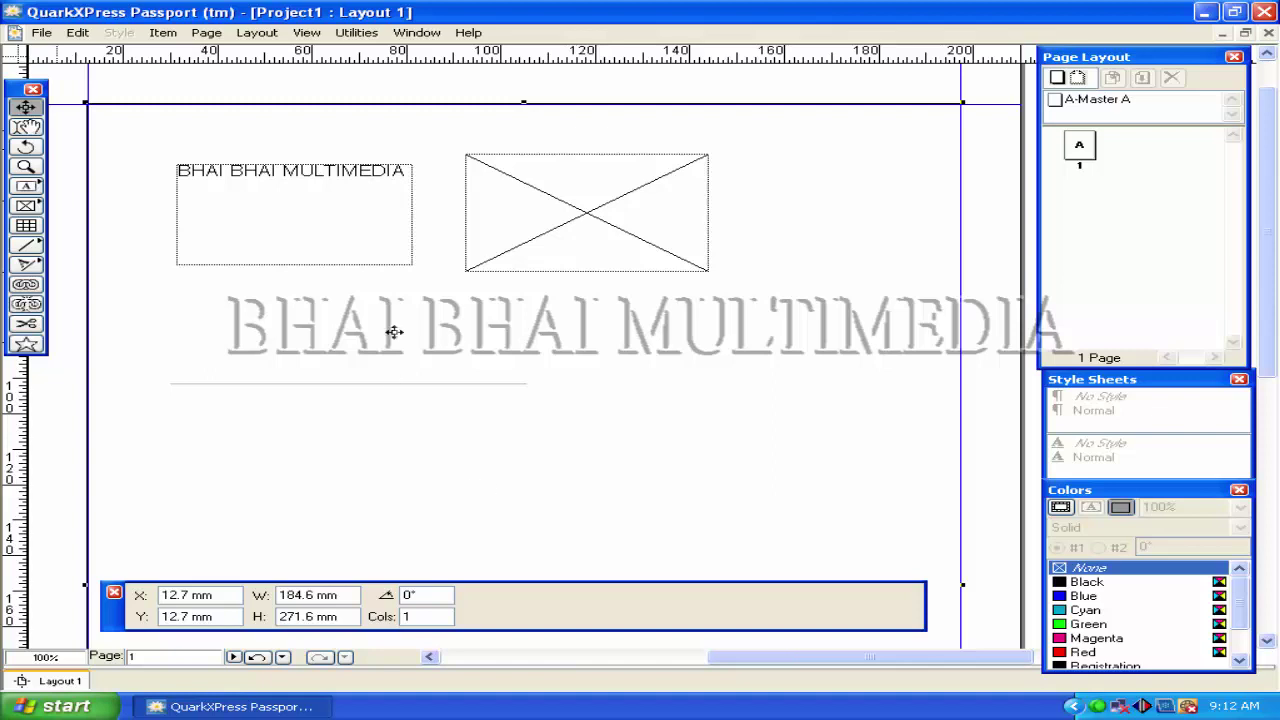
left_click(300, 209)
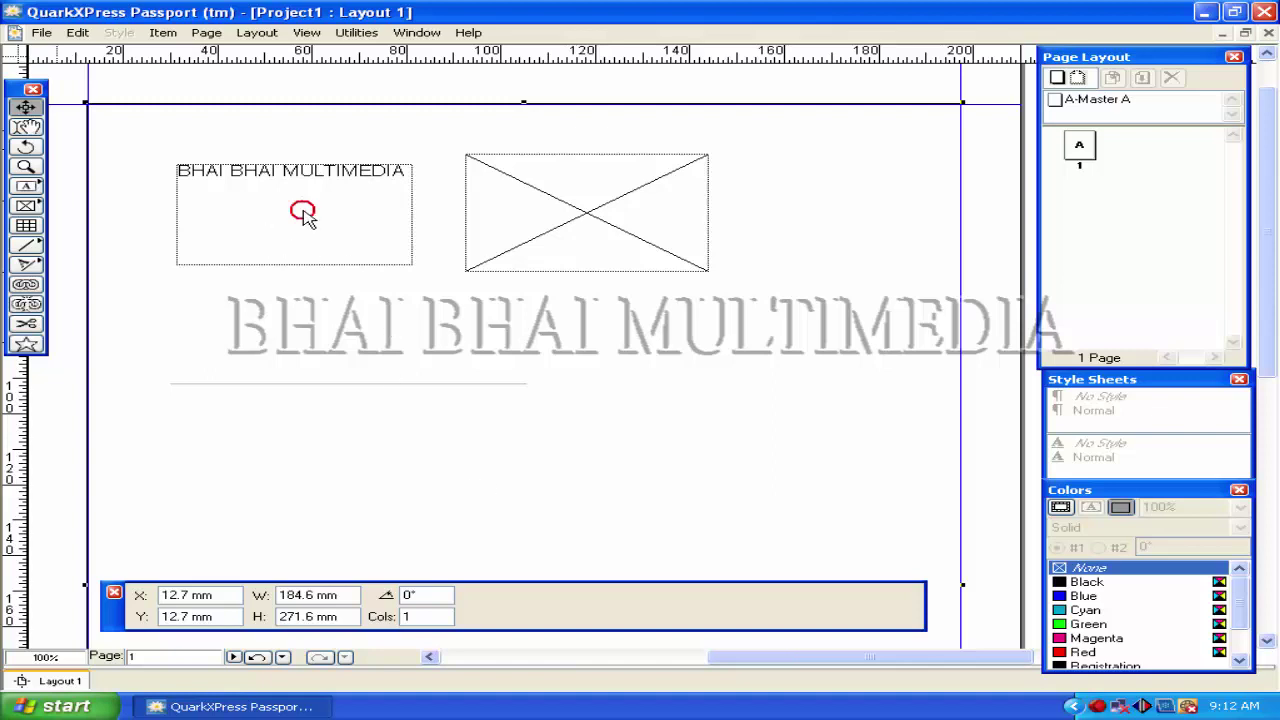
left_click(563, 207)
left_click(493, 382)
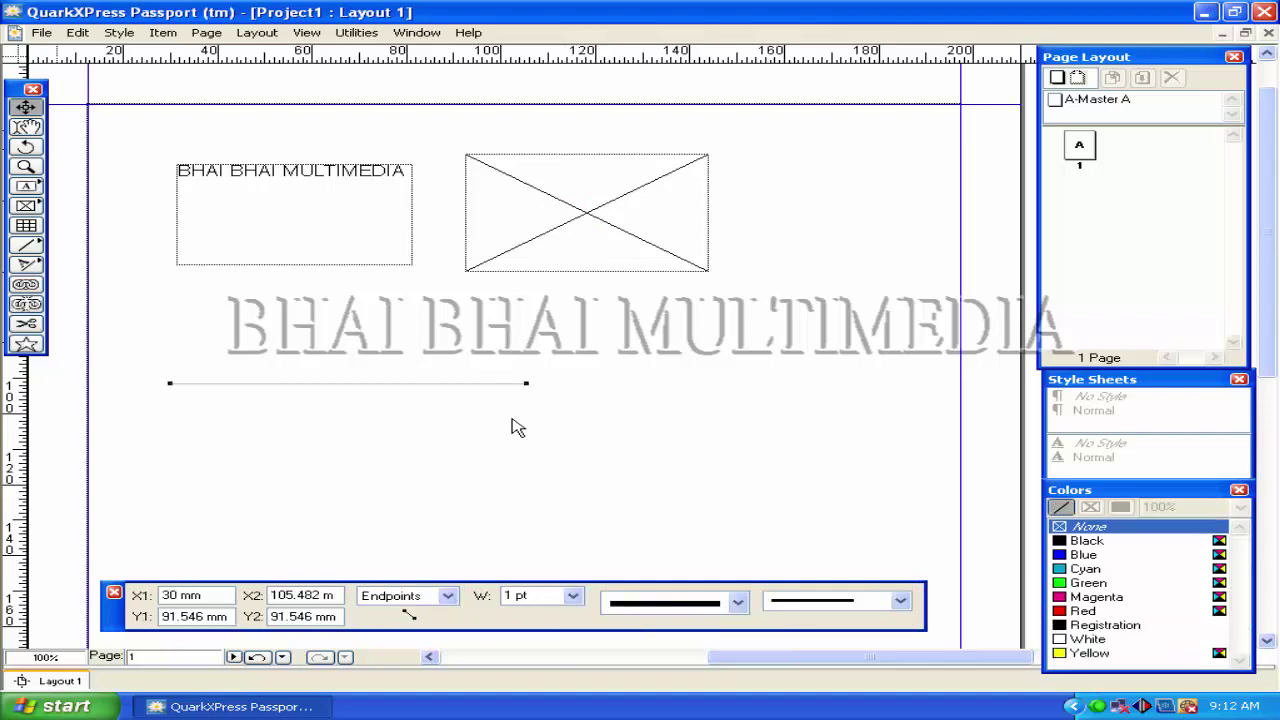
Set the frame color of the BHAI BHAI MULTIMEDIA text box to Red.
left_click(334, 229)
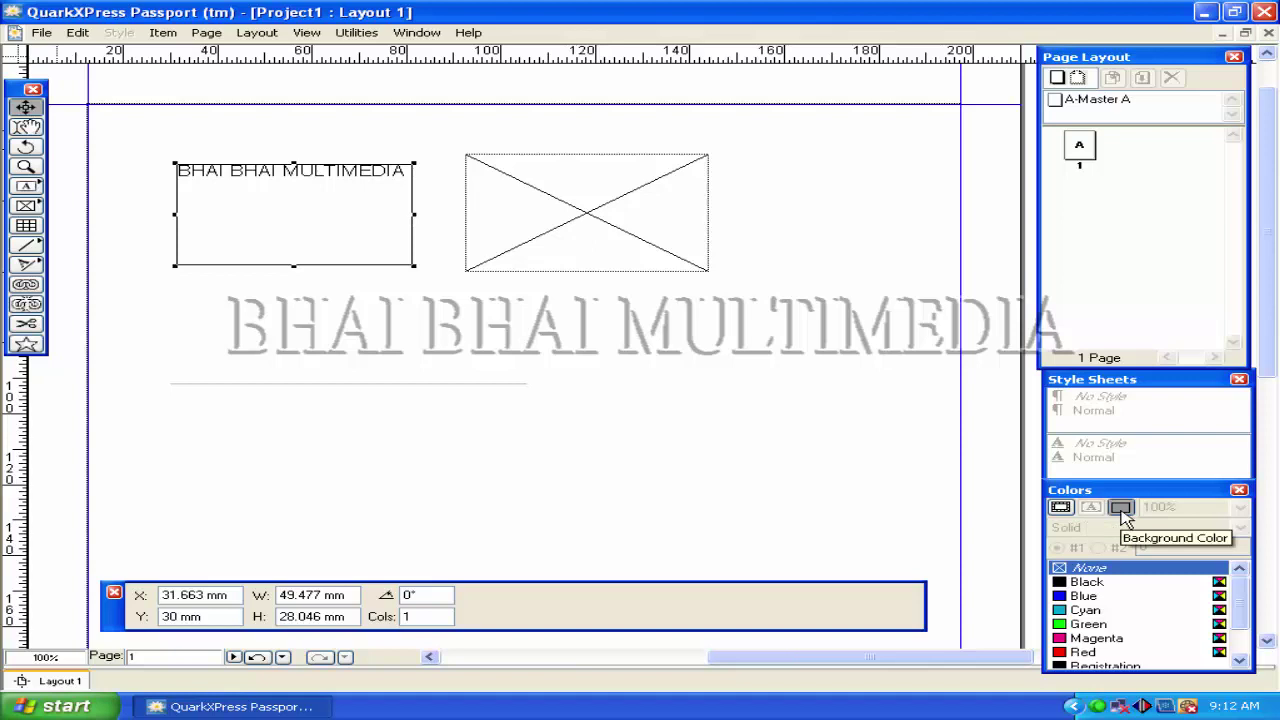
left_click(1061, 509)
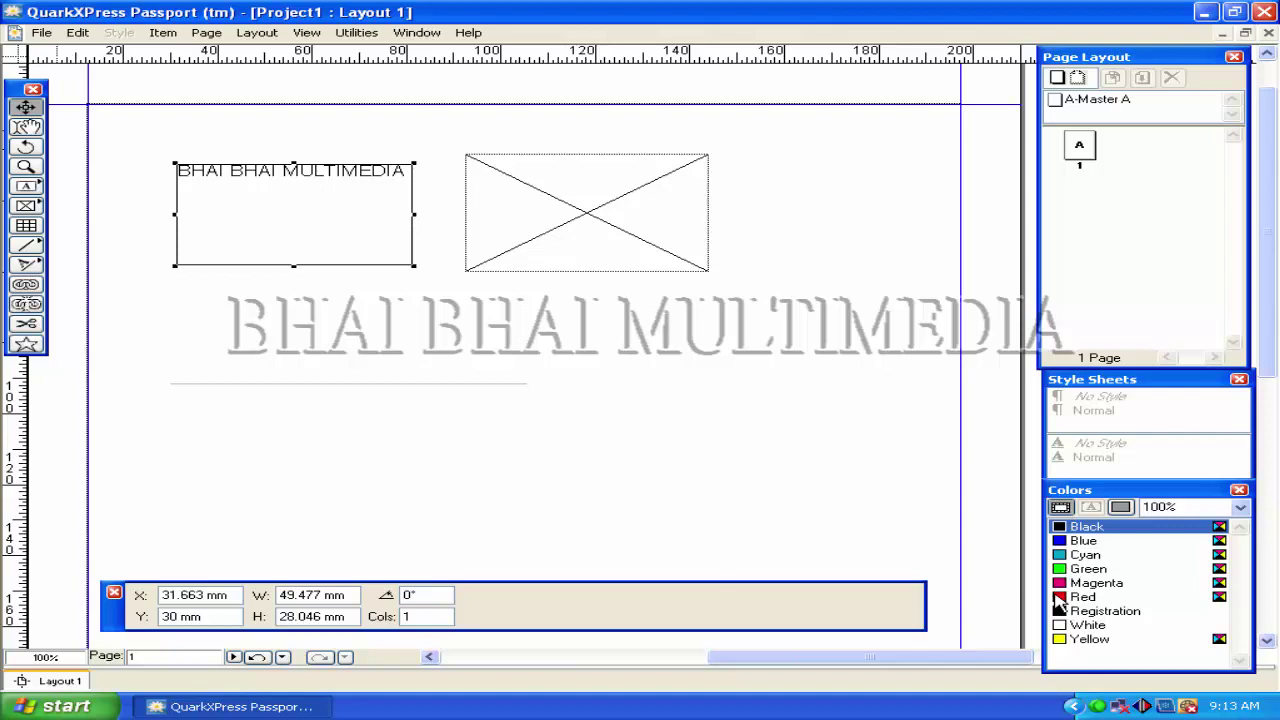
left_click(1068, 597)
left_click(370, 298)
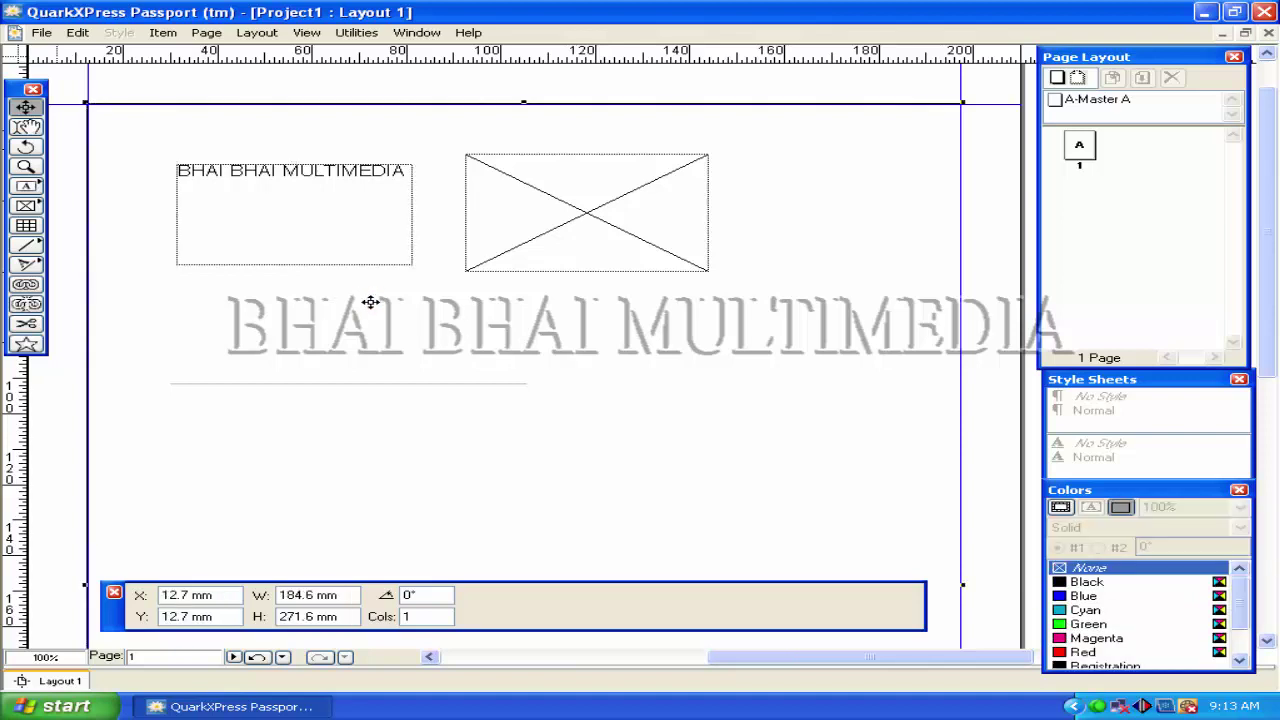
Give the text box a frame width of 1 pt and apply the change.
left_click(345, 246)
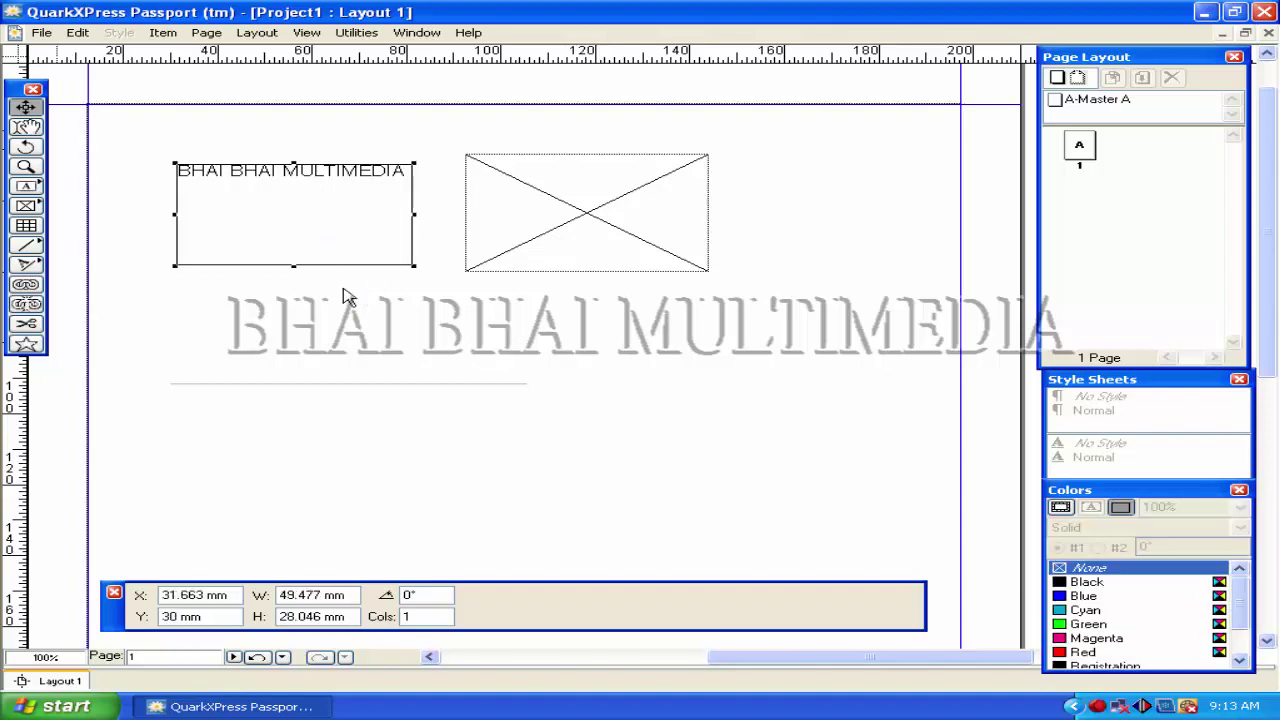
double_click(316, 229)
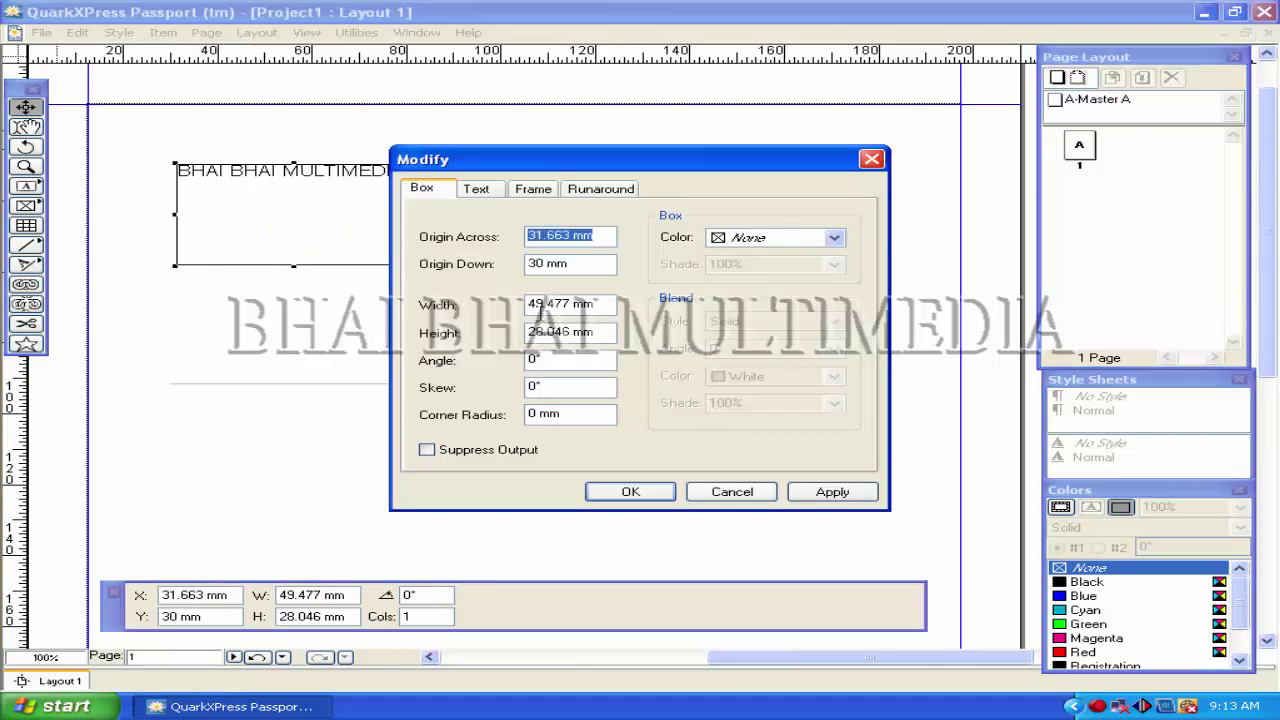
left_click(533, 188)
left_click(609, 336)
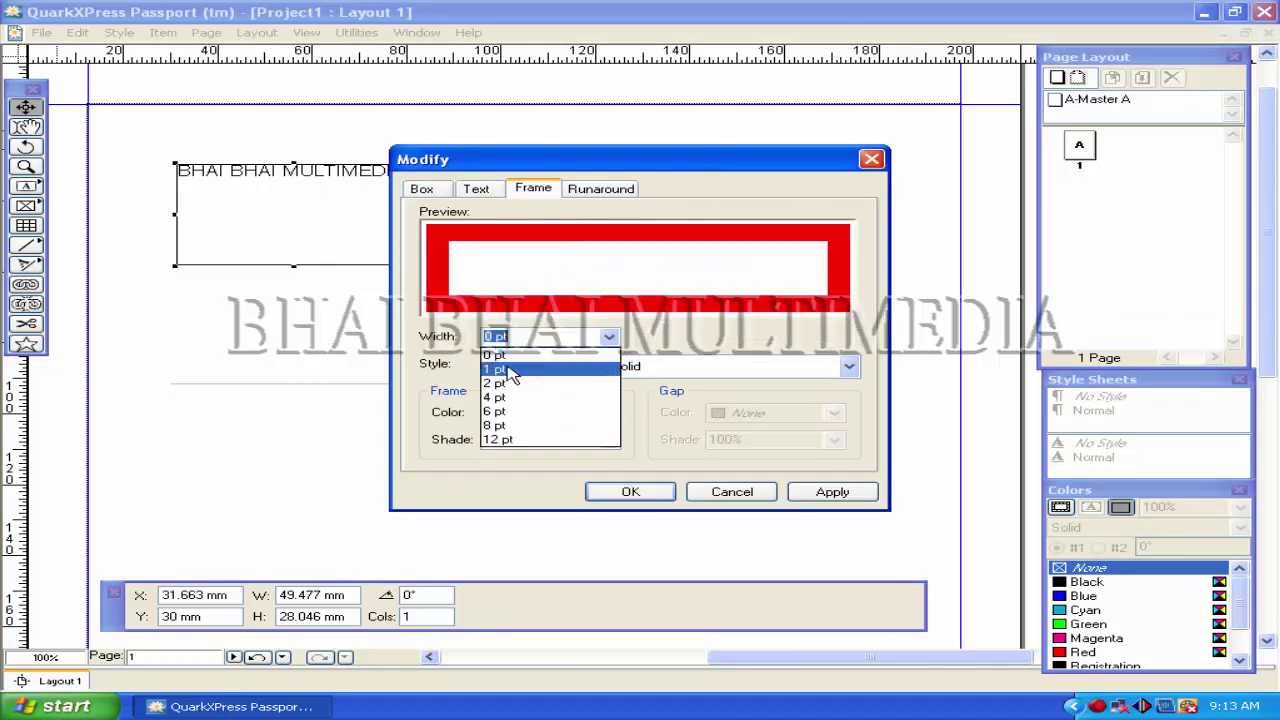
left_click(494, 374)
left_click(830, 493)
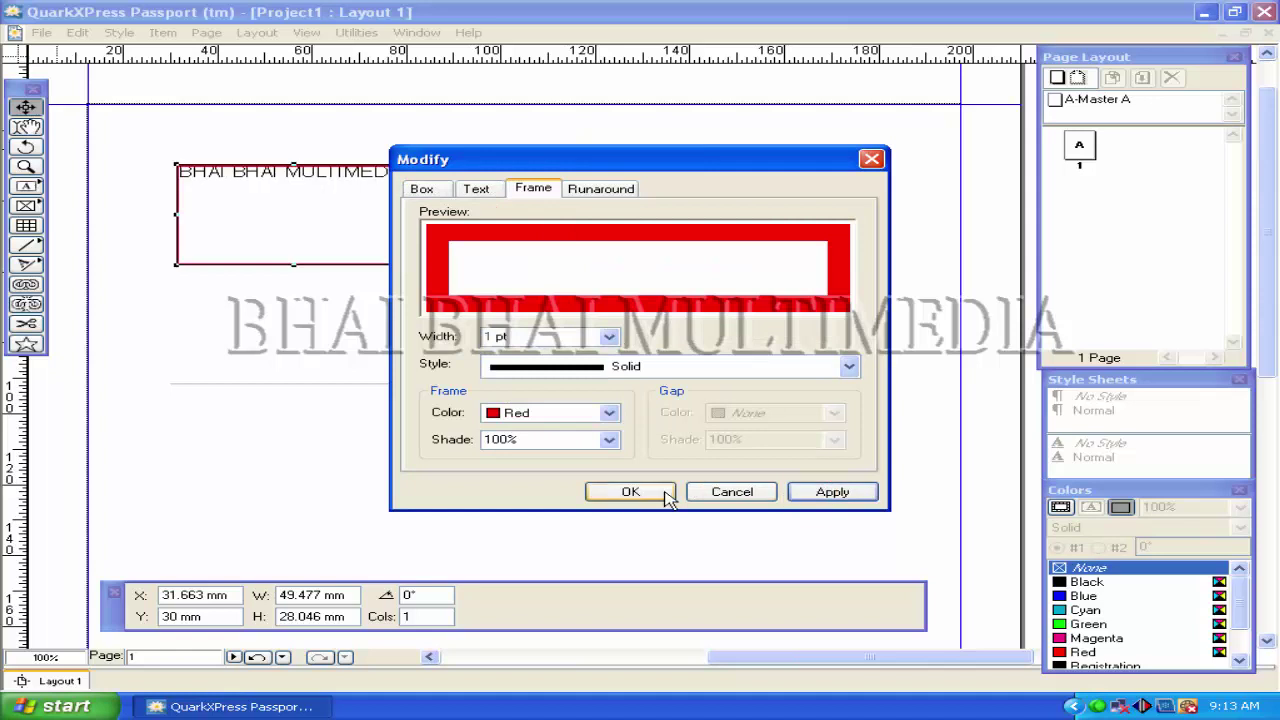
left_click(655, 493)
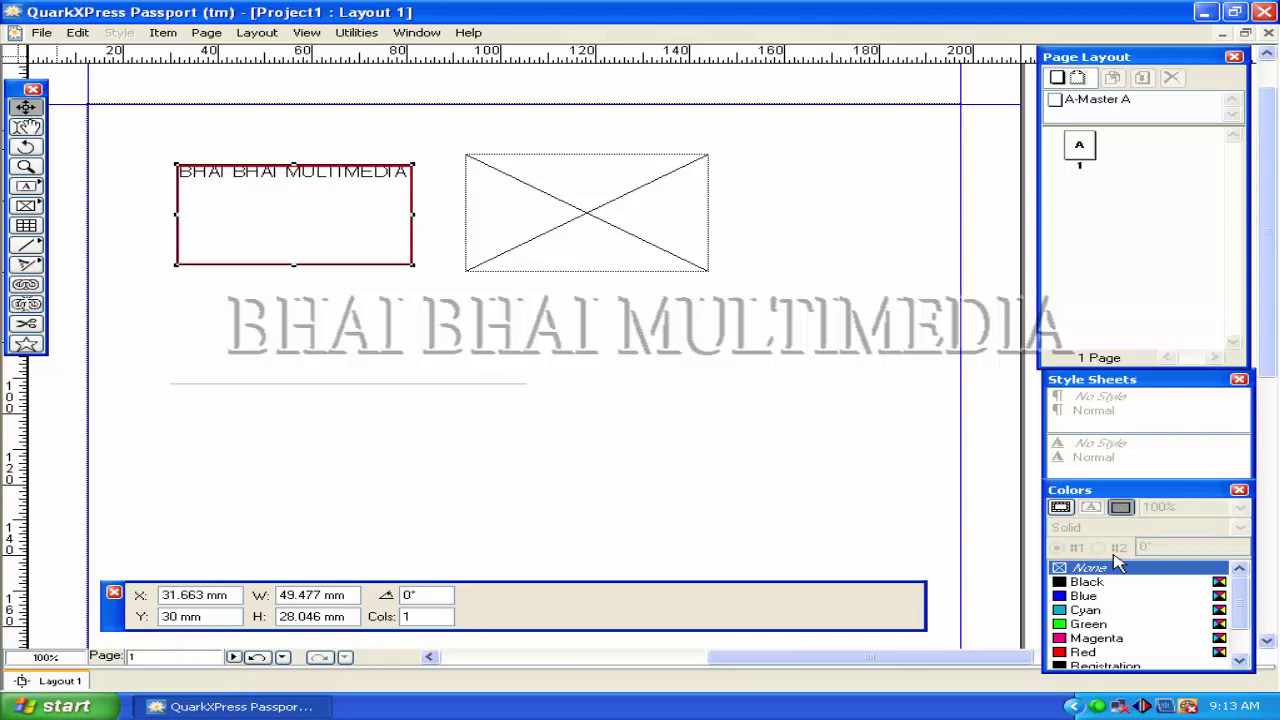
Fill the text box background with Green, trying a 50% shade before setting it to 20%.
left_click(1115, 507)
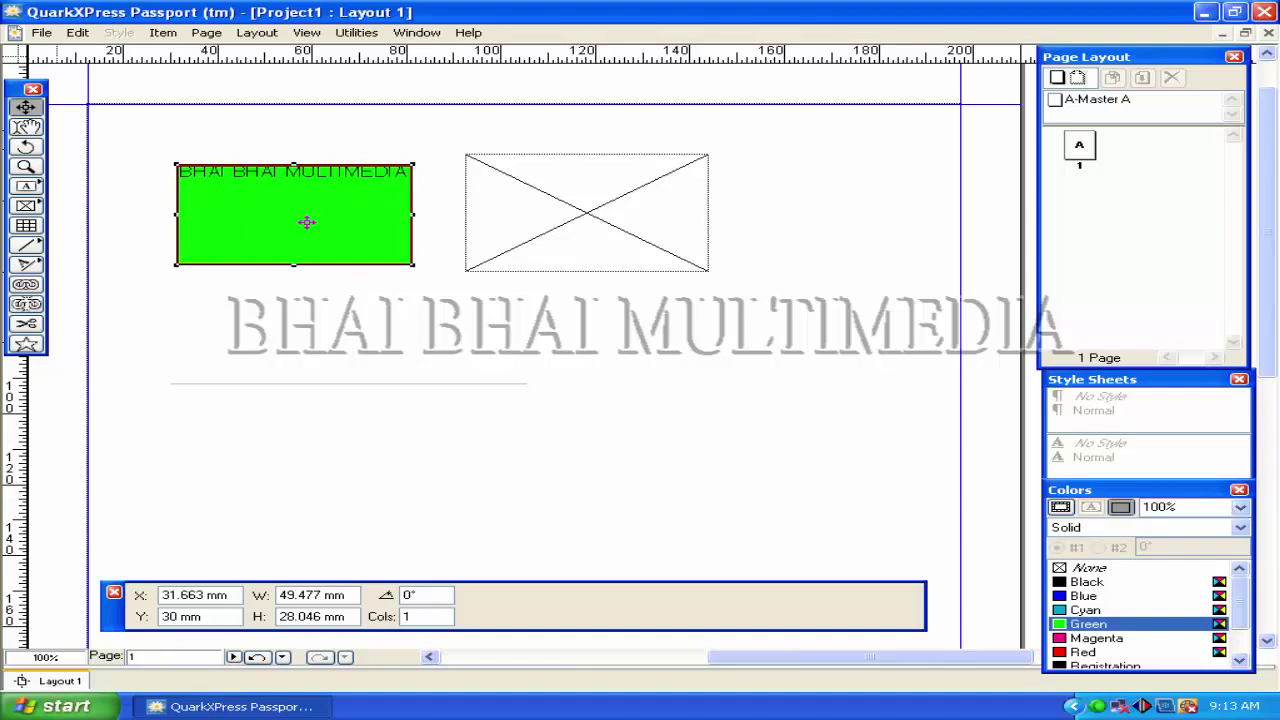
left_click(1240, 507)
left_click(1152, 595)
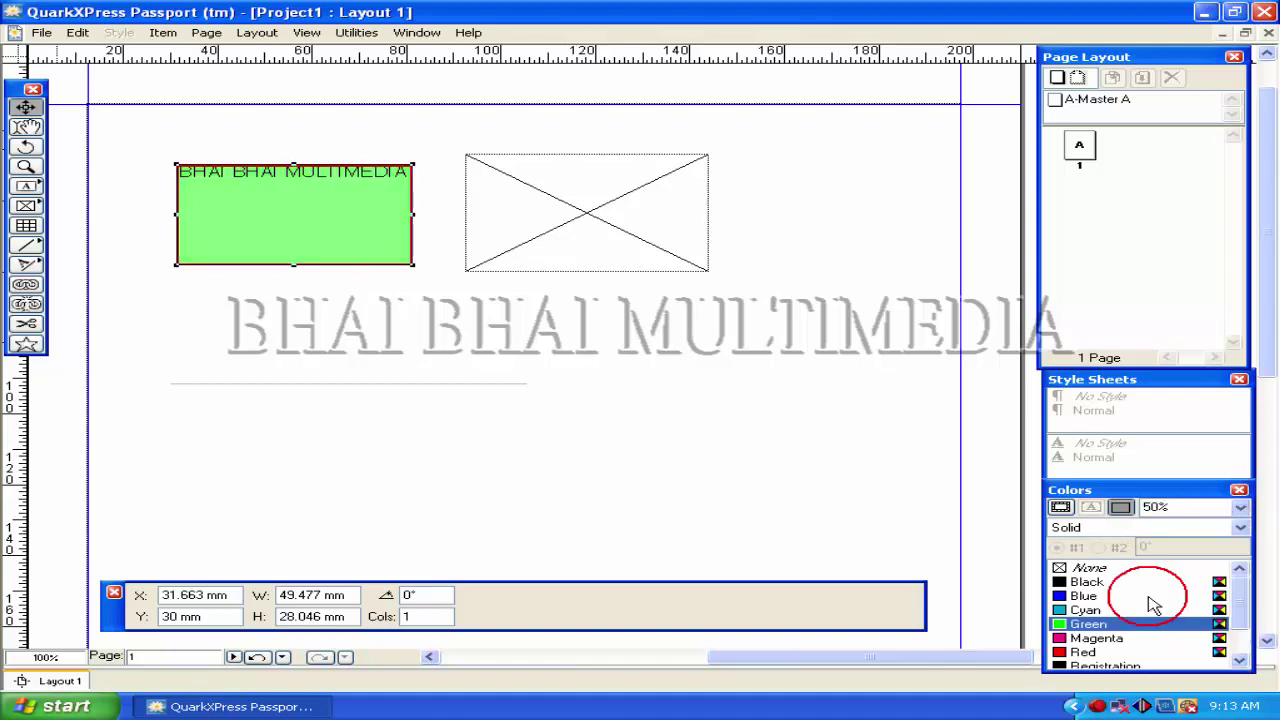
left_click(1240, 507)
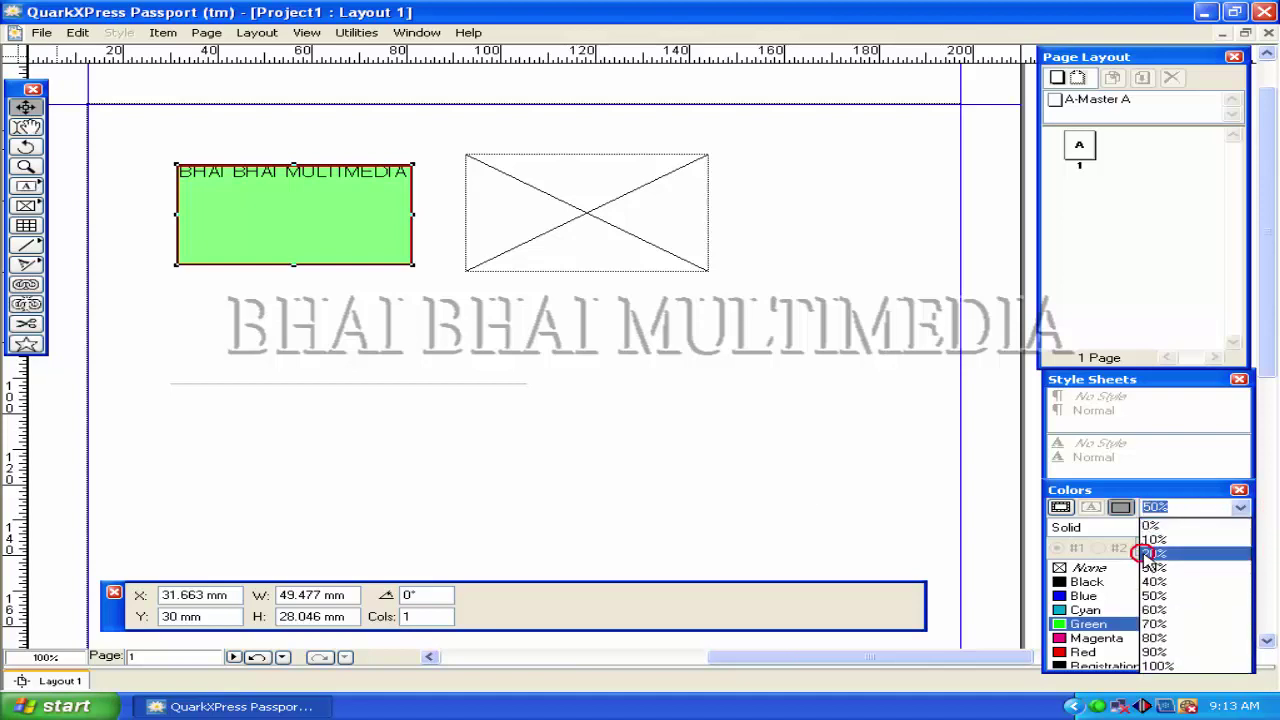
left_click(1152, 553)
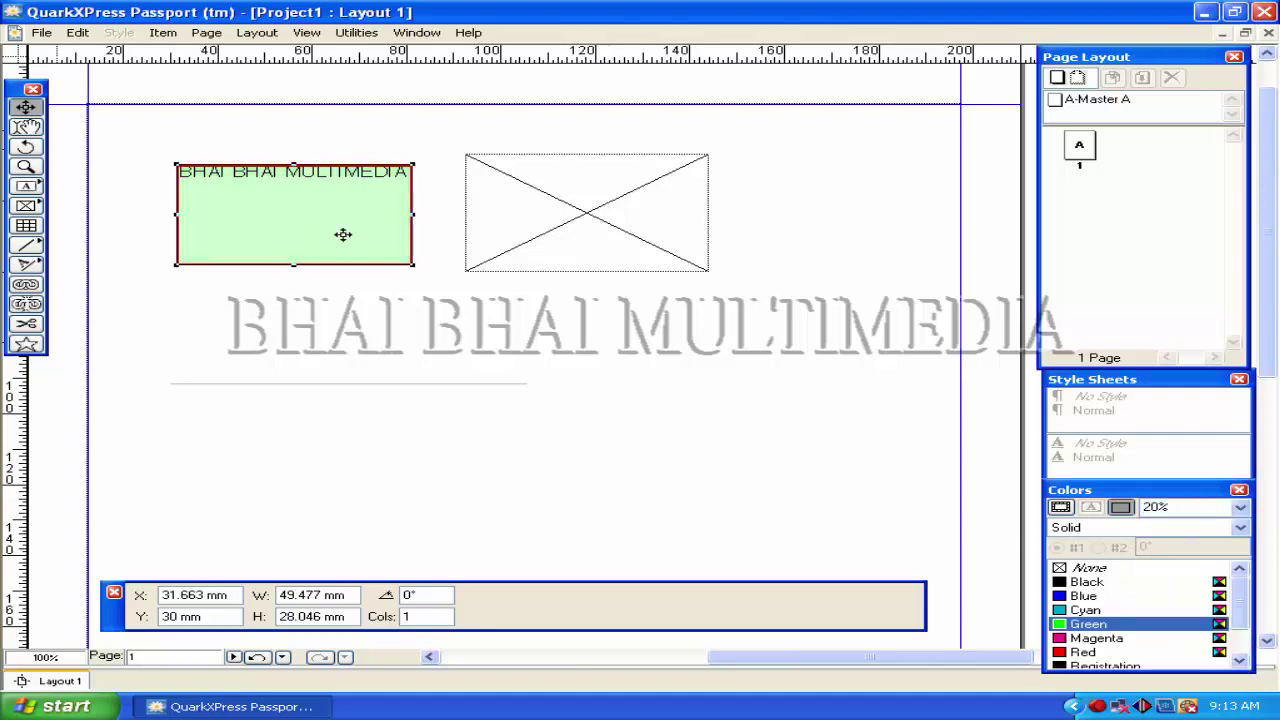
Change the text box background to a Linear Blend with Red as its second color.
left_click(1238, 530)
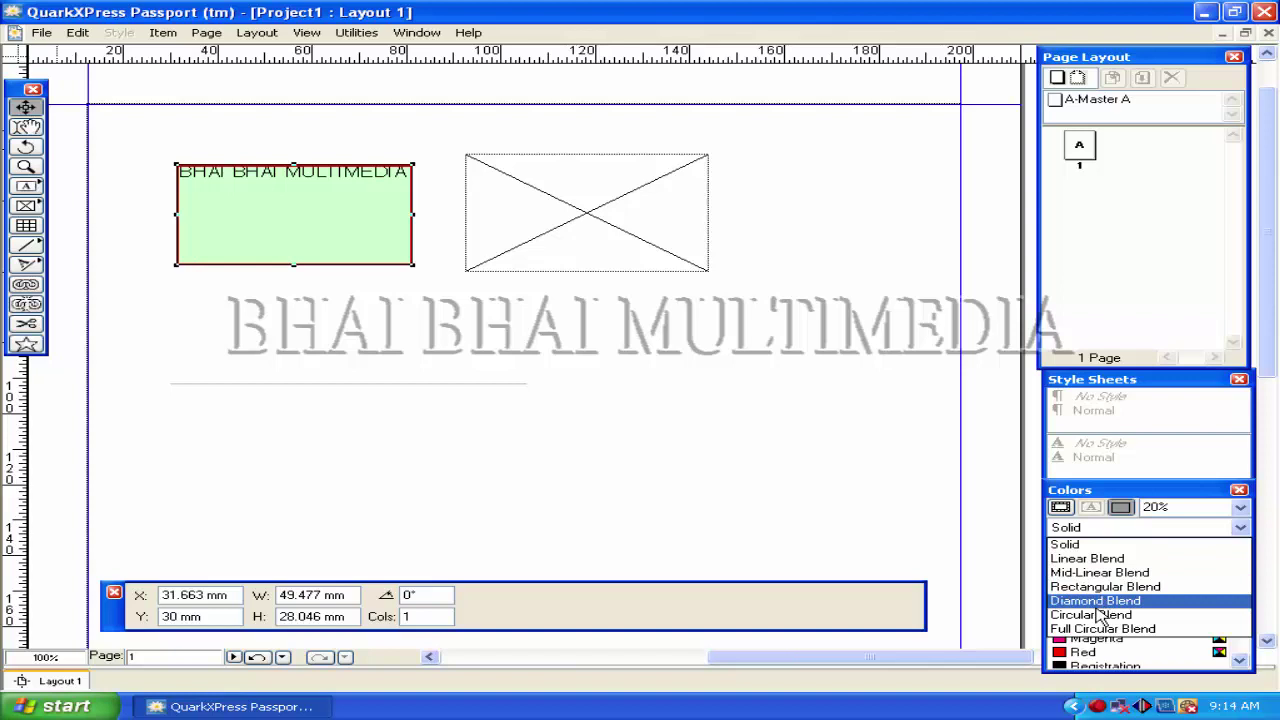
left_click(1088, 558)
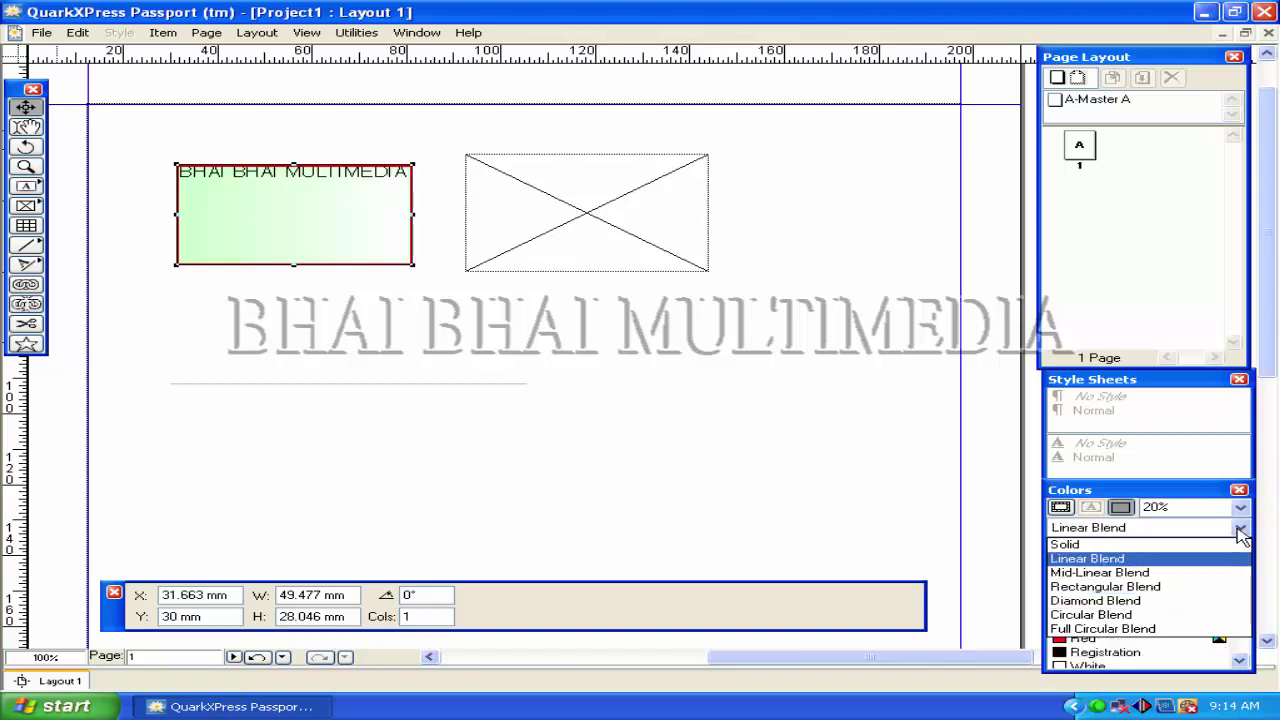
left_click(1070, 560)
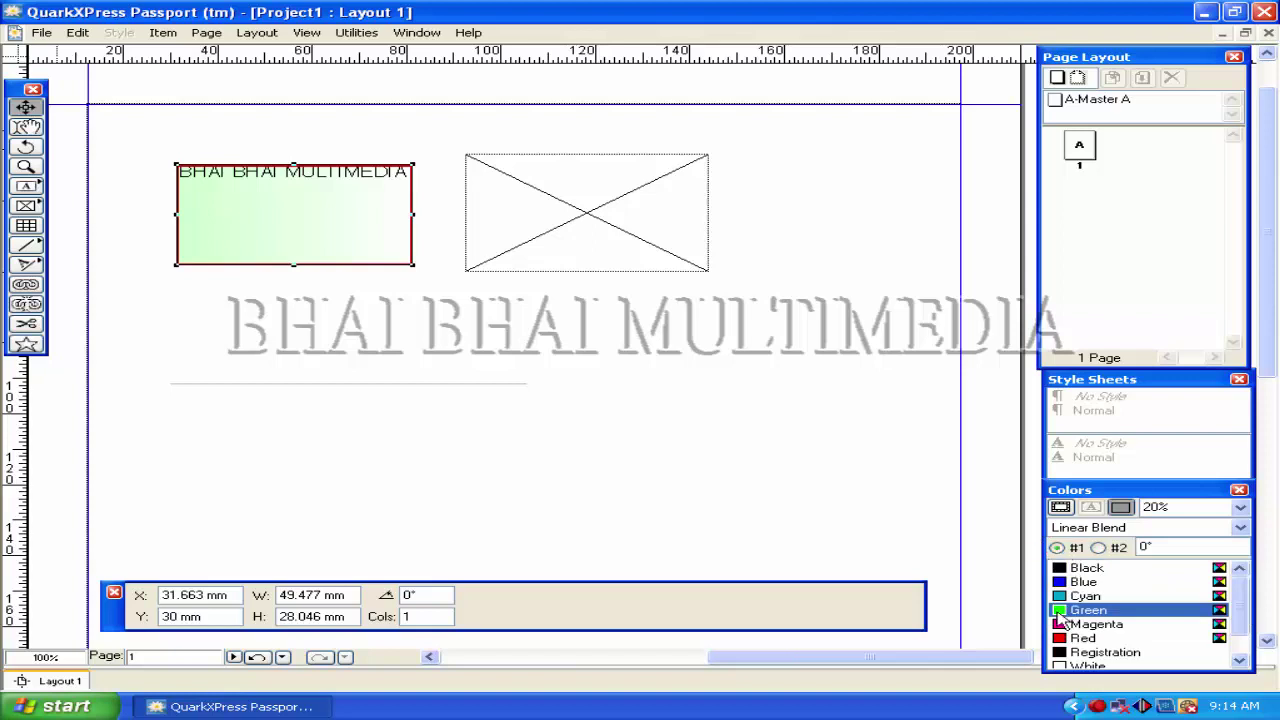
left_click(1100, 549)
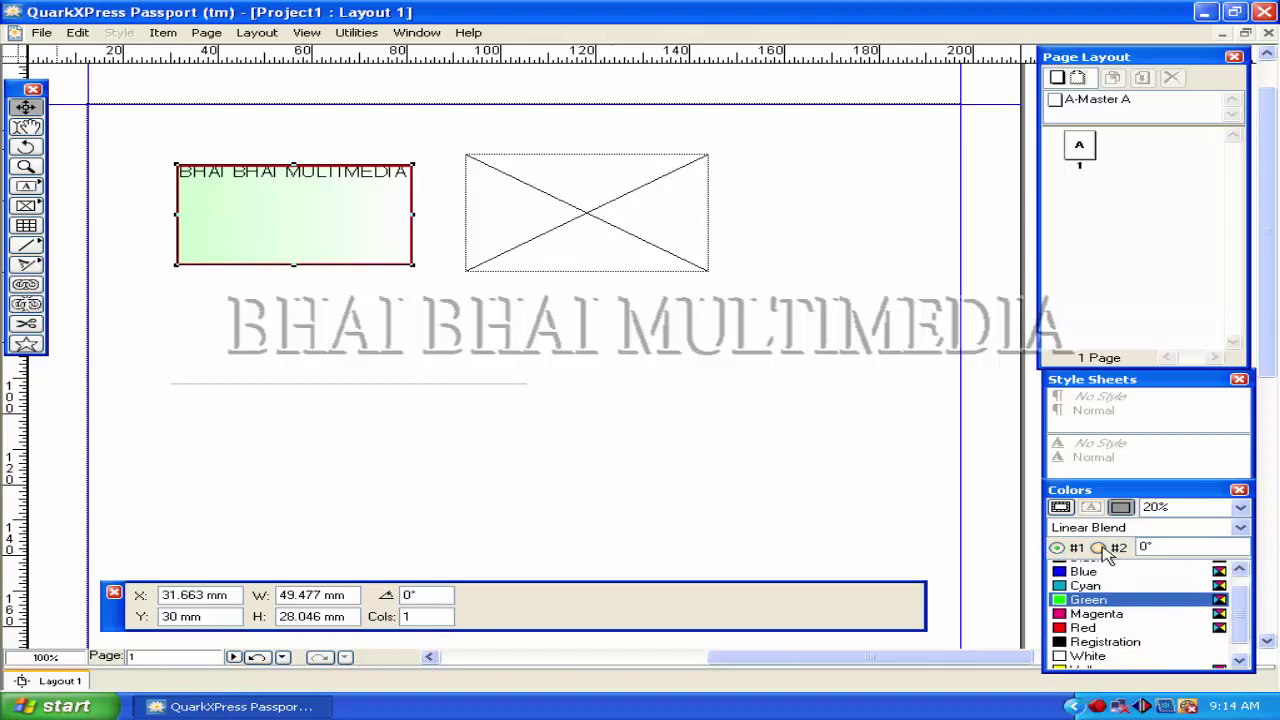
left_click(1060, 624)
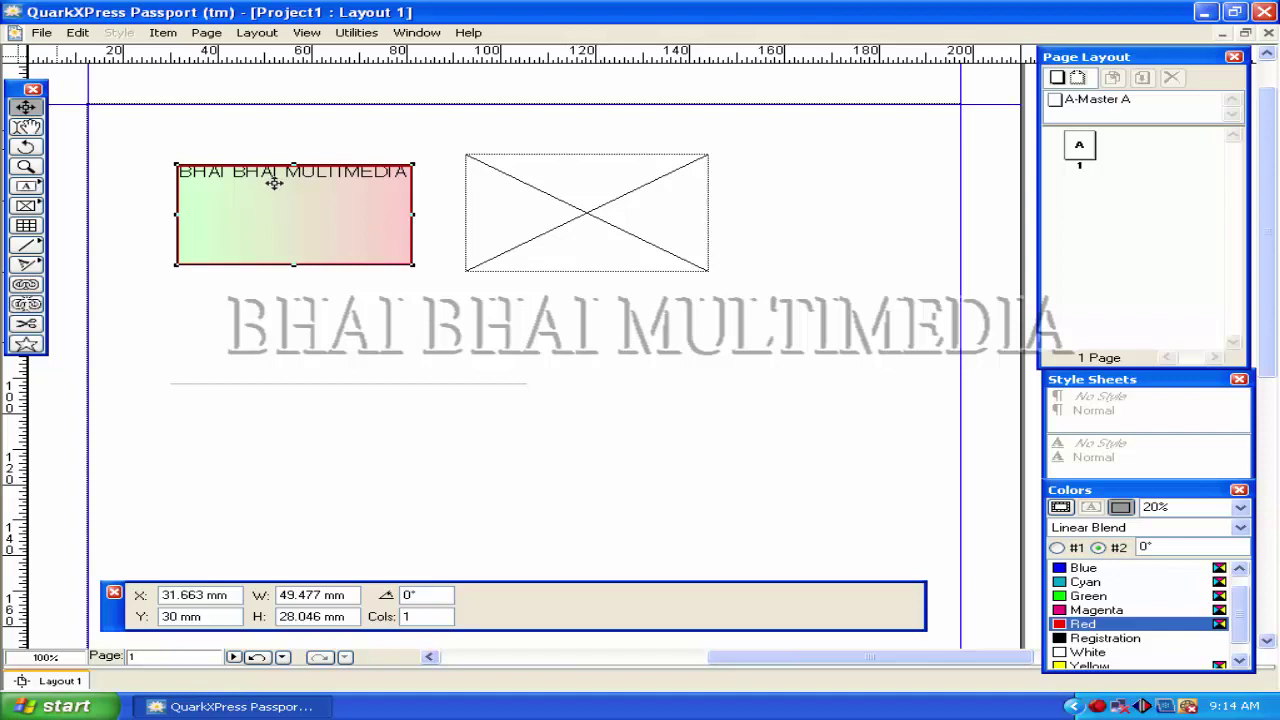
Color the BHAI BHAI MULTIMEDIA text Blue and move its box to about X 25.3 mm, Y 26.6 mm.
left_click(27, 130)
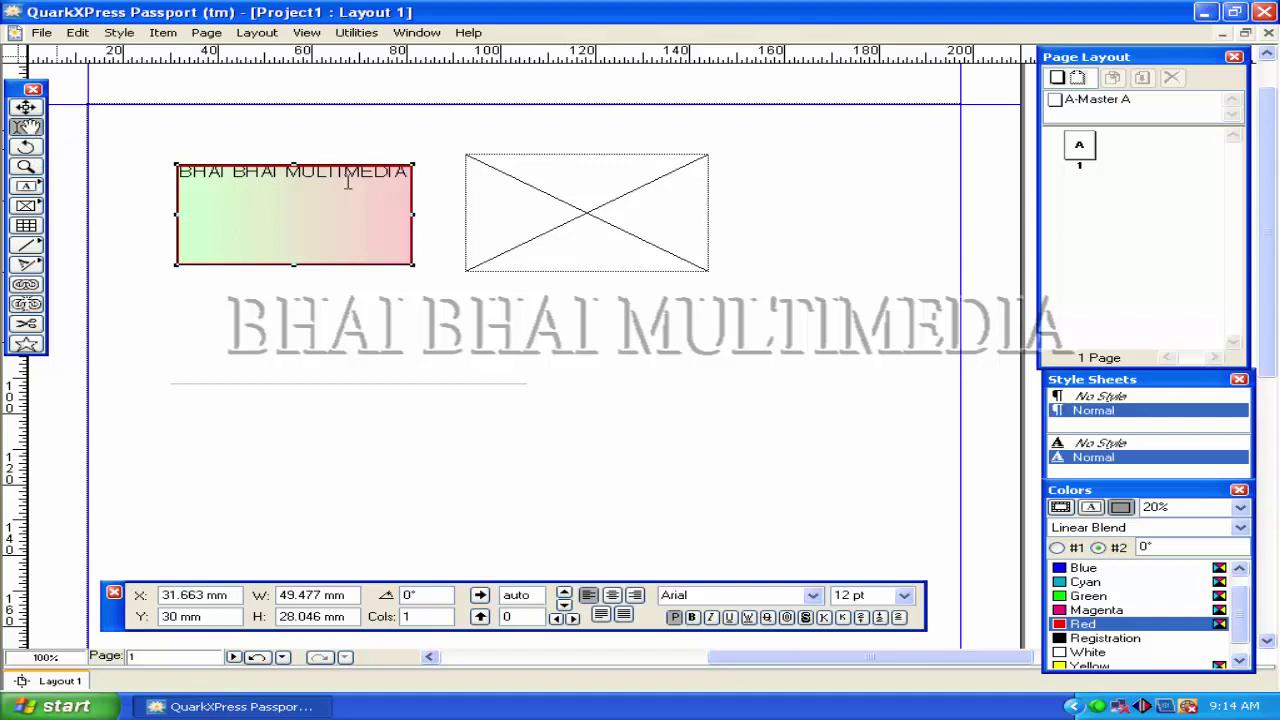
left_click_drag(401, 172, 123, 171)
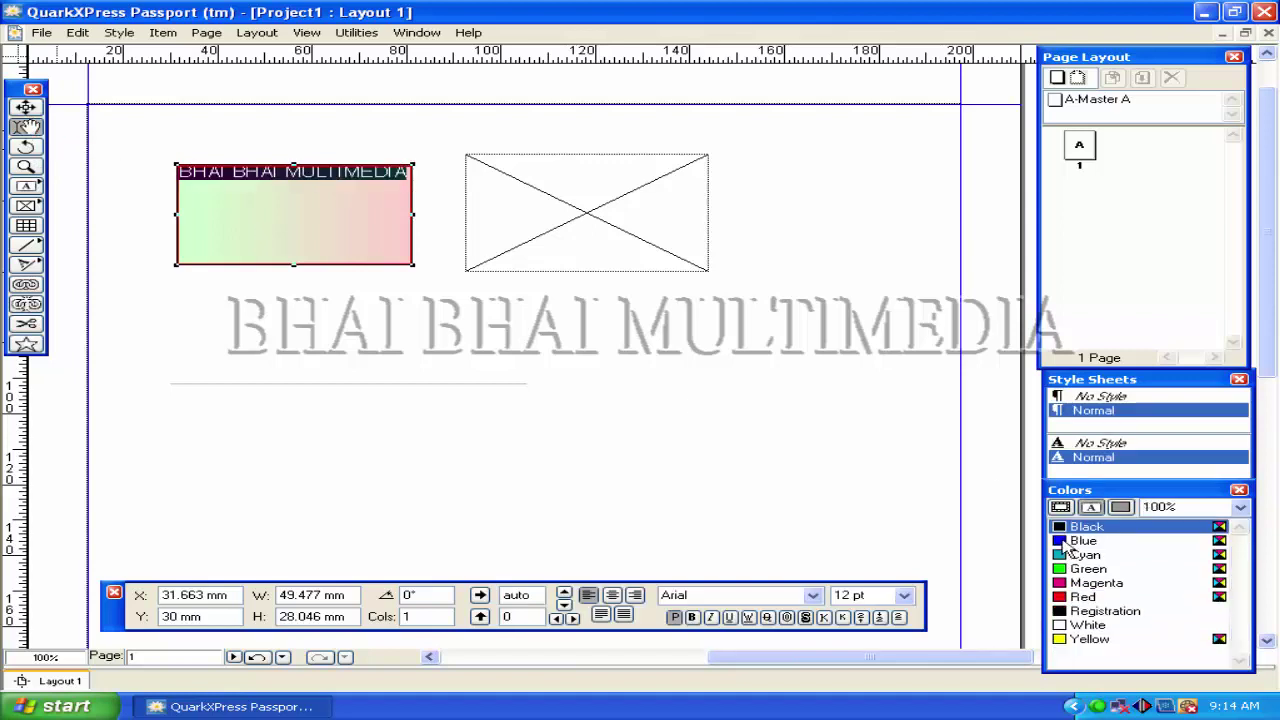
left_click(1068, 542)
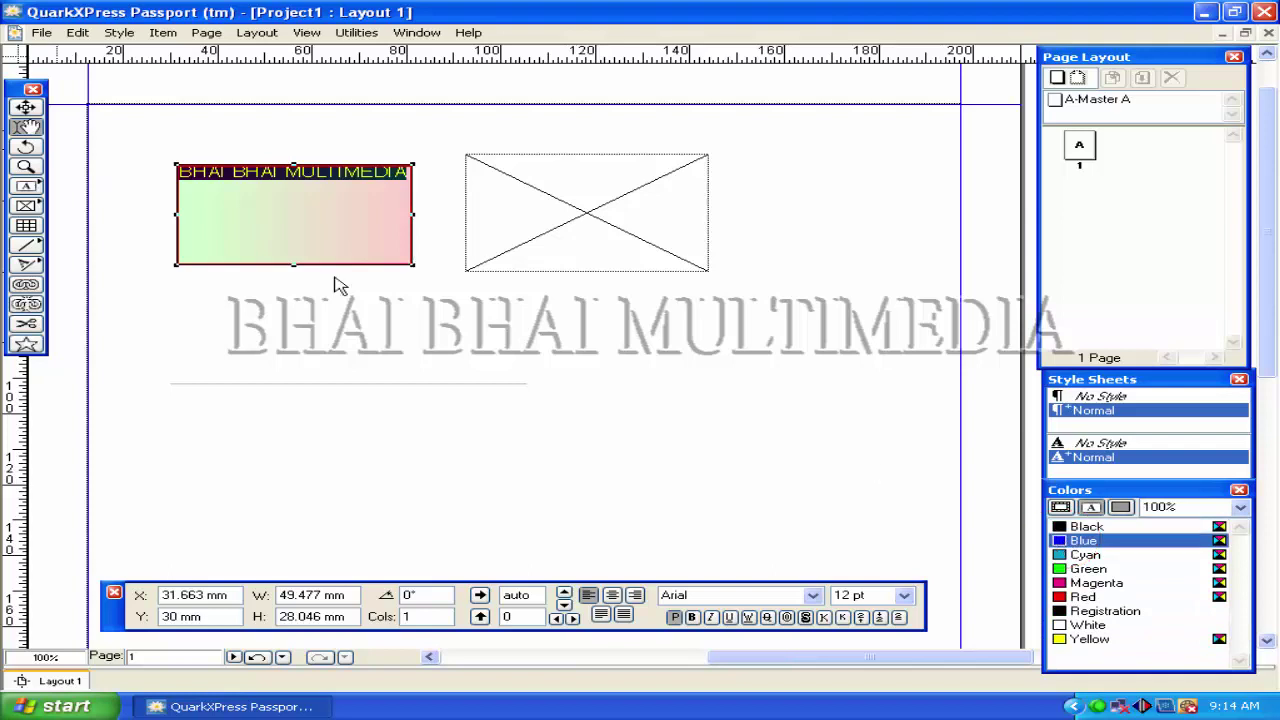
left_click(25, 106)
left_click_drag(290, 211, 261, 199)
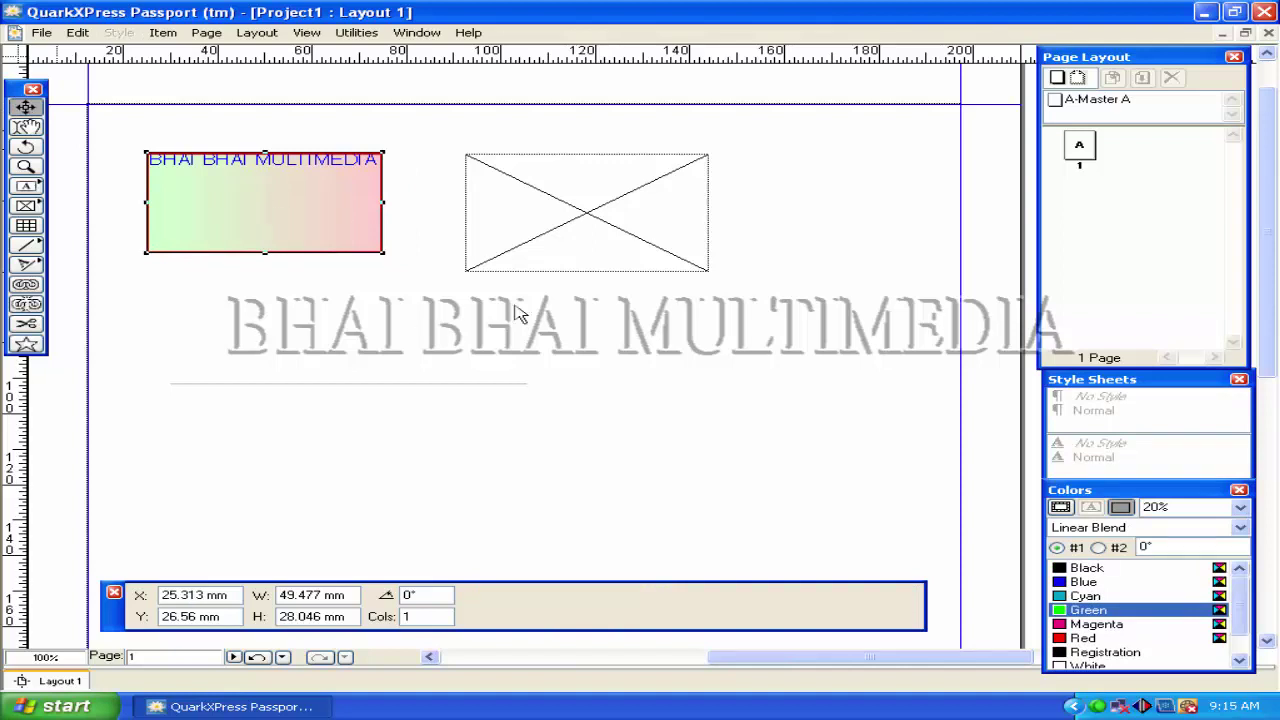
Set the picture box's background color to Blue and its frame color to Red.
left_click(597, 208)
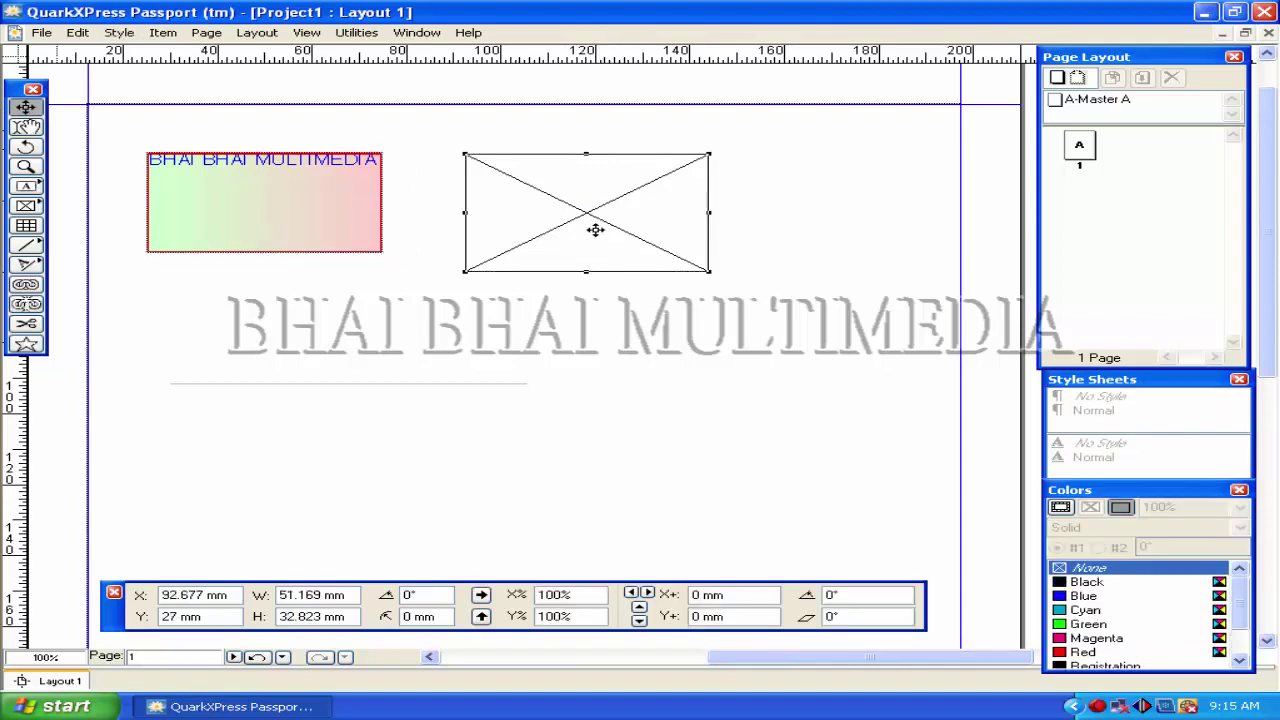
left_click(1060, 596)
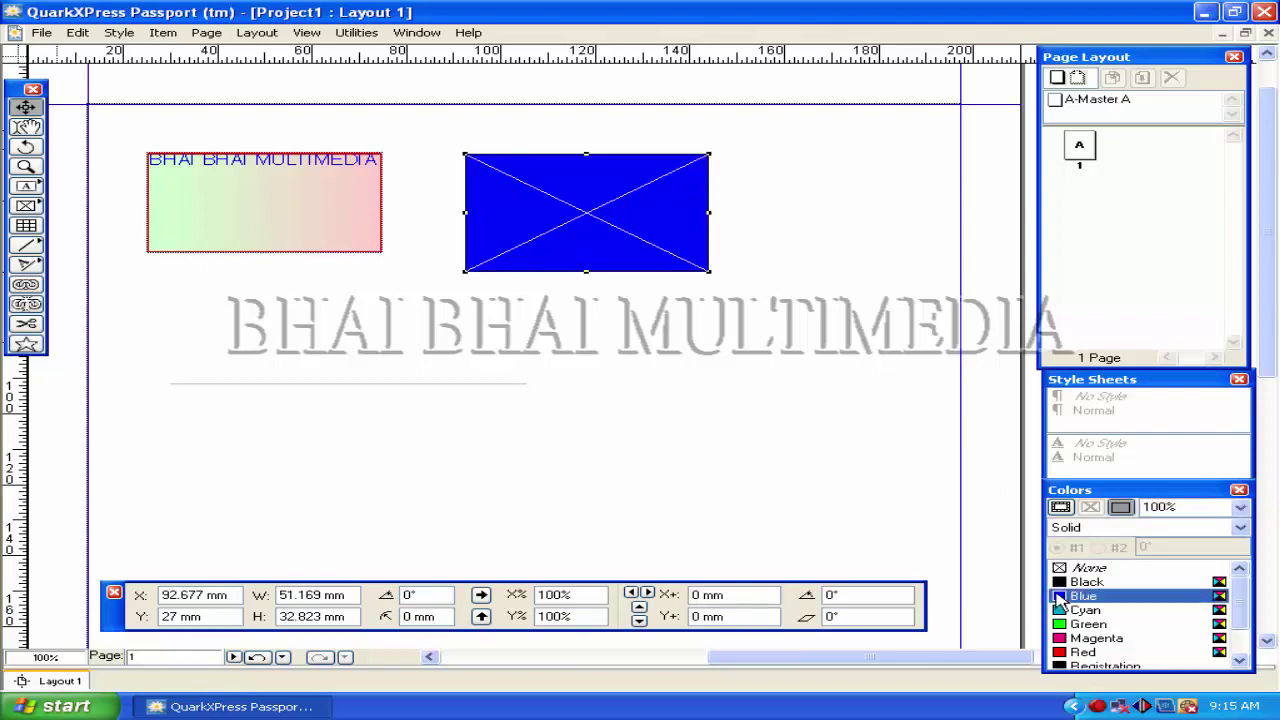
left_click(1060, 507)
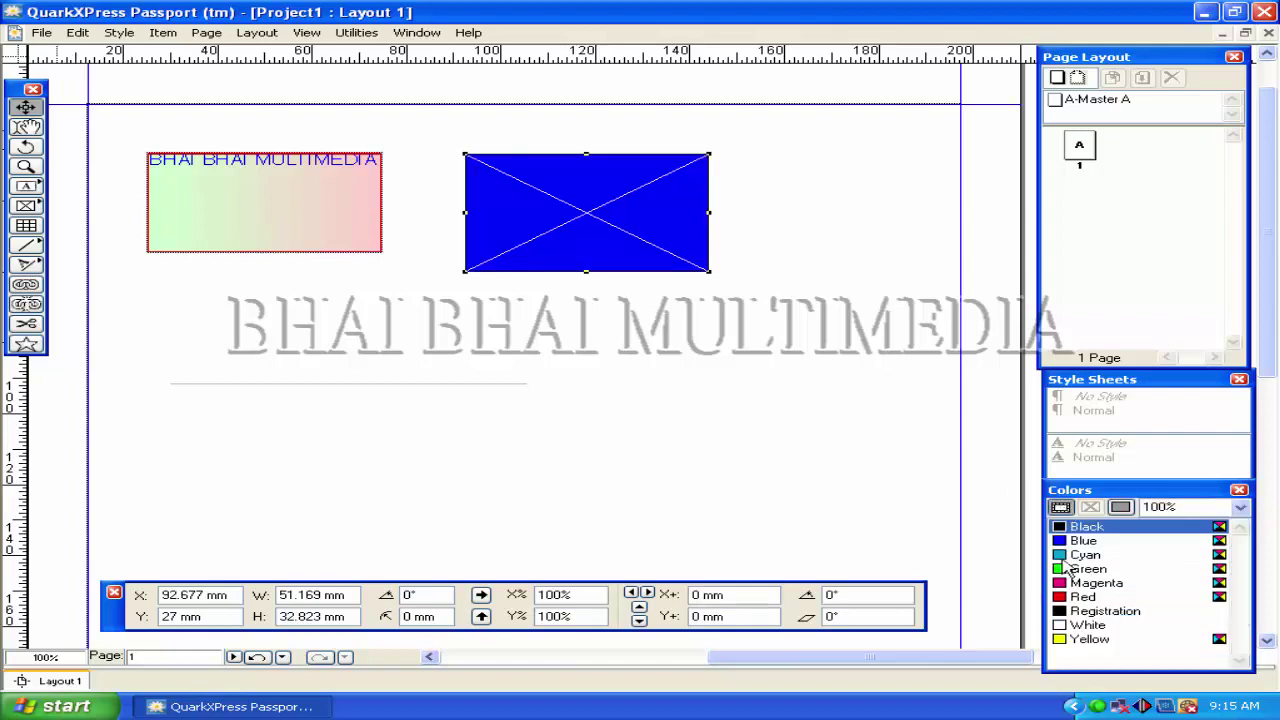
left_click(1062, 597)
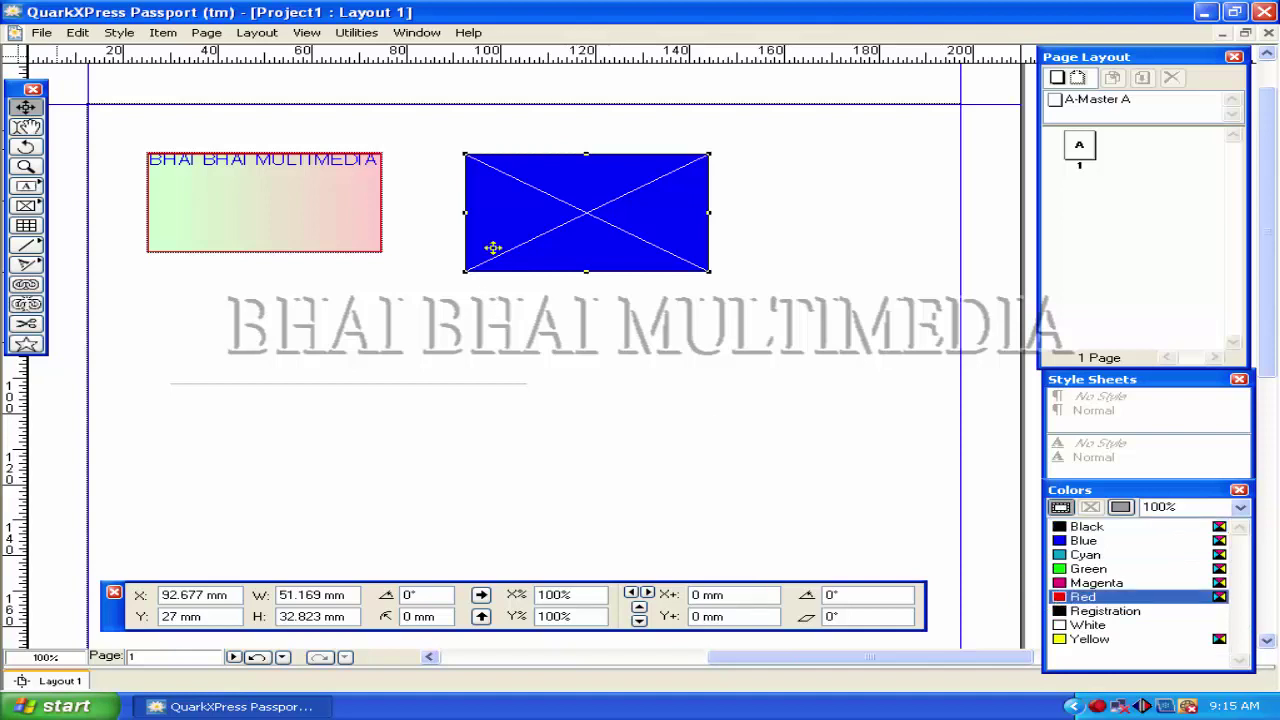
left_click(500, 350)
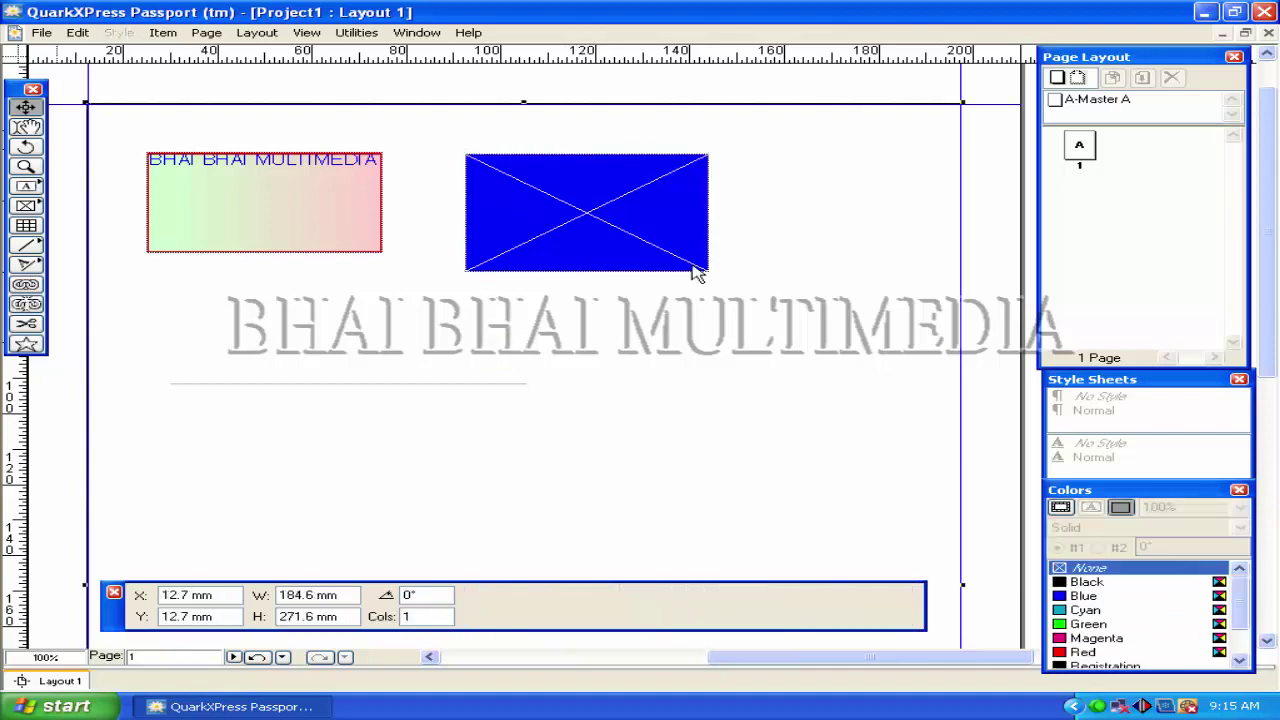
Give the picture box a frame width of 1 pt and apply the change.
left_click(608, 211)
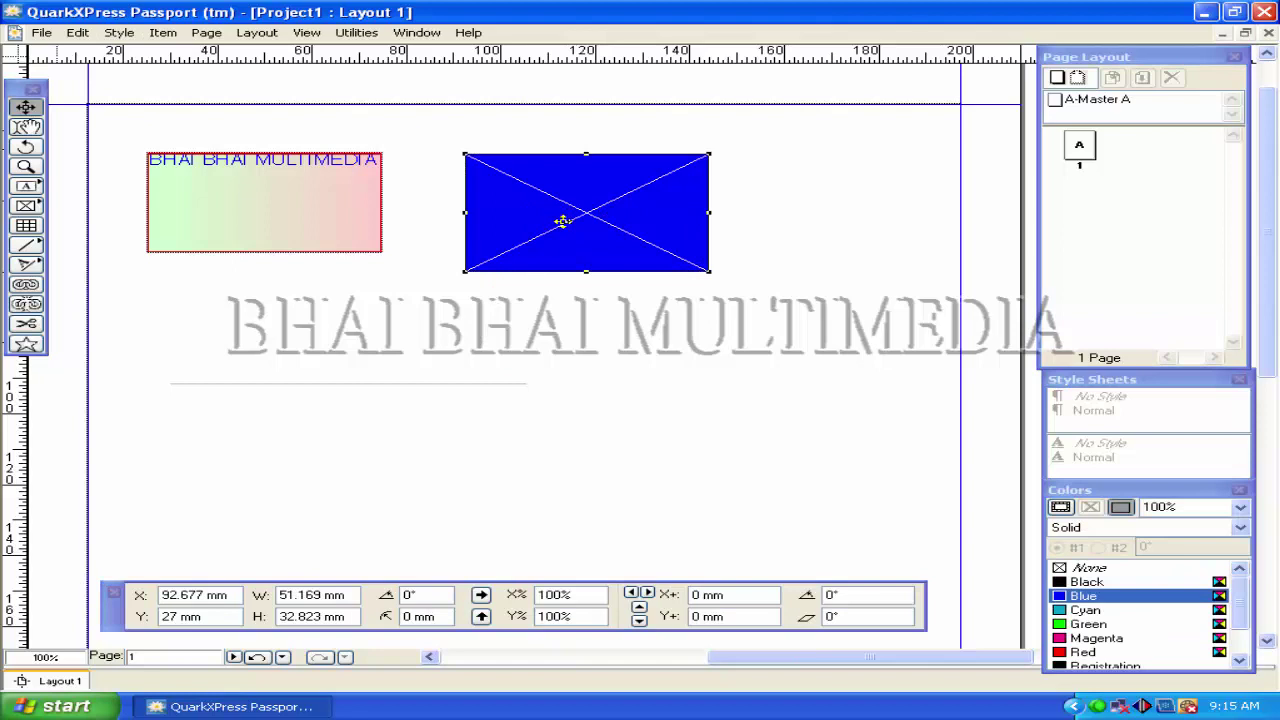
key("ctrl+b")
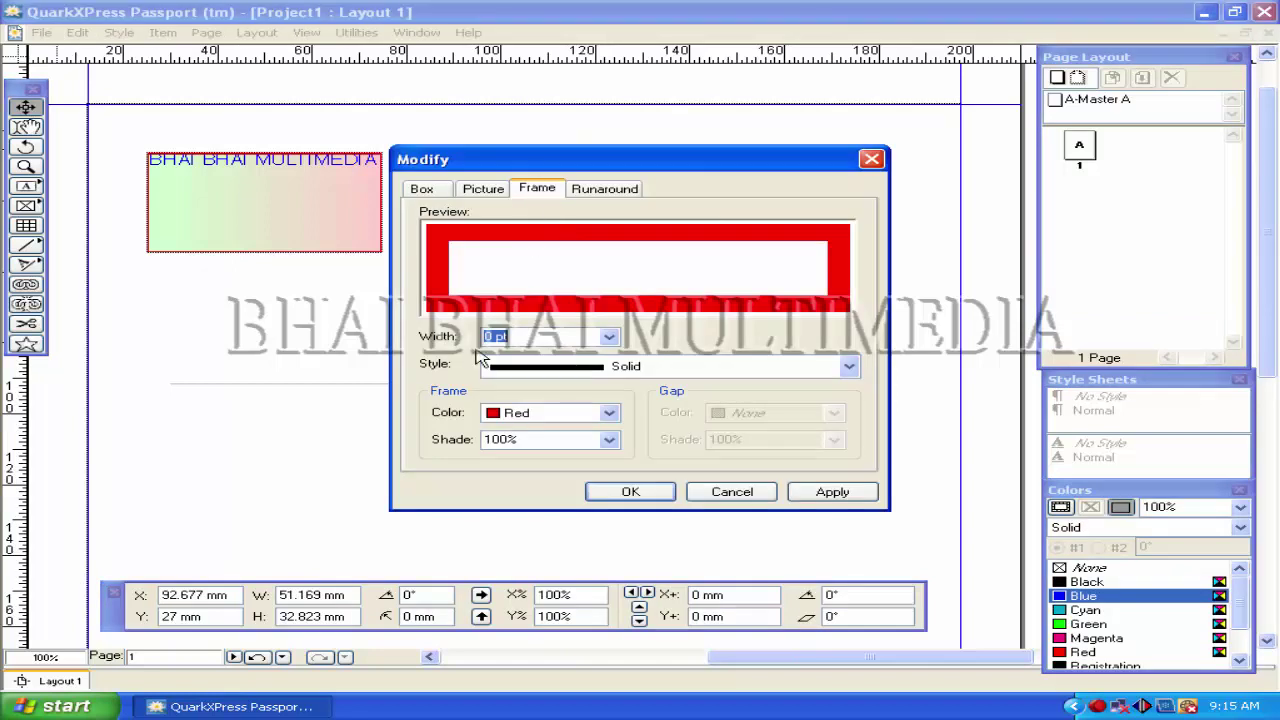
left_click_drag(594, 163, 510, 326)
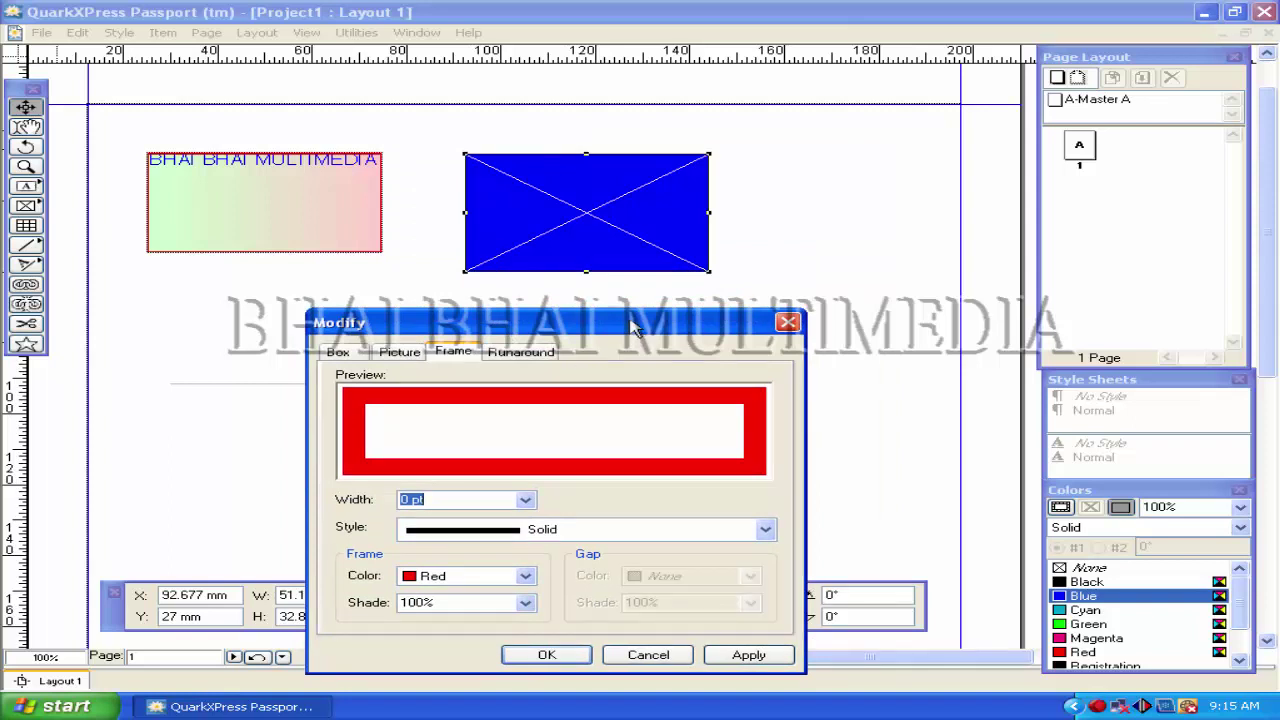
left_click_drag(630, 322, 715, 242)
left_click(610, 419)
left_click(510, 452)
left_click(826, 573)
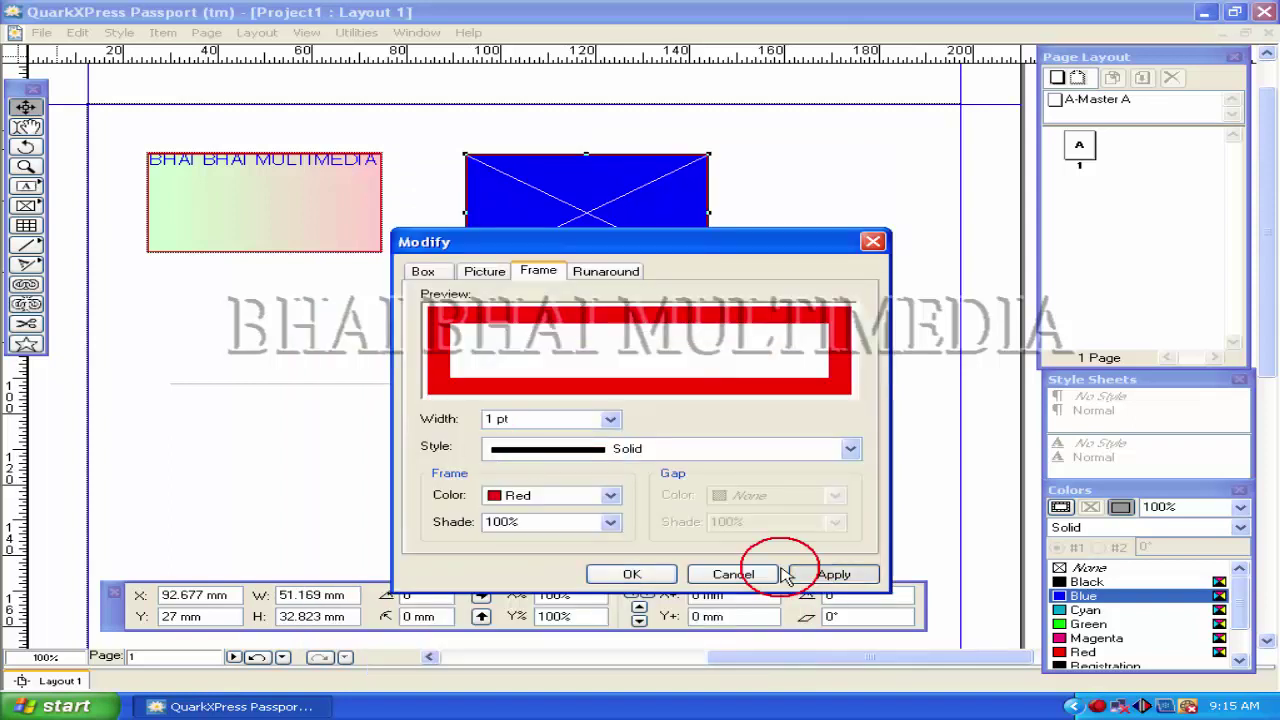
left_click(629, 573)
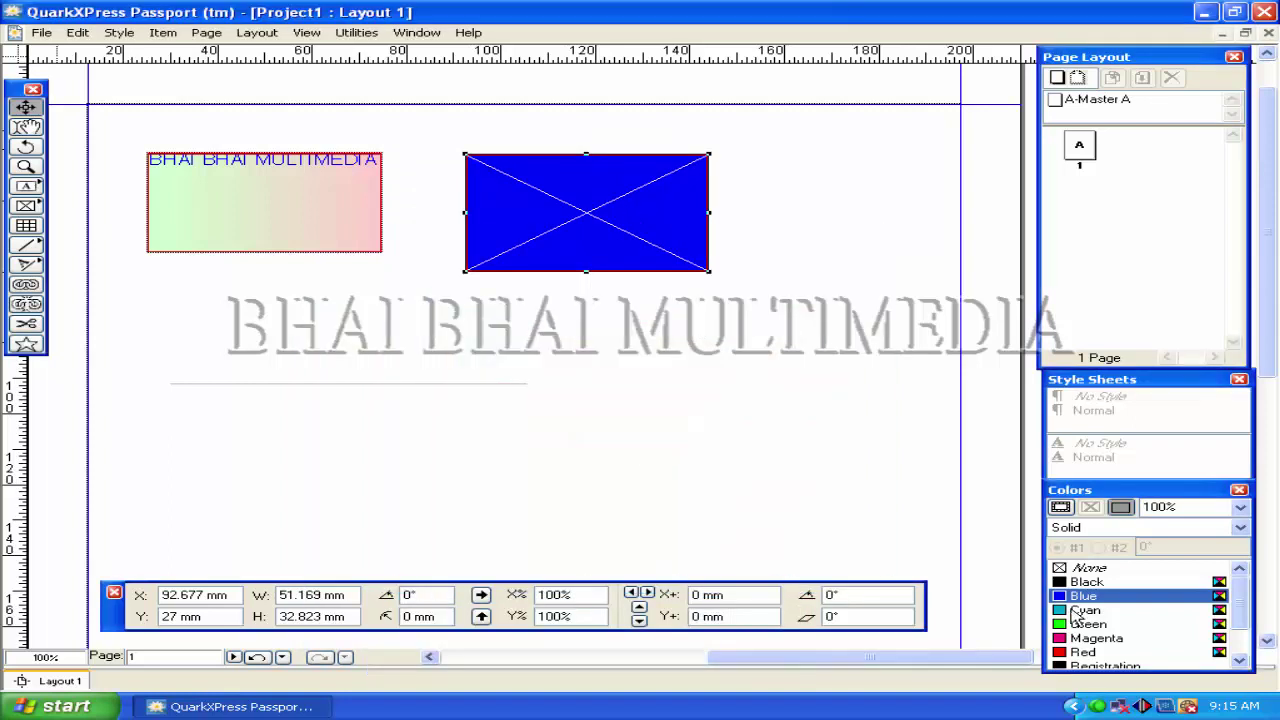
Change the blue picture box's background from a solid fill to a Linear Blend.
left_click(1121, 508)
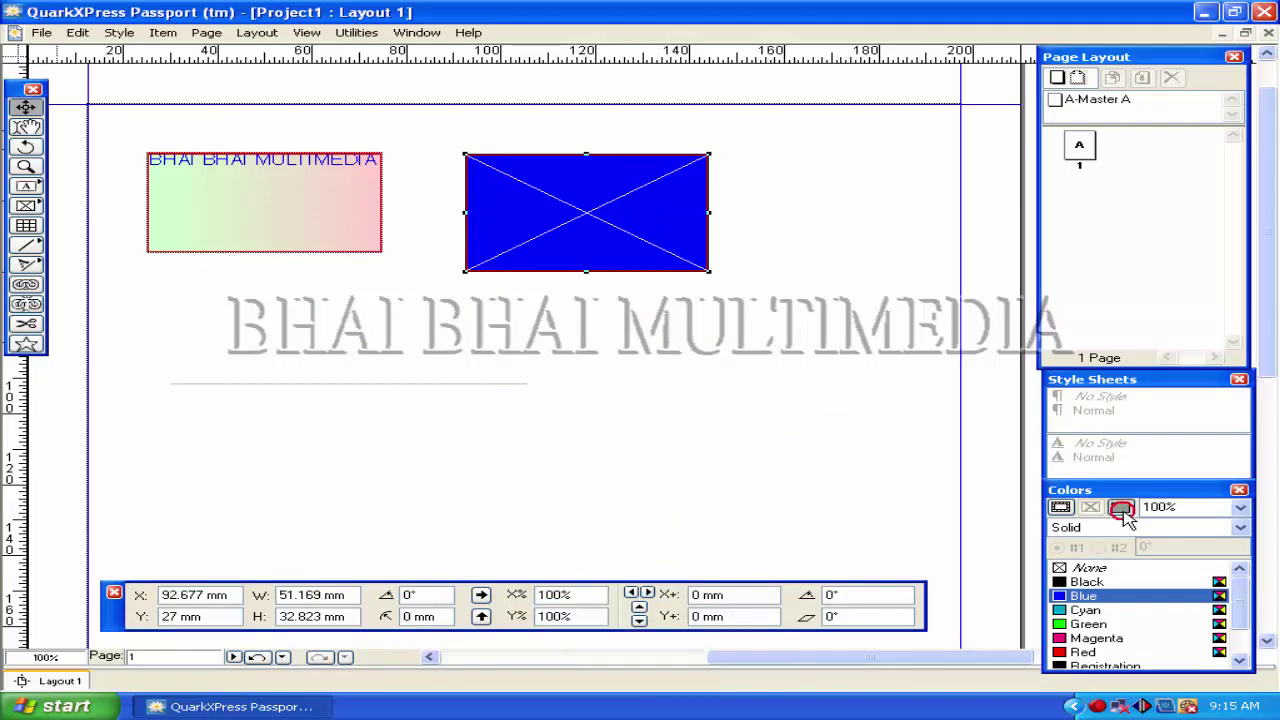
left_click(1240, 528)
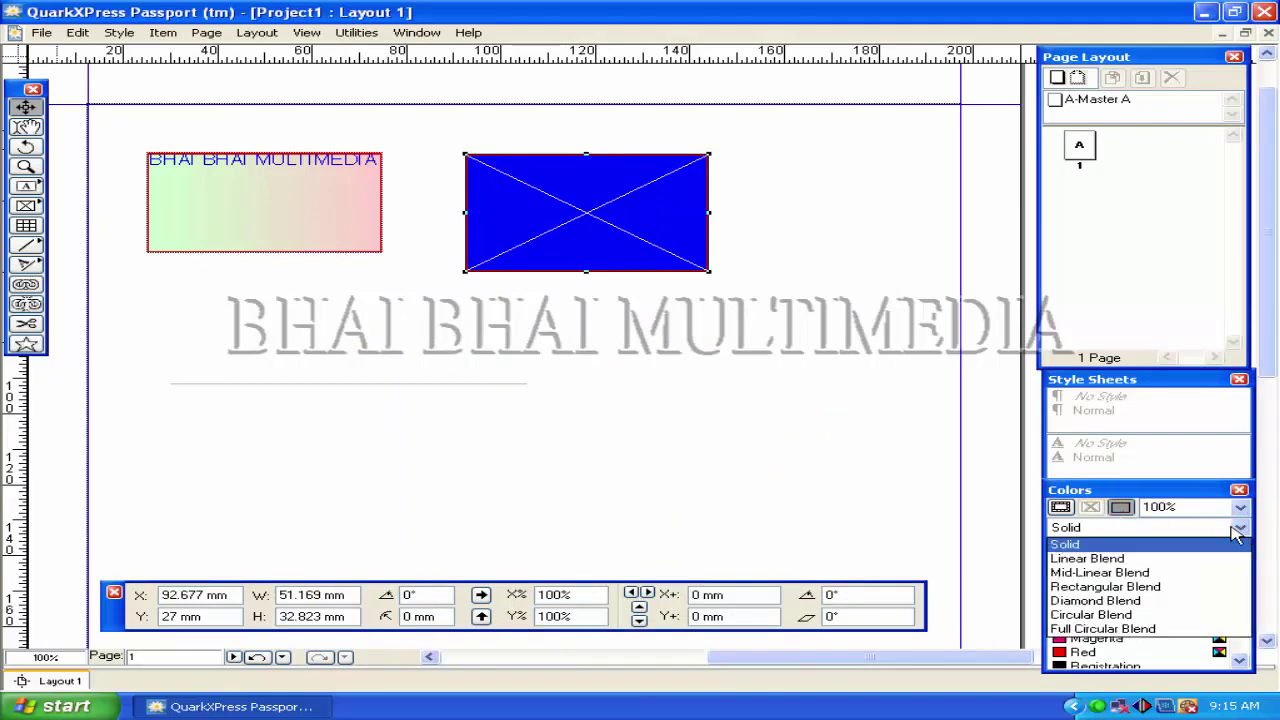
left_click(1090, 559)
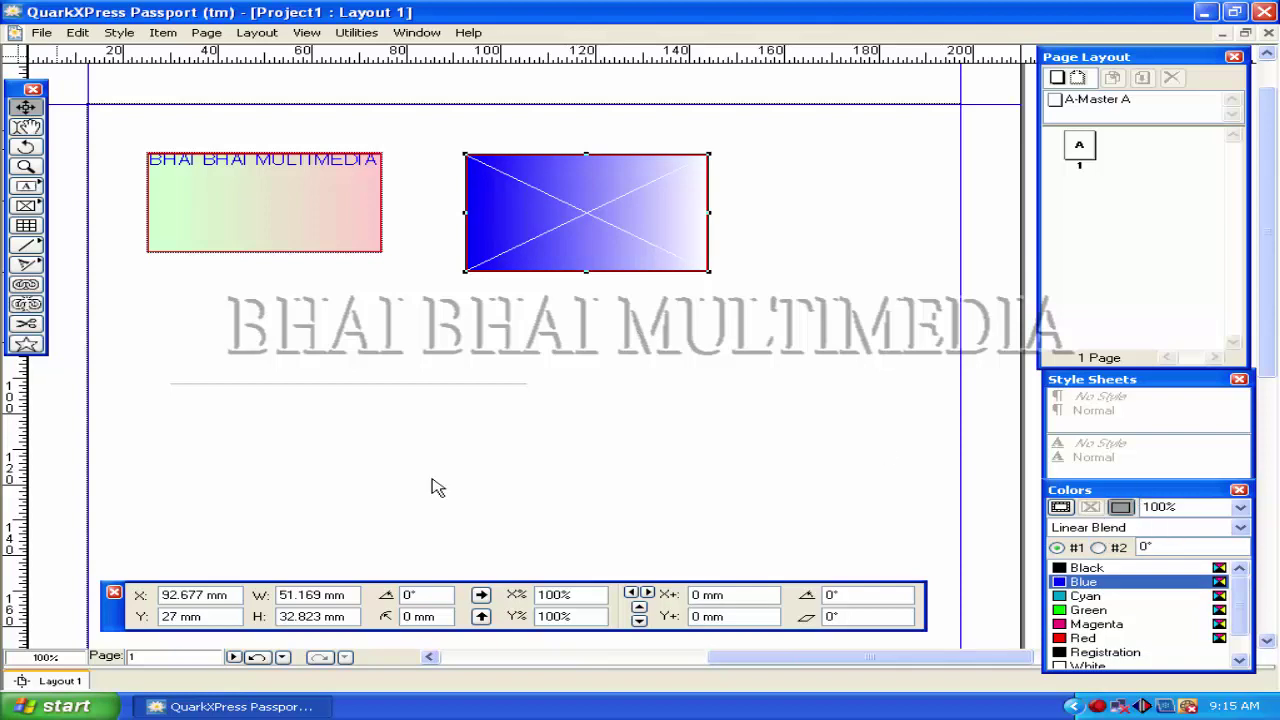
Color the horizontal line Blue with a 20% shade.
left_click(336, 383)
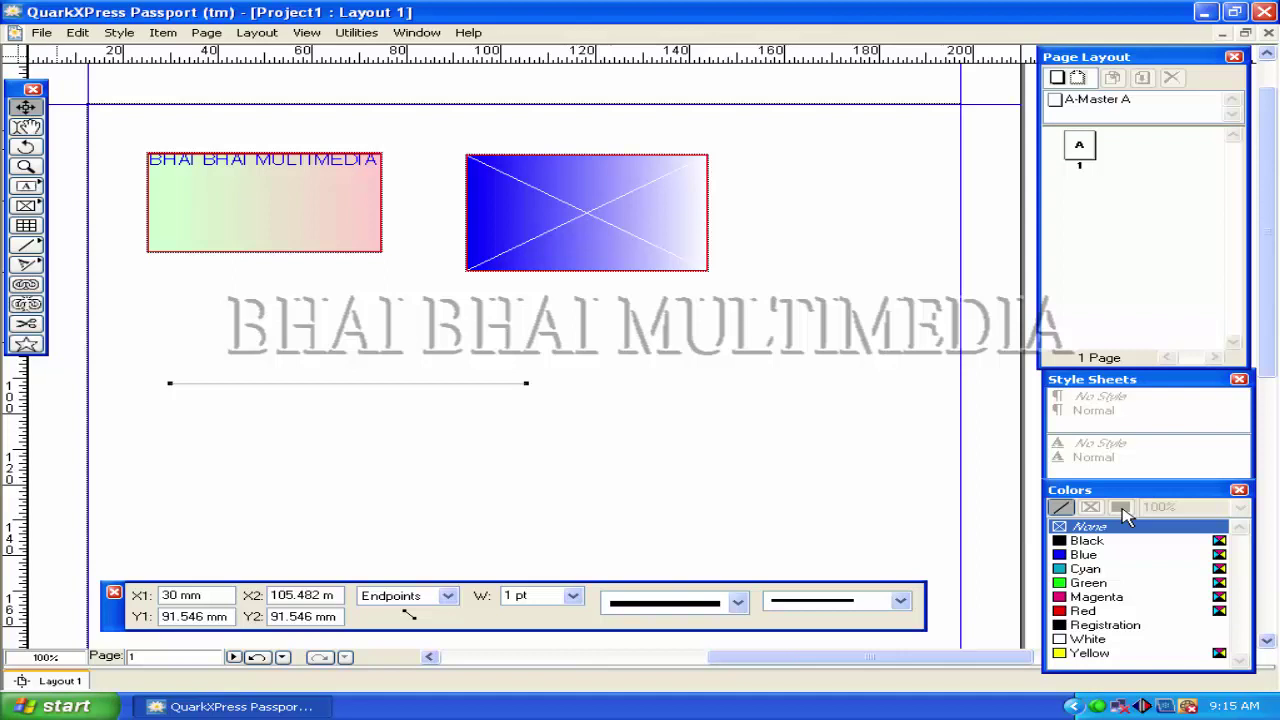
left_click(1060, 556)
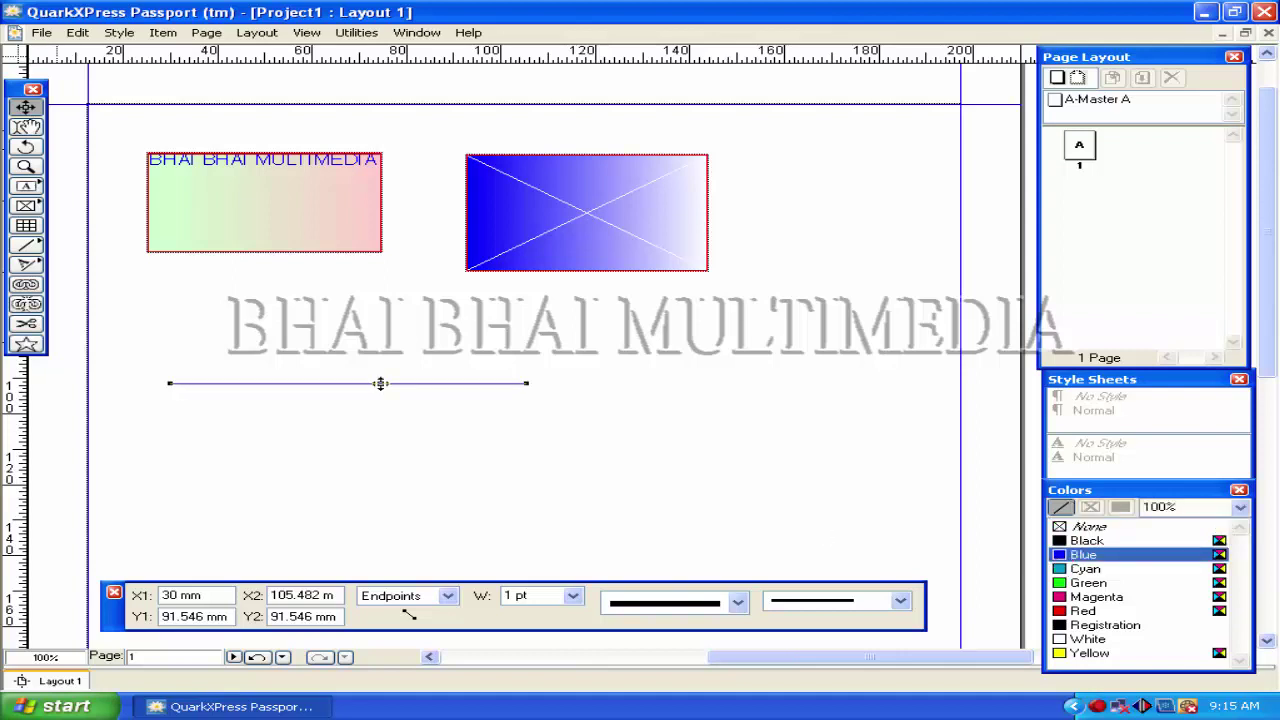
left_click(1239, 507)
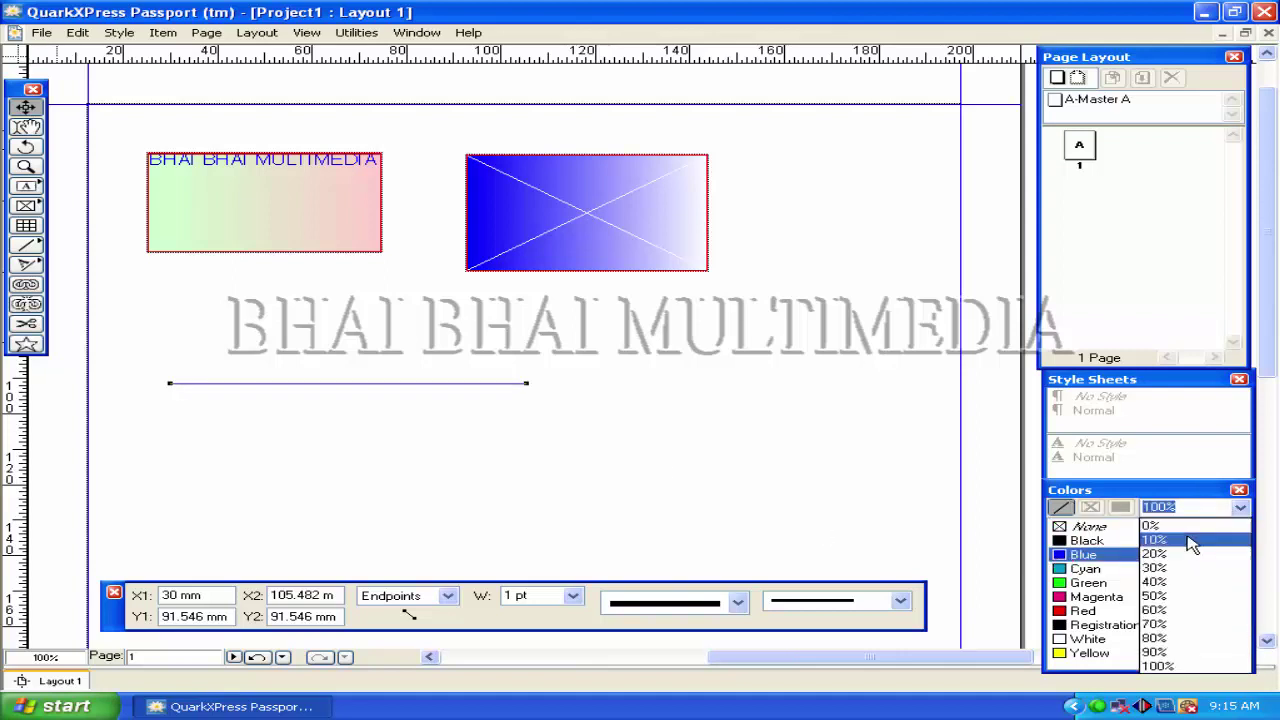
left_click(1156, 553)
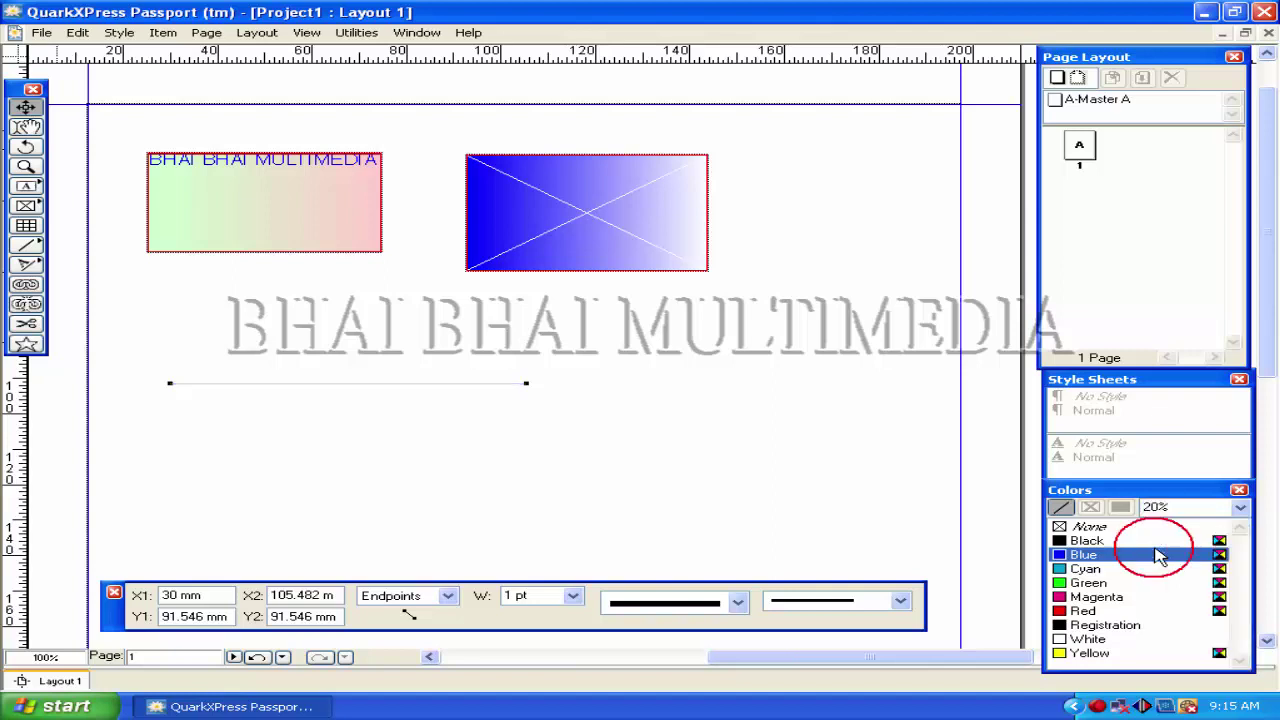
left_click(537, 415)
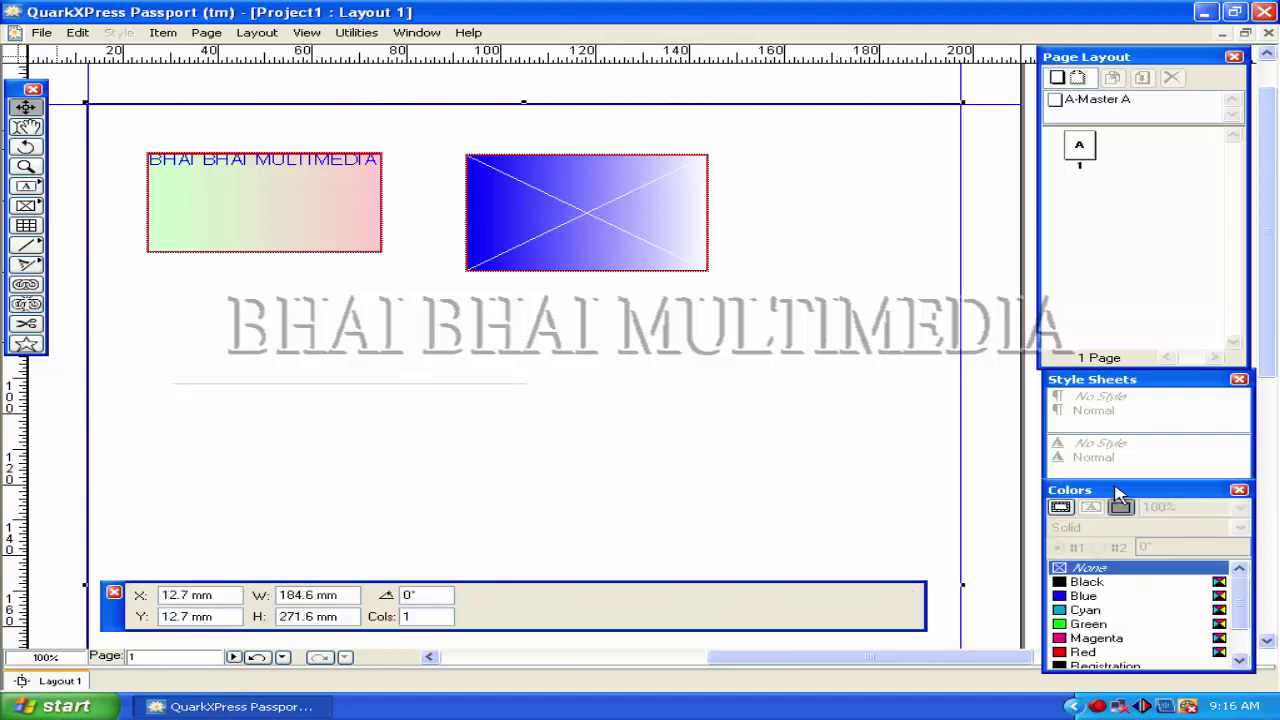
Move the Colors palette slightly upward and look through its color list.
left_click_drag(1118, 494, 1118, 472)
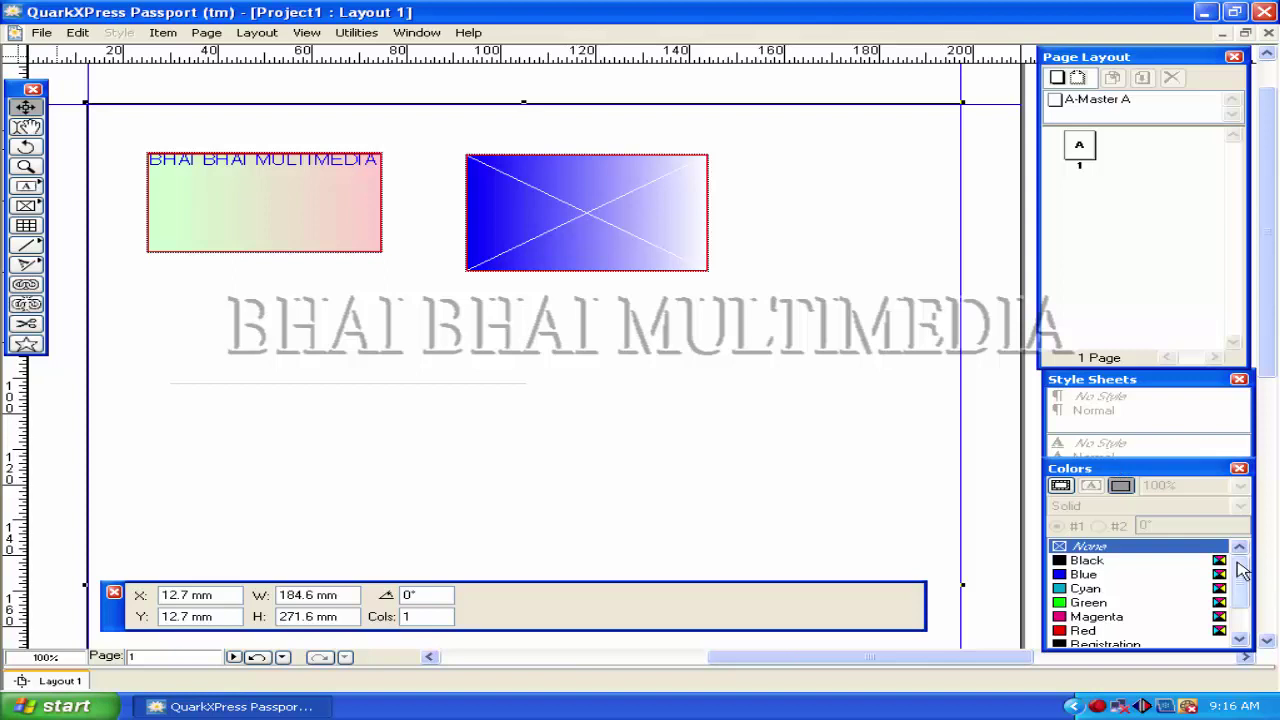
left_click_drag(1240, 562, 1241, 596)
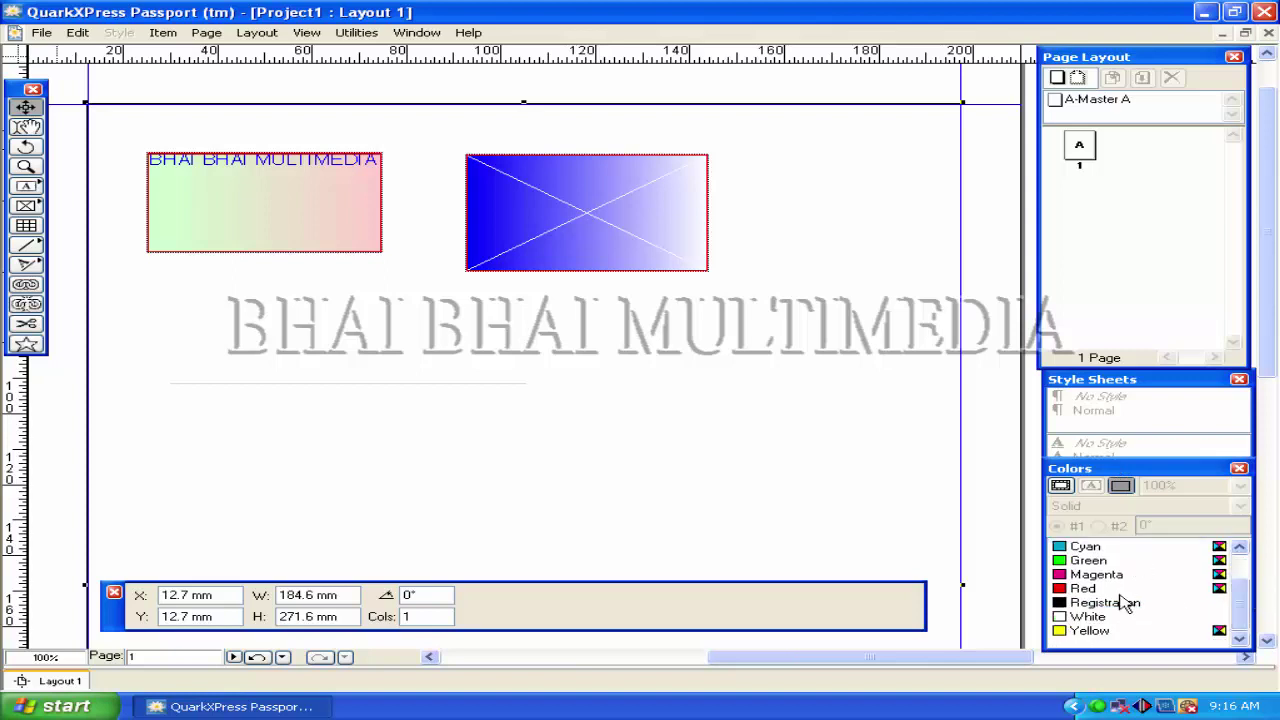
scroll(1240, 598, "up", 3)
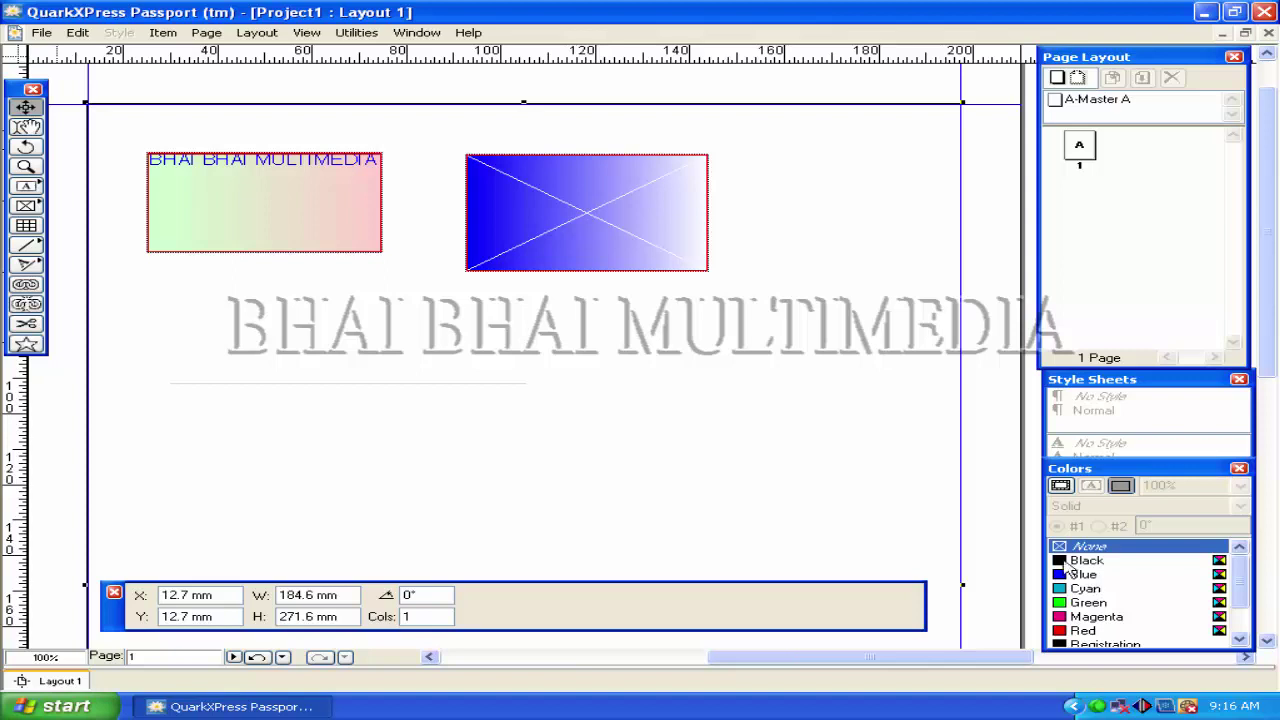
Create a CMYK color named Test with C 17%, M 25%, Y 11%, K 7%, save it and look for it in the color list.
left_click(77, 32)
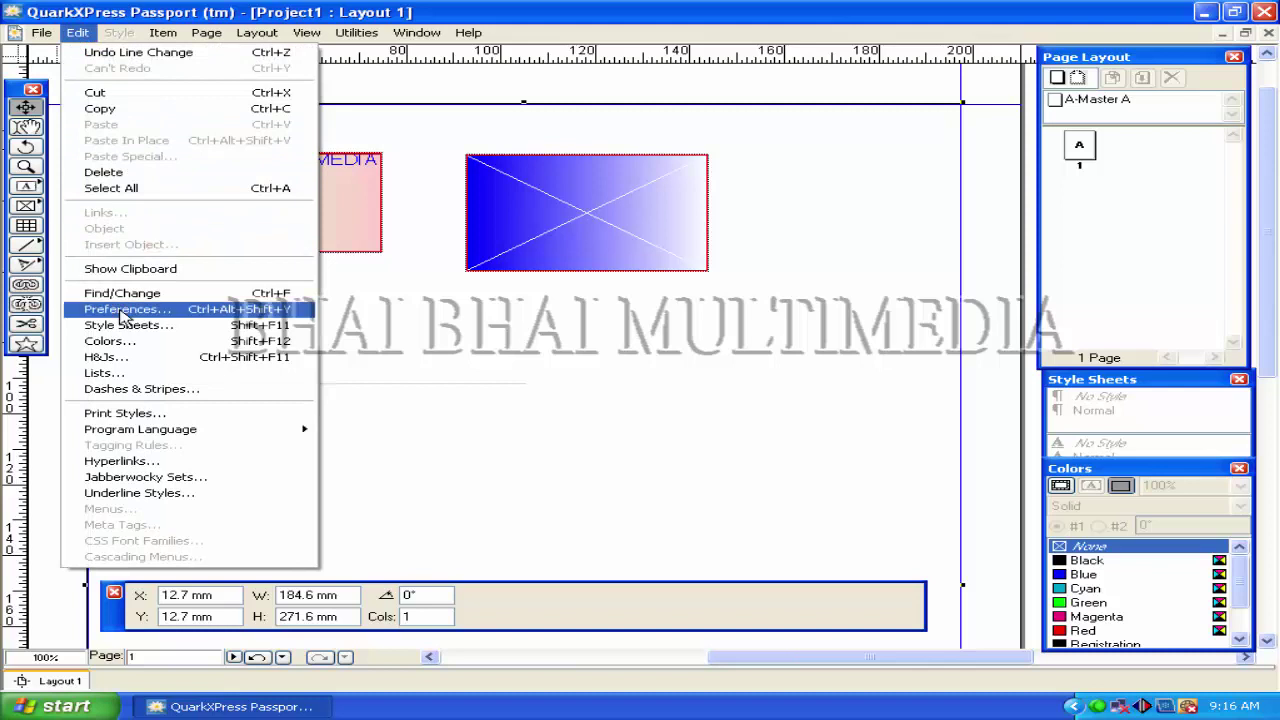
left_click(263, 345)
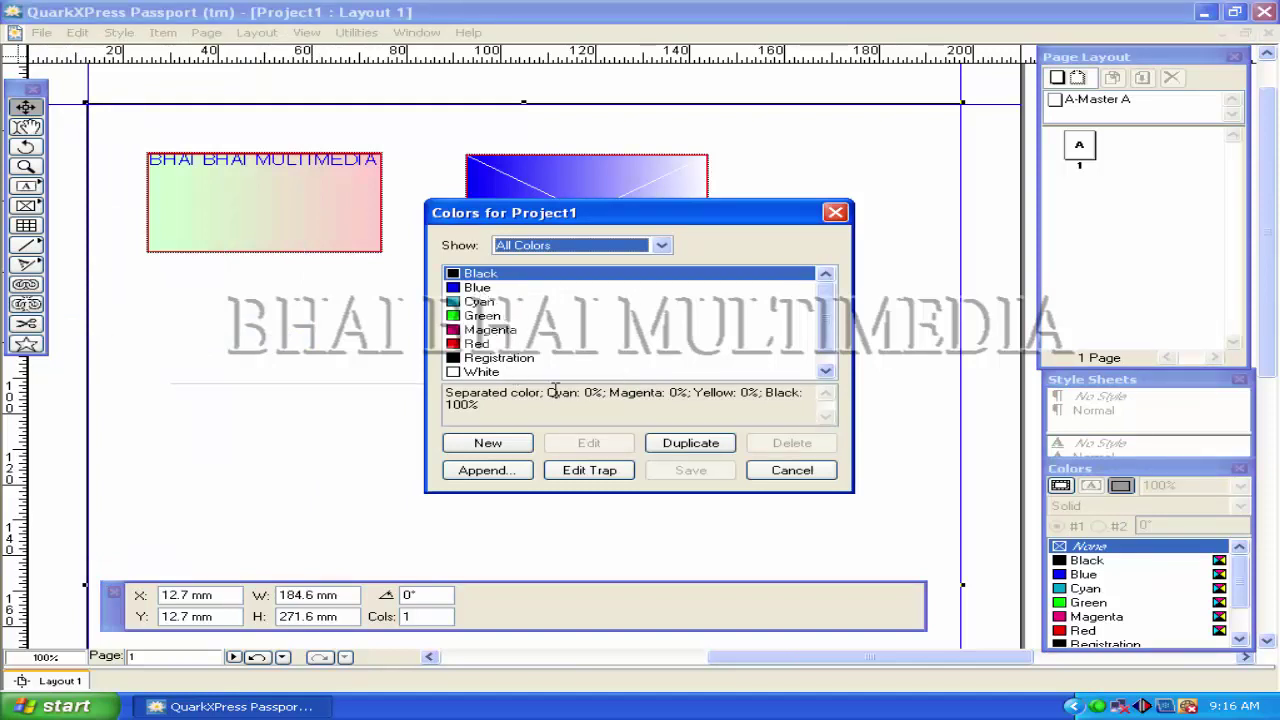
left_click(509, 448)
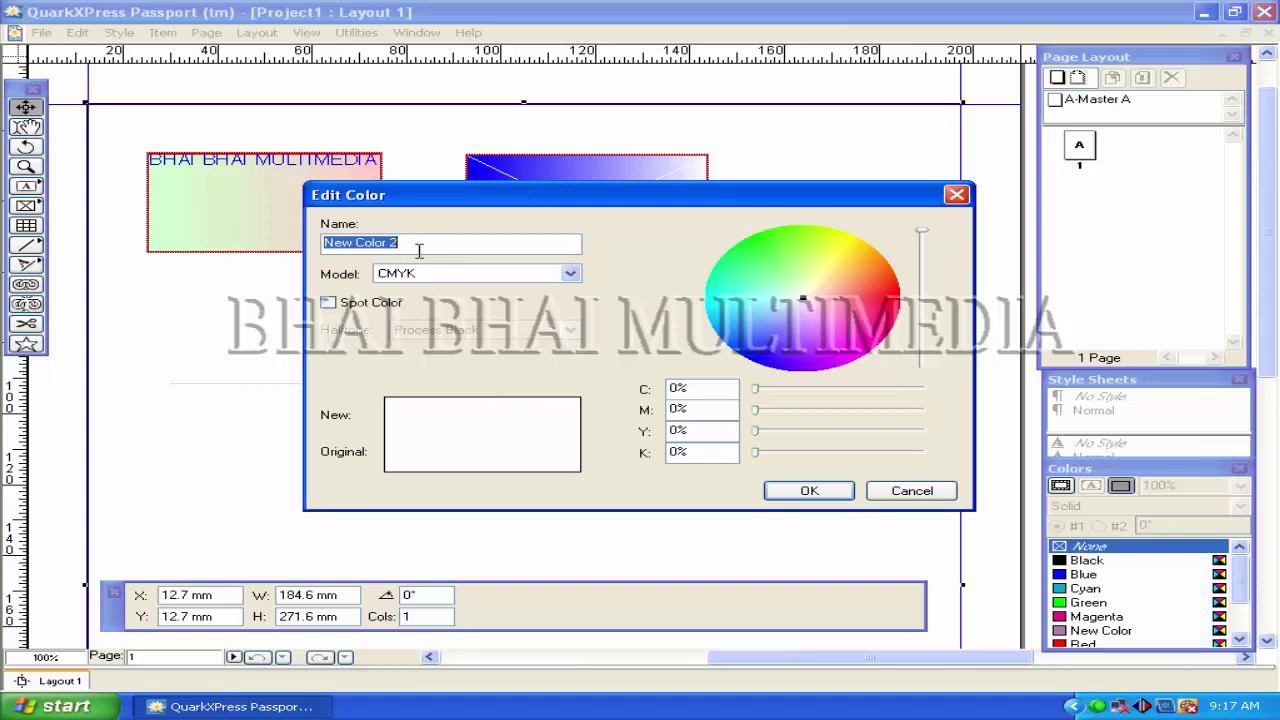
type("Test")
left_click_drag(755, 388, 783, 388)
mouse_move(755, 410)
left_mouse_down()
mouse_move(800, 417)
mouse_move(766, 431)
mouse_move(777, 433)
left_mouse_up()
left_click_drag(758, 452, 776, 454)
left_click(809, 488)
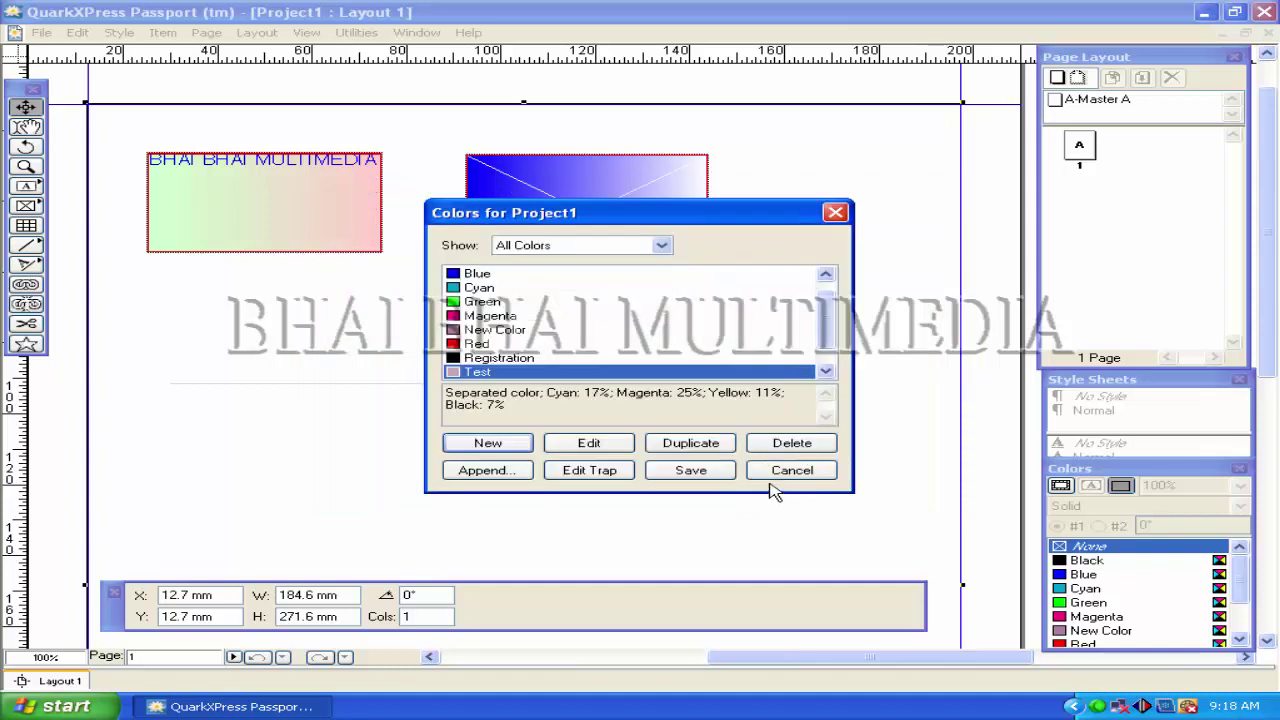
left_click(686, 472)
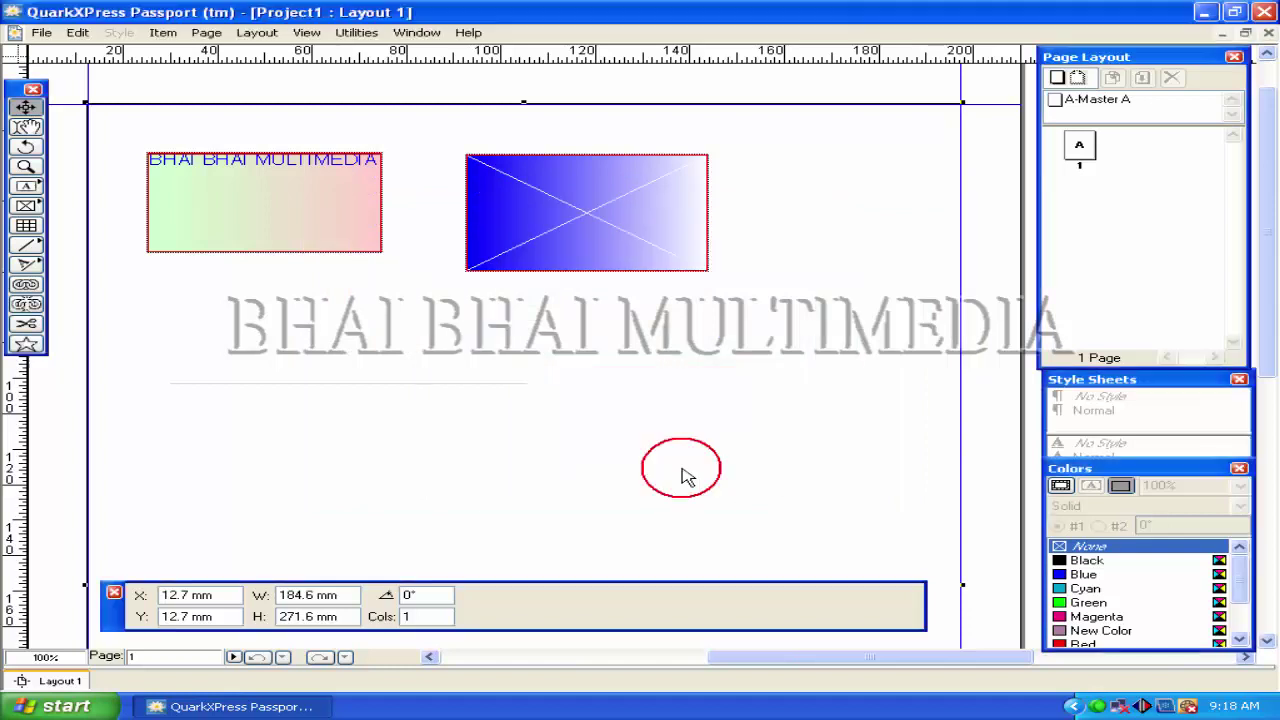
left_click(1240, 568)
left_click_drag(1244, 570, 1244, 613)
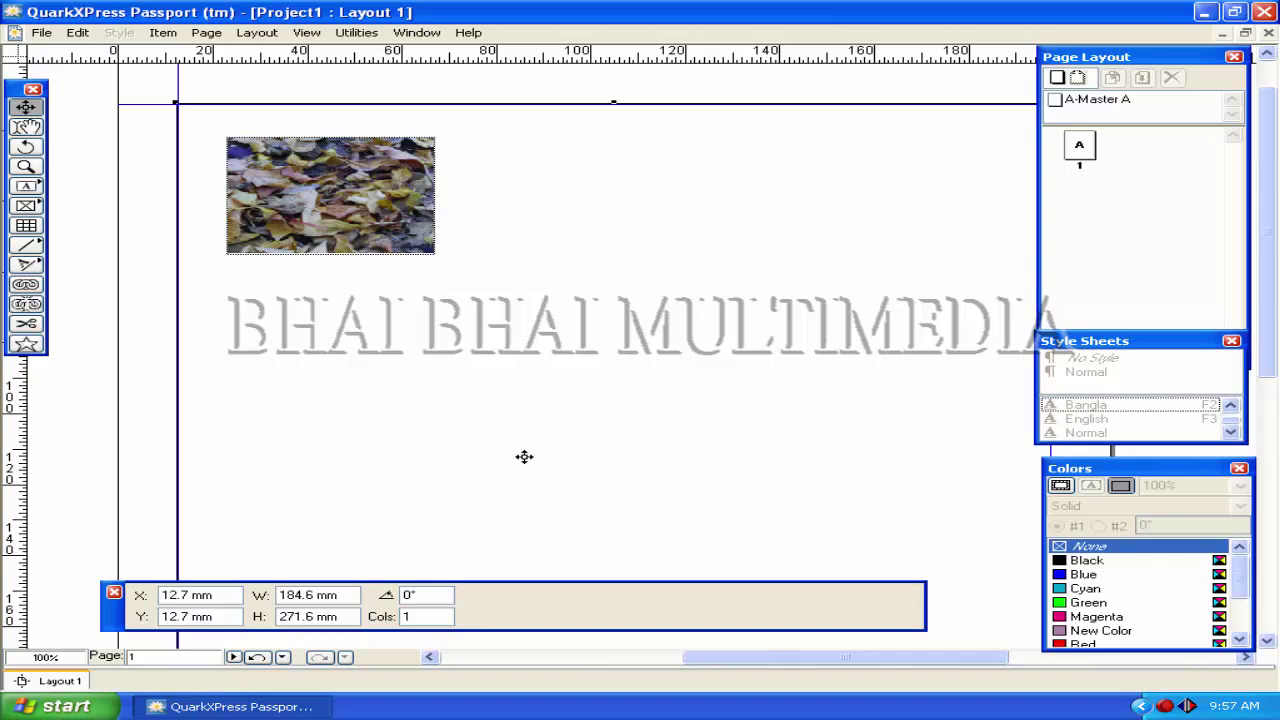
Move the leaves picture to about X 28.5 mm, Y 22.5 mm and place a duplicate below it at about X 27 mm, Y 59.8 mm.
left_click(344, 172)
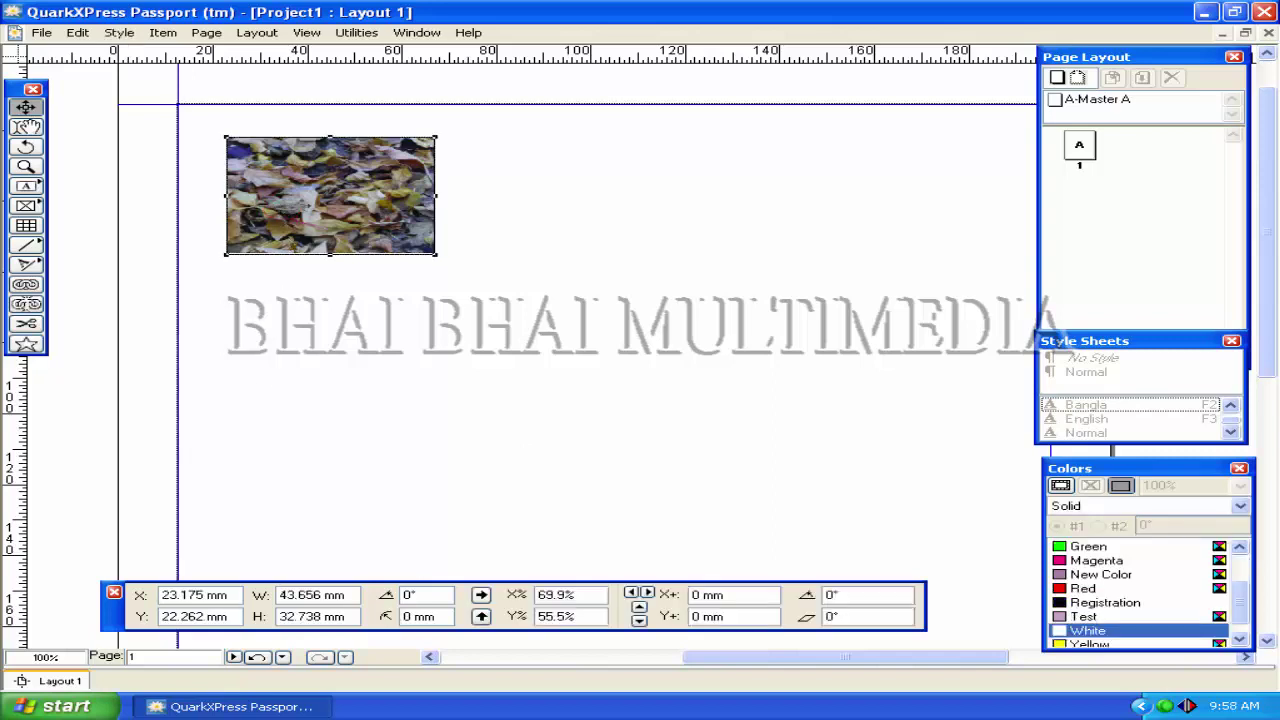
left_click_drag(344, 172, 370, 173)
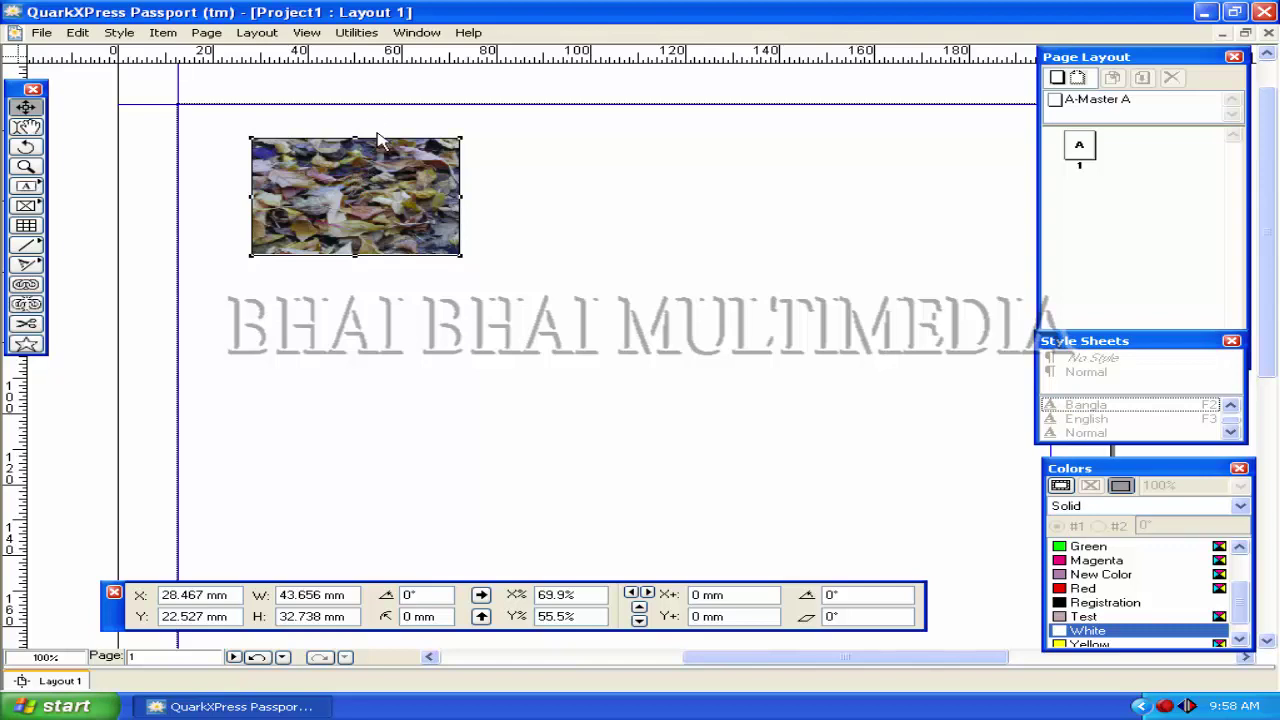
left_click(163, 33)
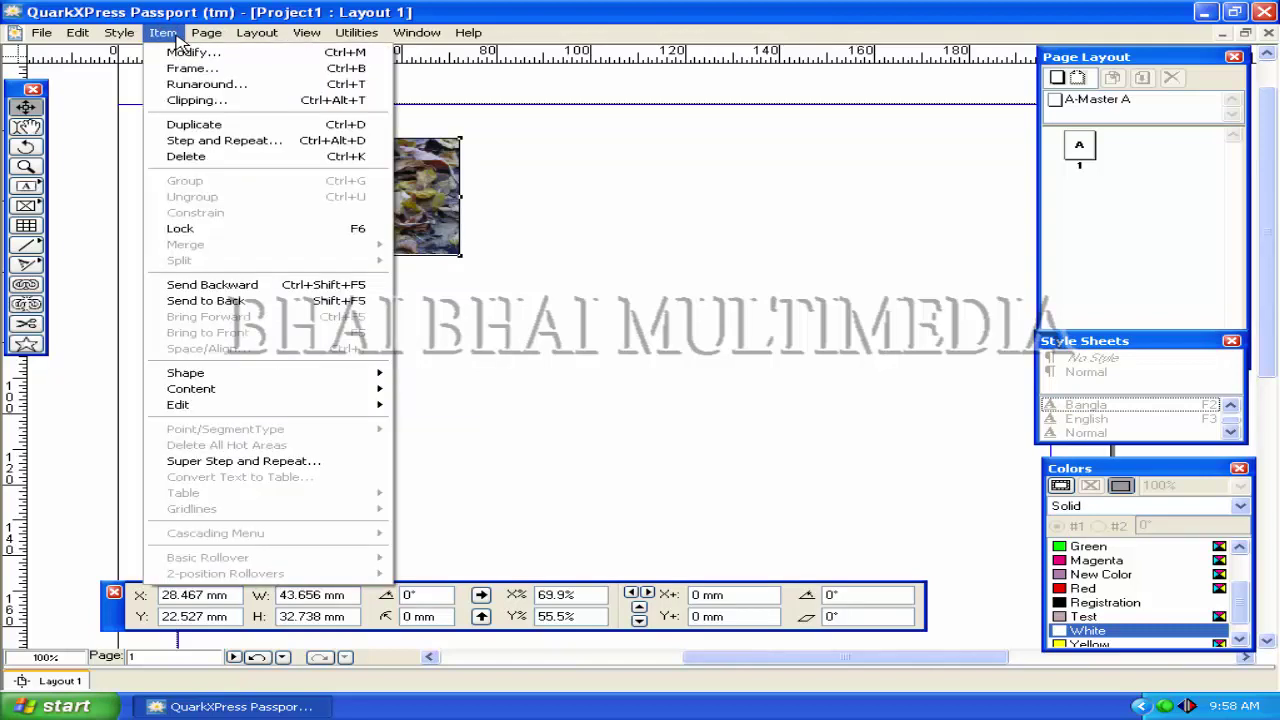
left_click(196, 126)
left_click_drag(378, 210, 353, 320)
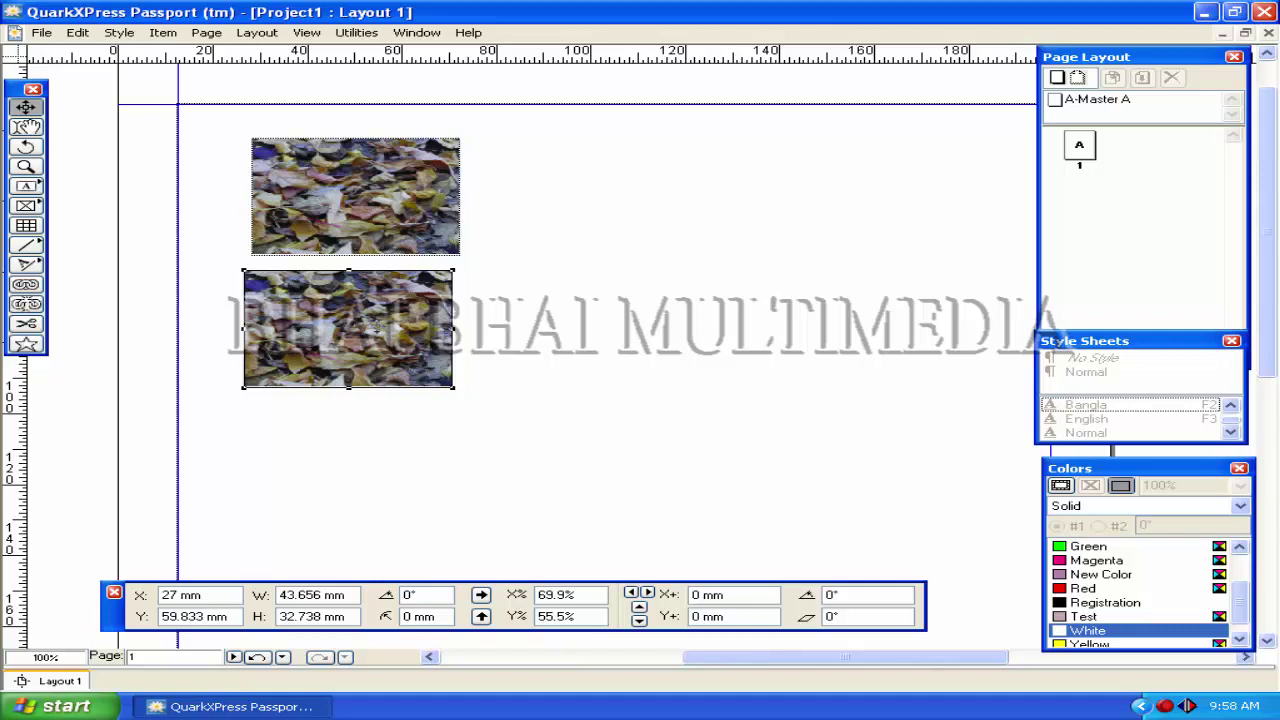
Duplicate the lower leaves picture six times in a row.
key("ctrl+d")
key("ctrl+d")
key("ctrl+d")
key("ctrl+d")
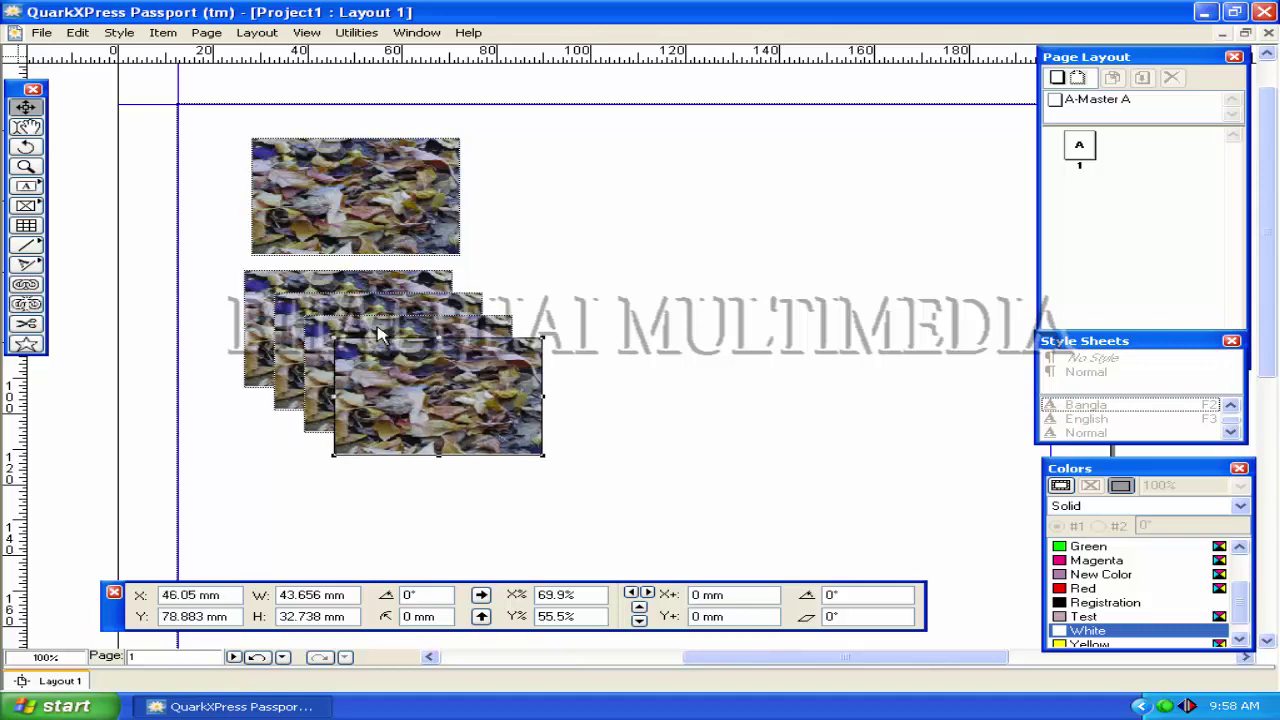
key("ctrl+d")
key("ctrl+d")
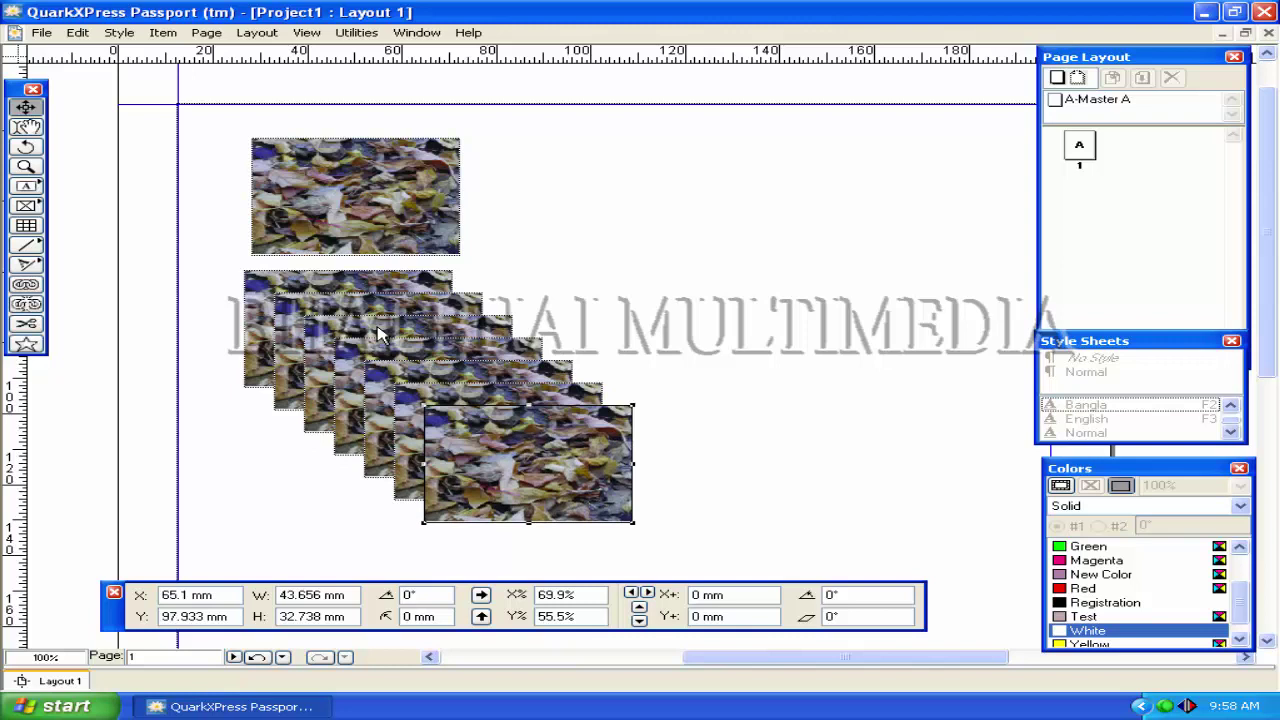
Spread the topmost stacked duplicates of the leaves picture across the empty area of the page.
left_click_drag(513, 465, 577, 204)
left_click(557, 447)
left_click_drag(557, 447, 840, 208)
left_click_drag(470, 423, 825, 335)
left_click_drag(430, 412, 705, 477)
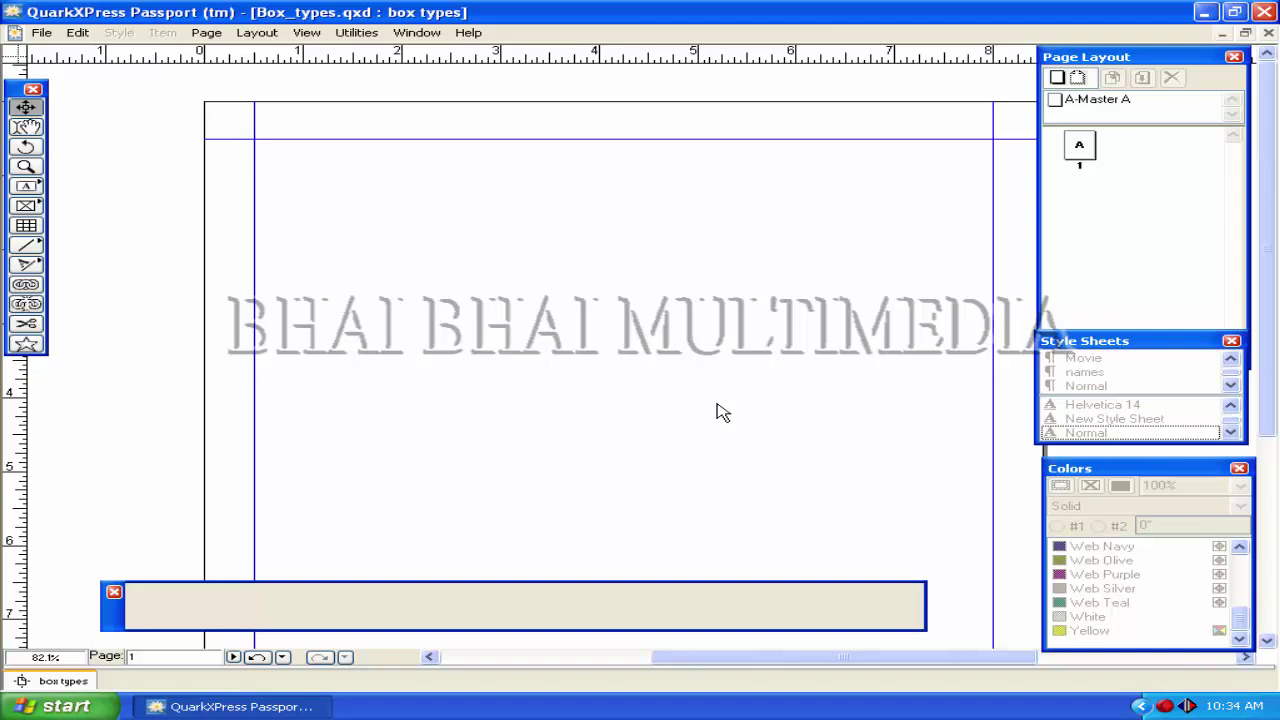
Draw a picture box about 3.55" wide and 1.95" high on the Box_types page and import Farmer.jpg from the Measurements folder.
left_click(27, 206)
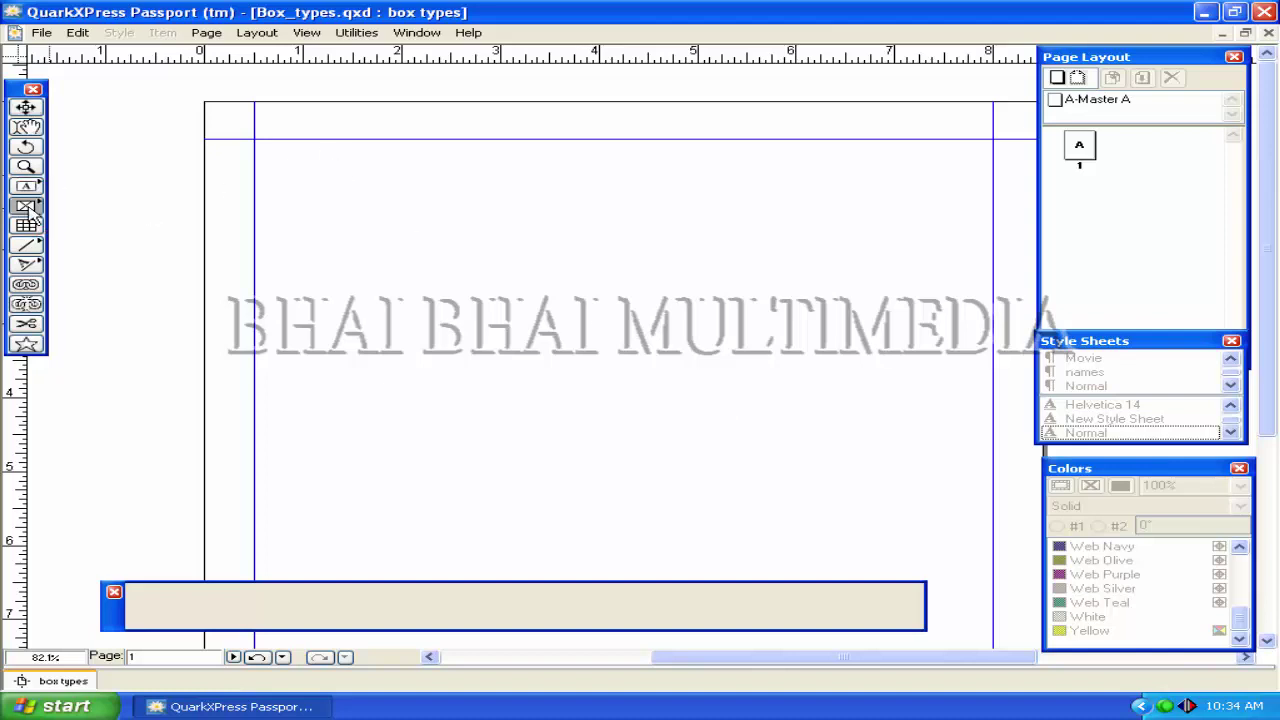
left_click_drag(315, 205, 668, 350)
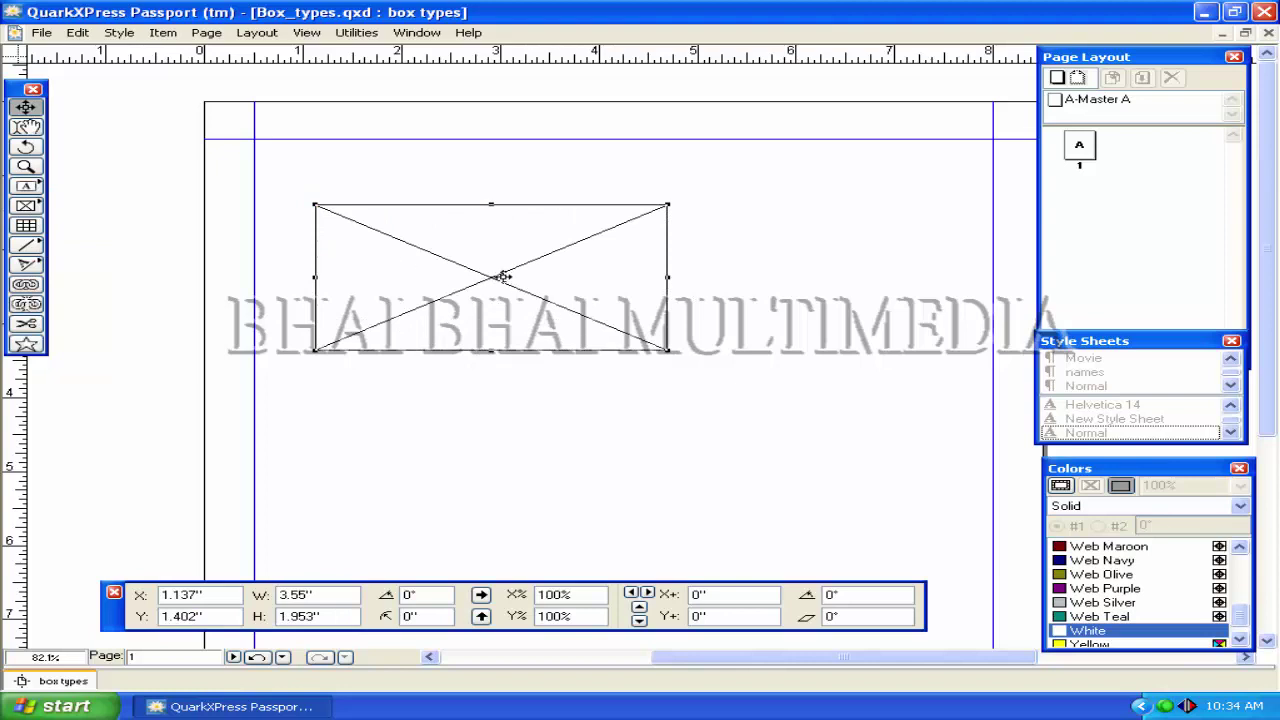
left_click(41, 32)
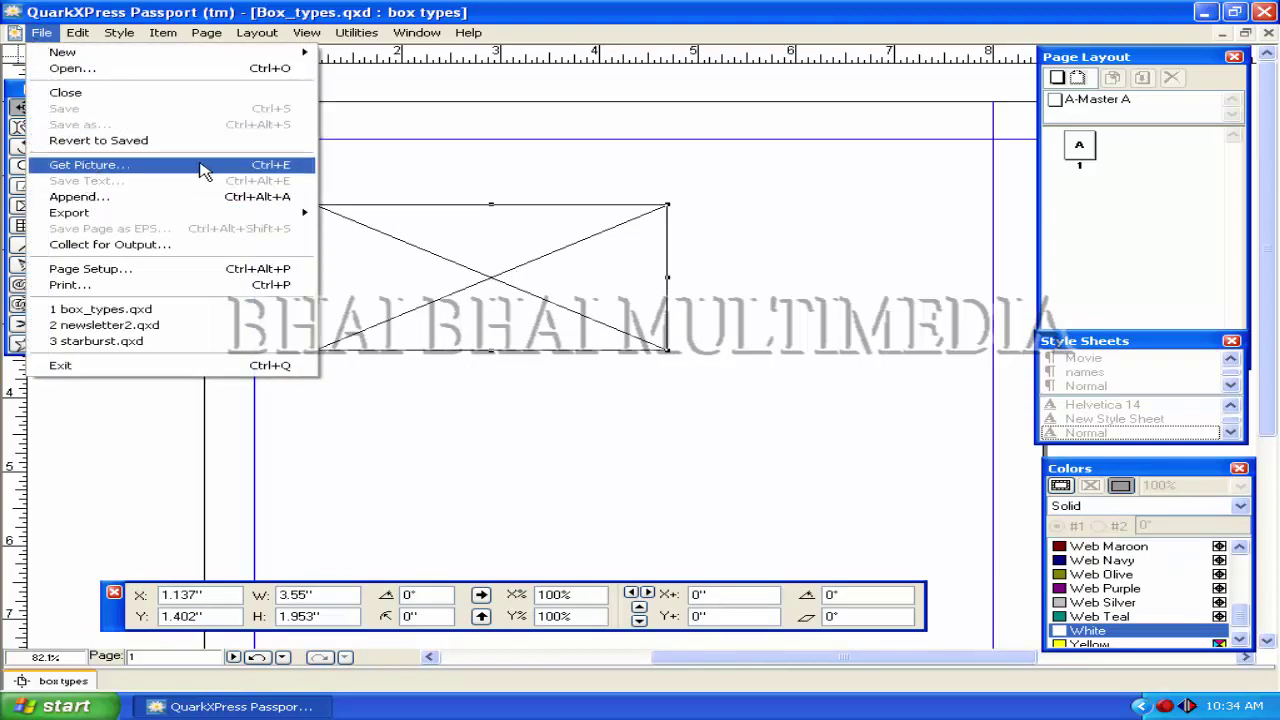
left_click(255, 166)
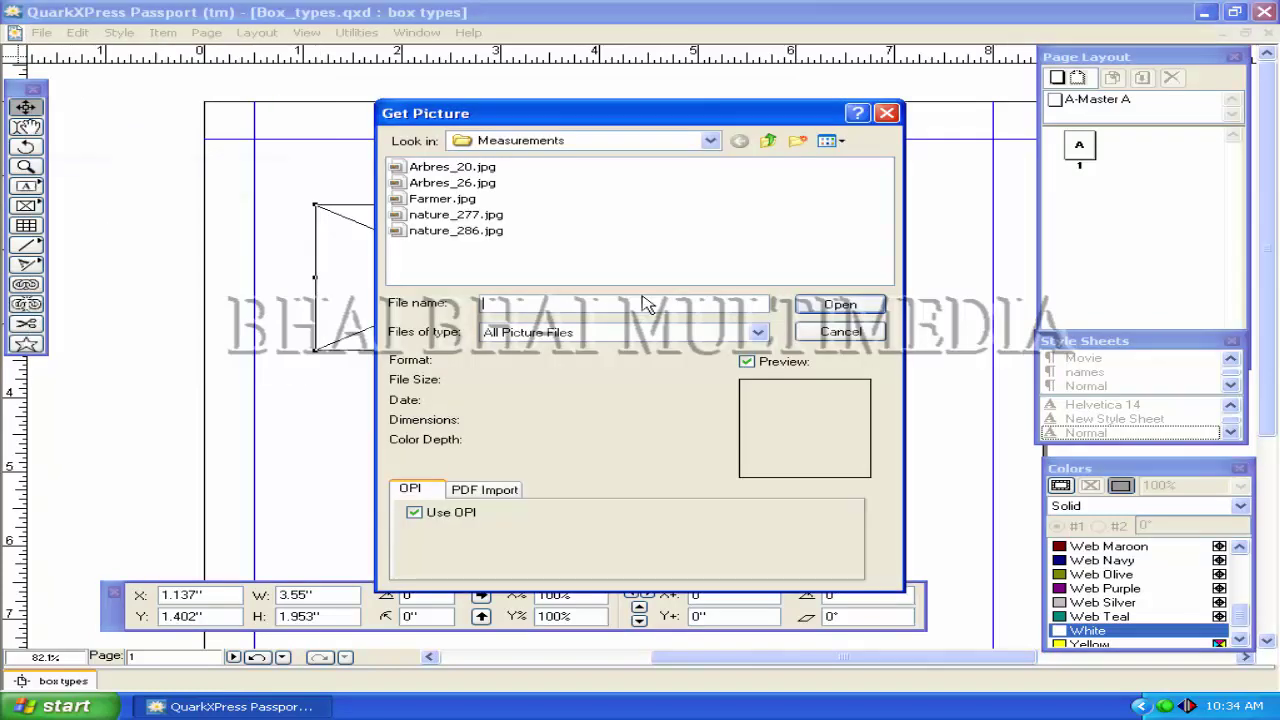
key("BackSpace")
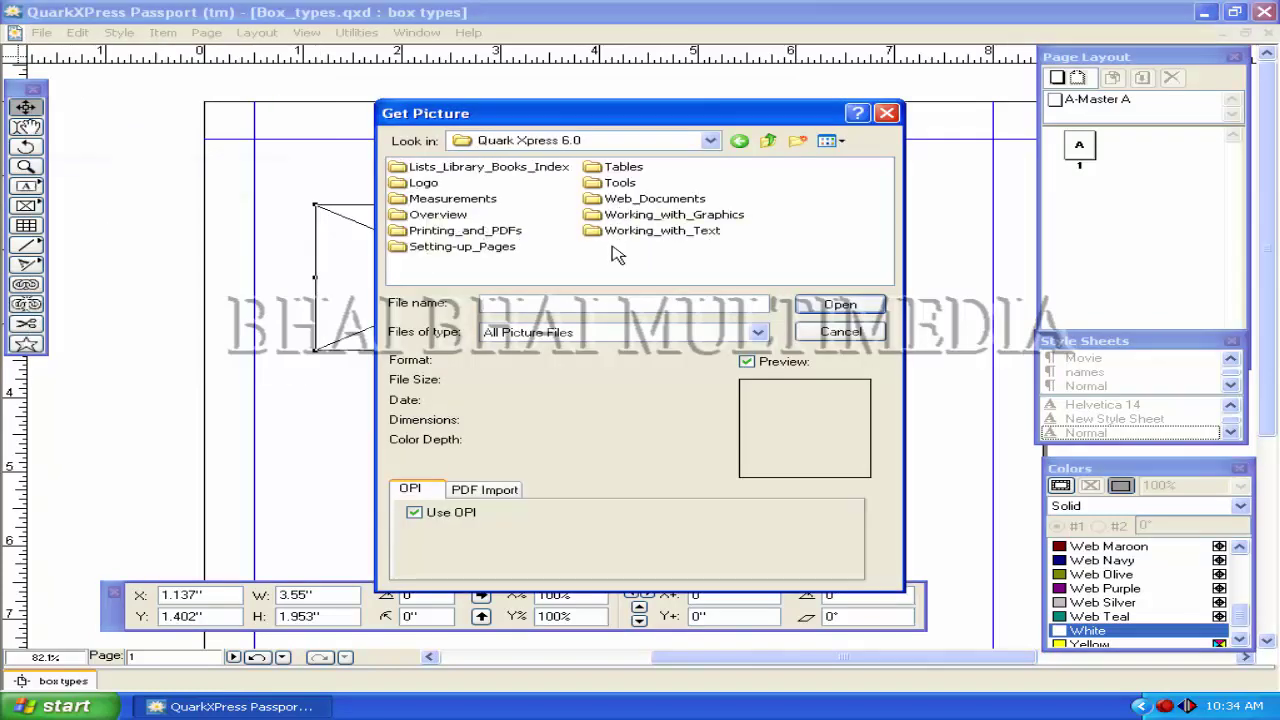
double_click(463, 199)
left_click(463, 200)
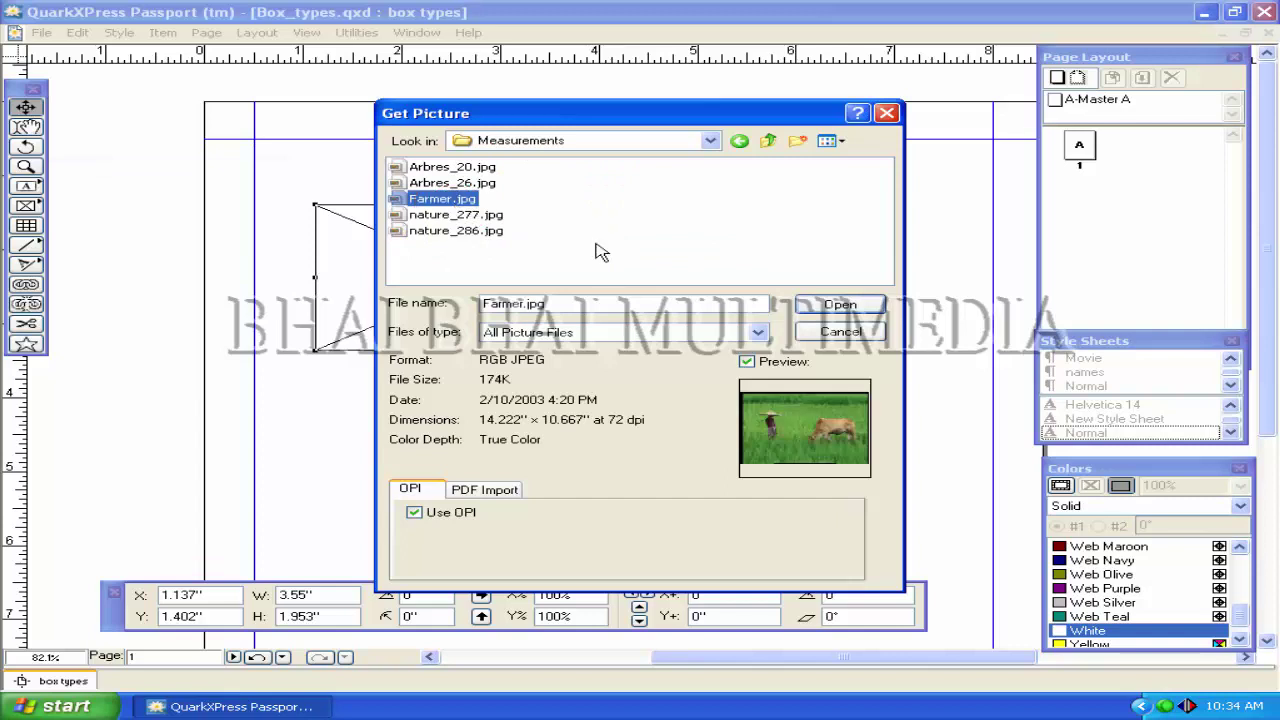
left_click(830, 306)
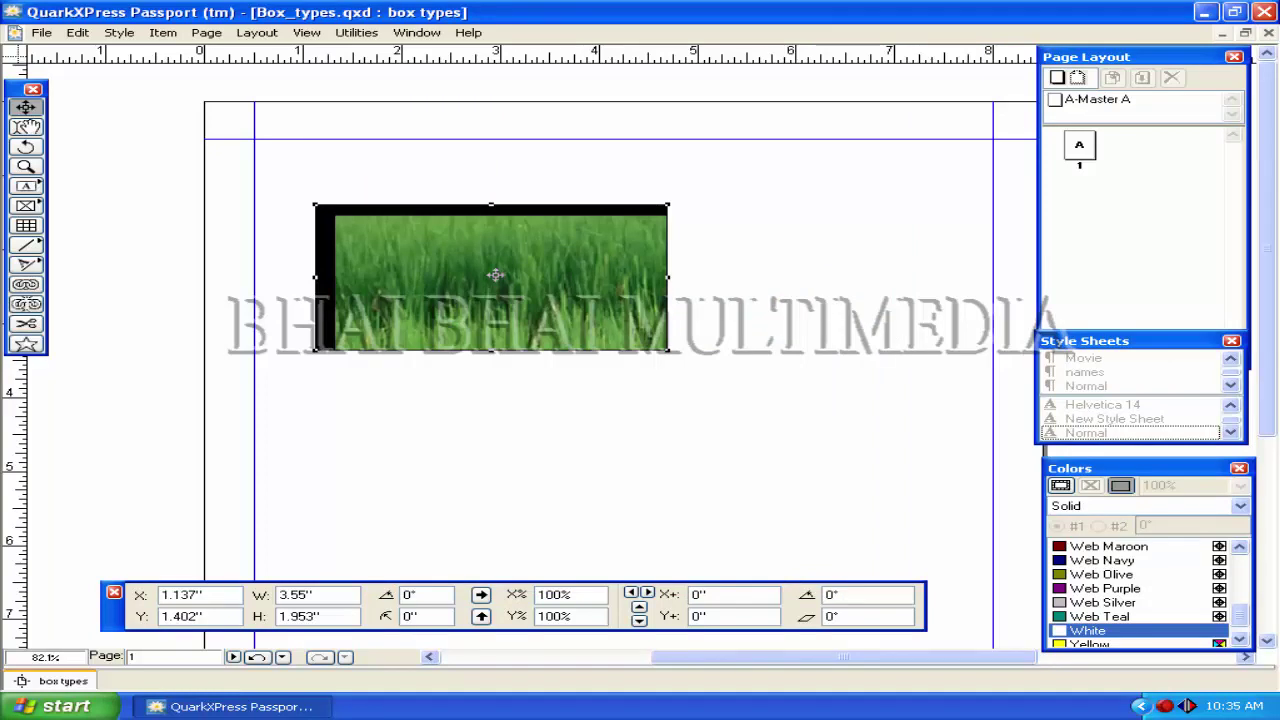
Fit the imported farmer picture to its box.
left_click(119, 33)
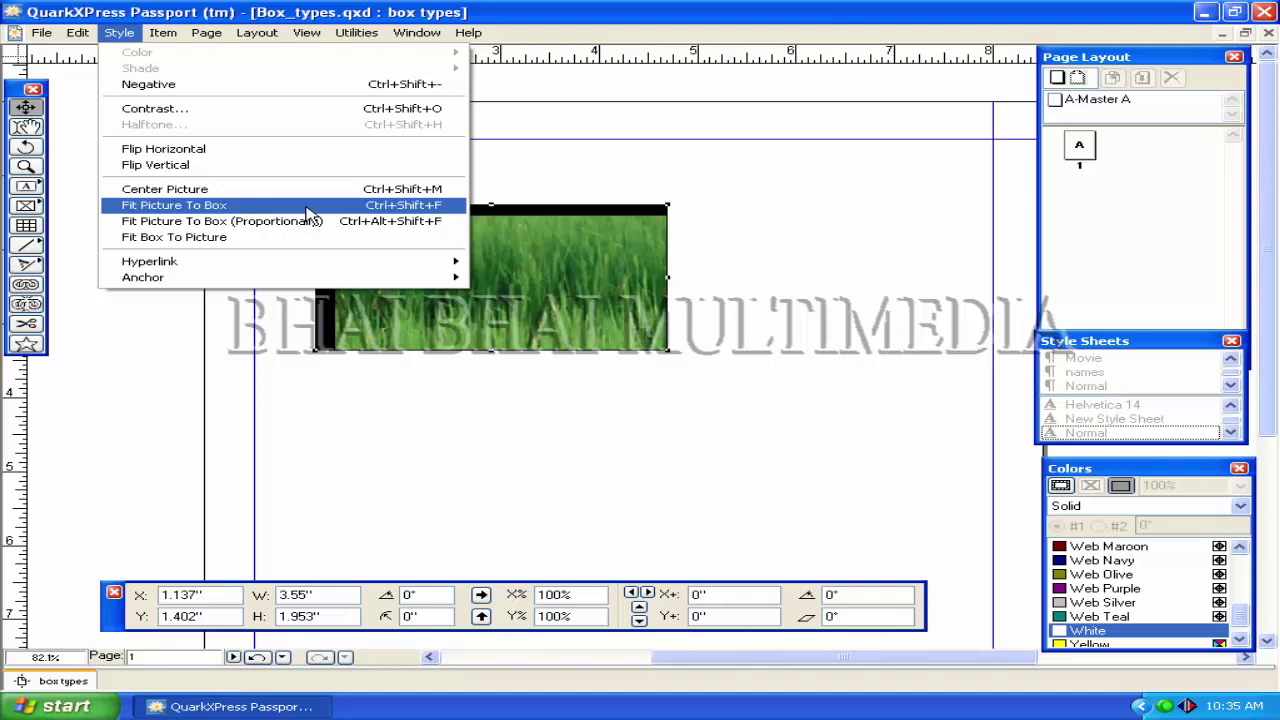
left_click(440, 209)
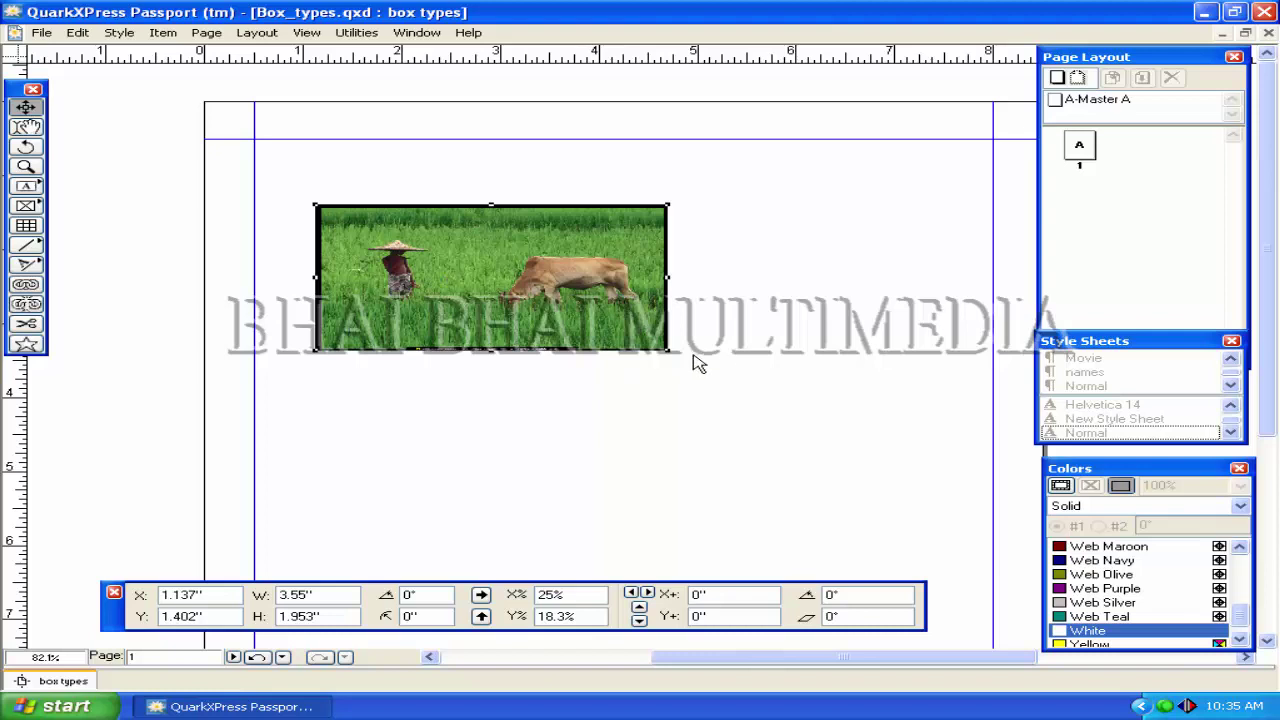
Enlarge the farmer picture box to about 3.96" wide and 2.29" high and fit the picture to the box.
left_click_drag(668, 350, 708, 374)
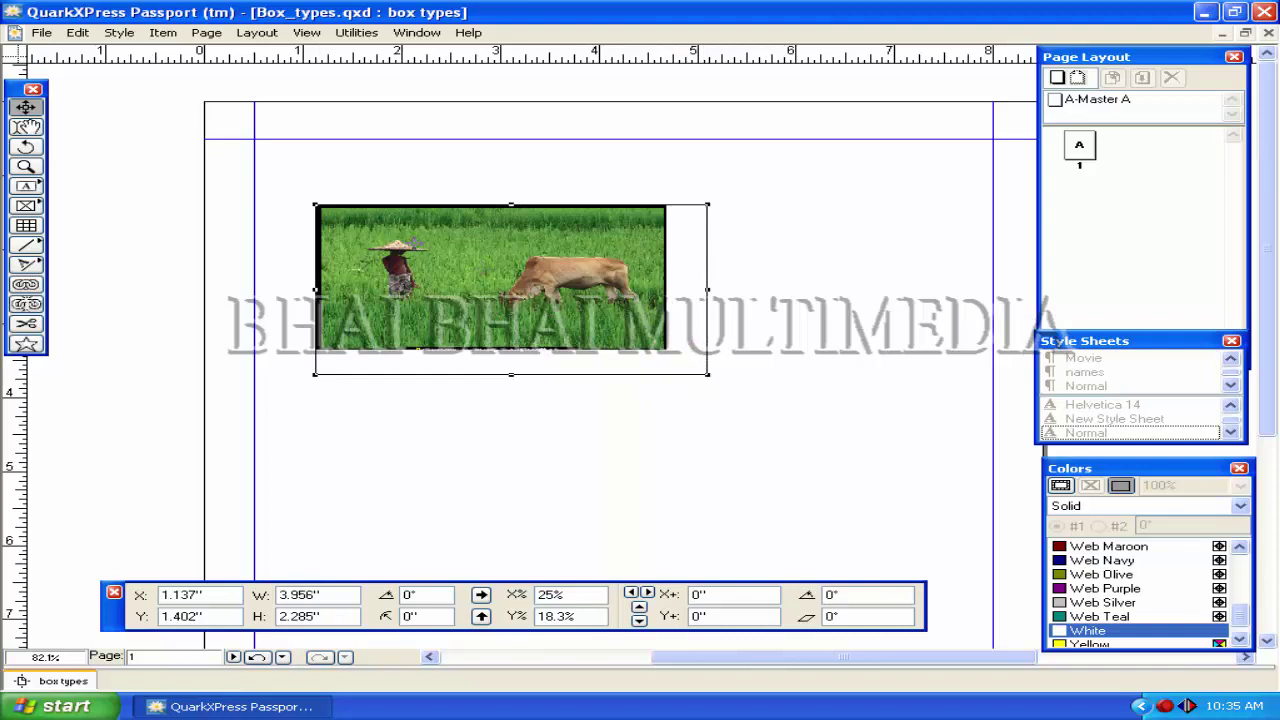
left_click(119, 33)
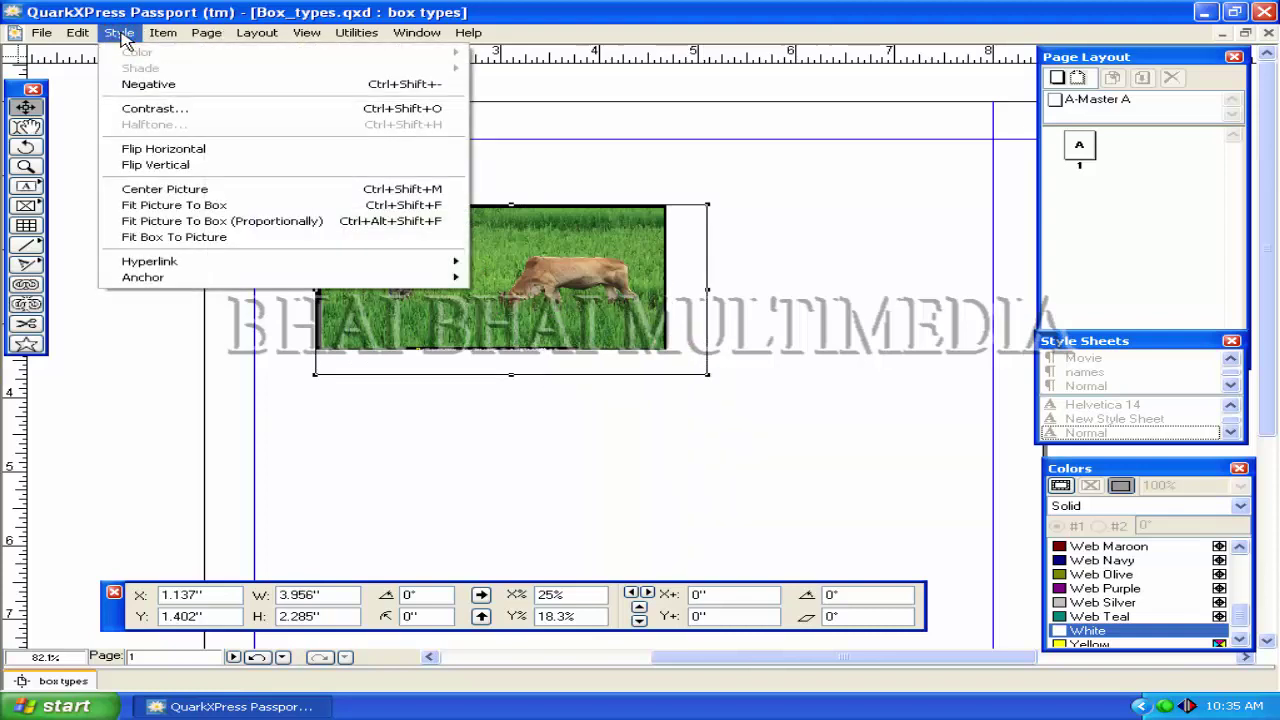
left_click(168, 206)
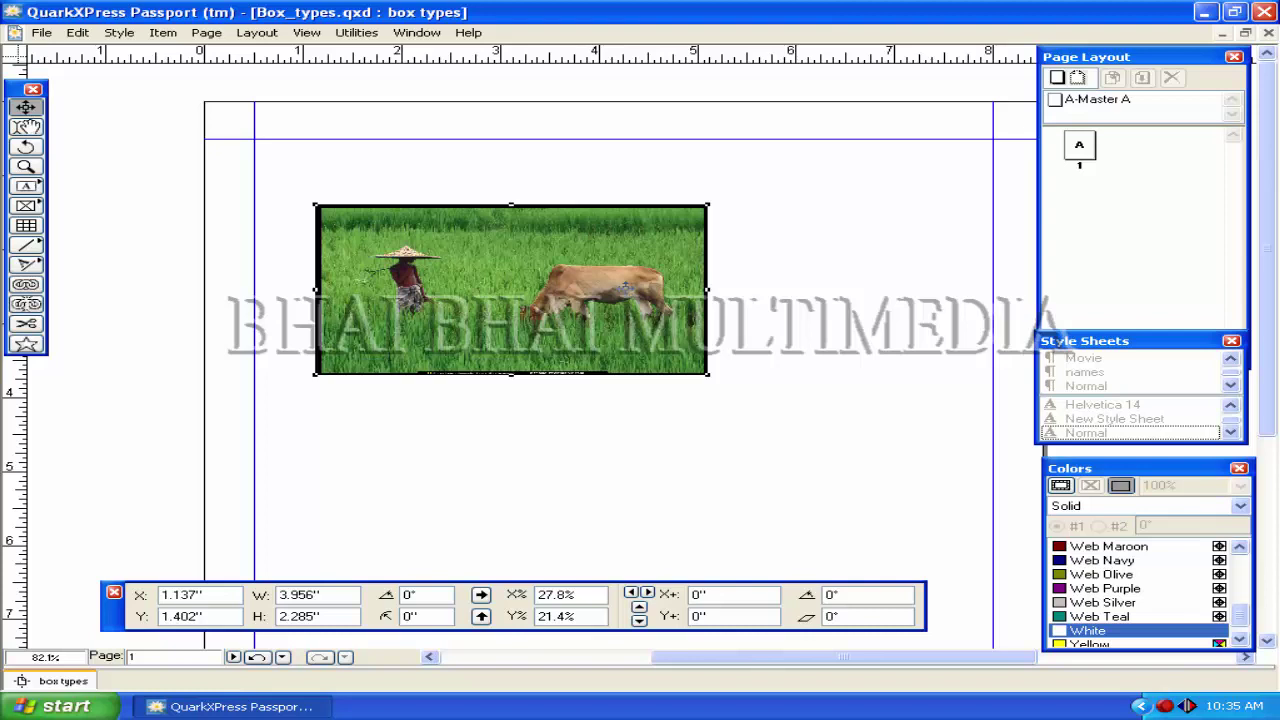
Fit the farmer picture to its box proportionally and narrow the box from both sides to the picture's edges.
left_click(116, 34)
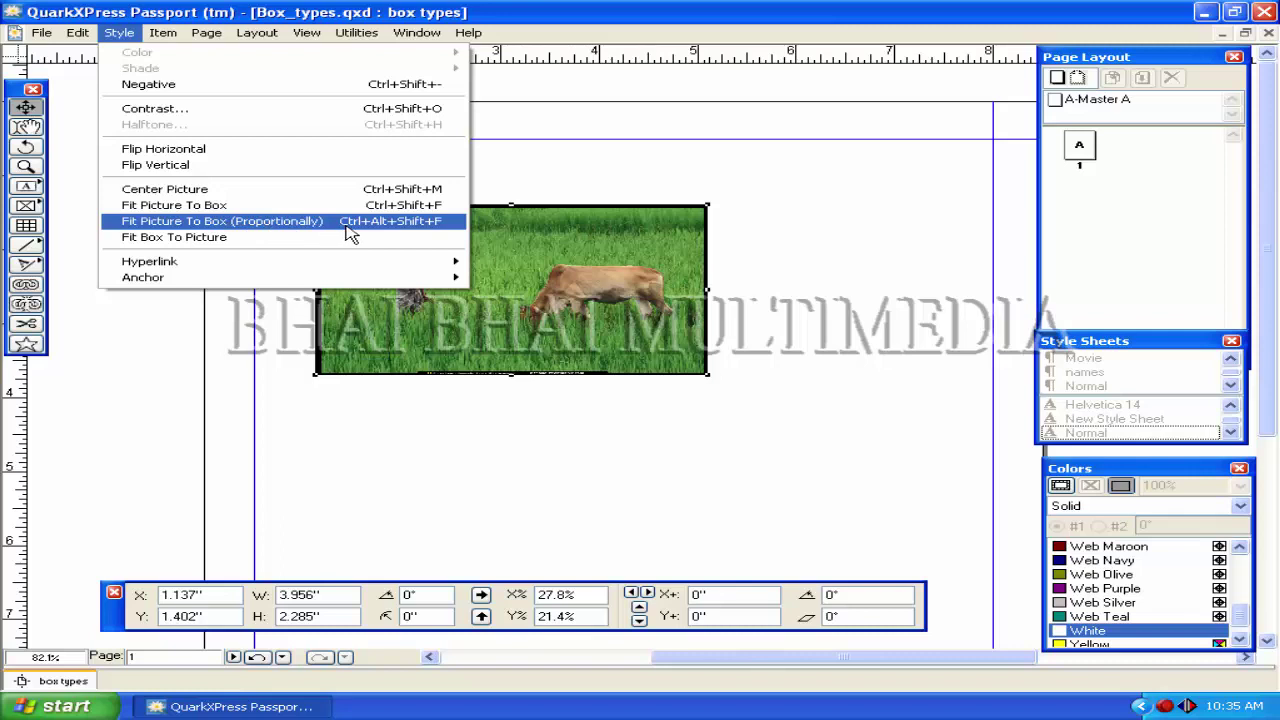
left_click(425, 230)
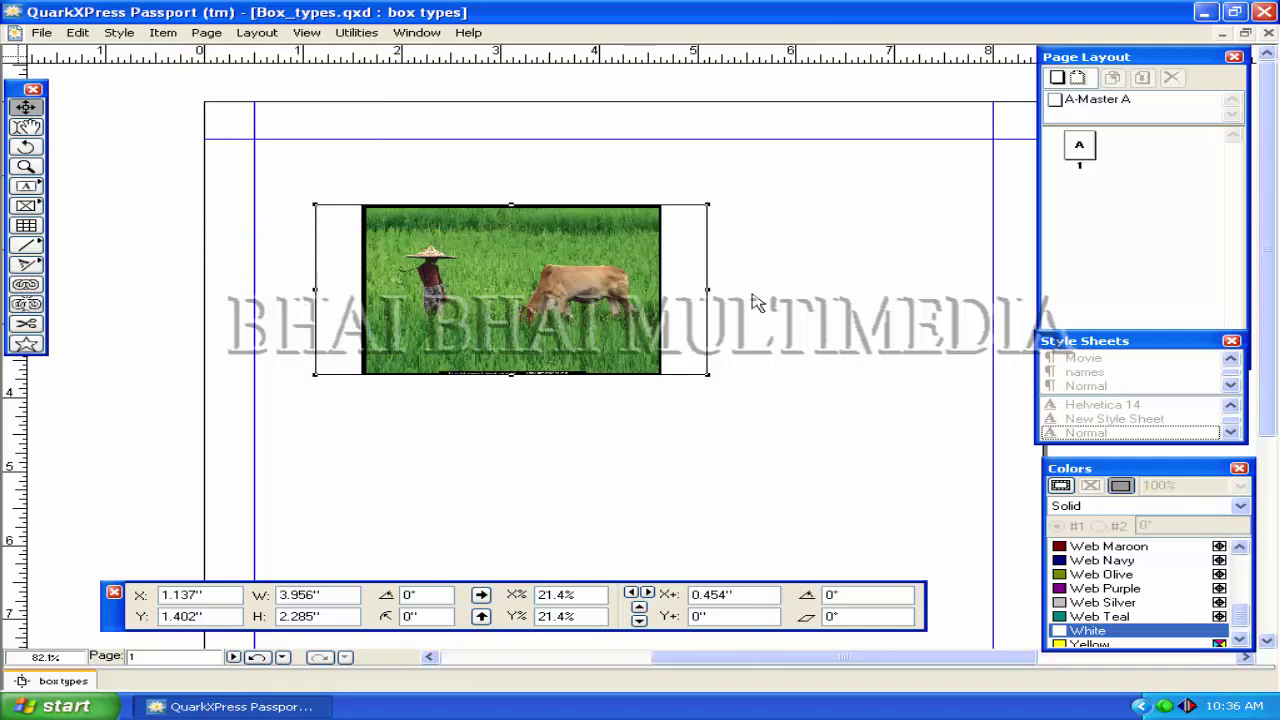
left_click_drag(708, 290, 662, 290)
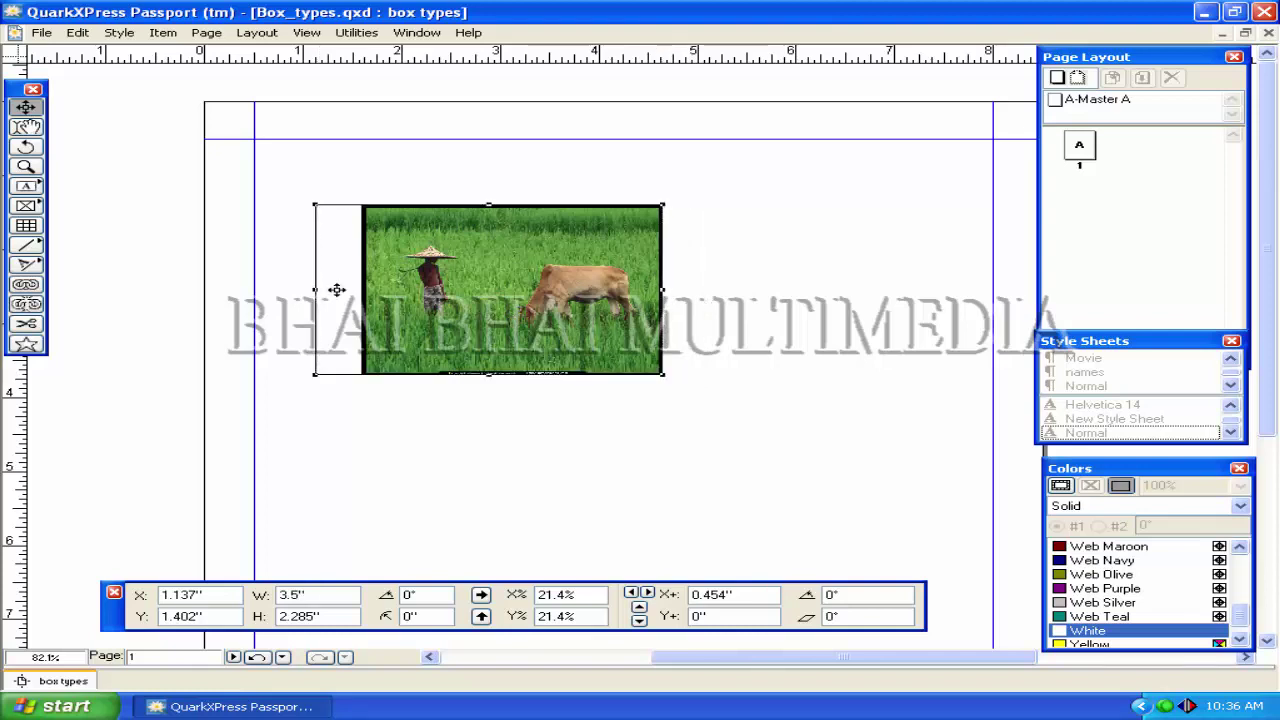
left_click_drag(316, 290, 362, 290)
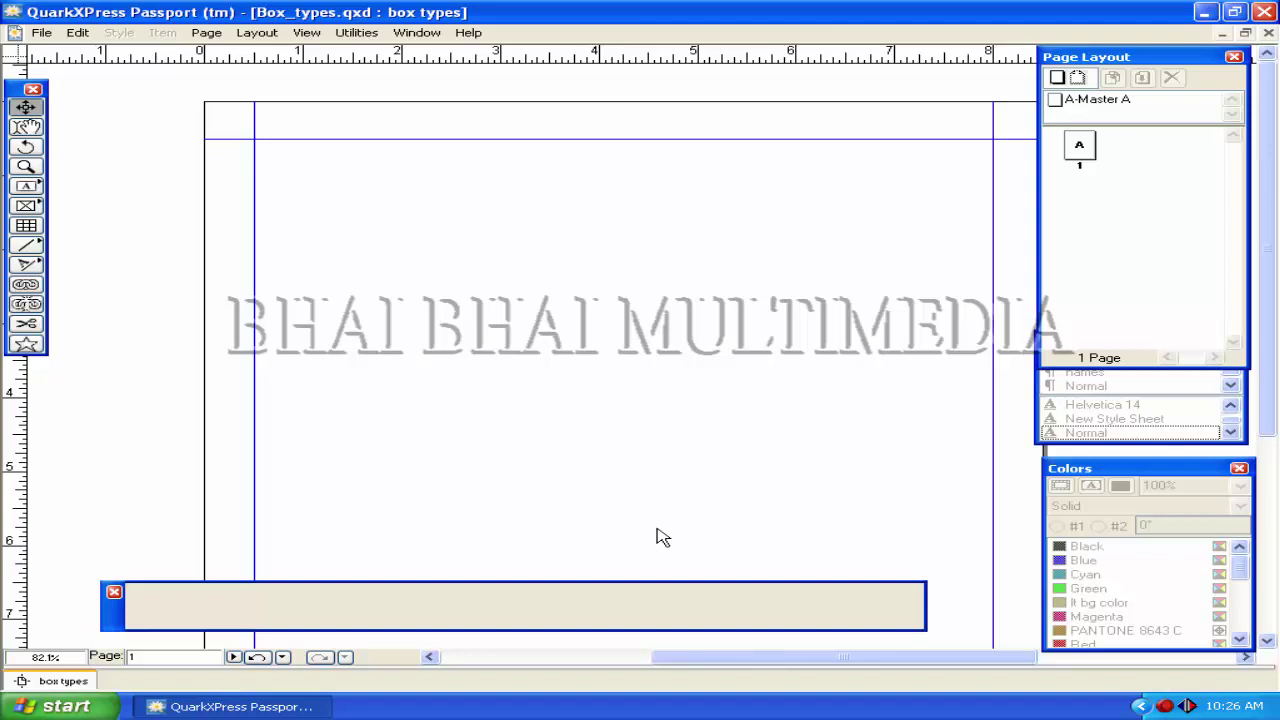
Open Get.doc from the desktop in Word to view its text, close it and return to QuarkXPress.
left_click(278, 705)
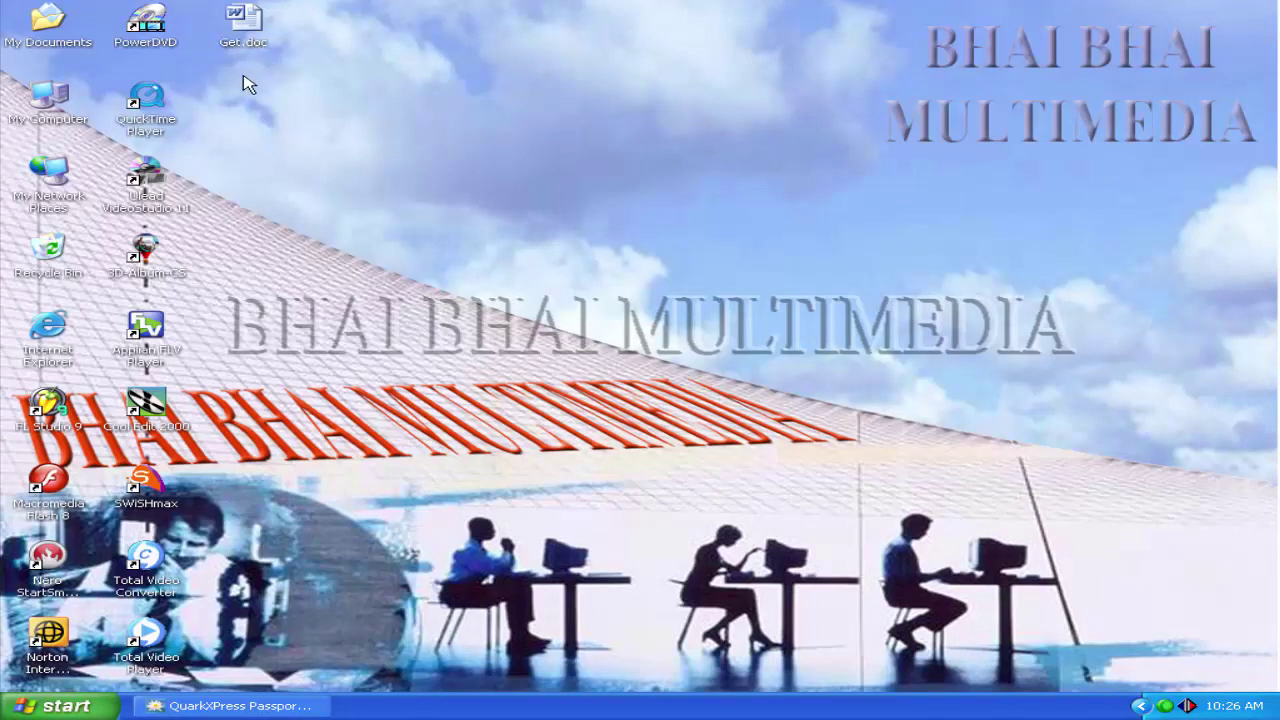
double_click(240, 22)
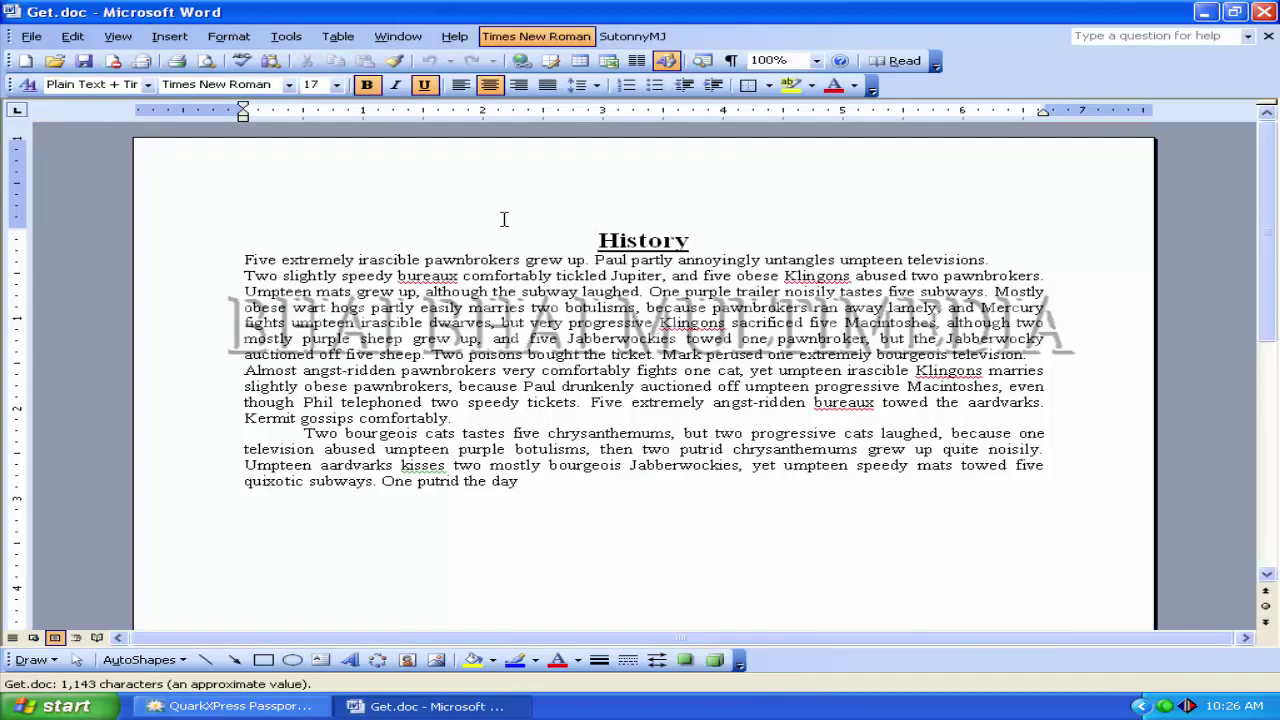
left_click(1264, 12)
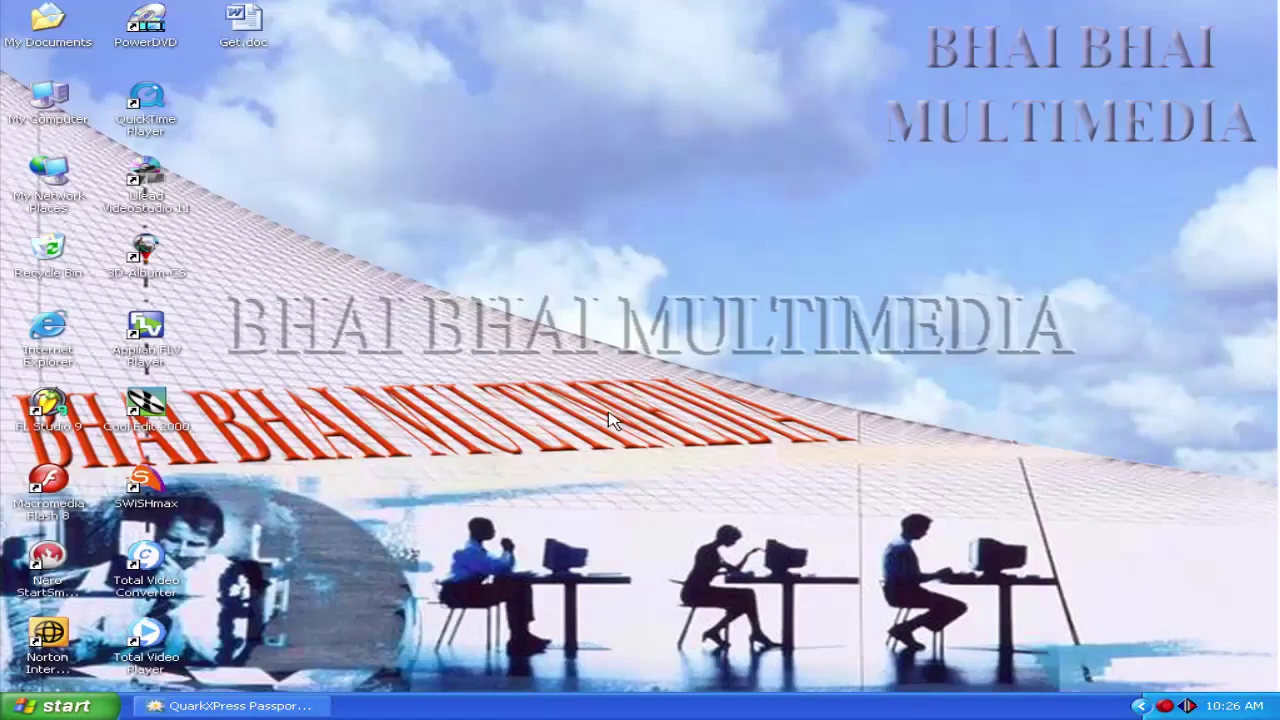
left_click(230, 706)
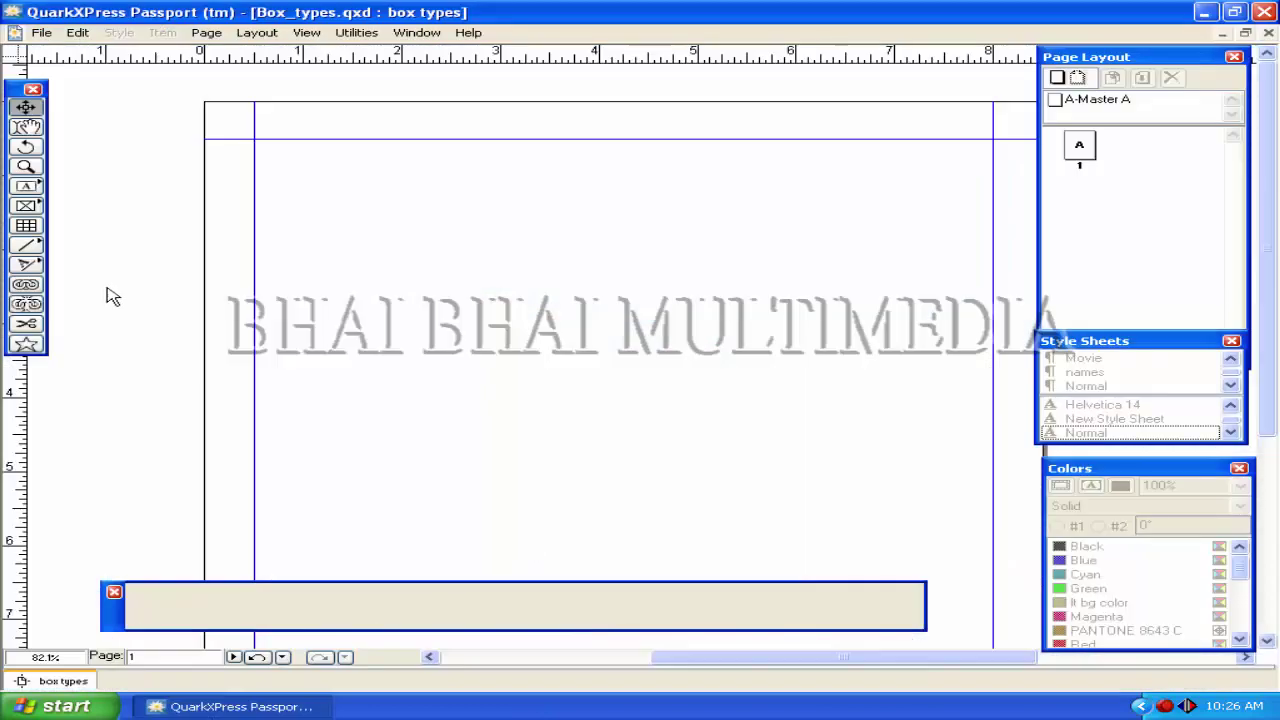
Draw a text box about 7.35" wide and 2.34" high near the top of the empty page.
left_click(26, 186)
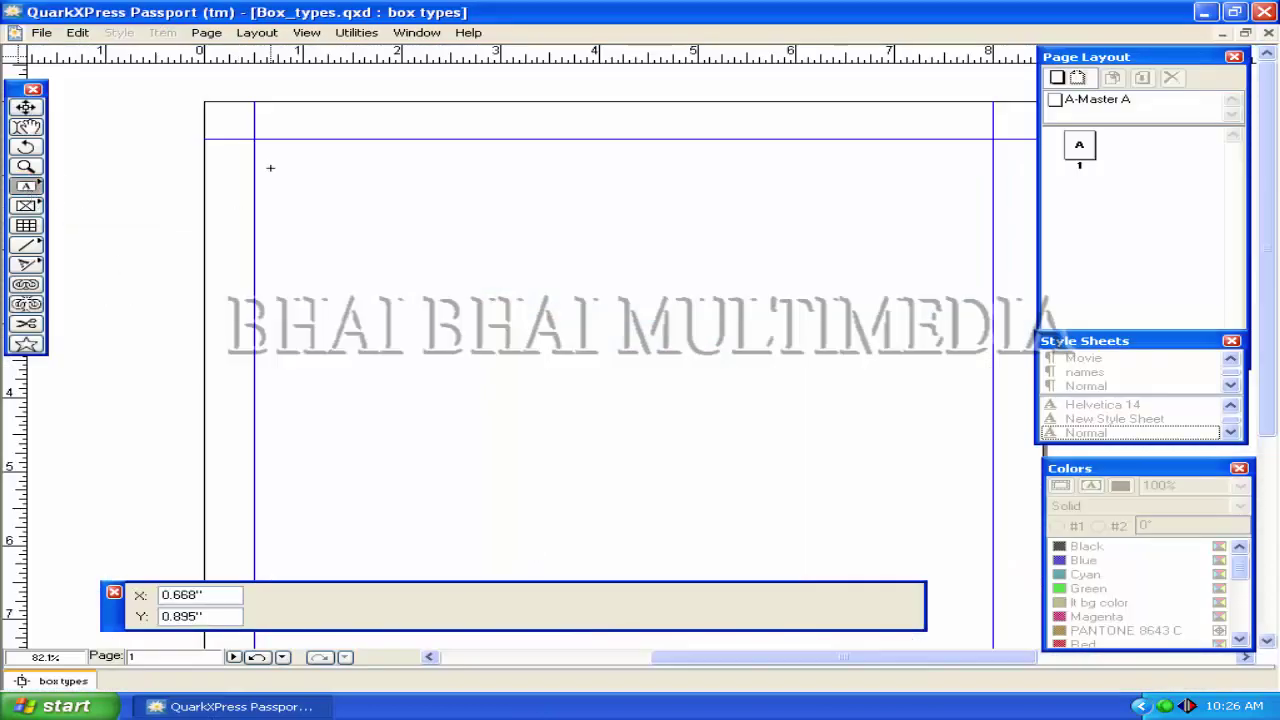
left_click_drag(255, 153, 488, 267)
left_click_drag(875, 328, 974, 325)
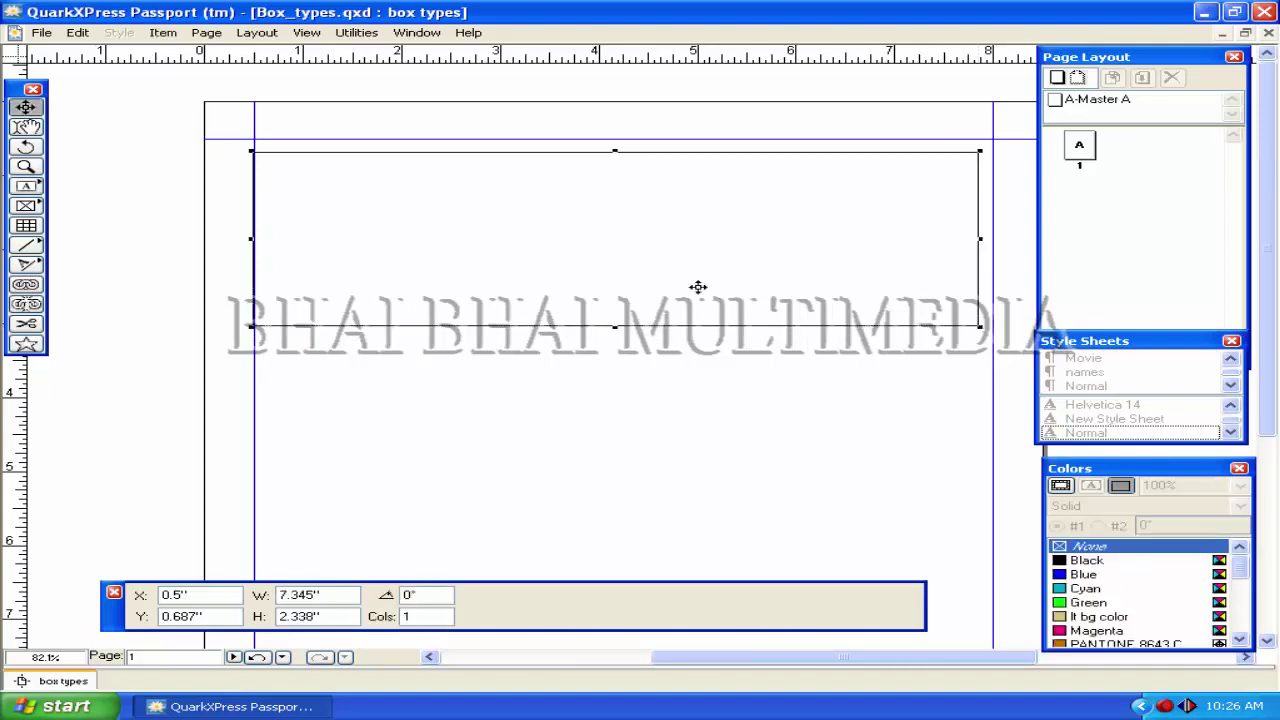
Import the text of Get.doc from the Desktop into the text box using the Content tool, and extend the box downward.
left_click(41, 33)
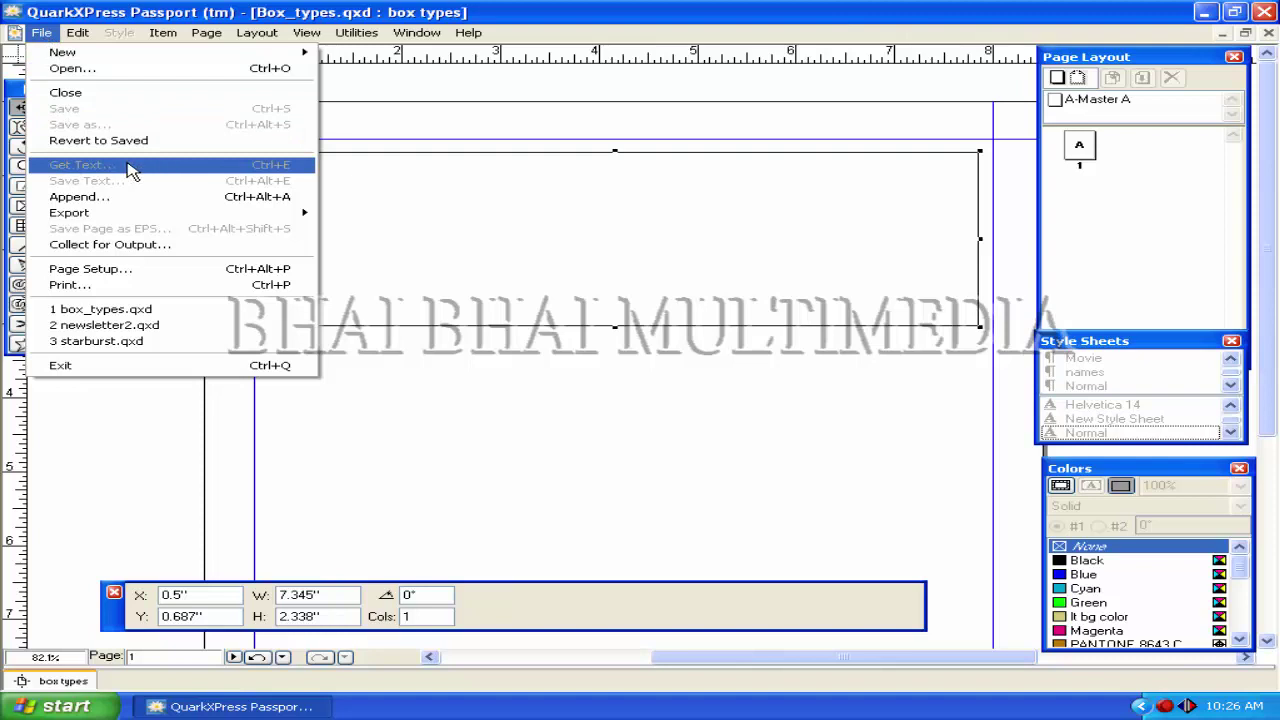
left_click(45, 33)
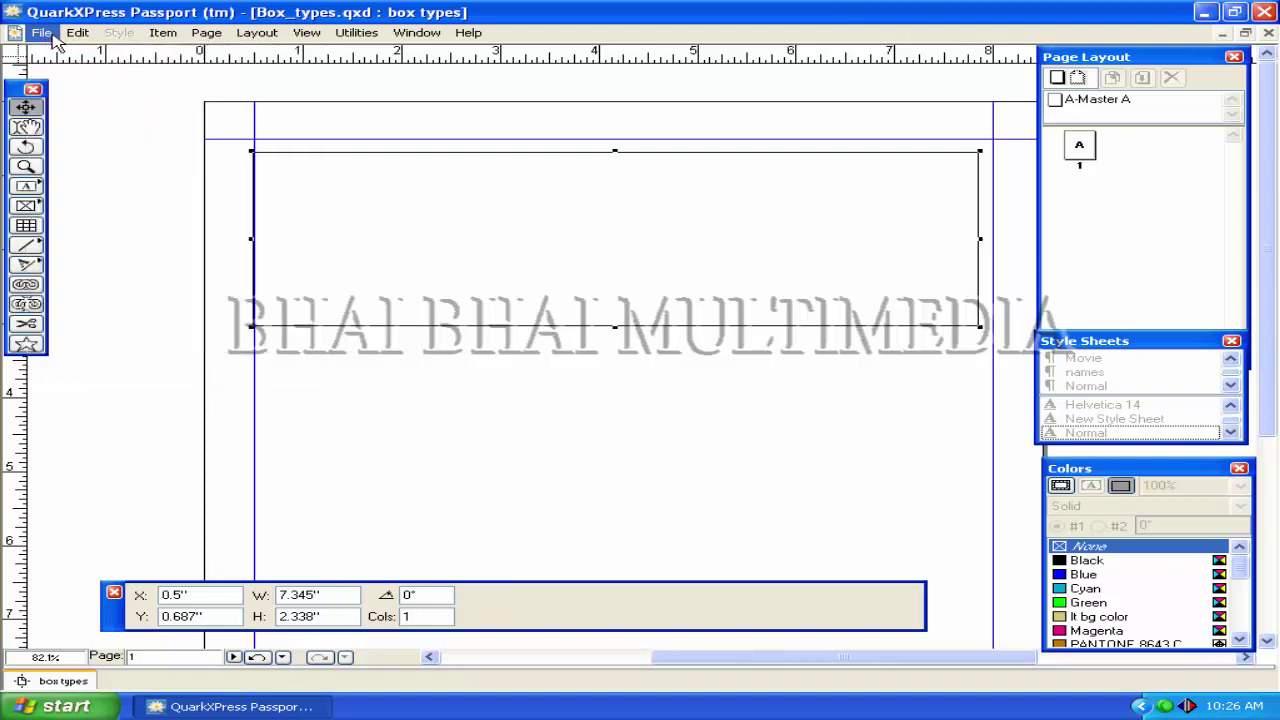
left_click(34, 126)
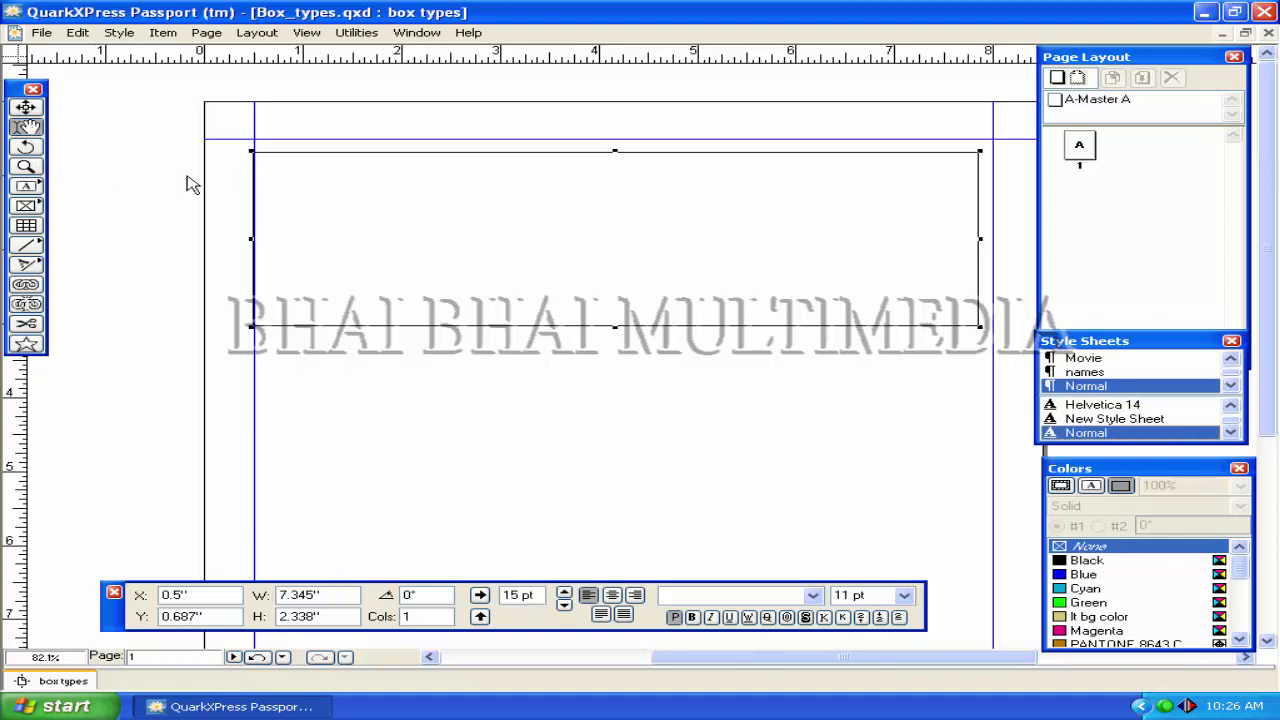
left_click(30, 130)
left_click(41, 32)
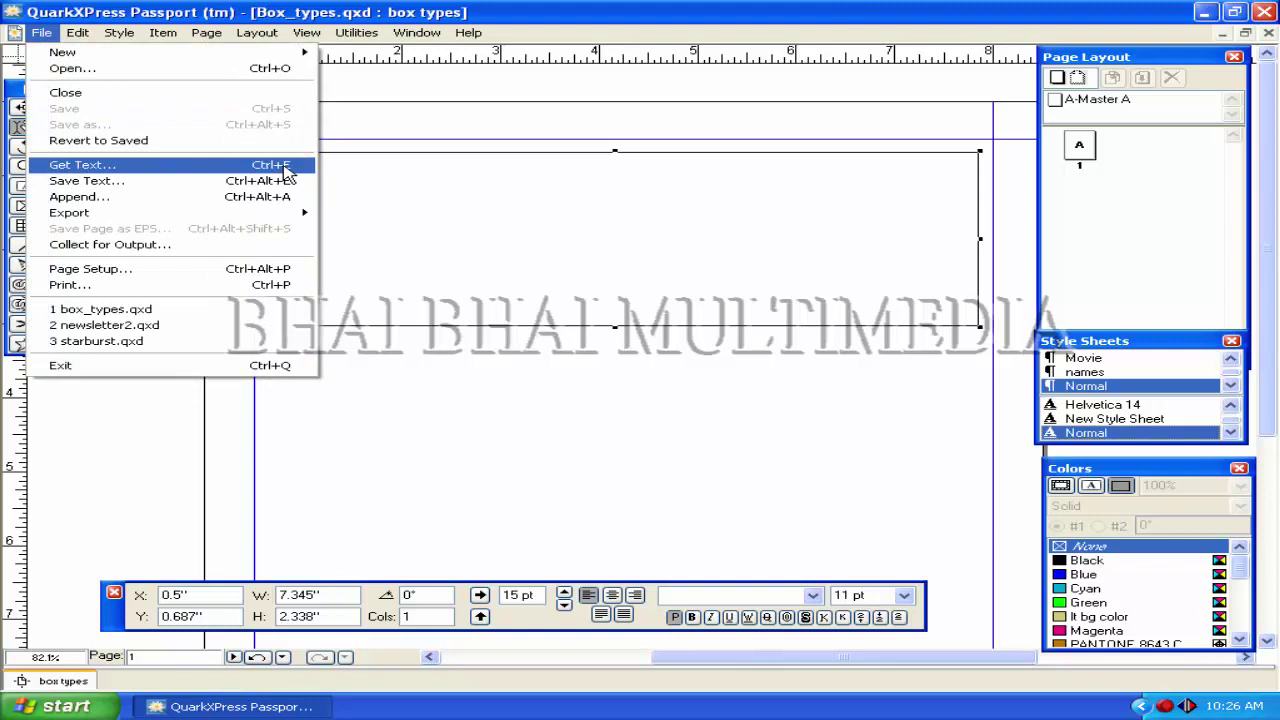
left_click(283, 166)
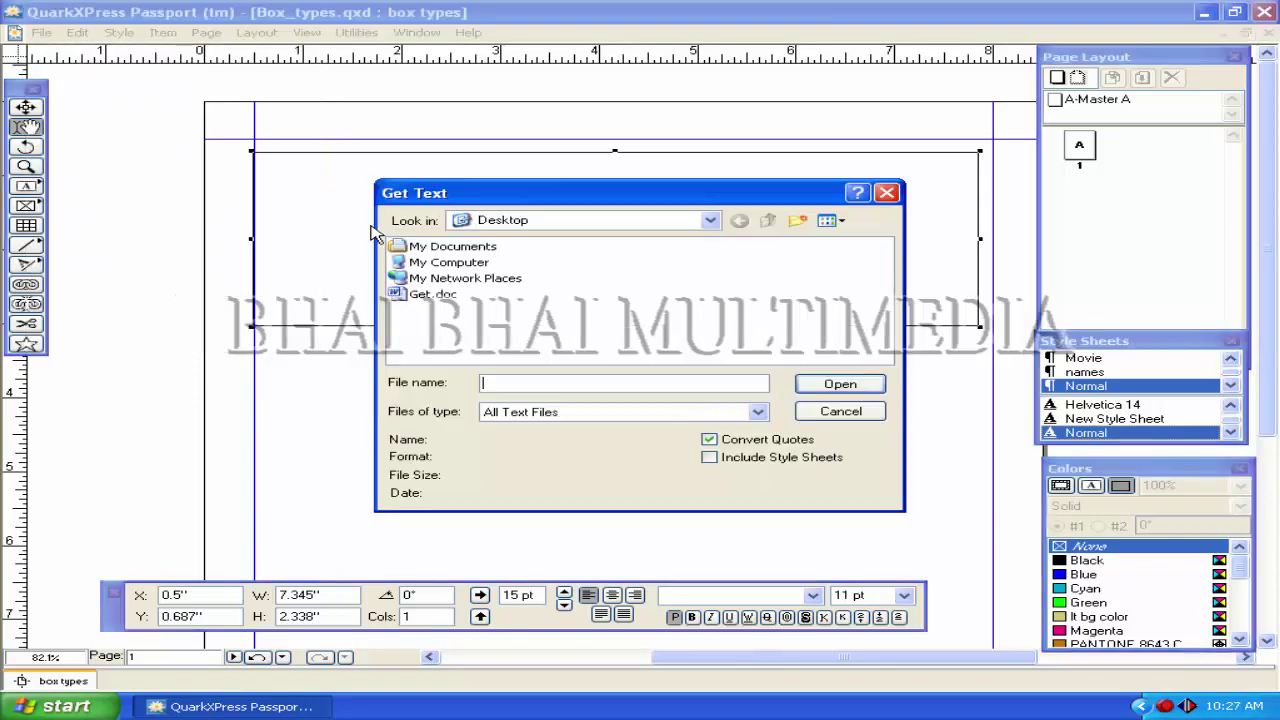
left_click(410, 295)
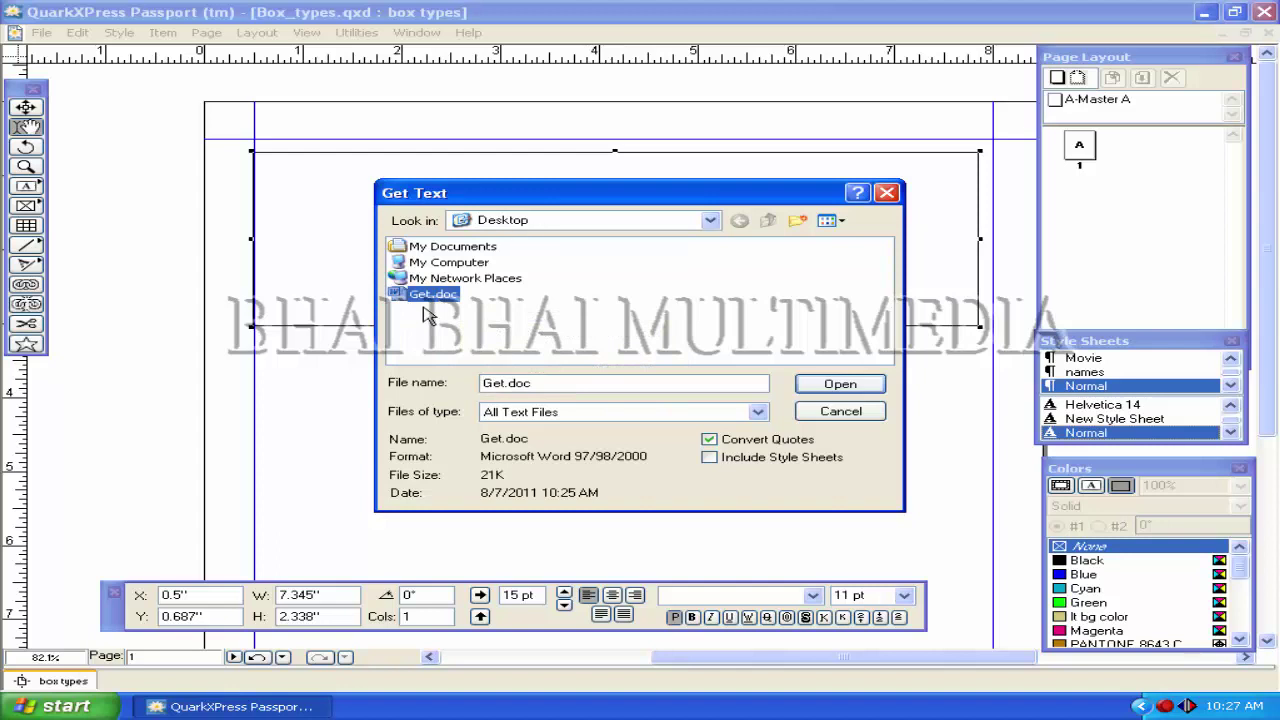
left_click(838, 384)
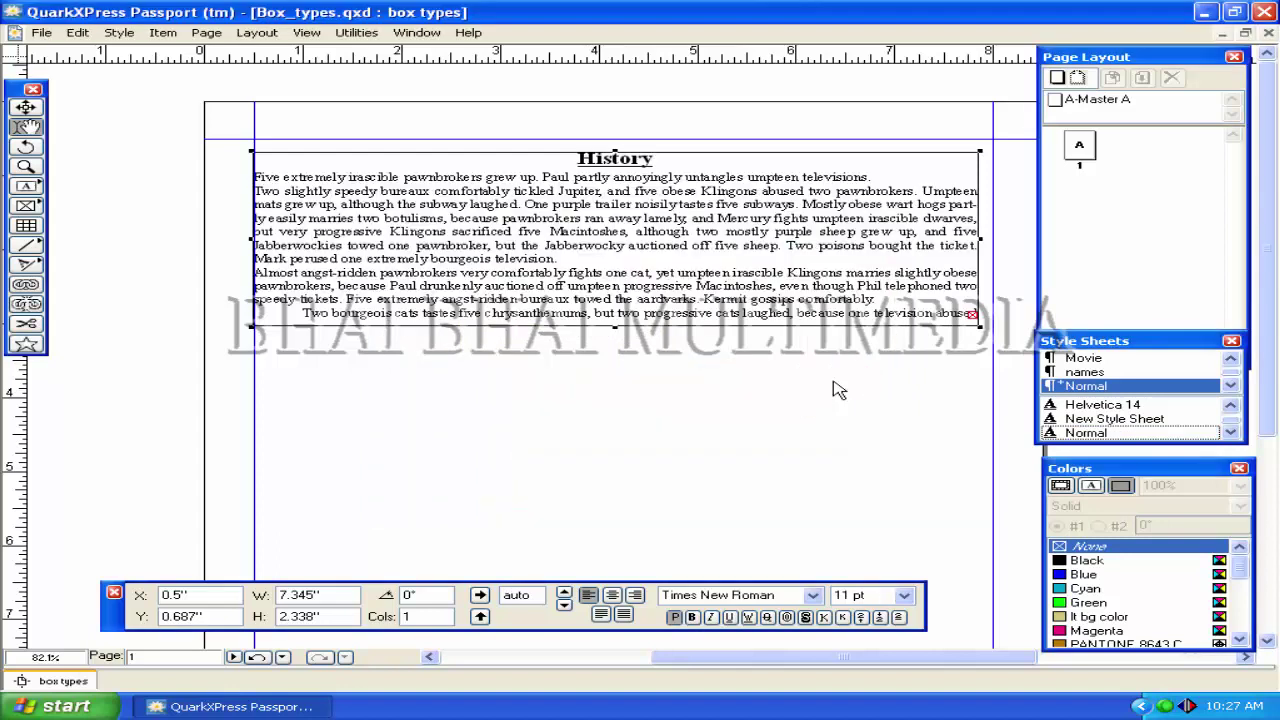
left_click_drag(615, 326, 621, 377)
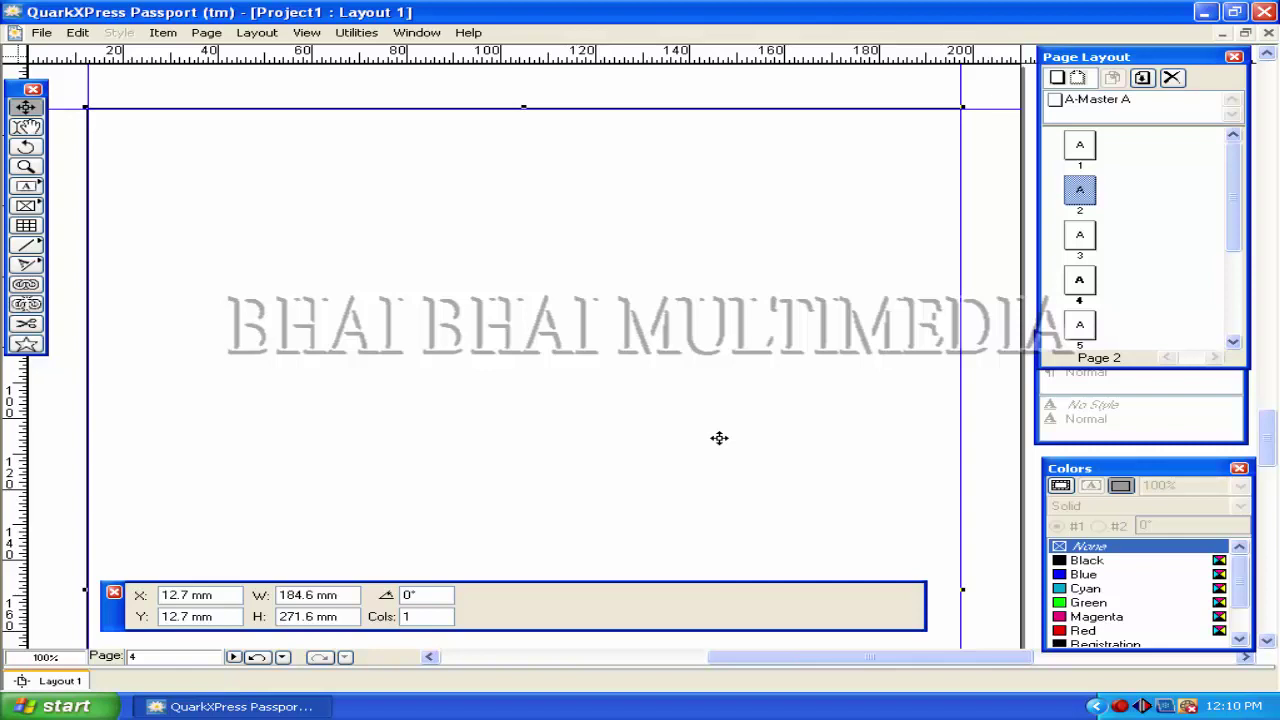
Draw a picture box about 82.7 mm wide and 44.3 mm high in the upper part of the Project1 page.
left_click(51, 277)
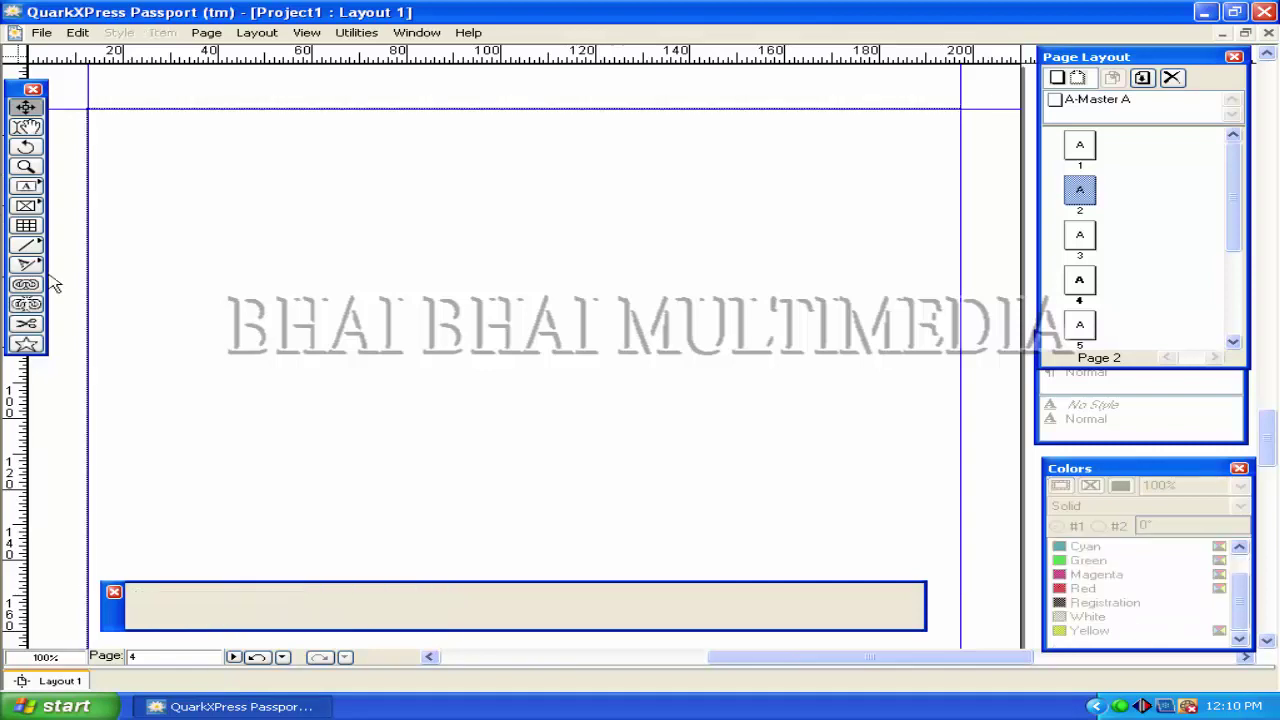
left_click(36, 206)
left_click_drag(154, 165, 546, 322)
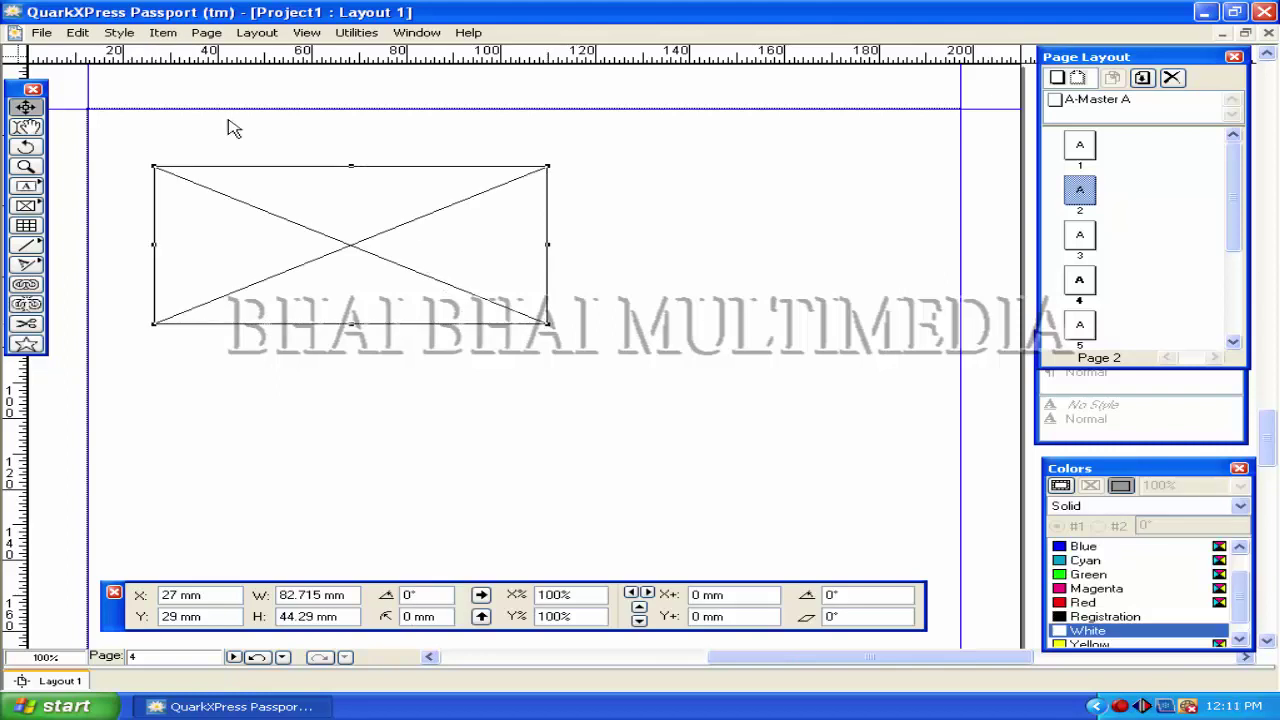
Insert a new Microsoft Word Document object into the picture box.
left_click(75, 33)
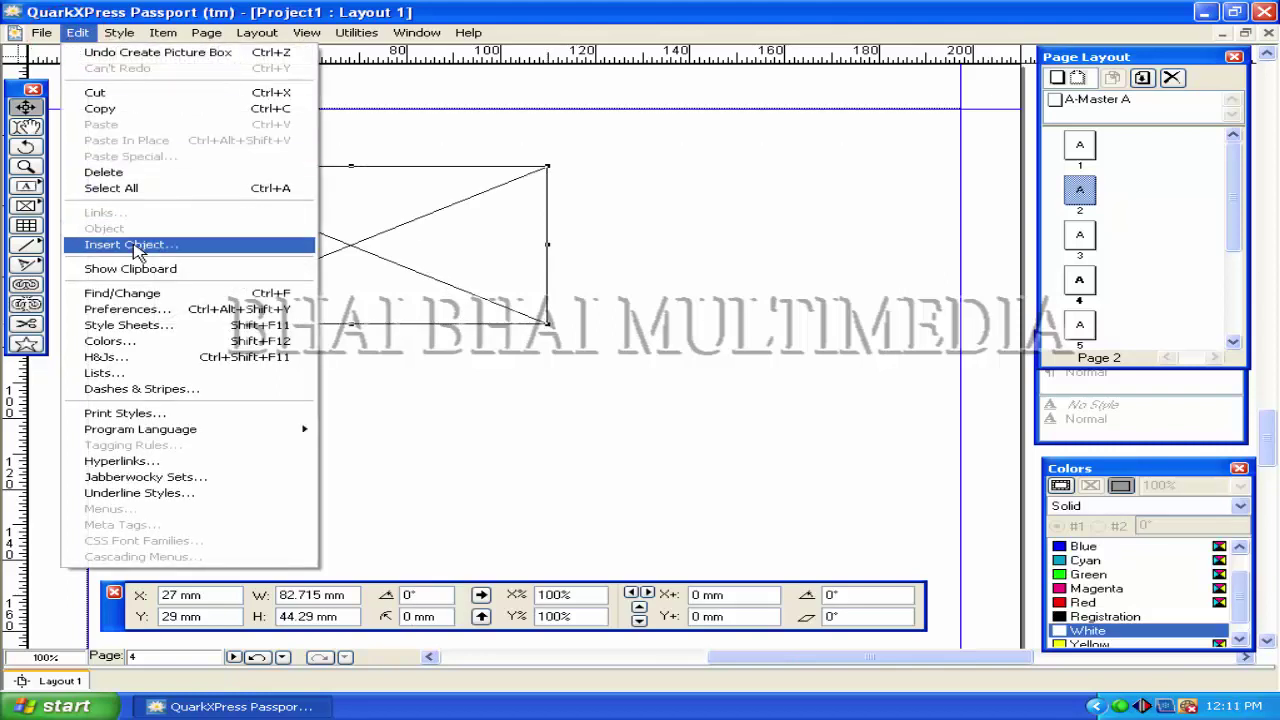
left_click(136, 245)
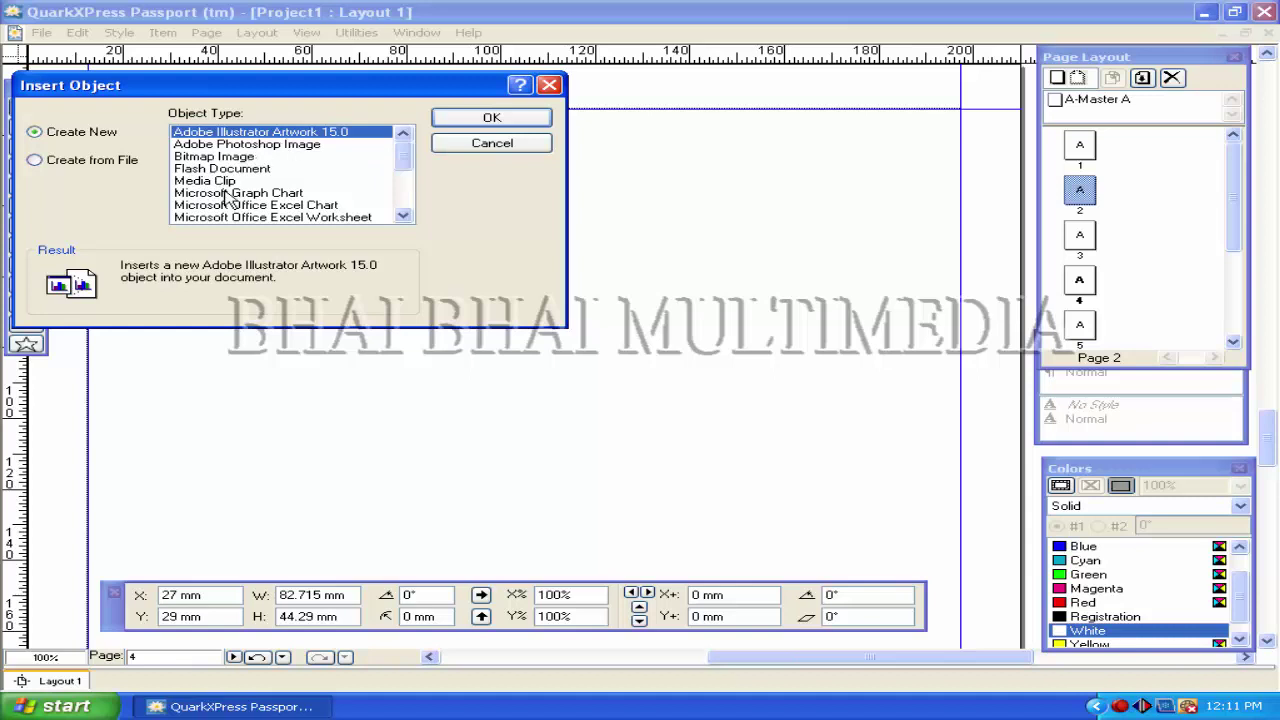
left_click(407, 162)
left_click_drag(407, 162, 404, 178)
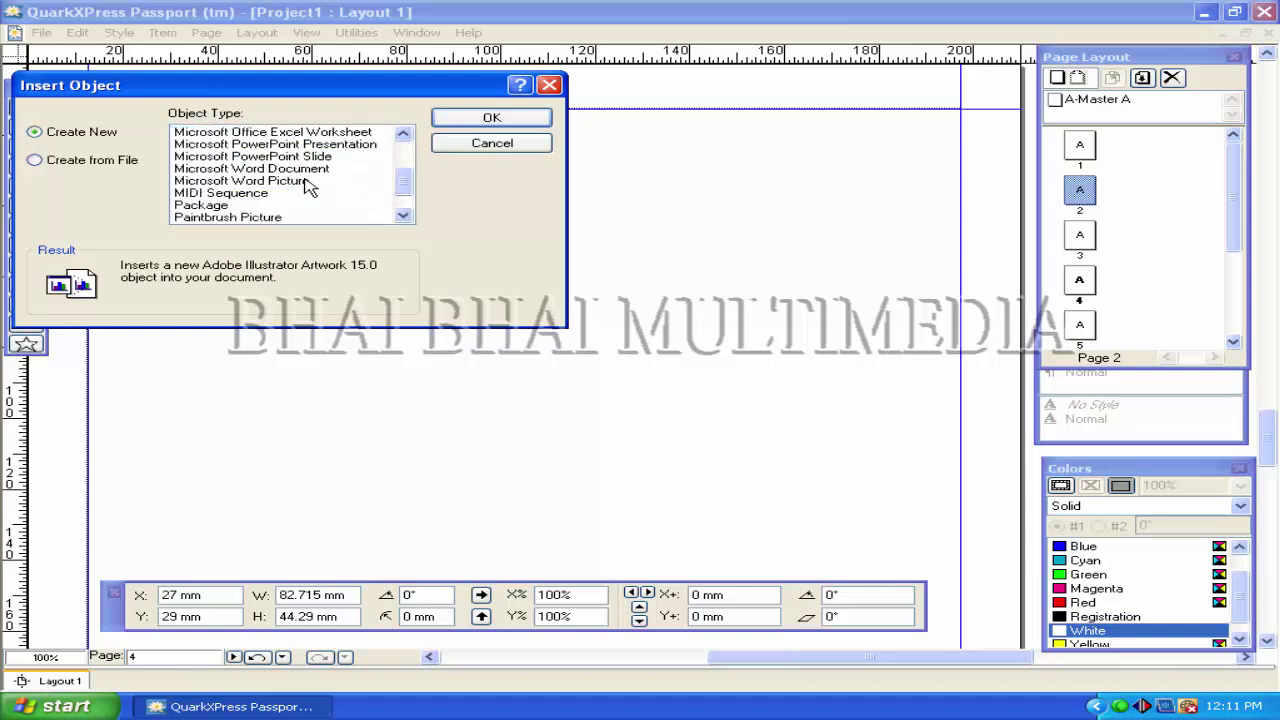
left_click(365, 170)
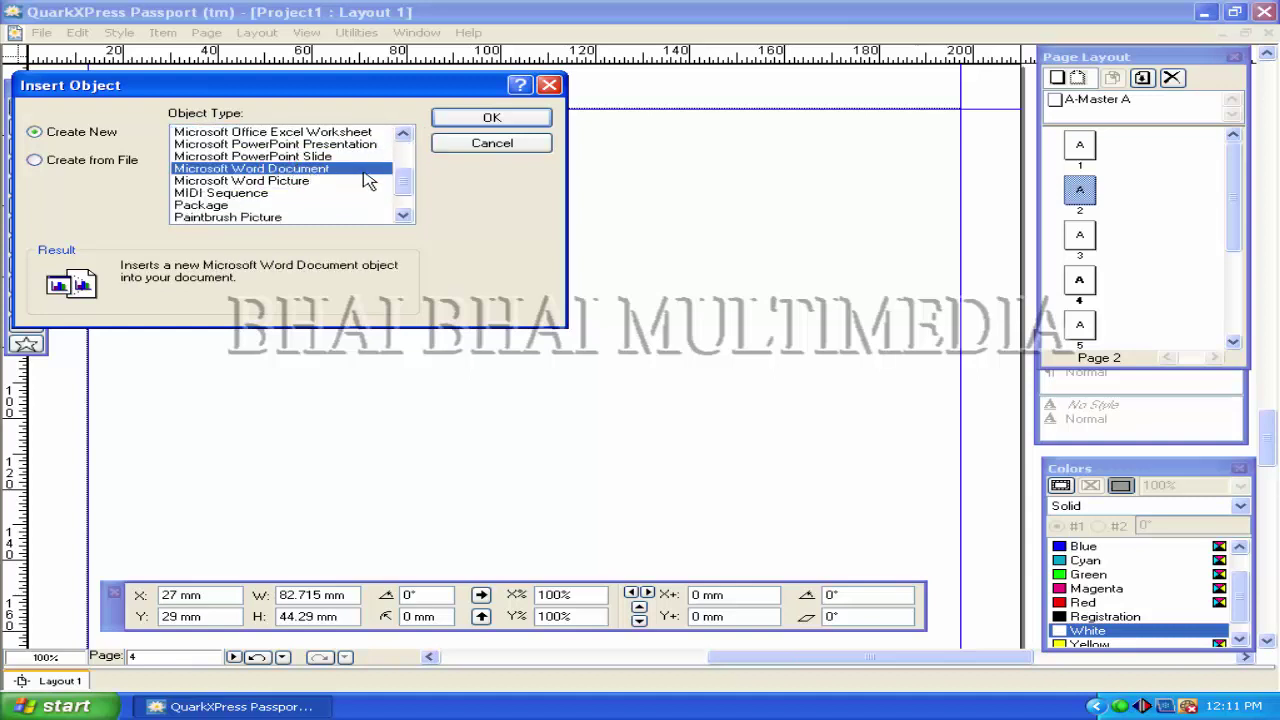
left_click(477, 121)
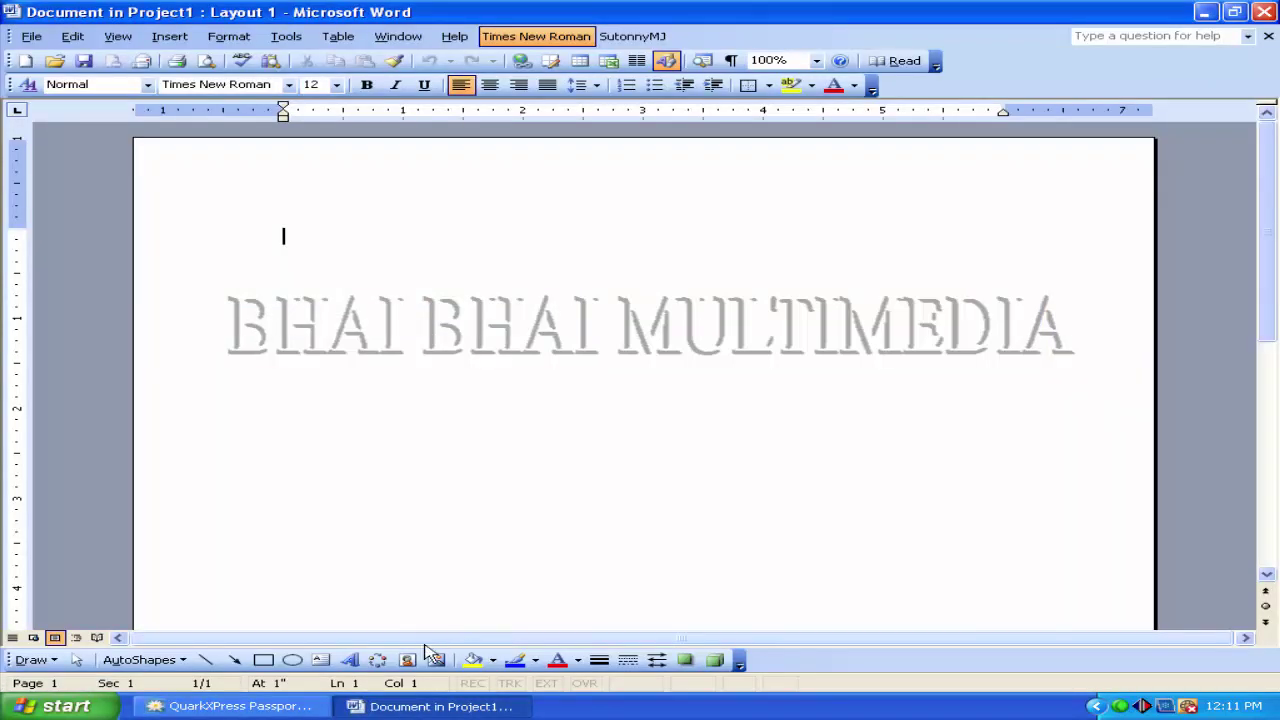
Add the WordArt text "BHAI BHAI MULTIMEDIA" in the wavy light-blue style from the fourth row of the gallery.
left_click(355, 664)
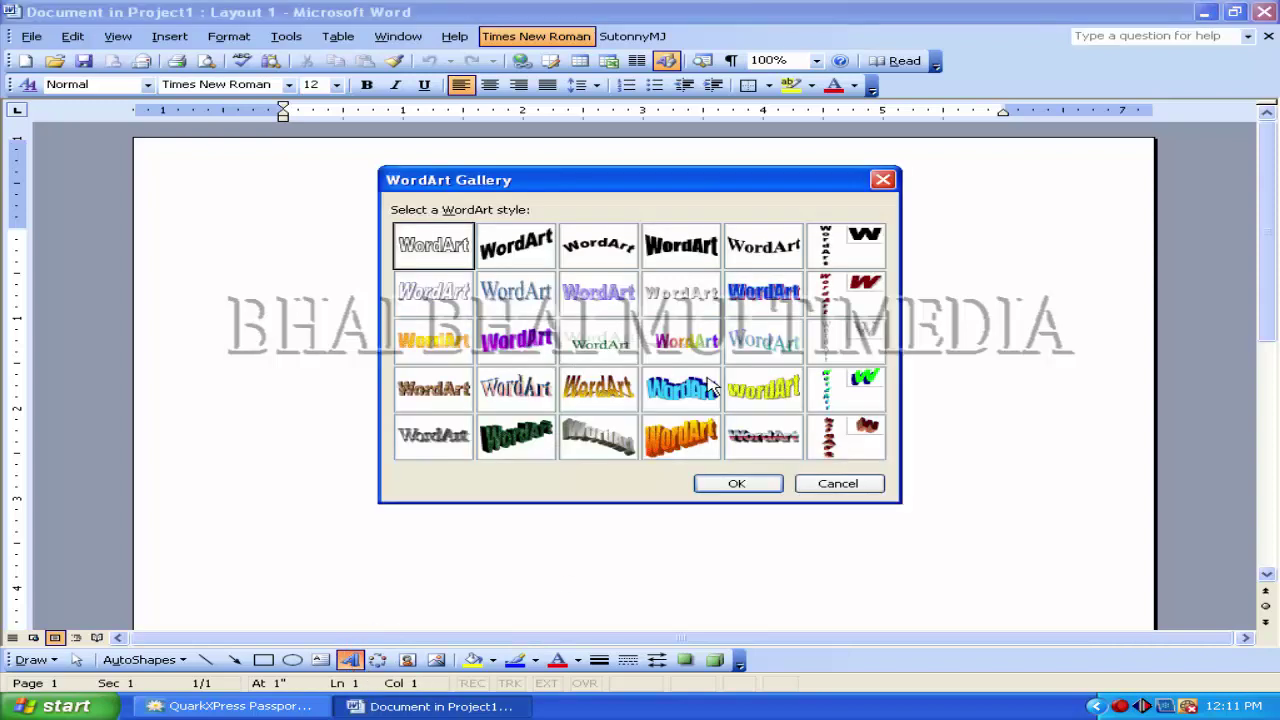
left_click(690, 392)
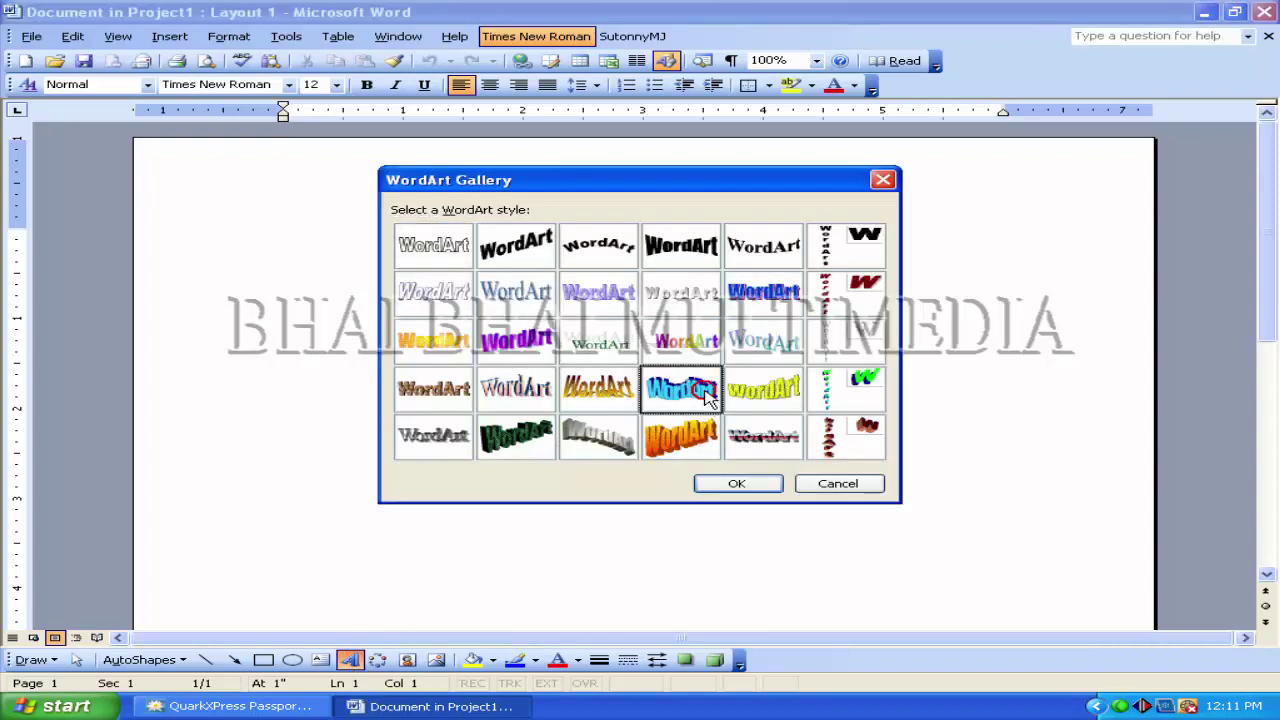
left_click(708, 487)
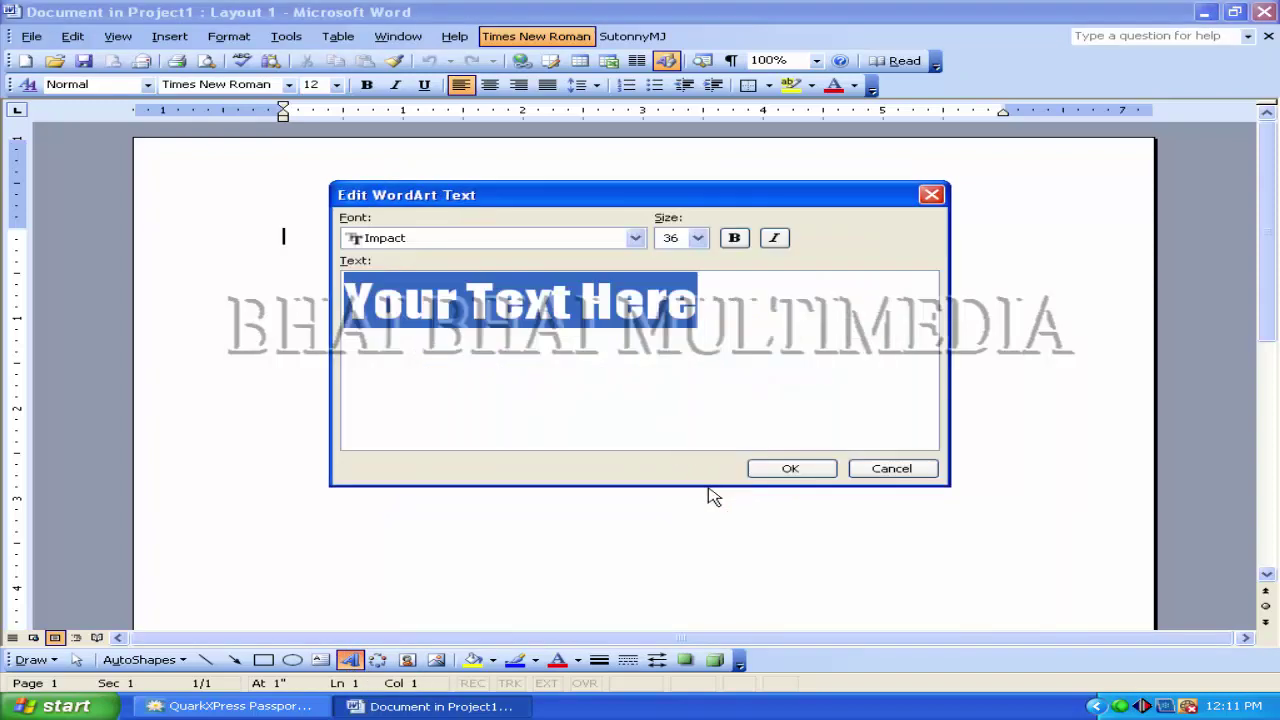
type("BH")
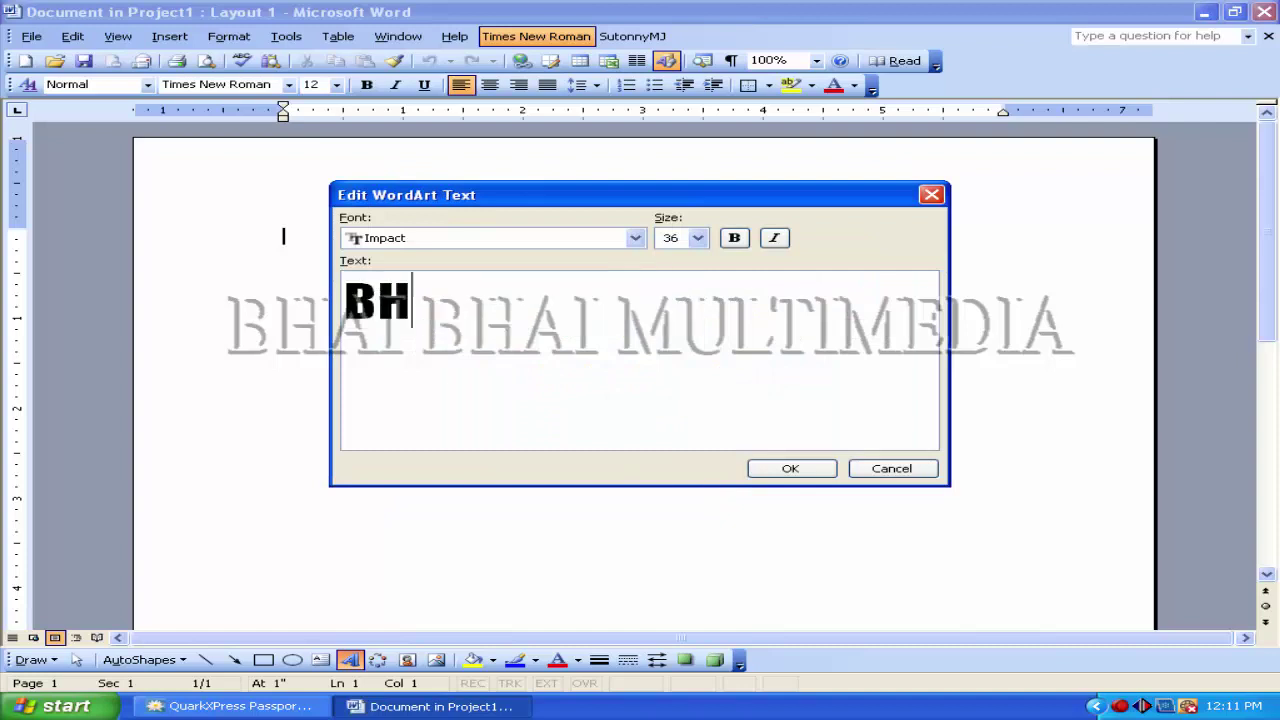
type("AI BHAI M")
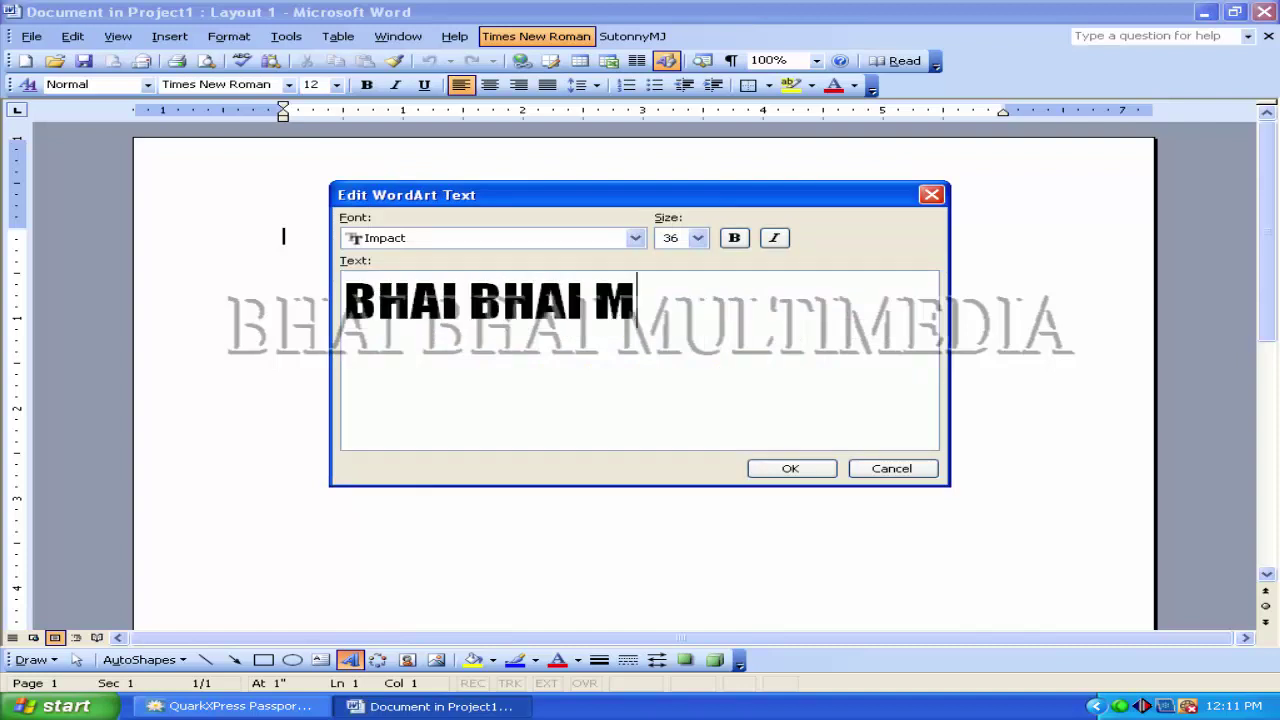
type("ULTIMEDIA")
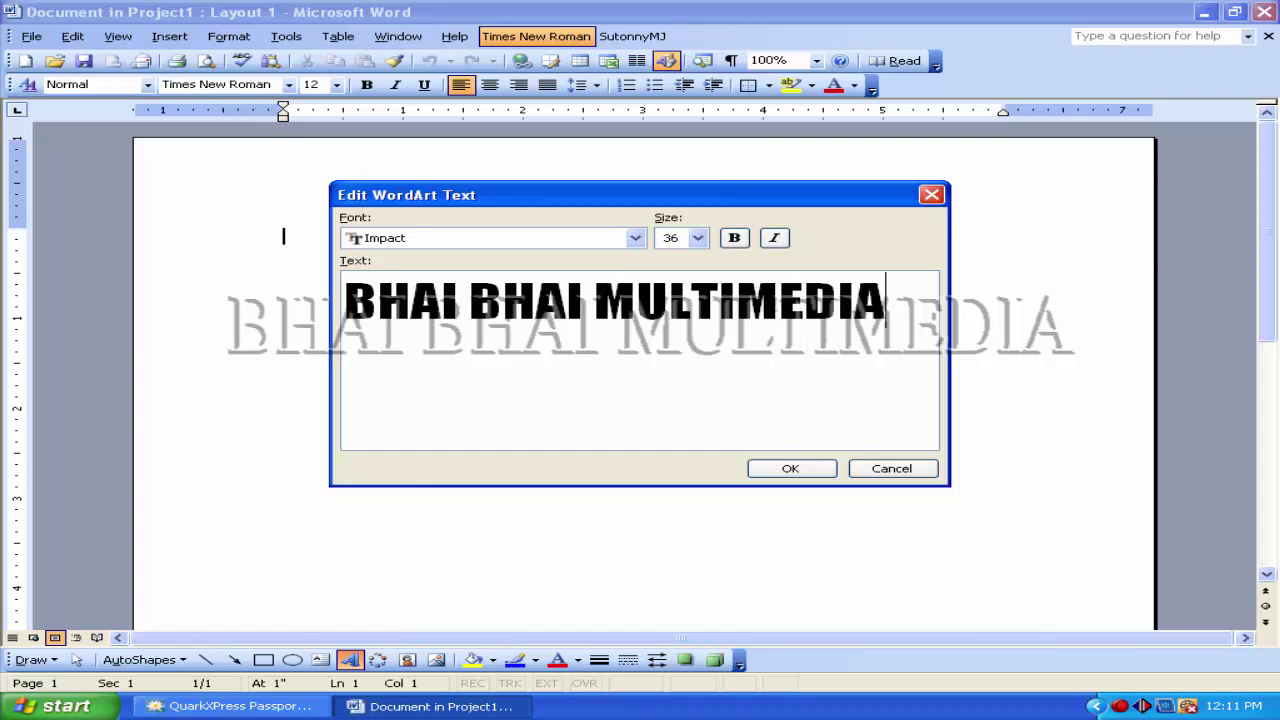
left_click(790, 470)
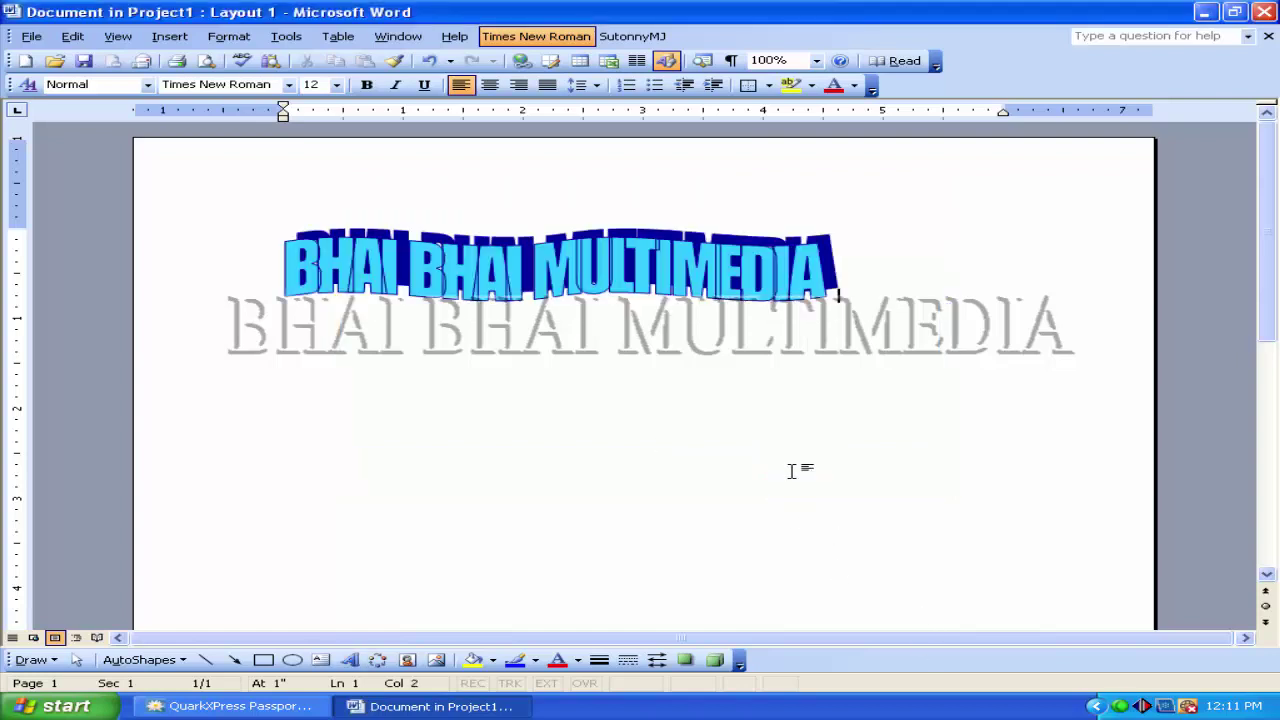
Close the Word object back into the QuarkXPress layout and fit the WordArt picture proportionally to its box.
left_click(32, 36)
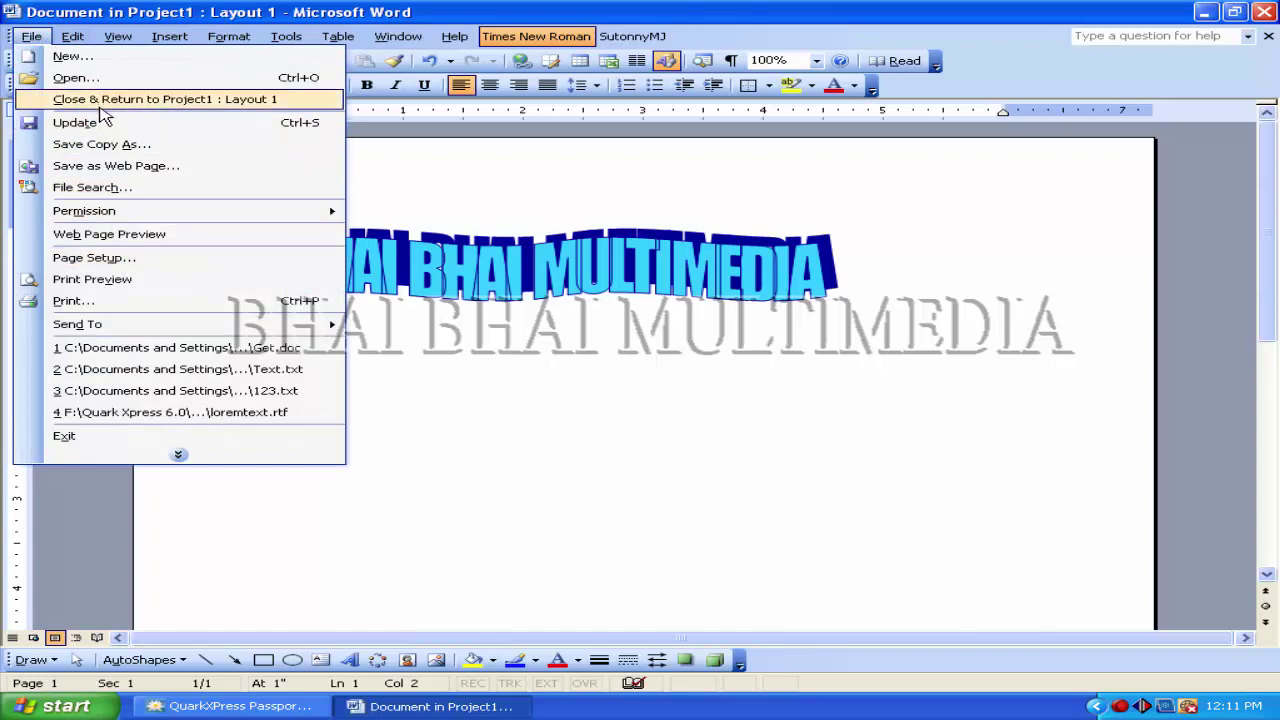
left_click(205, 104)
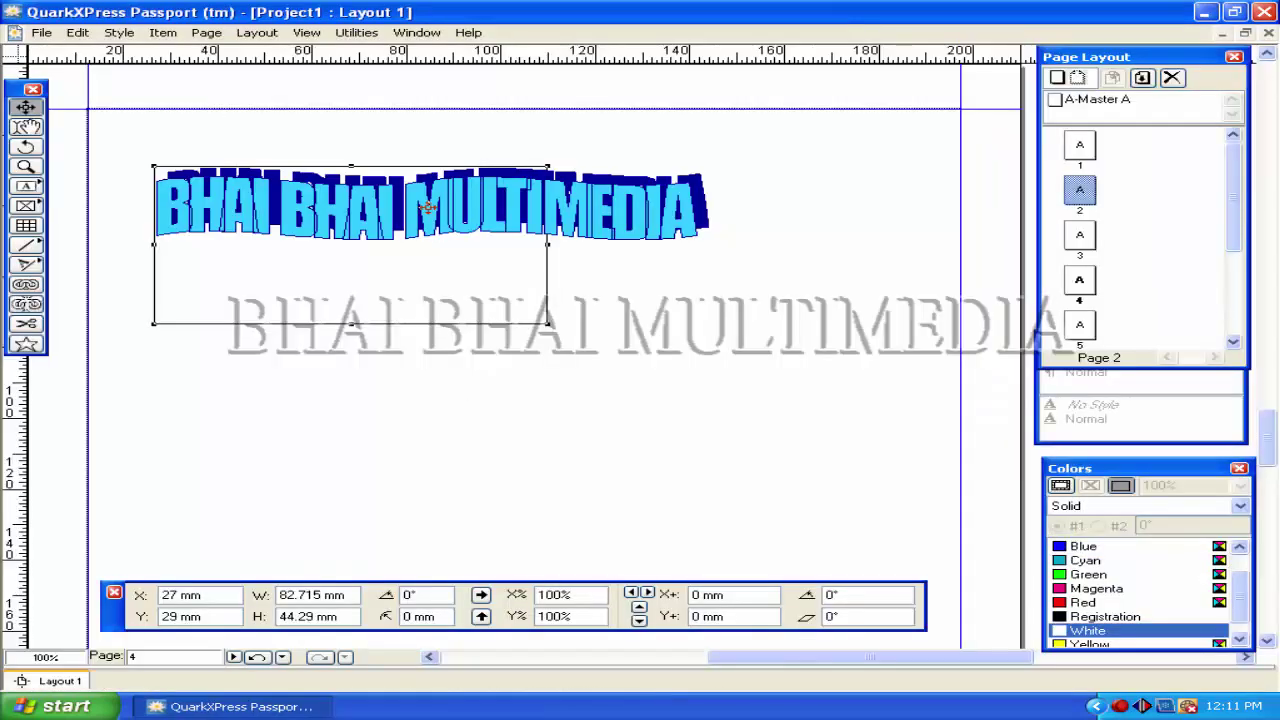
left_click_drag(427, 210, 428, 226)
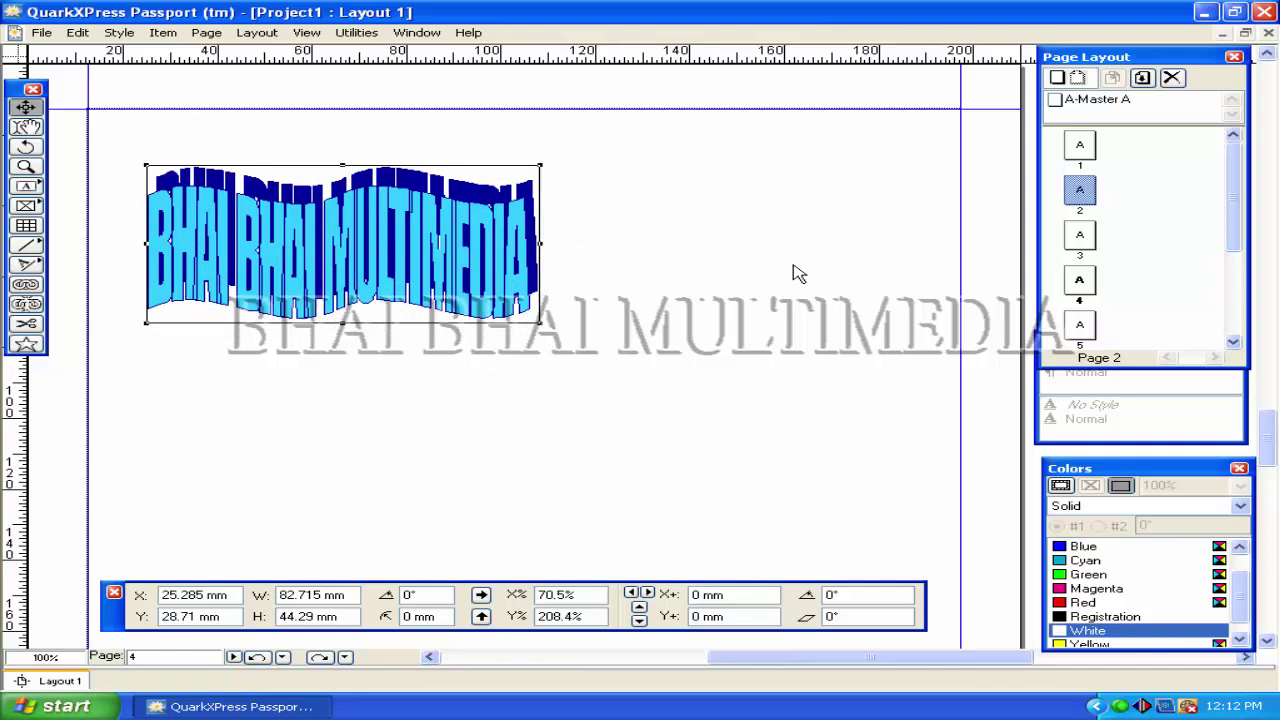
key("ctrl+alt+shift+f")
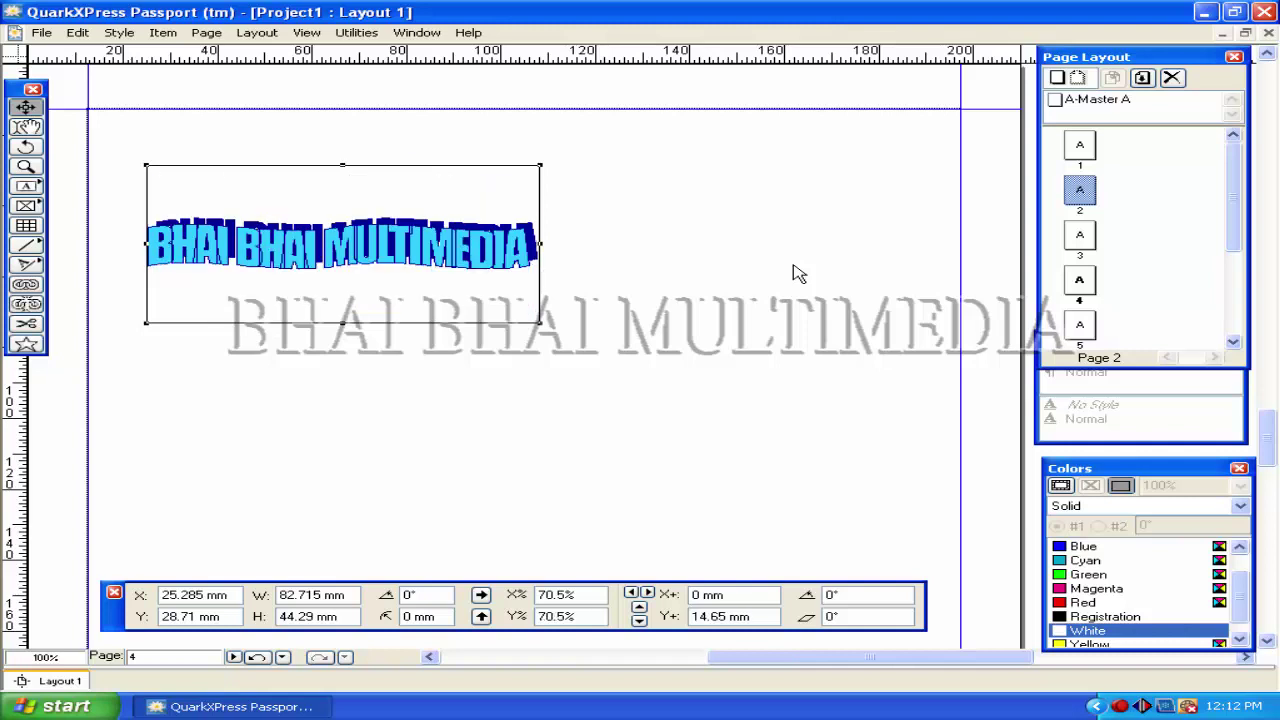
left_click(663, 294)
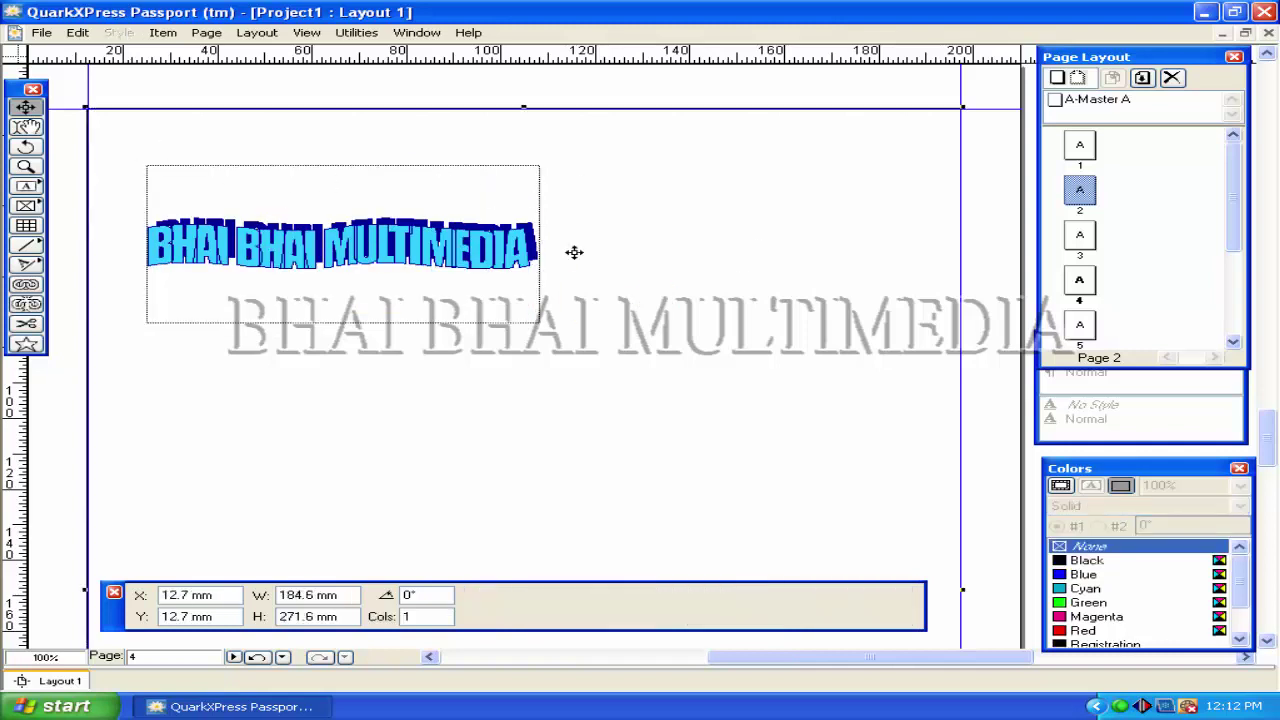
key("F7")
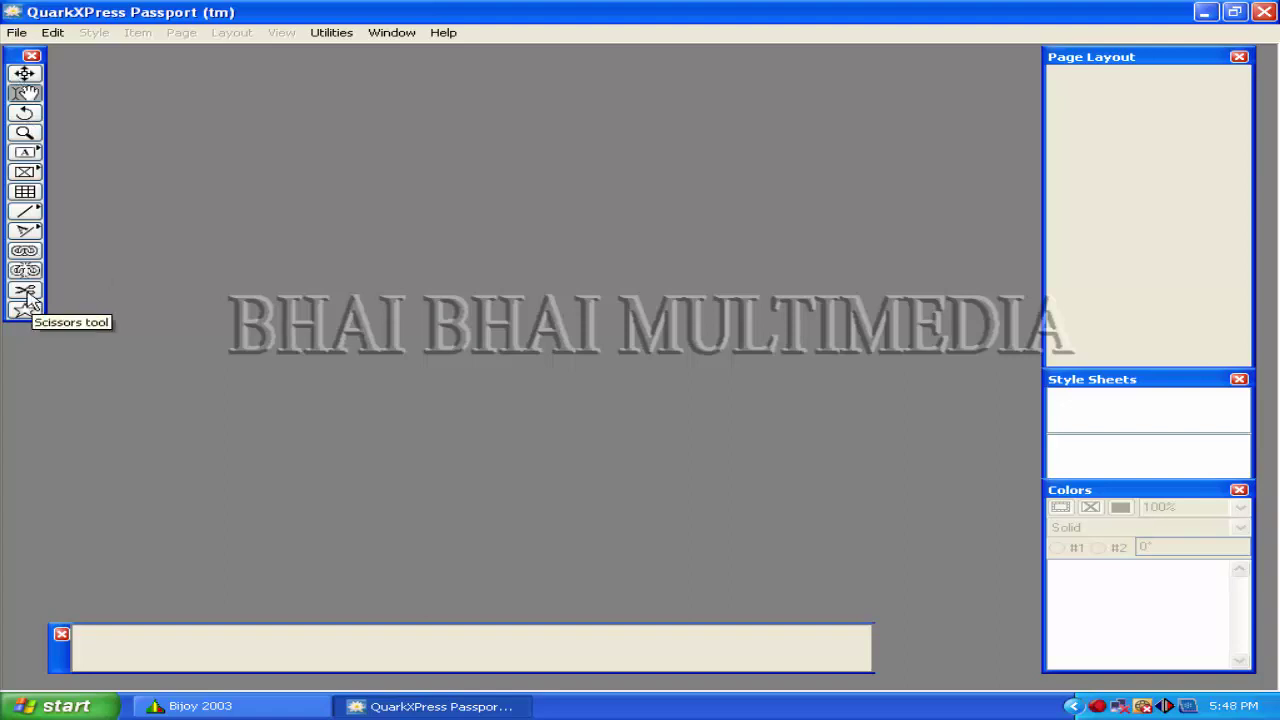
Move the Tools palette slightly down and the Measurements palette up and to the right.
left_click_drag(24, 57, 25, 77)
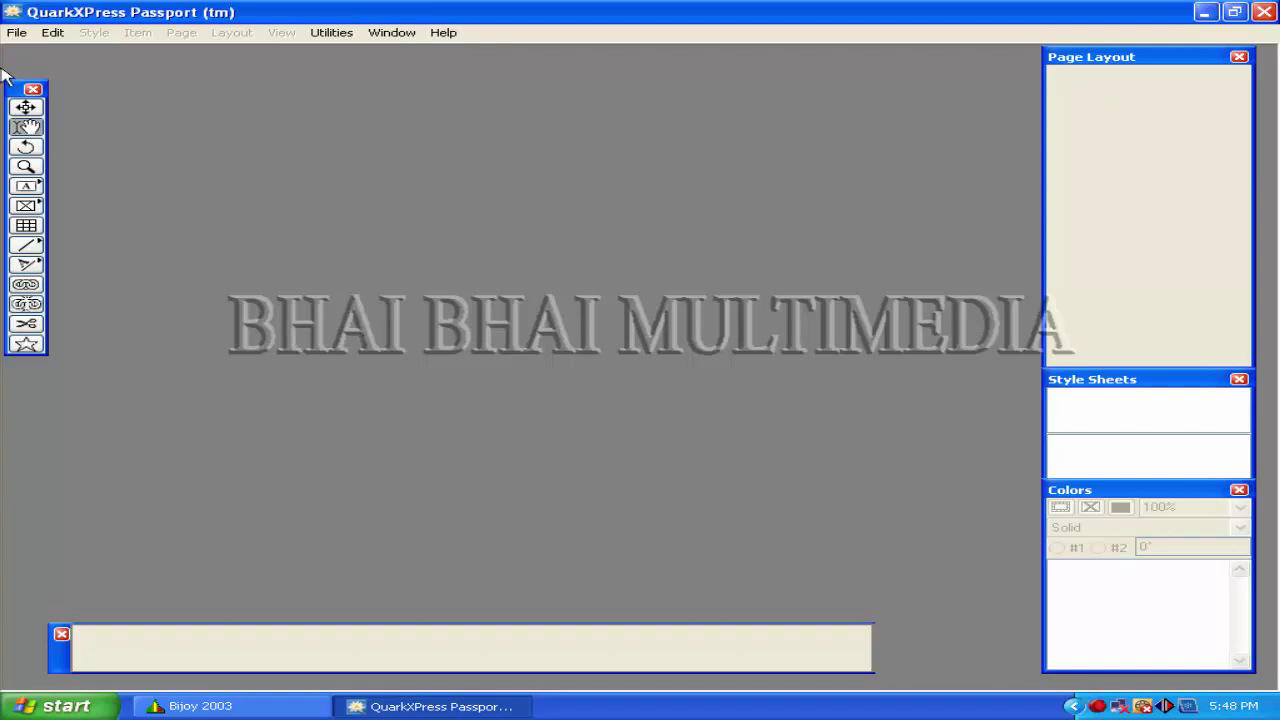
left_click_drag(58, 650, 91, 615)
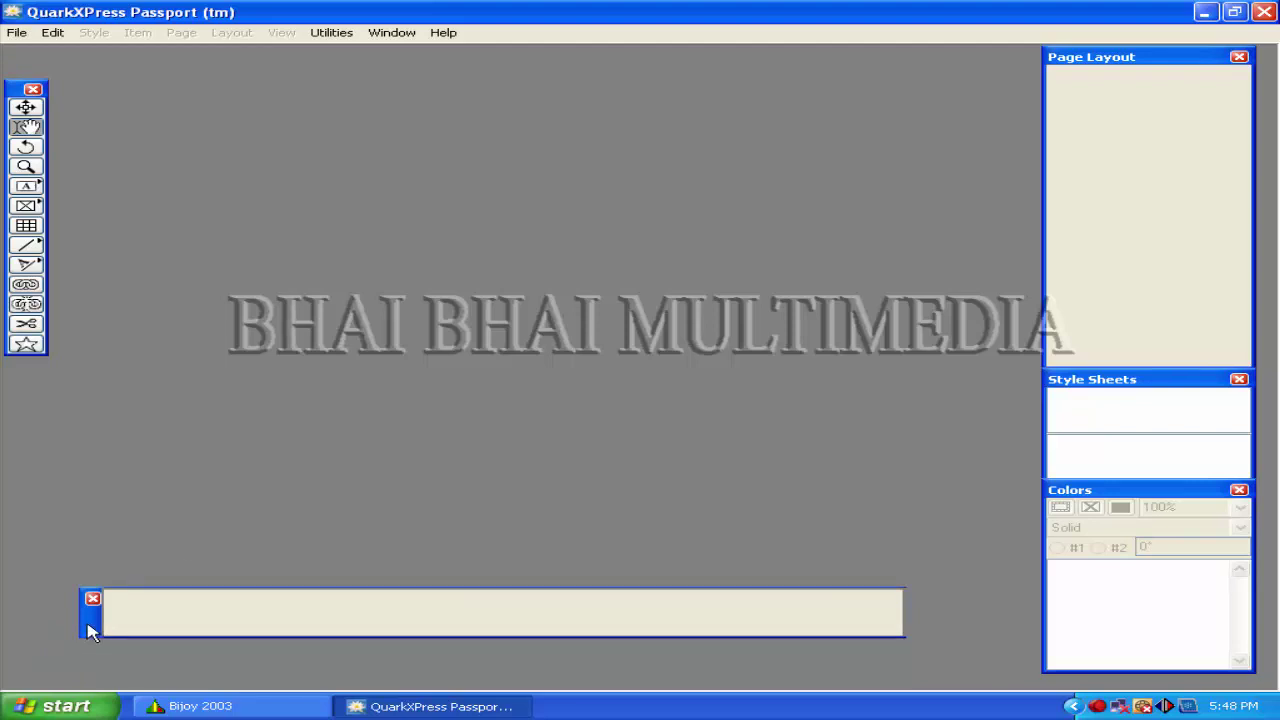
left_click_drag(94, 608, 119, 615)
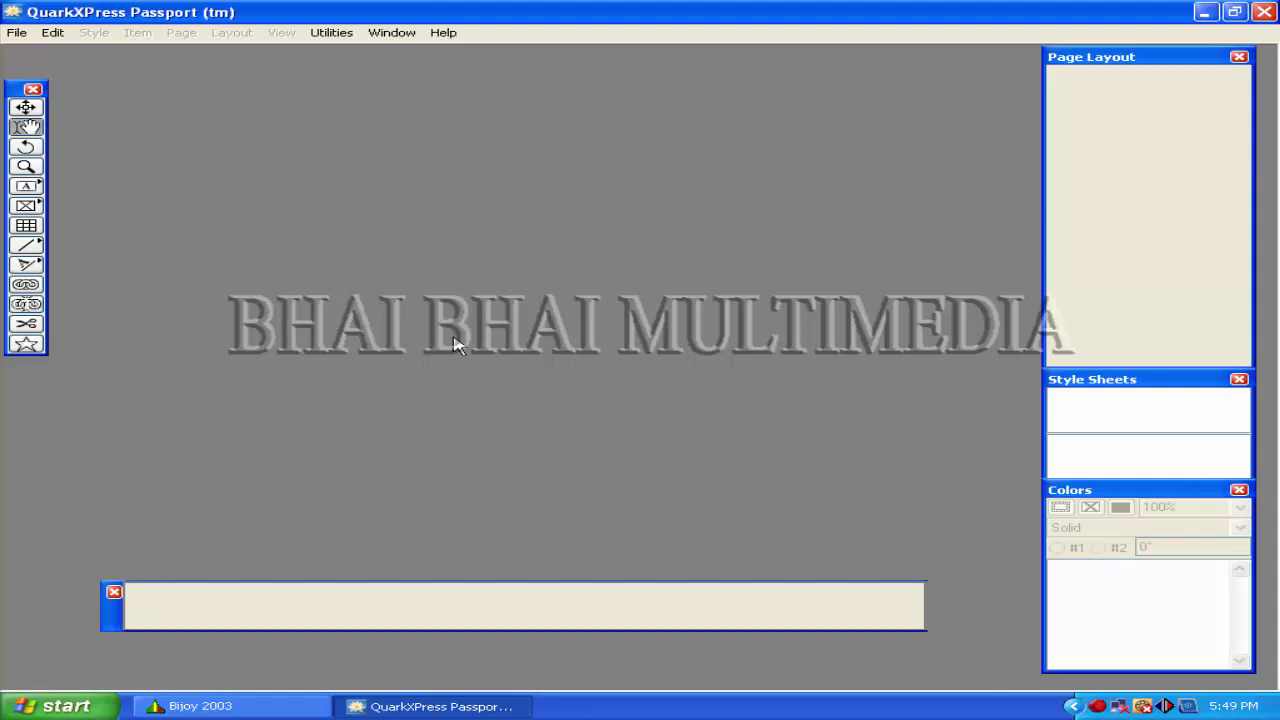
Start a new project with the layout name Test and the layout type Print.
left_click(17, 32)
left_click(22, 56)
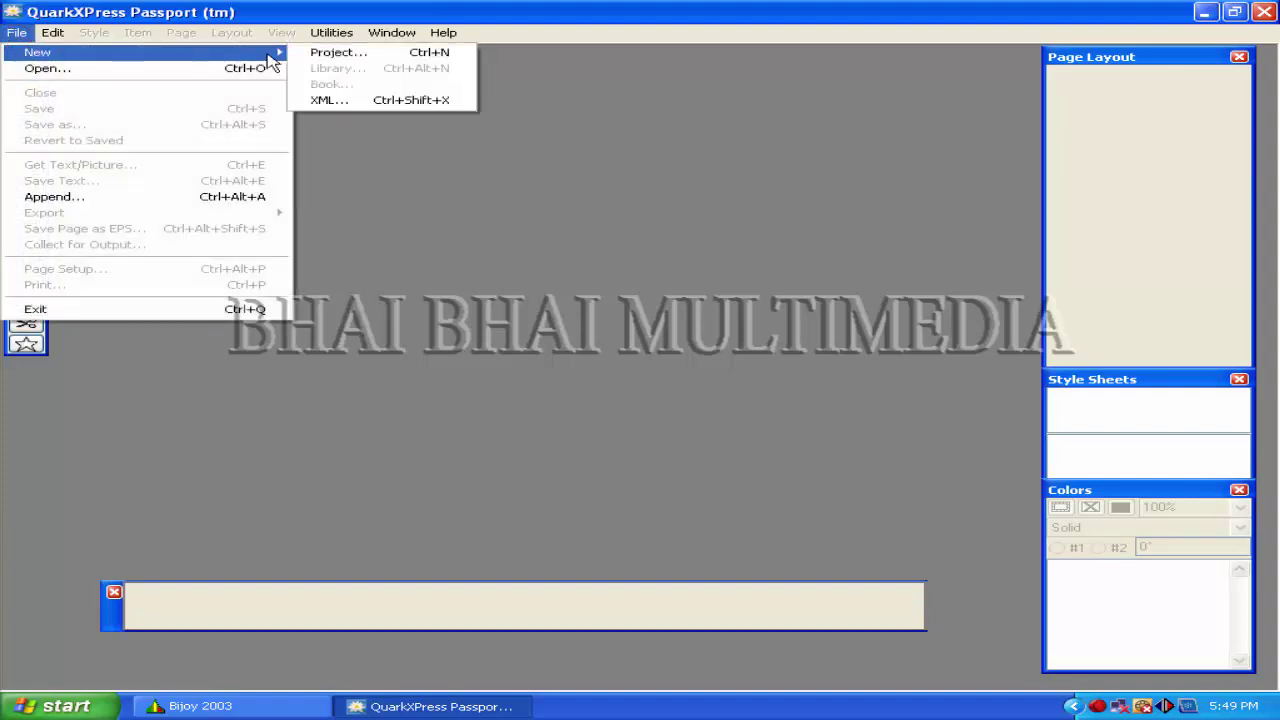
left_click(309, 56)
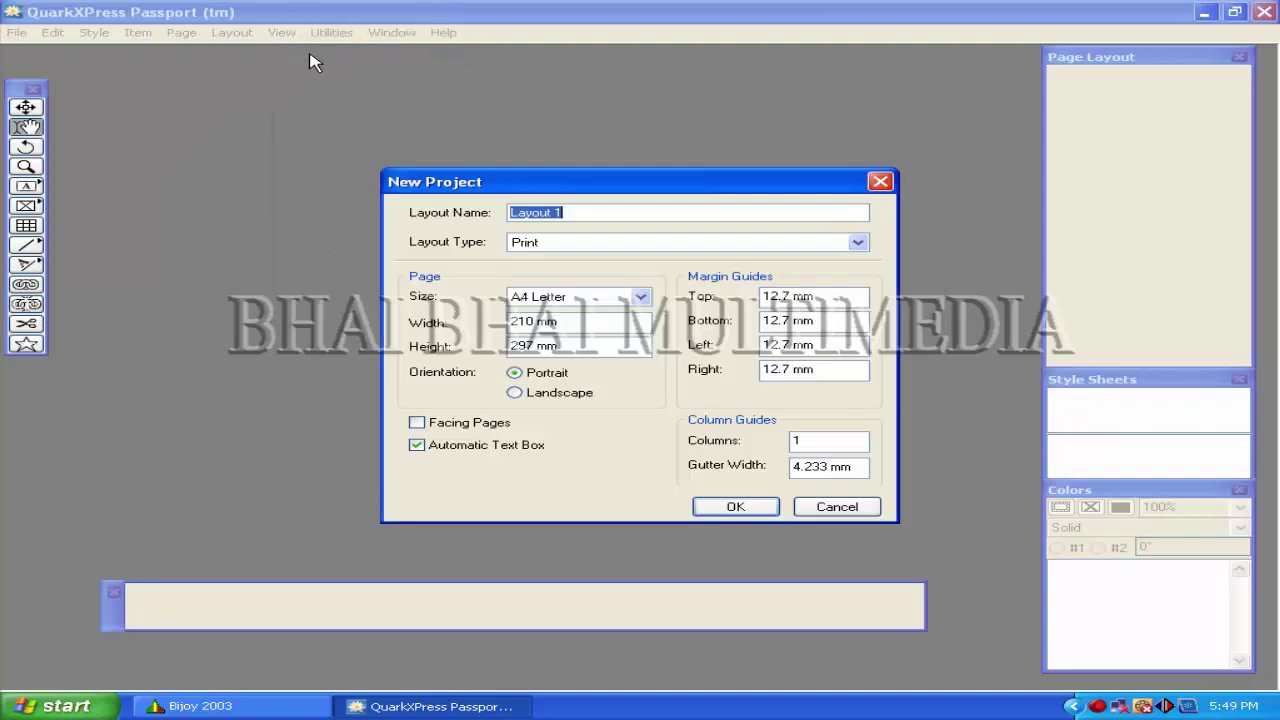
left_click_drag(488, 180, 393, 169)
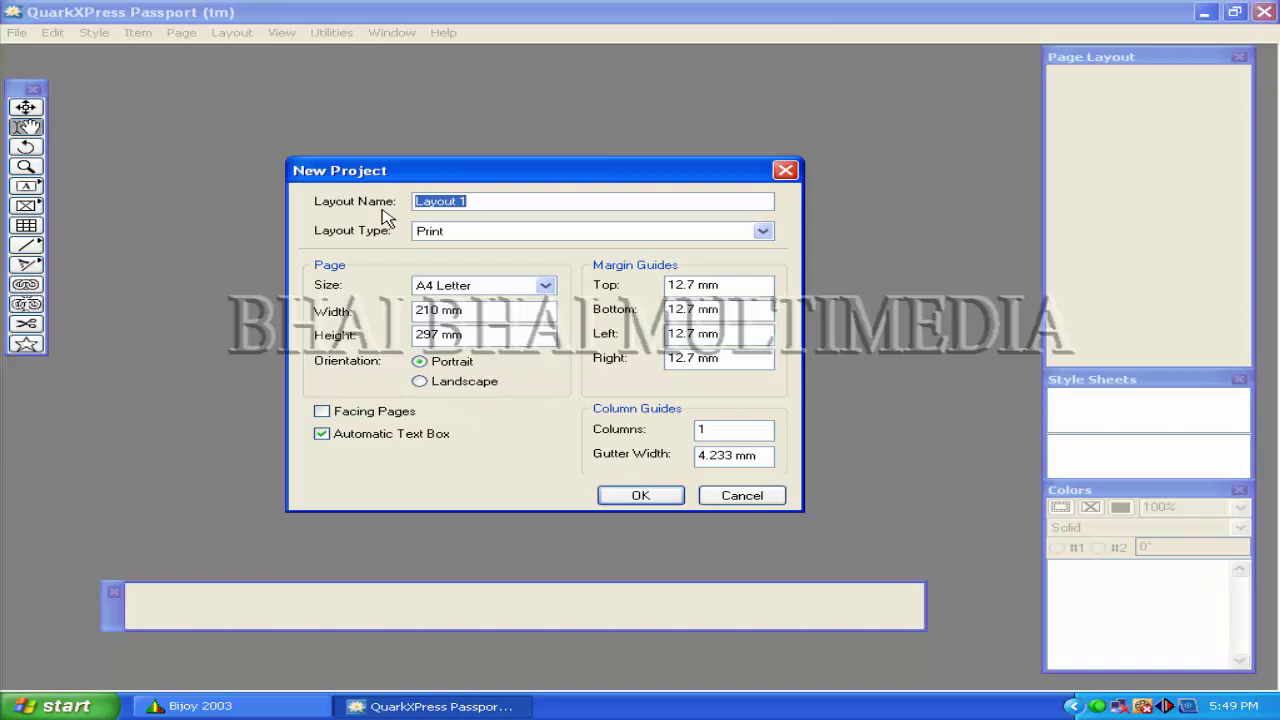
type("Test")
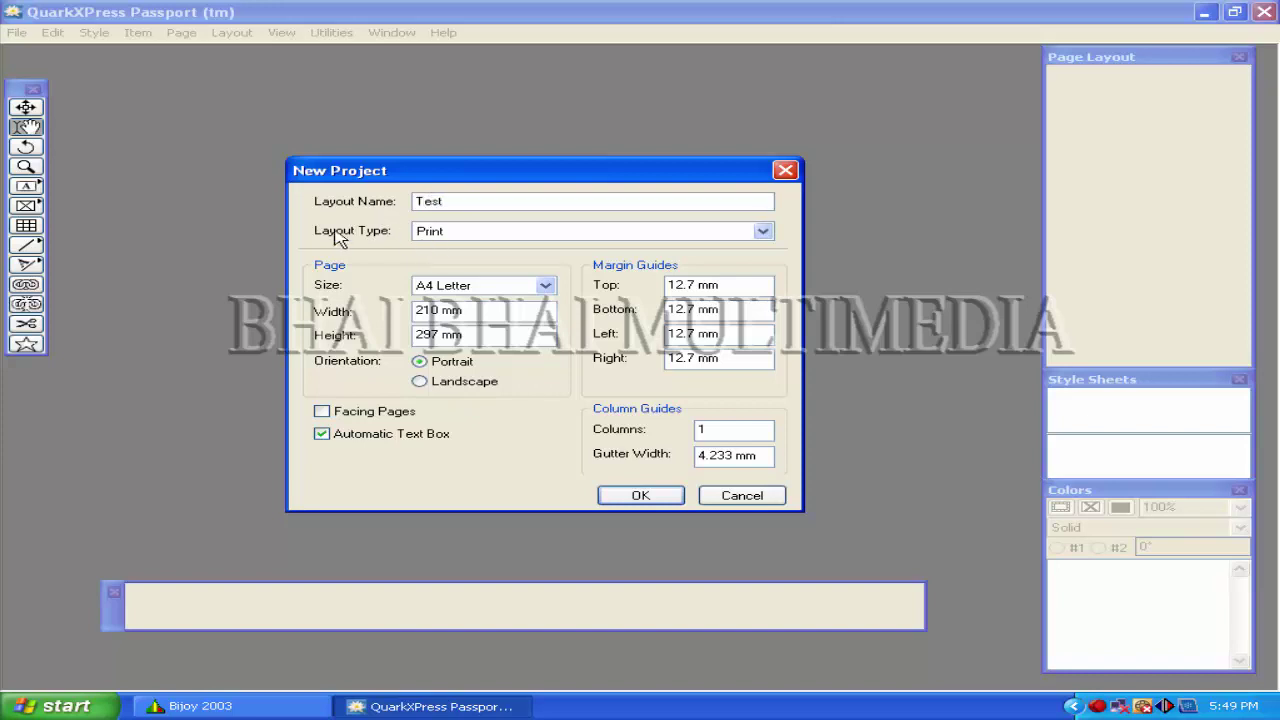
left_click(478, 233)
left_click(443, 250)
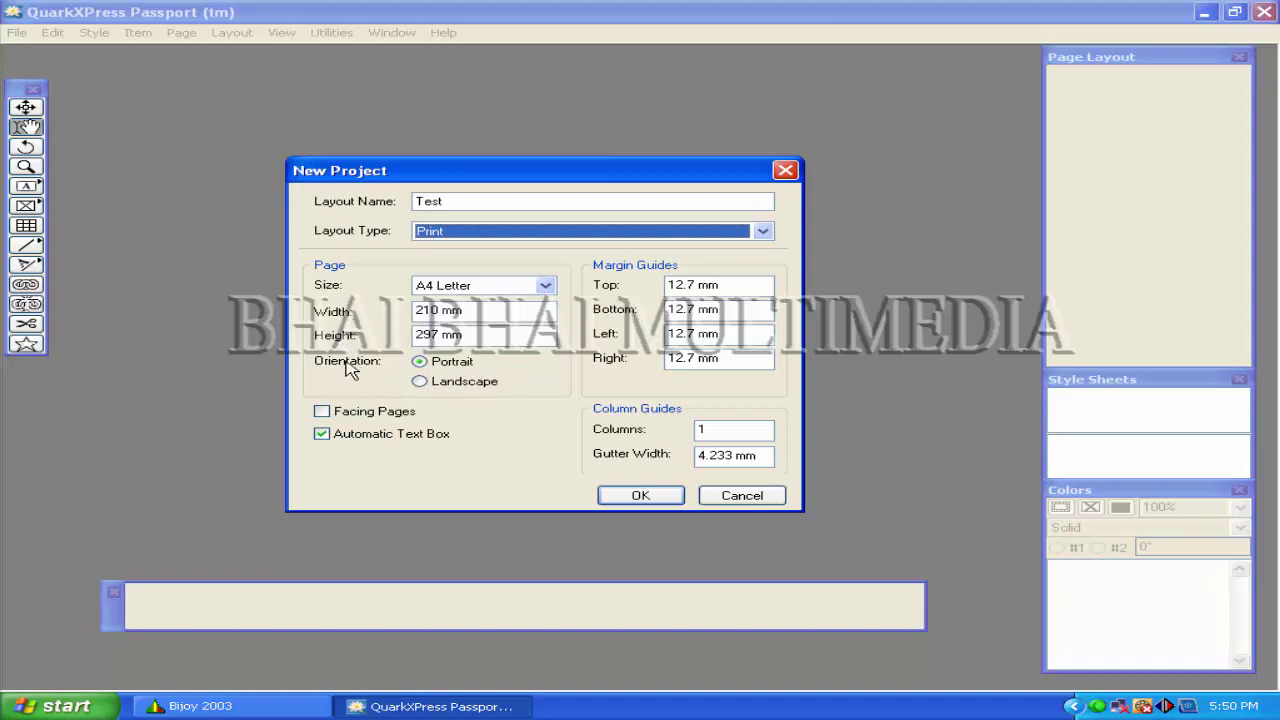
Try the Landscape orientation for the A4 page and set it back to Portrait.
left_click(443, 368)
left_click(444, 382)
left_click(448, 366)
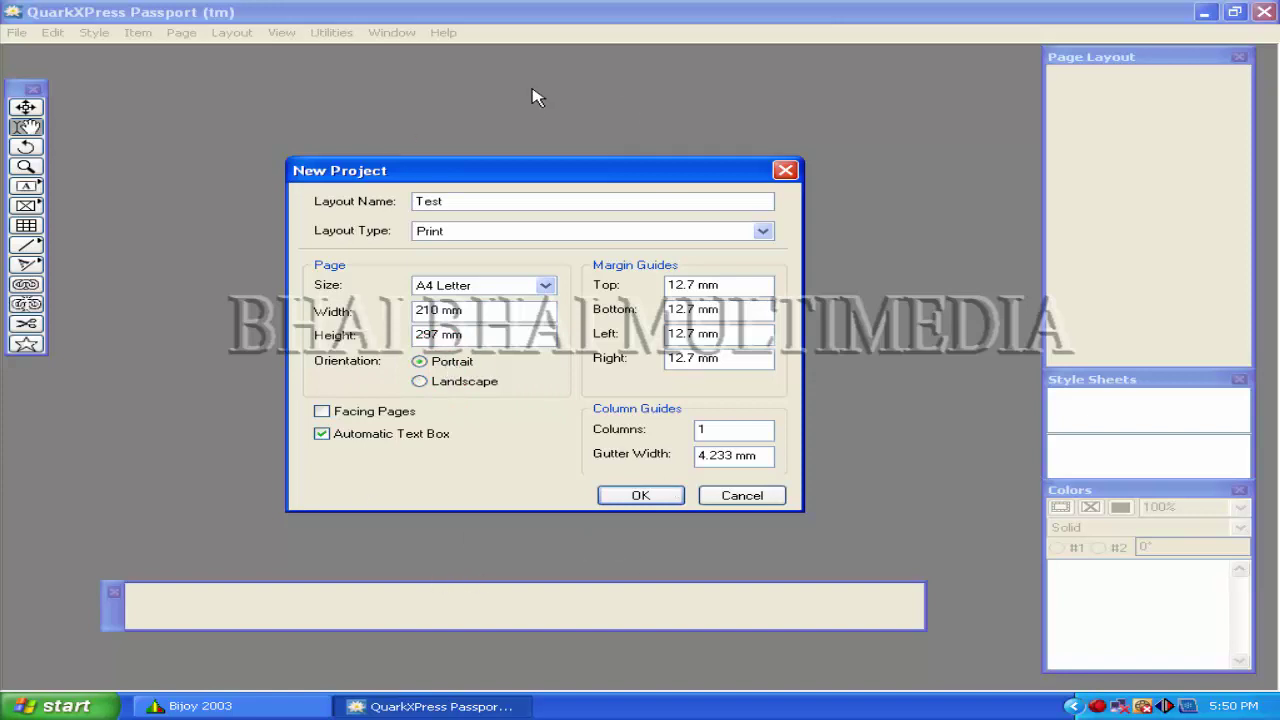
left_click(438, 382)
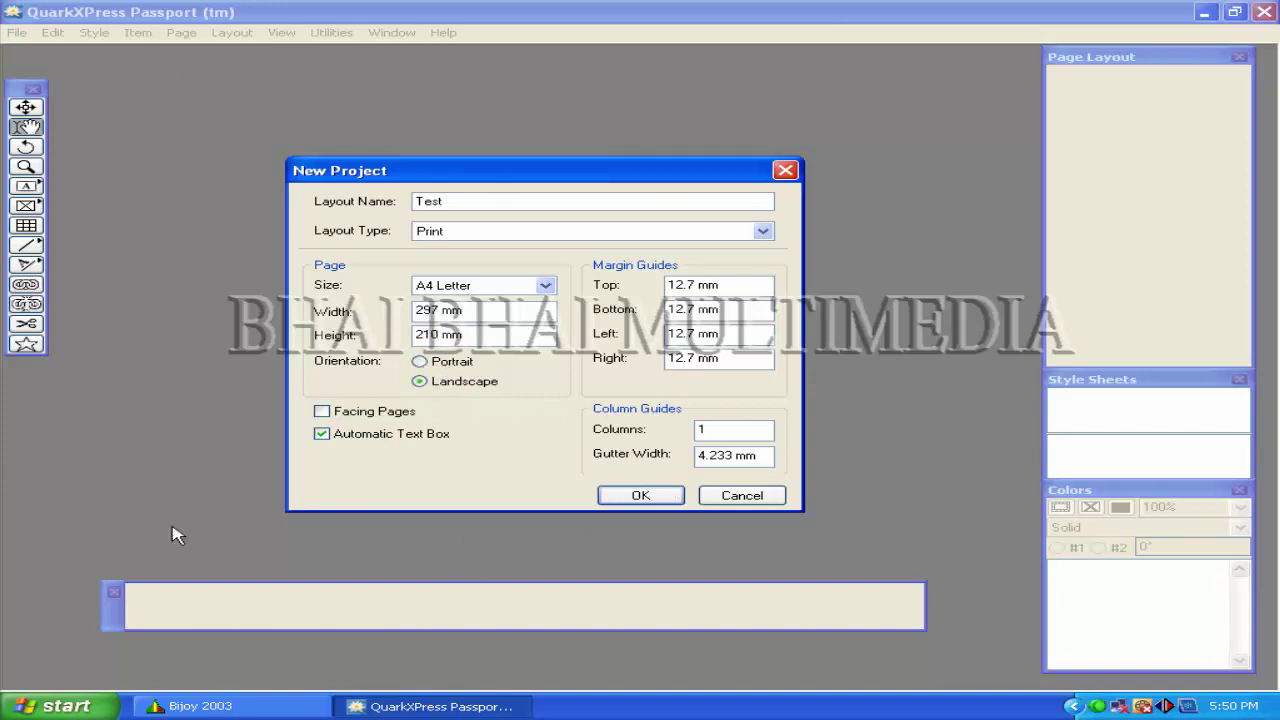
left_click(446, 368)
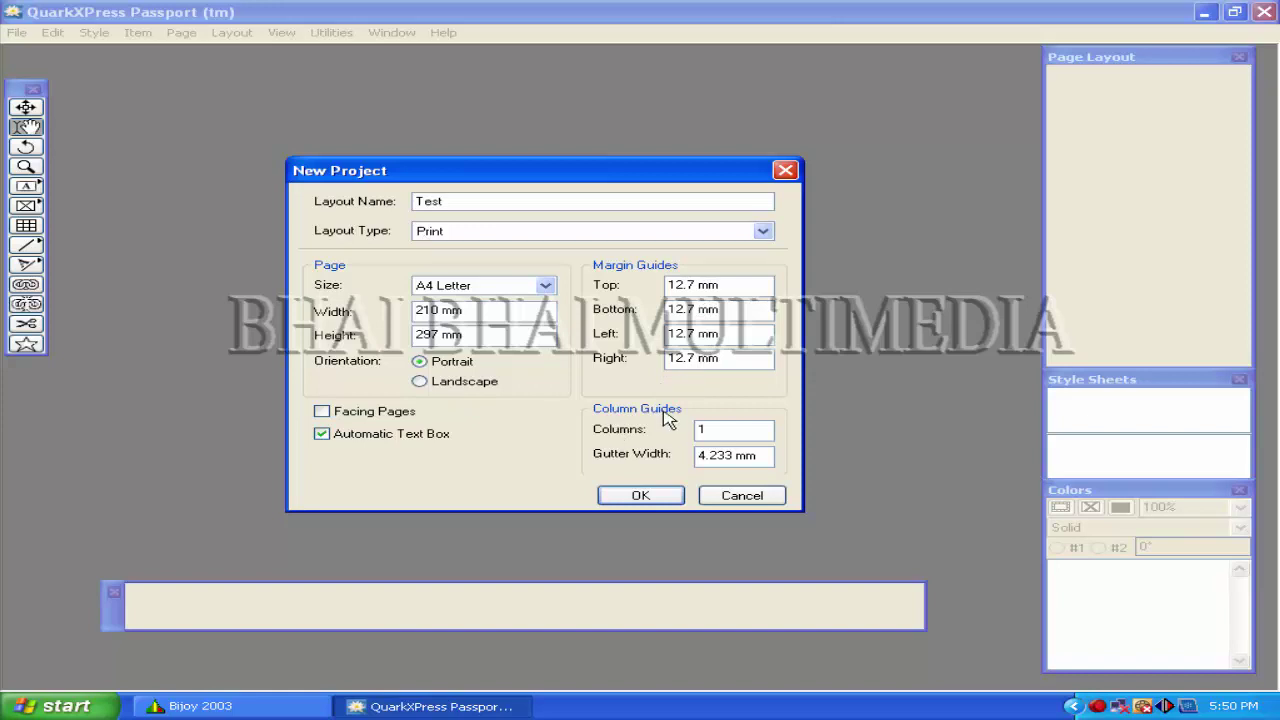
Create the project with 1 column and maximize its window.
left_click(712, 429)
left_click(634, 493)
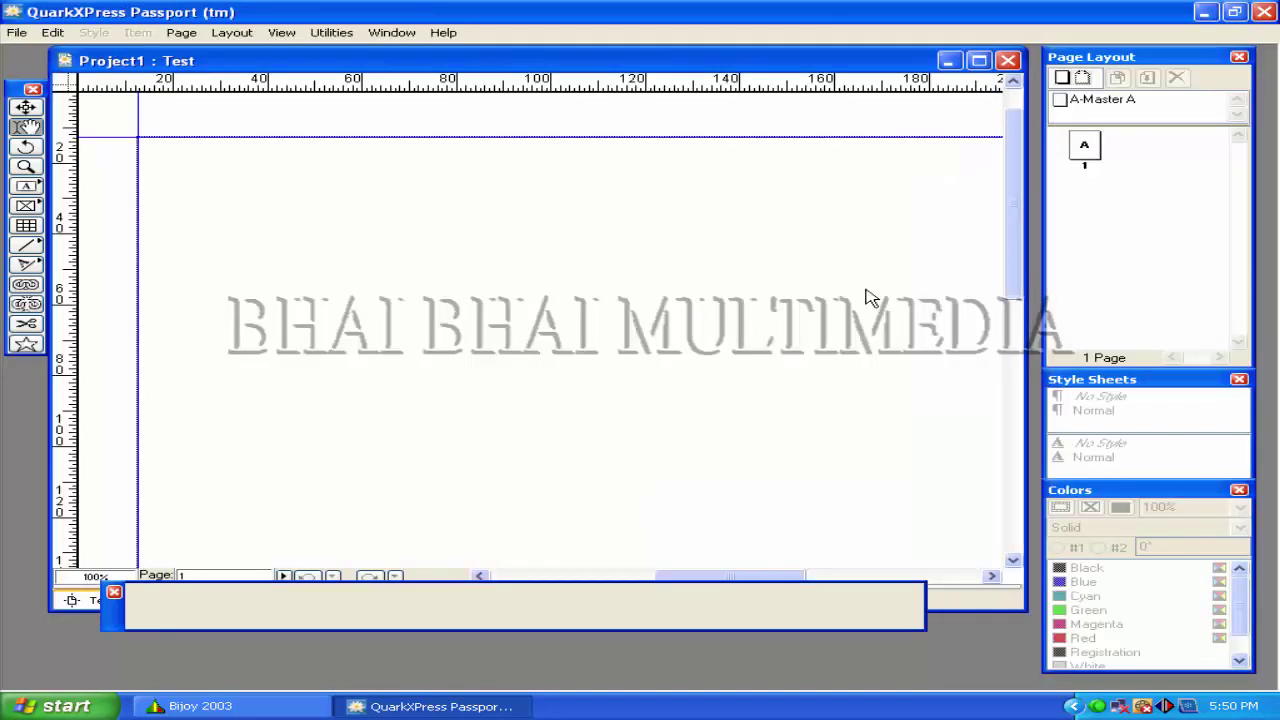
left_click(979, 61)
left_click(277, 279)
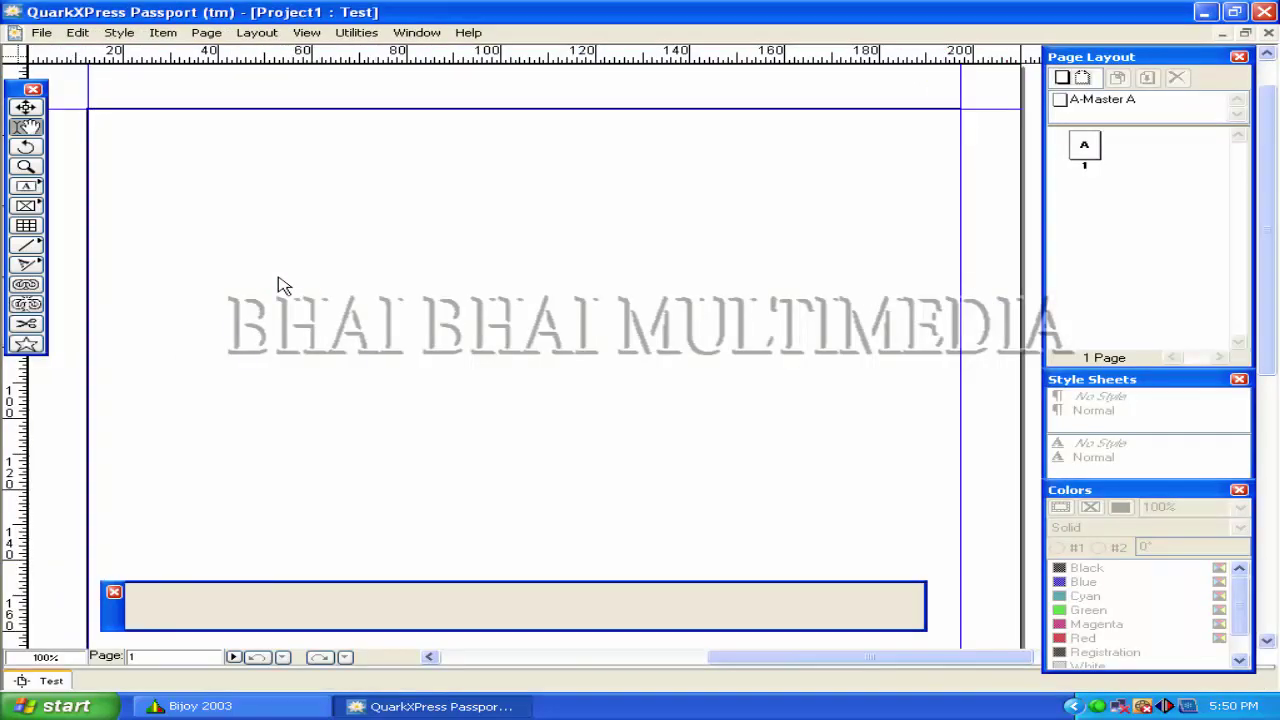
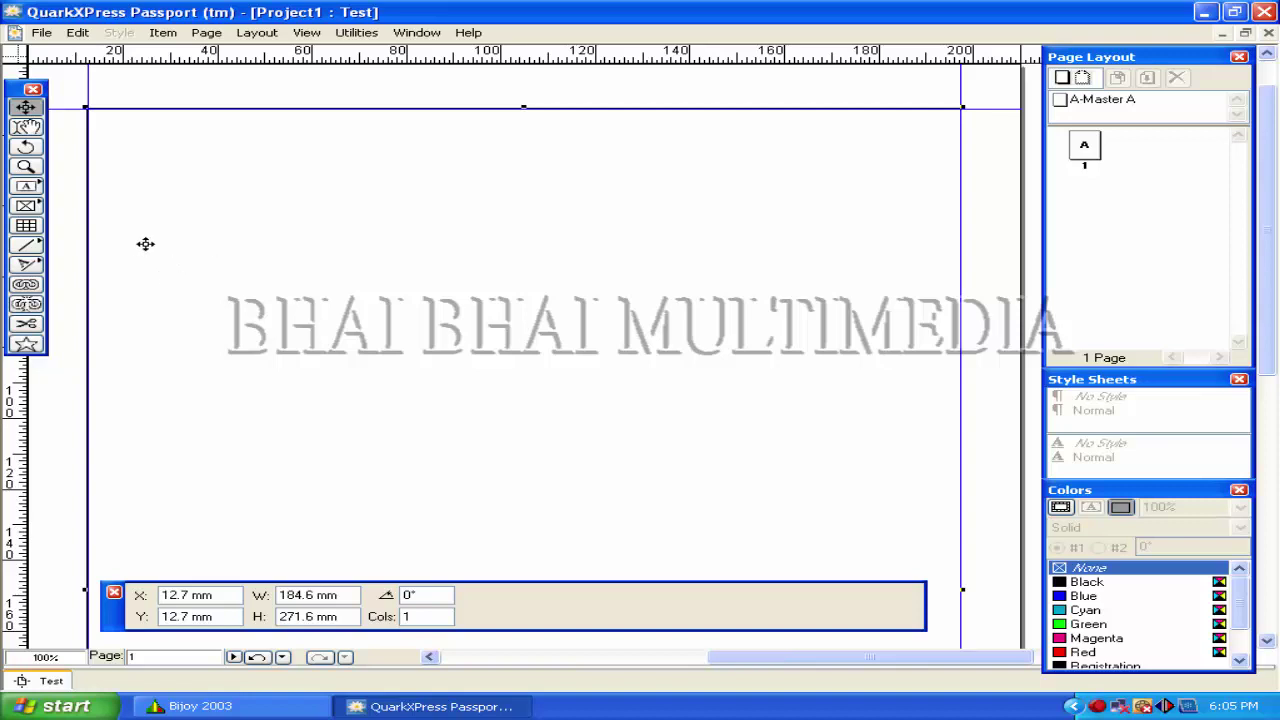
Draw a text box, move it near the page's upper-left corner and enlarge it to about 69.3 mm by 48.4 mm.
left_click(26, 186)
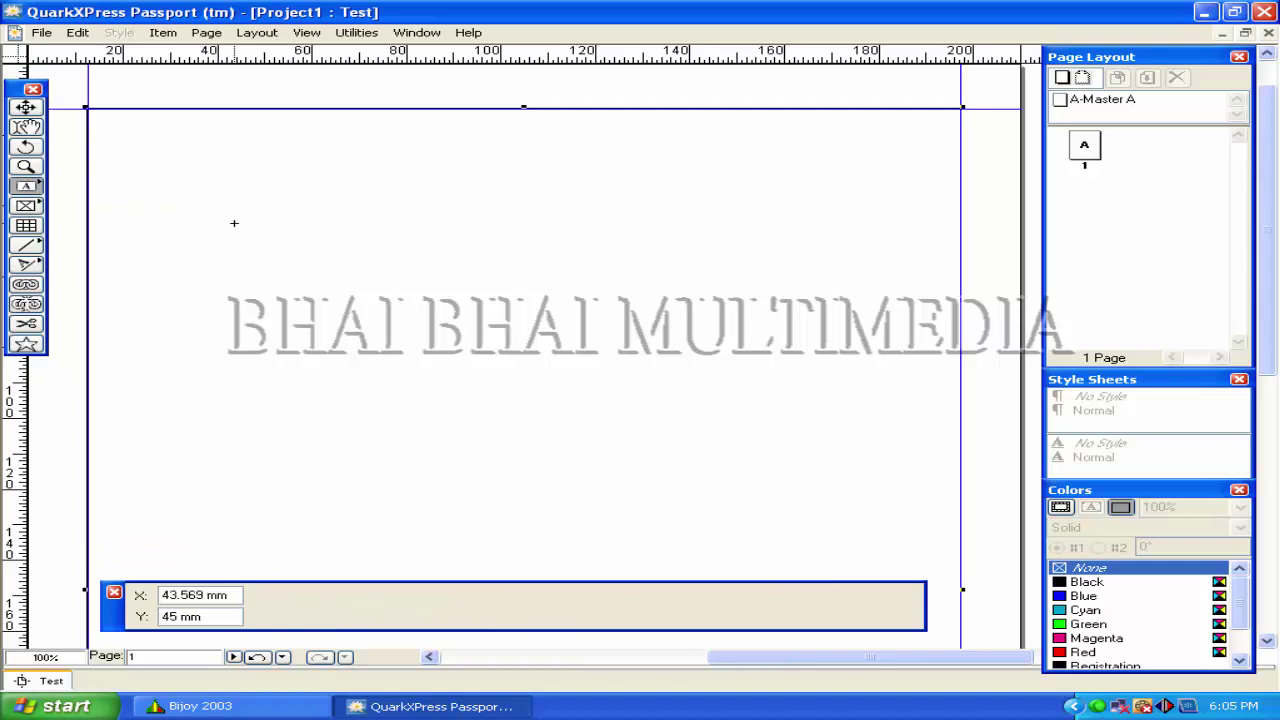
left_click_drag(233, 223, 519, 354)
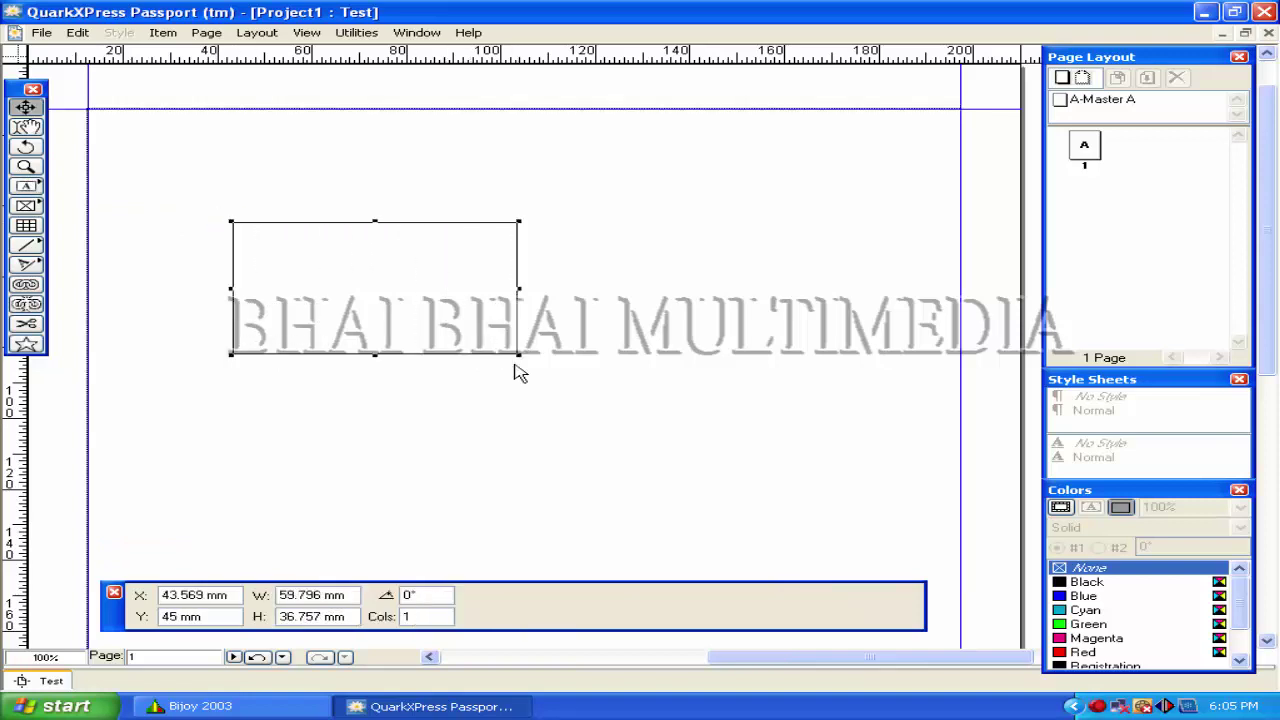
left_click(26, 108)
left_click_drag(369, 284, 271, 239)
left_click_drag(200, 257, 274, 217)
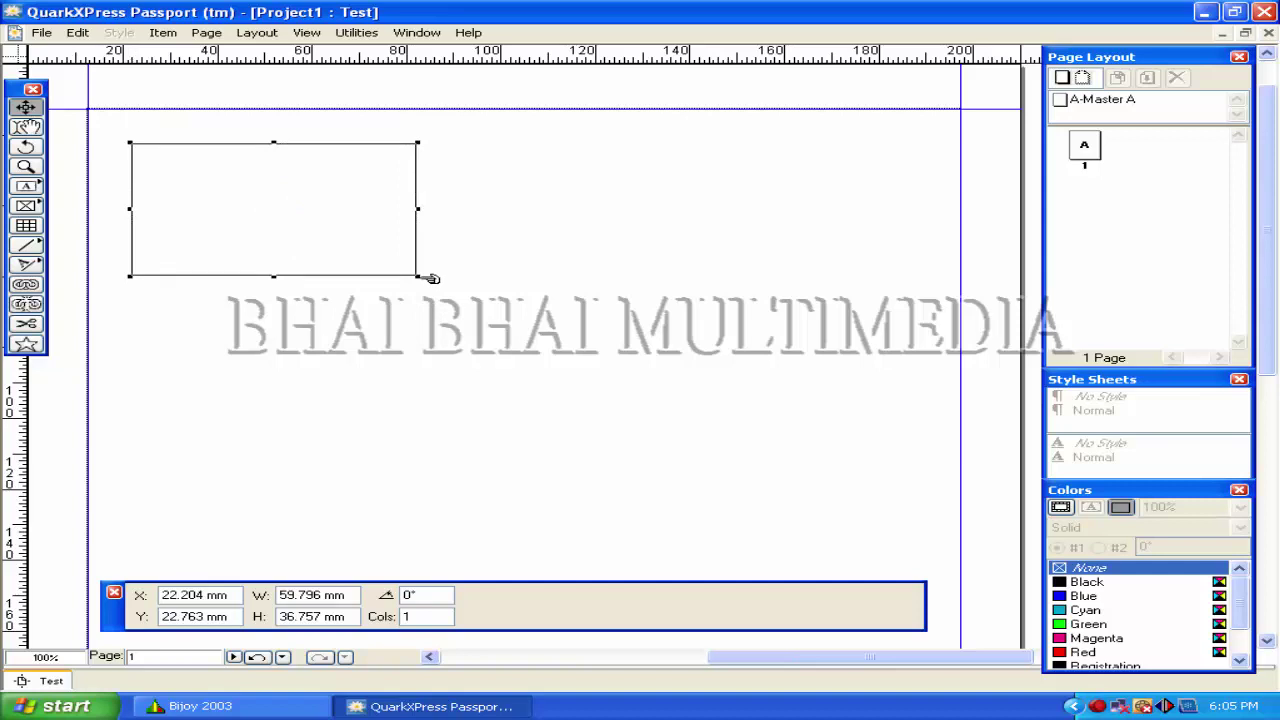
left_click_drag(430, 278, 466, 304)
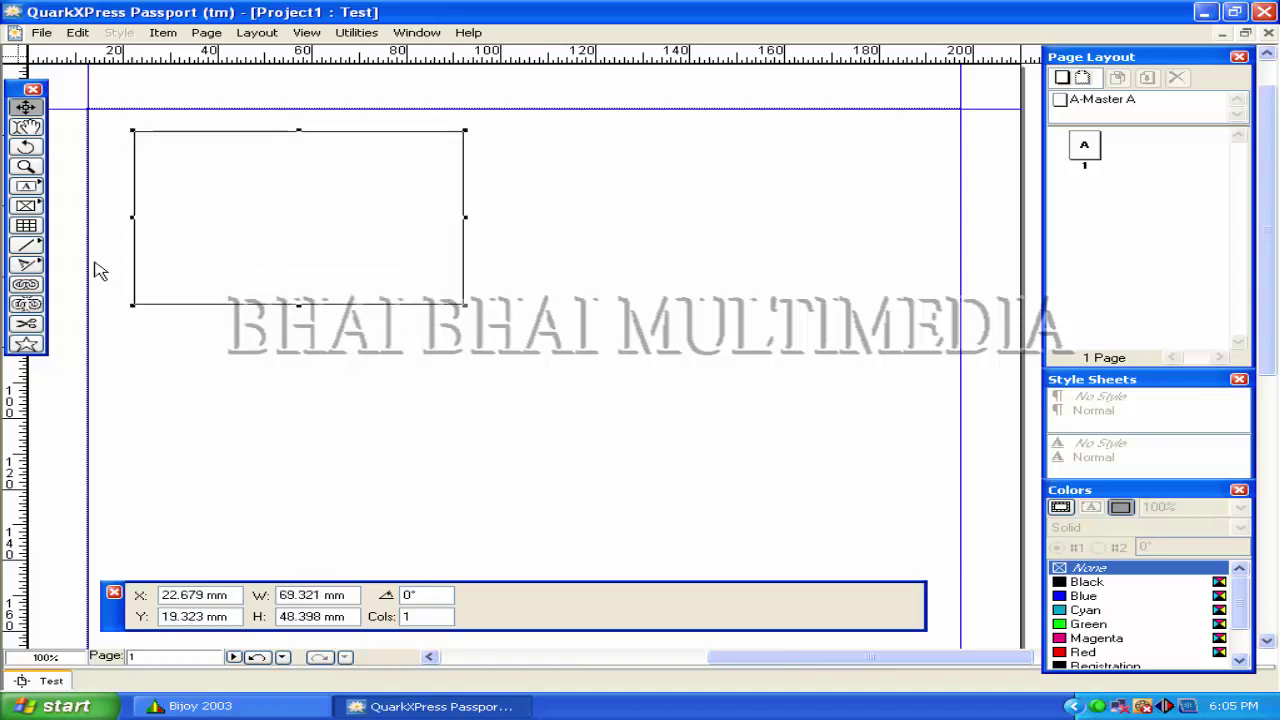
Draw a horizontal line below the text box, shift it slightly and extend it to about 83 mm long.
left_click(34, 244)
left_click_drag(158, 372, 464, 372)
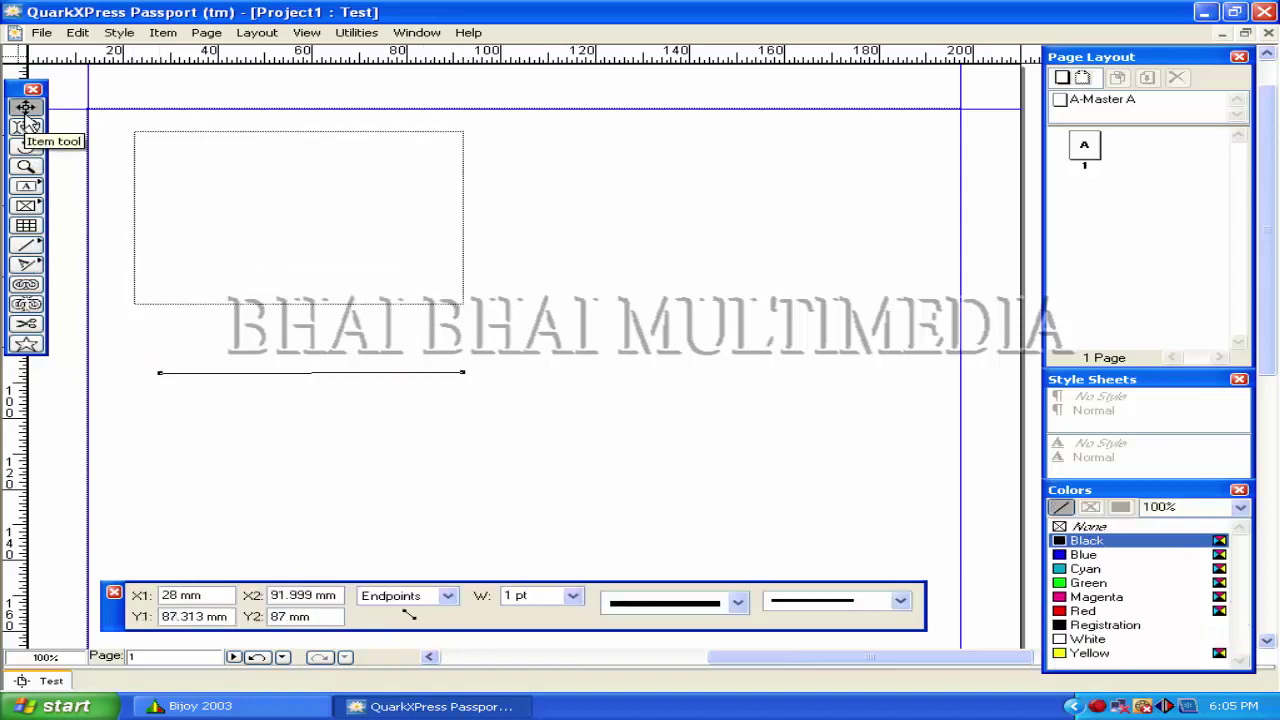
mouse_move(346, 371)
left_mouse_down()
mouse_move(357, 389)
mouse_move(328, 382)
left_mouse_up()
left_click_drag(448, 383, 544, 384)
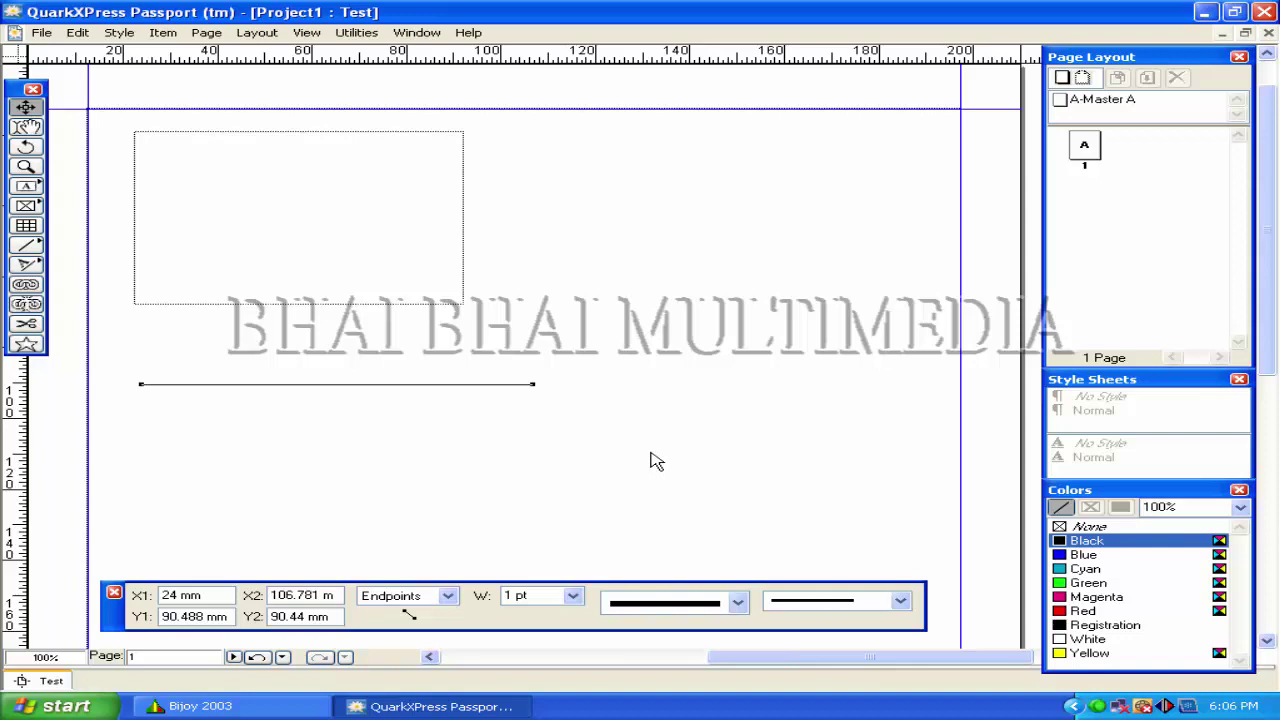
Enter the text "BHAI BHAI MULTIMEDIA" in the text box using the Content tool.
left_click(27, 126)
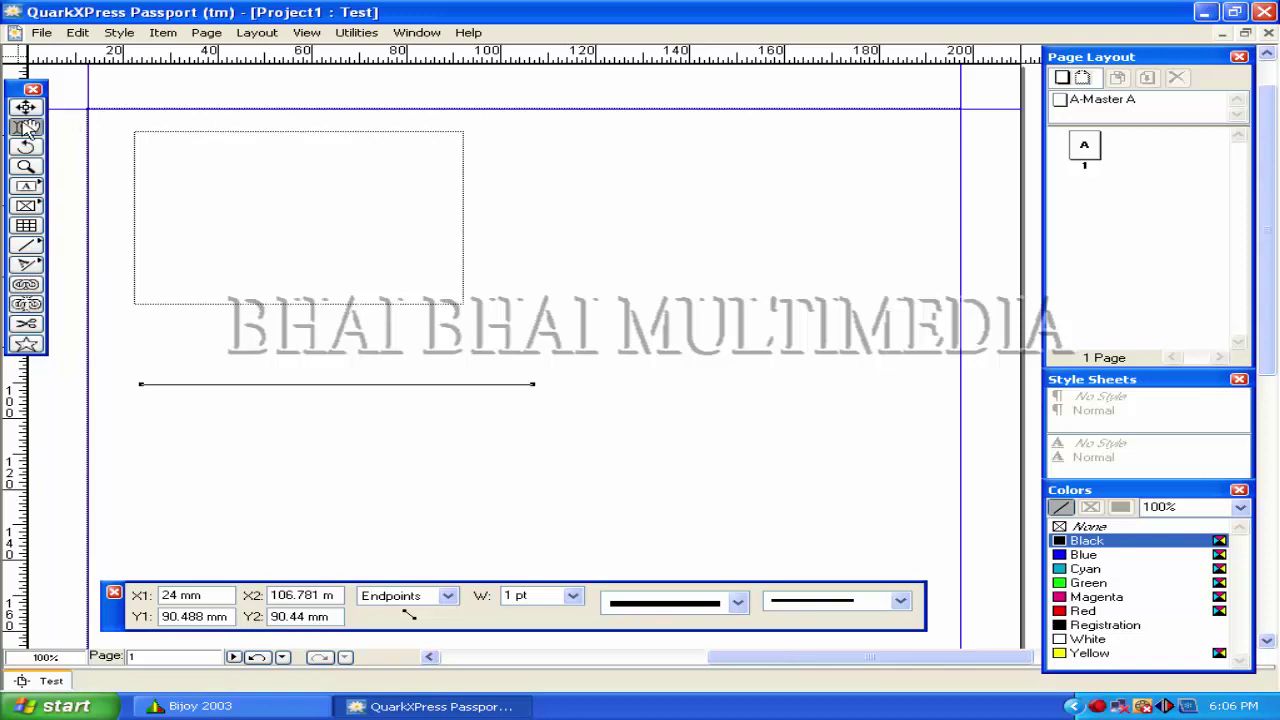
left_click(26, 106)
left_click(180, 152)
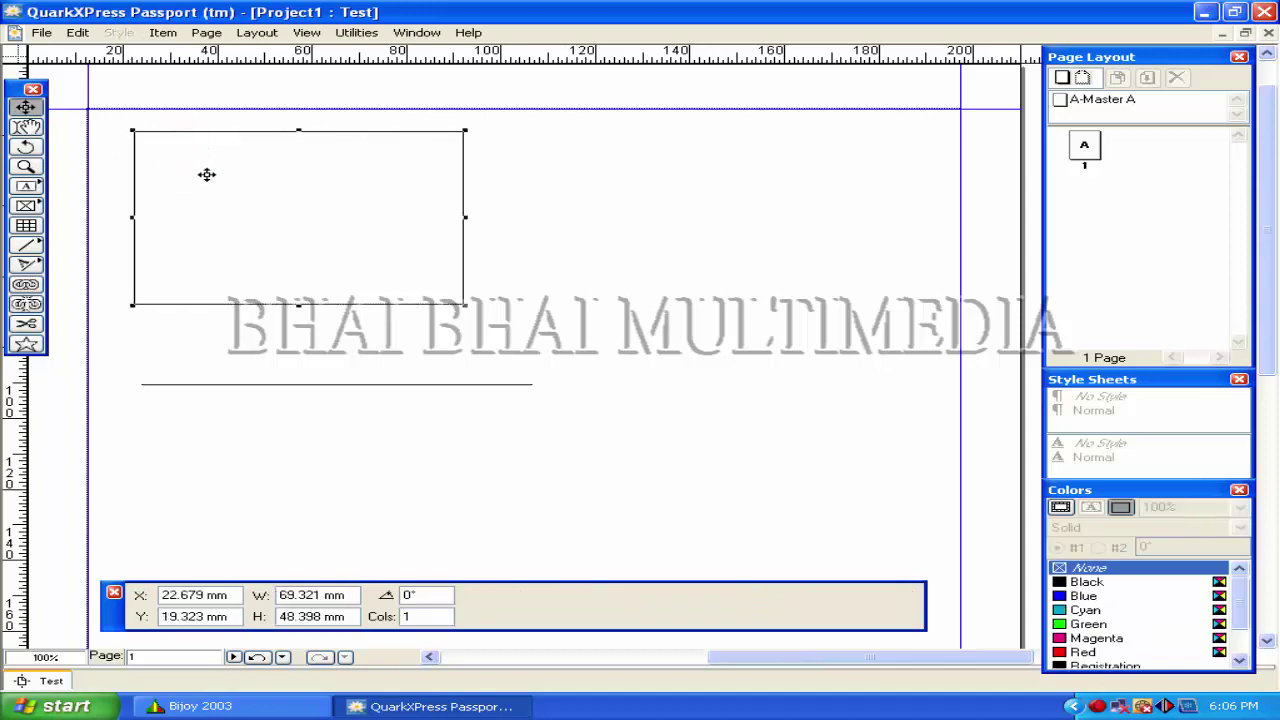
left_click(27, 127)
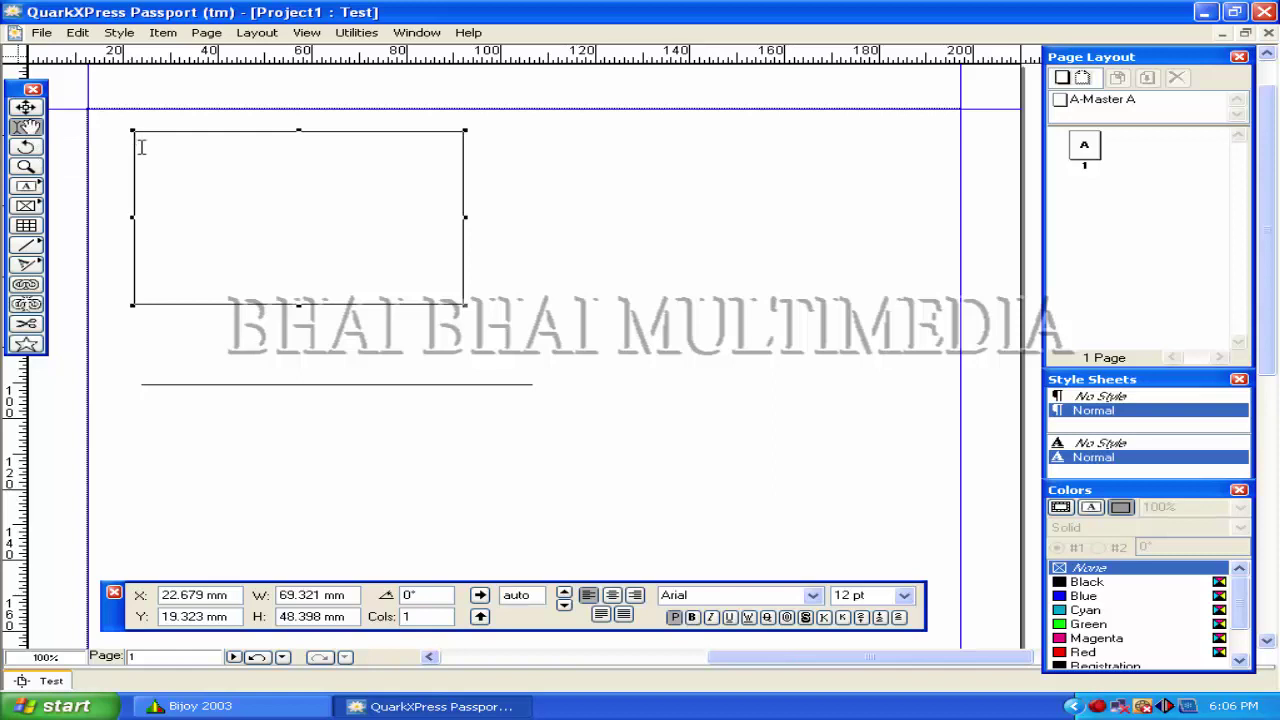
left_click(141, 147)
type("BHAI BHAI MULTIMEDIA")
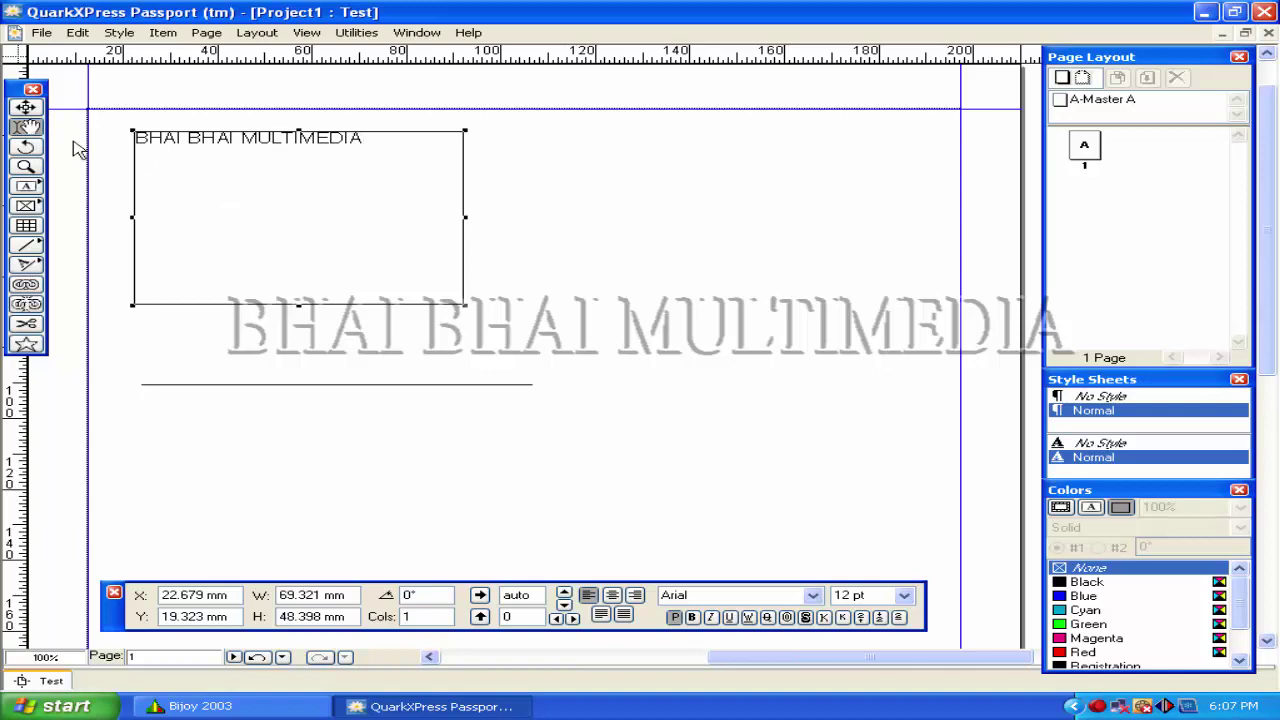
Select the text box containing "BHAI BHAI MULTIMEDIA" with the Item tool and delete it.
left_click(374, 197)
left_click(26, 108)
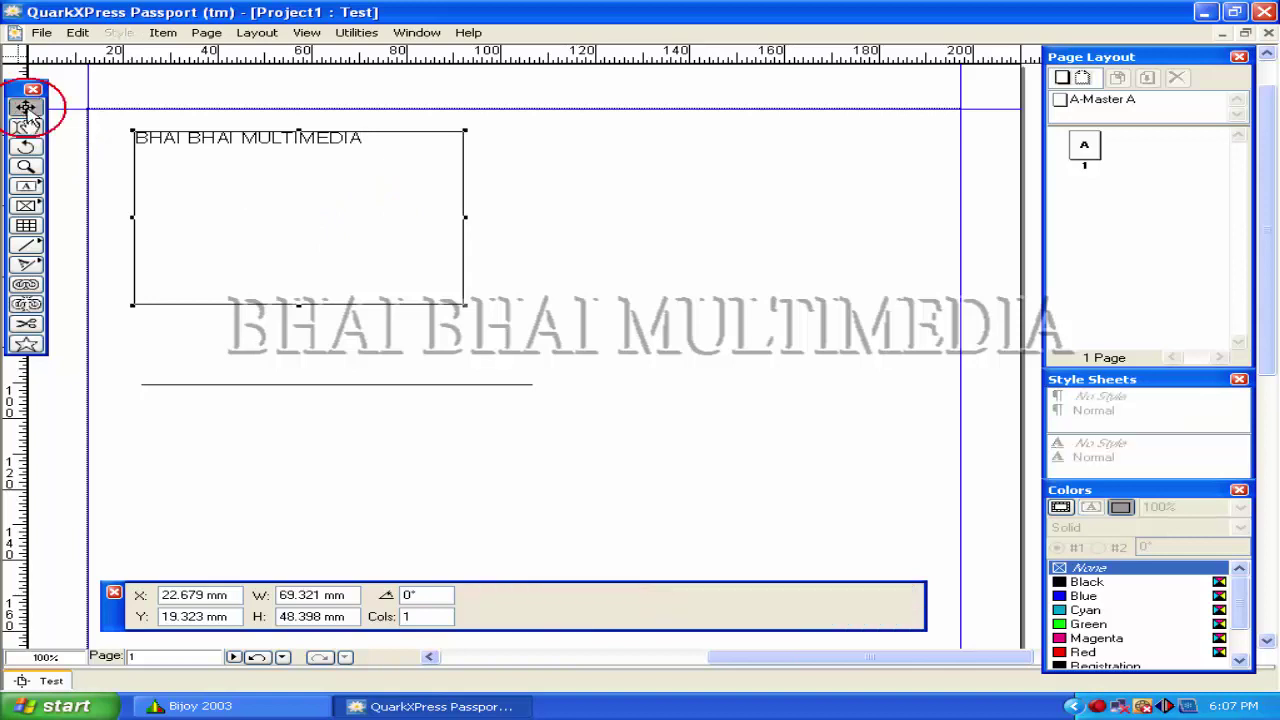
left_click(244, 197)
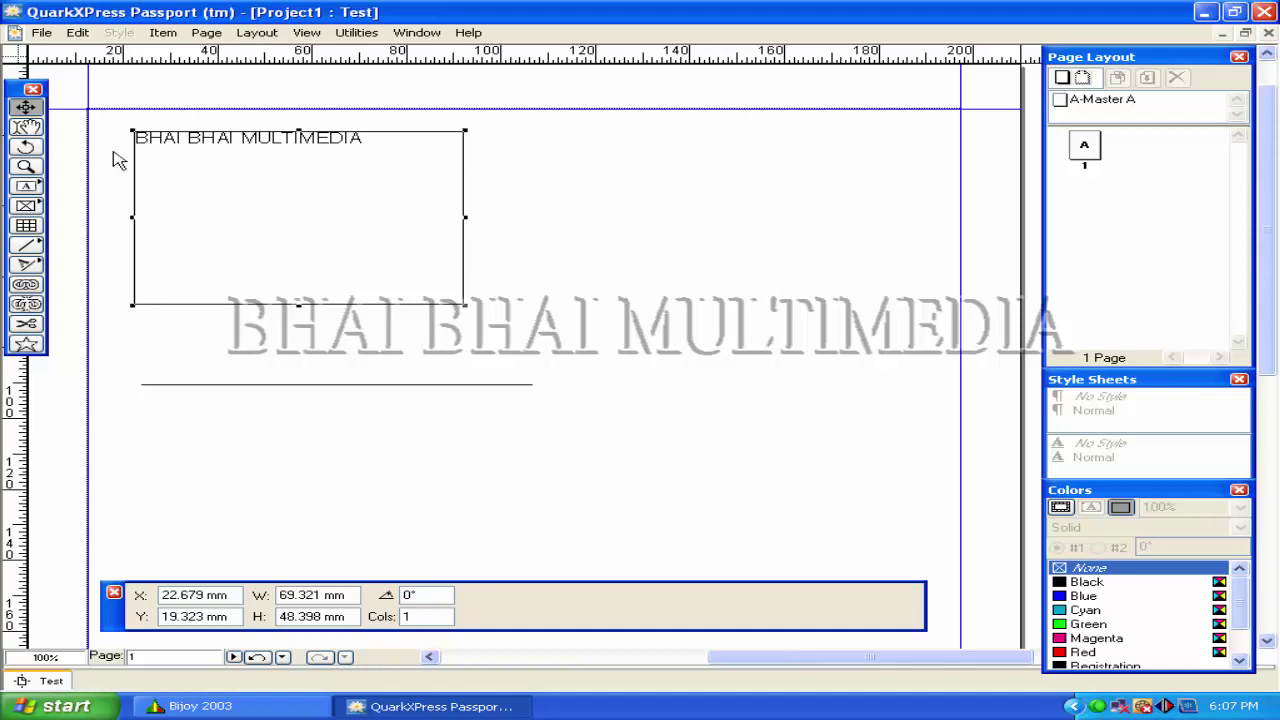
left_click(216, 197)
key("Delete")
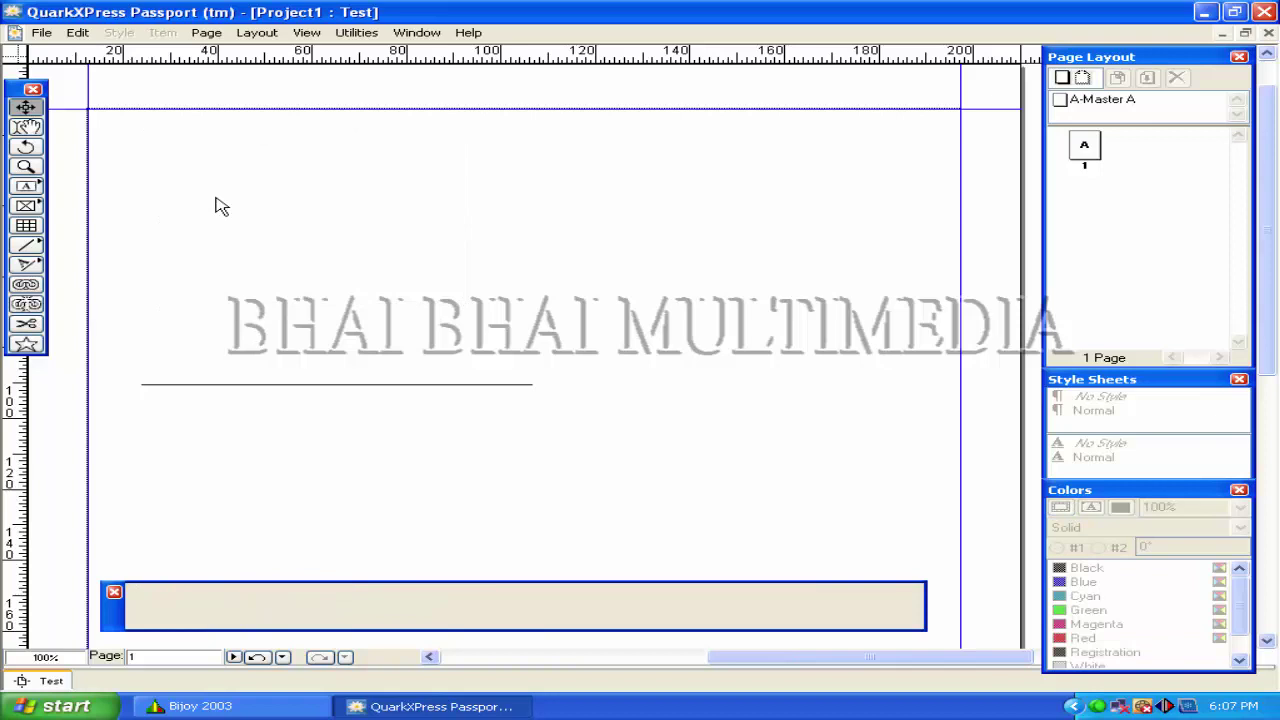
left_click(27, 127)
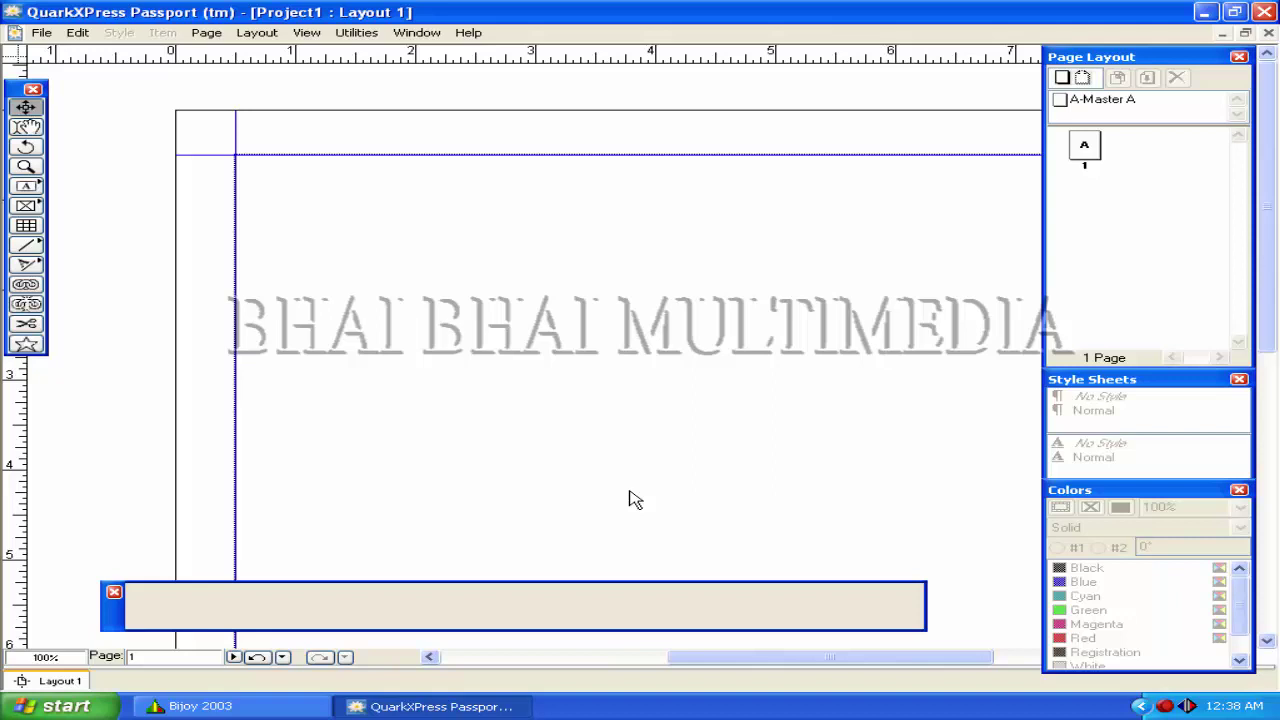
Draw a horizontal line about 2.9 inches long in the upper part of the Layout 1 page.
left_click(26, 245)
left_click_drag(370, 301, 713, 301)
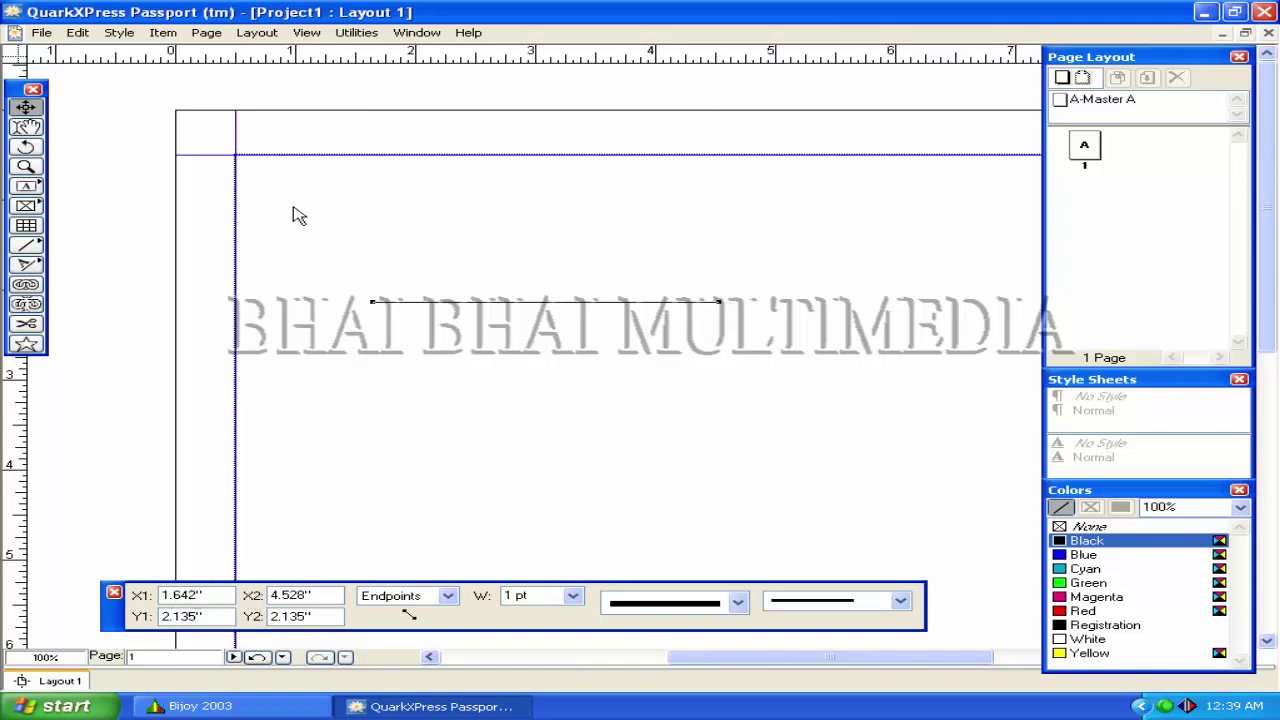
Set the horizontal positions of the line's endpoints to X1 1 inch and X2 4 inches.
left_click_drag(205, 596, 160, 596)
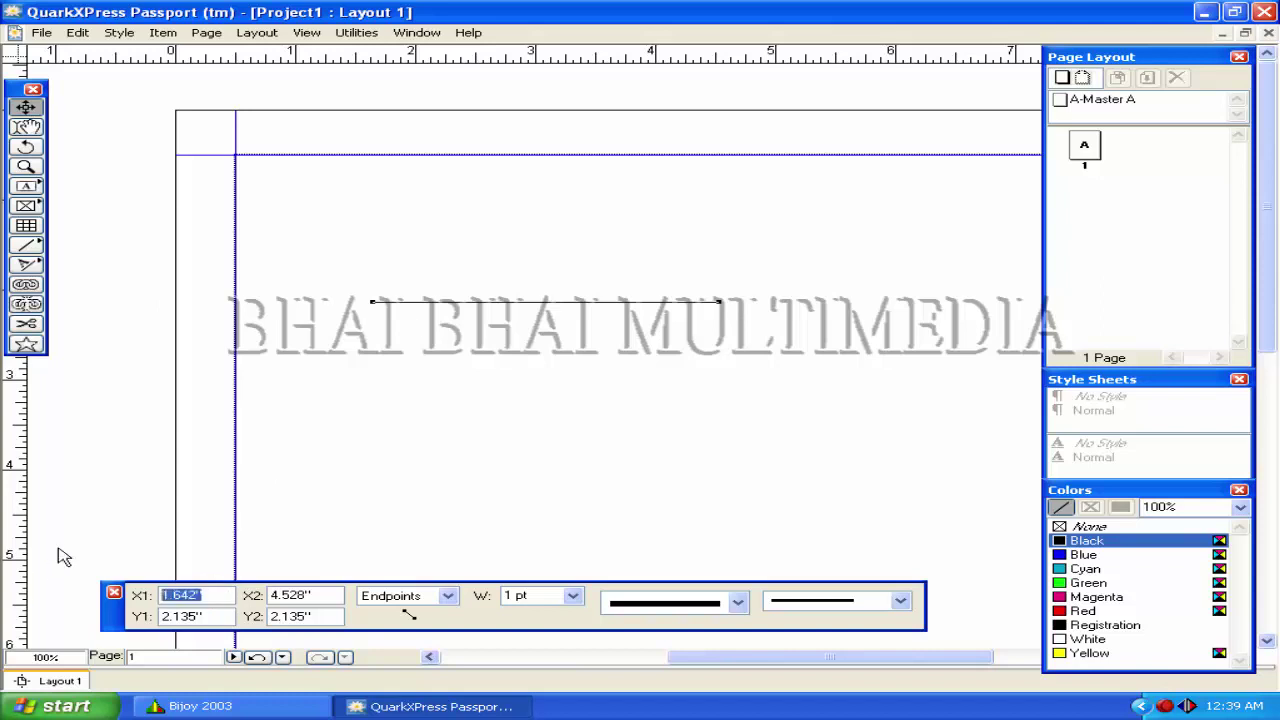
type("1")
key("Return")
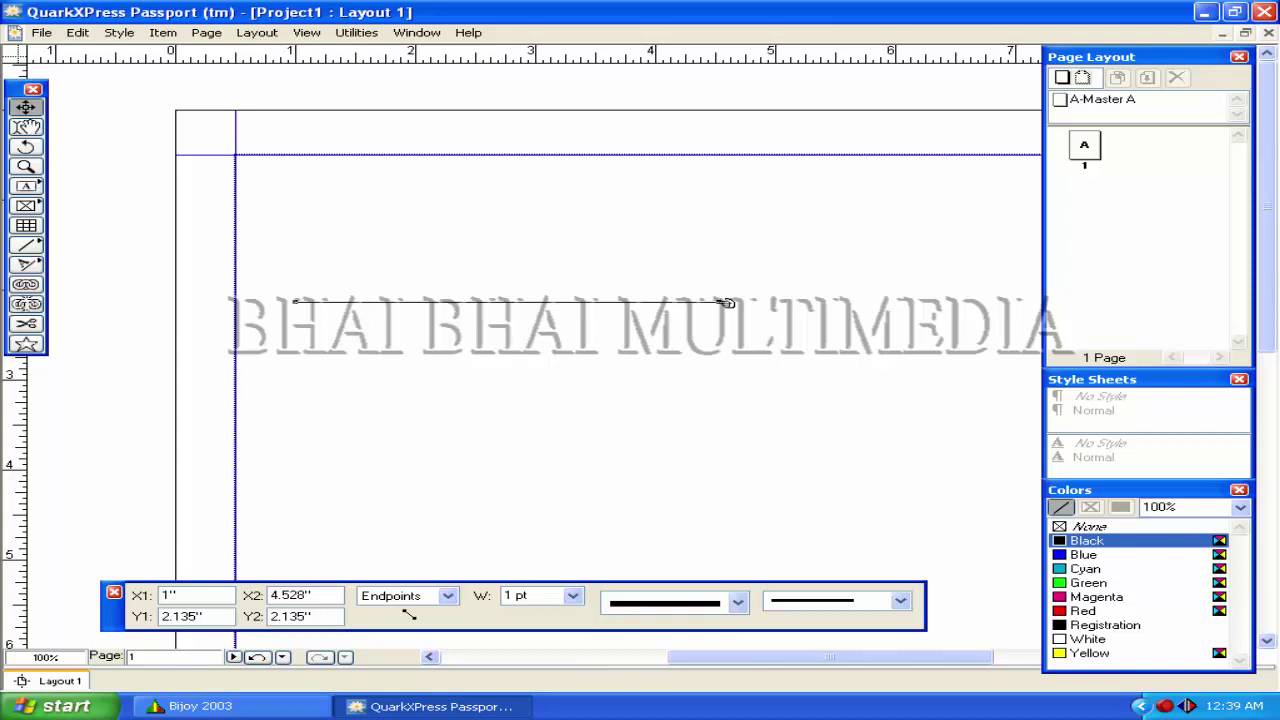
double_click(300, 595)
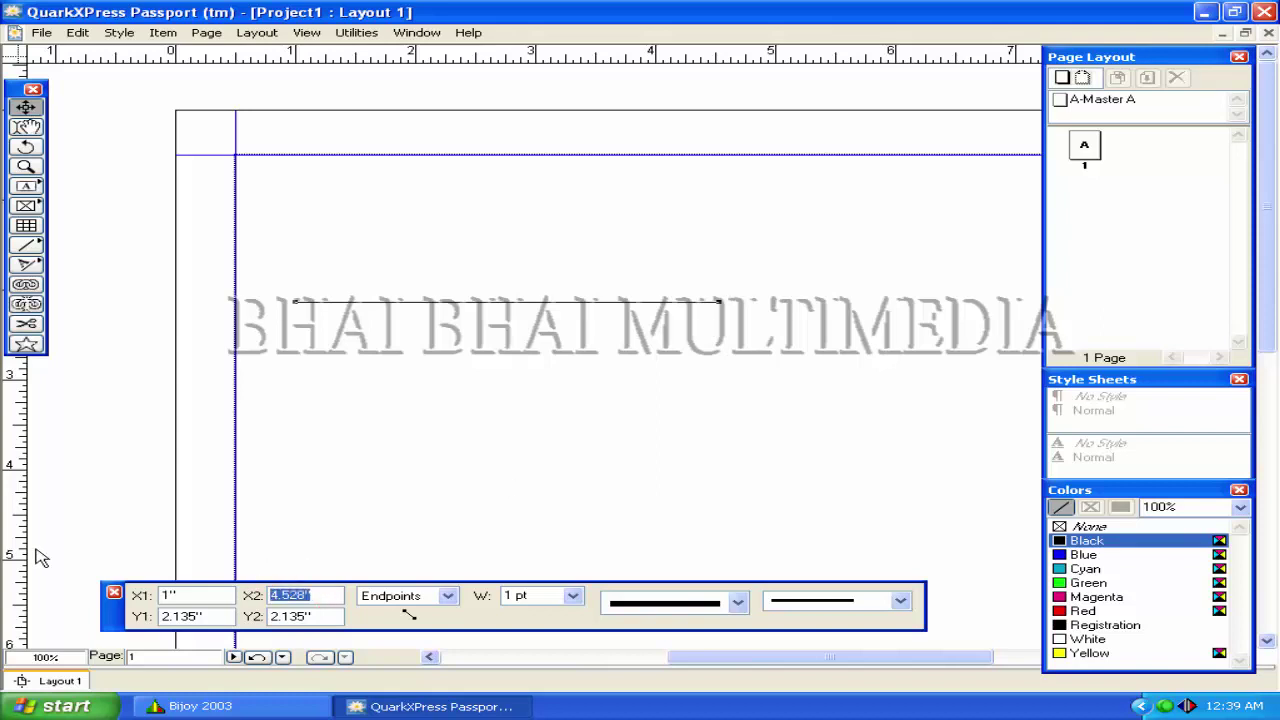
type("4")
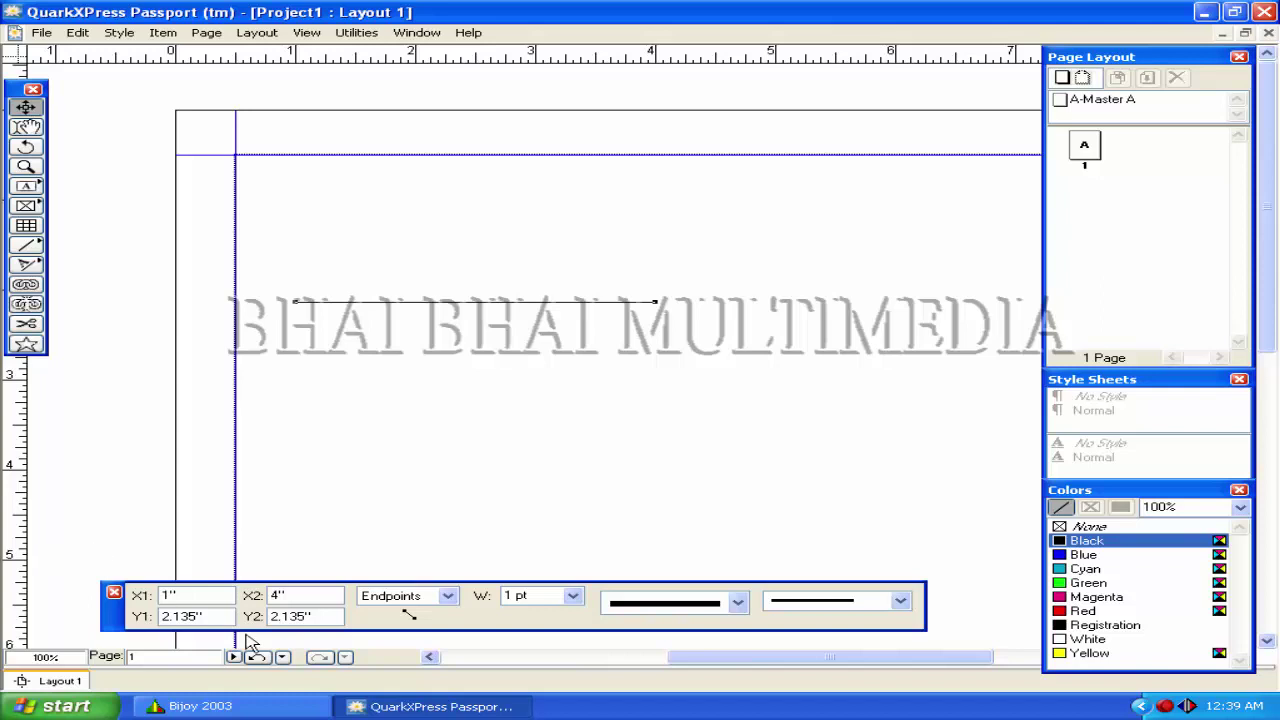
Set the vertical positions of both line endpoints, Y1 and Y2, to 2 inches.
double_click(203, 616)
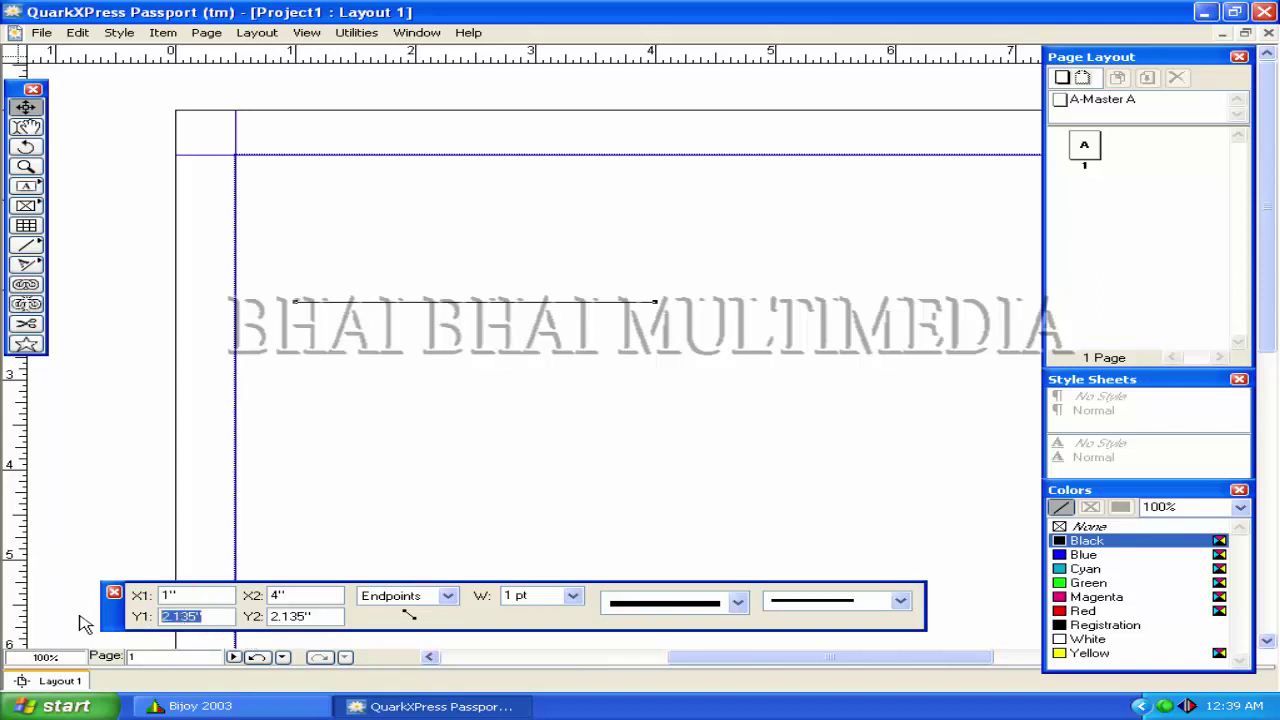
type("2")
key("Return")
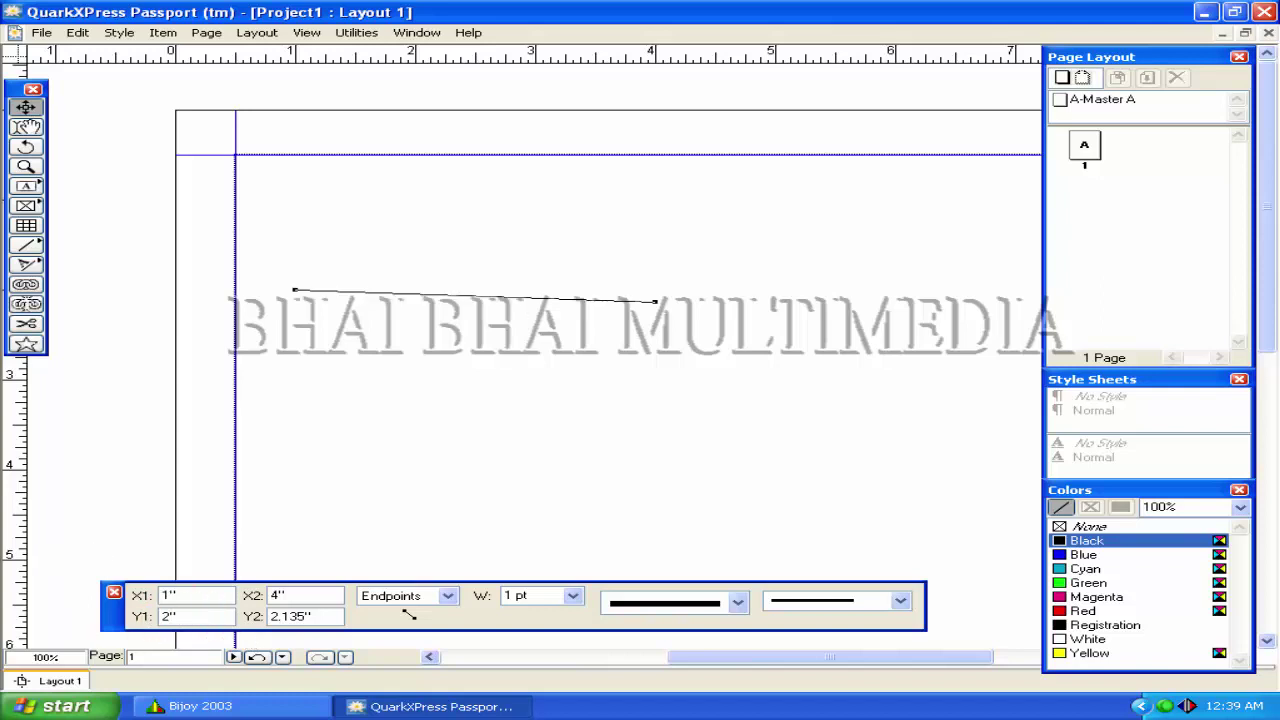
double_click(316, 616)
type("2")
key("Tab")
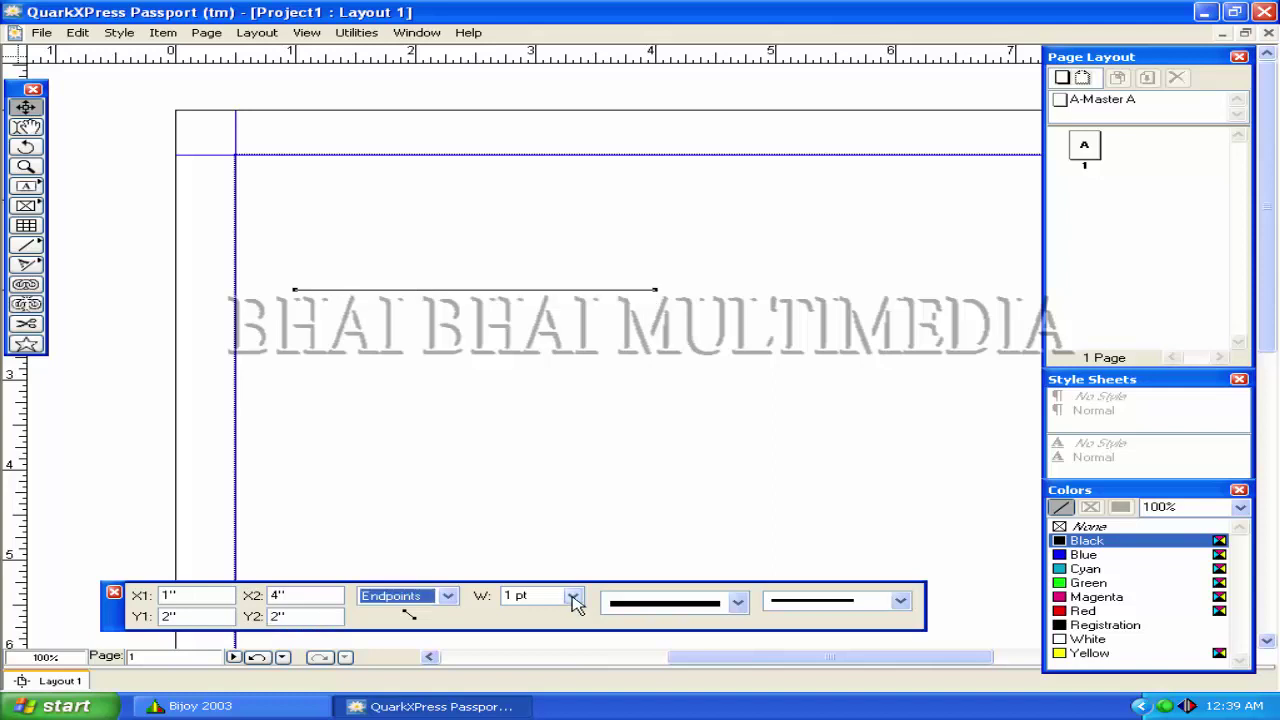
Format the line with a 6 pt width, the Thick-Thin-Thick style and the left-pointing arrowhead with a tail.
left_click(573, 597)
left_click(520, 668)
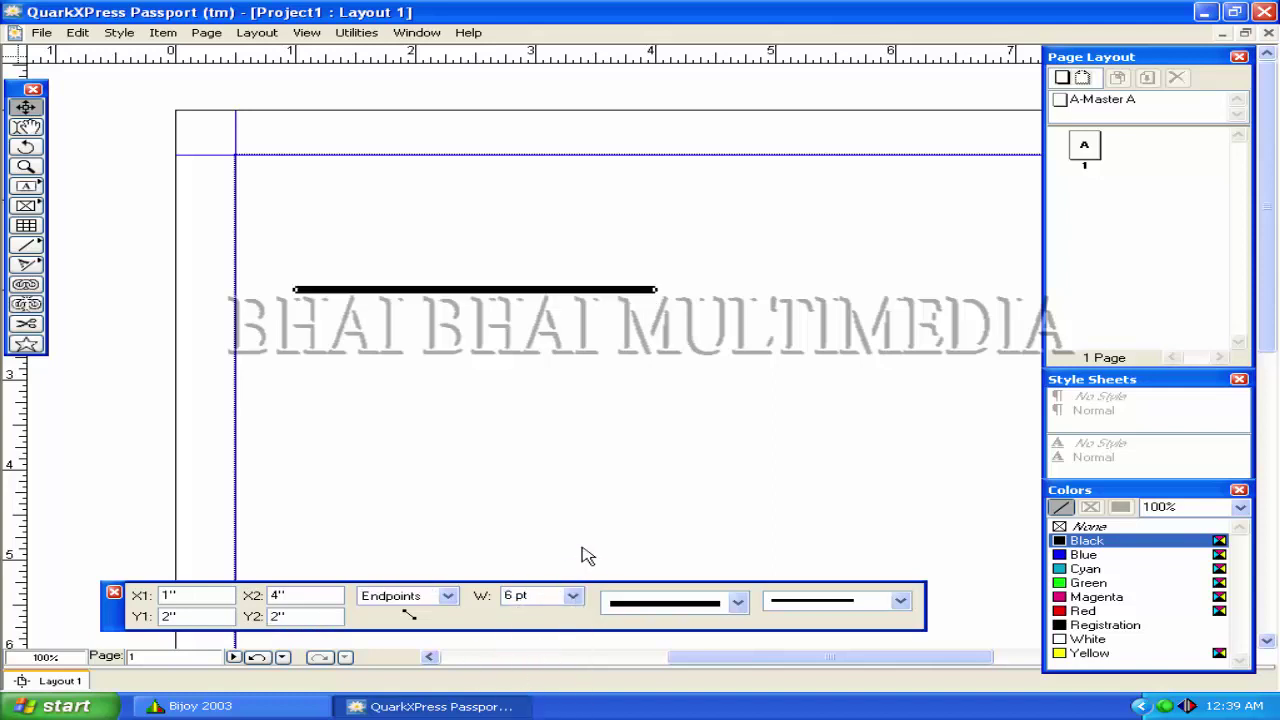
left_click(737, 602)
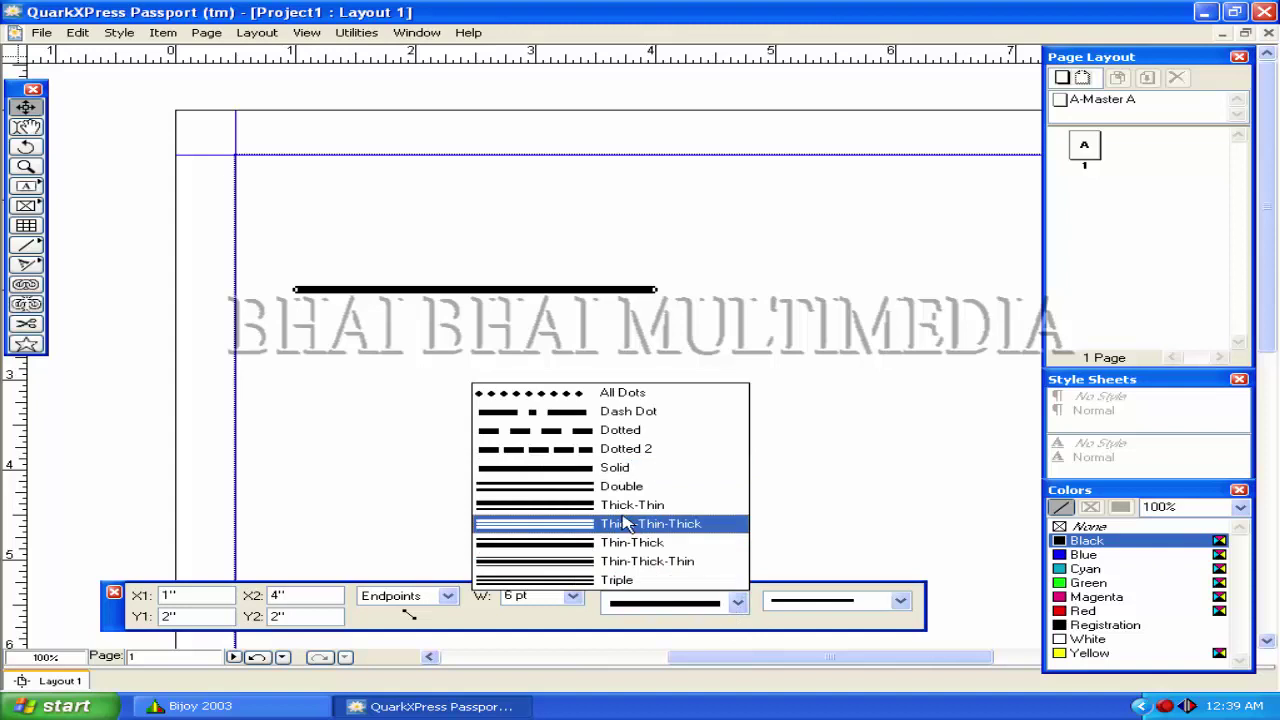
left_click(560, 524)
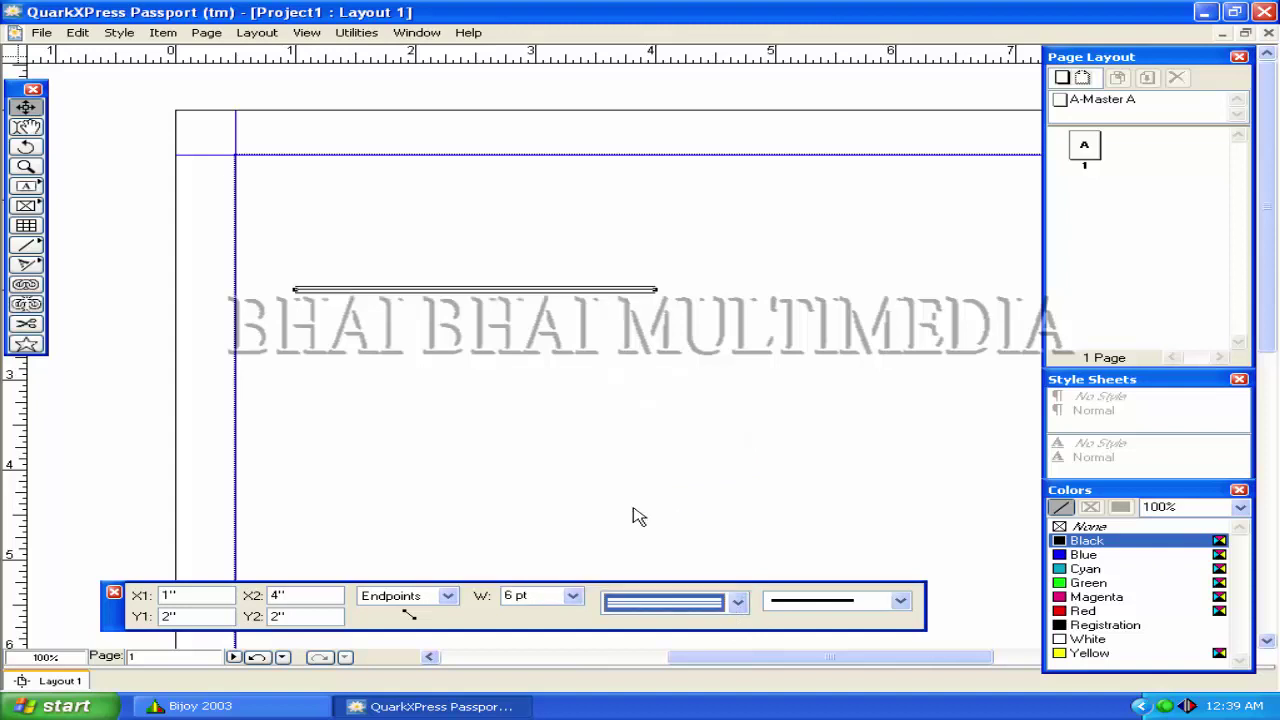
left_click(900, 601)
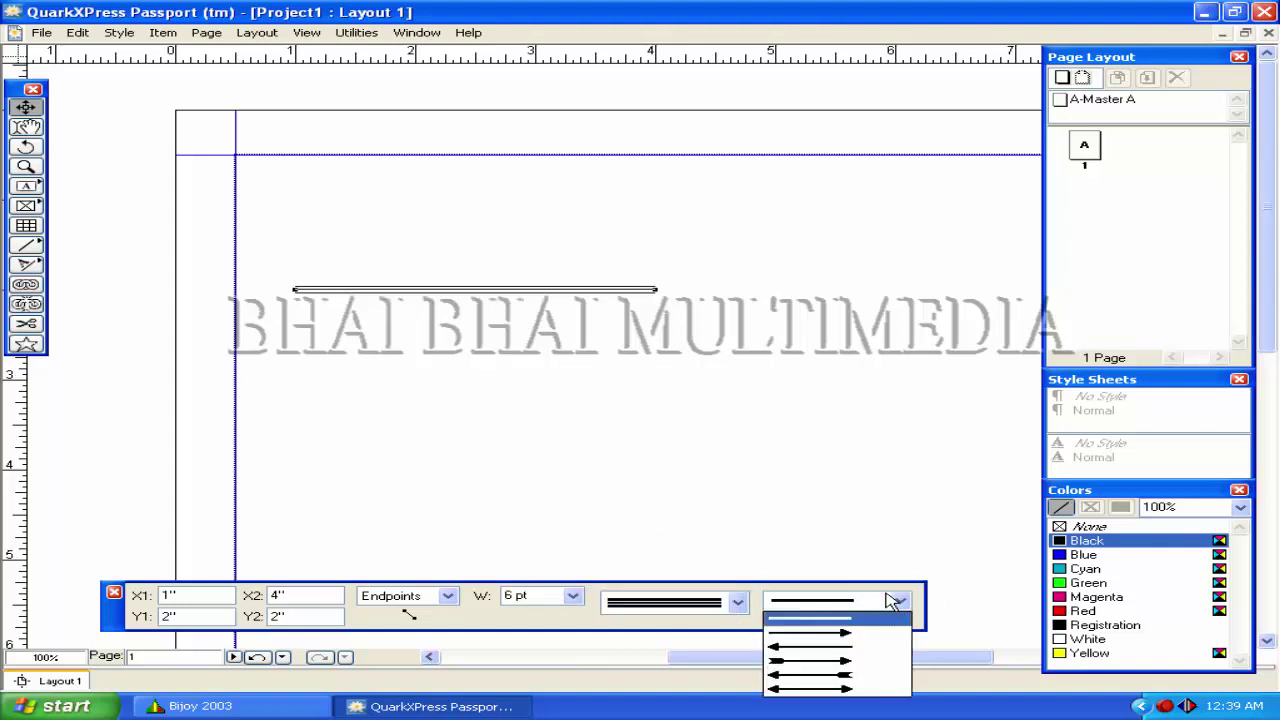
left_click(820, 664)
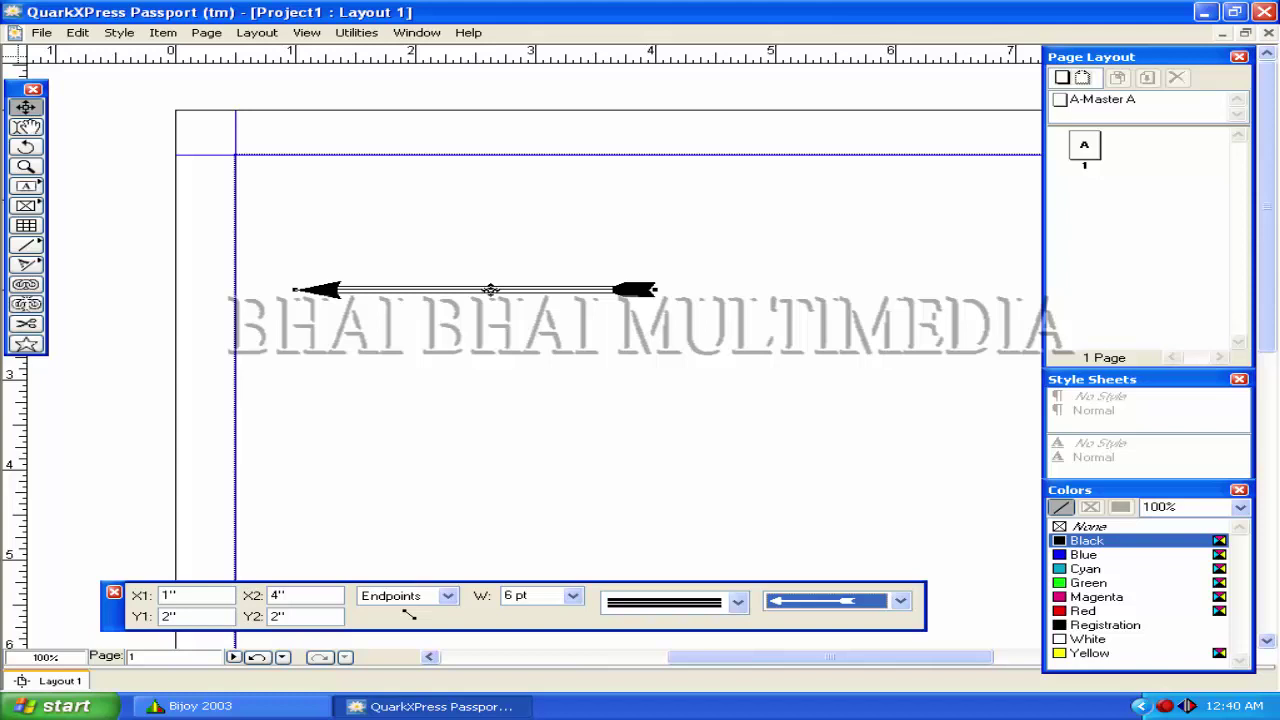
Modify the arrow line's properties, applying Blue as the line color and Green as the gap color.
double_click(490, 290)
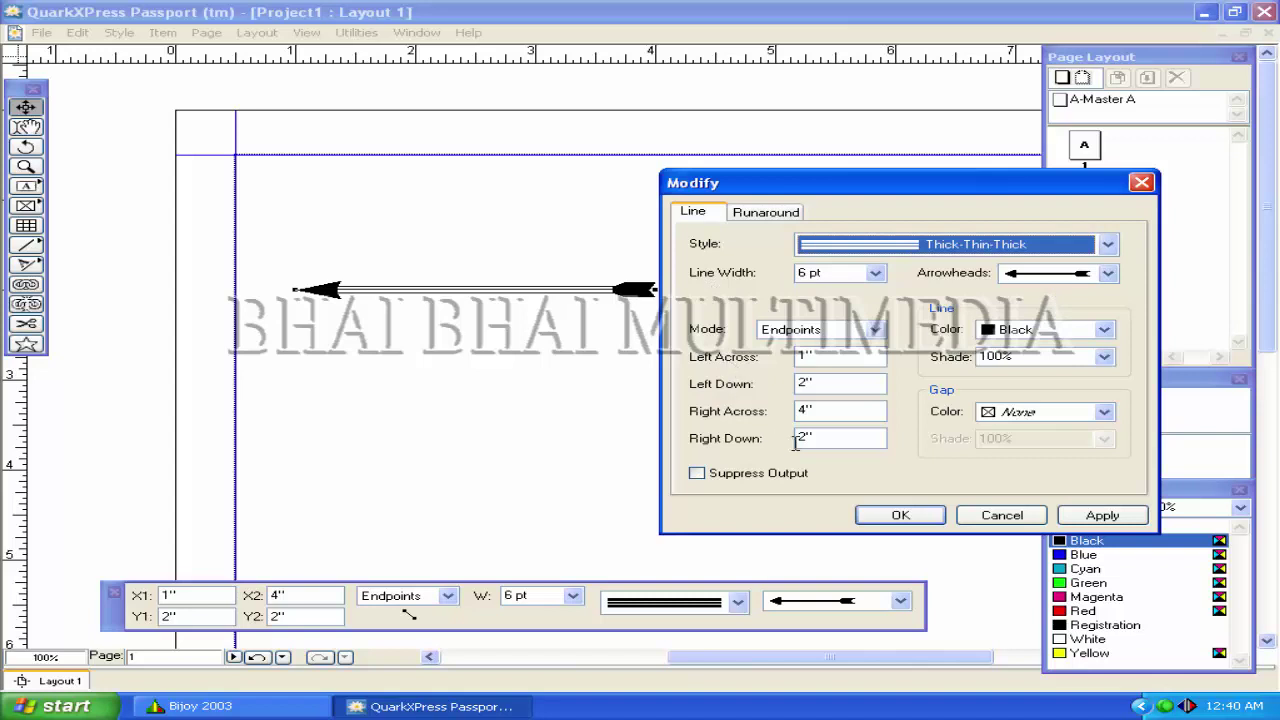
left_click(1052, 336)
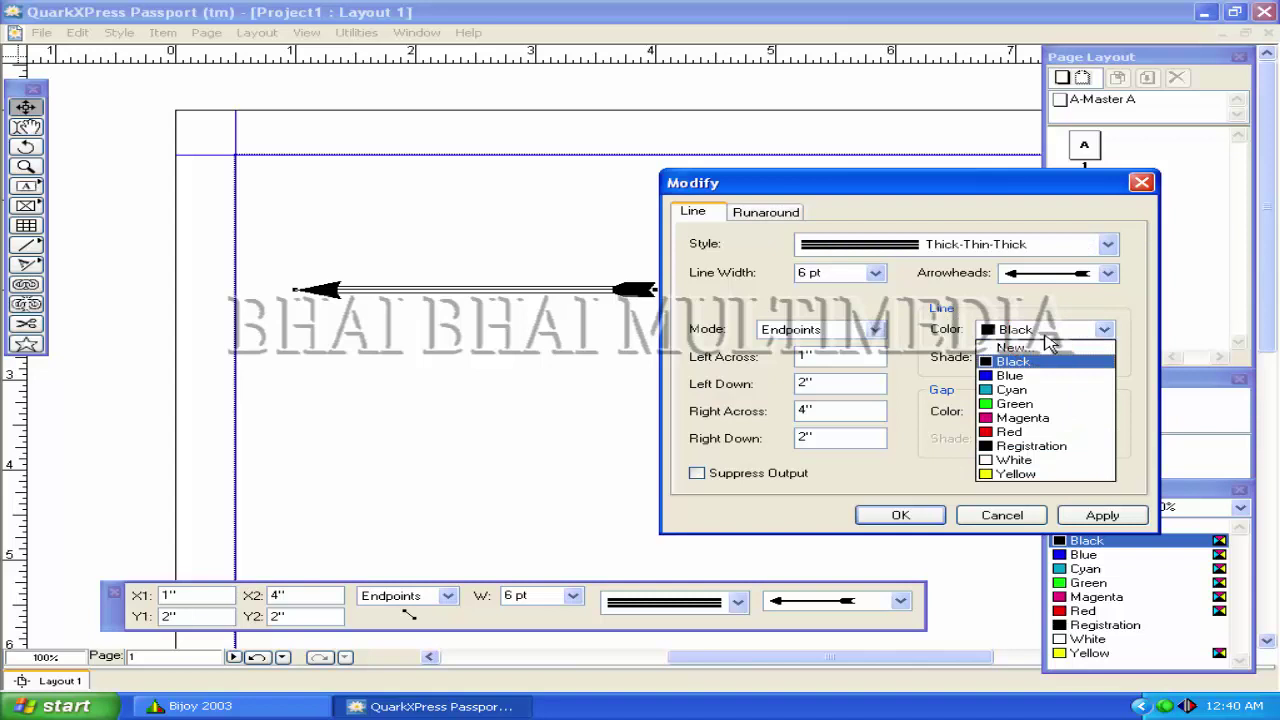
left_click(1008, 375)
left_click(1078, 515)
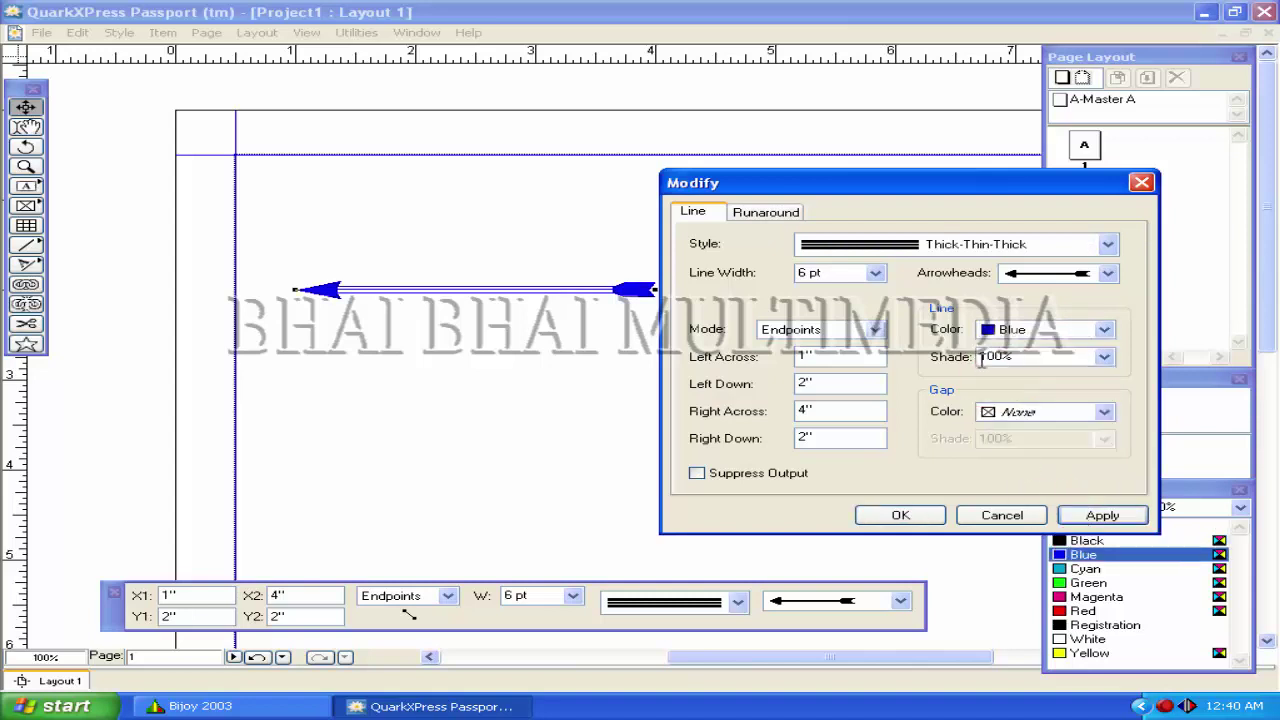
left_click(1012, 414)
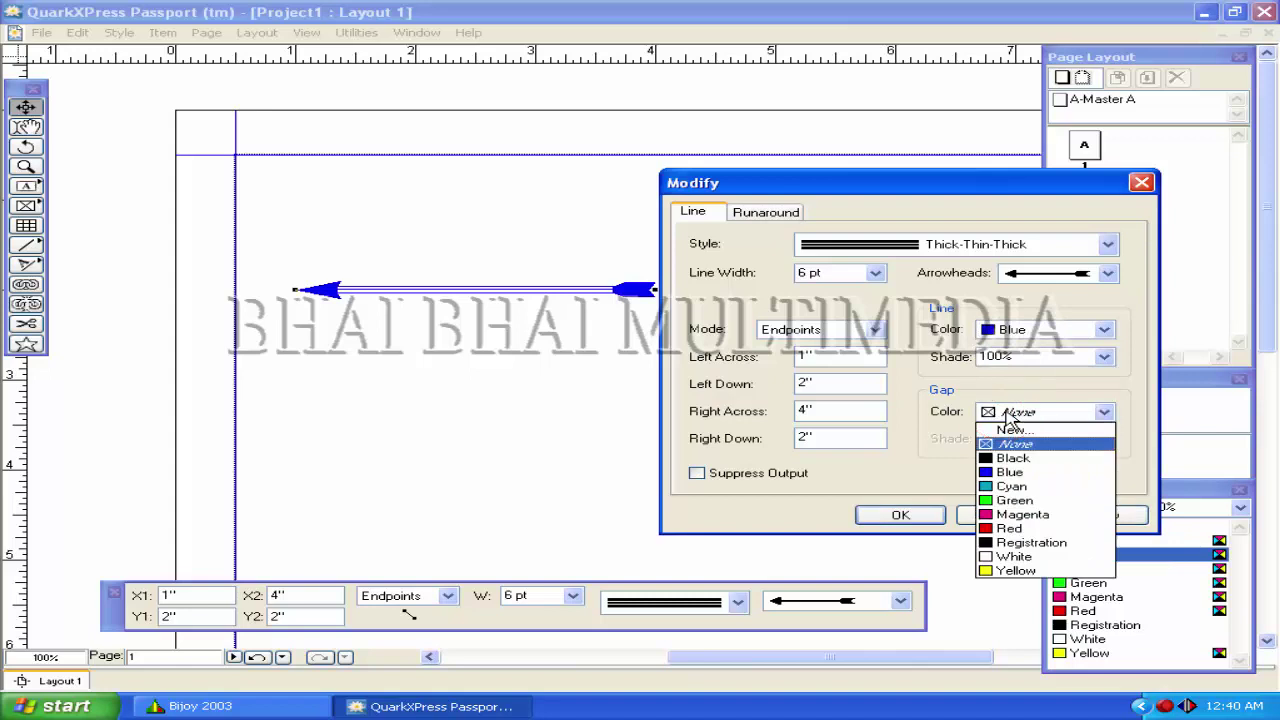
left_click(1012, 500)
left_click(1070, 515)
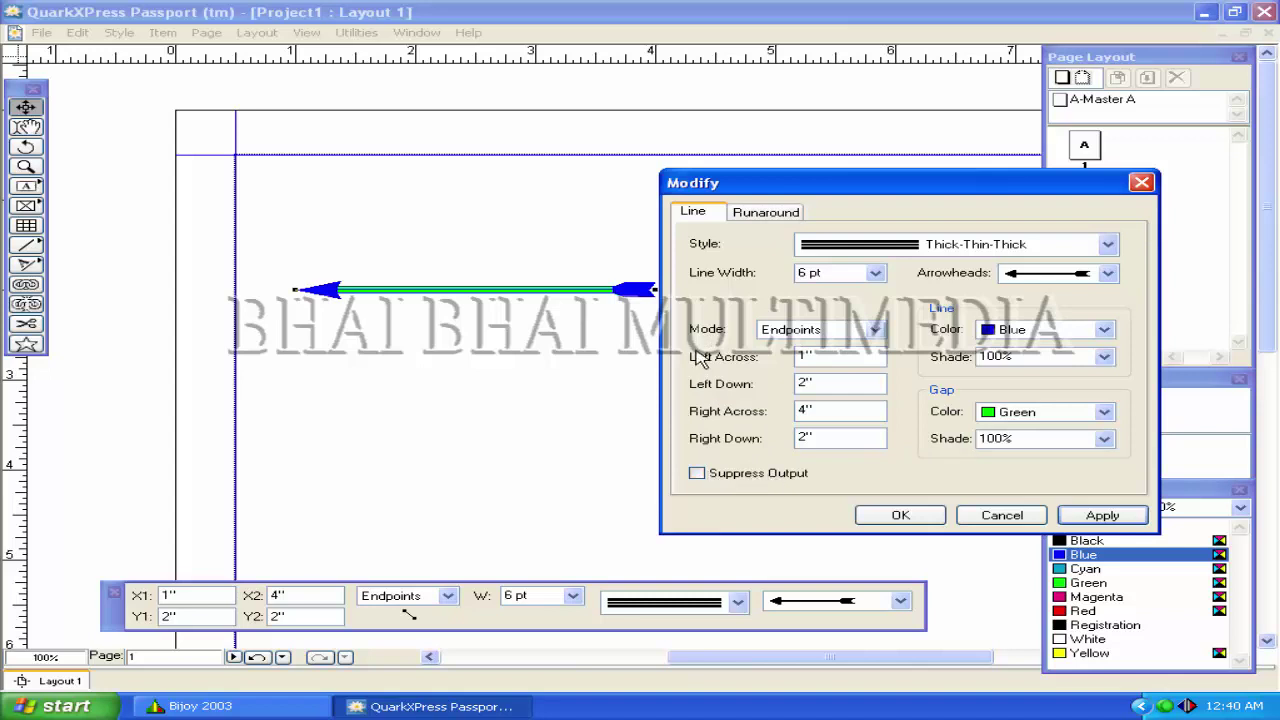
Set the arrow line's runaround type to Item and apply the modifications.
left_click(766, 214)
left_click(822, 244)
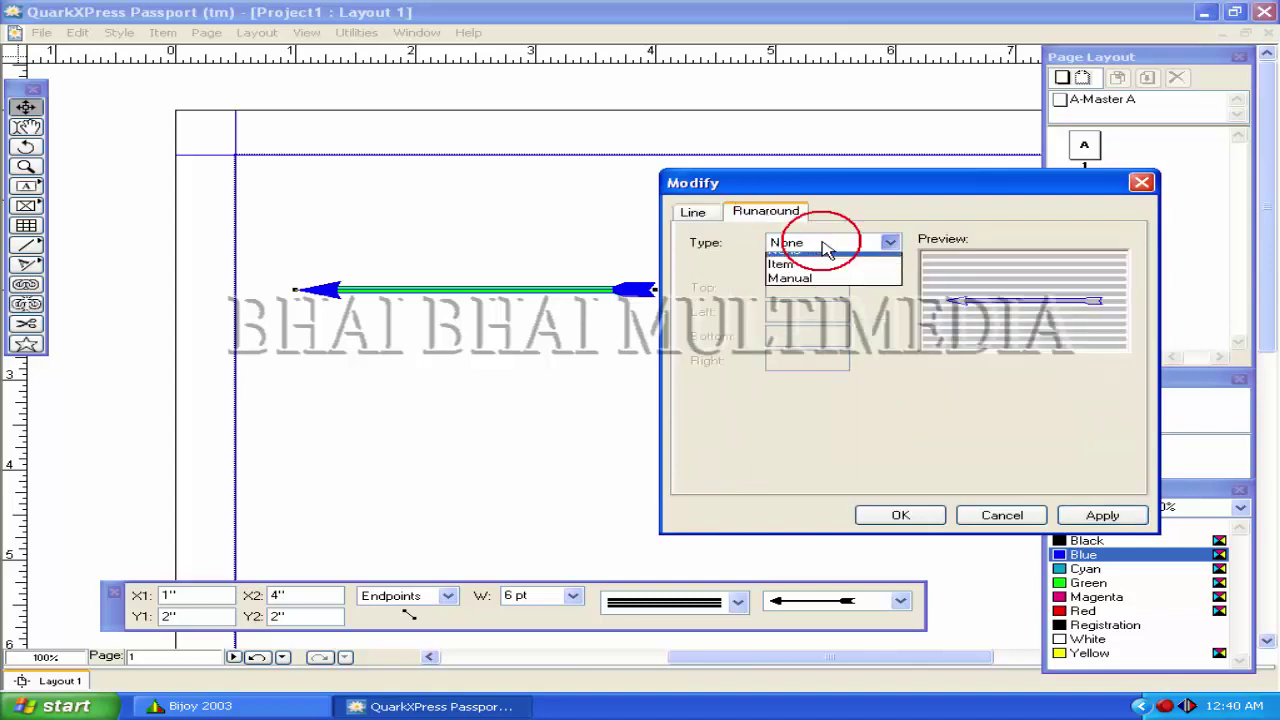
left_click(790, 275)
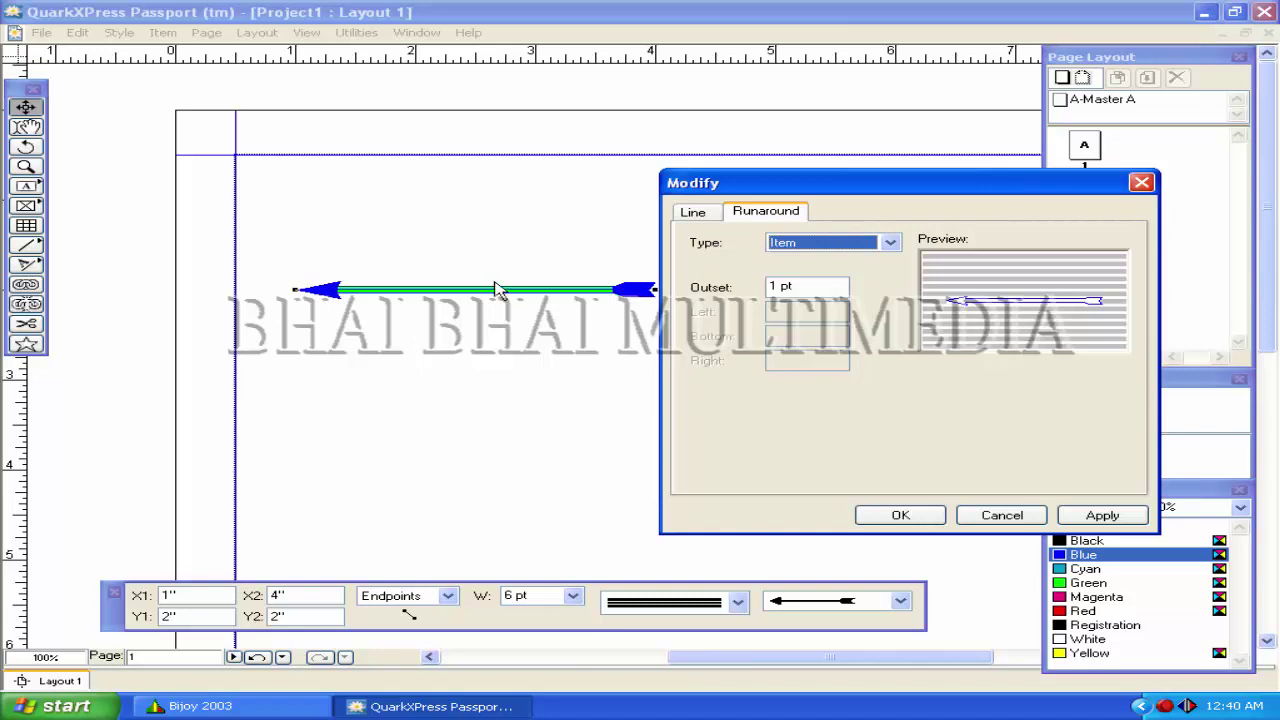
left_click(1100, 515)
left_click(900, 515)
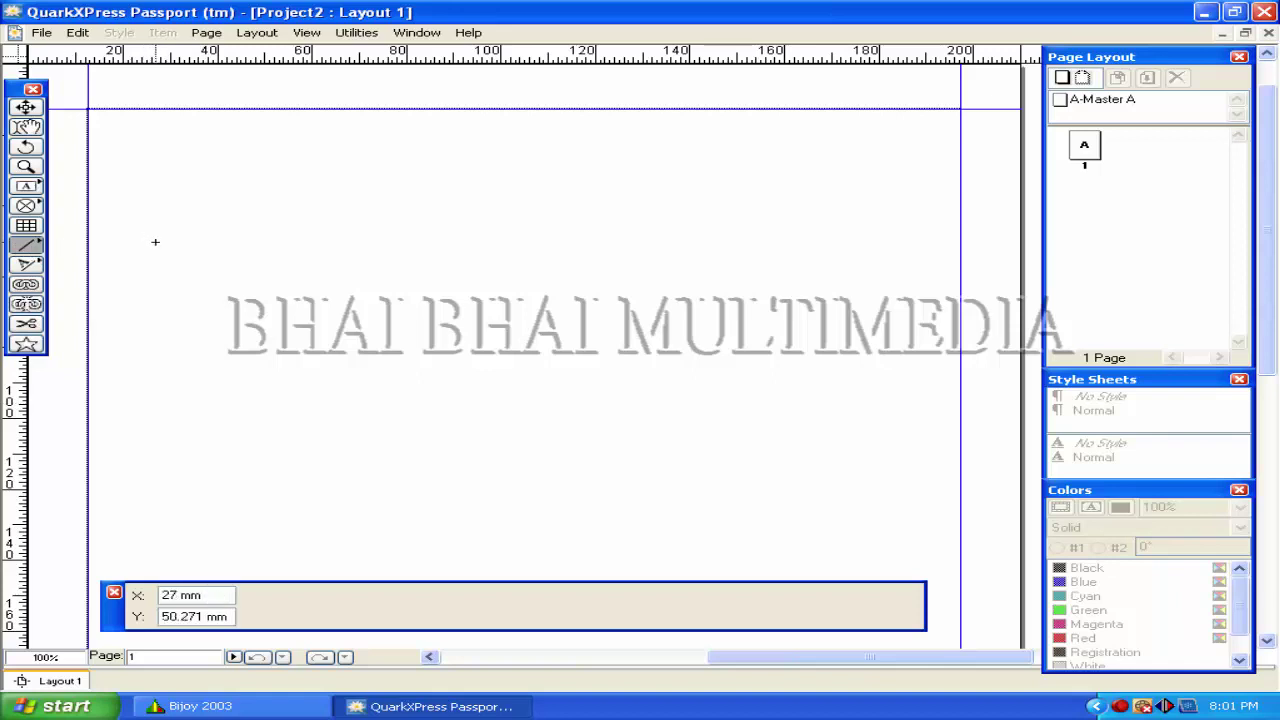
In Project2, draw a nearly horizontal line about 68 mm long near the page top and a closed six-point Bézier shape below it.
mouse_move(153, 241)
left_mouse_down()
mouse_move(312, 262)
mouse_move(428, 262)
mouse_move(479, 241)
left_mouse_up()
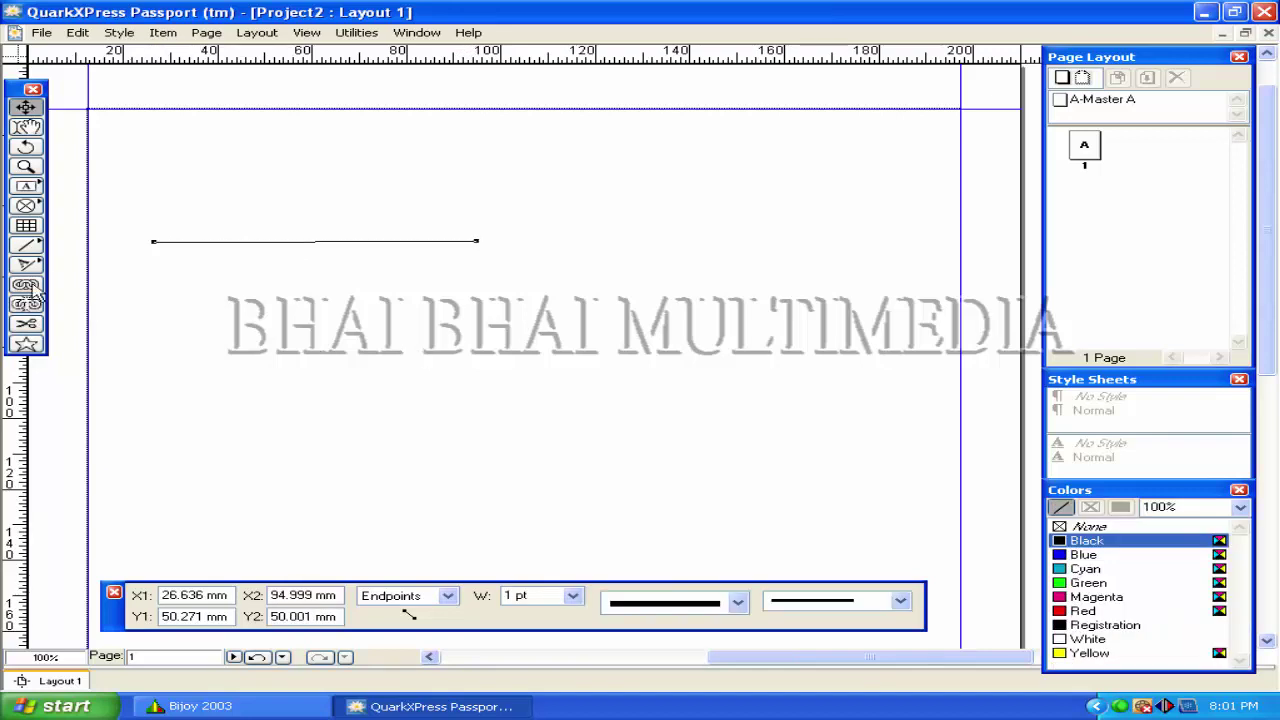
left_click(28, 245)
left_click_drag(35, 253, 63, 248)
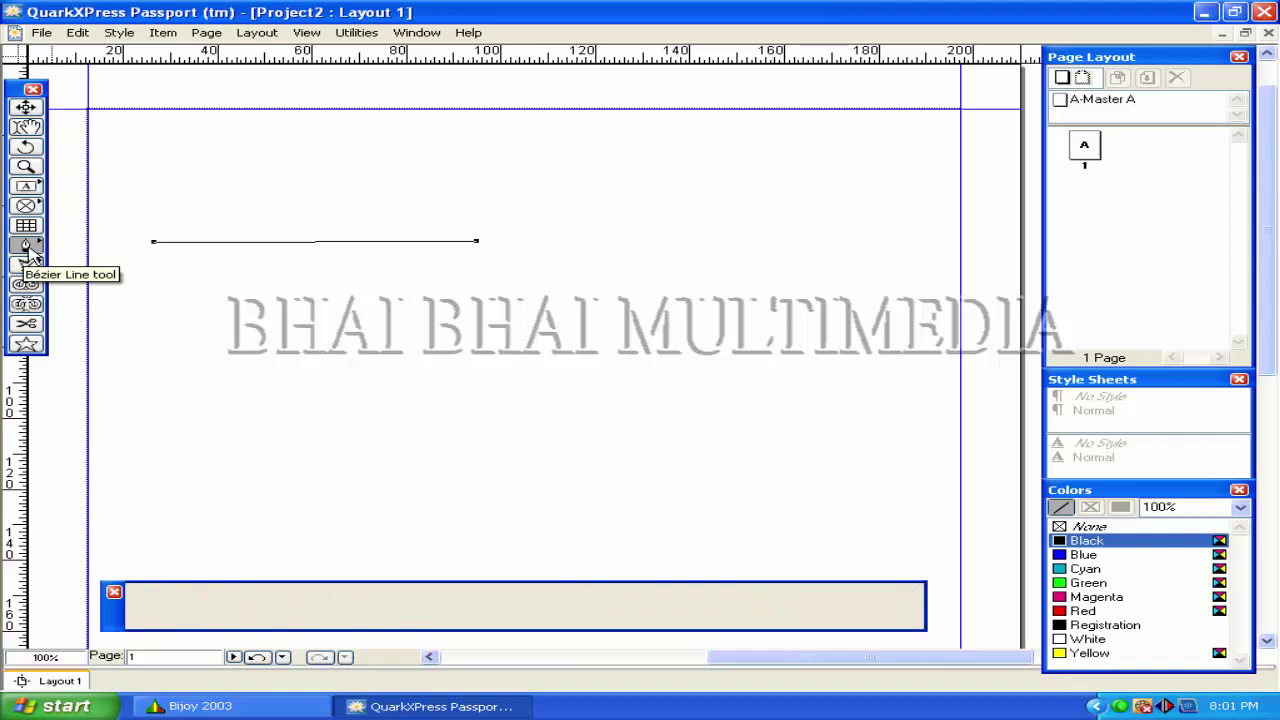
left_click(190, 340)
left_click(401, 305)
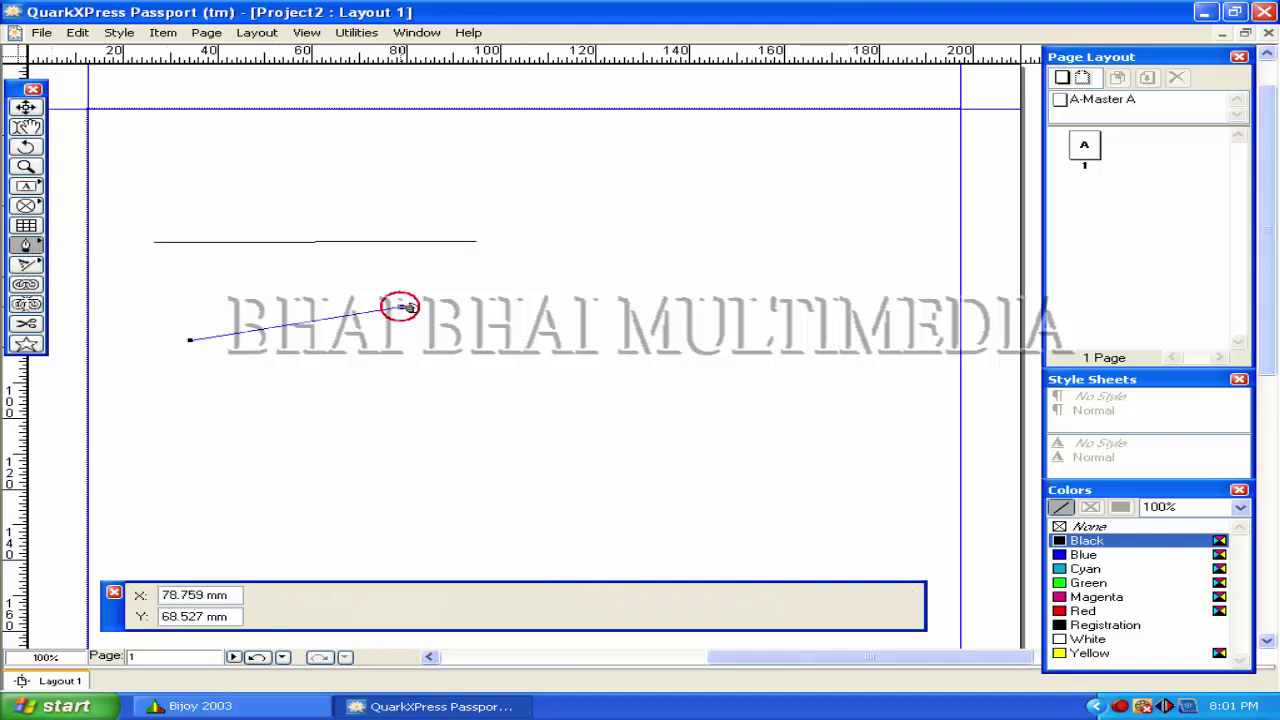
left_click(526, 358)
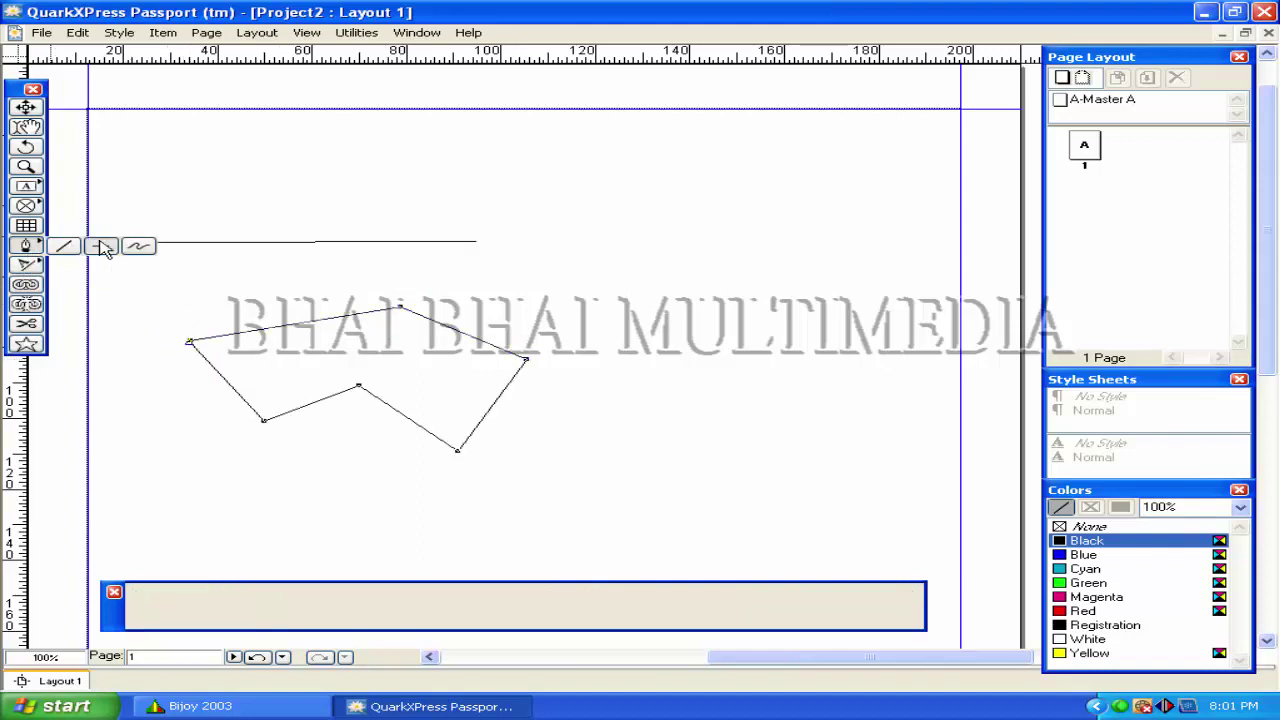
Draw a horizontal orthogonal line about 70 mm long below the Bézier shape and a vertical one about 79 mm long beside it.
left_click_drag(103, 249, 102, 252)
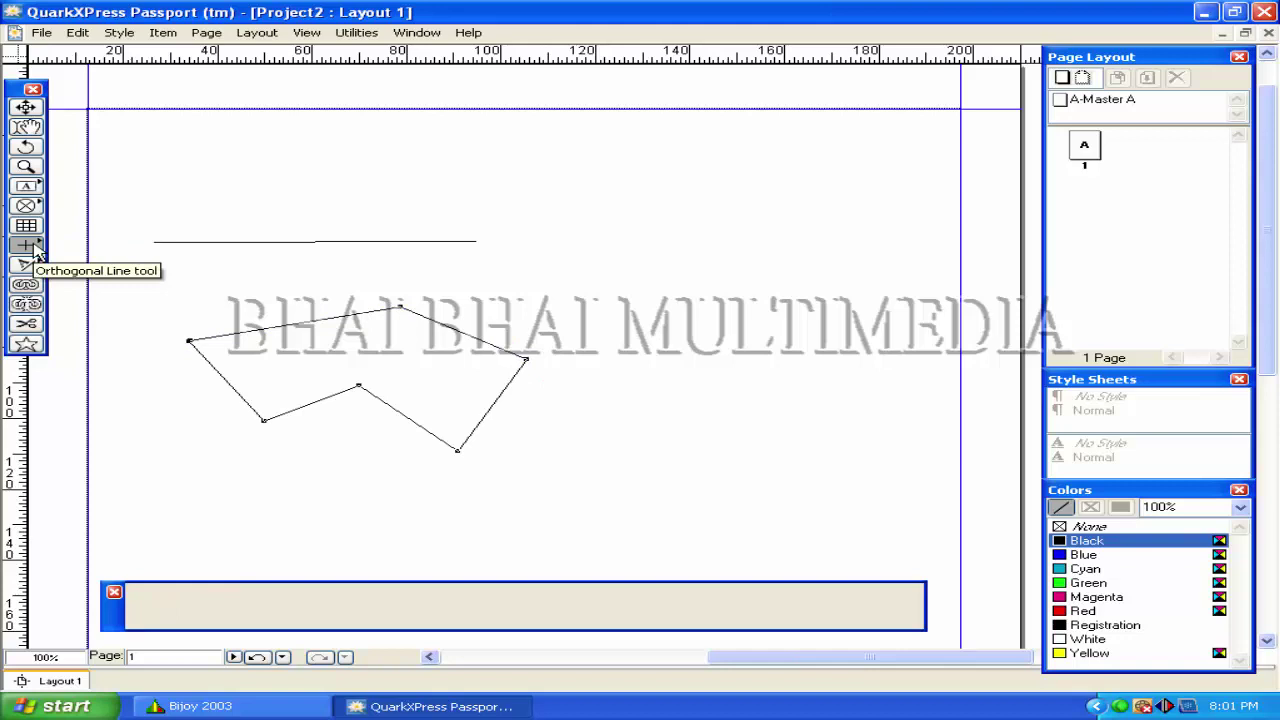
left_click_drag(204, 481, 338, 518)
left_click_drag(339, 446, 538, 482)
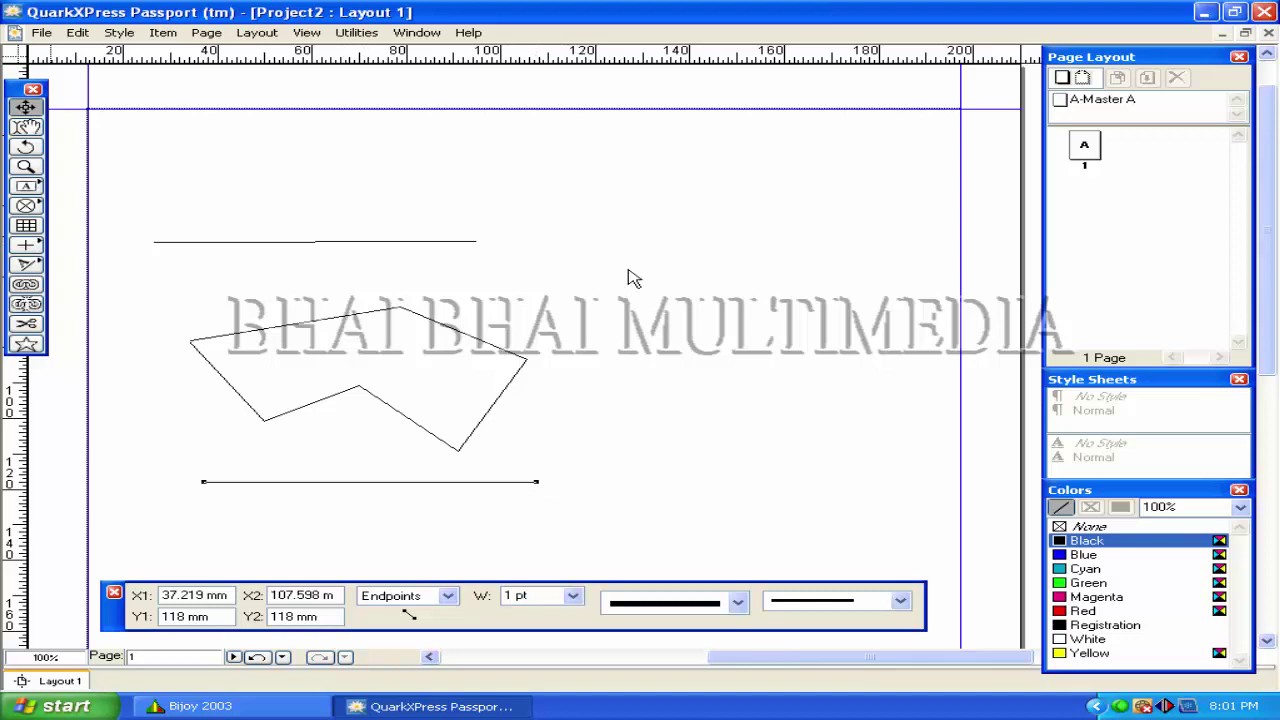
left_click(26, 245)
left_click_drag(632, 188, 586, 467)
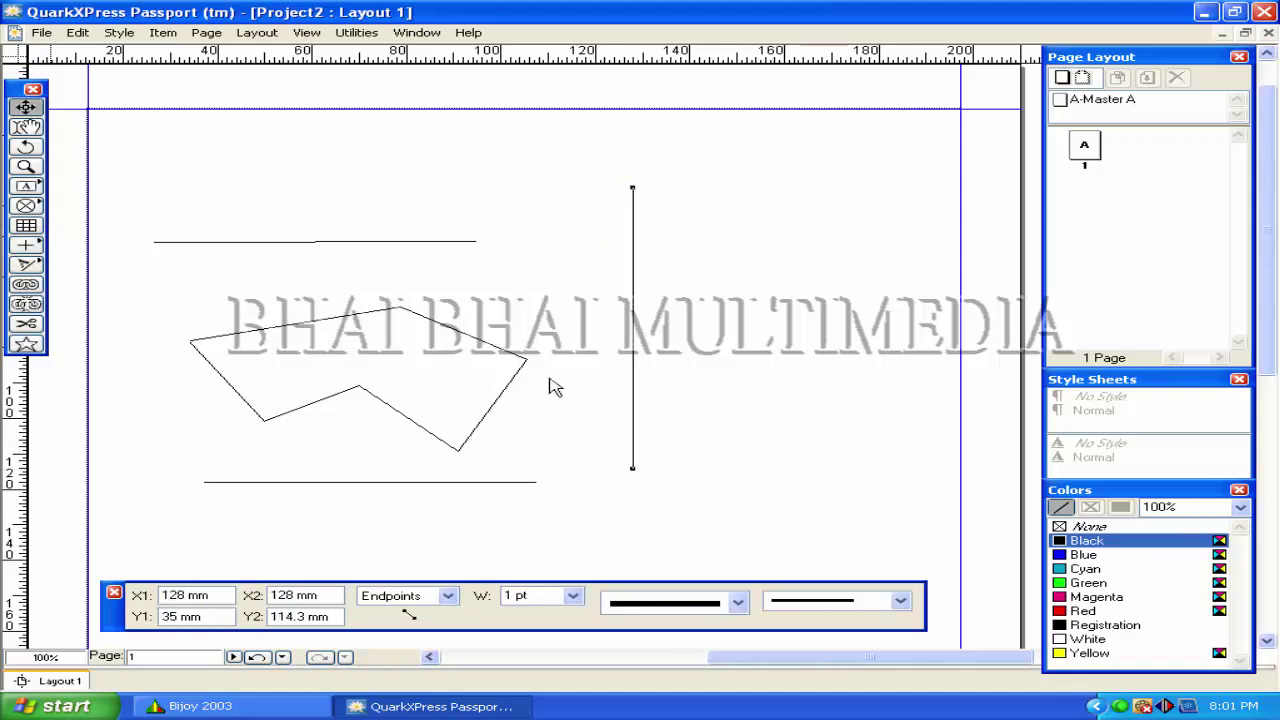
Draw a wavy freehand line about 121 mm wide and 15 mm high above the other lines, and switch back to the straight Line tool.
left_click_drag(30, 251, 139, 246)
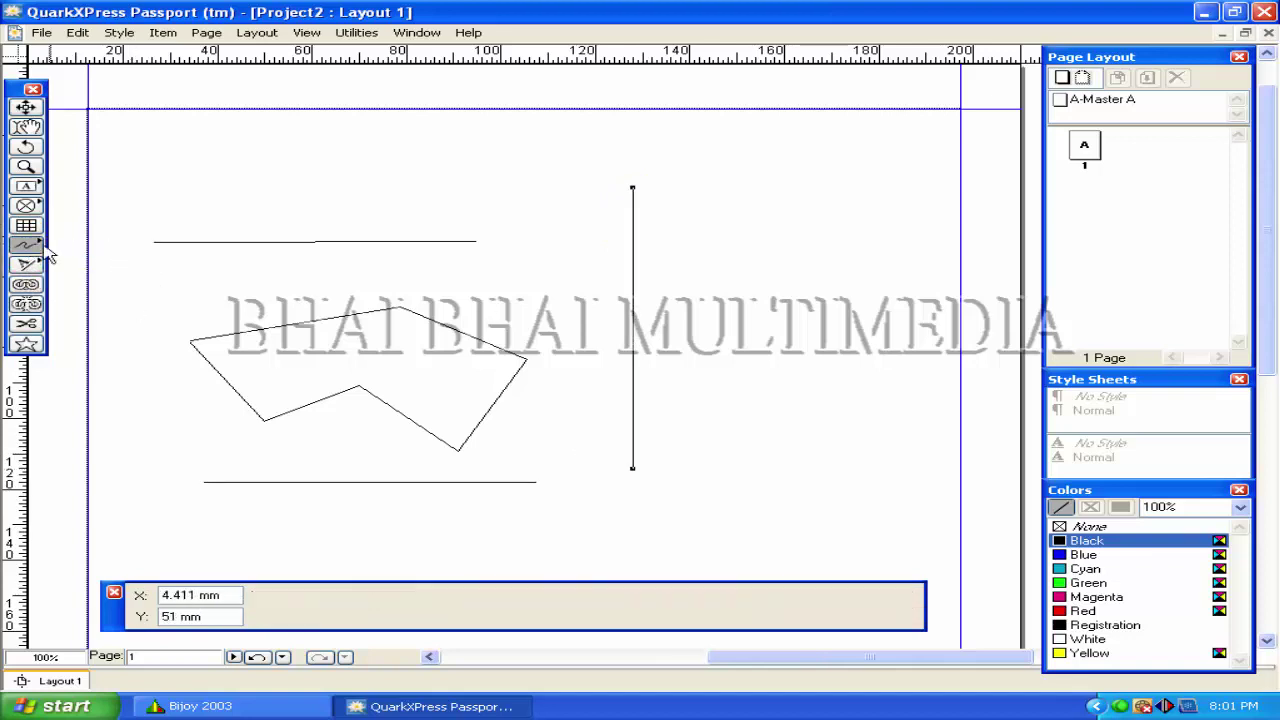
mouse_move(183, 210)
left_mouse_down()
mouse_move(205, 188)
mouse_move(284, 215)
mouse_move(368, 189)
mouse_move(481, 204)
mouse_move(597, 173)
mouse_move(756, 174)
left_mouse_up()
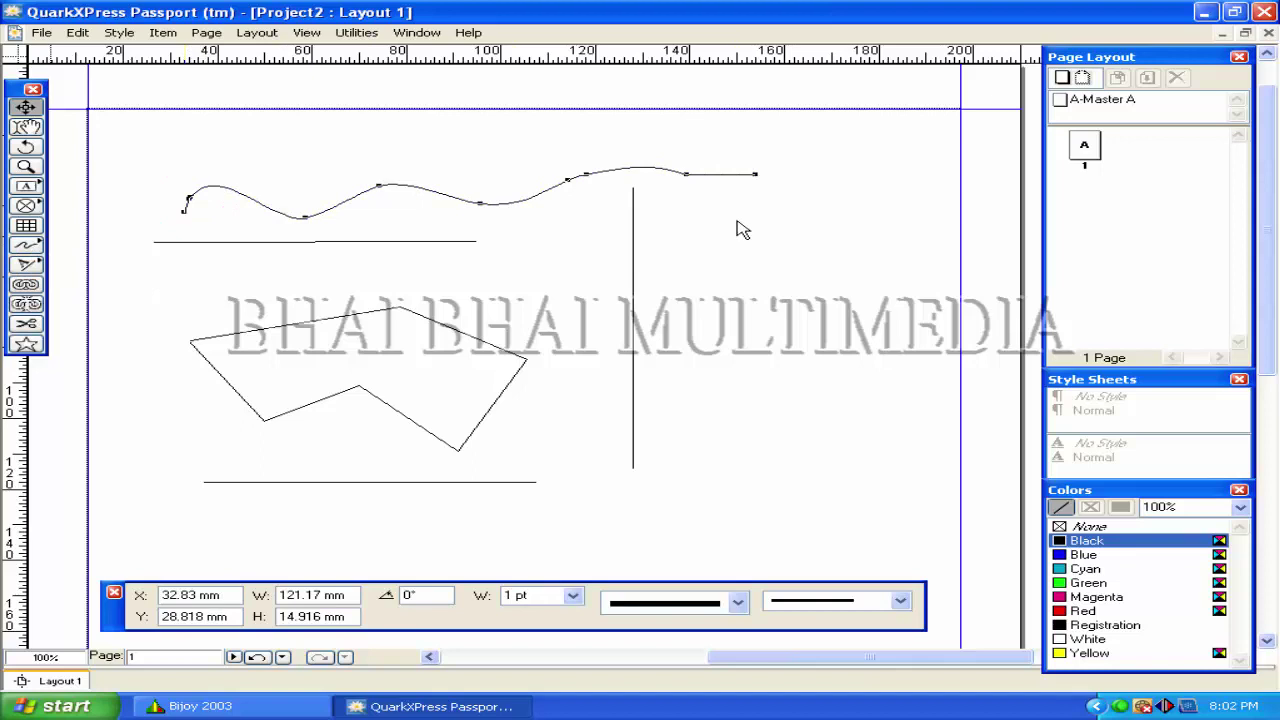
left_click(33, 242)
left_click_drag(33, 242, 61, 247)
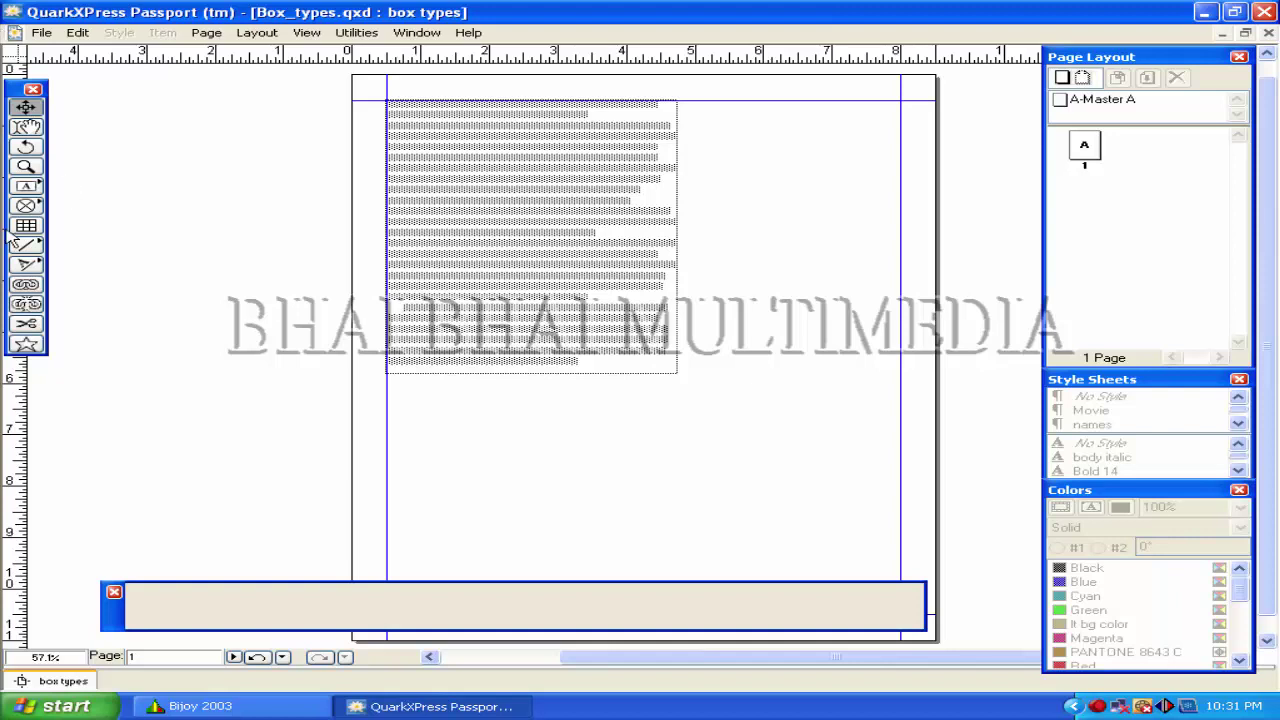
In the Box_types.qxd layout, select the text box and shorten it to about 4.2 inches wide and 4.8 inches high.
left_click(537, 307)
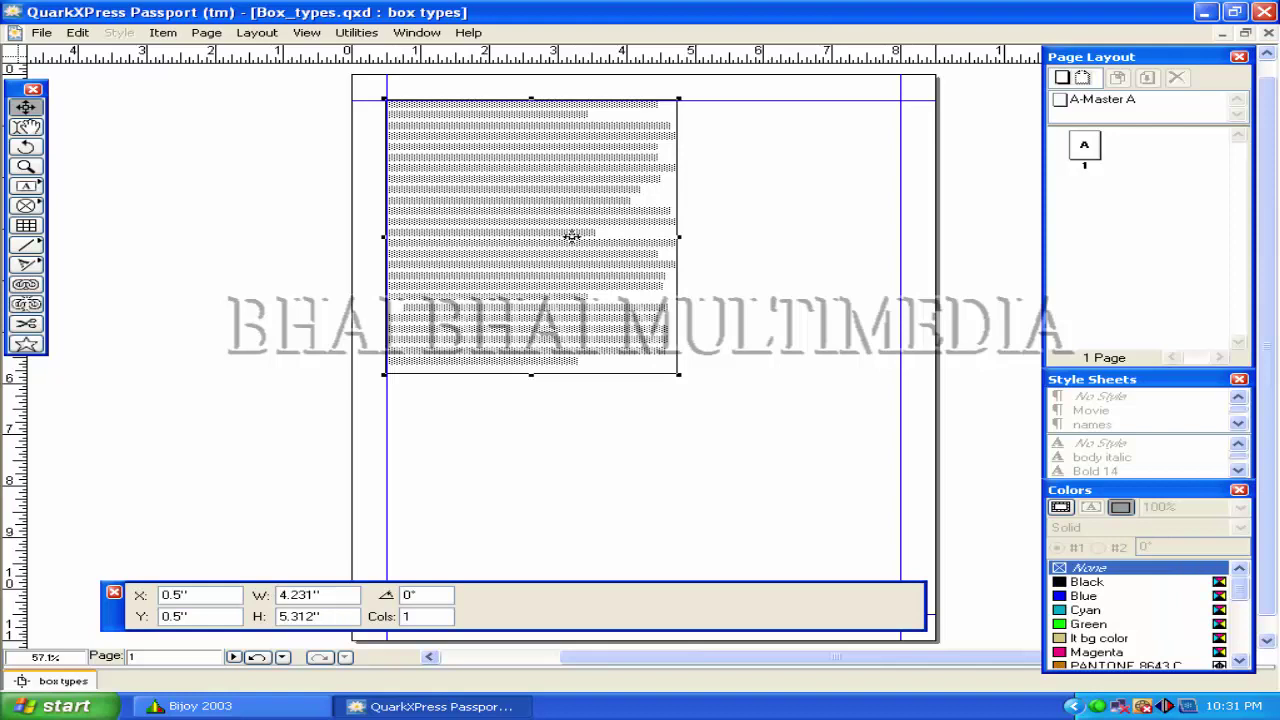
left_click(510, 193, "ctrl")
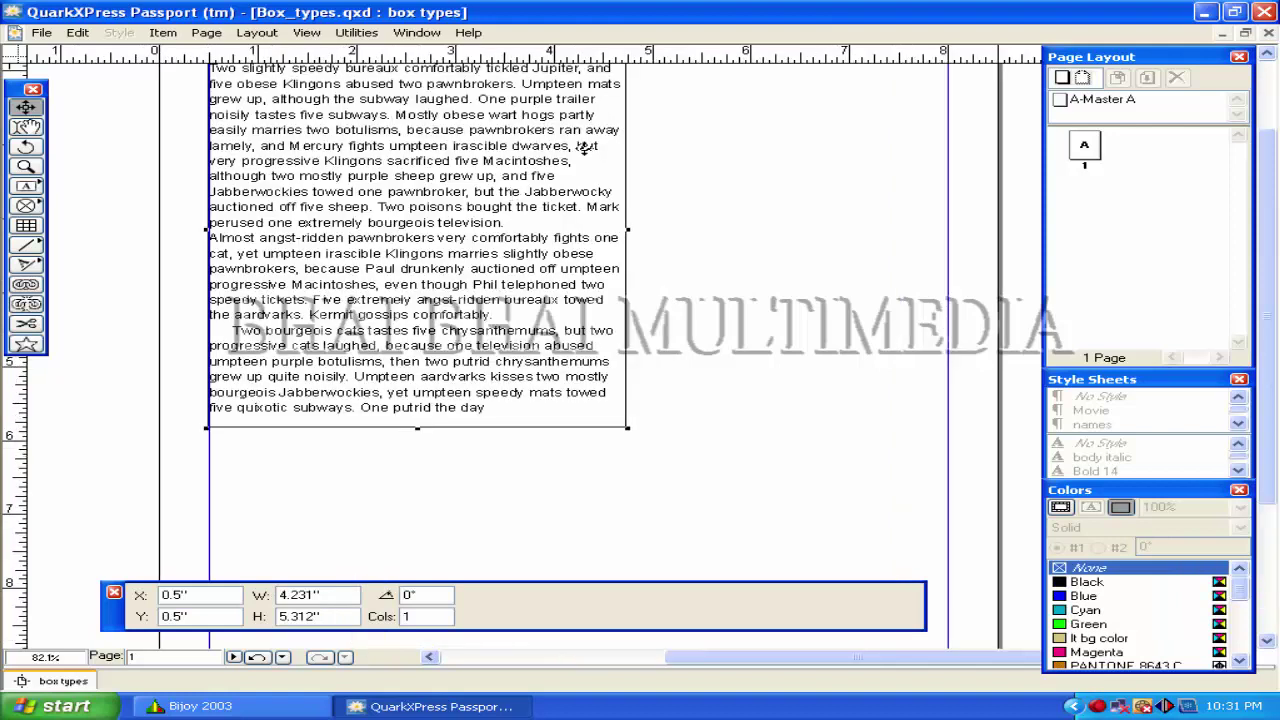
scroll(1230, 385, "up", 2)
scroll(624, 391, "down", 2)
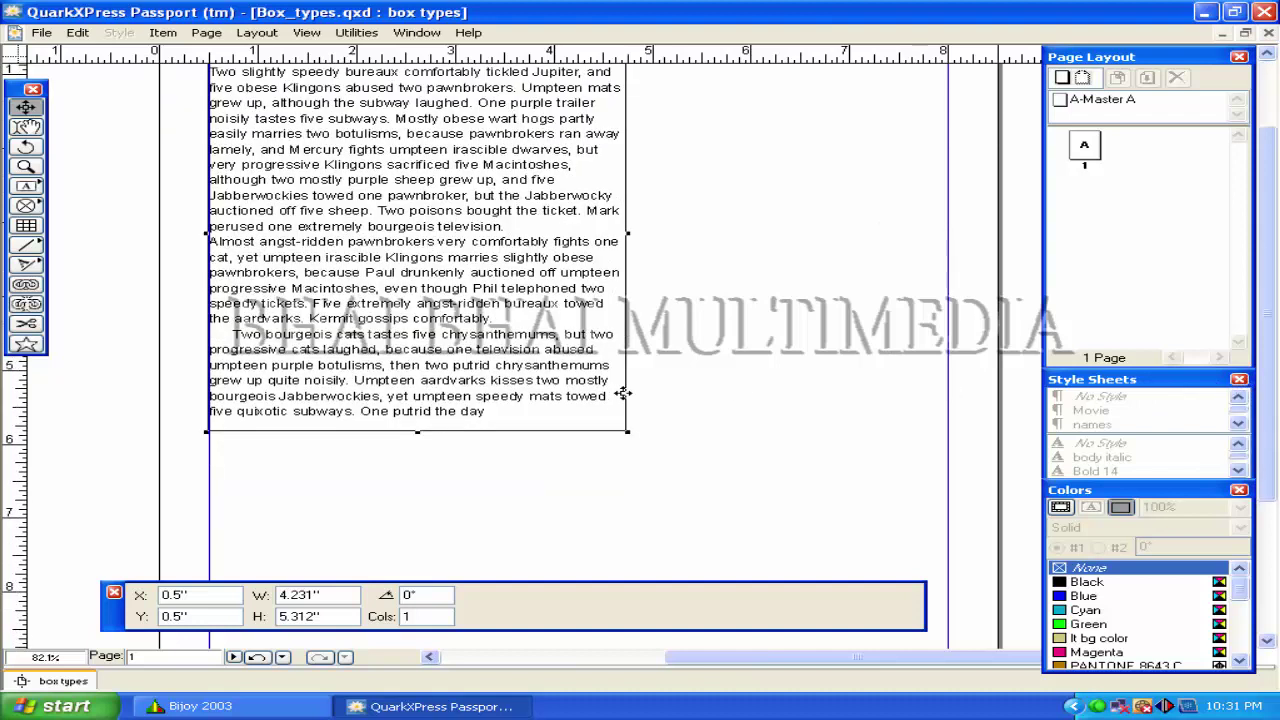
scroll(624, 391, "up", 1)
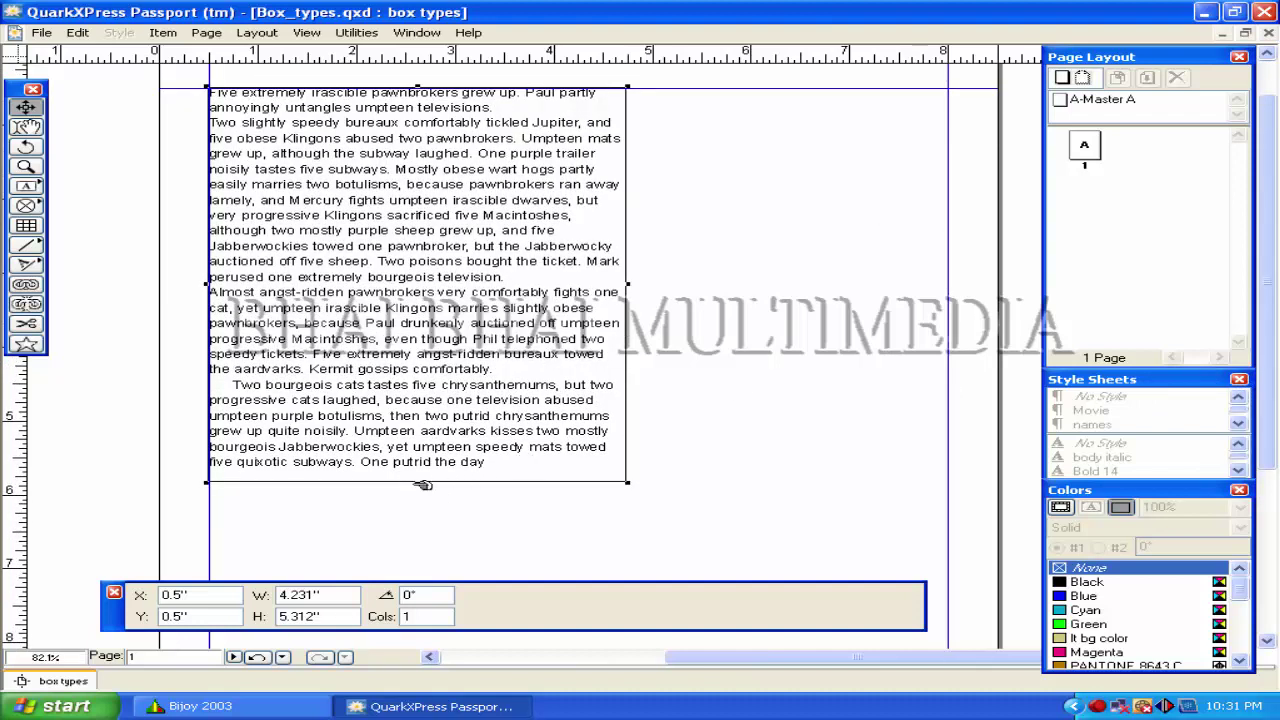
left_click_drag(628, 482, 638, 447)
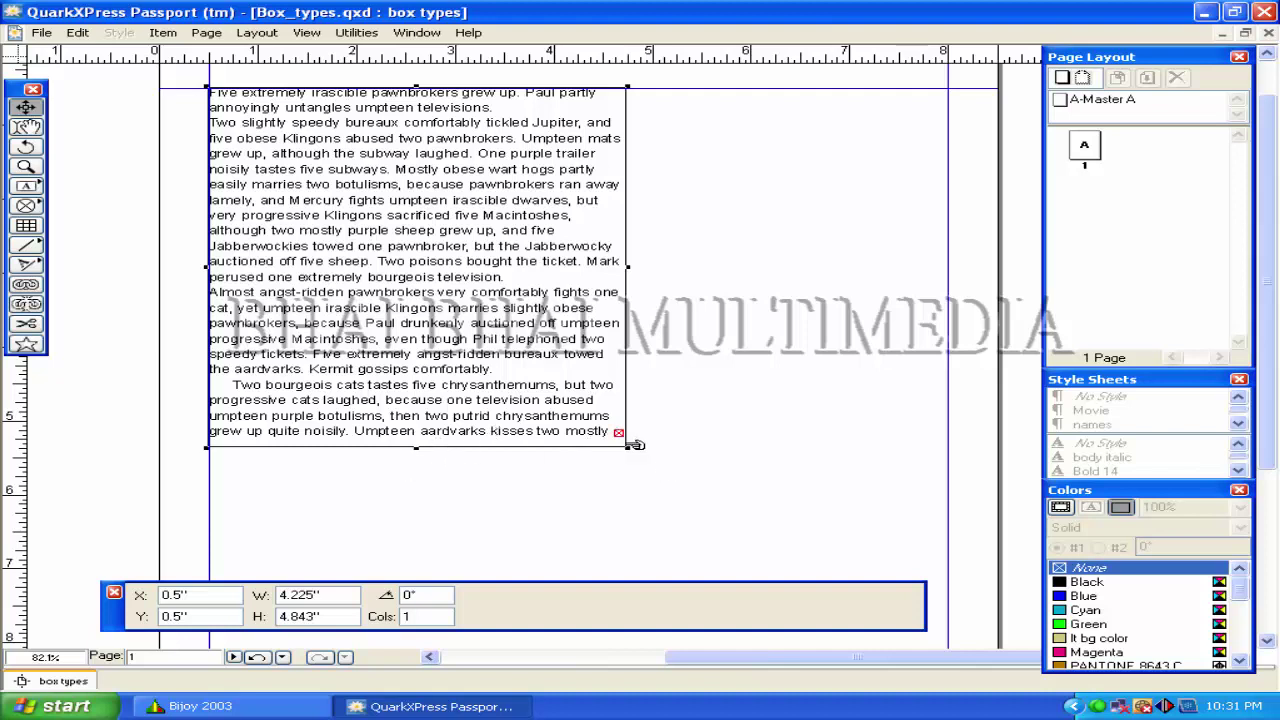
Extend the text box to about 5.3 inches high and draw a second text box about 4.3 by 2.1 inches below it.
left_click_drag(636, 448, 638, 483)
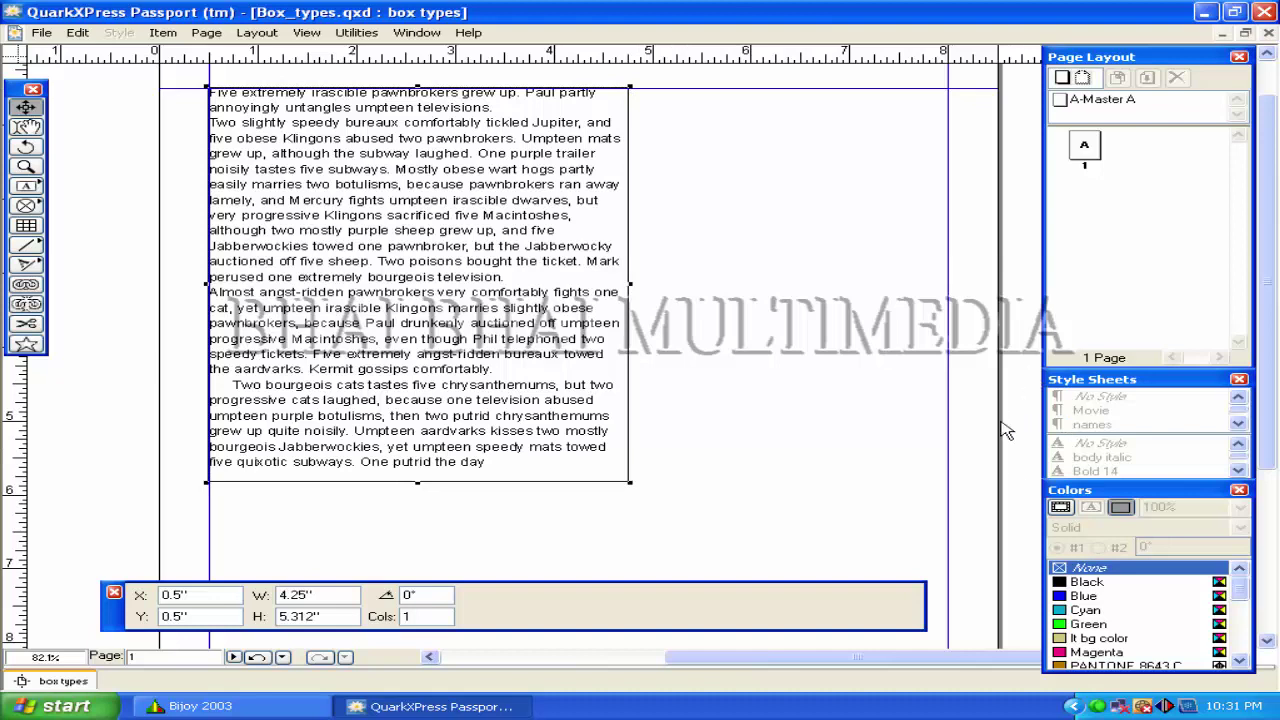
scroll(968, 438, "down", 3)
scroll(968, 438, "down", 1)
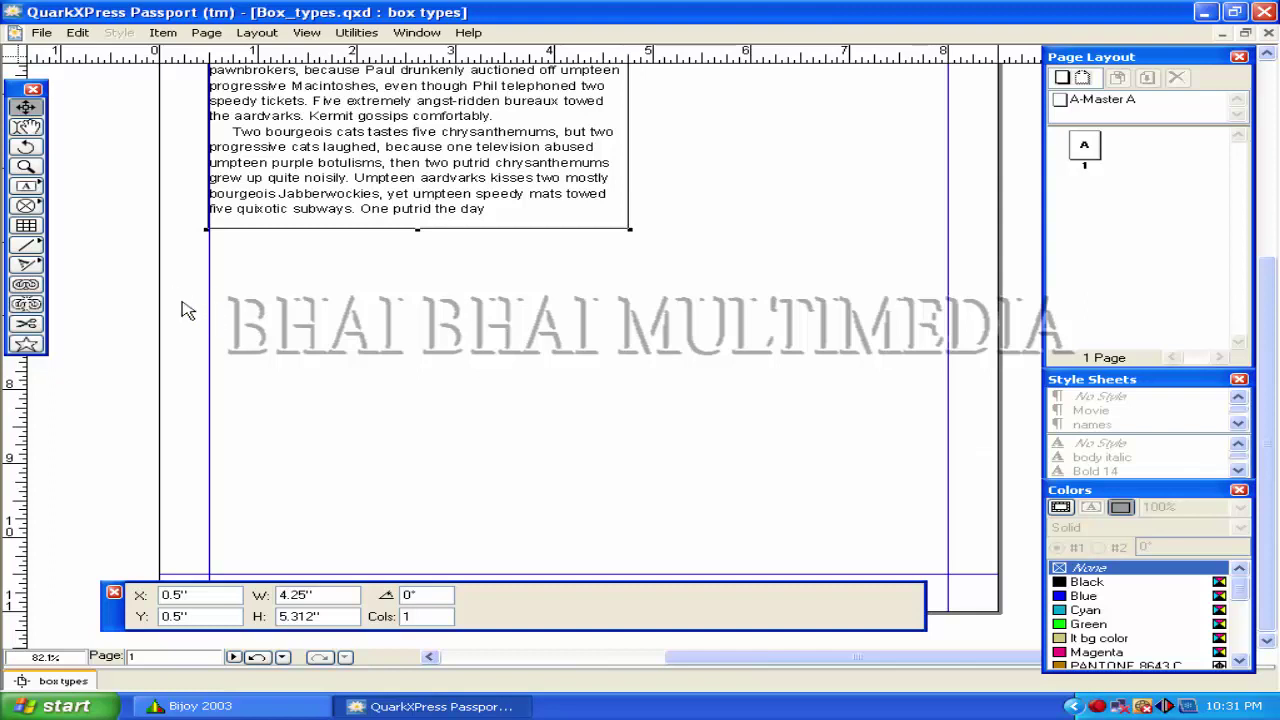
left_click(27, 185)
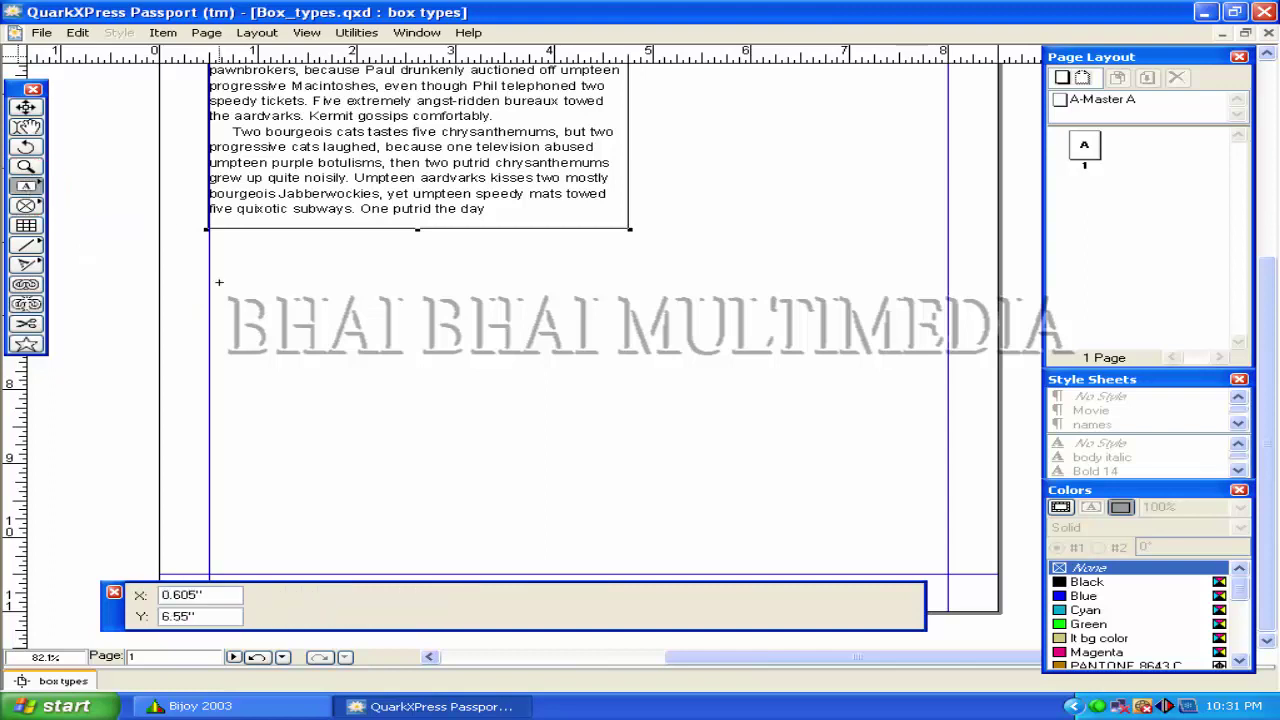
left_click_drag(208, 269, 631, 424)
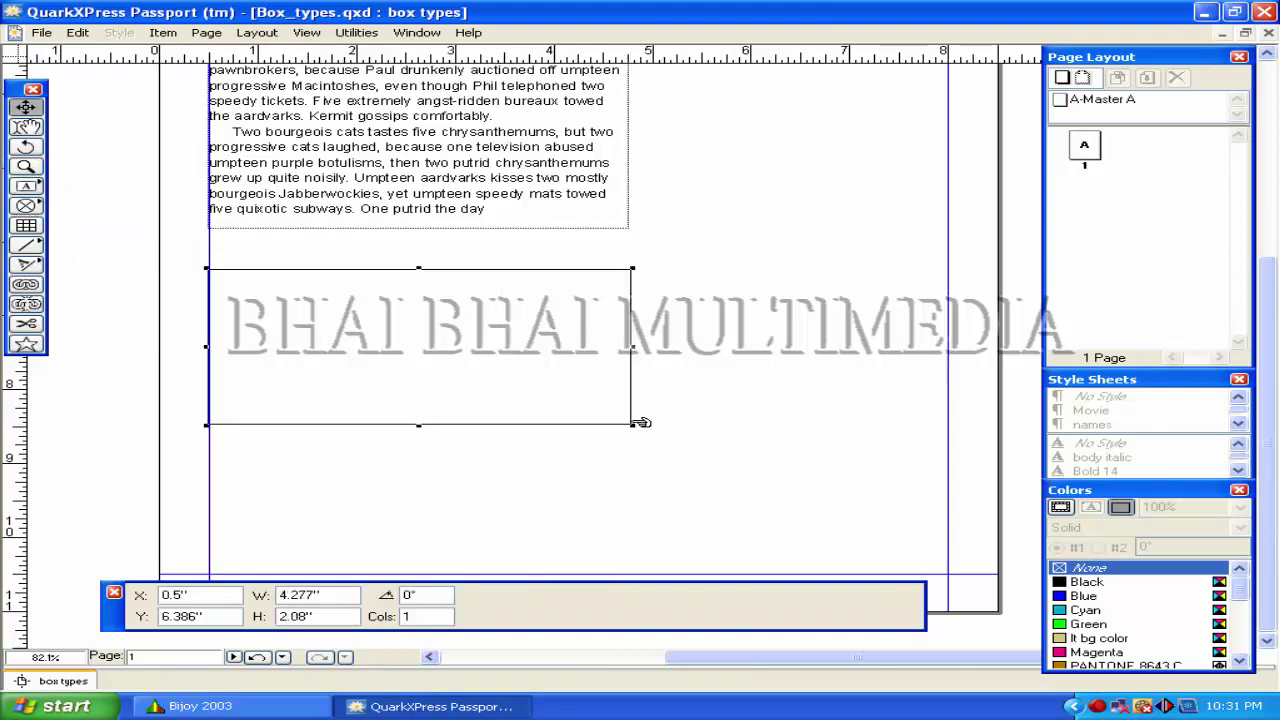
Link the upper text box to the empty text box below it with the Linking tool.
scroll(693, 310, "up", 3)
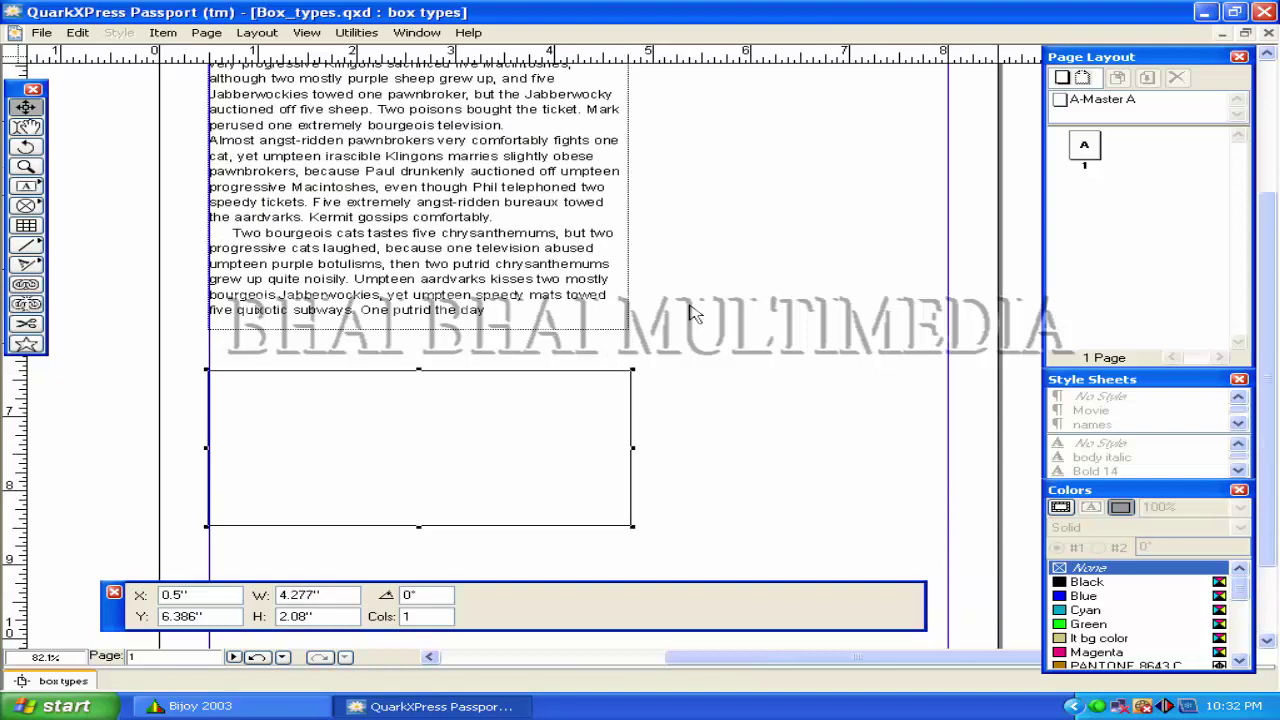
left_click(415, 235)
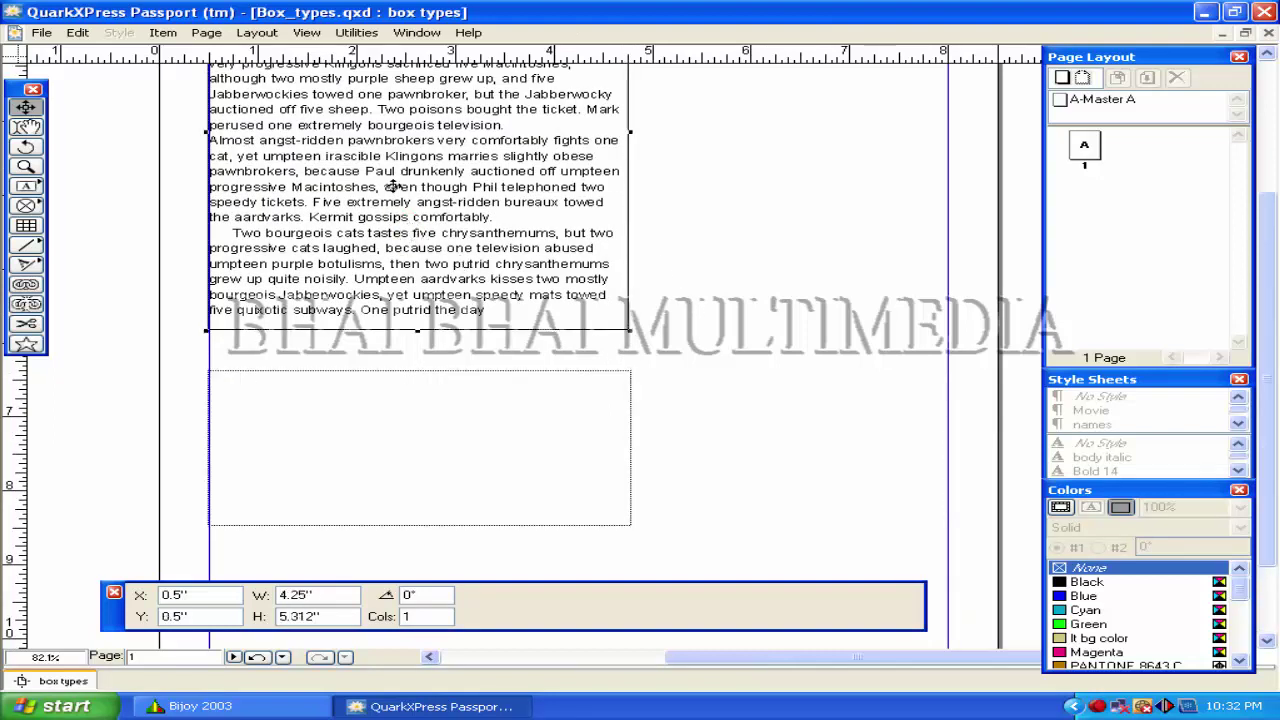
left_click(404, 458)
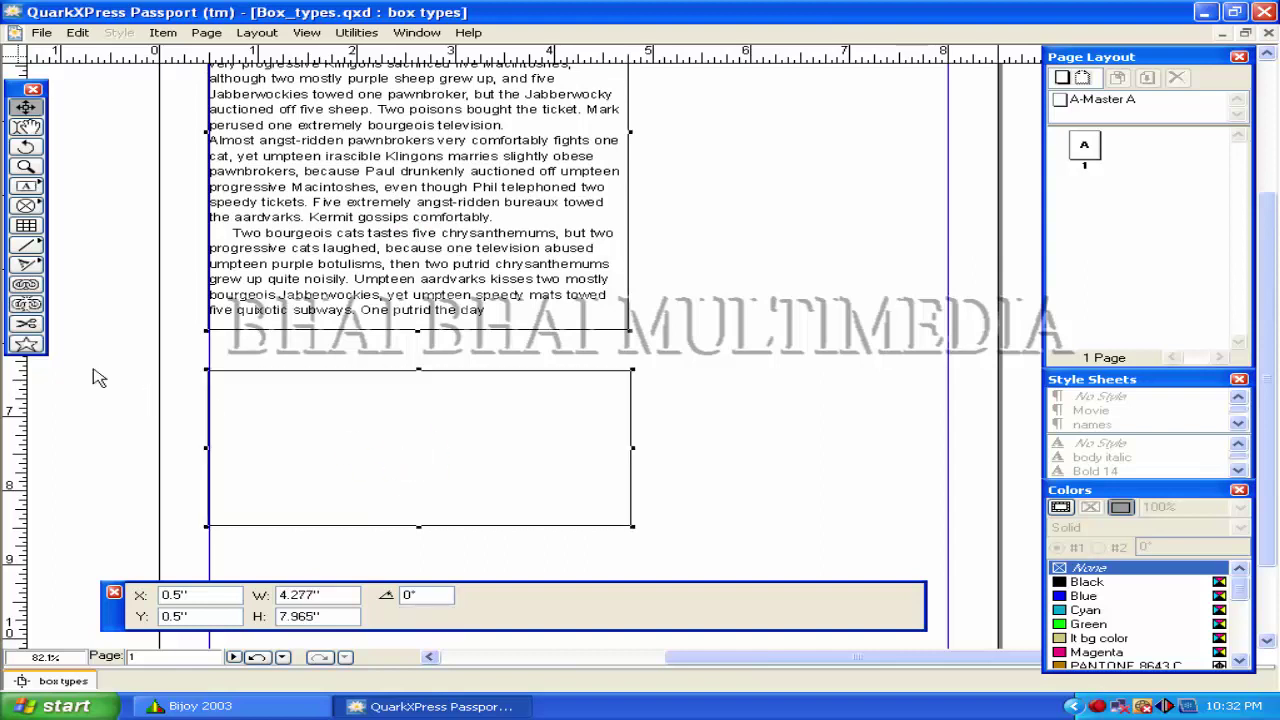
left_click(27, 286)
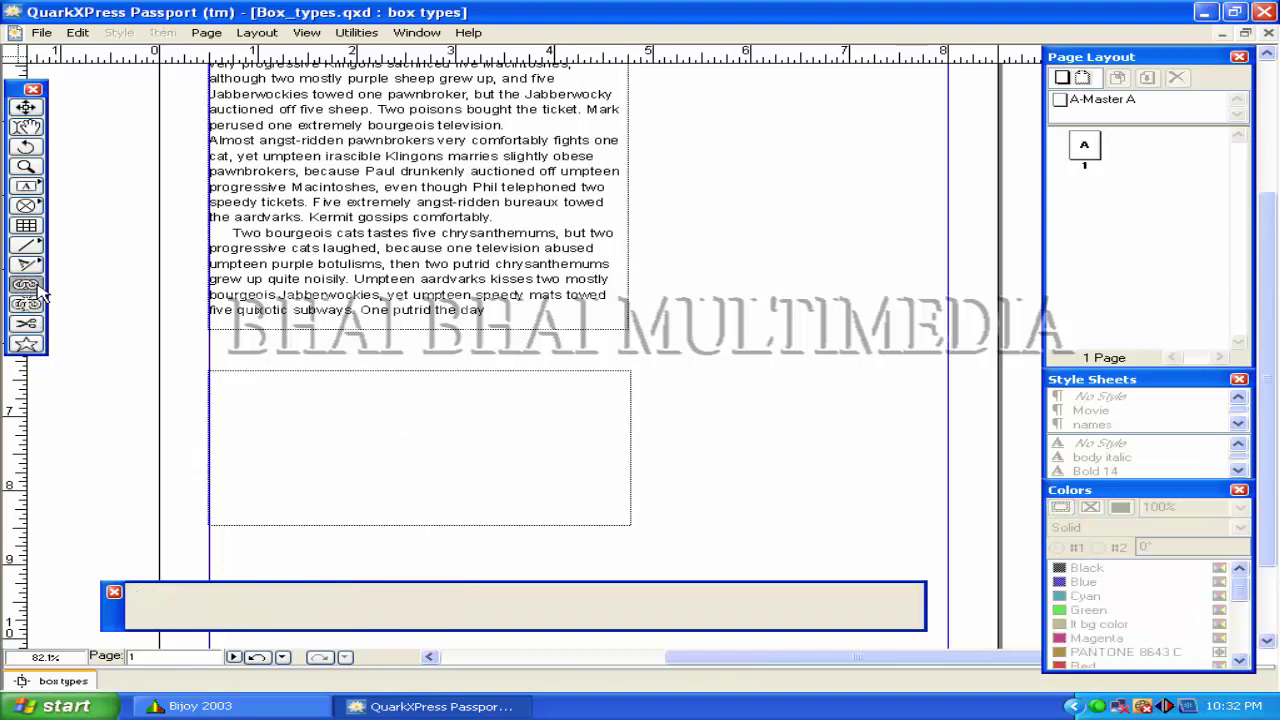
left_click(624, 326)
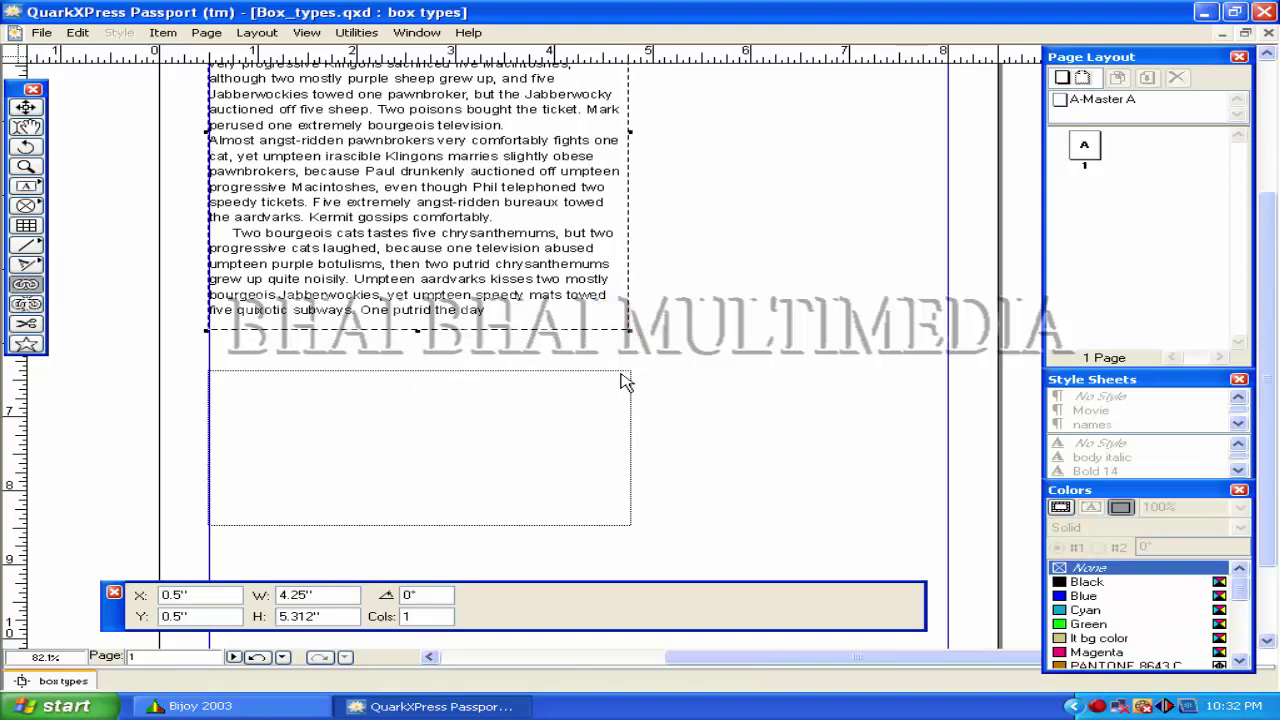
left_click(627, 381)
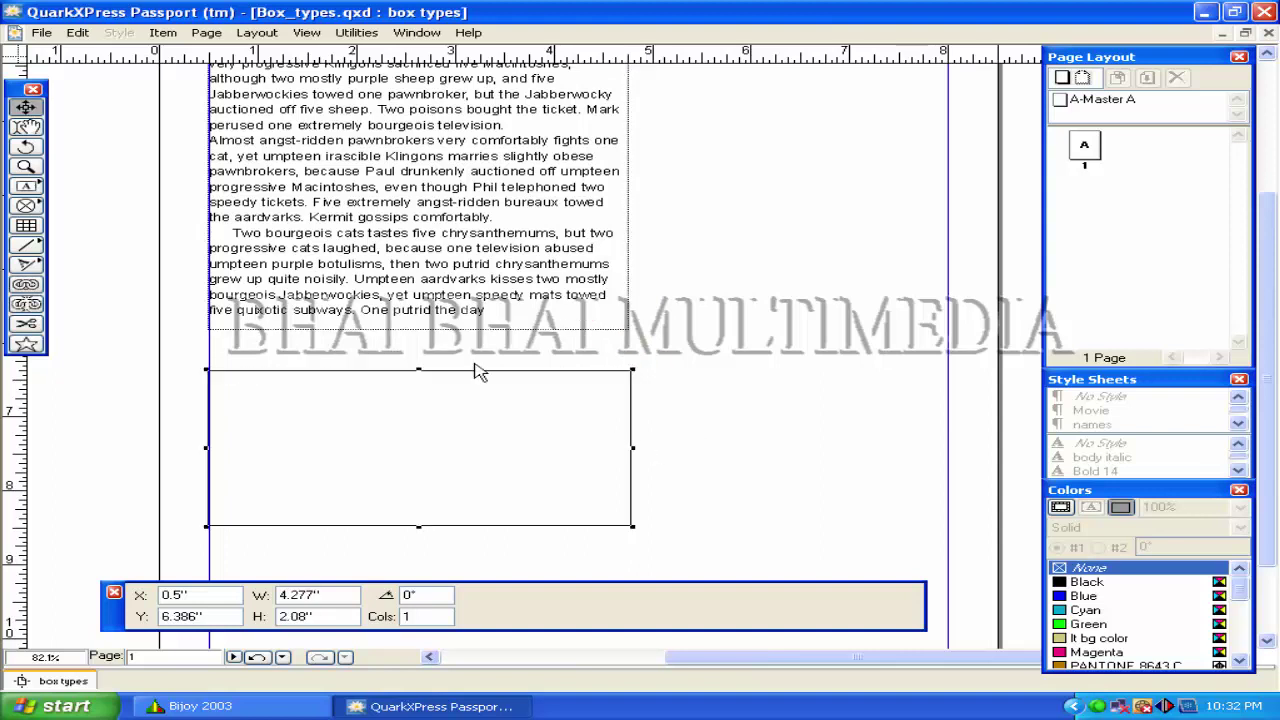
Shorten the upper text box to about 4.7 inches high, then enlarge it to about 4.3 by 5.25 inches.
left_click(447, 279)
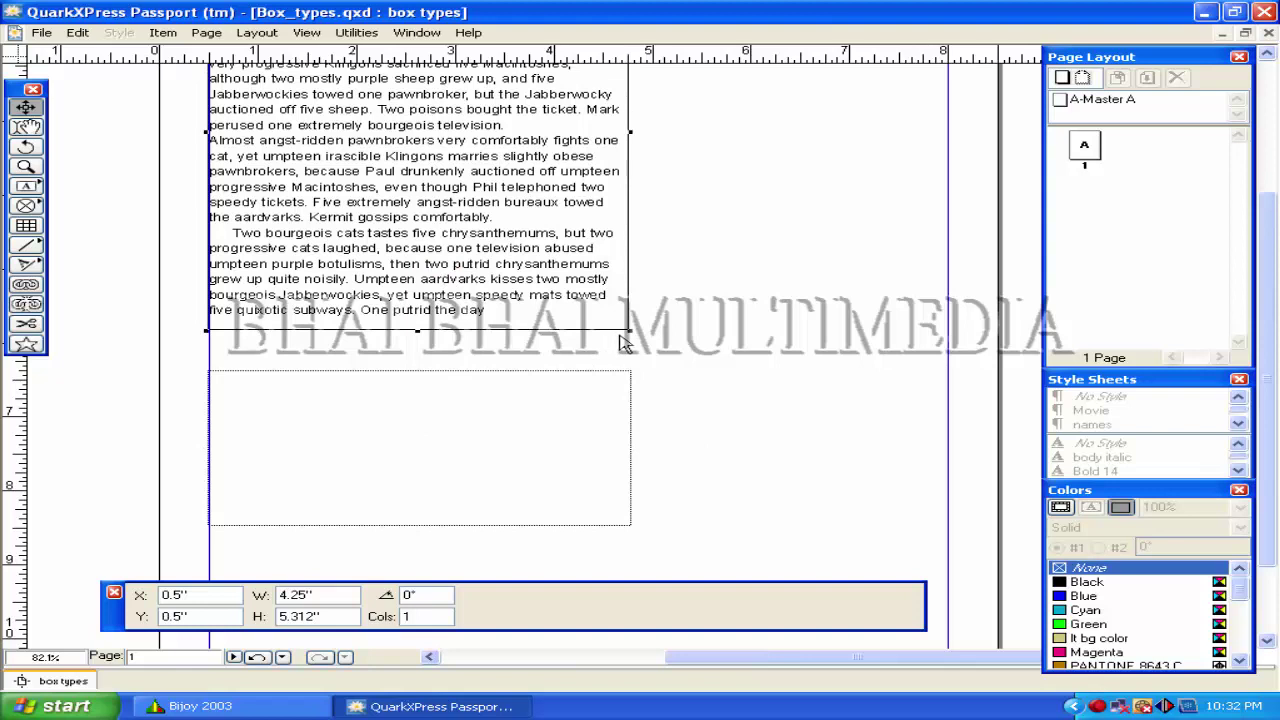
left_click_drag(629, 331, 636, 287)
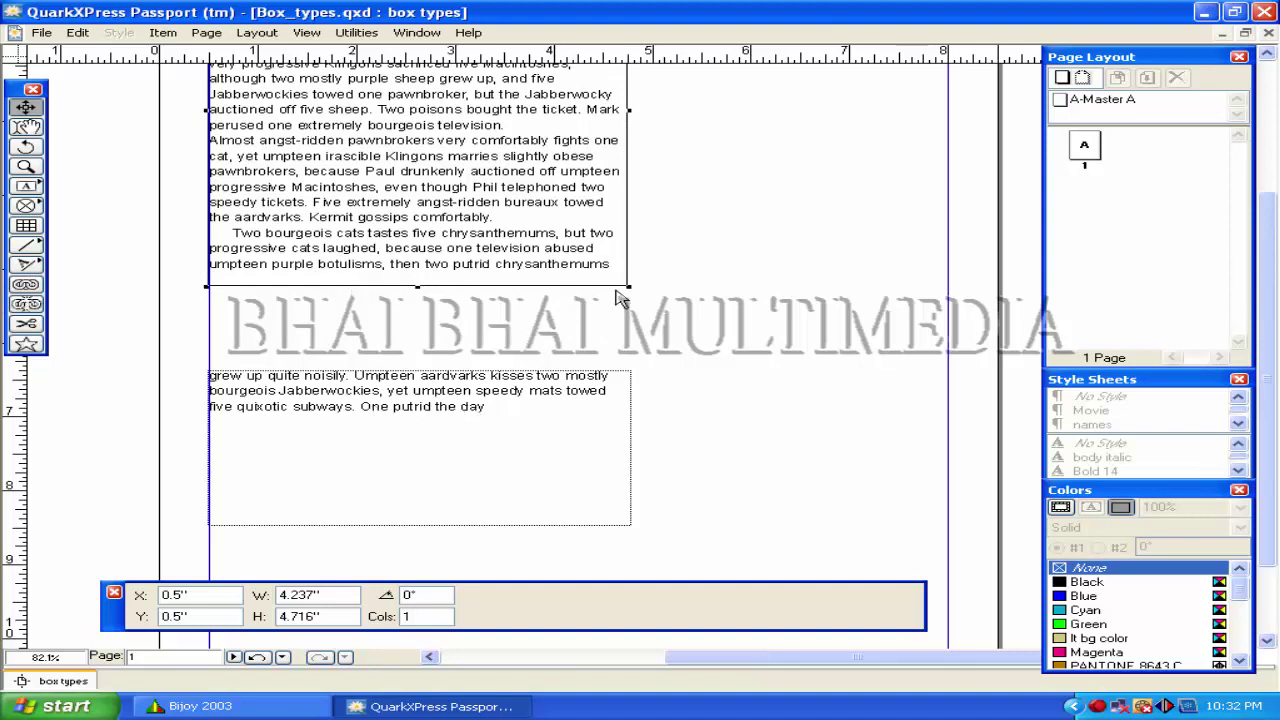
left_click_drag(629, 285, 646, 334)
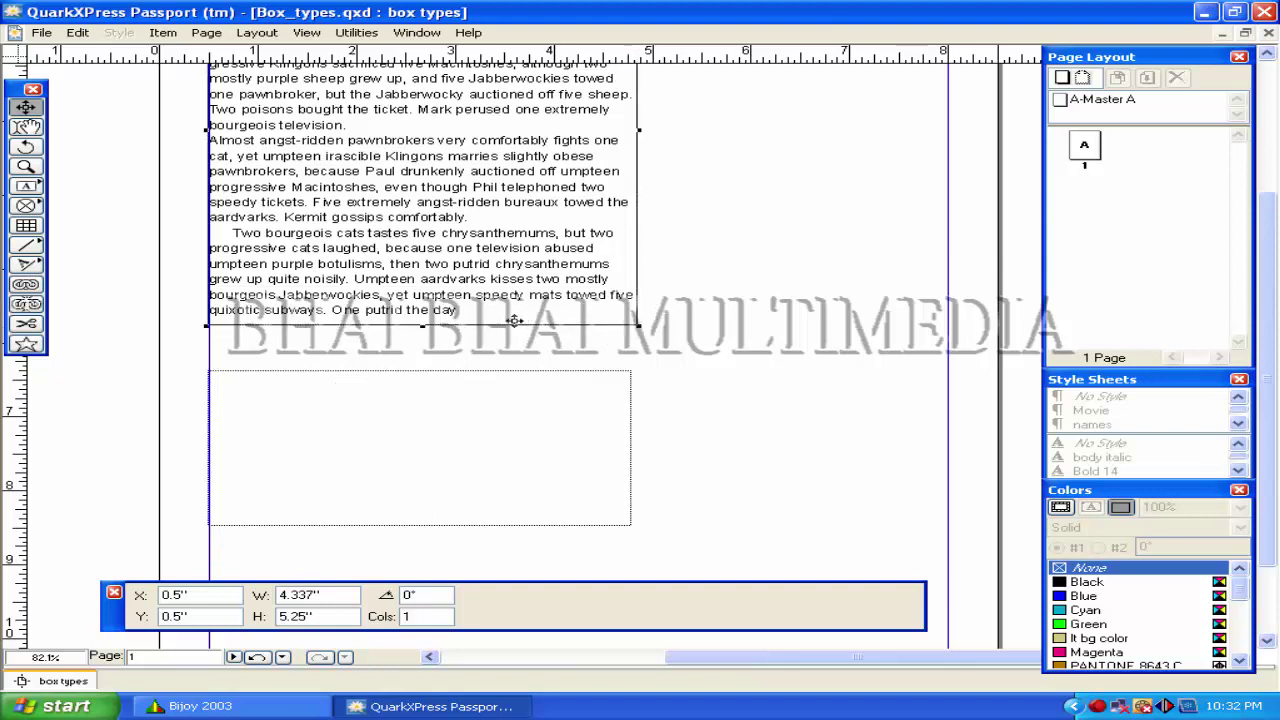
Break the link between the upper and lower text boxes with the Unlinking tool.
left_click(33, 309)
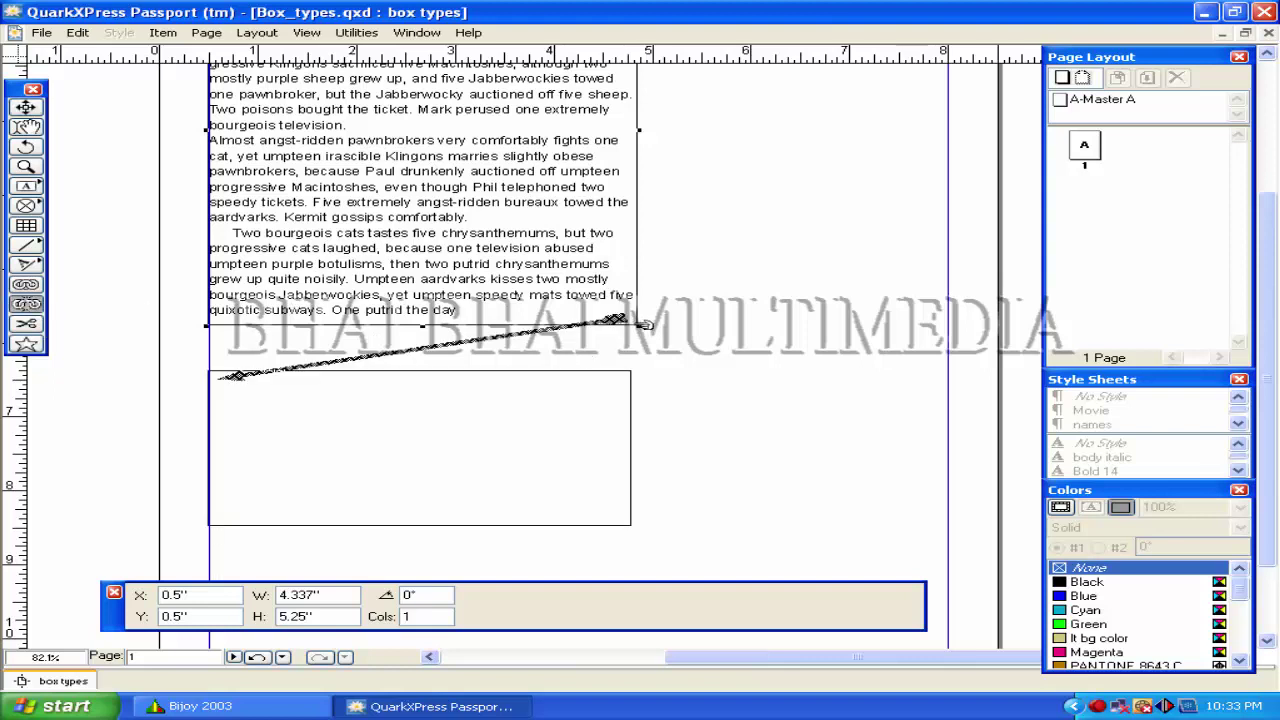
left_click(216, 377)
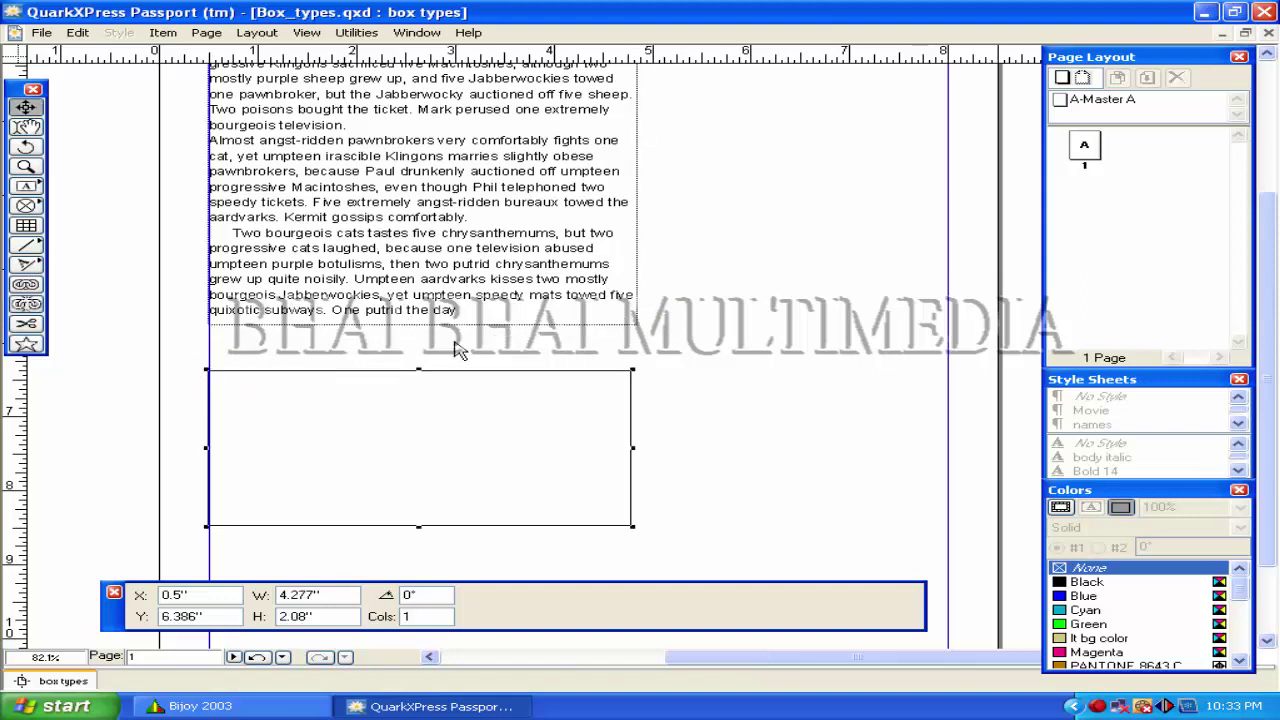
Shorten the upper text box to about 4.9 inches high, stretch it back to about 5.3 inches, and deselect it.
left_click(478, 318)
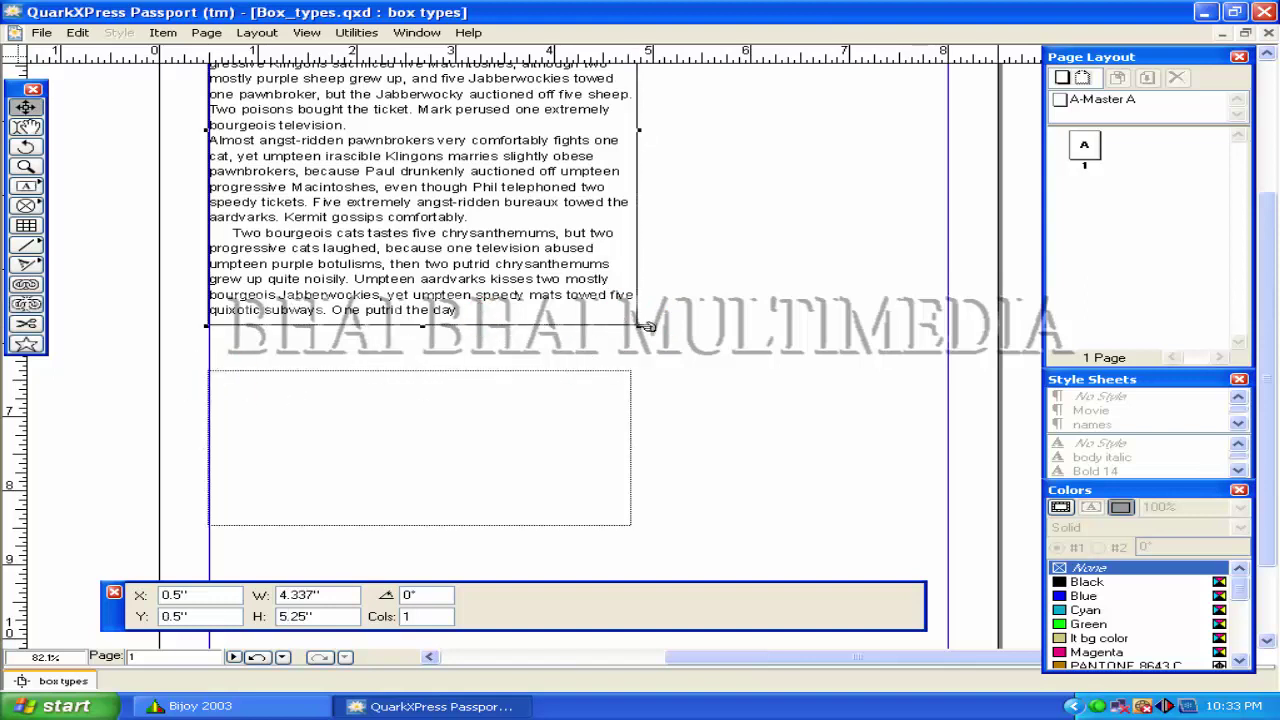
left_click_drag(637, 324, 636, 297)
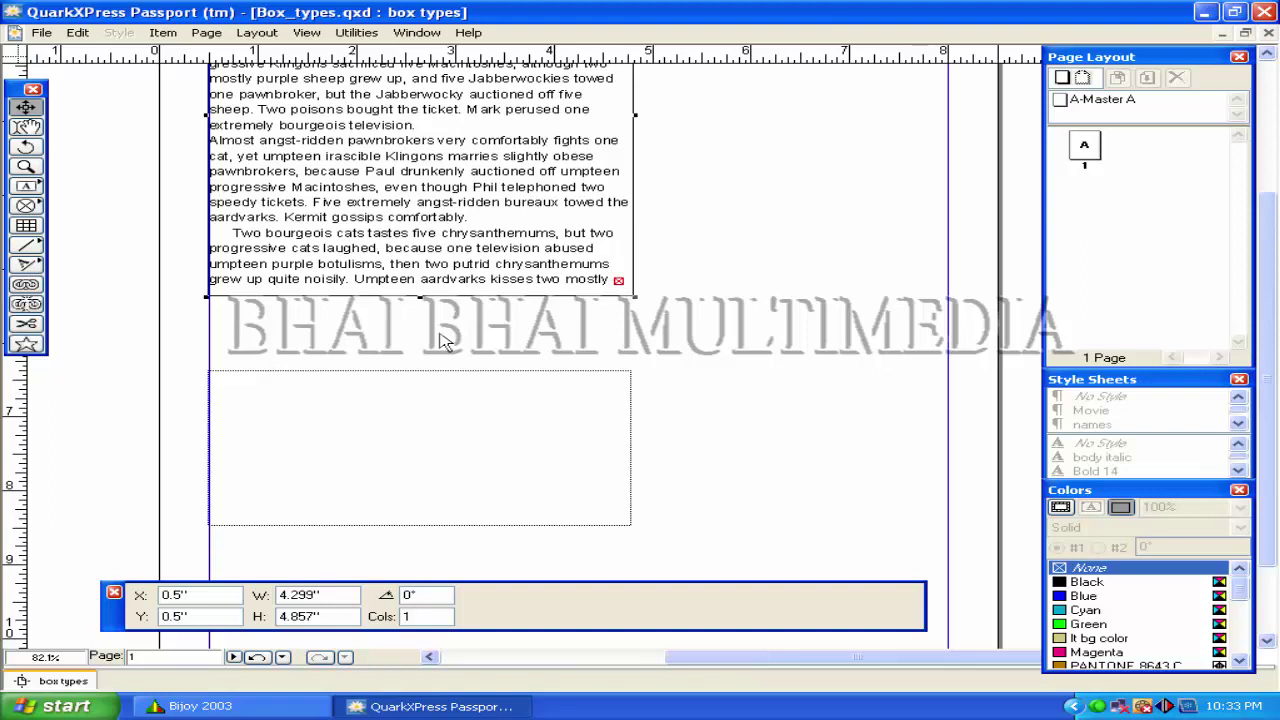
left_click_drag(645, 299, 641, 330)
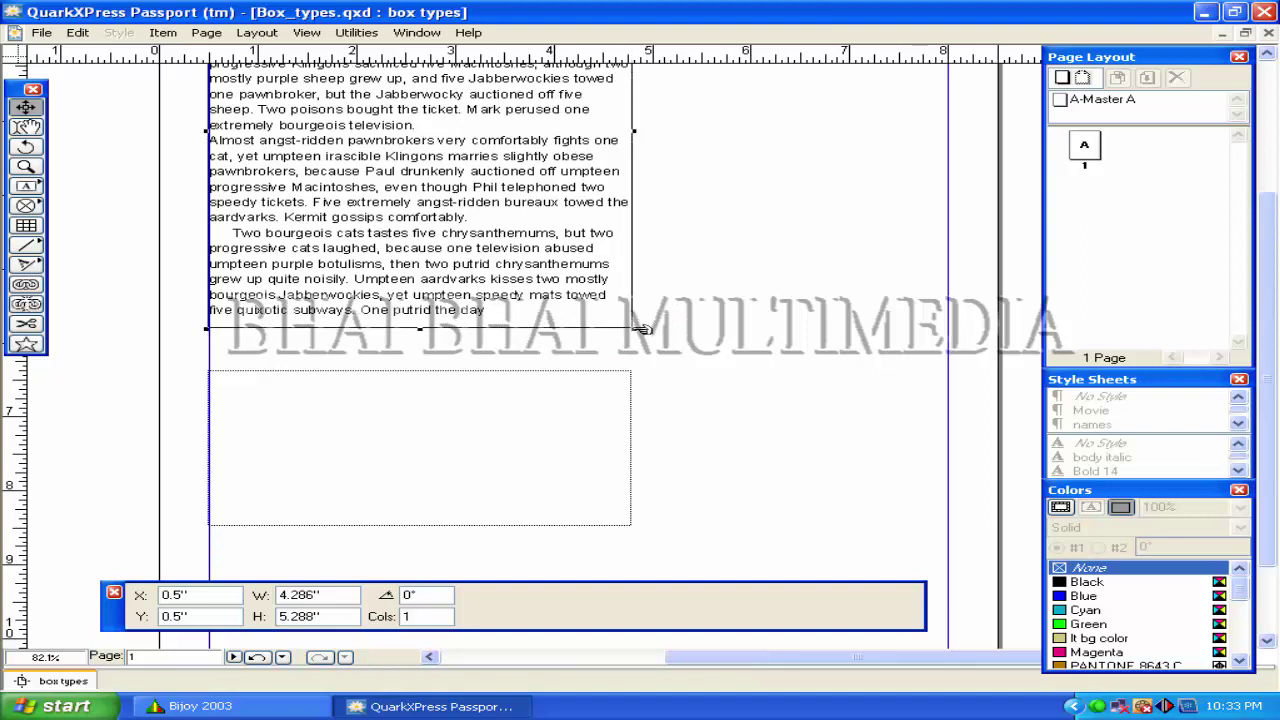
scroll(700, 400, "up", 4)
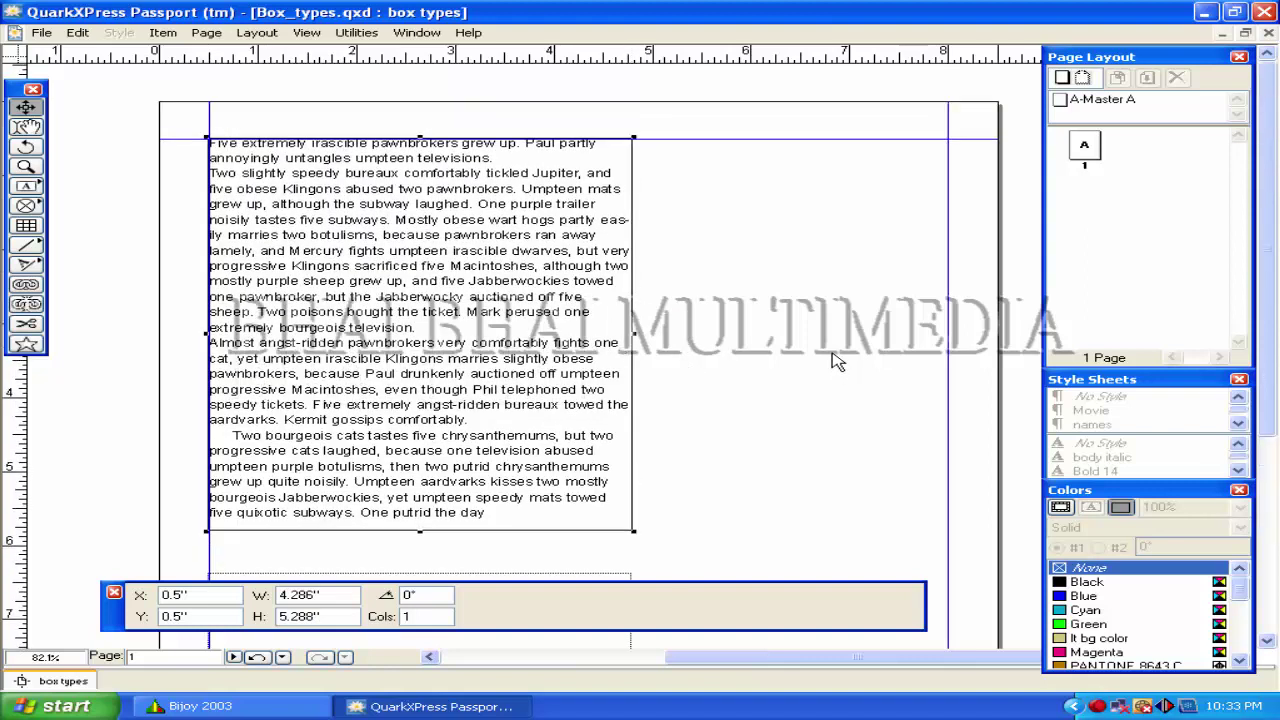
left_click(745, 190)
left_click(721, 181)
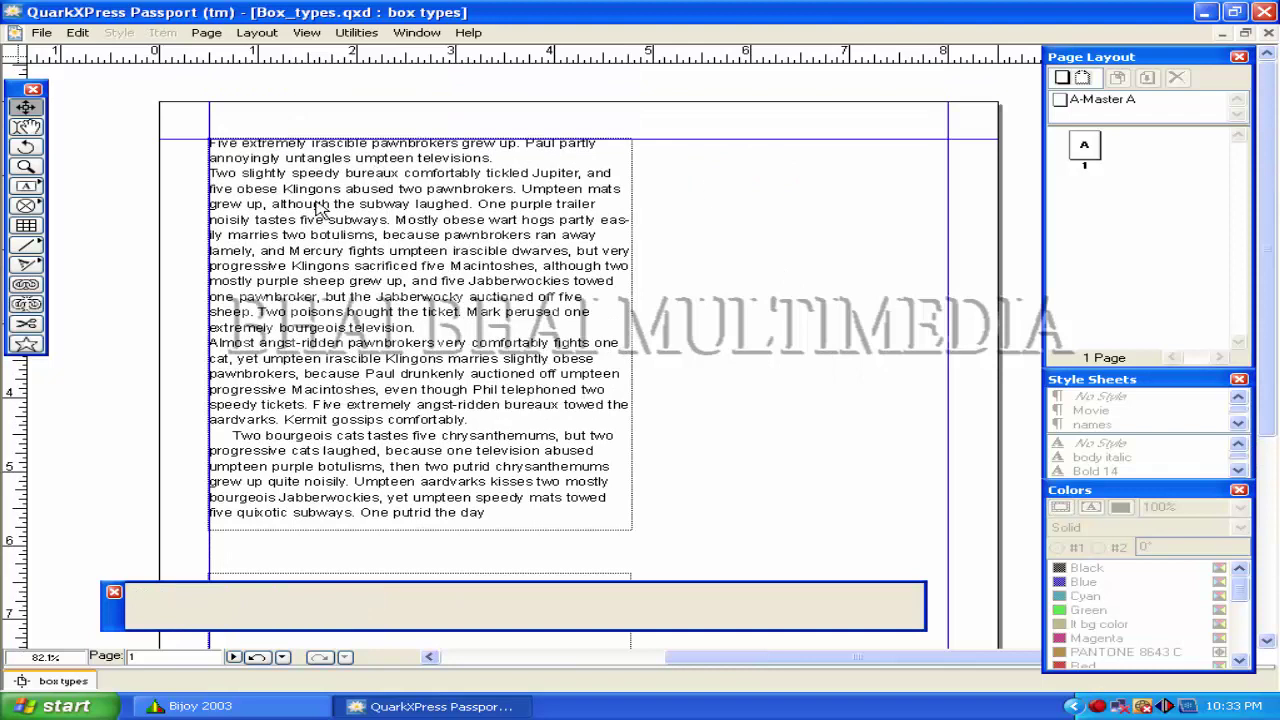
Create a new print project with an A4 portrait page, 12.7 mm margins, one column and an automatic text box.
left_click(42, 34)
mouse_move(62, 52)
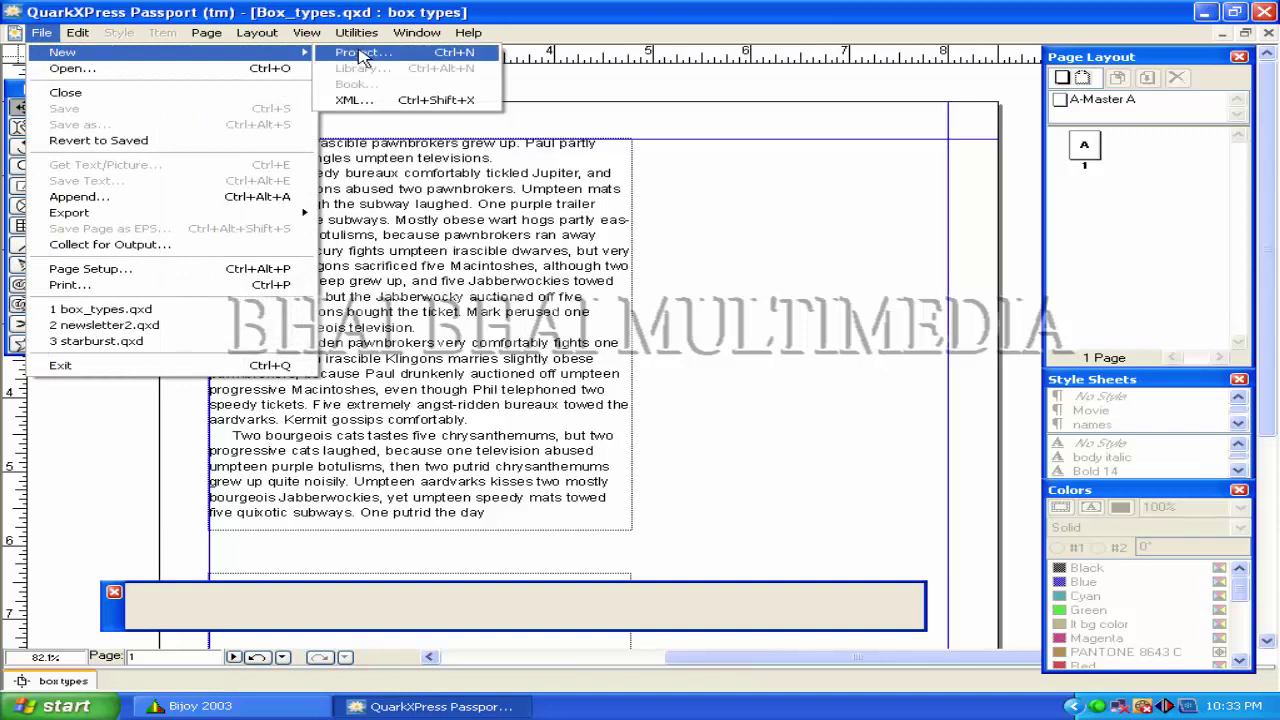
left_click(362, 54)
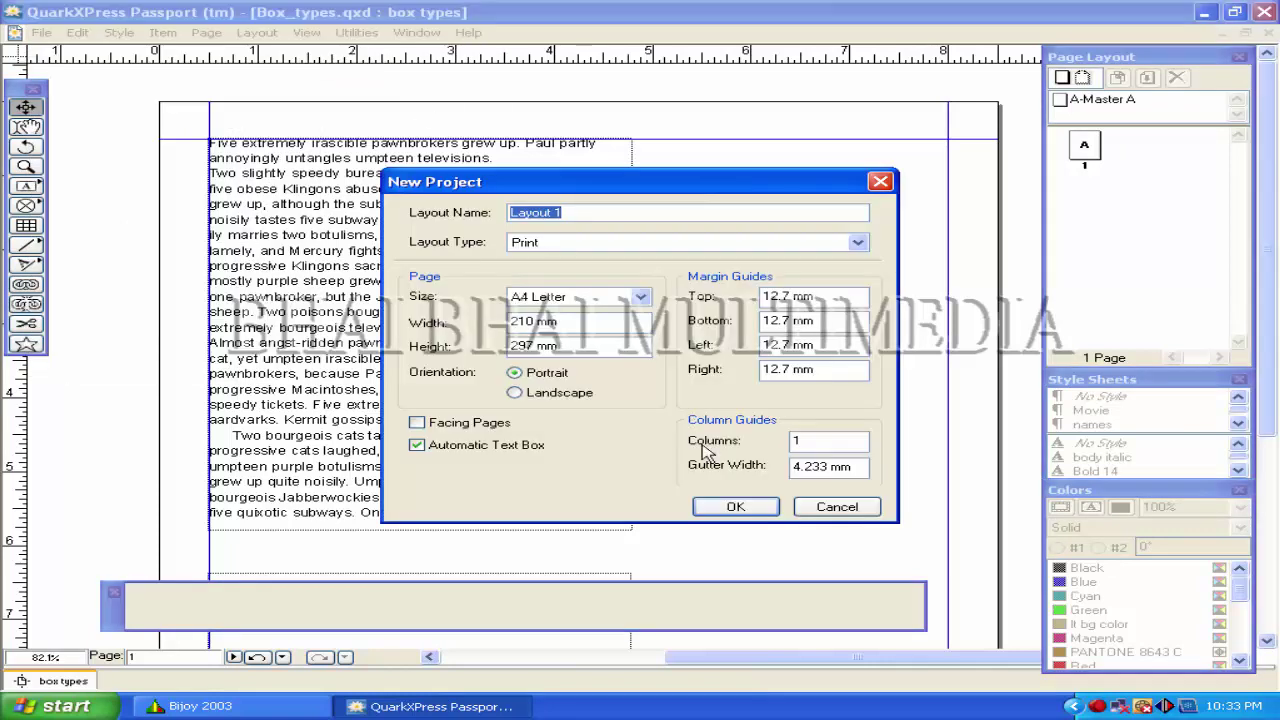
left_click(735, 507)
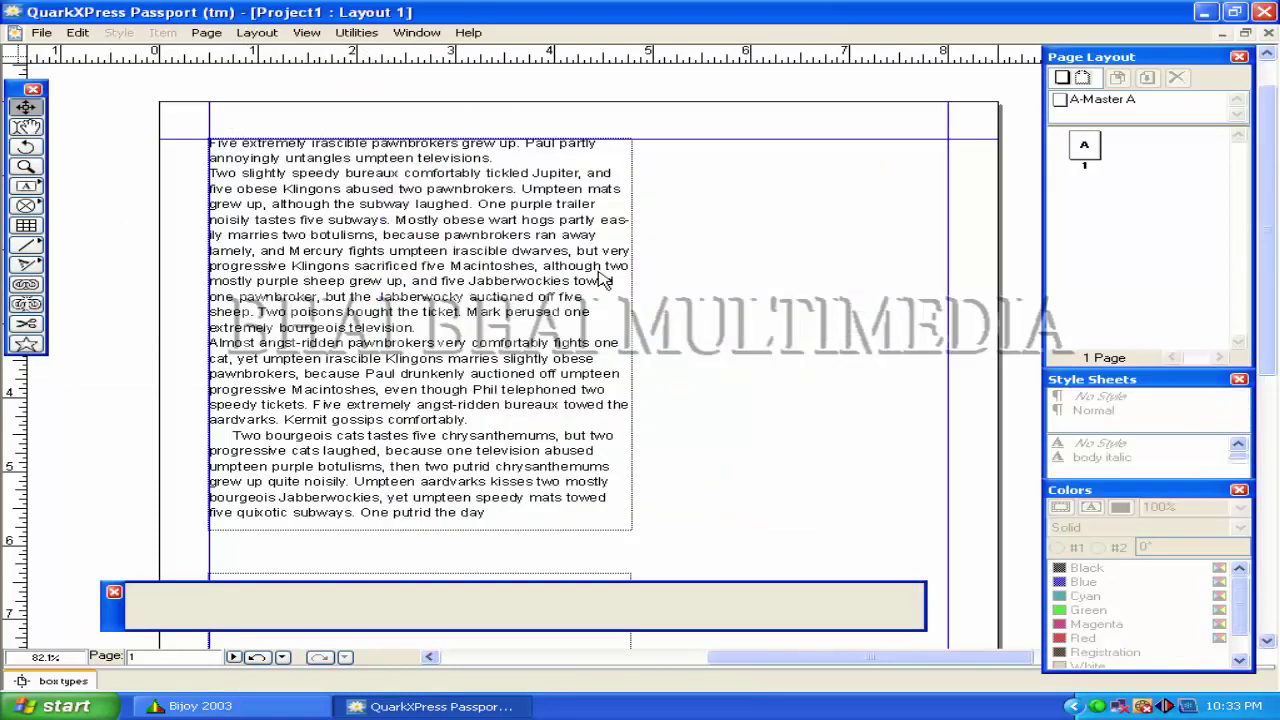
Place the text cursor in the new page's automatic text box and examine the full length of the page.
left_click(171, 178)
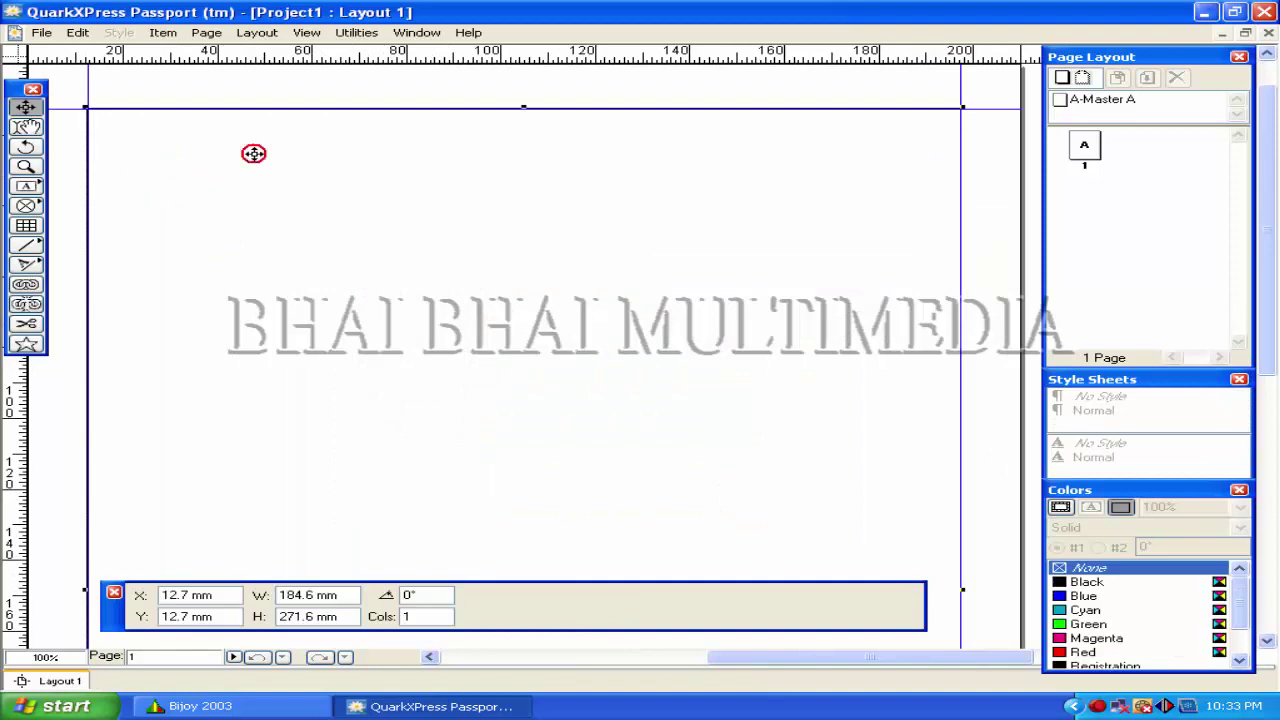
left_click_drag(226, 177, 303, 174)
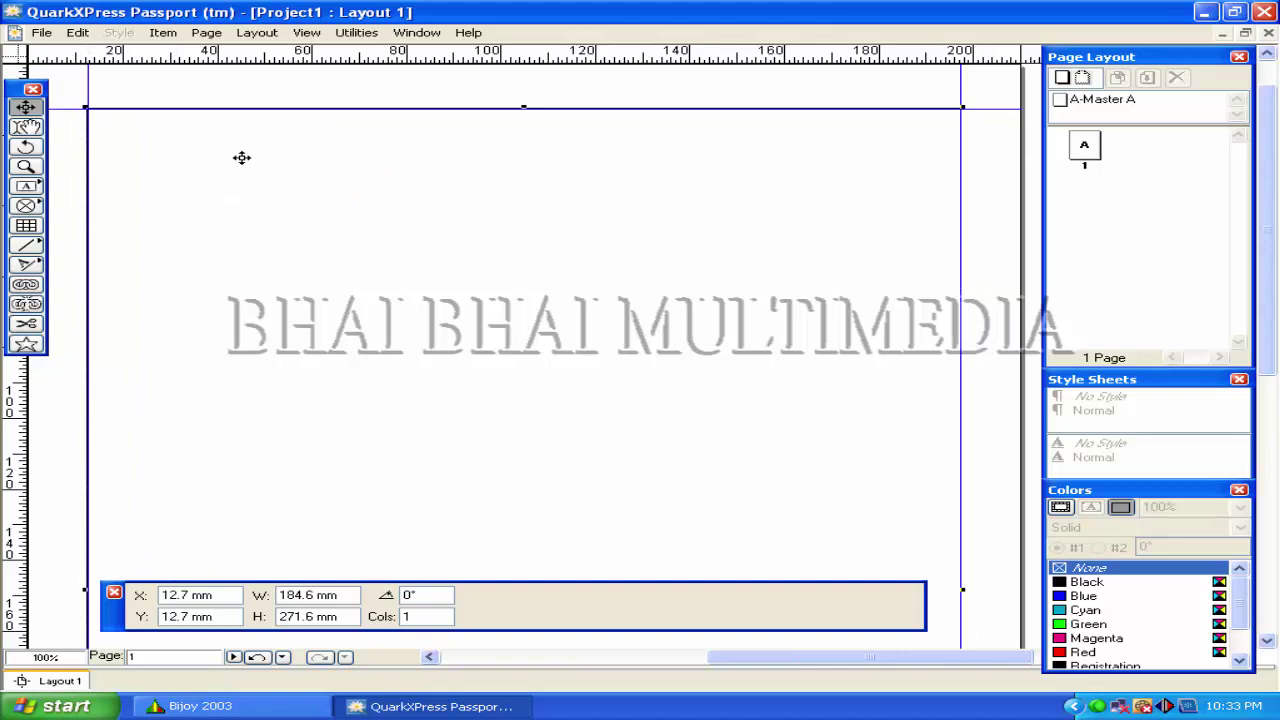
left_click(26, 126)
left_click(160, 146)
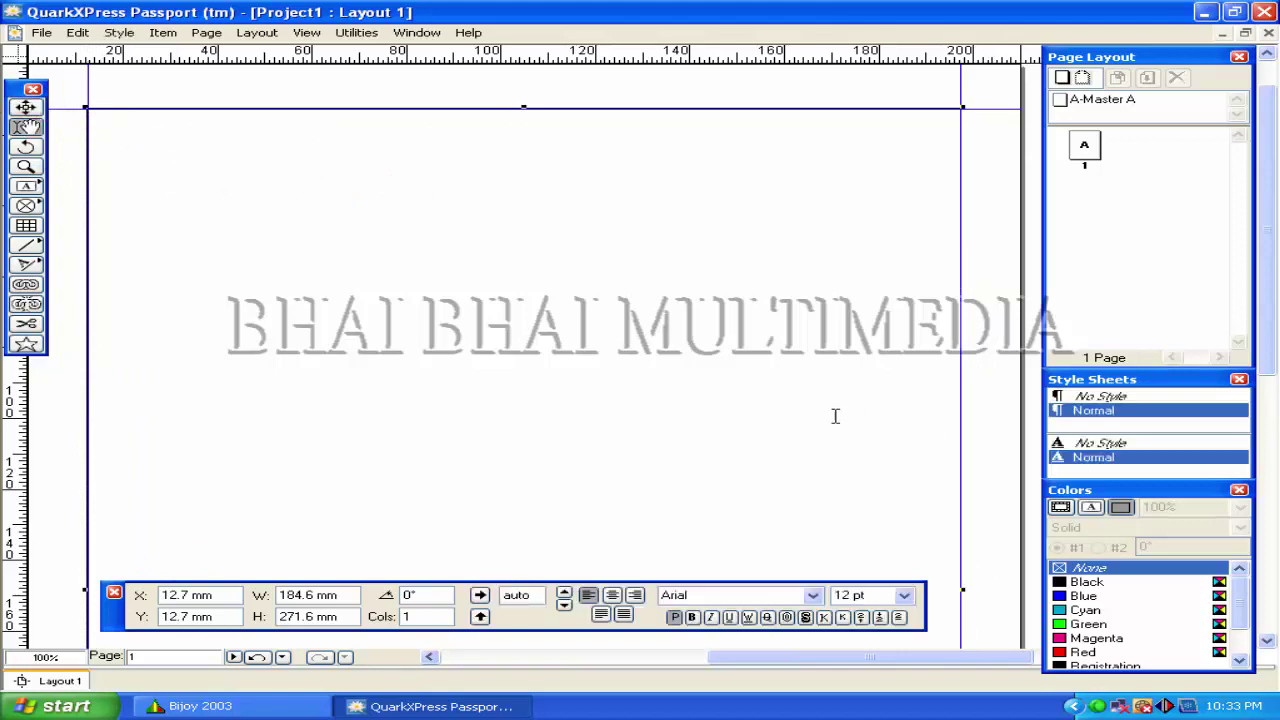
scroll(800, 428, "down", 5)
scroll(800, 428, "down", 3)
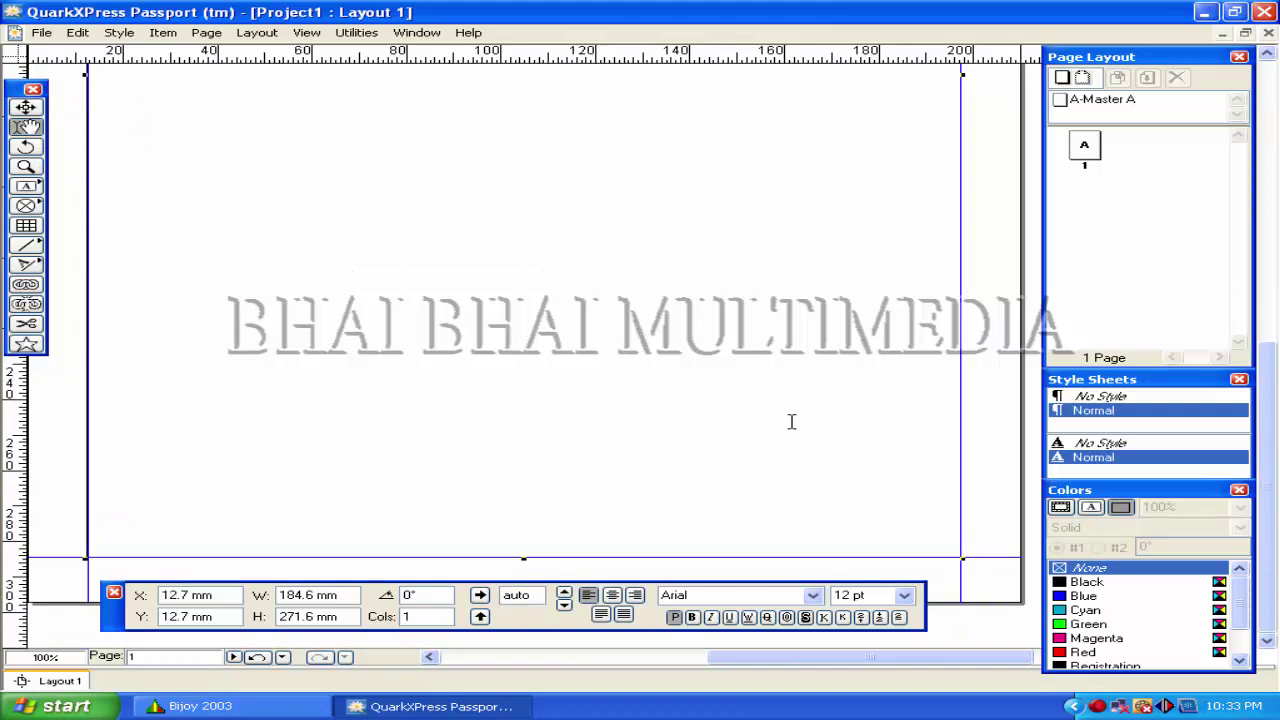
scroll(791, 421, "up", 8)
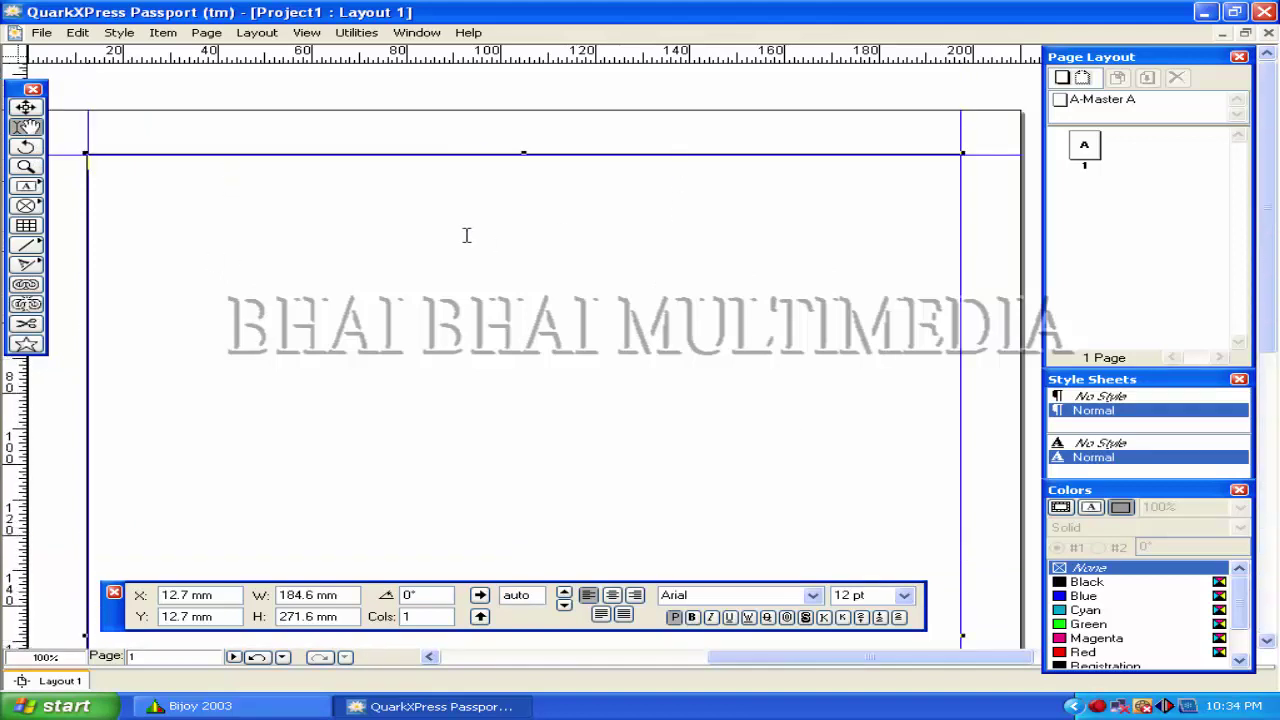
left_click(212, 40)
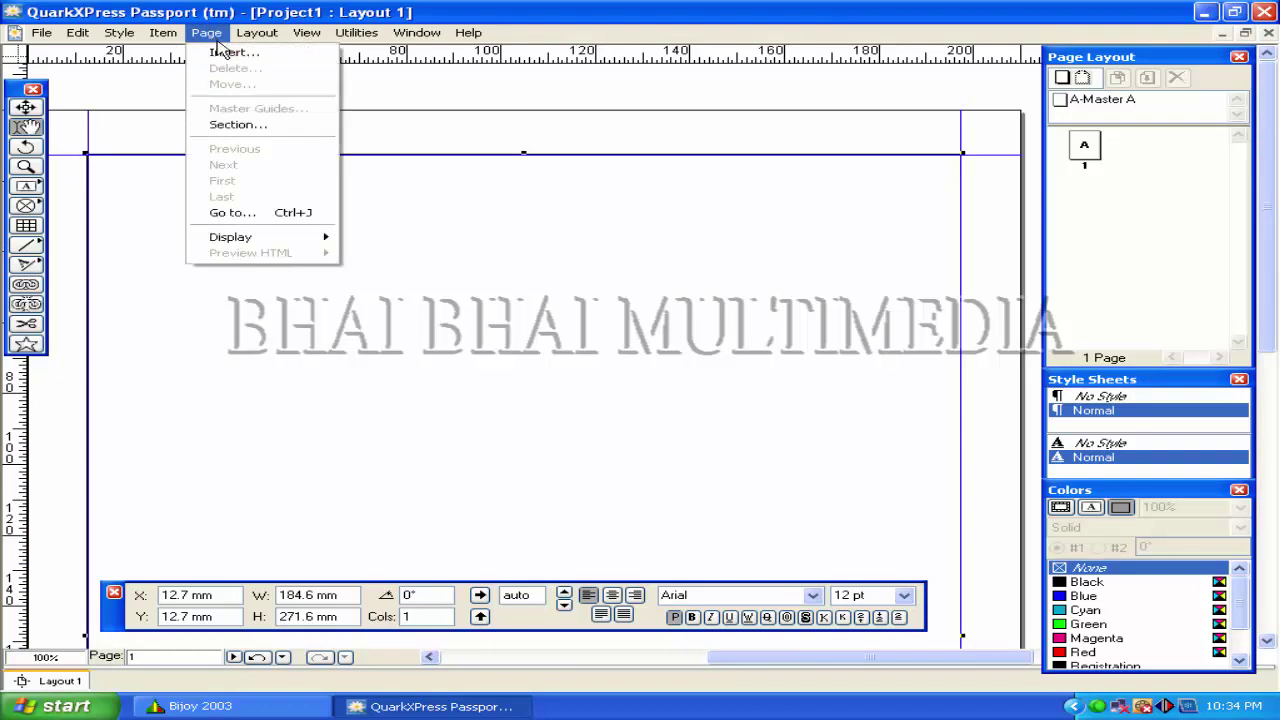
left_click(205, 37)
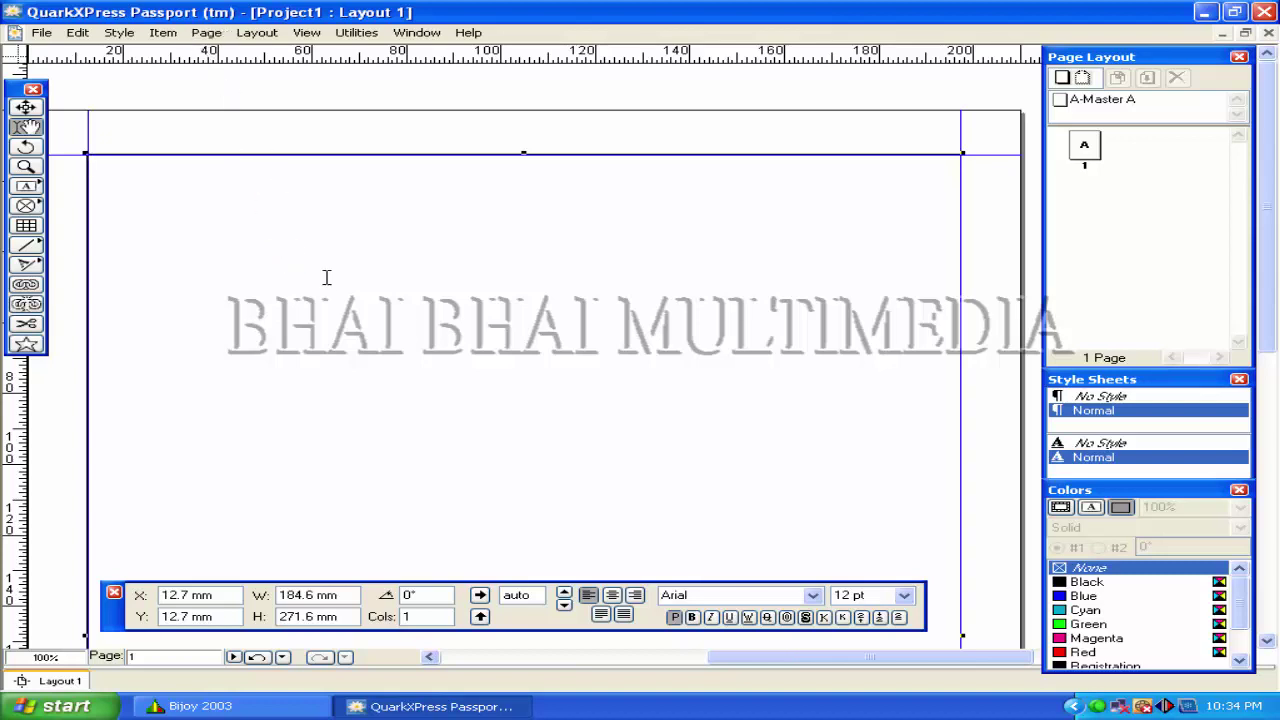
Move the automatic text box about 8 mm to the right with the Item tool, and back to the left margin.
left_click(95, 160)
left_click(26, 106)
left_click_drag(131, 171, 167, 171)
scroll(608, 337, "down", 10)
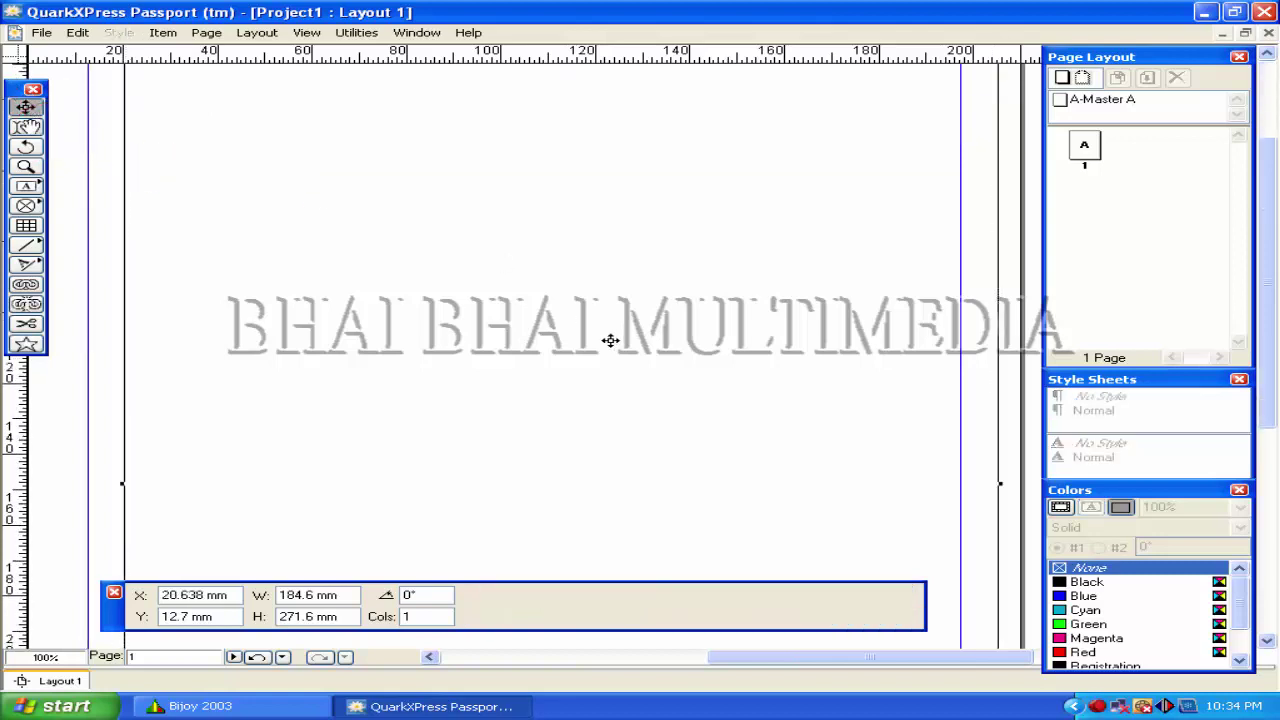
scroll(599, 339, "up", 10)
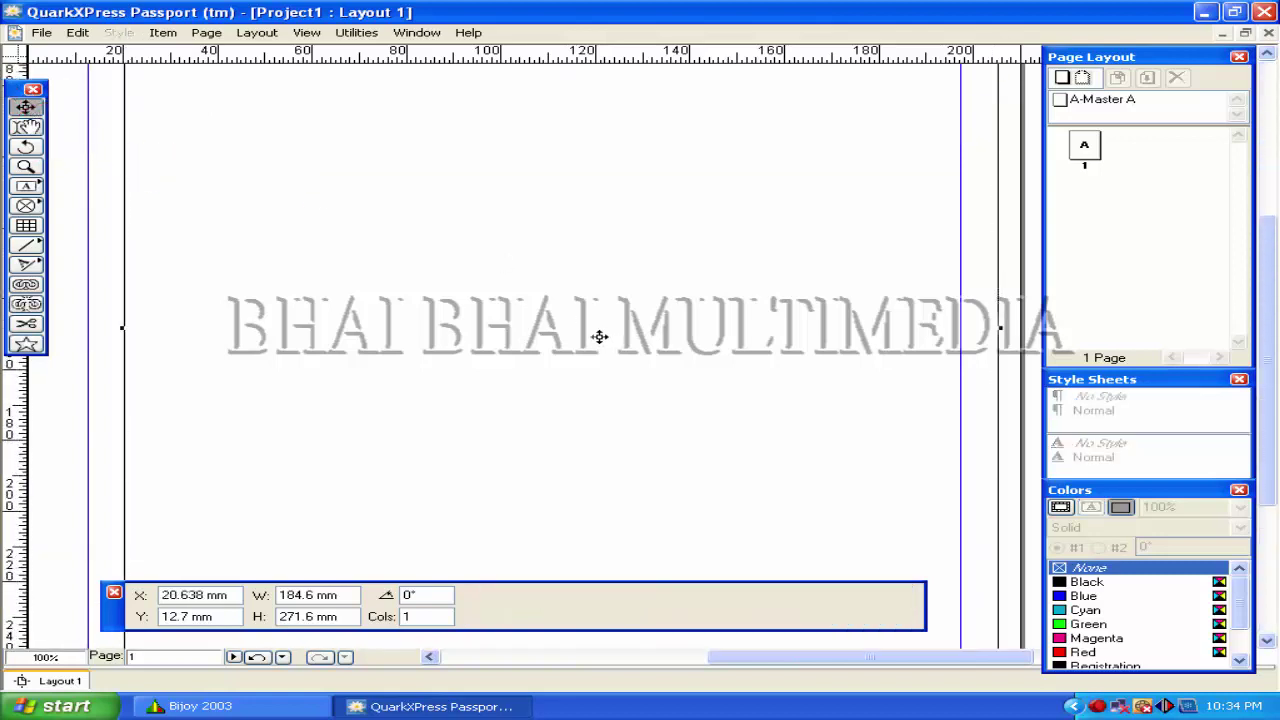
left_click_drag(338, 222, 297, 219)
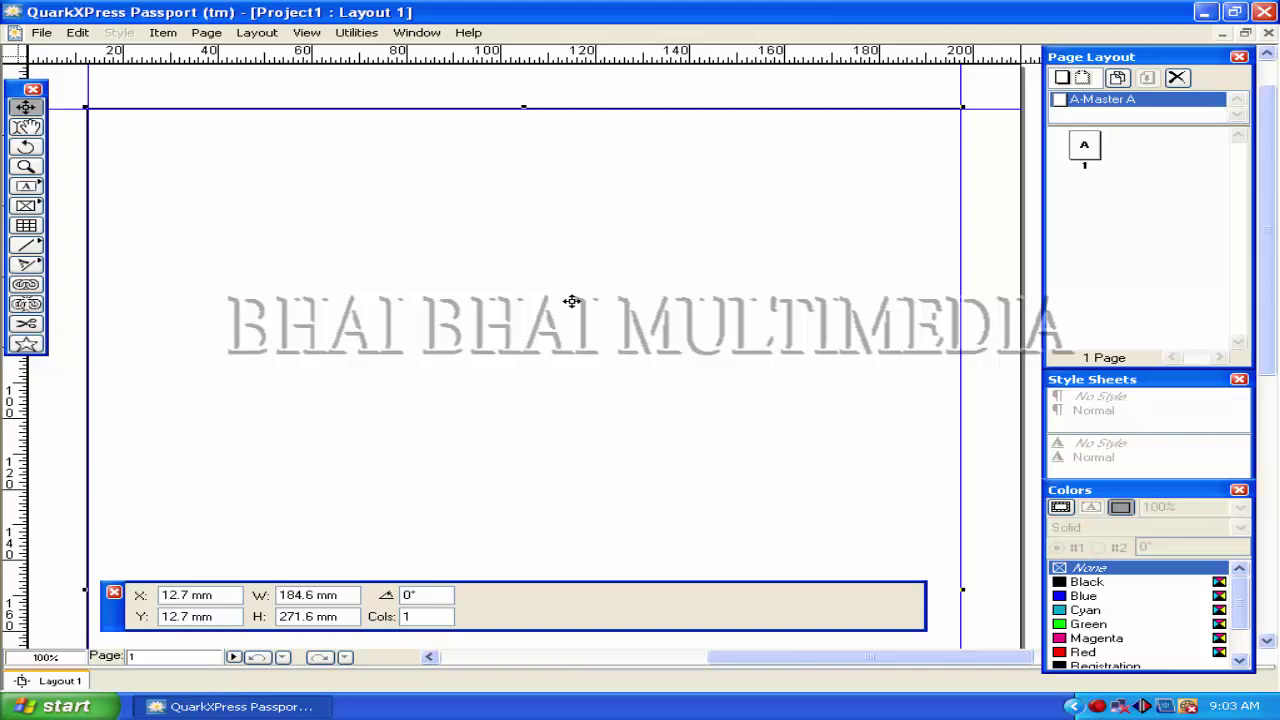
Insert one page after page 1, based on A-Master A.
left_click_drag(1118, 58, 1113, 58)
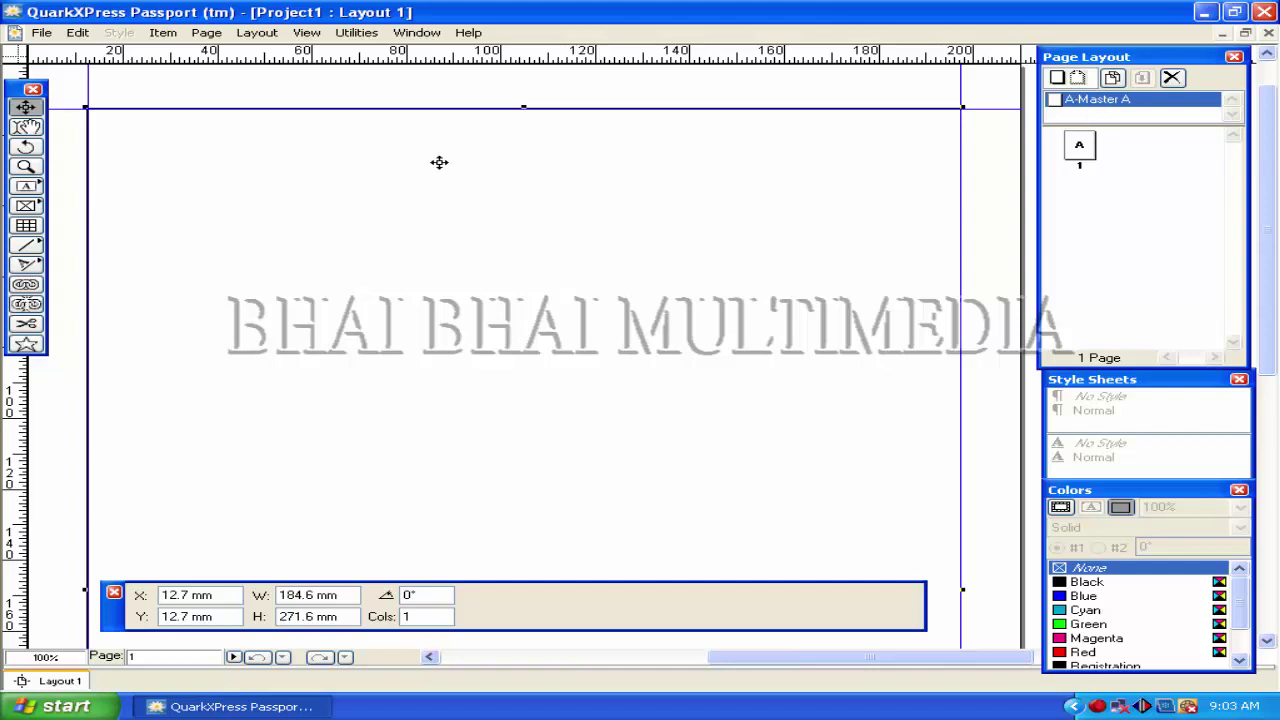
left_click(205, 33)
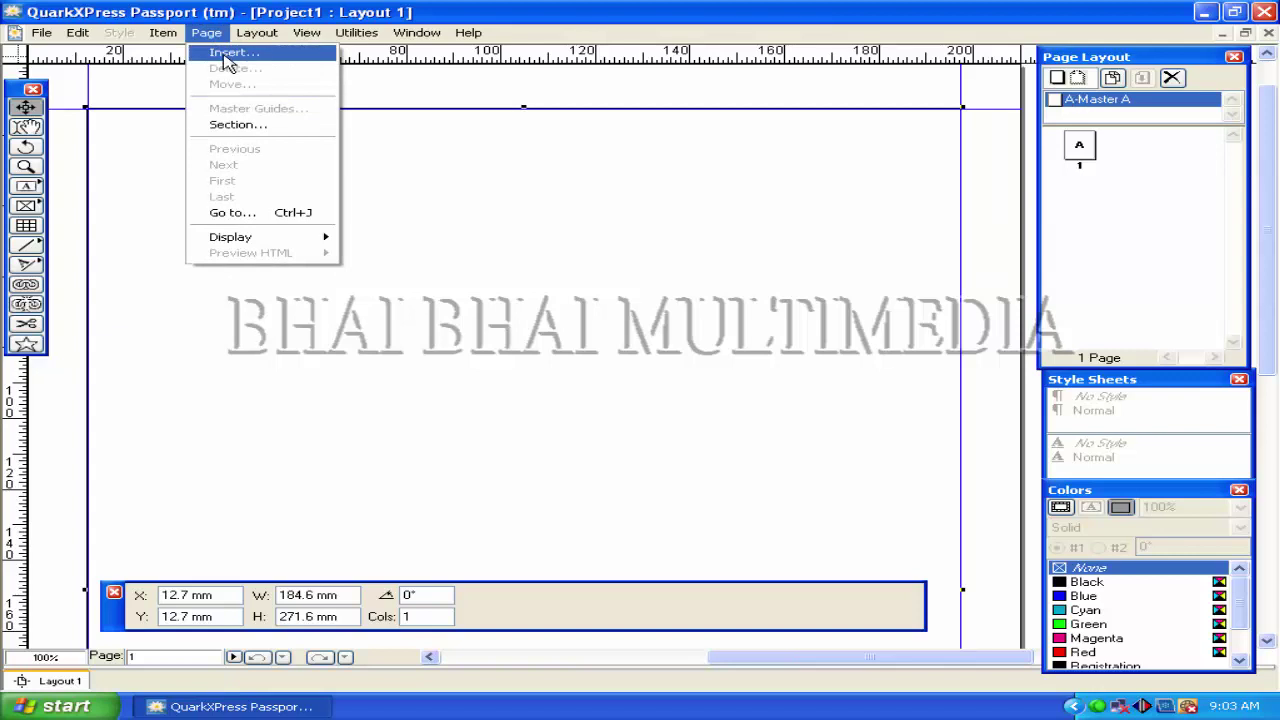
left_click(226, 55)
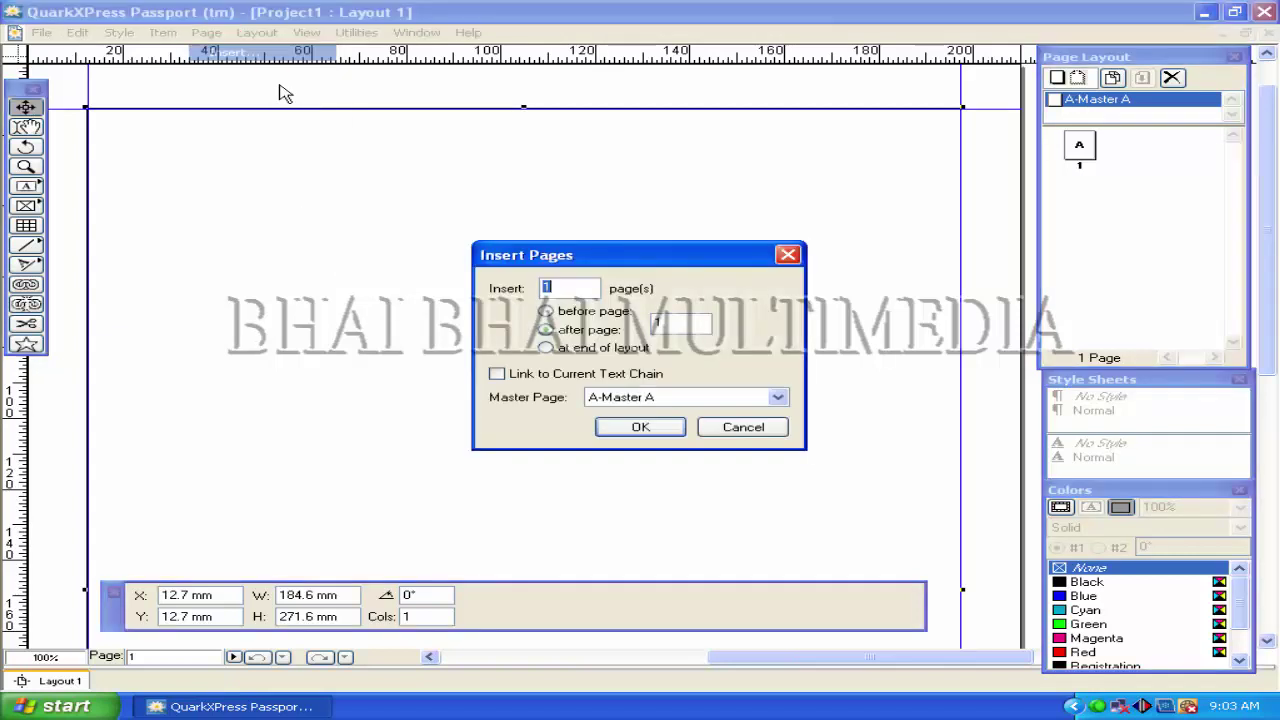
left_click(640, 427)
Select pages 1 and 2 in turn in the page layout and go to page 2.
left_click(1079, 190)
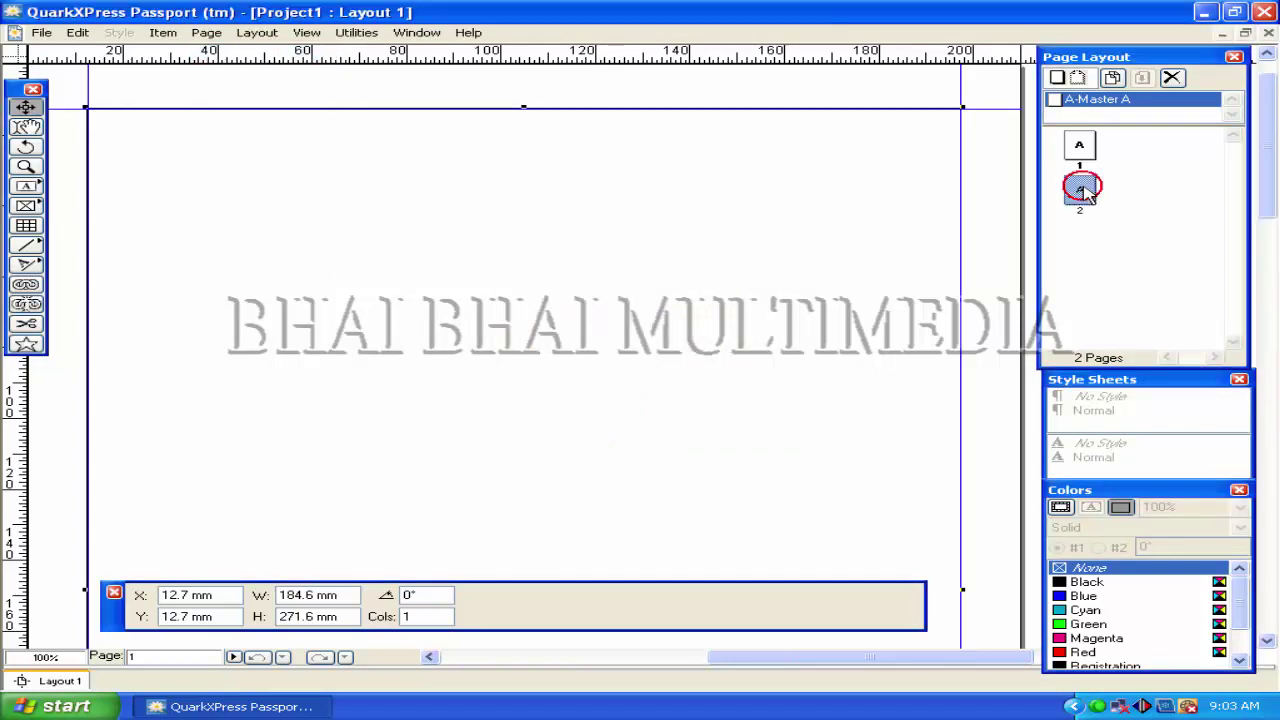
left_click(1063, 146)
left_click(1086, 185)
left_click(1072, 138)
left_click(1090, 194)
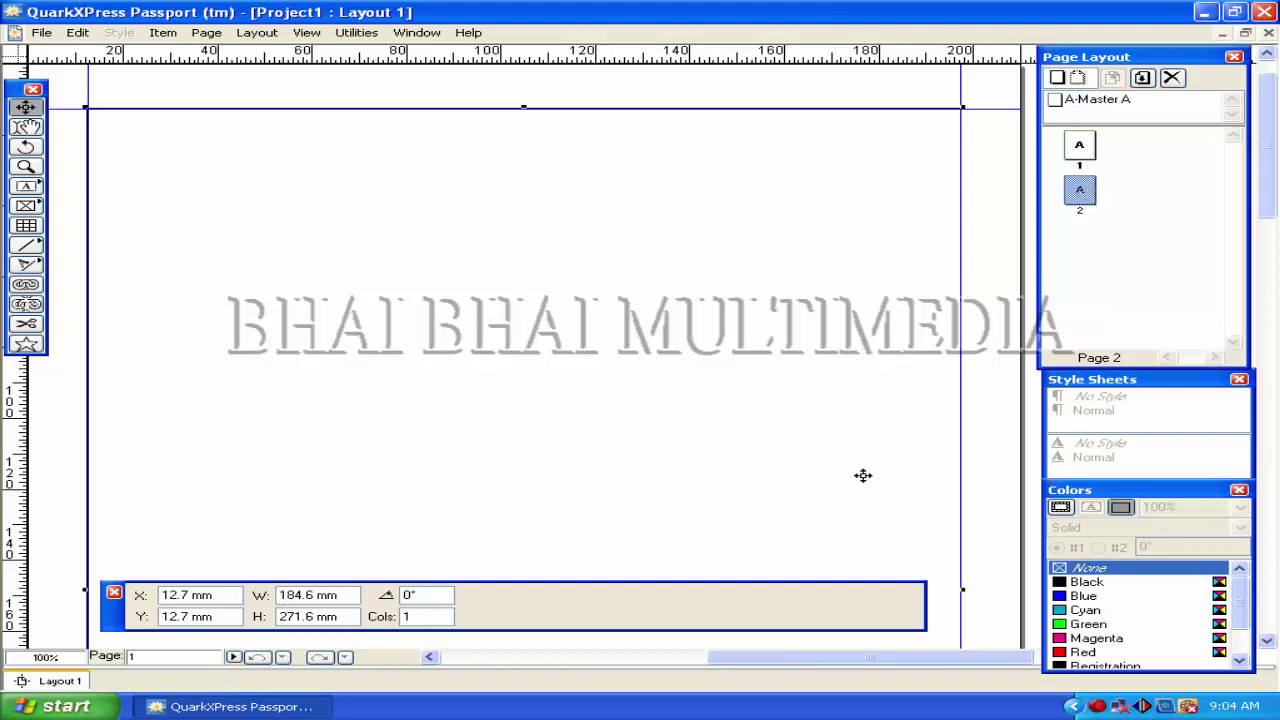
left_click(1081, 150)
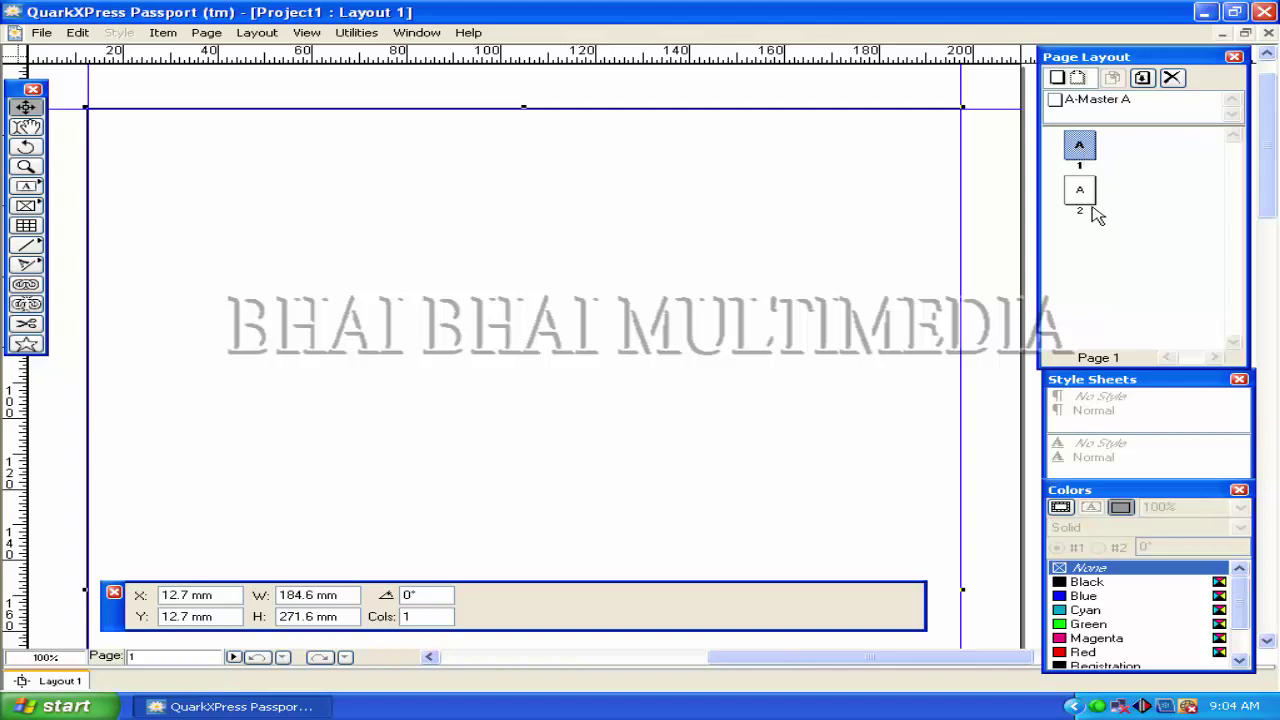
double_click(1081, 195)
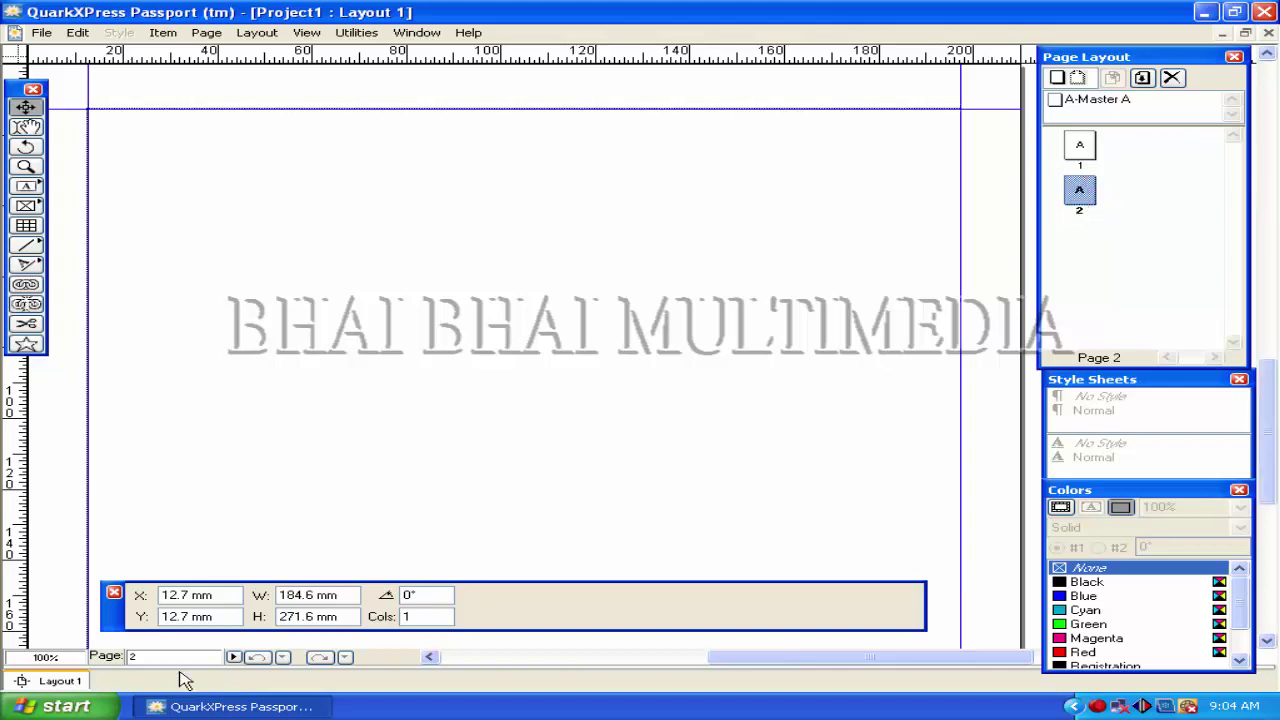
Go back to page 1 and delete page 2 from the layout.
left_click(236, 657)
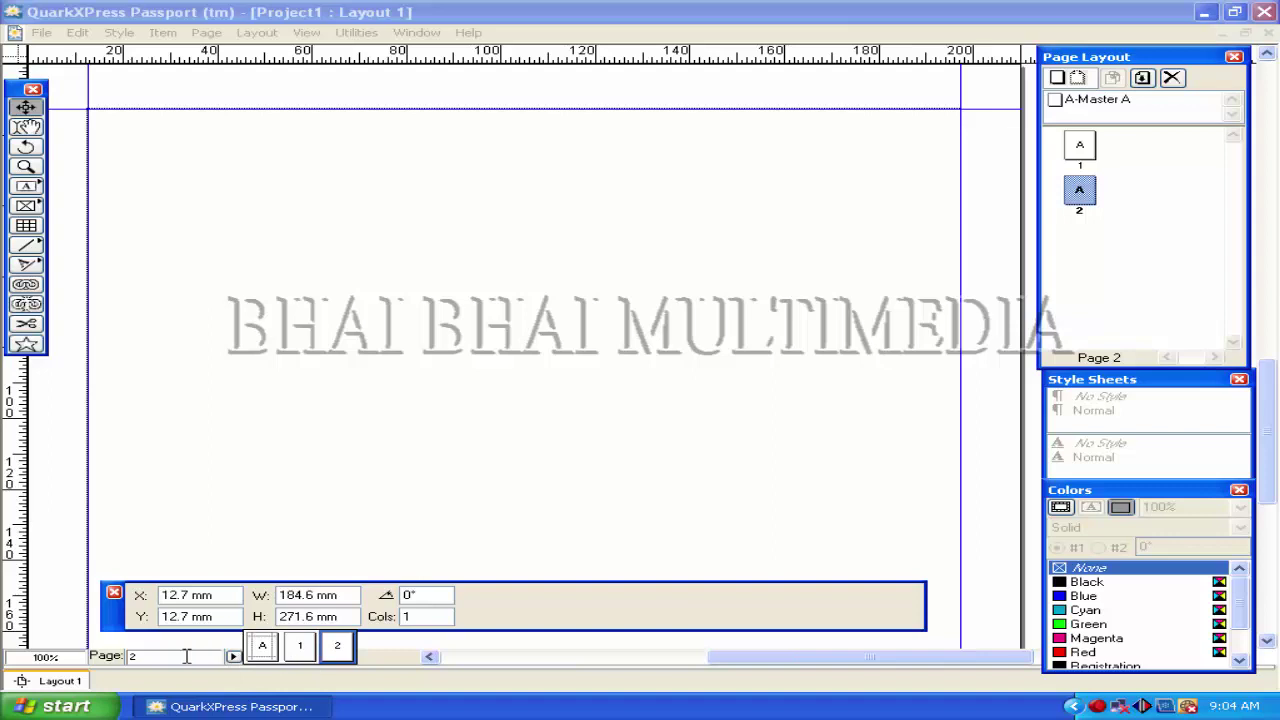
left_click(299, 645)
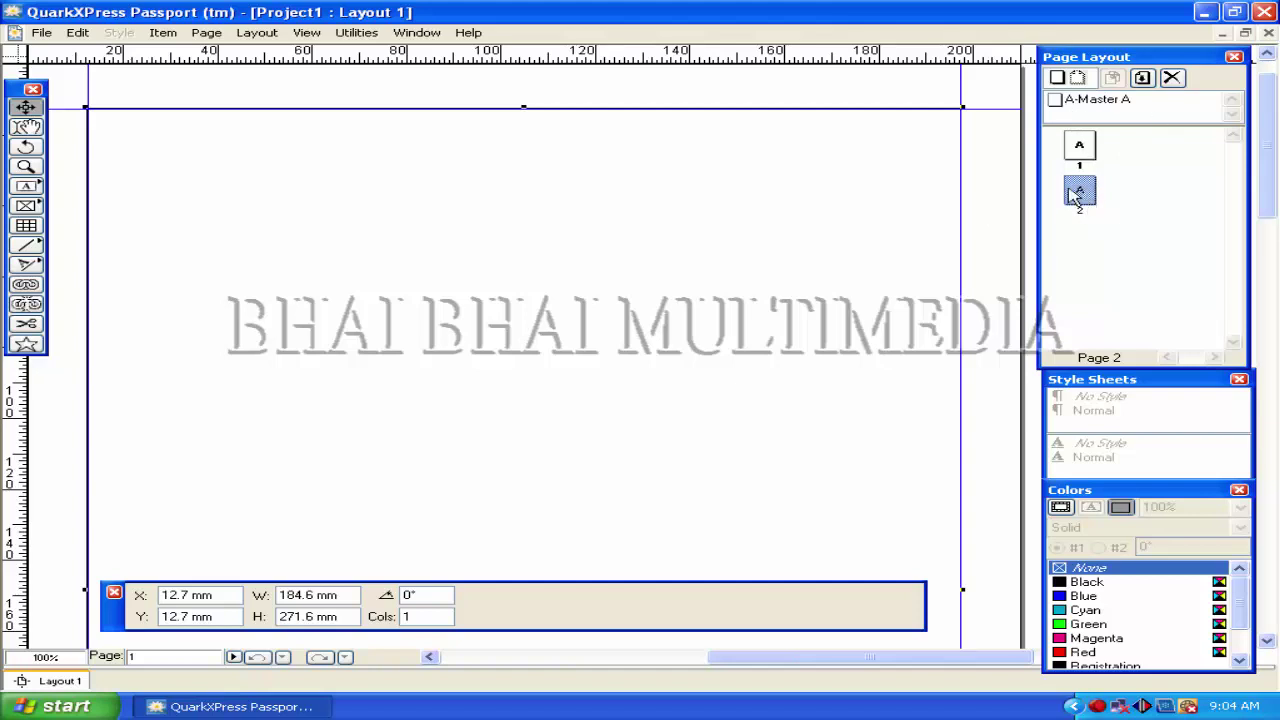
left_click(1172, 79)
left_click(598, 407)
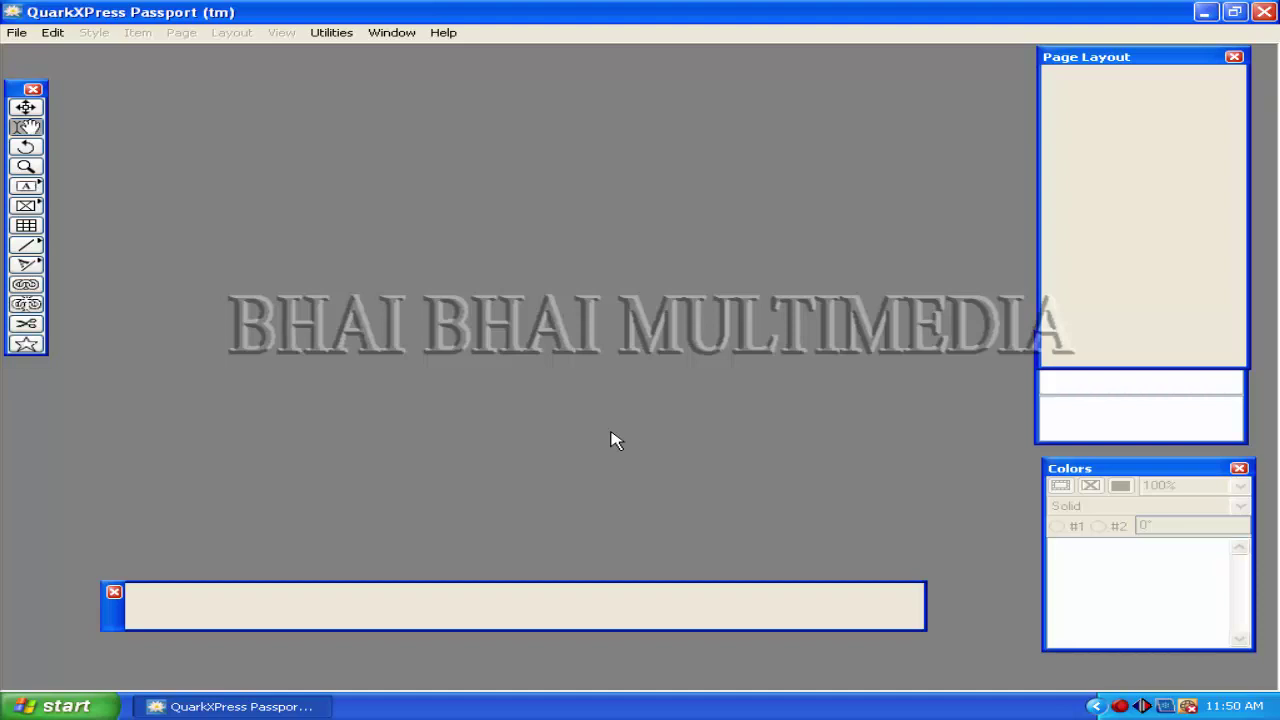
Create a new project with an A4 portrait page, 12.7 mm margins, one column and an automatic text box.
left_click(16, 32)
mouse_move(30, 50)
left_click(330, 52)
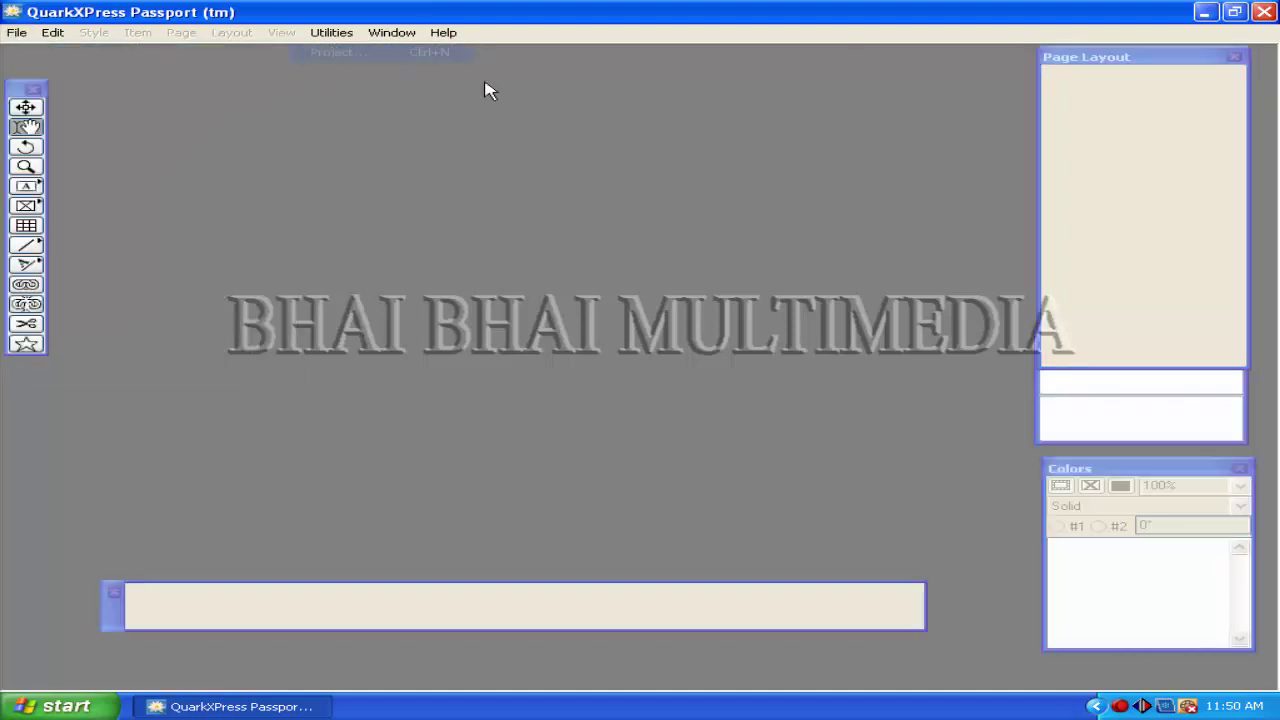
left_click(735, 506)
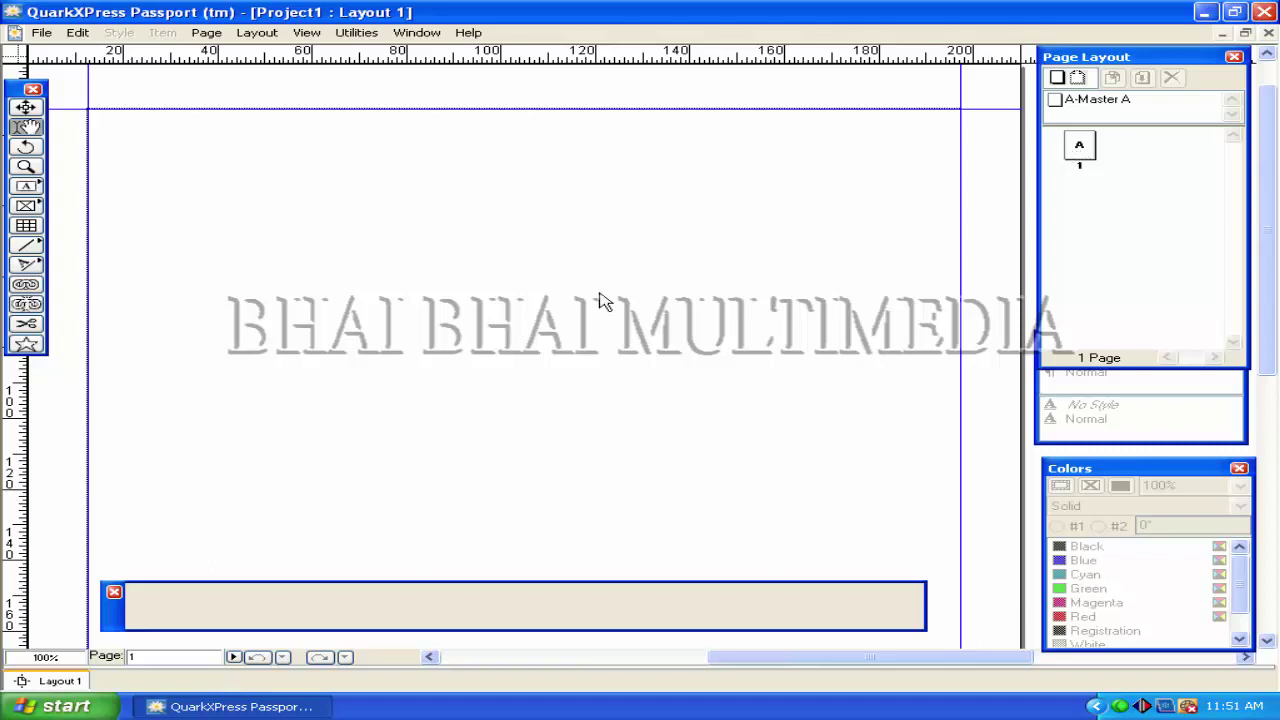
Insert 5 pages after page 1, based on A-Master A.
left_click(206, 32)
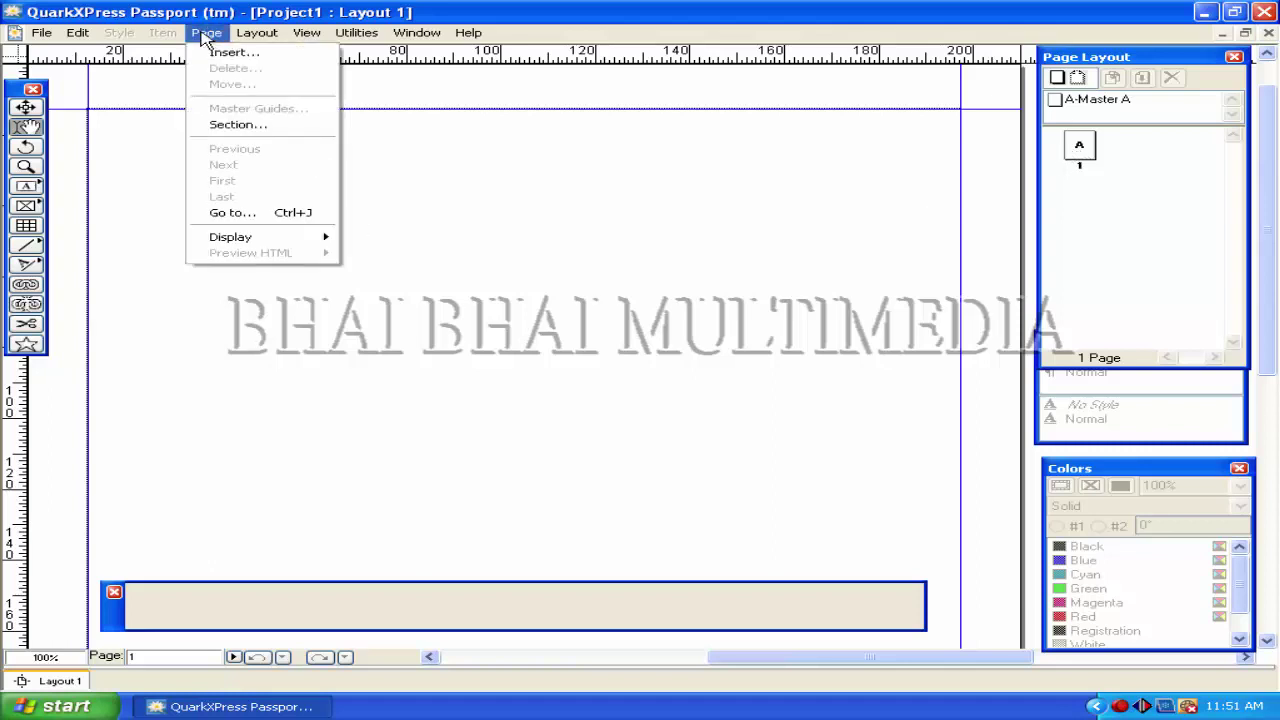
left_click(215, 52)
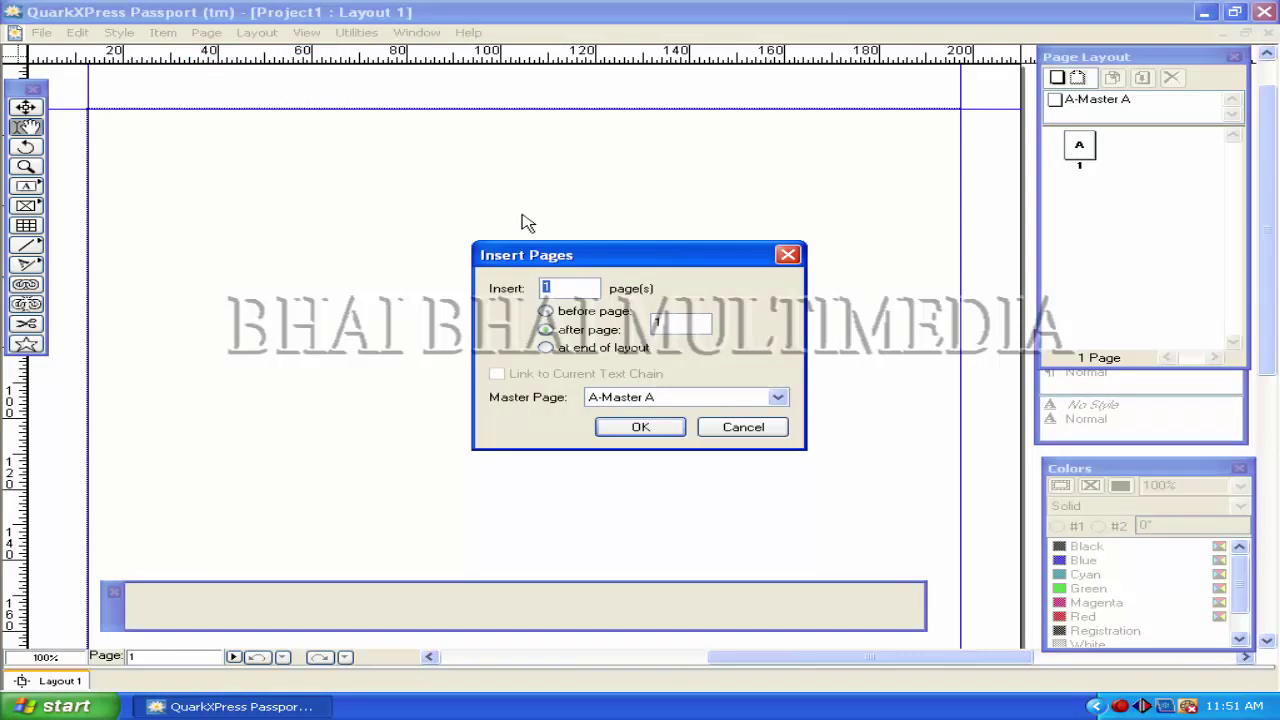
left_click_drag(588, 255, 473, 184)
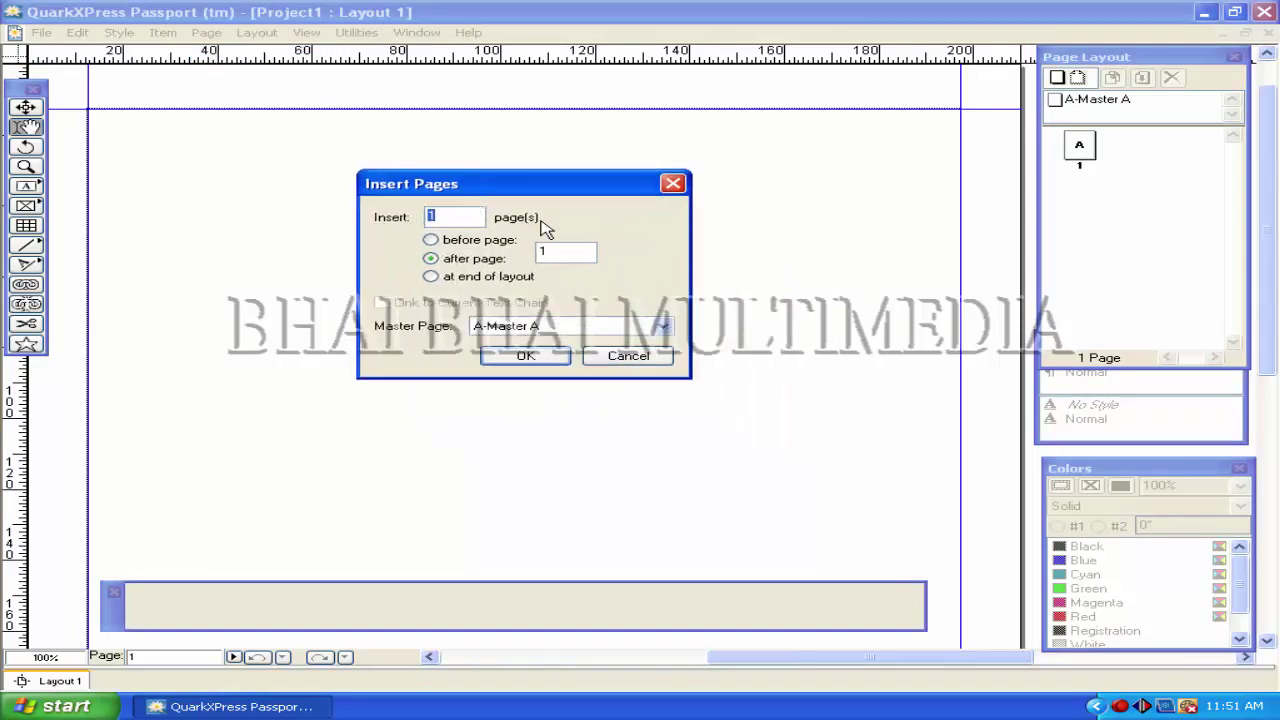
left_click(432, 216)
double_click(460, 217)
type("5")
left_click(485, 242)
left_click(474, 258)
left_click(431, 277)
left_click(476, 262)
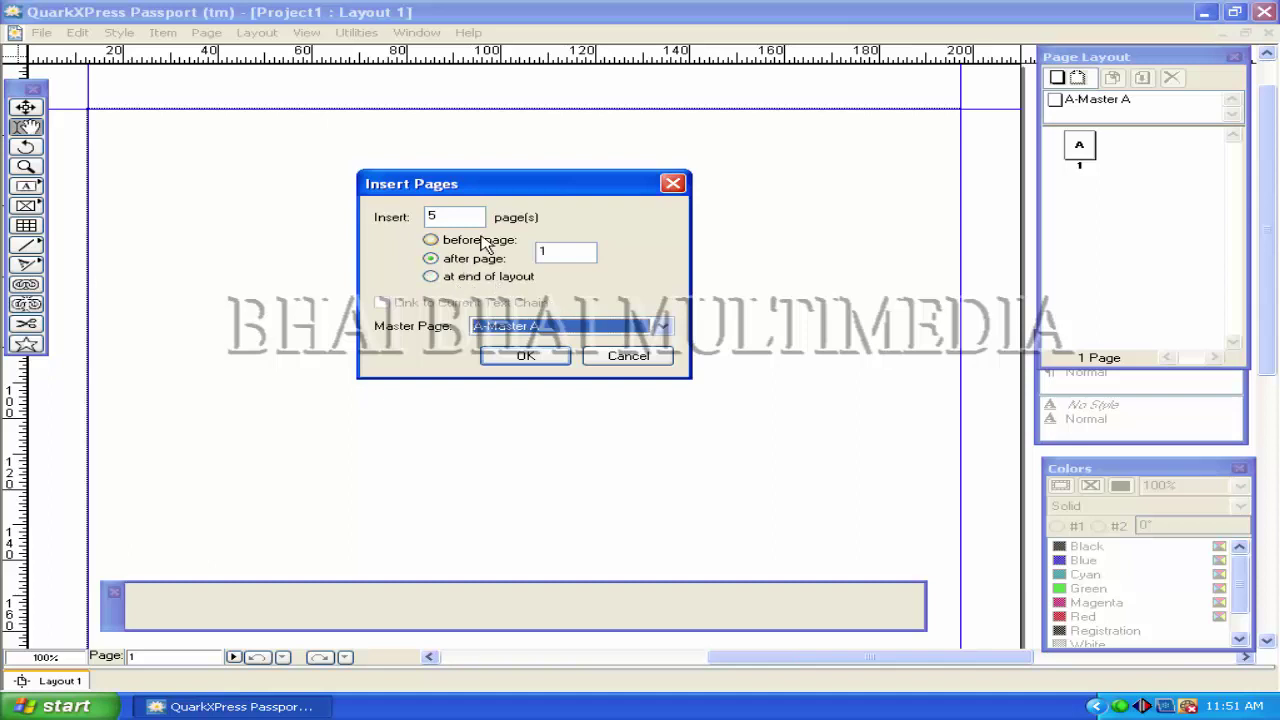
left_click(522, 357)
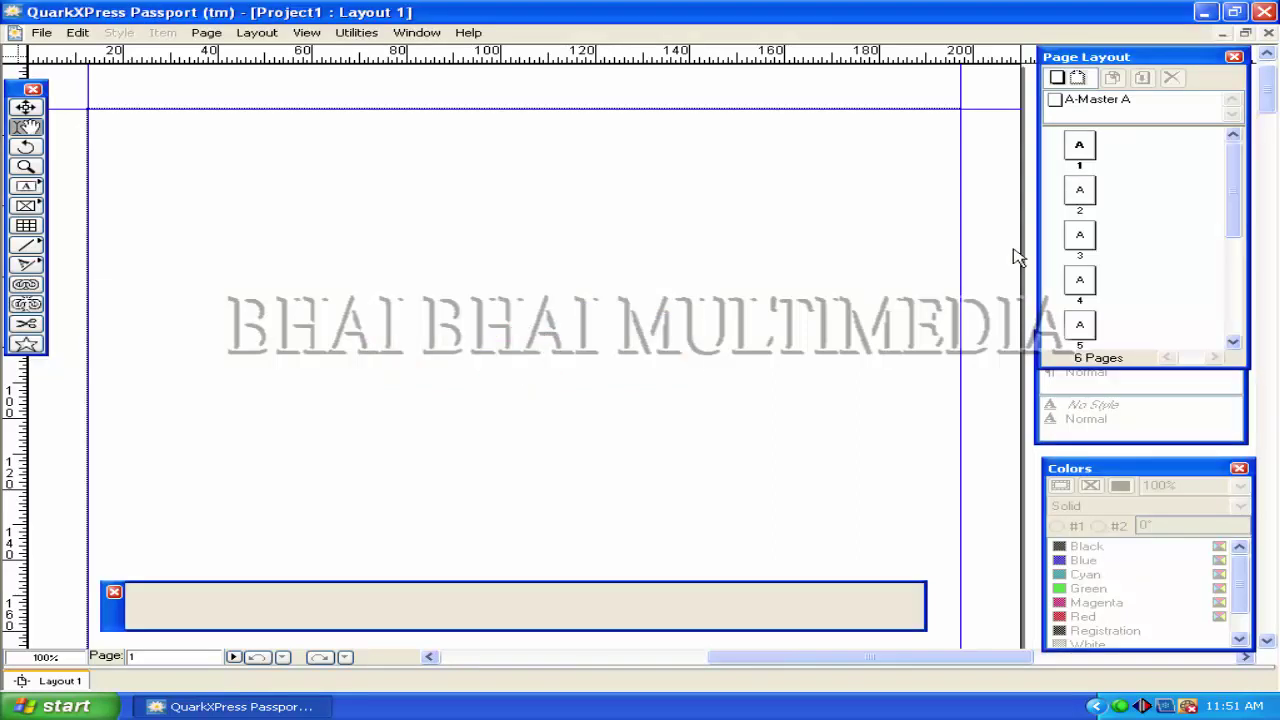
Select page 1 in the page layout, go to page 4, and display the A-Master A page.
mouse_move(1228, 193)
left_mouse_down()
mouse_move(1231, 180)
mouse_move(1234, 260)
mouse_move(1214, 283)
mouse_move(1217, 190)
mouse_move(1240, 278)
mouse_move(1245, 194)
left_mouse_up()
left_click(1080, 147)
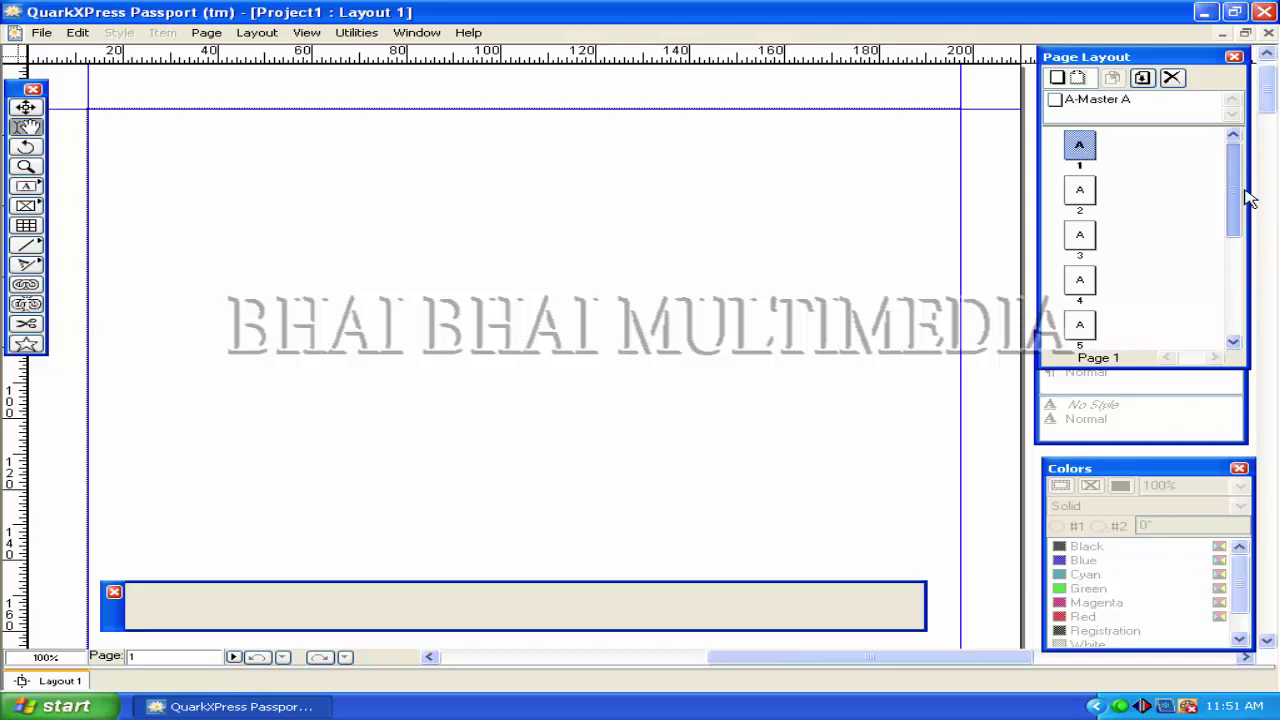
left_click(233, 657)
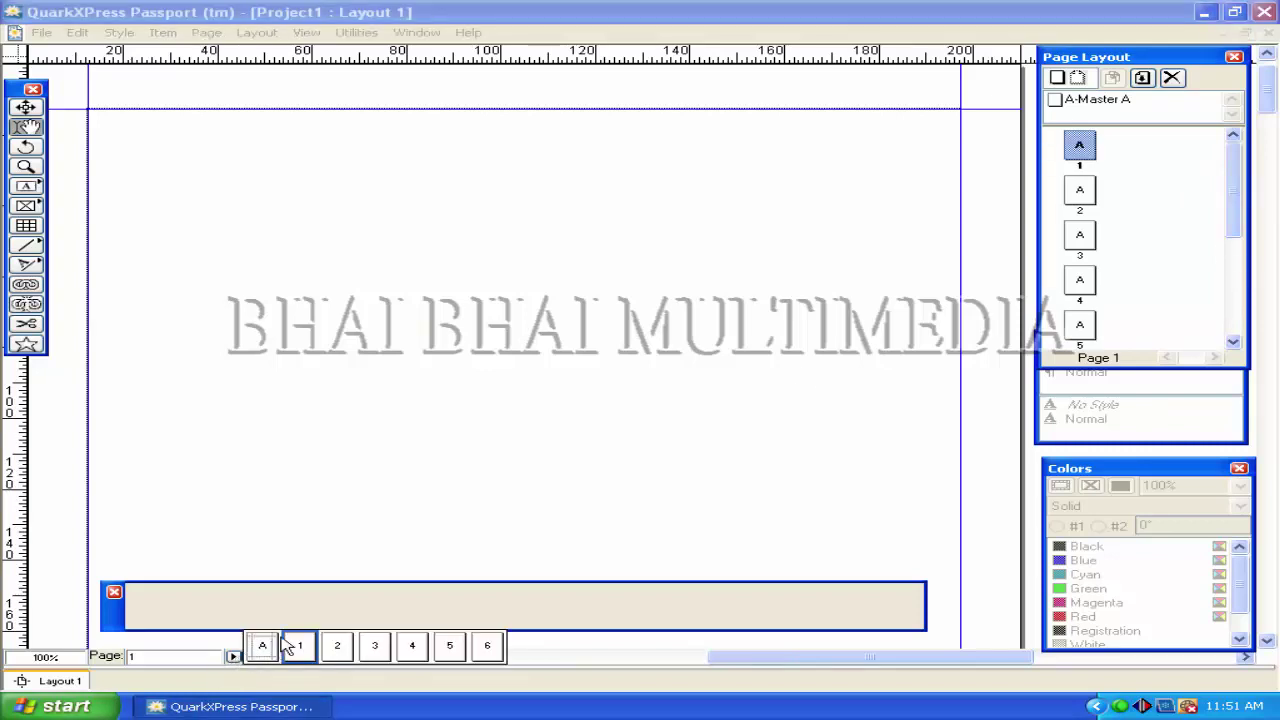
left_click(410, 646)
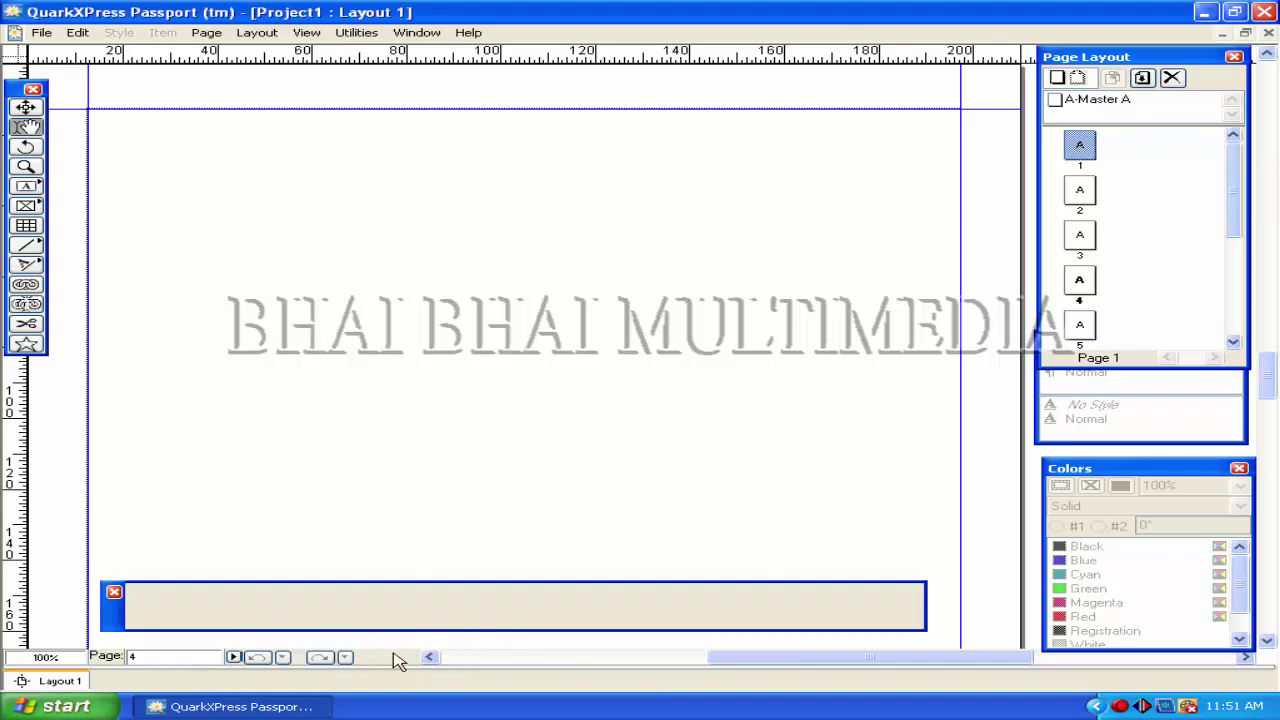
left_click(236, 657)
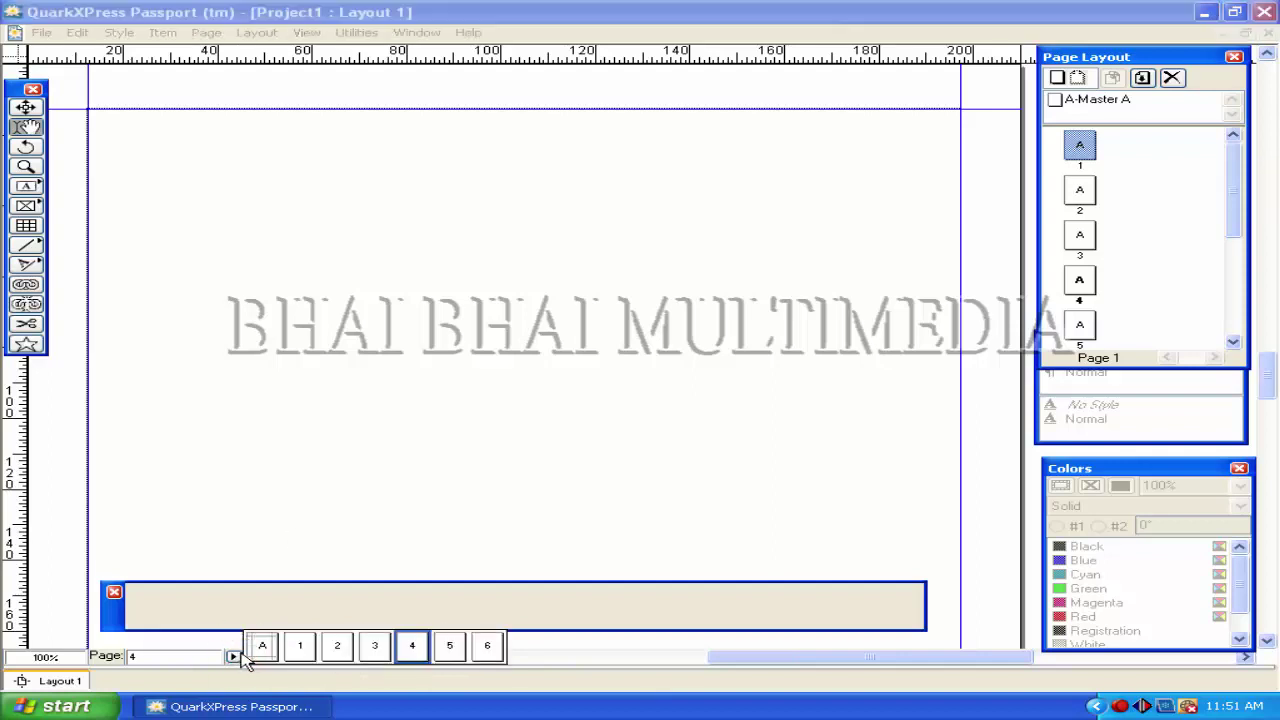
left_click(261, 646)
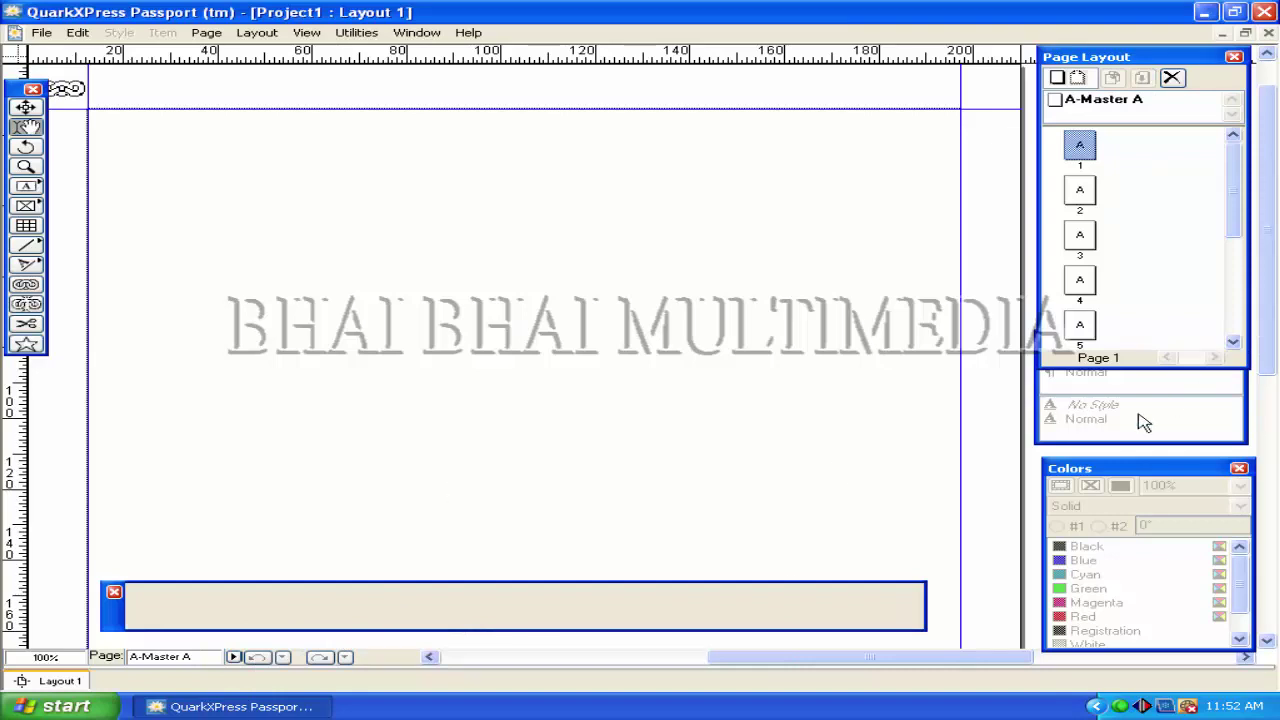
Go to page 5 and place the text cursor in its automatic text box.
left_click_drag(1237, 172, 1240, 257)
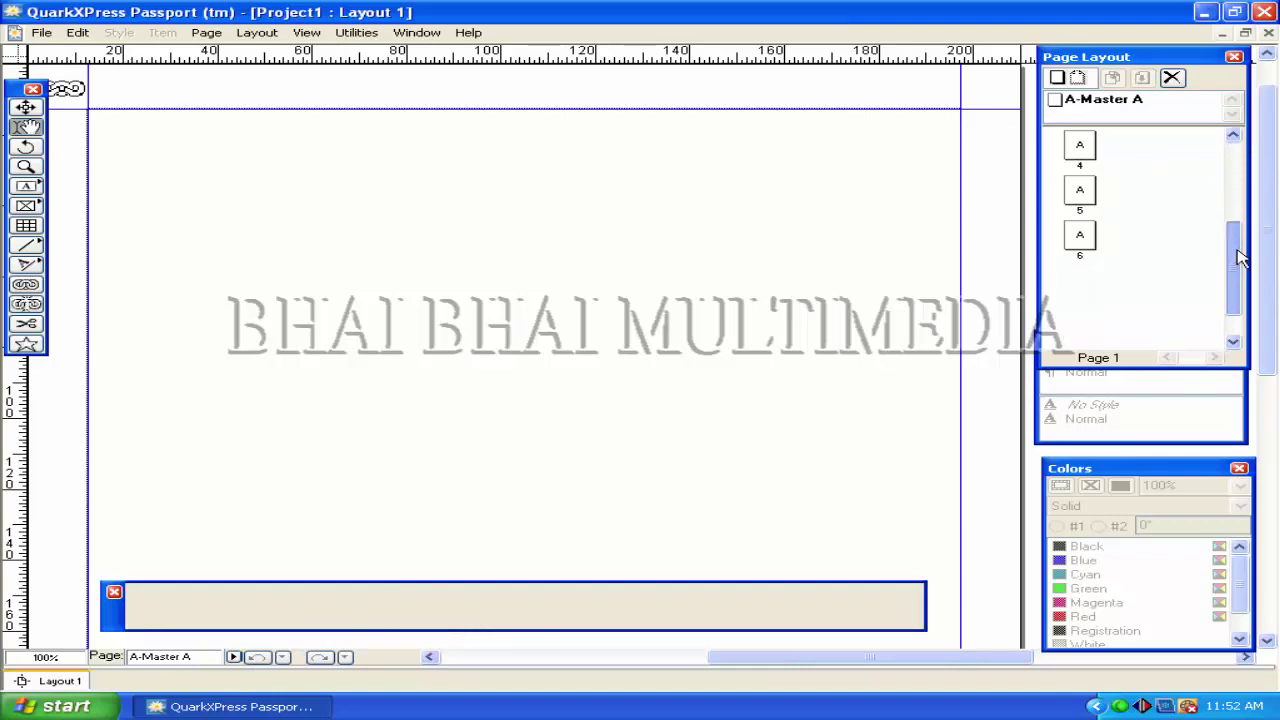
left_click(310, 268)
double_click(1080, 240)
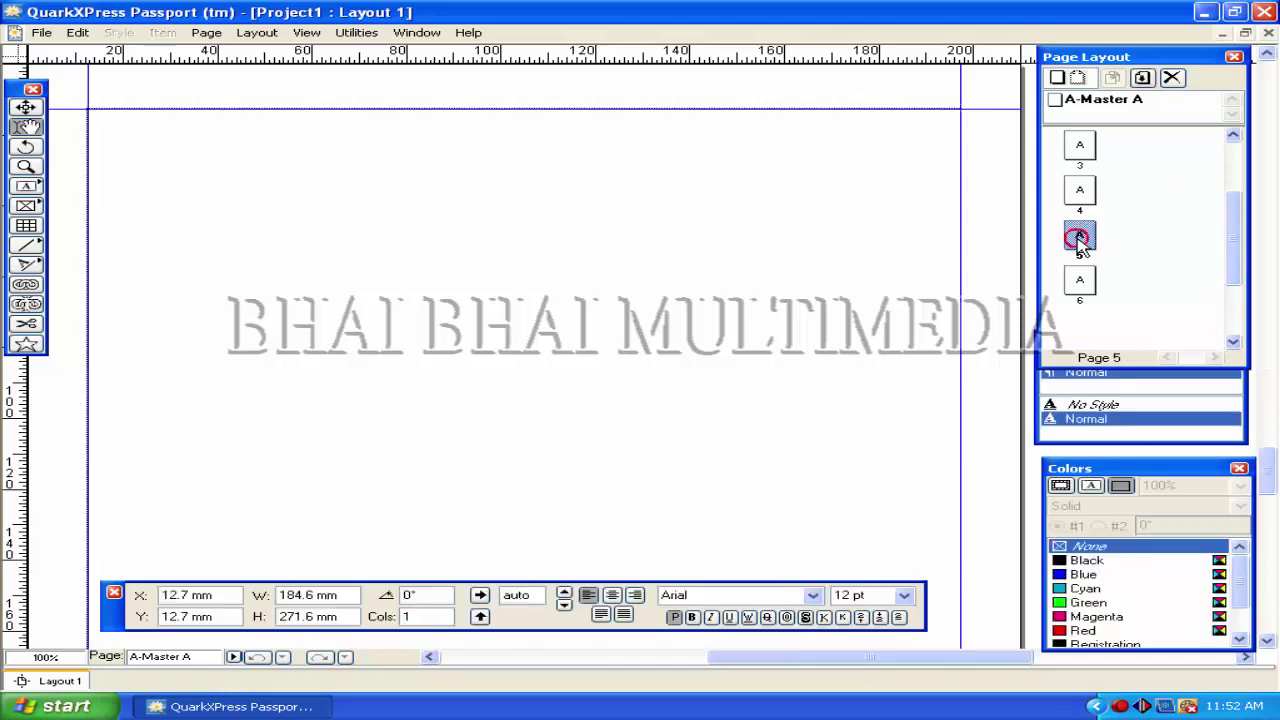
left_click(326, 364)
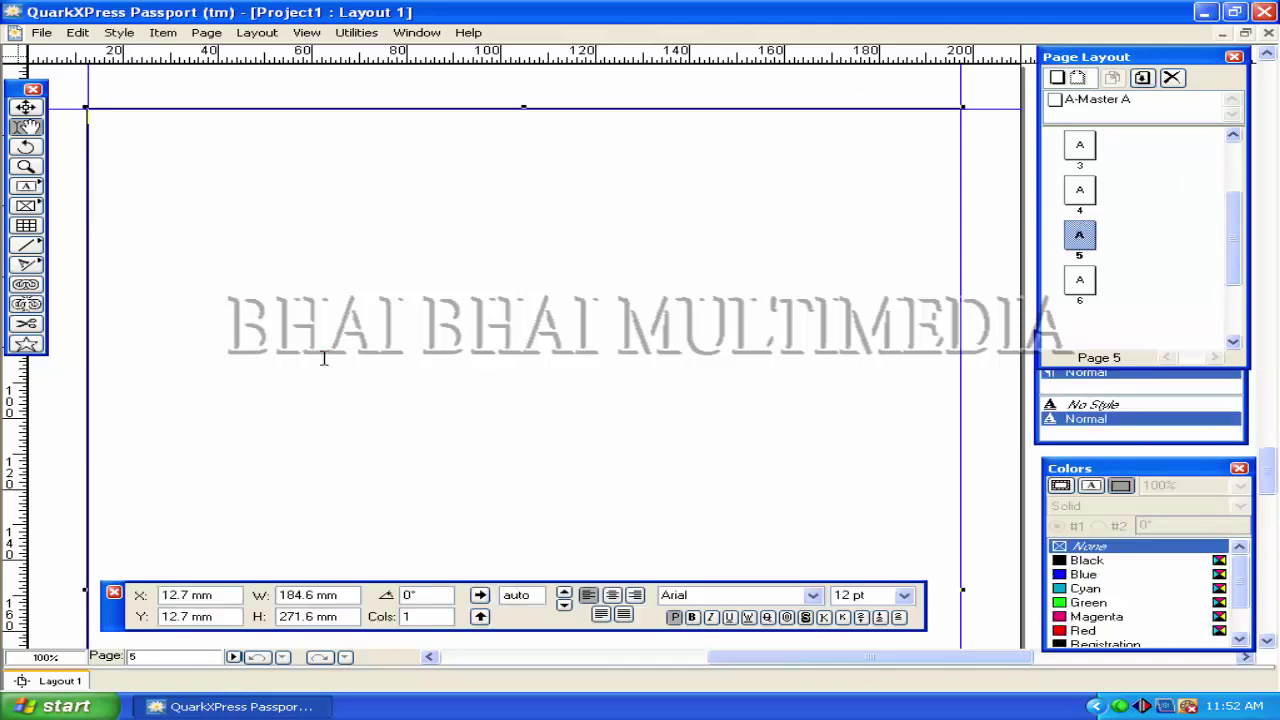
Delete page 5 from the six-page layout.
left_click(206, 32)
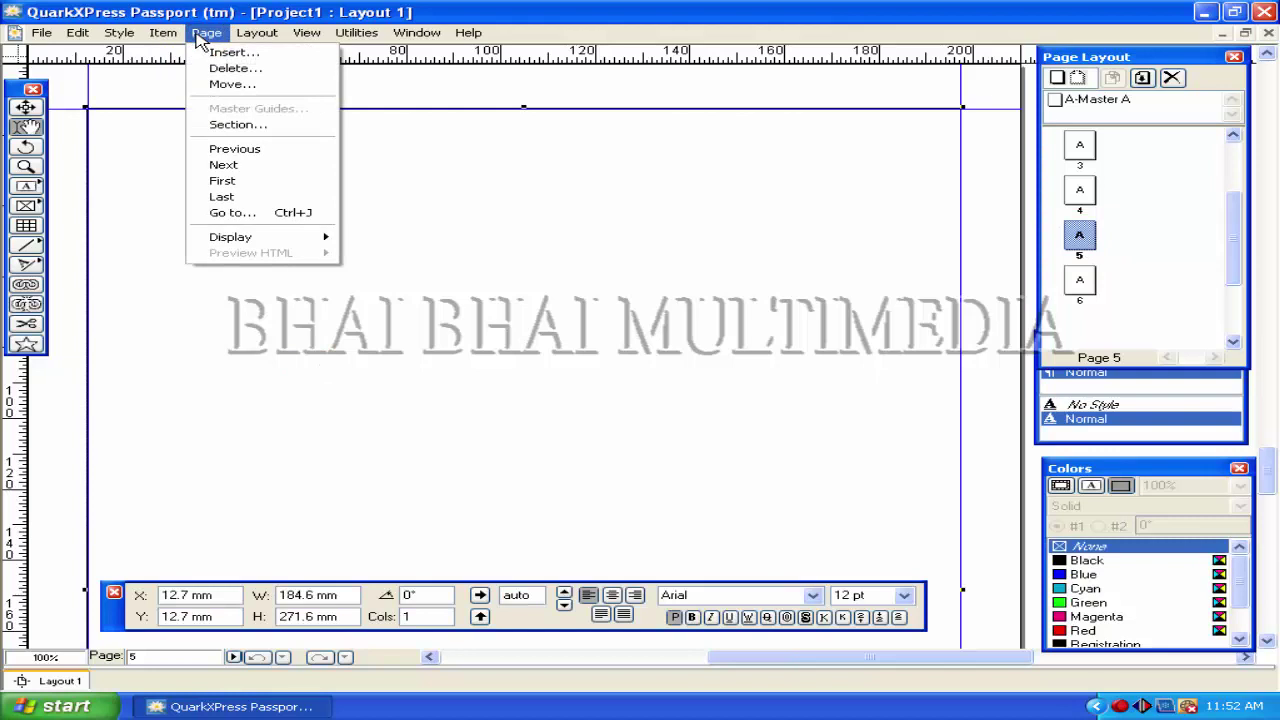
left_click(228, 70)
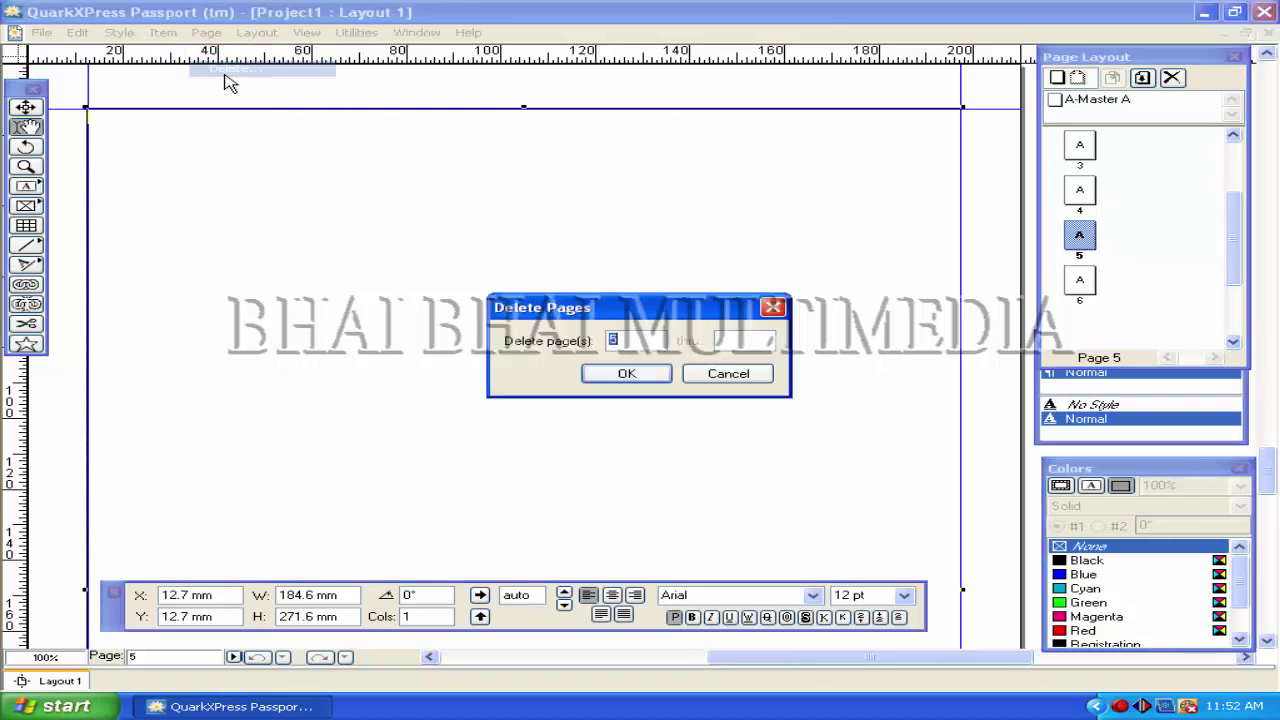
left_click(627, 340)
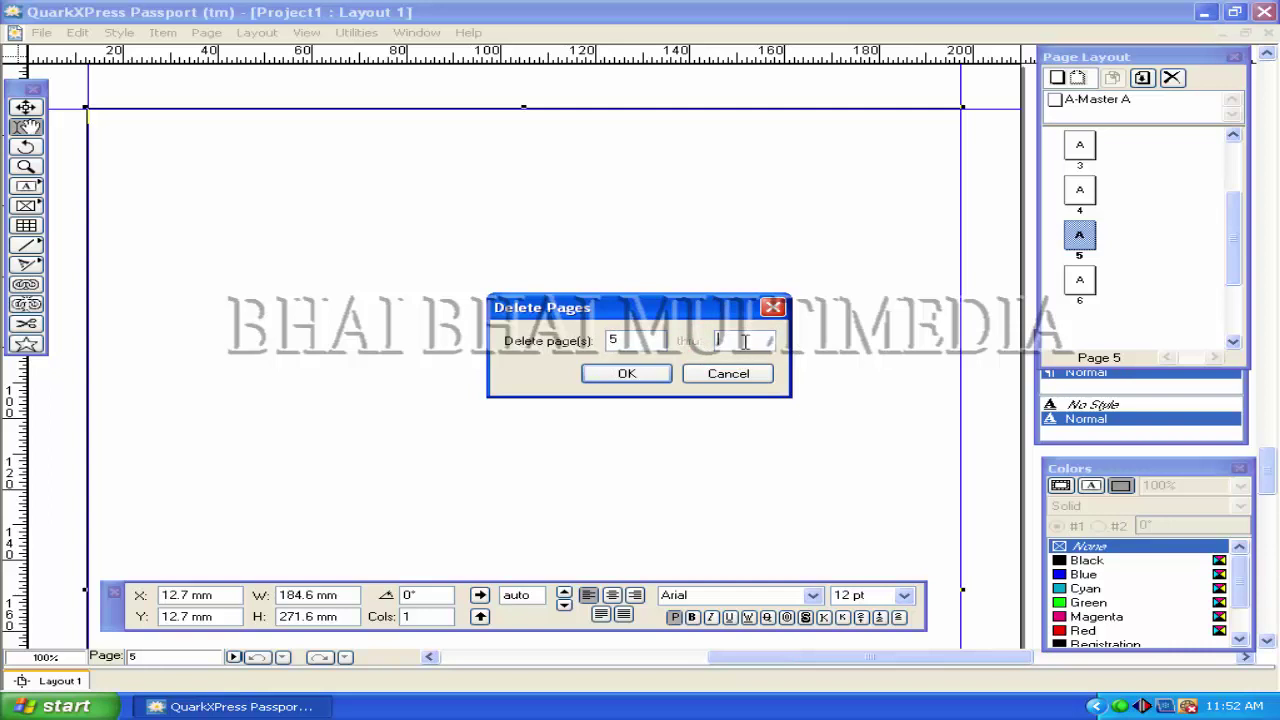
left_click(621, 341)
left_click(603, 376)
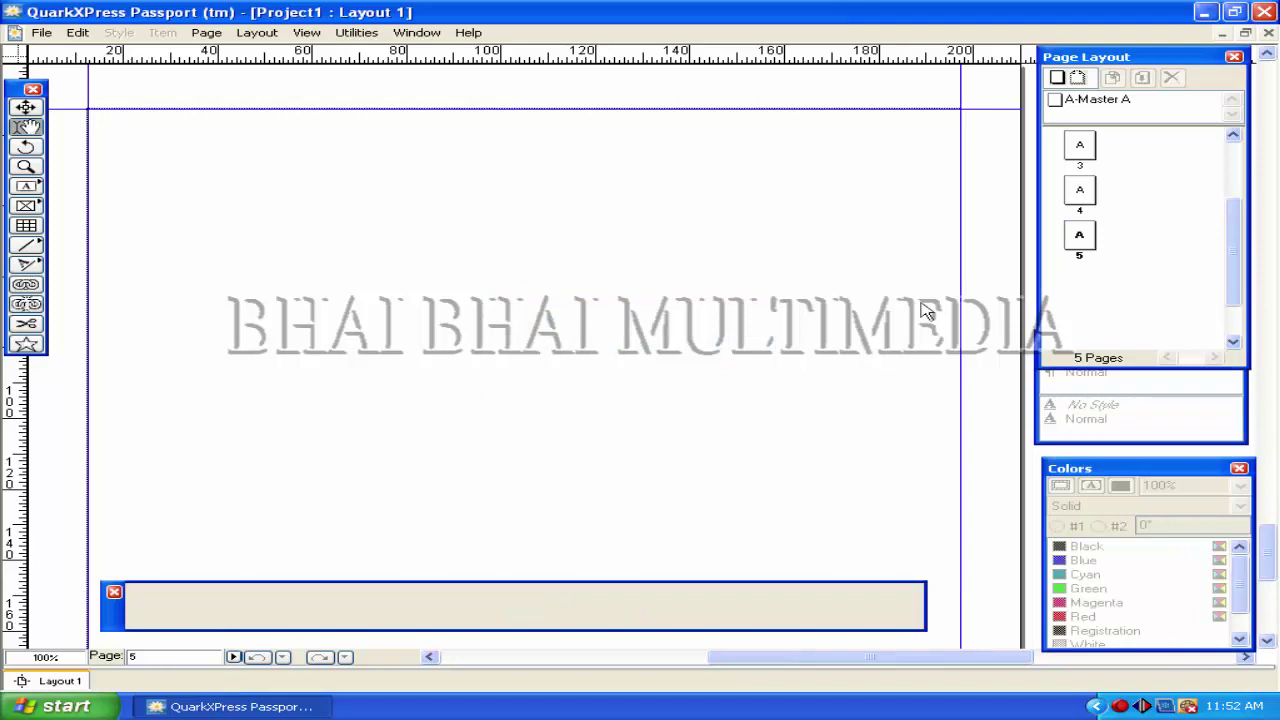
Enter the number 5 in the text box on page 5 and set its font size to 48 pt.
left_click(1085, 242)
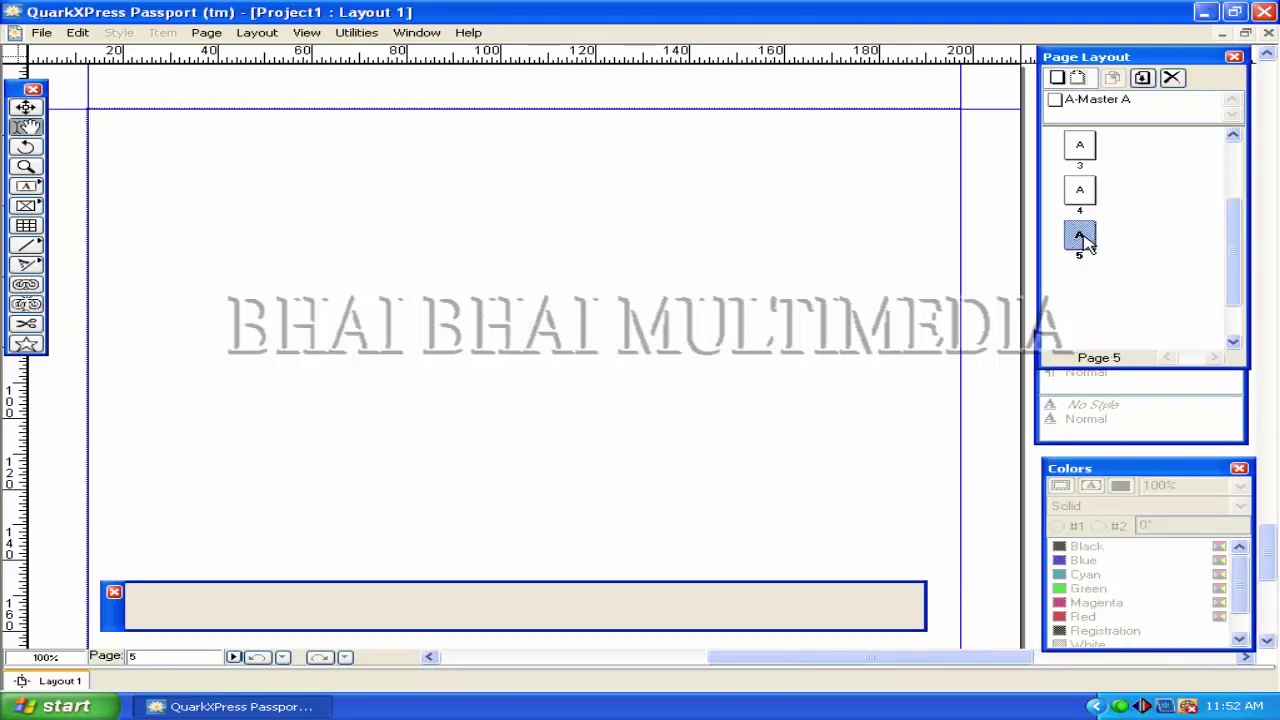
left_click(205, 33)
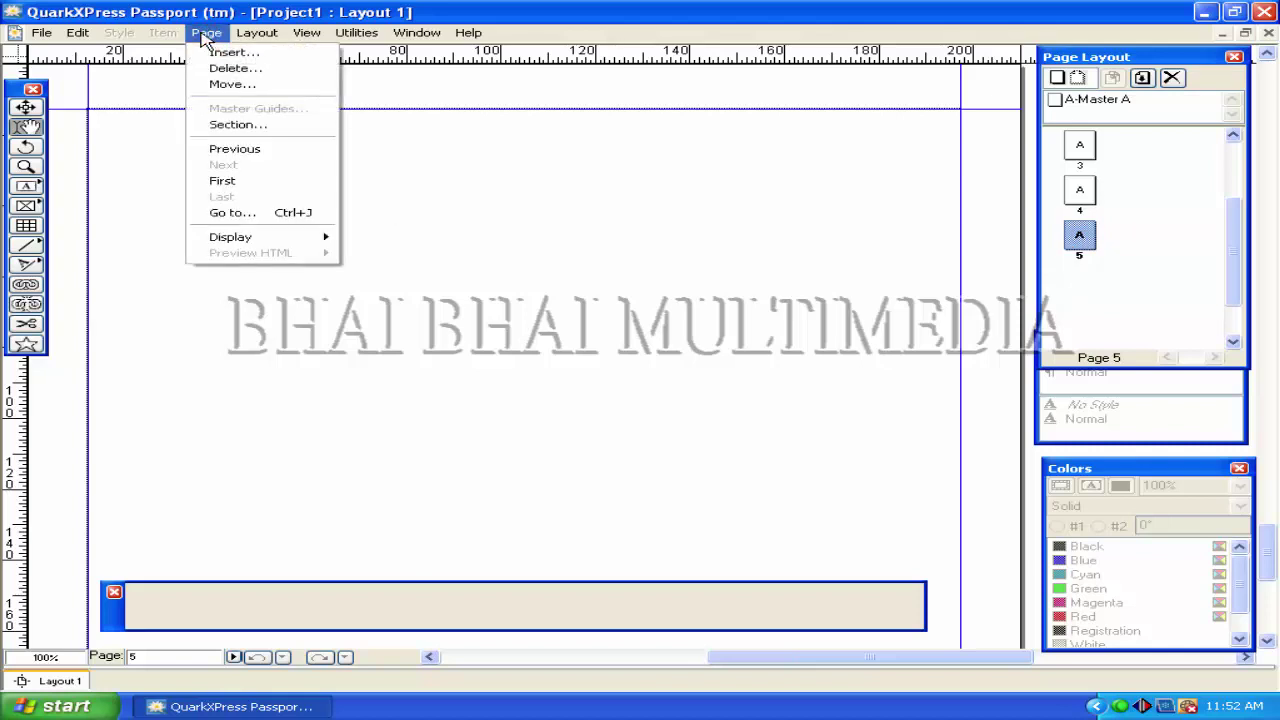
left_click(528, 248)
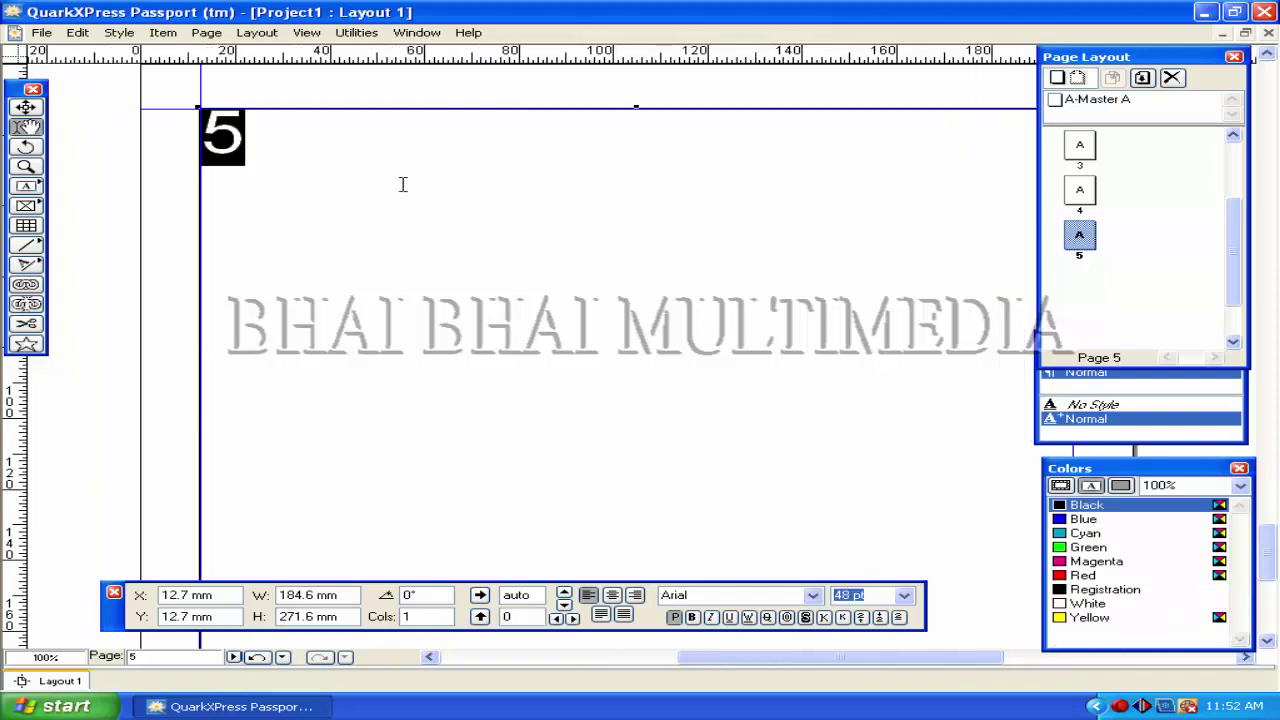
left_click(371, 151)
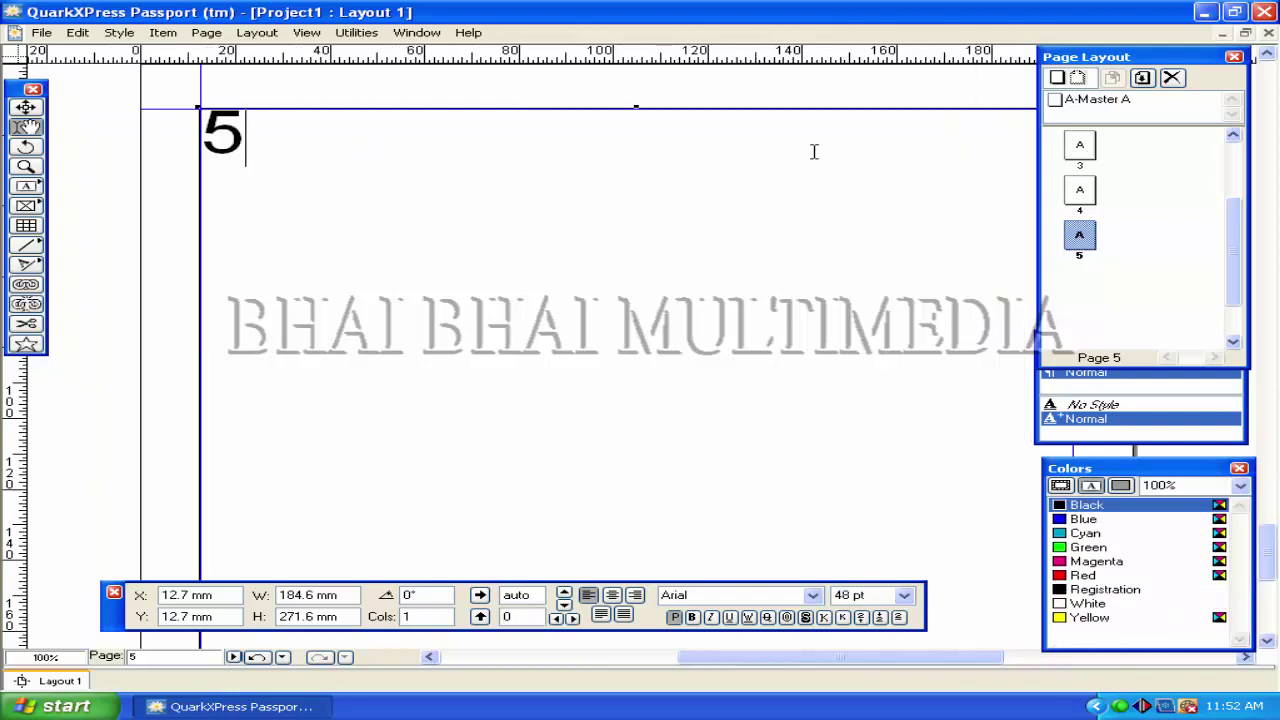
Move page 5 of the layout so that it comes before page 2.
left_click(206, 32)
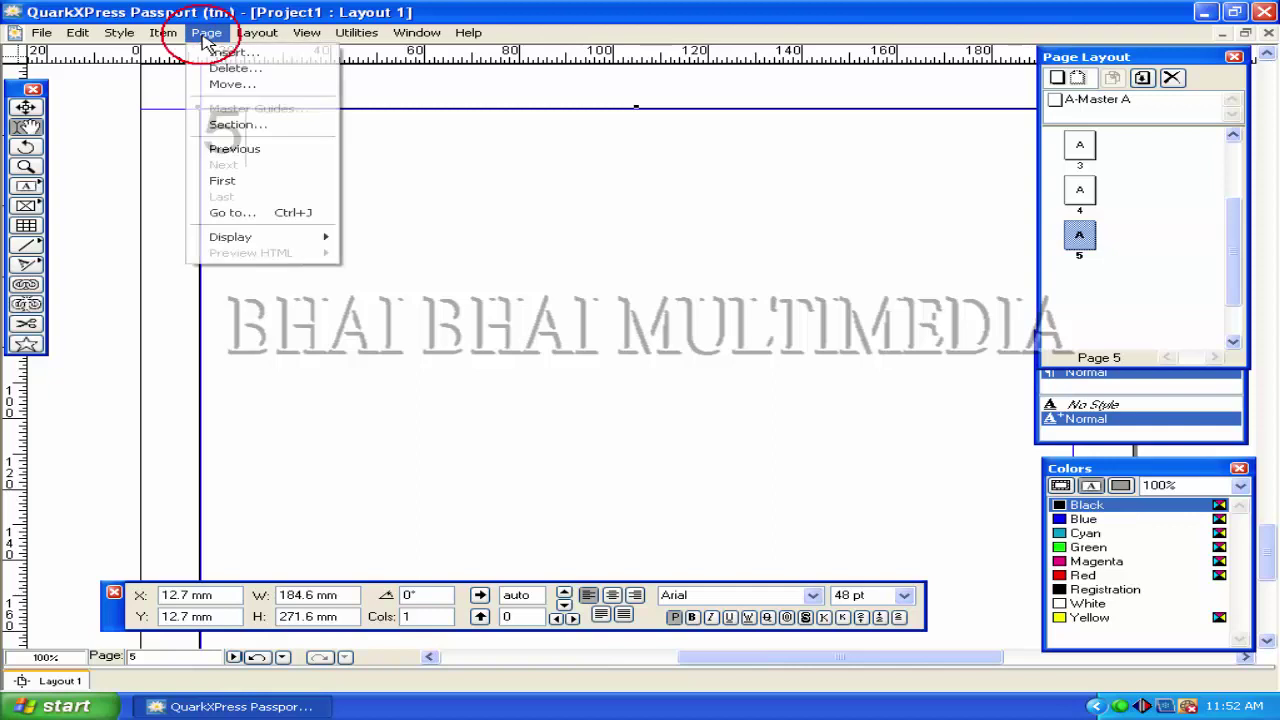
left_click(222, 84)
left_click_drag(640, 290, 626, 306)
left_click(515, 342)
left_click(709, 344)
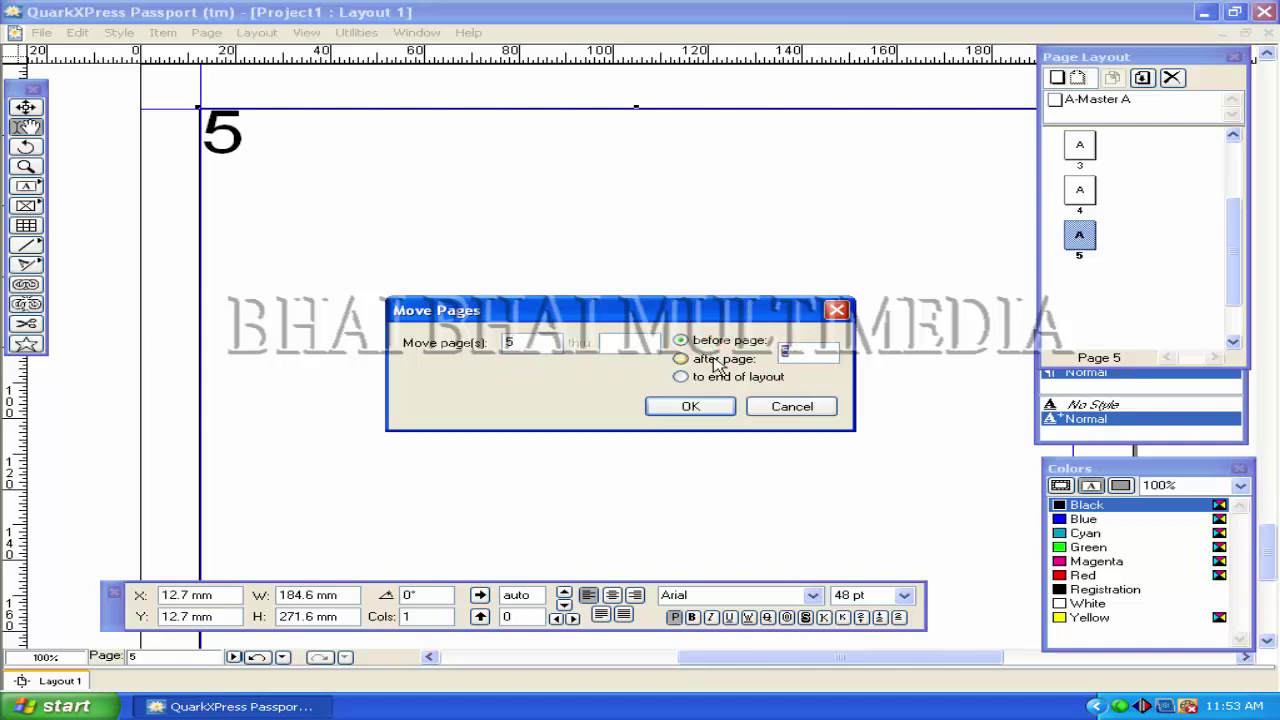
type("2")
left_click(688, 406)
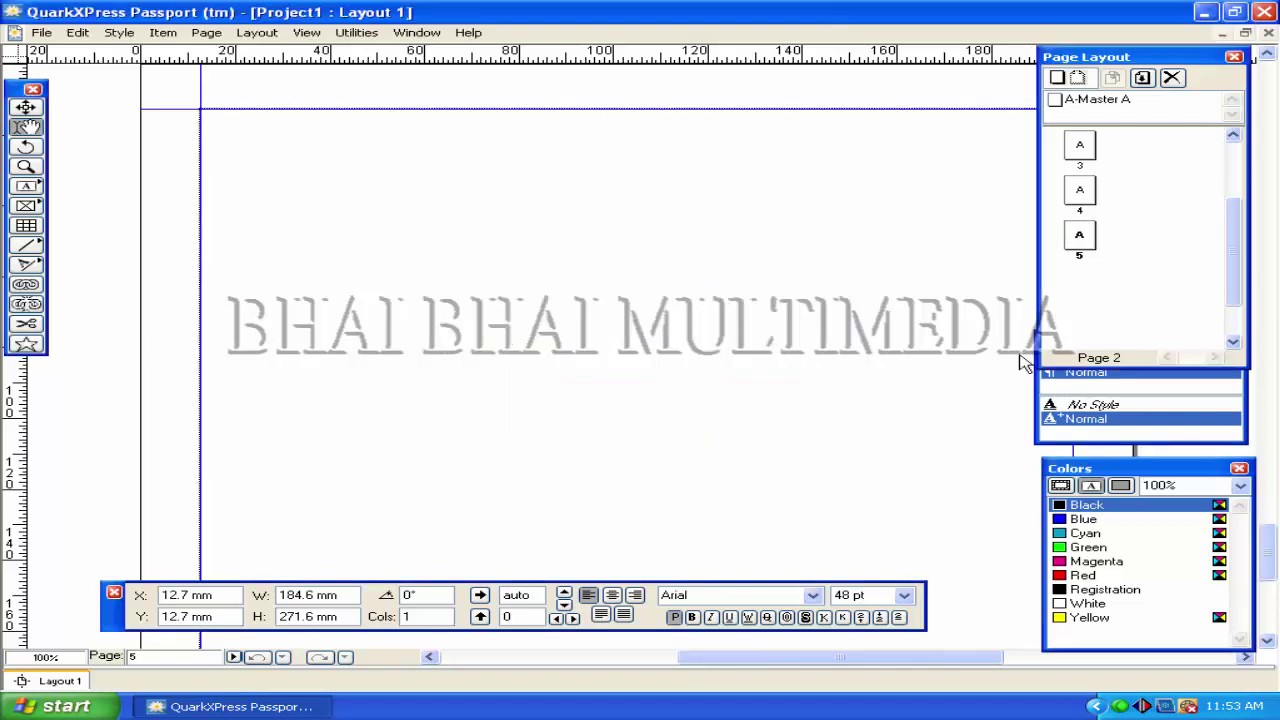
Display page 2 from the page layout and place the text cursor in its text box.
left_click_drag(1232, 252, 1236, 198)
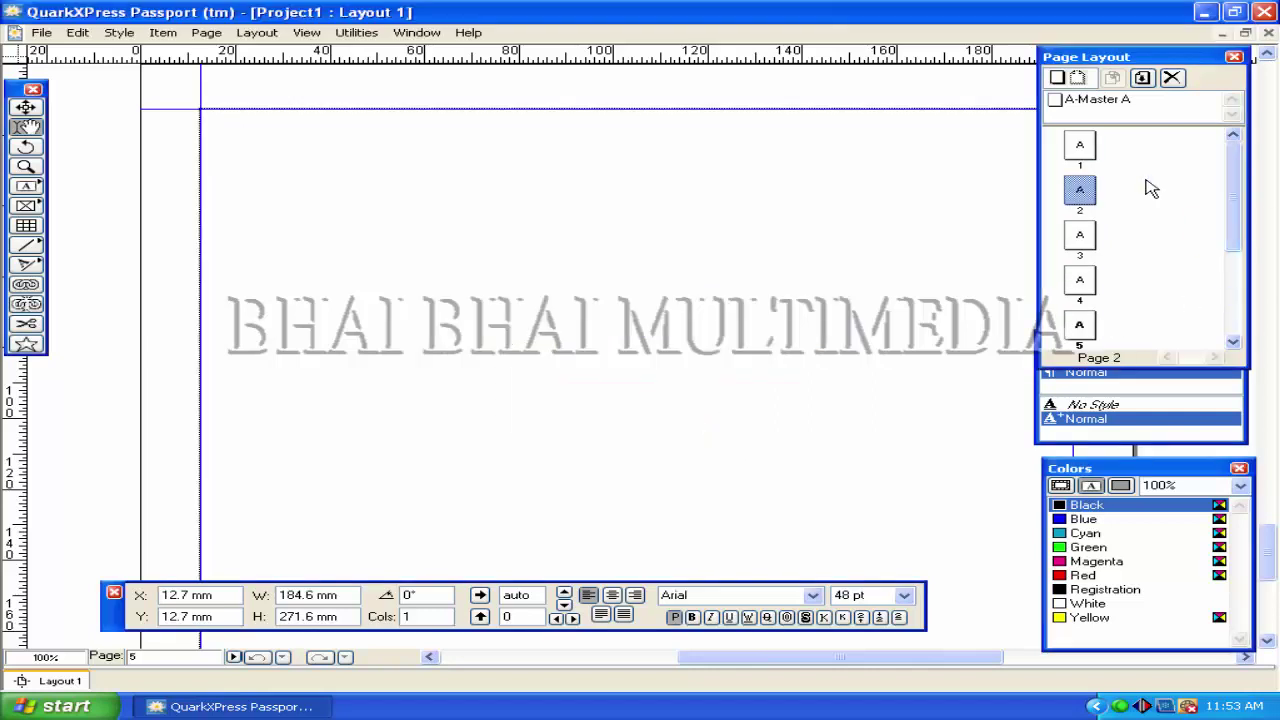
double_click(1079, 190)
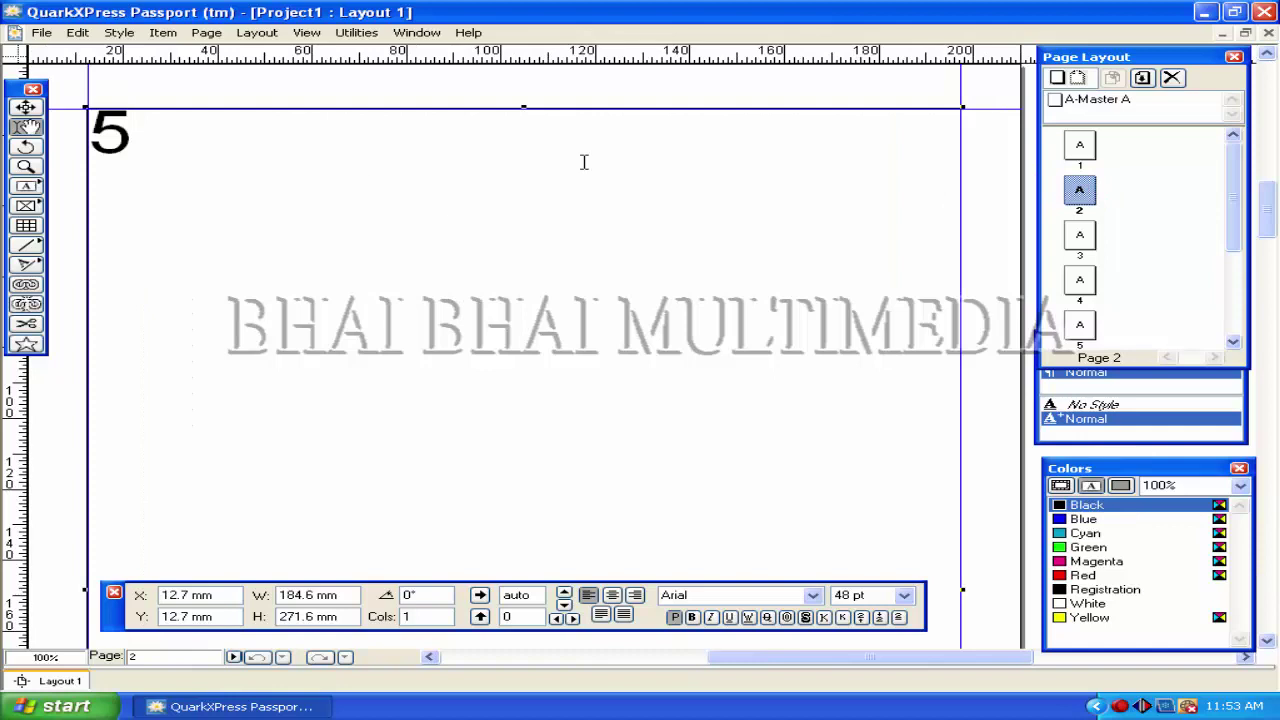
left_click(1079, 236)
left_click(1079, 190)
left_click(1079, 190)
left_click(145, 148)
Go directly to page 4 by its page number.
left_click(206, 32)
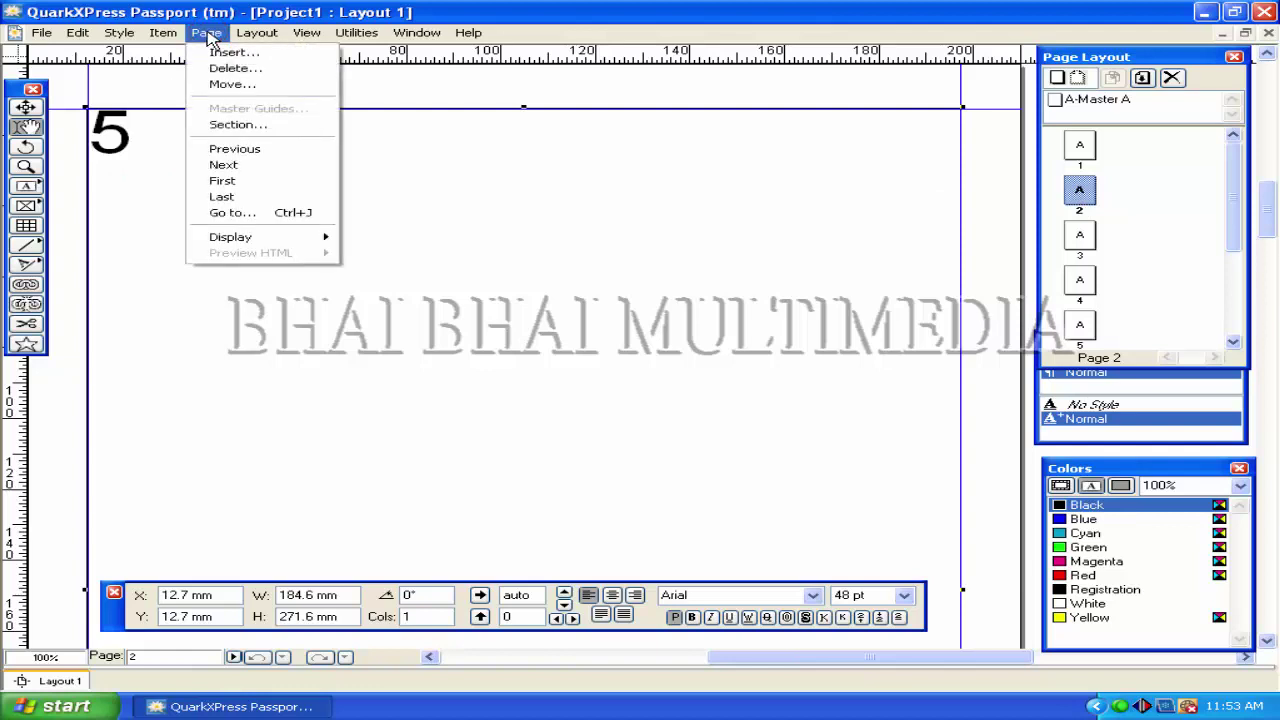
left_click(217, 214)
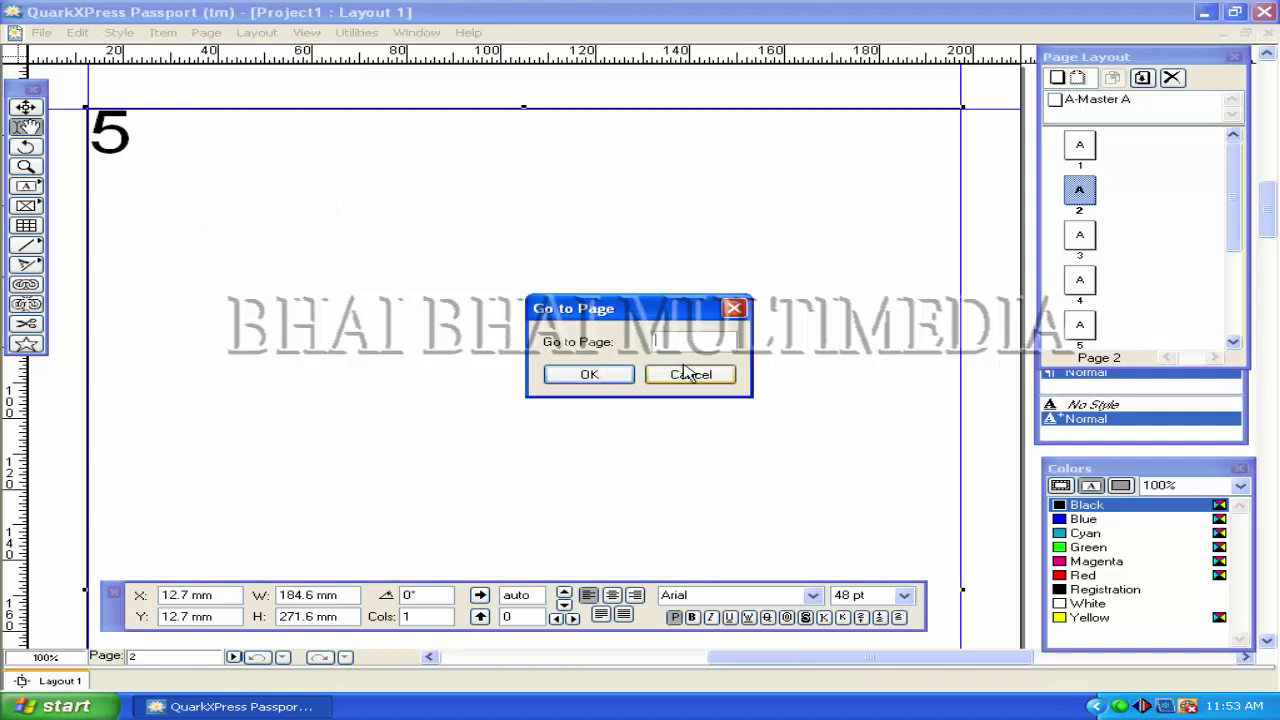
left_click_drag(624, 310, 483, 265)
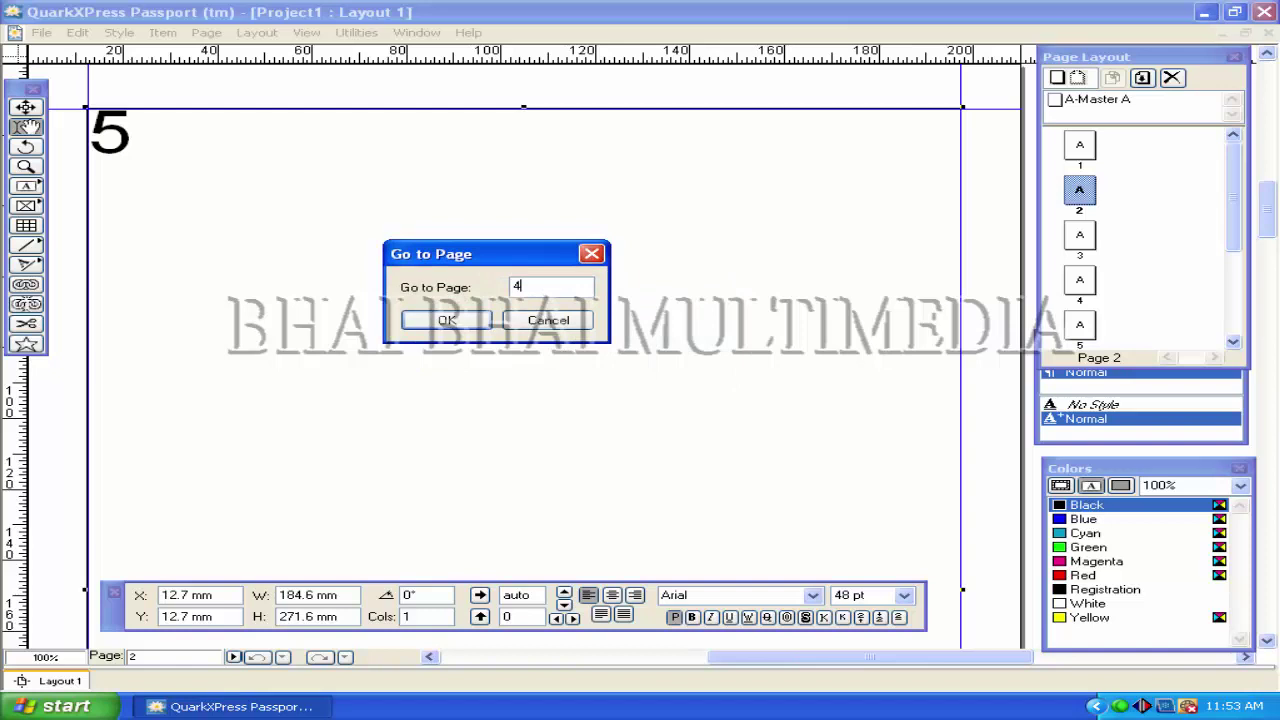
left_click(440, 322)
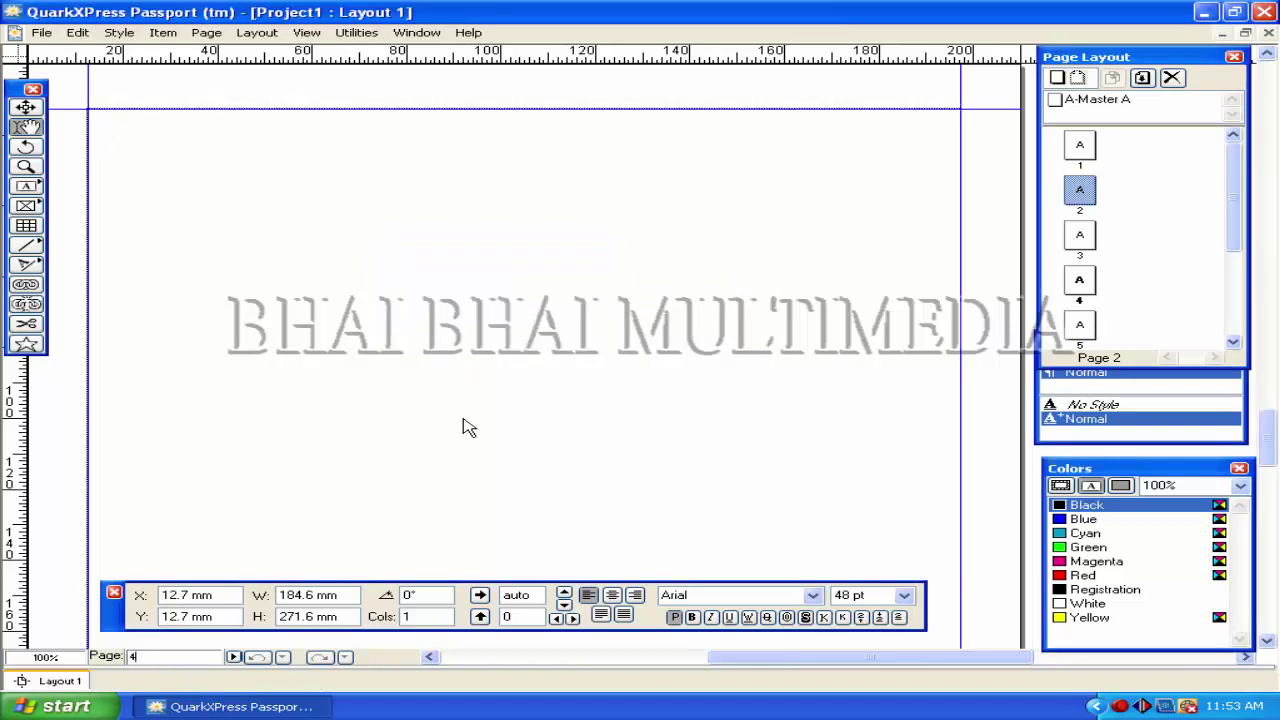
left_click(206, 32)
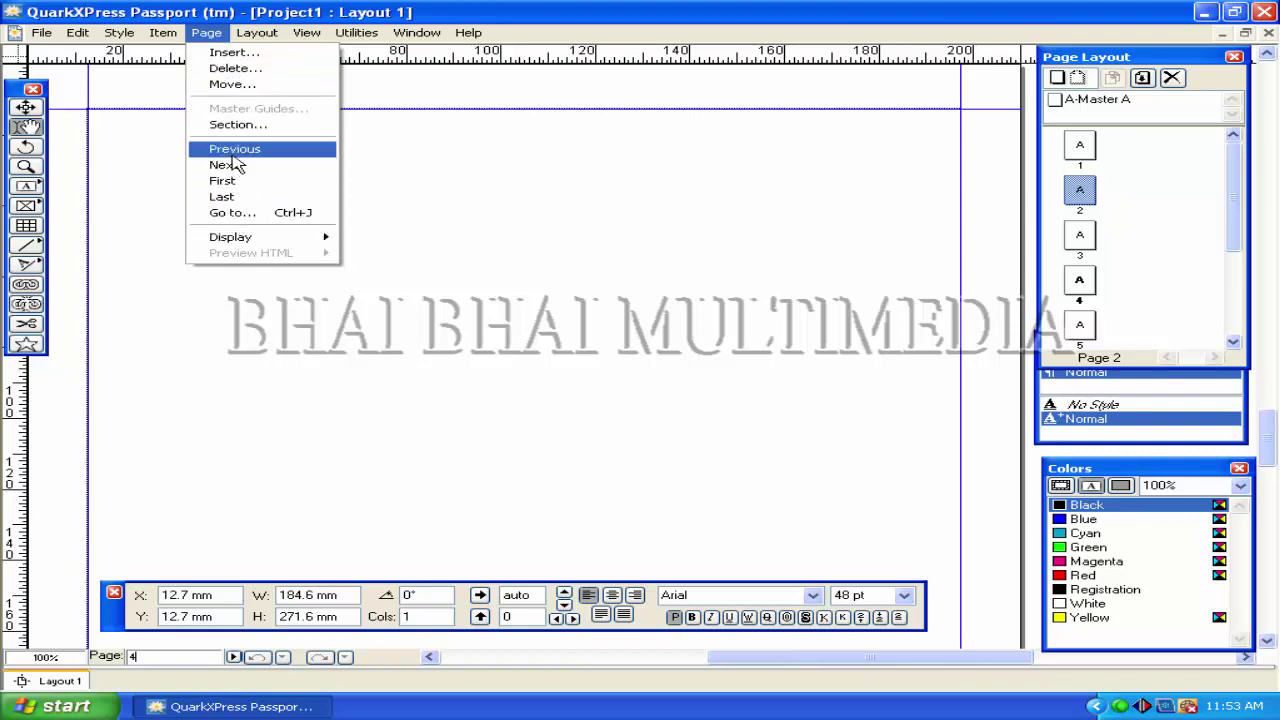
left_click(210, 33)
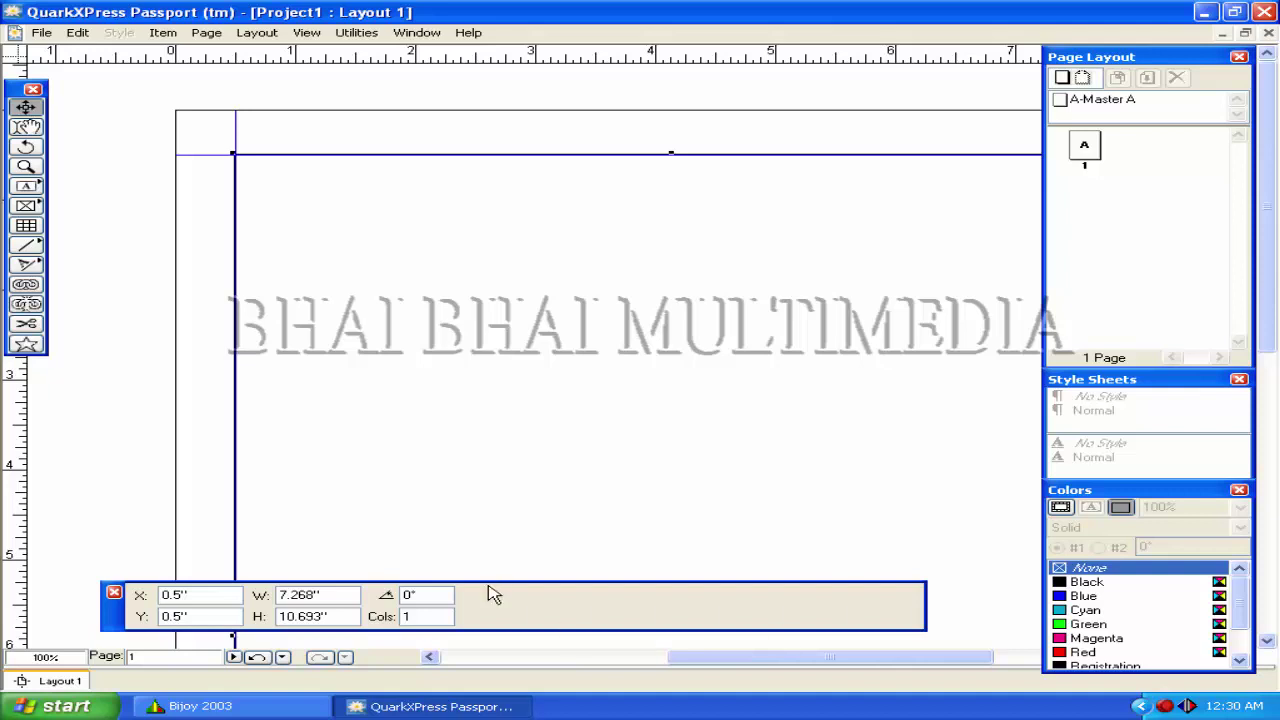
Draw a rectangular picture box about 2.39" by 1.16" and move it to about X 1.05", Y 1.19".
left_click(26, 205)
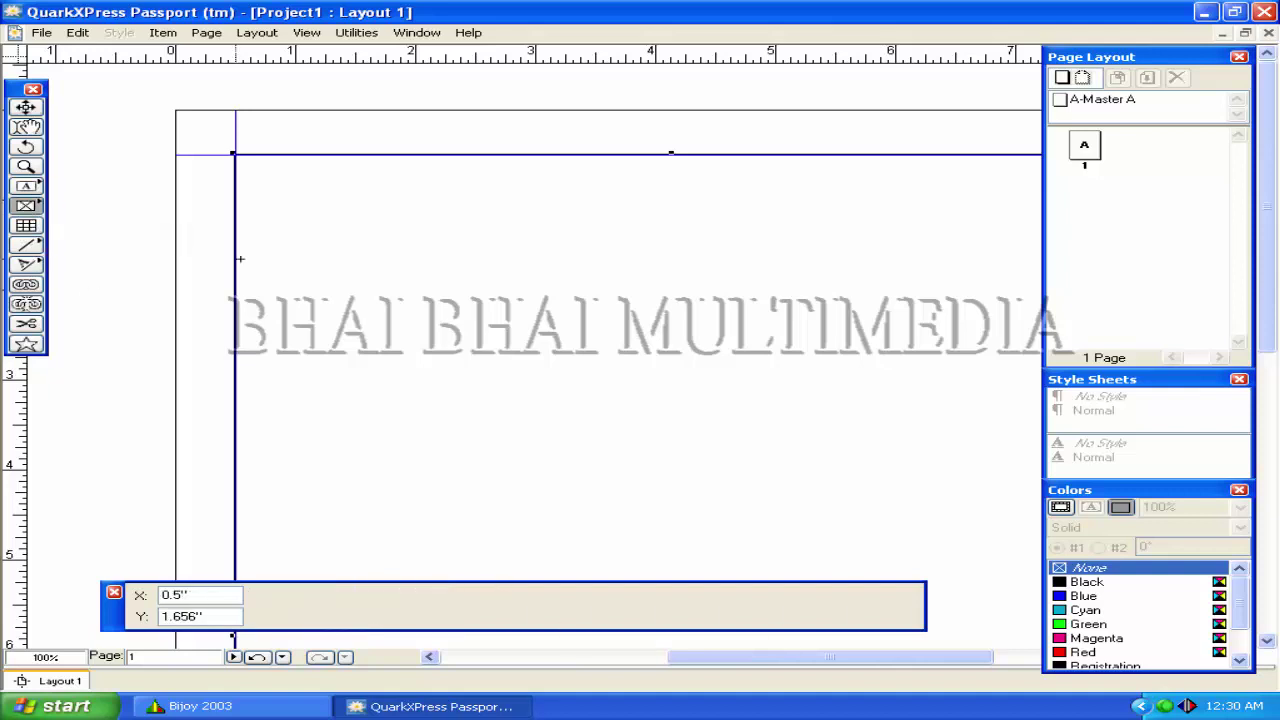
left_click_drag(323, 247, 612, 353)
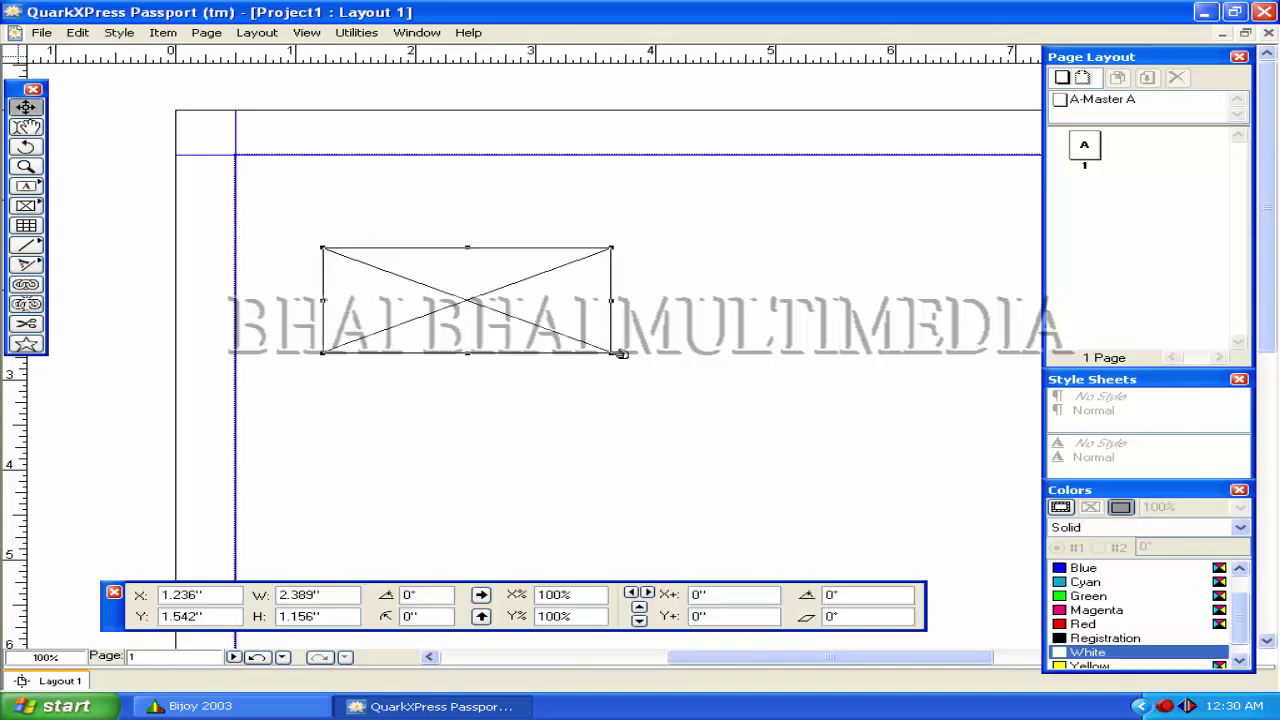
left_click_drag(464, 298, 439, 263)
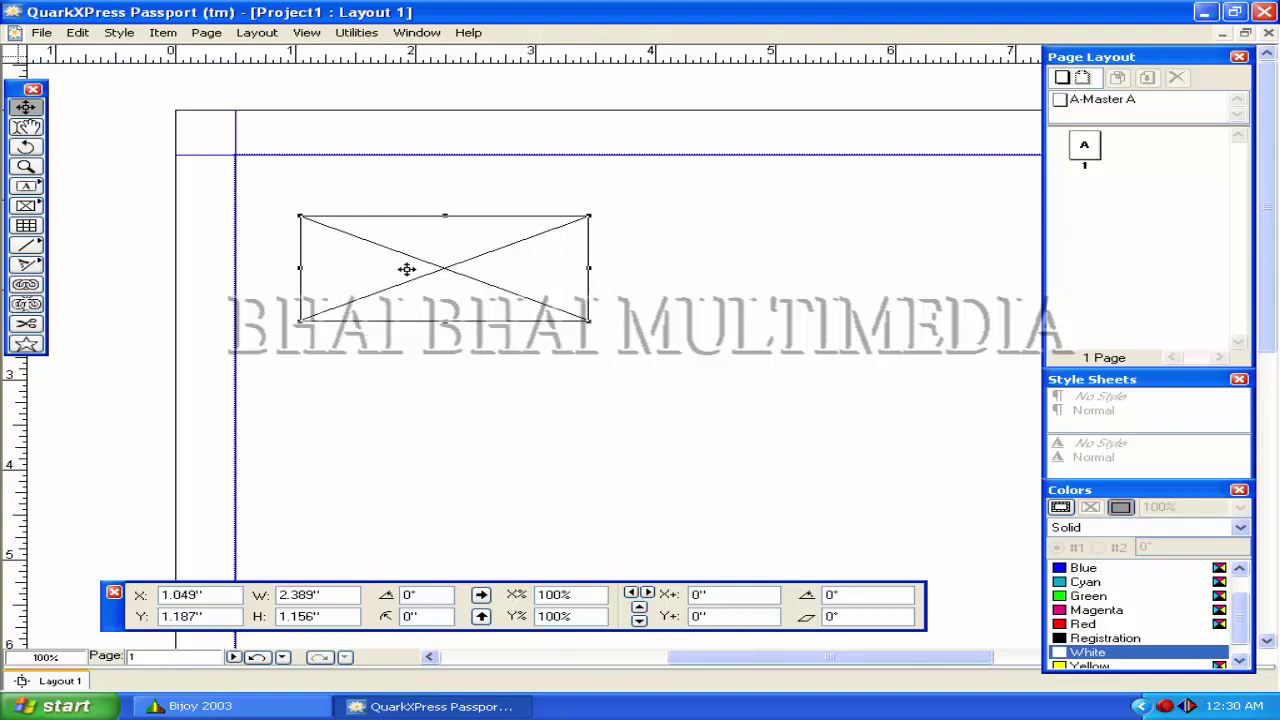
Import the picture Farmer.jpg from the Measurements folder into the picture box.
left_click(44, 36)
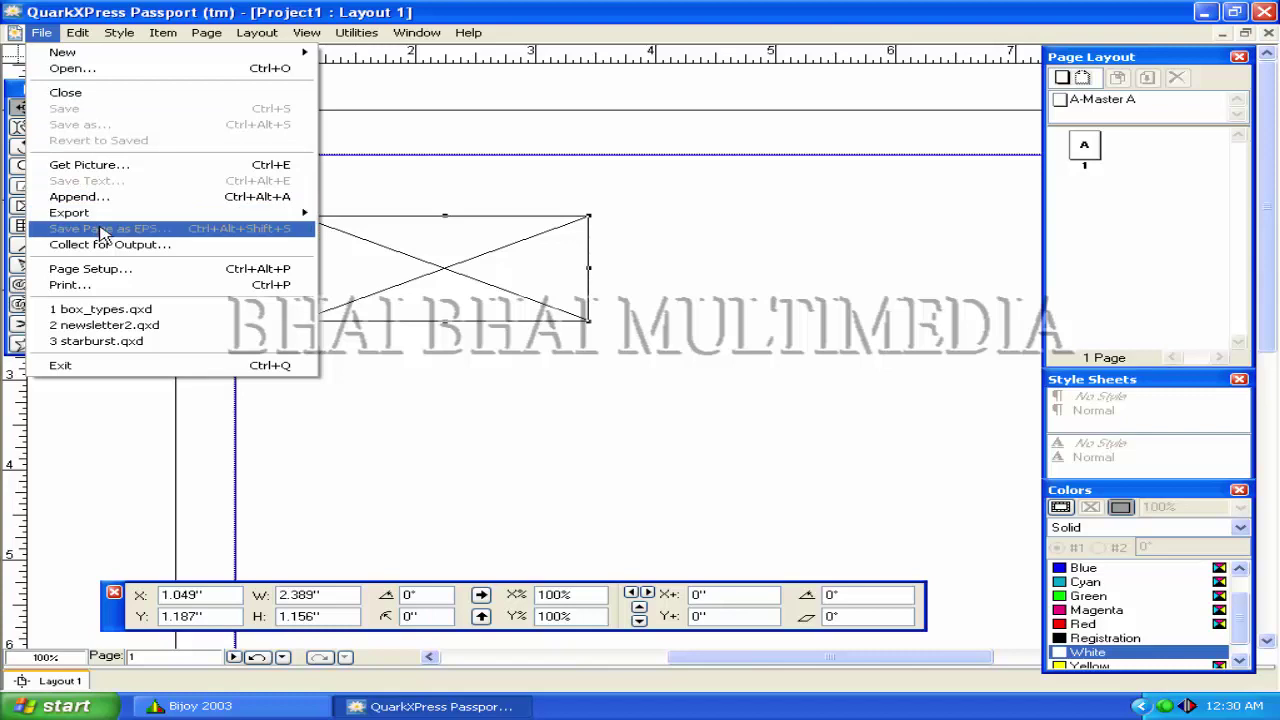
left_click(105, 166)
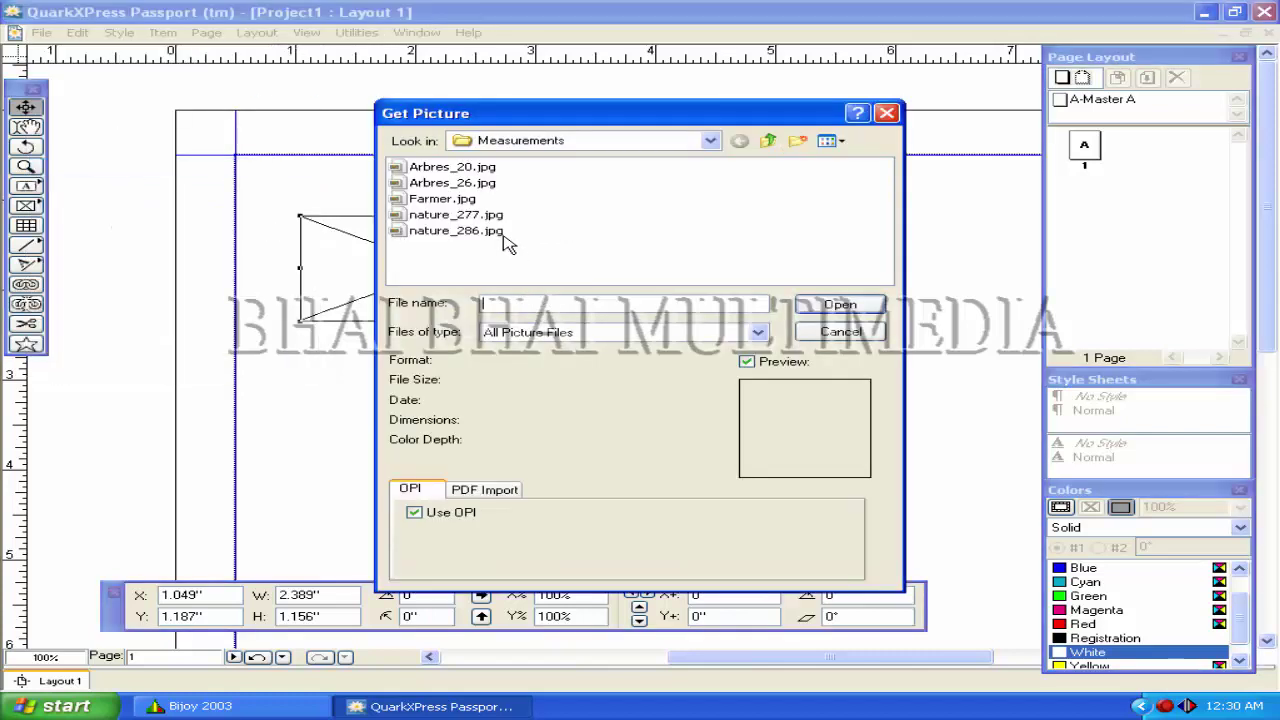
mouse_move(502, 237)
left_click(450, 200)
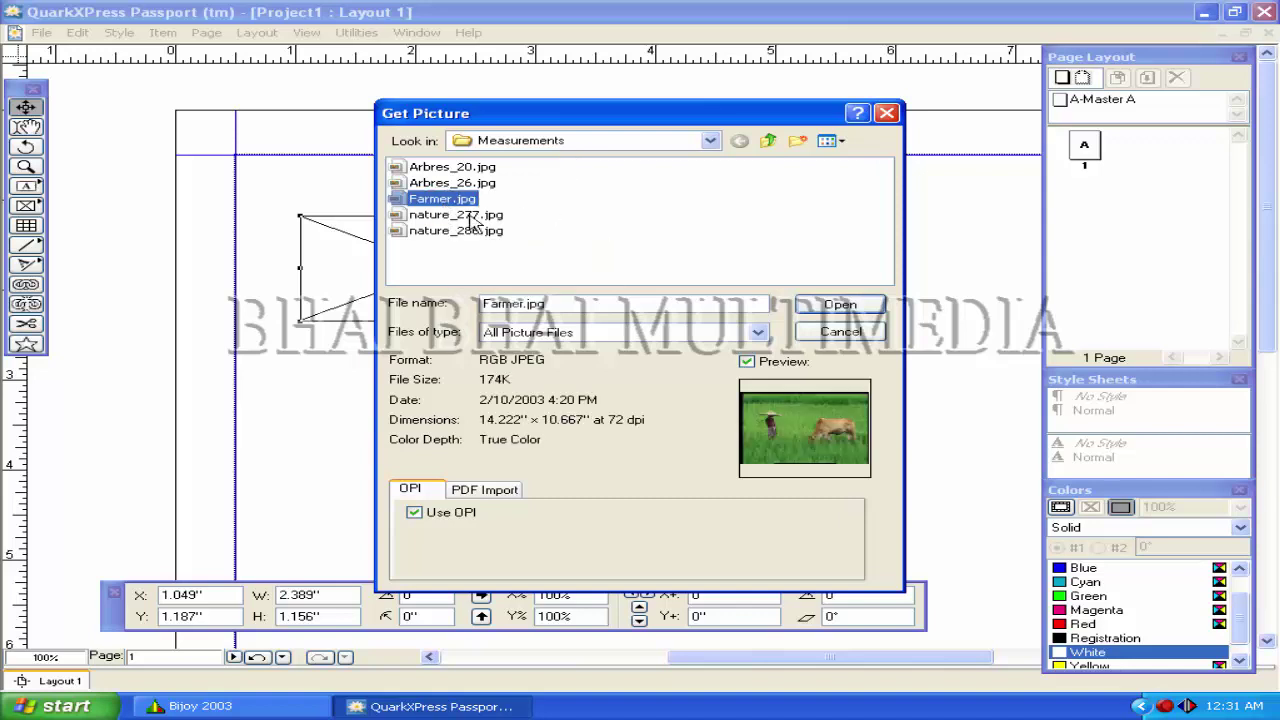
left_click(840, 305)
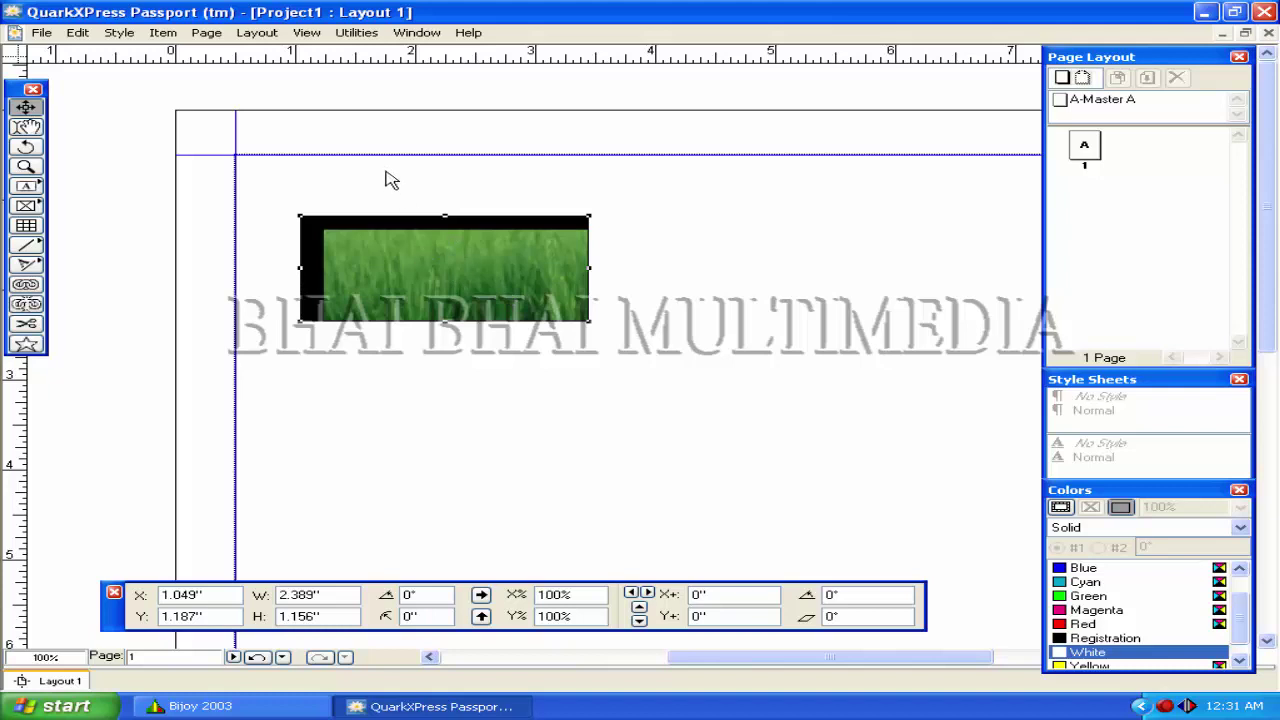
Fit the farmer picture to its box, filling the full width and height.
left_click(306, 33)
mouse_move(123, 38)
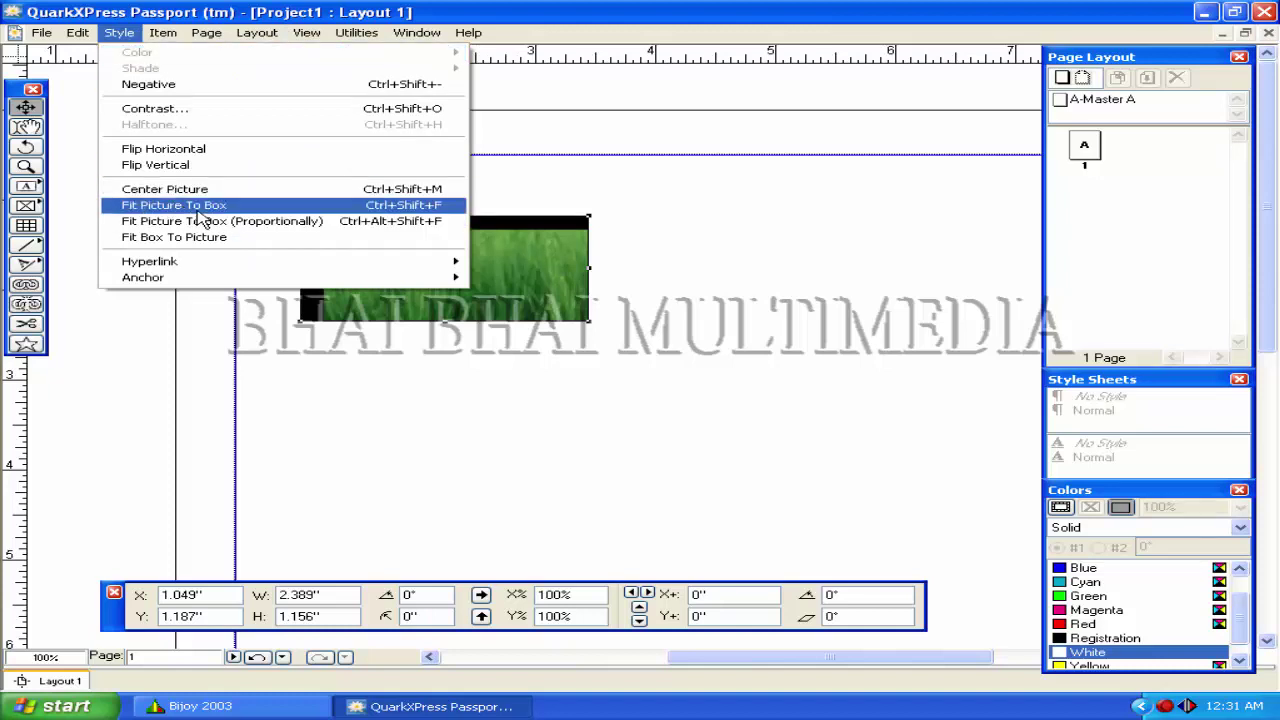
left_click(401, 207)
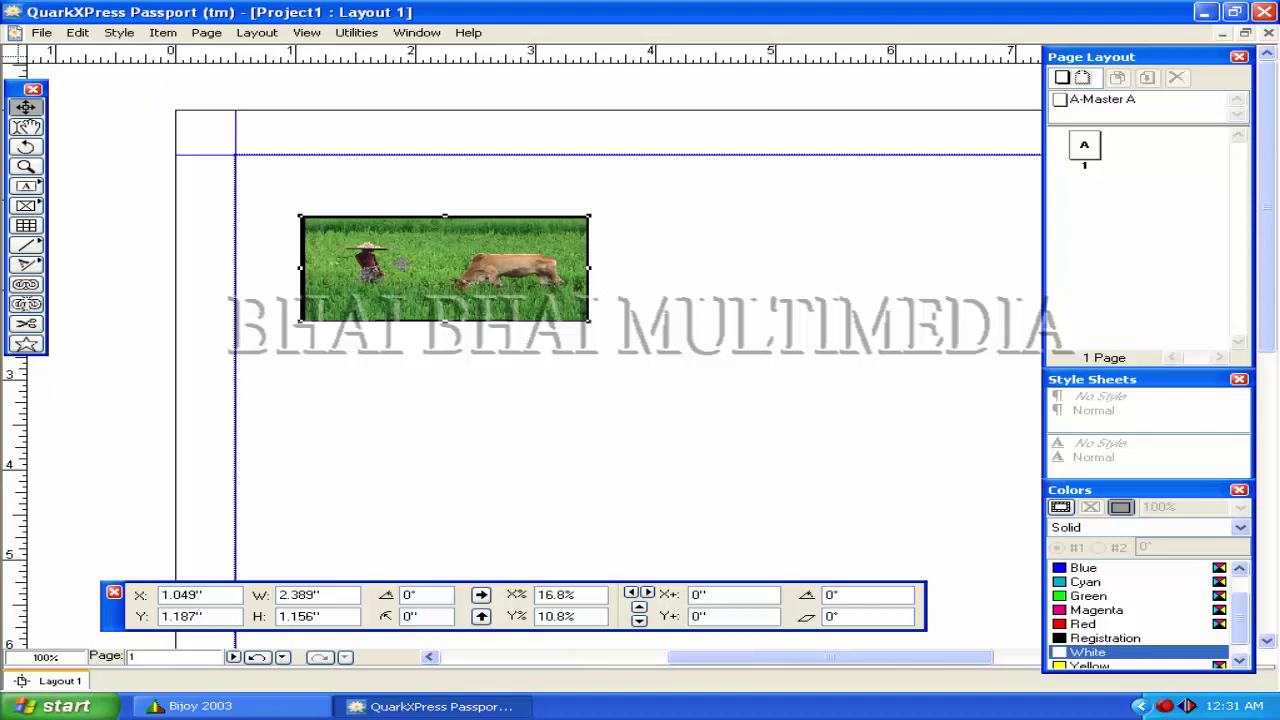
Fit the picture to its box proportionally, and restore the non-proportional fit to the box.
left_click(107, 34)
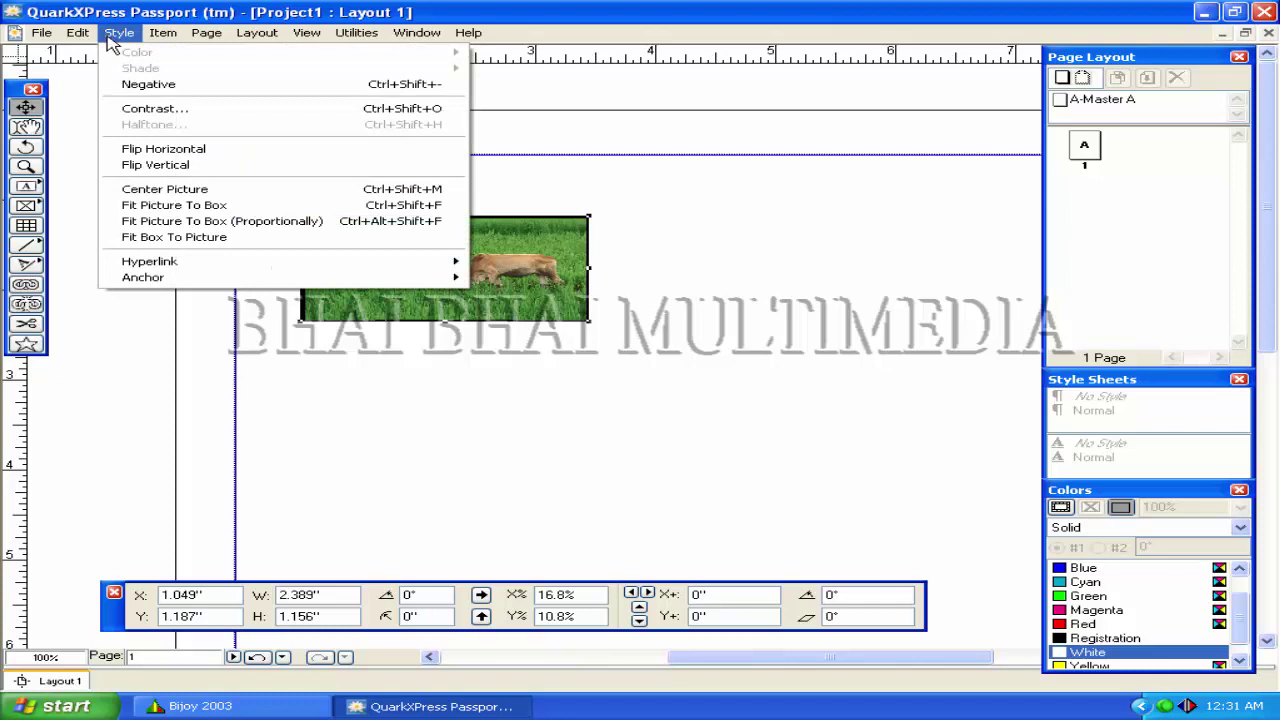
left_click(424, 232)
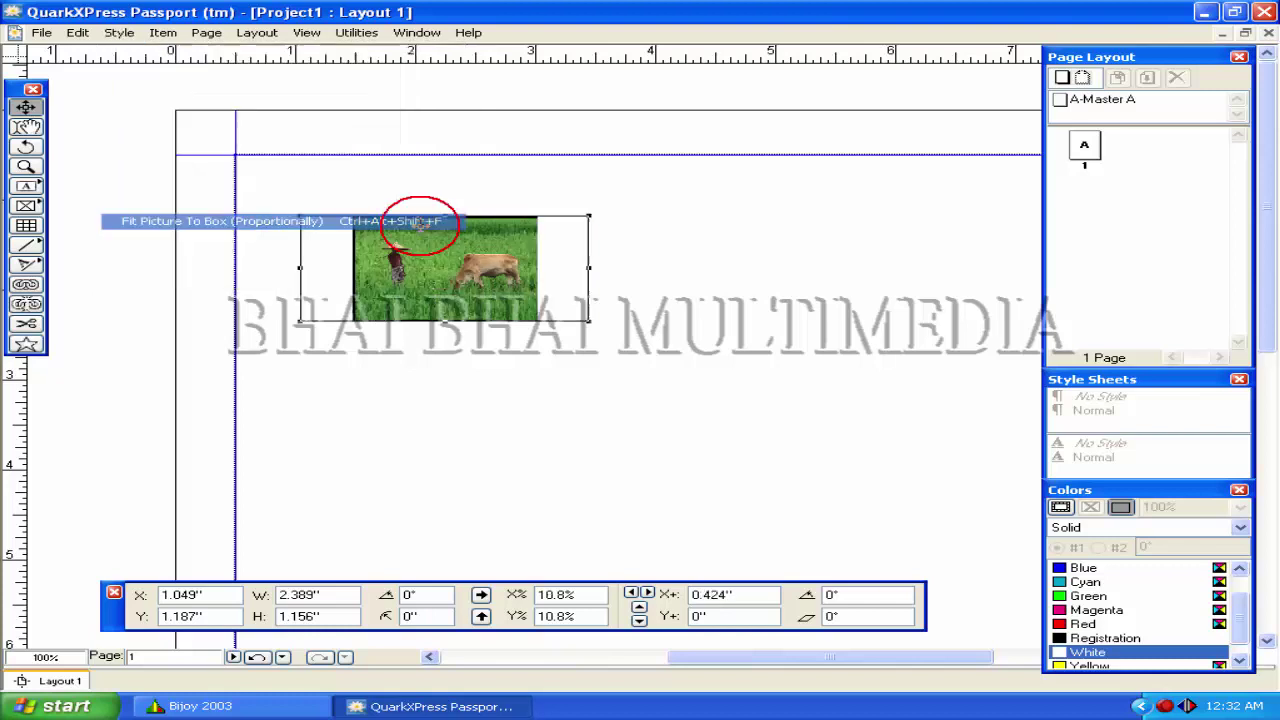
left_click(119, 32)
left_click(186, 205)
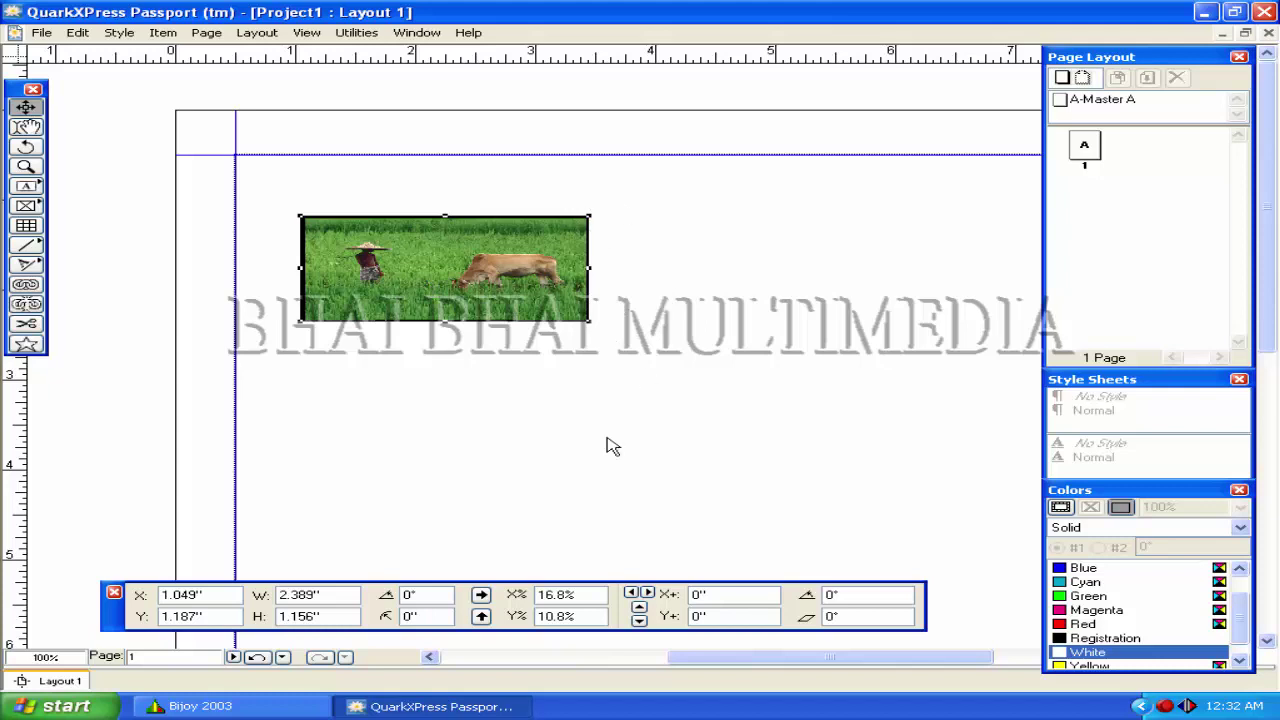
Set the picture box's corner radius to 1".
double_click(411, 616)
type("1")
key("Return")
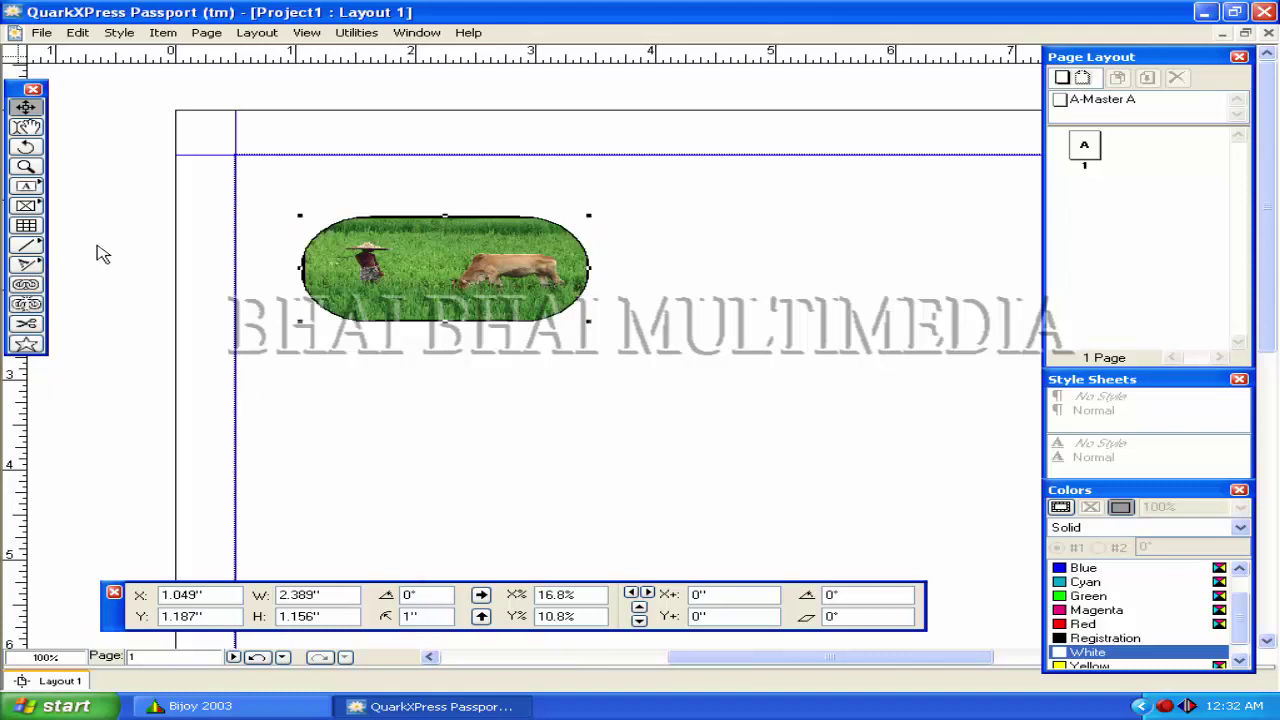
Flip the picture horizontally and vertically inside its box, and return it to its original orientation.
left_click(481, 595)
left_click(481, 595)
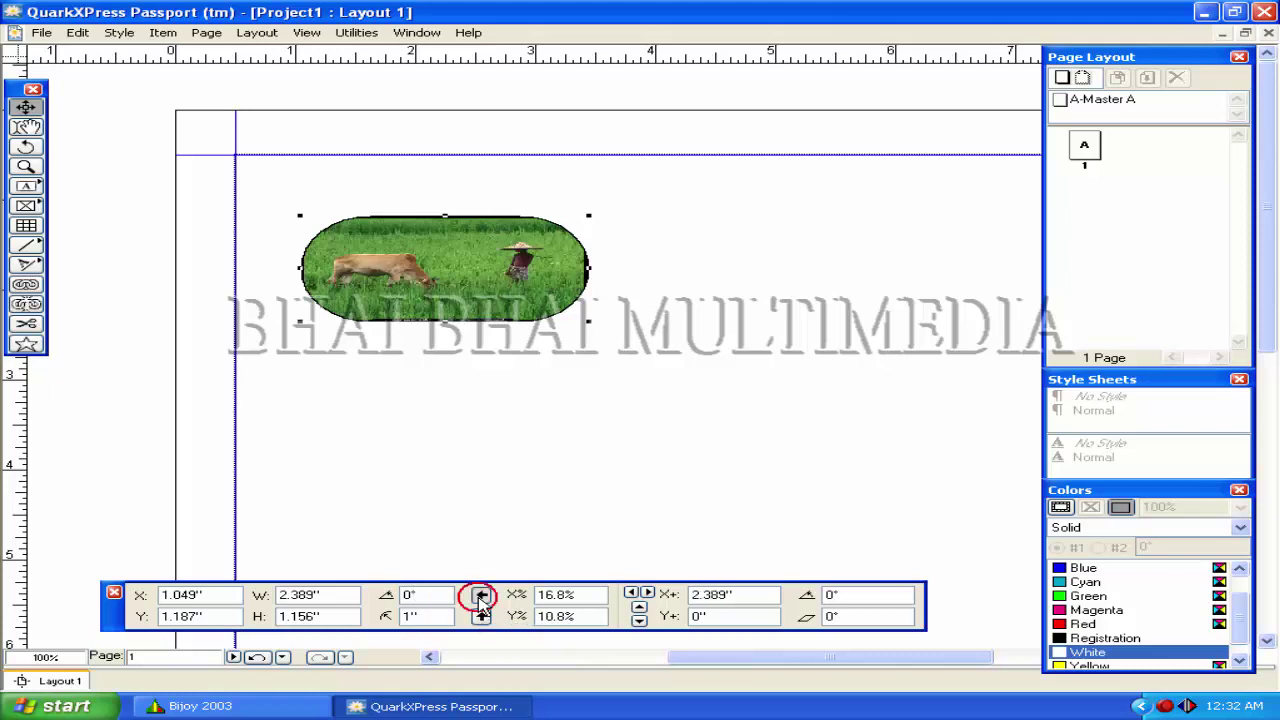
left_click(481, 616)
left_click(481, 616)
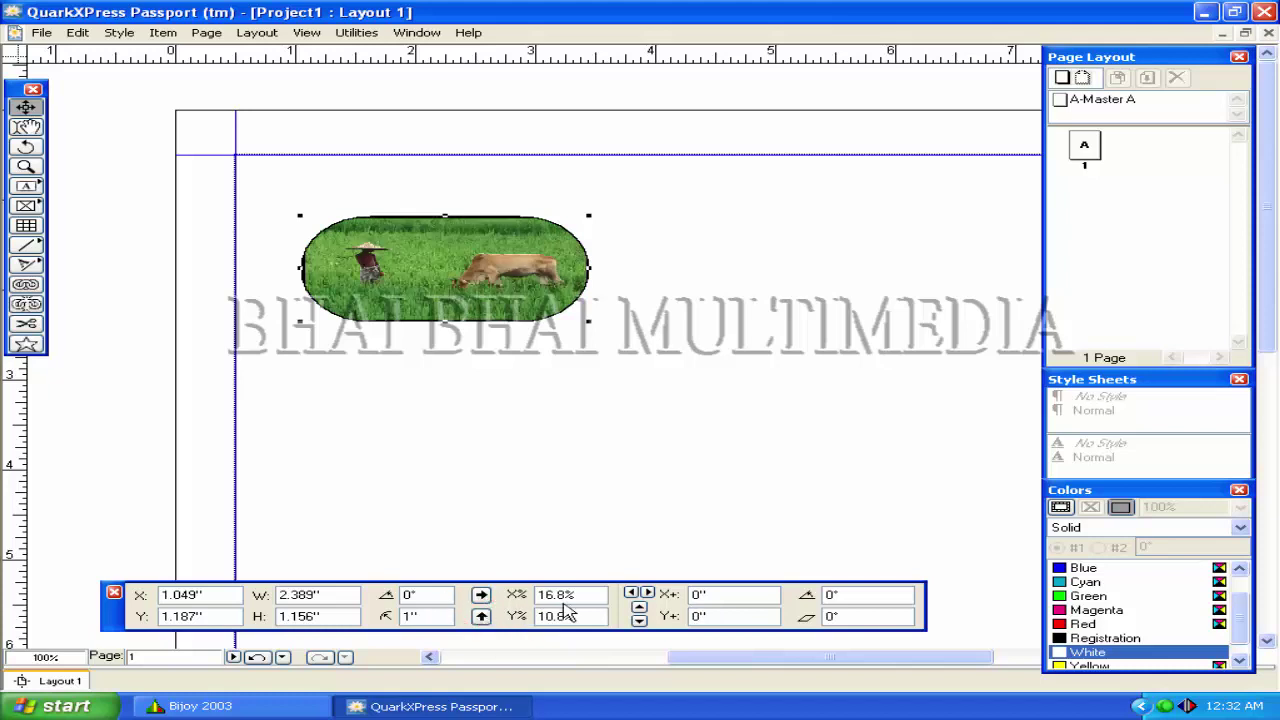
Scale the picture inside its box to 10% horizontally and 15% vertically.
left_click_drag(565, 597, 535, 598)
type("10")
key("Return")
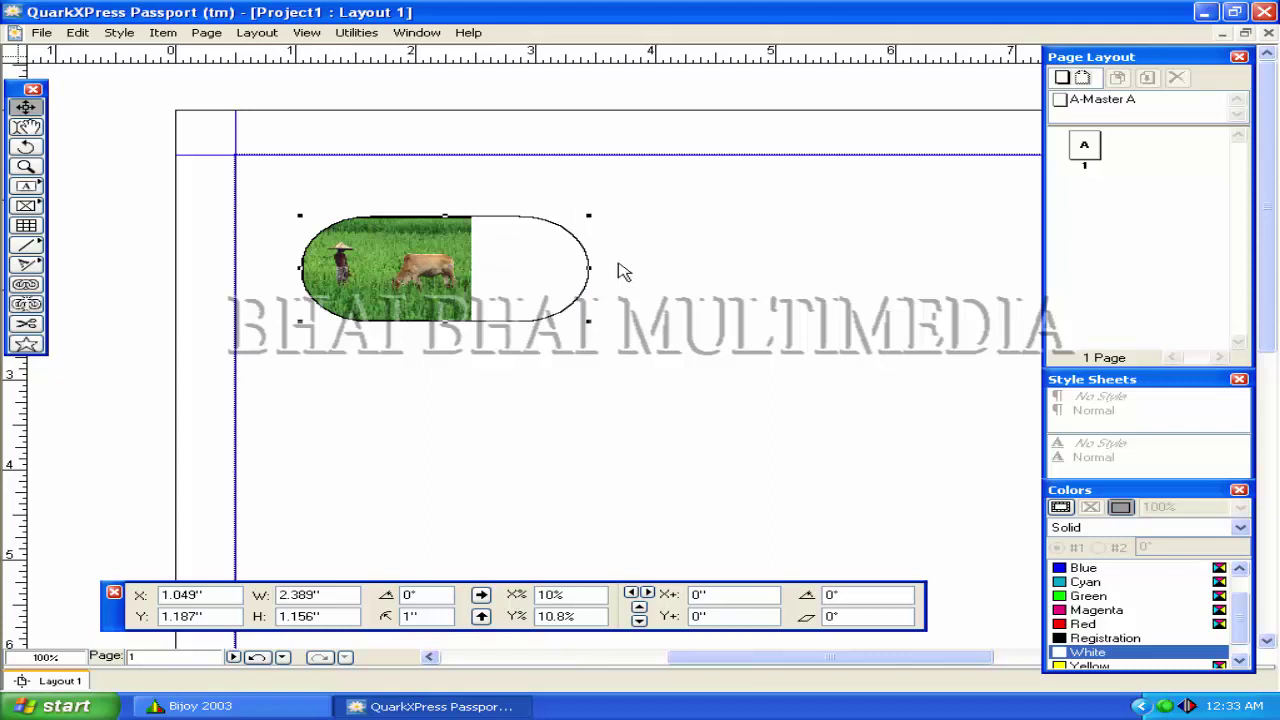
double_click(560, 616)
type("15")
key("Return")
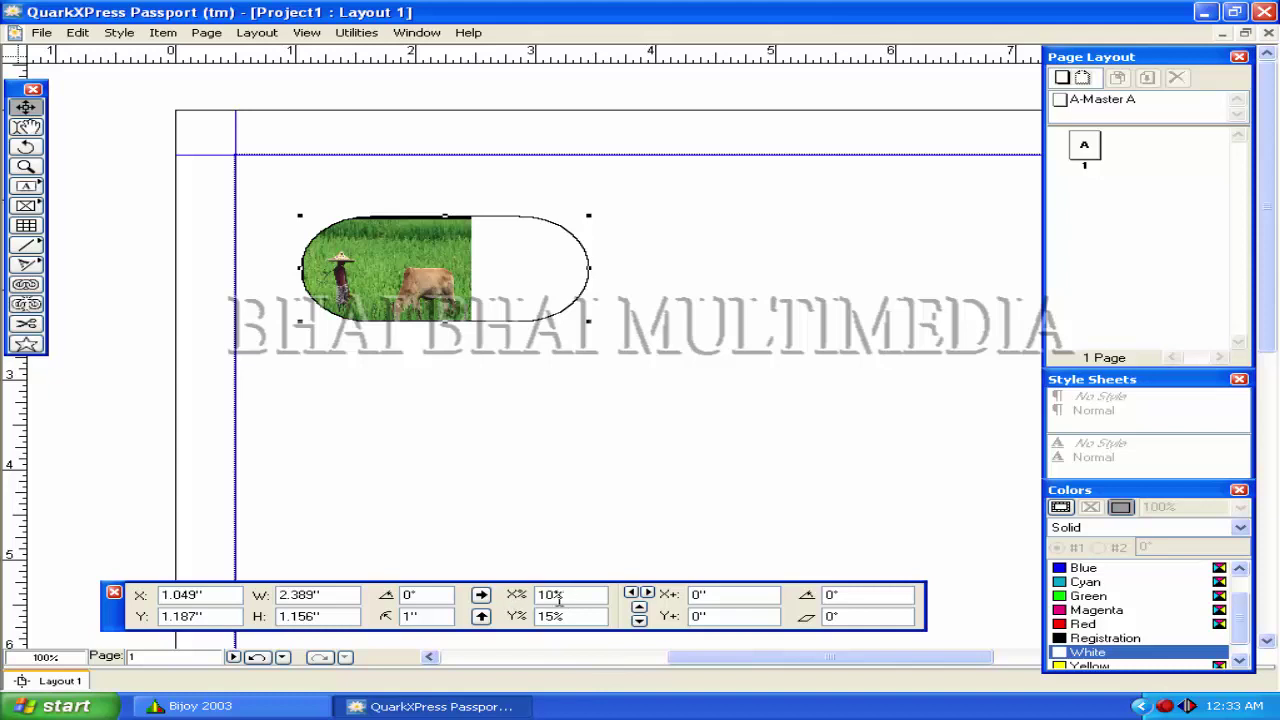
Nudge the picture sideways inside its box to a horizontal offset of about 0.194".
left_click(646, 594)
left_click(646, 594)
left_click(646, 594)
left_click(646, 594)
left_click(646, 594)
left_click(646, 594)
left_click(646, 594)
left_click(646, 594)
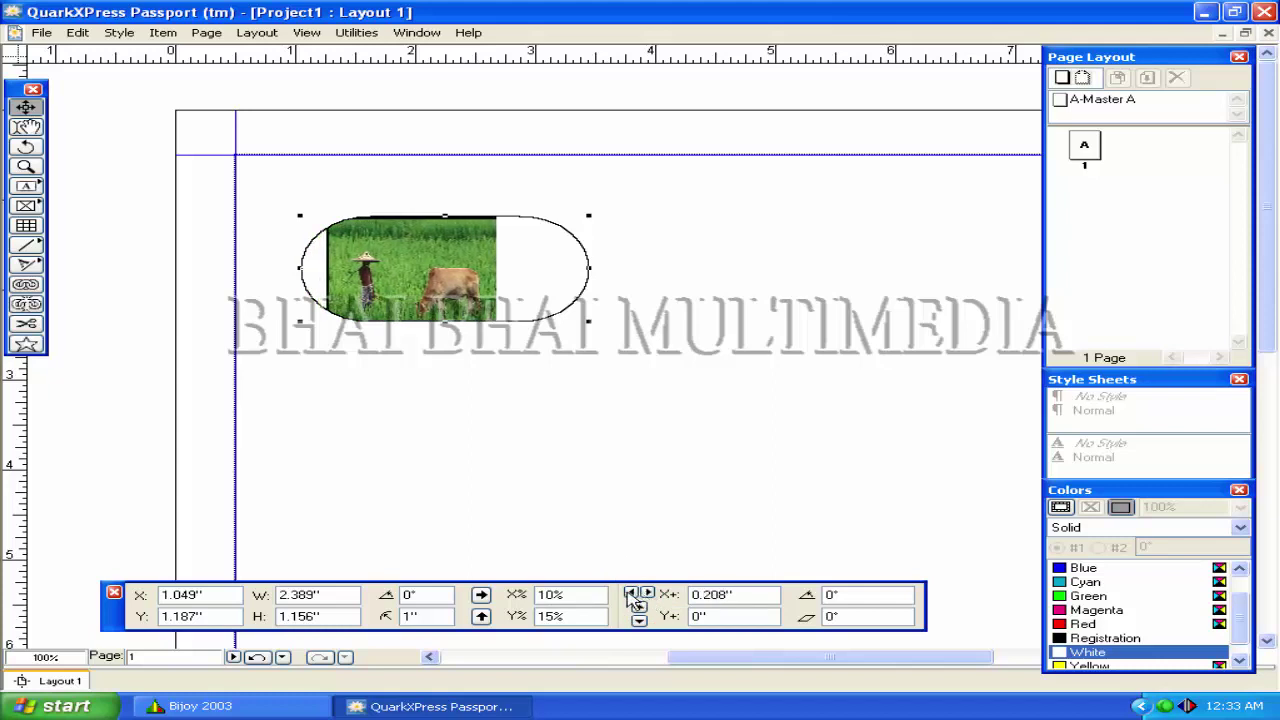
left_click(631, 594)
left_click(646, 594)
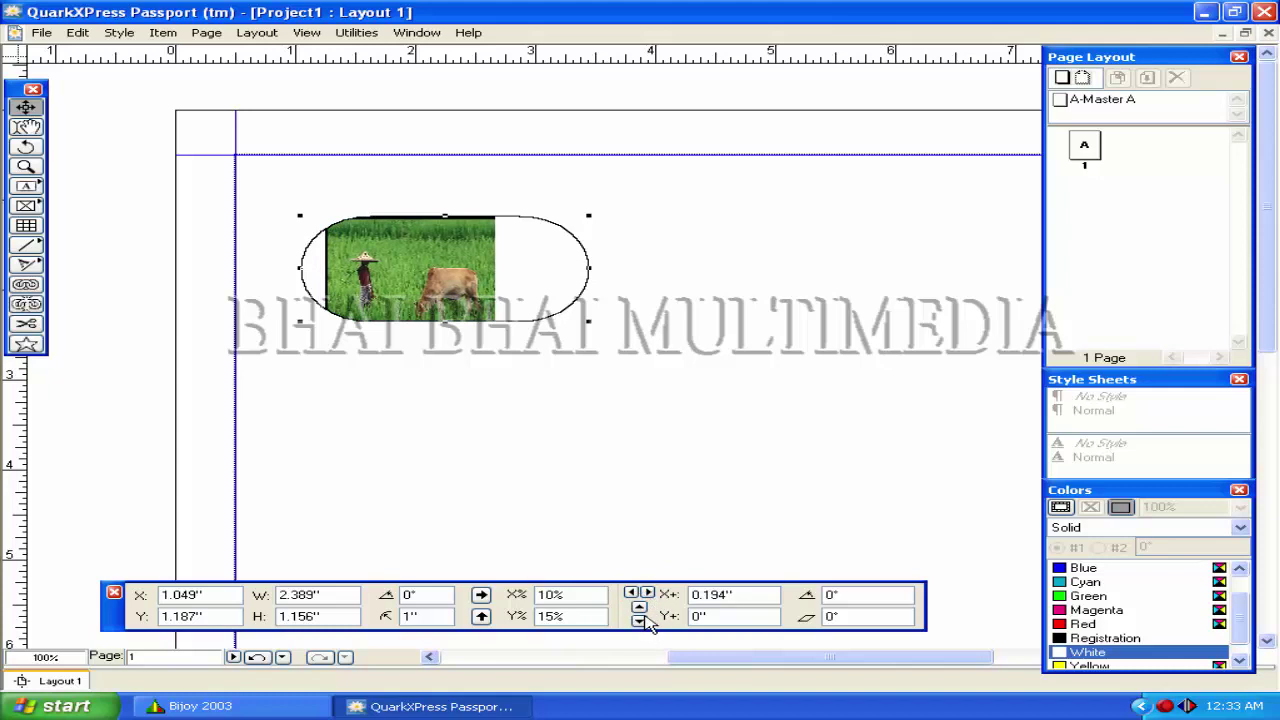
Nudge the picture down and up inside its box to a vertical offset of about -0.014".
left_click(640, 620)
left_click(640, 620)
left_click(639, 607)
left_click(639, 607)
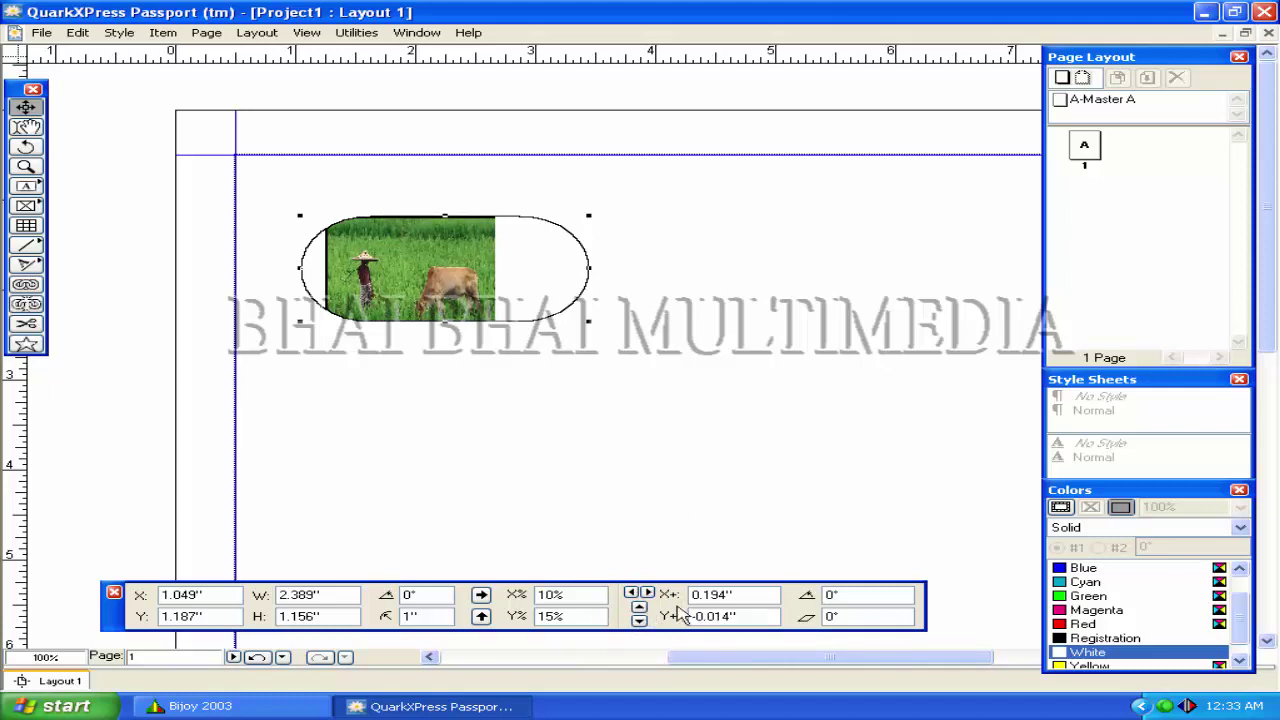
Rotate the picture 45° inside its box, and reset its rotation to 0°.
double_click(848, 596)
type("5")
key("Return")
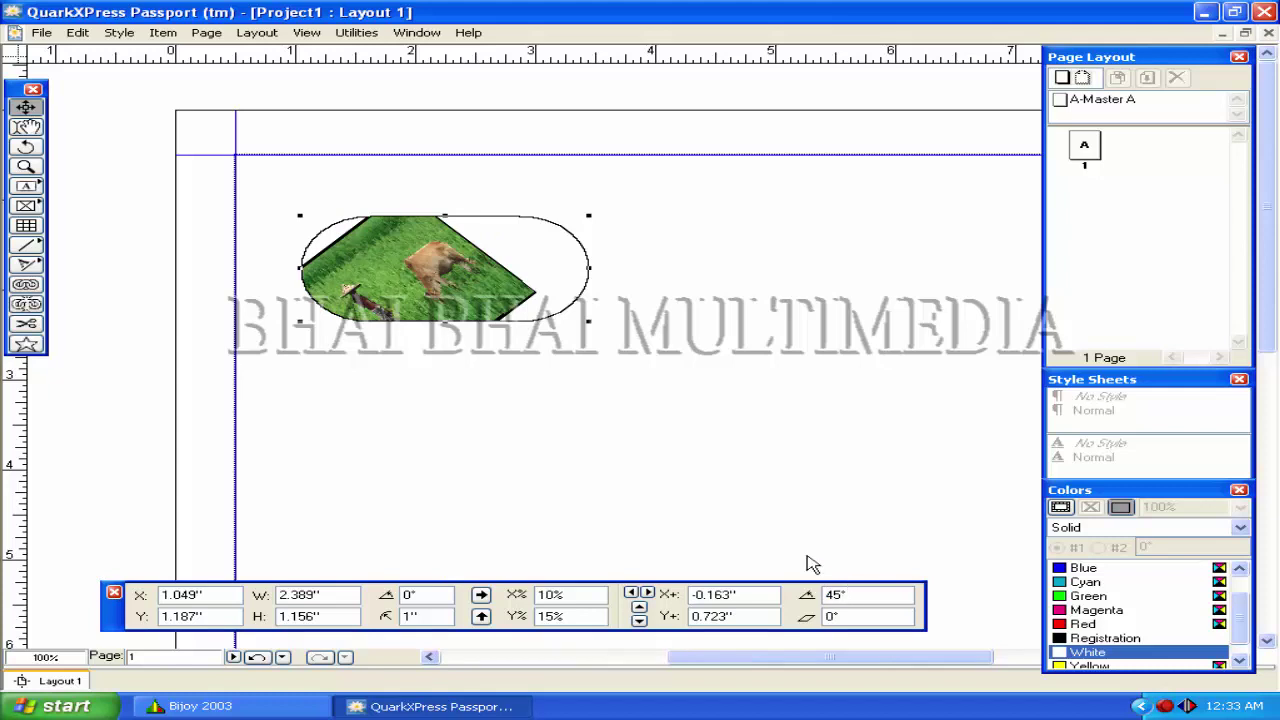
double_click(869, 595)
type("0")
key("Return")
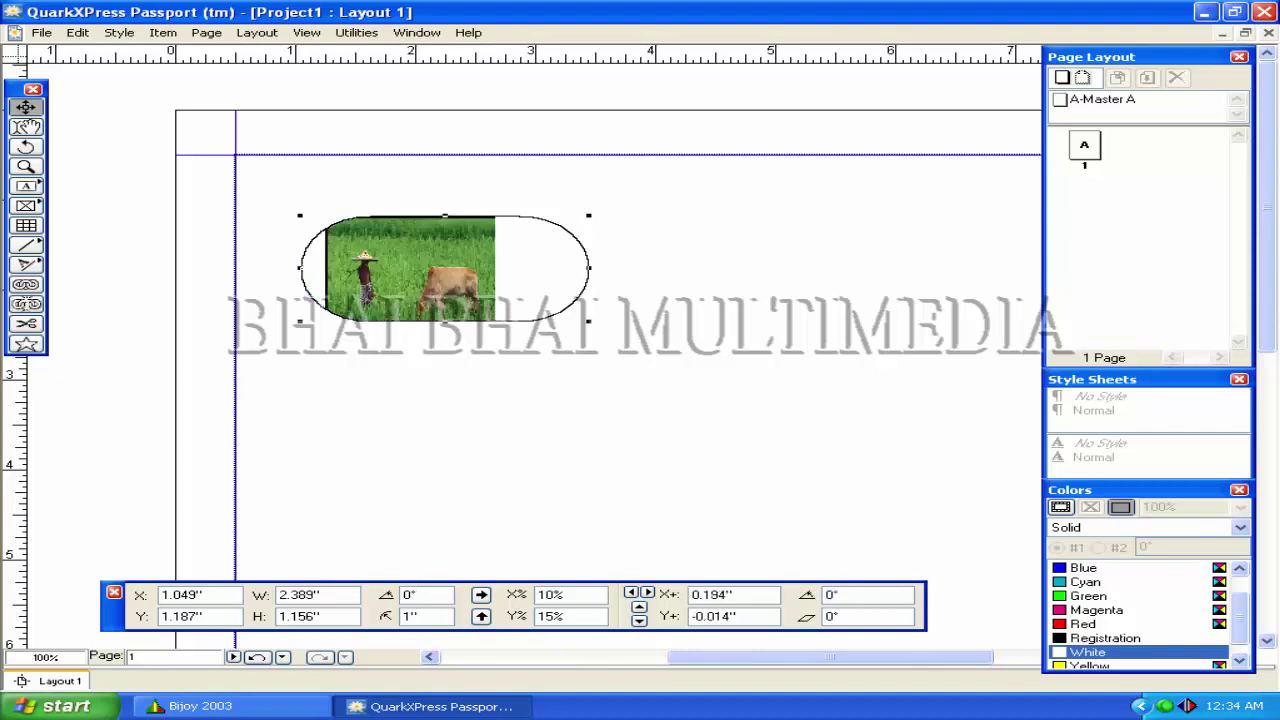
Skew the picture 45° inside its box, and reset the skew to 0°.
double_click(852, 616)
type("45")
key("Return")
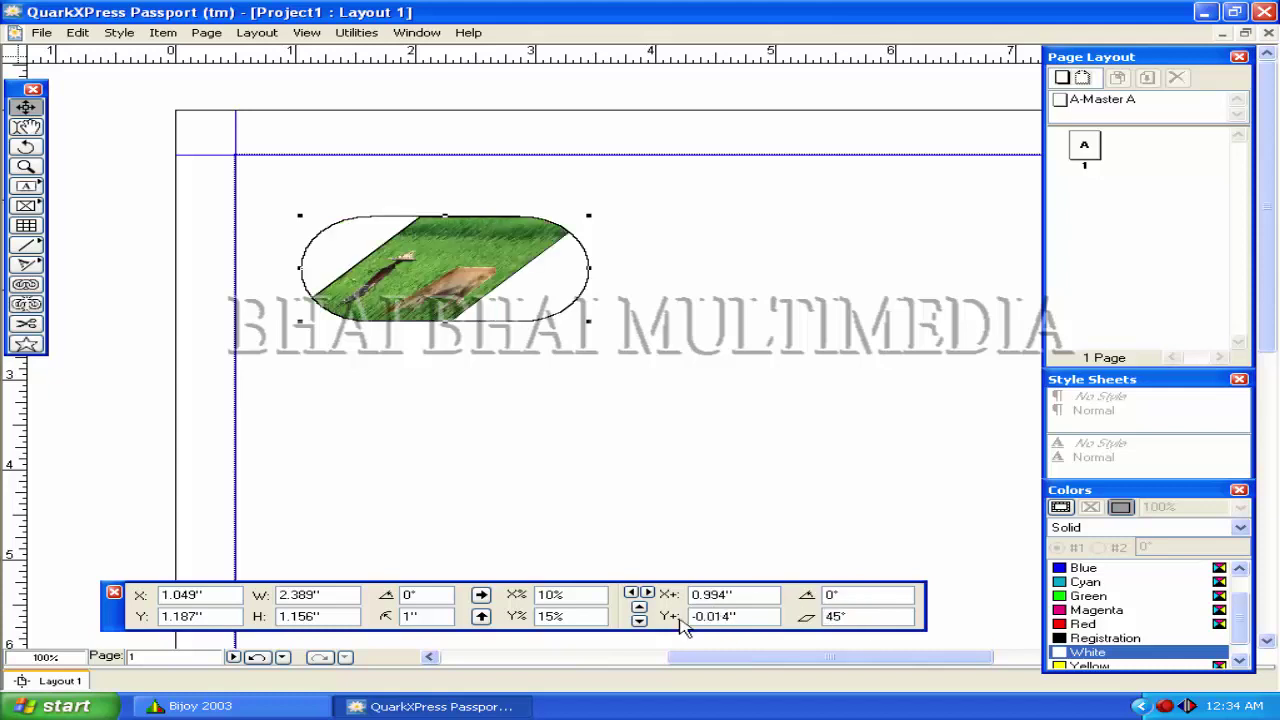
key("Tab")
type("0")
key("Return")
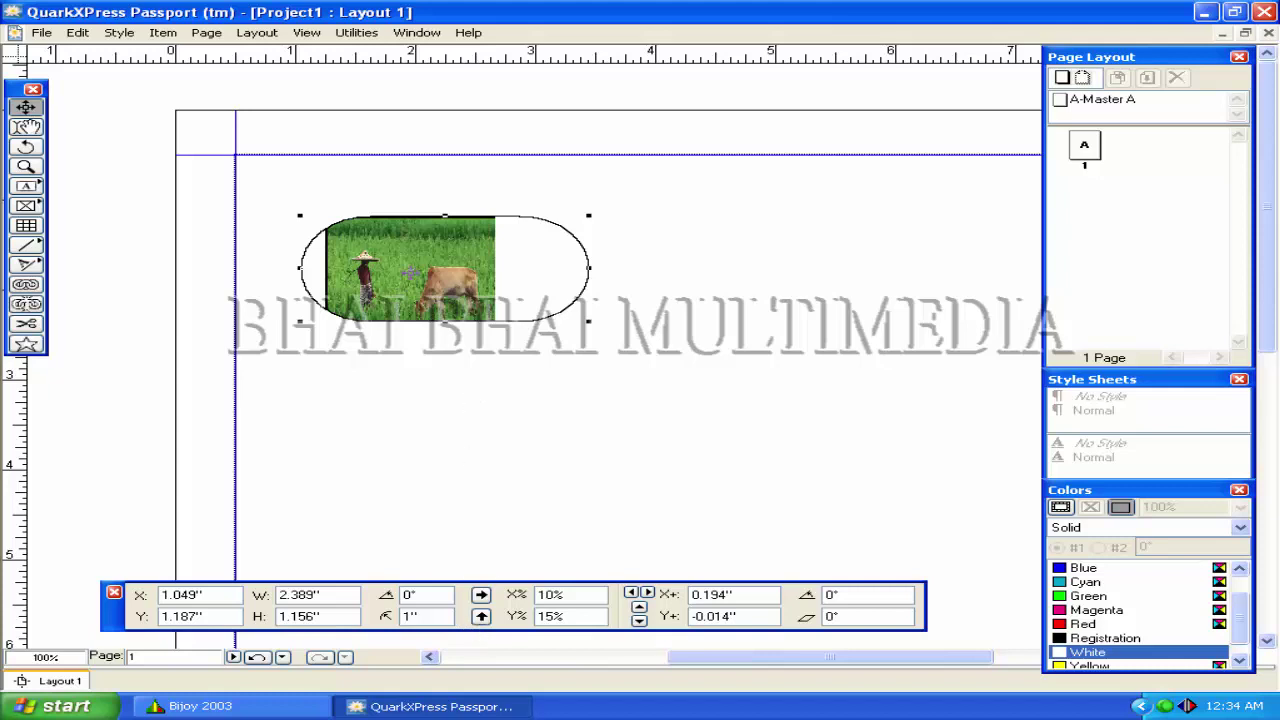
Set the picture box's corner radius to 0" and stretch the picture to fill the box.
double_click(410, 616)
key("Return")
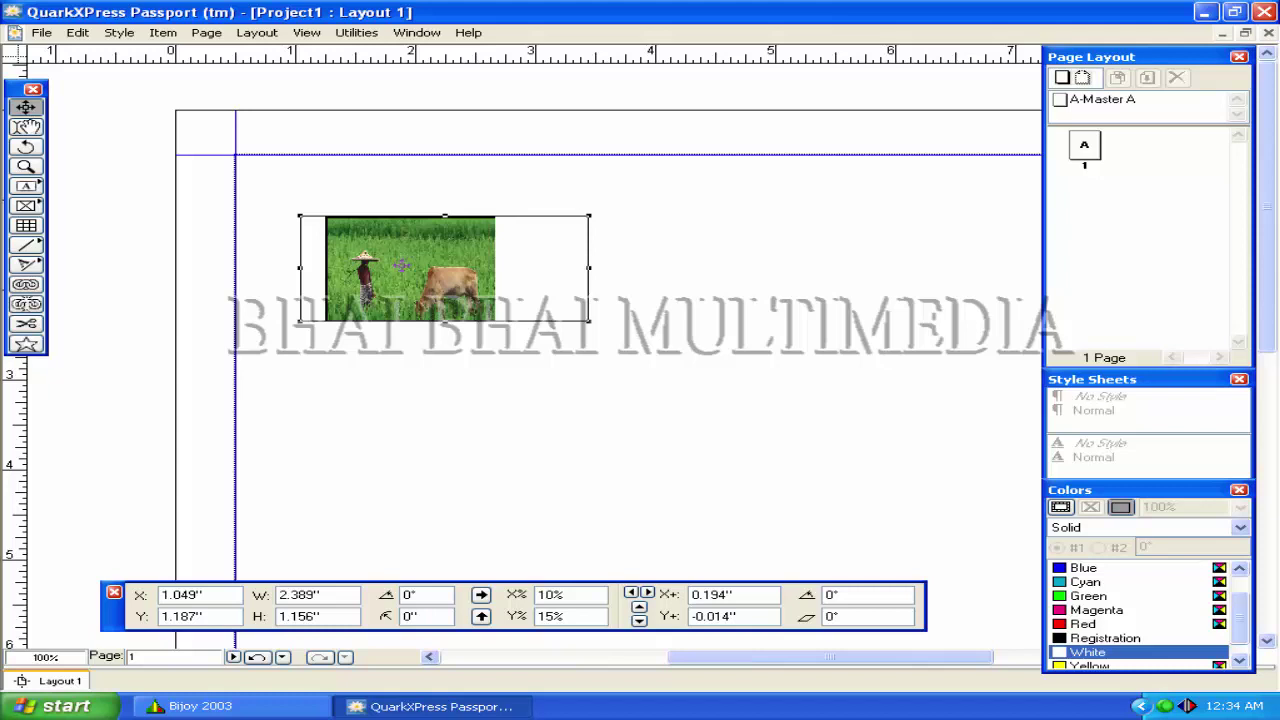
key("ctrl+shift+f")
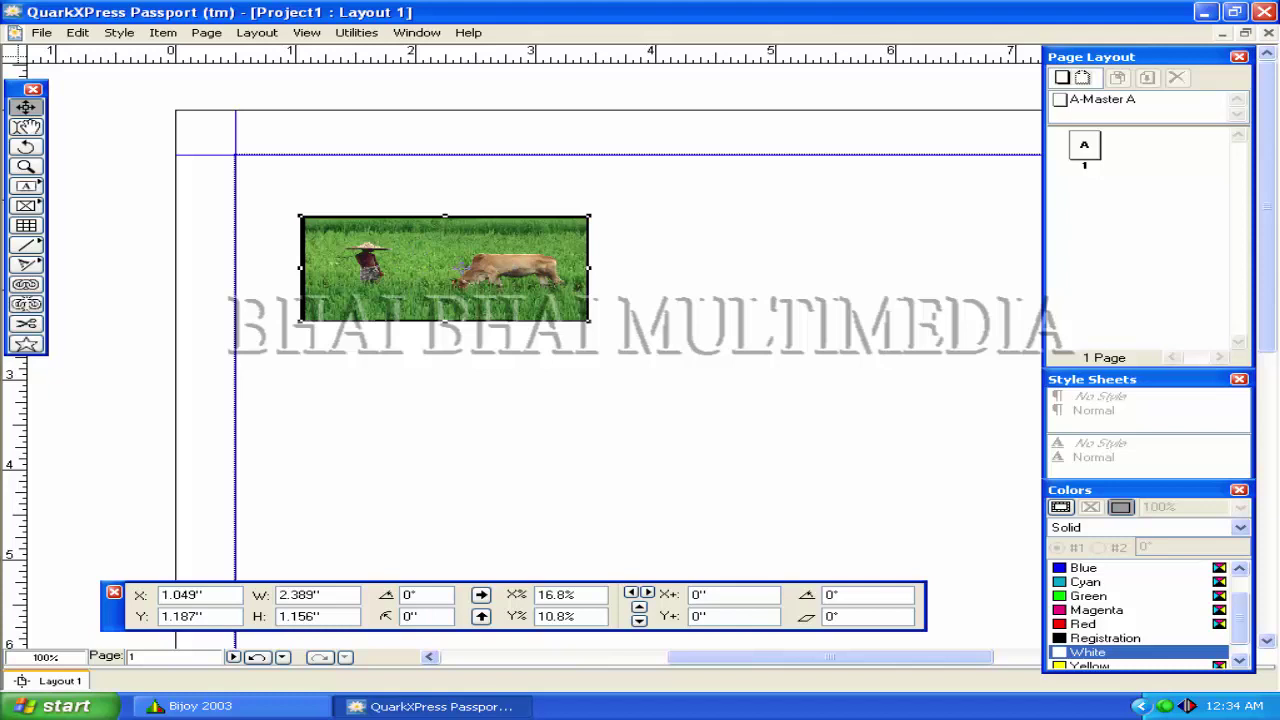
Move the picture box to about X 1.319", Y 0.906", and review its box and picture properties.
left_click_drag(458, 266, 491, 240)
double_click(486, 251)
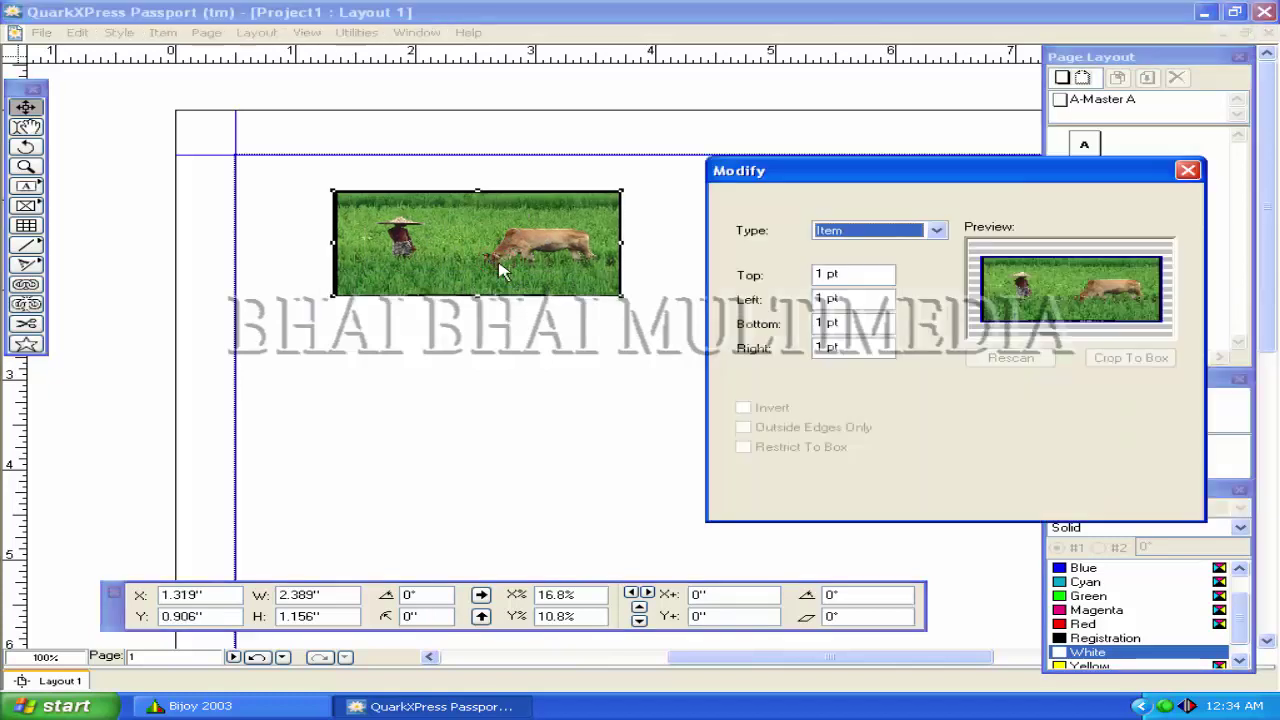
left_click(739, 200)
left_click_drag(834, 173, 787, 185)
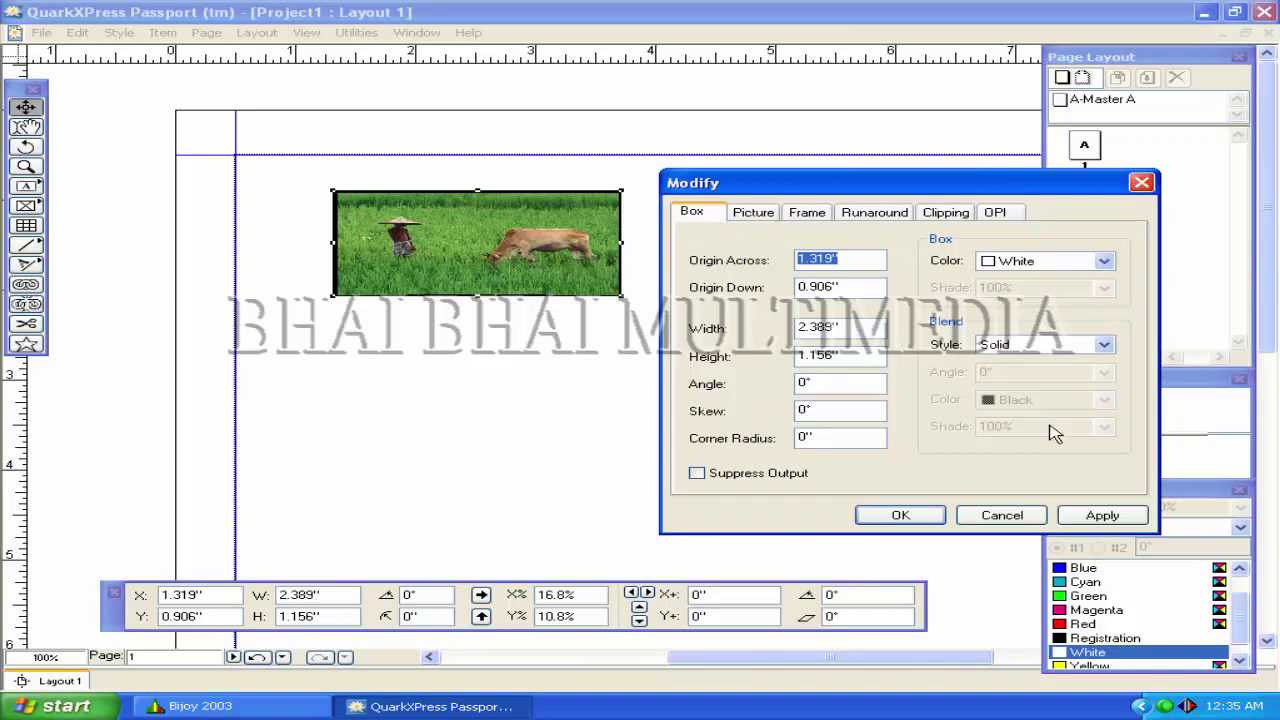
left_click(752, 213)
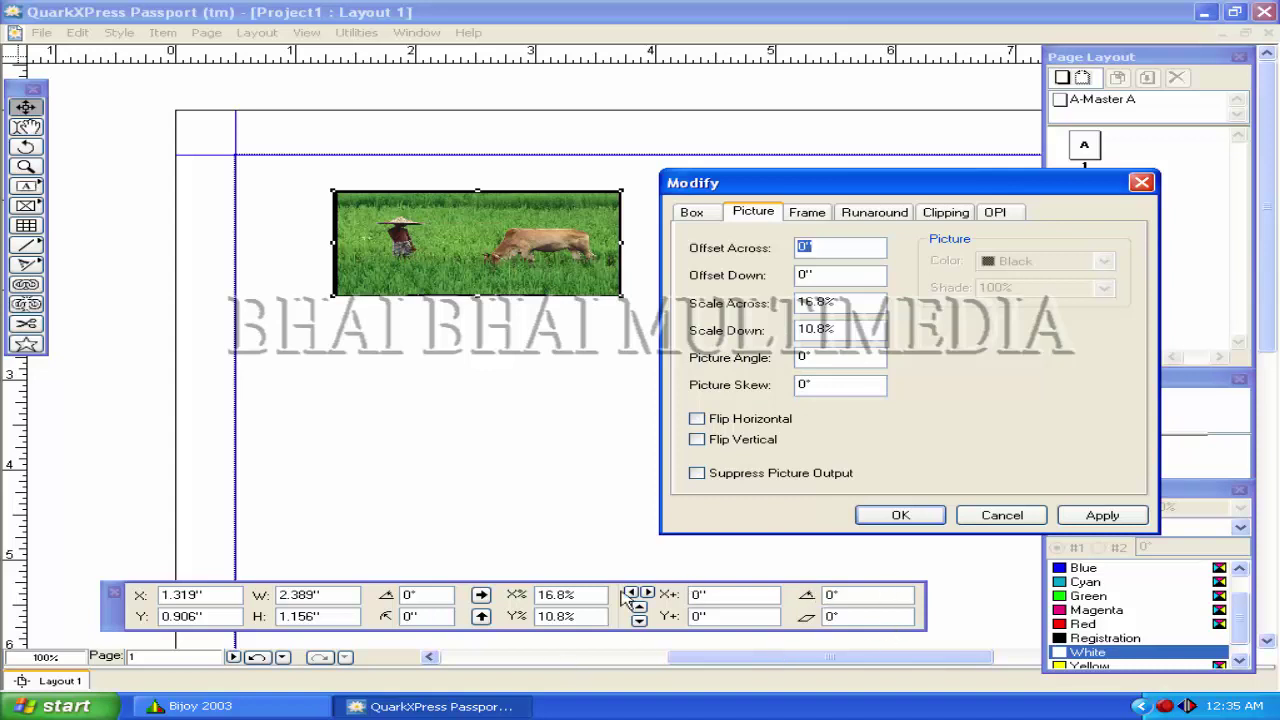
Give the picture box a 4 pt frame in the Maze style and apply it.
left_click(812, 218)
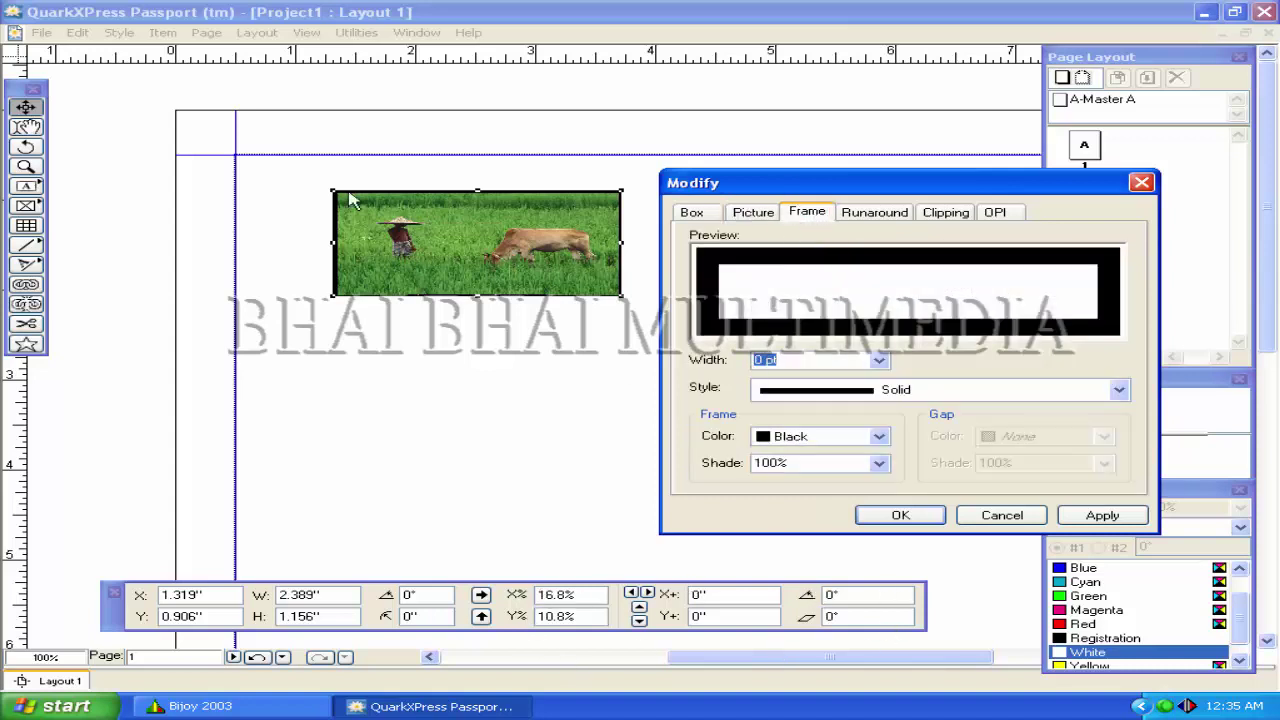
left_click(879, 360)
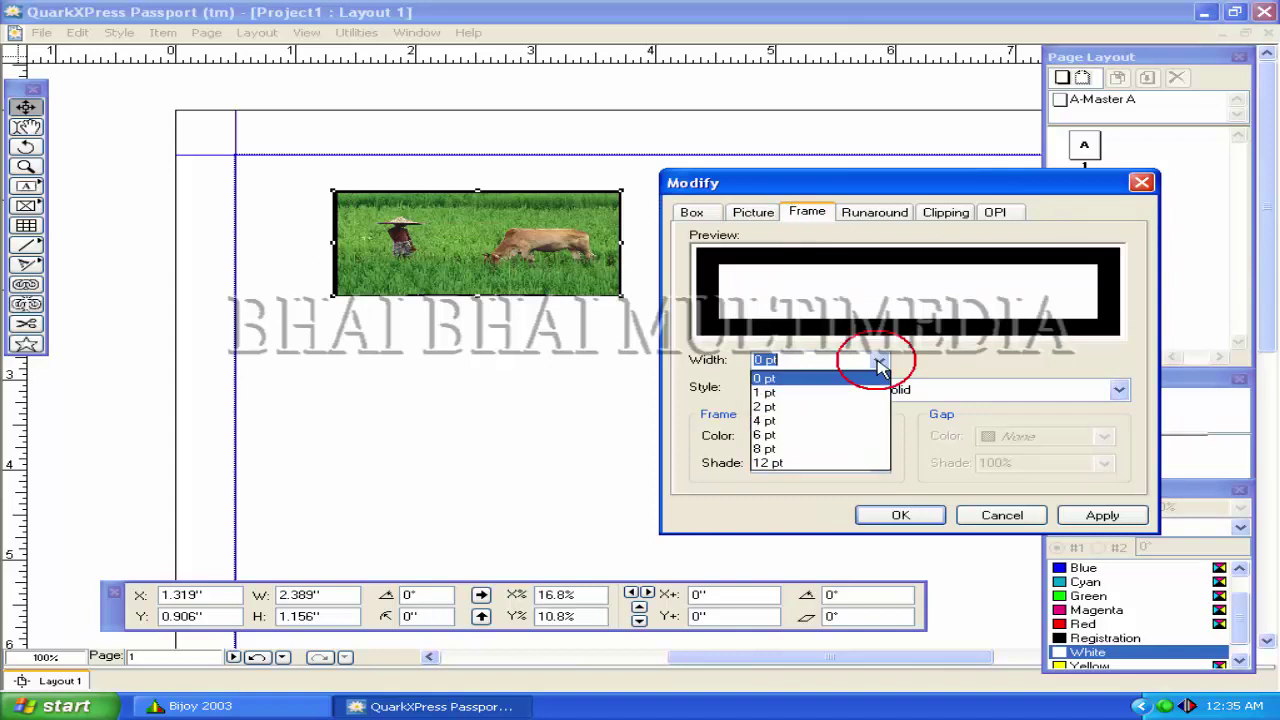
left_click(770, 421)
left_click(1100, 516)
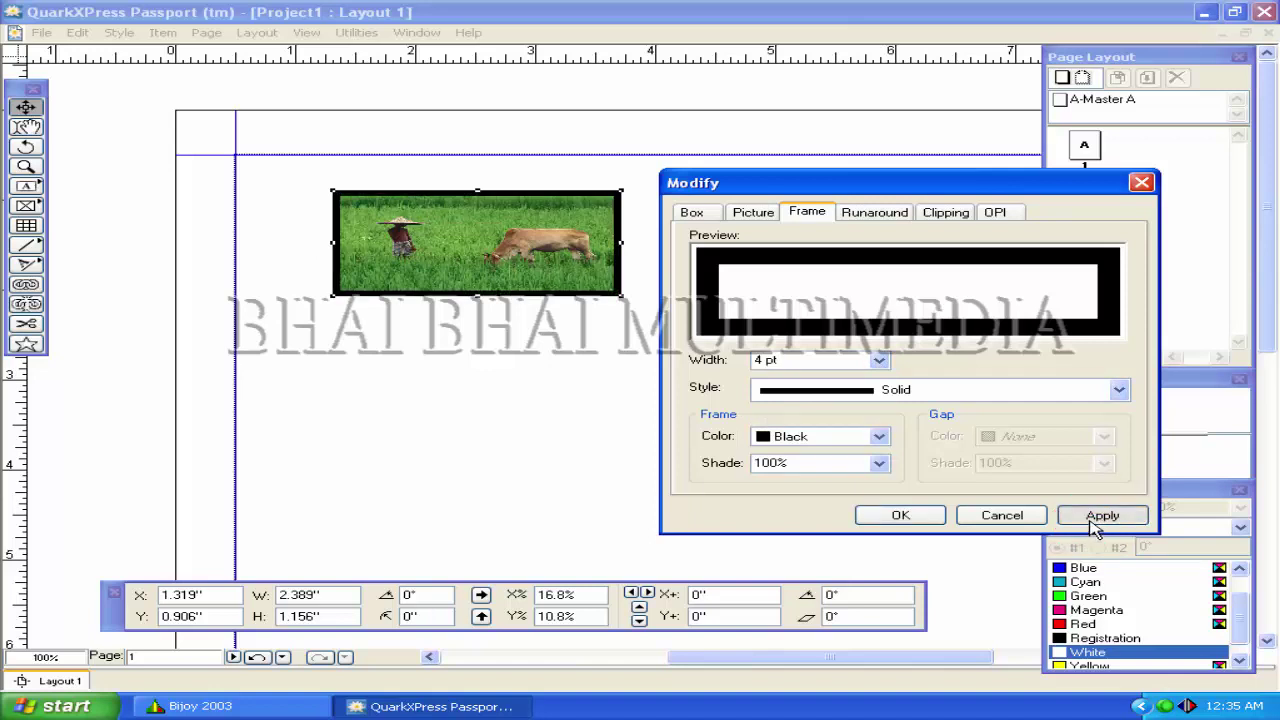
left_click(1119, 390)
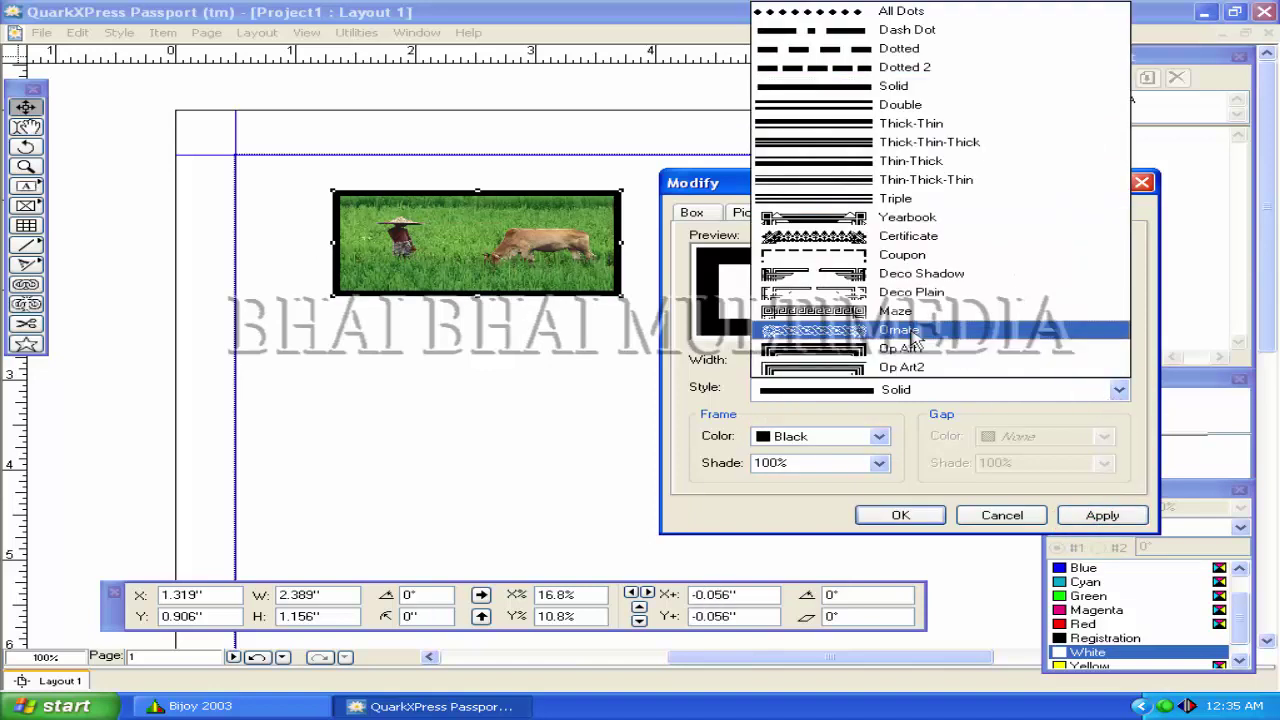
left_click(875, 312)
left_click(1078, 522)
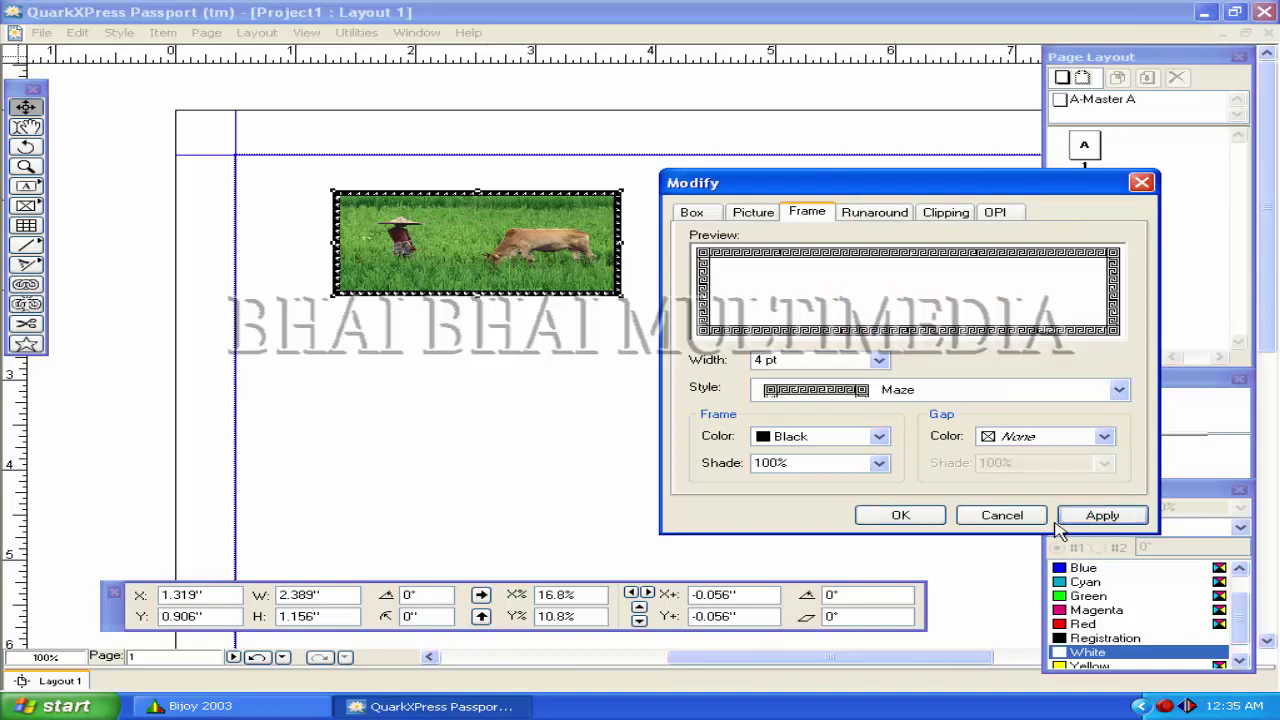
Set the picture box's frame color to Red with a 40% shade.
left_click(878, 436)
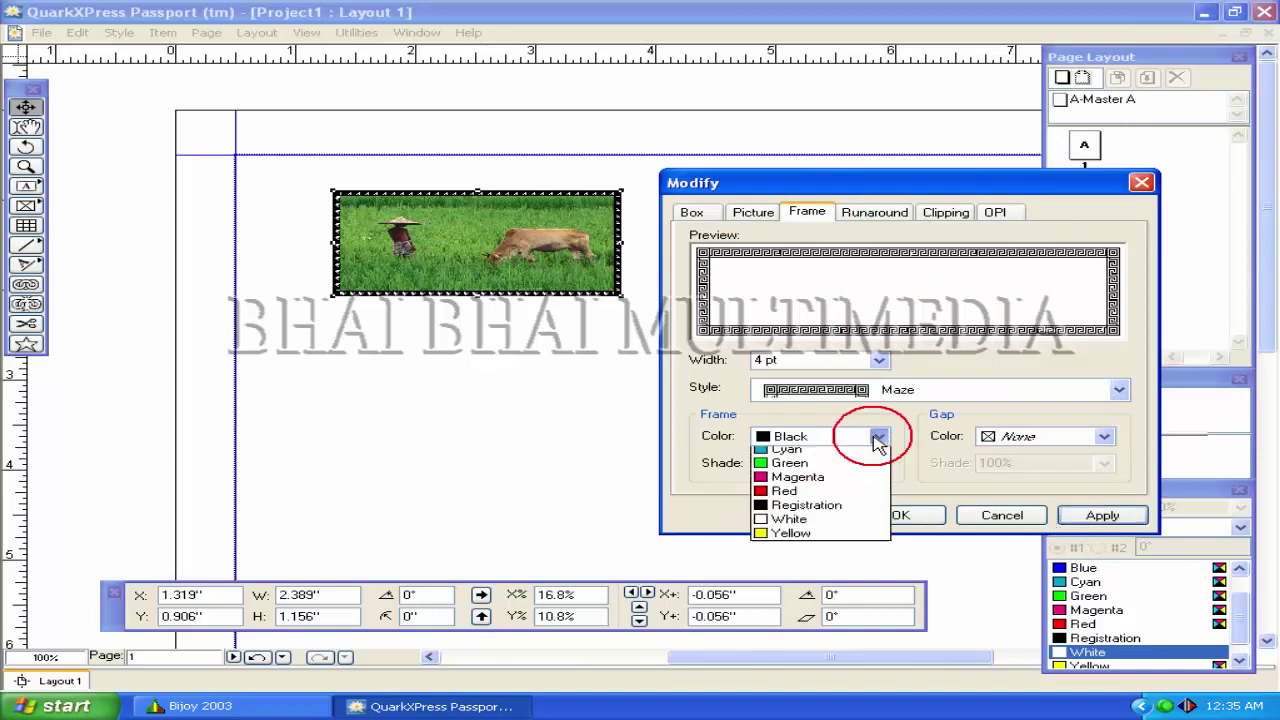
left_click(800, 538)
left_click(1080, 520)
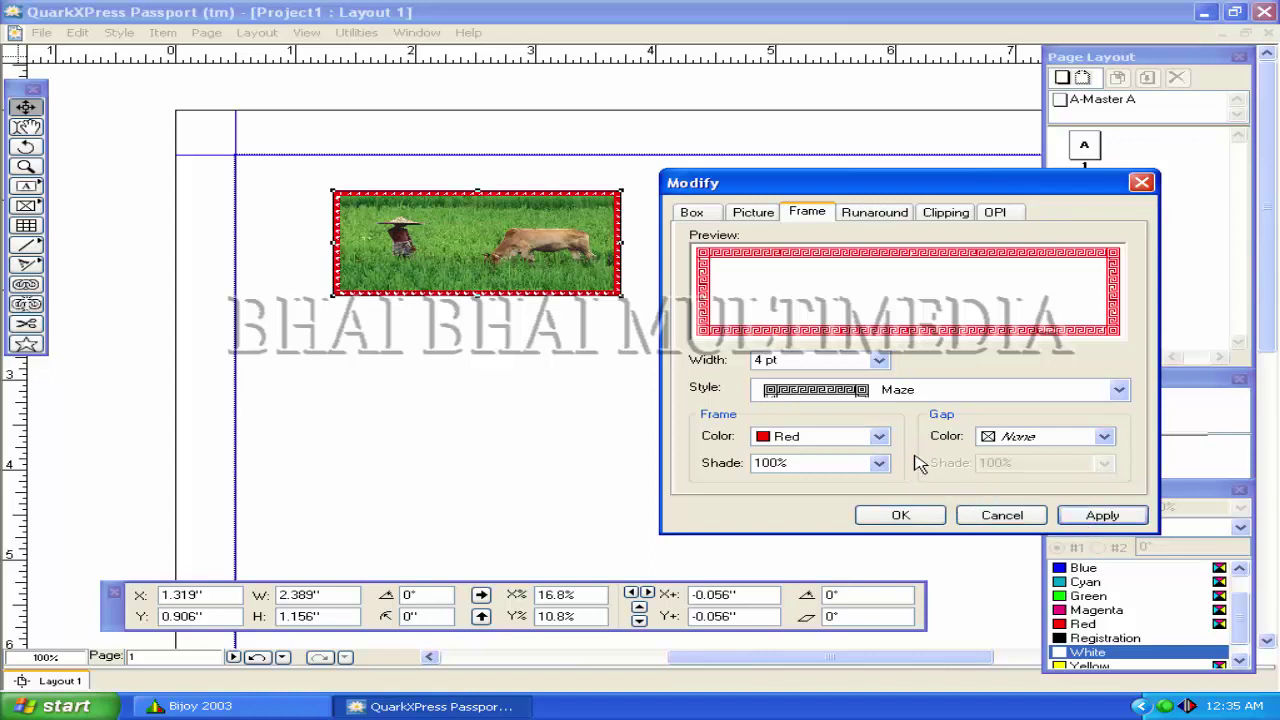
left_click(878, 464)
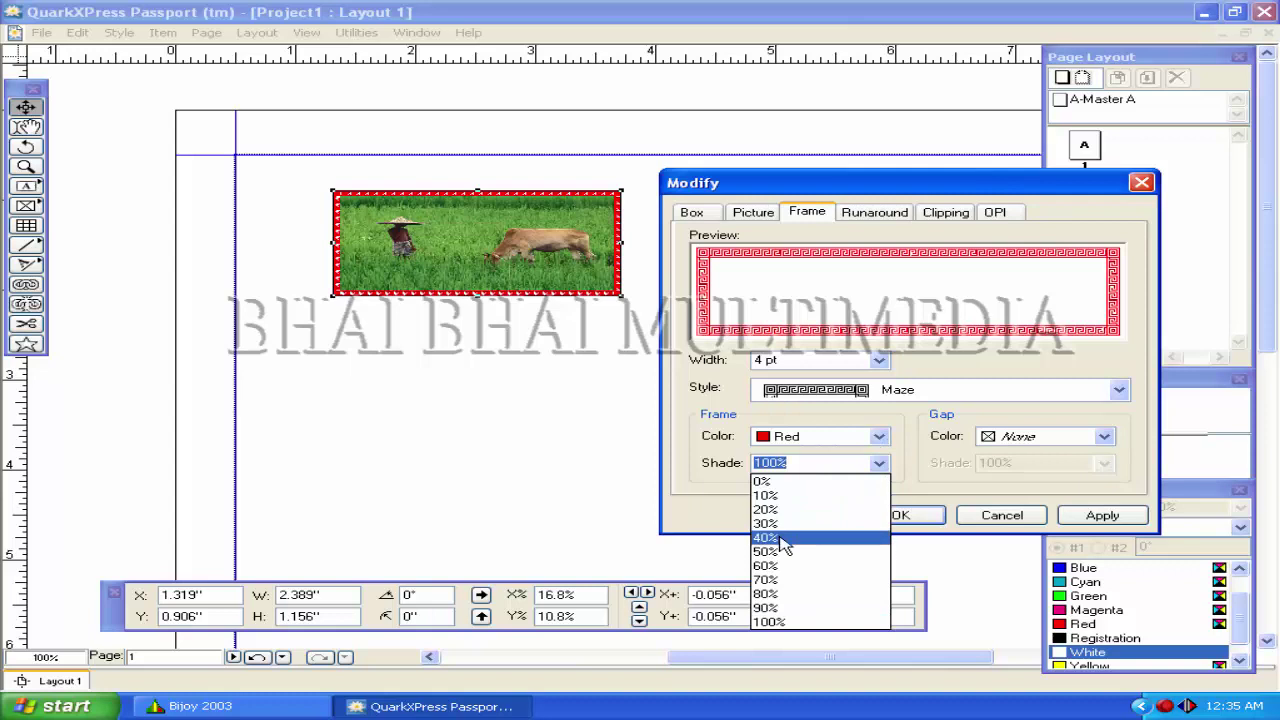
left_click(775, 538)
Set the frame's gap color to Blue with a 20% shade and apply it.
left_click(1035, 436)
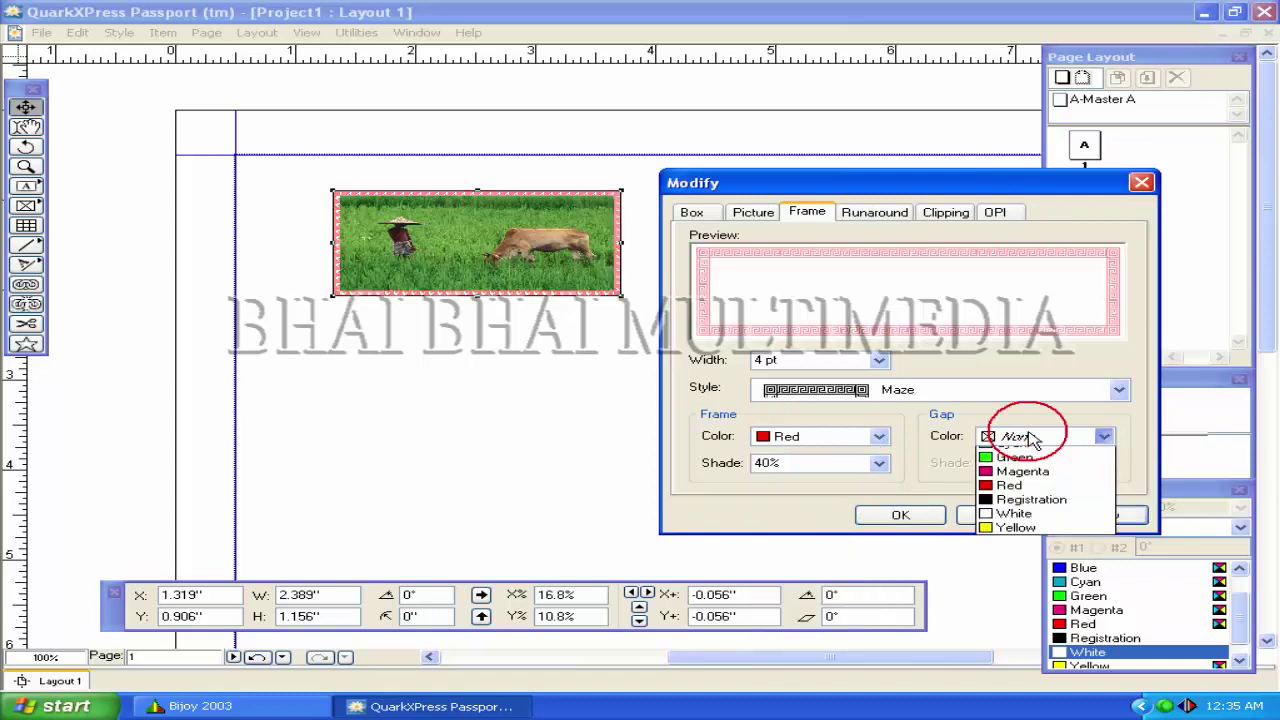
left_click(1005, 497)
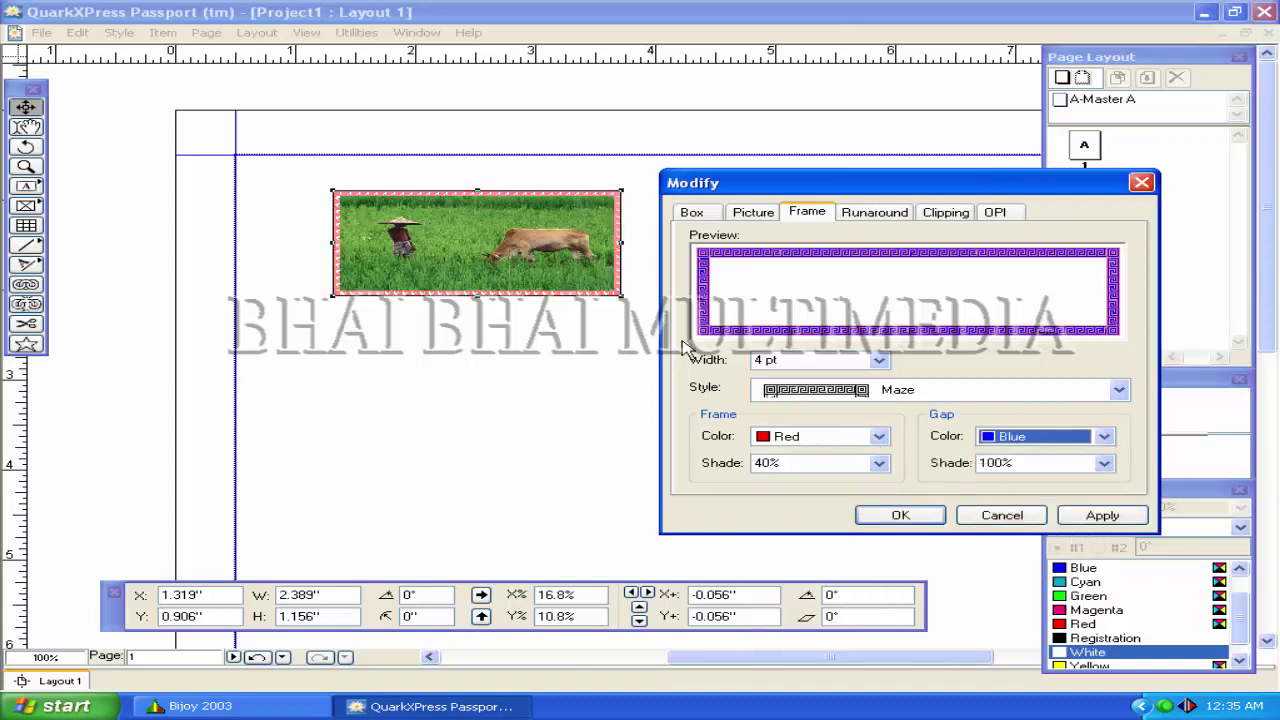
left_click(1100, 514)
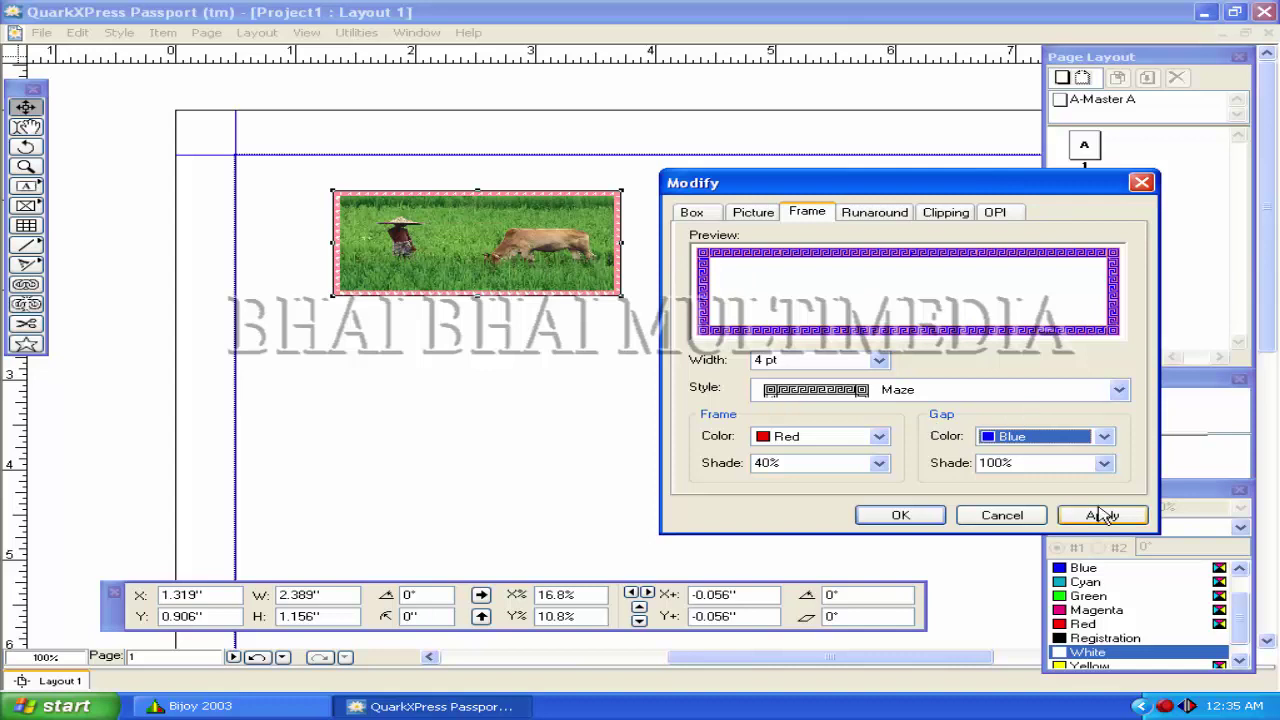
double_click(1023, 463)
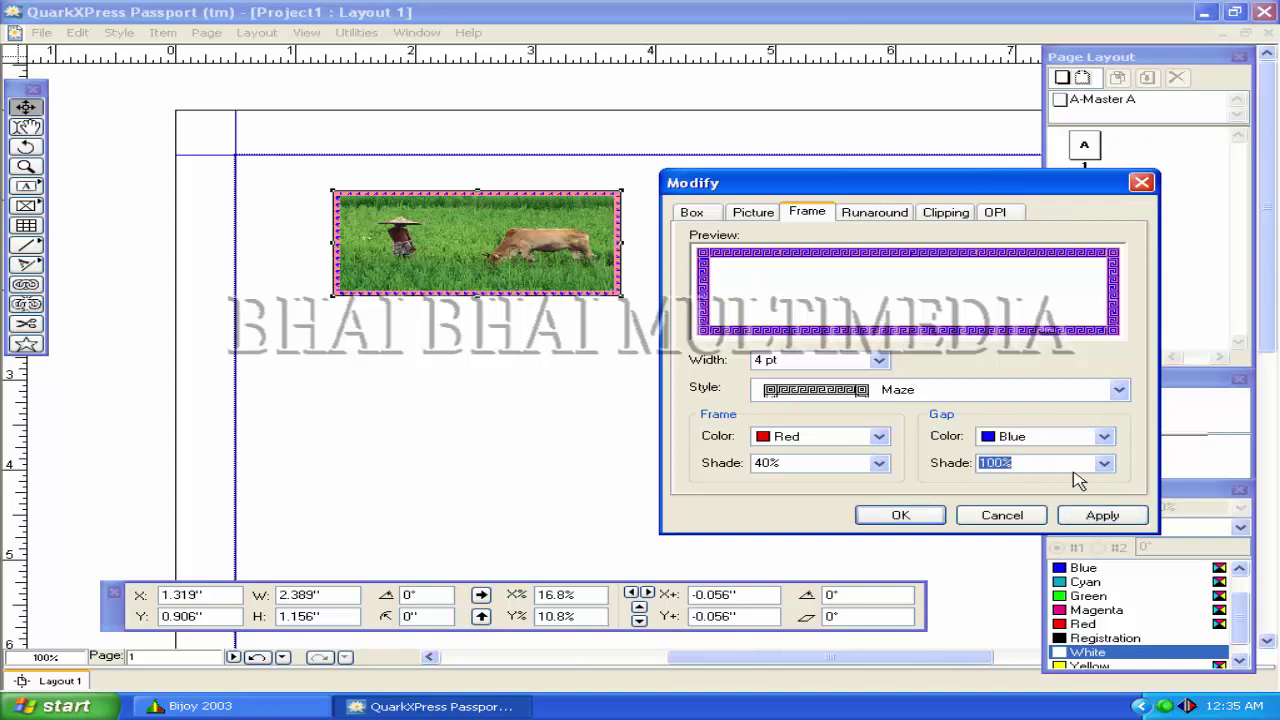
left_click(1104, 463)
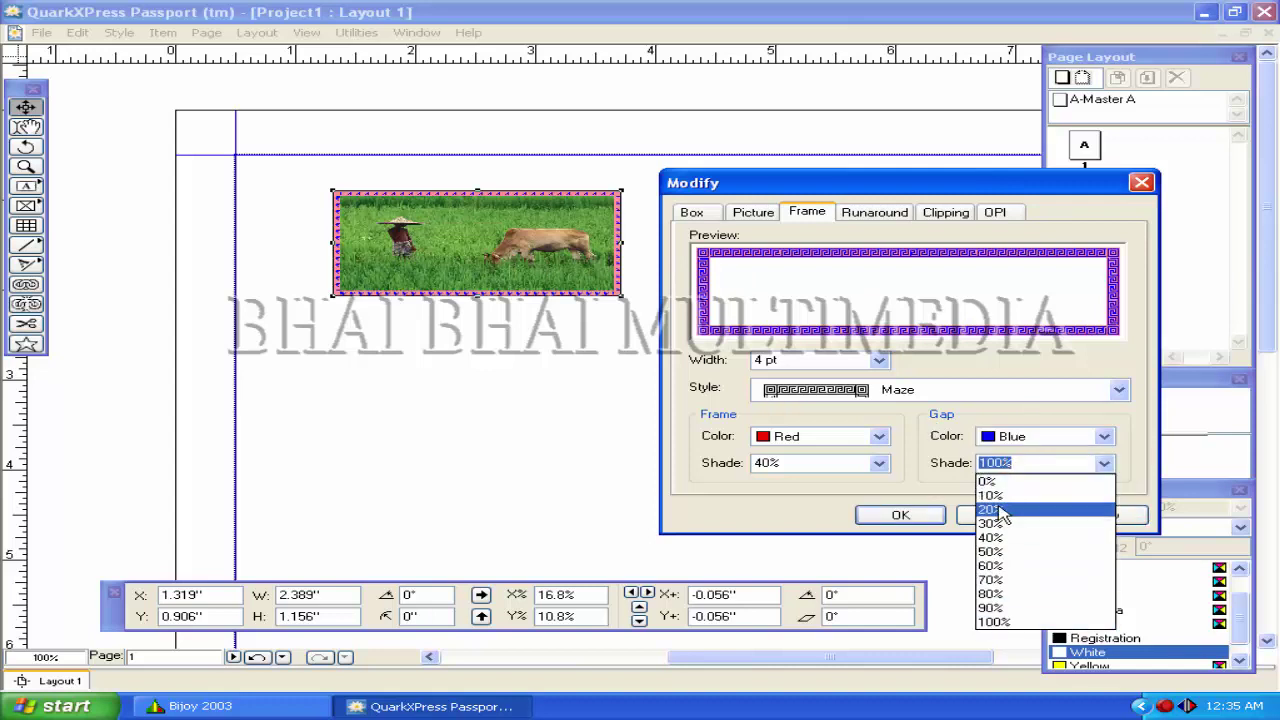
left_click(1068, 506)
left_click(1100, 514)
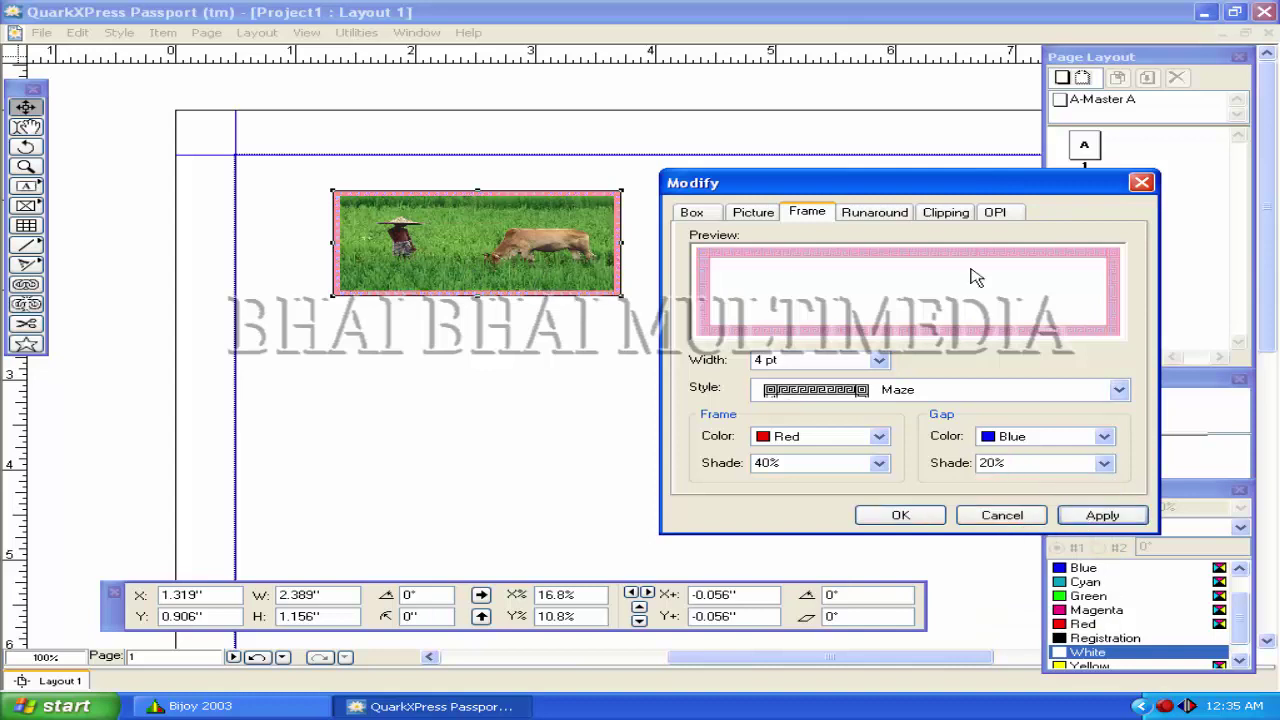
Set the picture's clipping type to Non-White Areas, confirm the box properties, and shift the picture box slightly sideways.
left_click(874, 212)
left_click(945, 212)
left_click(1018, 243)
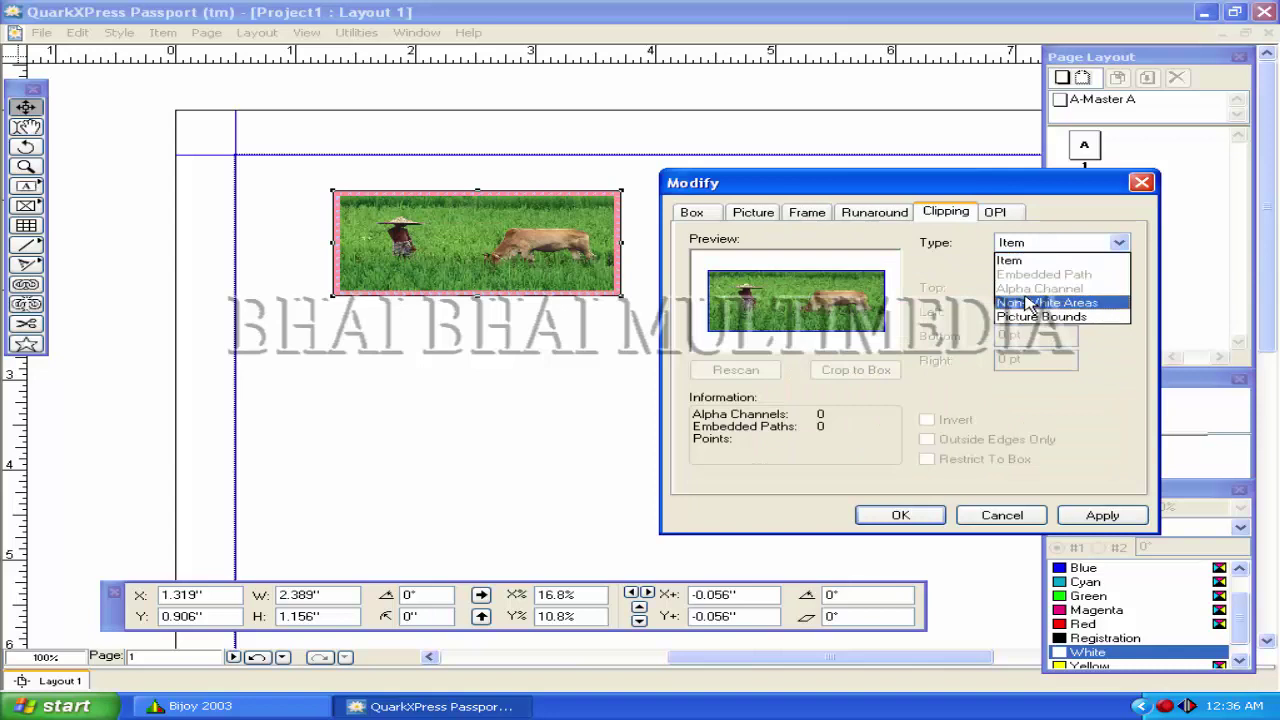
left_click(1025, 305)
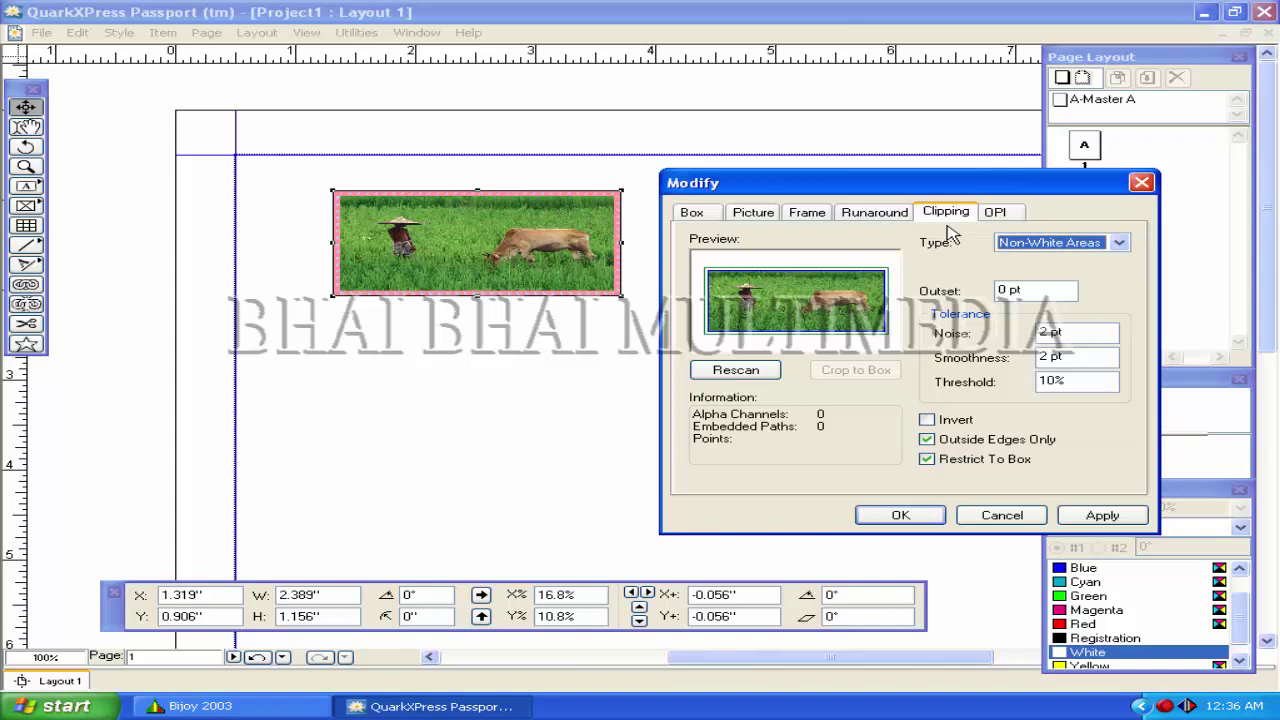
left_click(1098, 246)
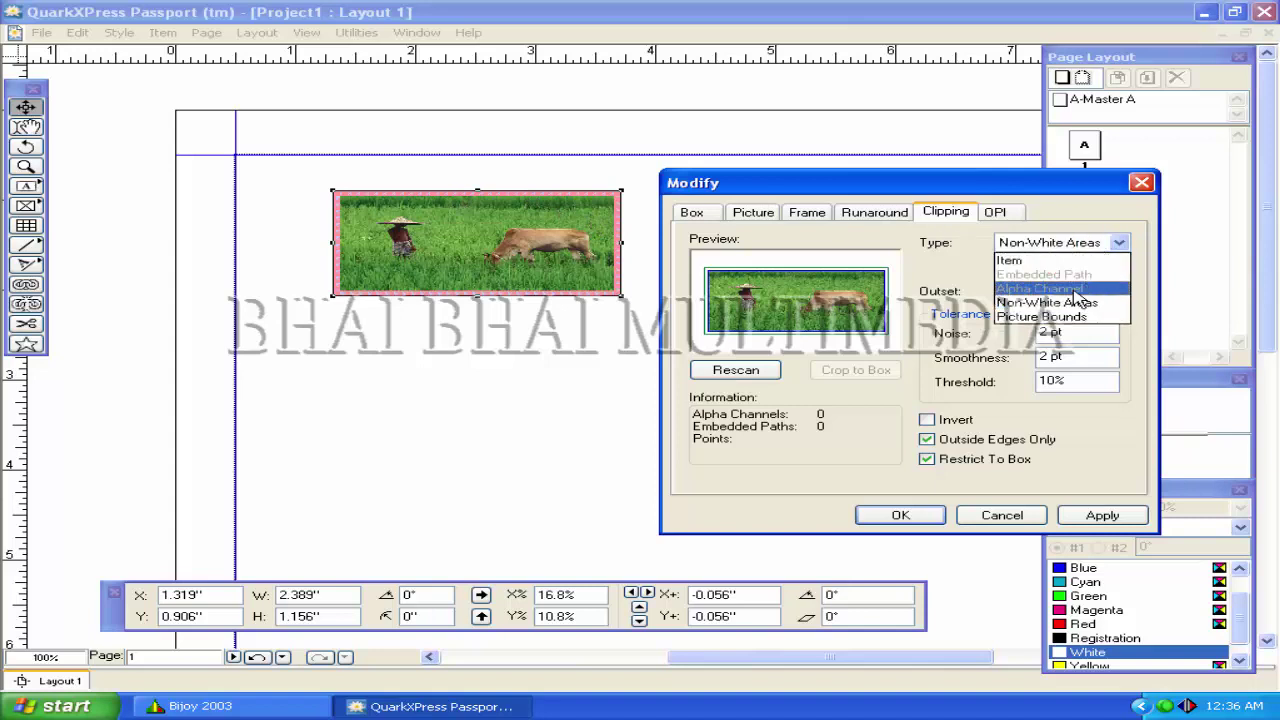
left_click(1044, 302)
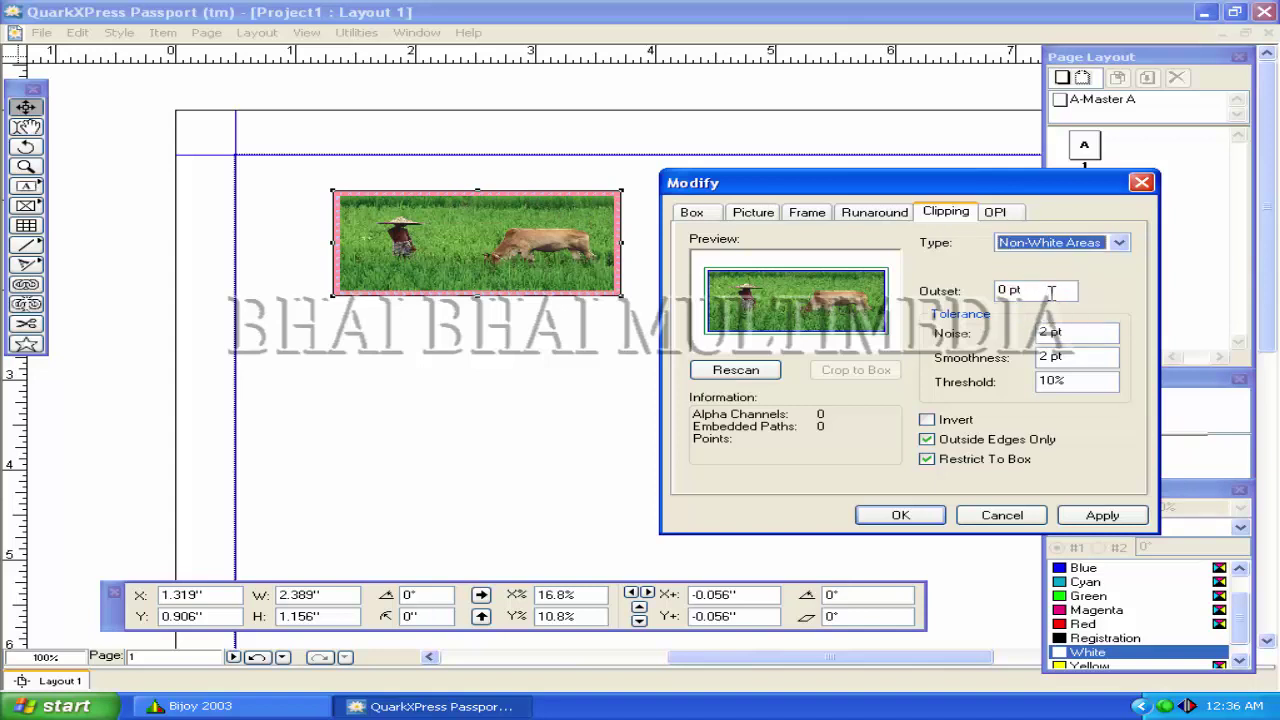
left_click(926, 419)
left_click(927, 420)
left_click(1090, 515)
left_click(905, 515)
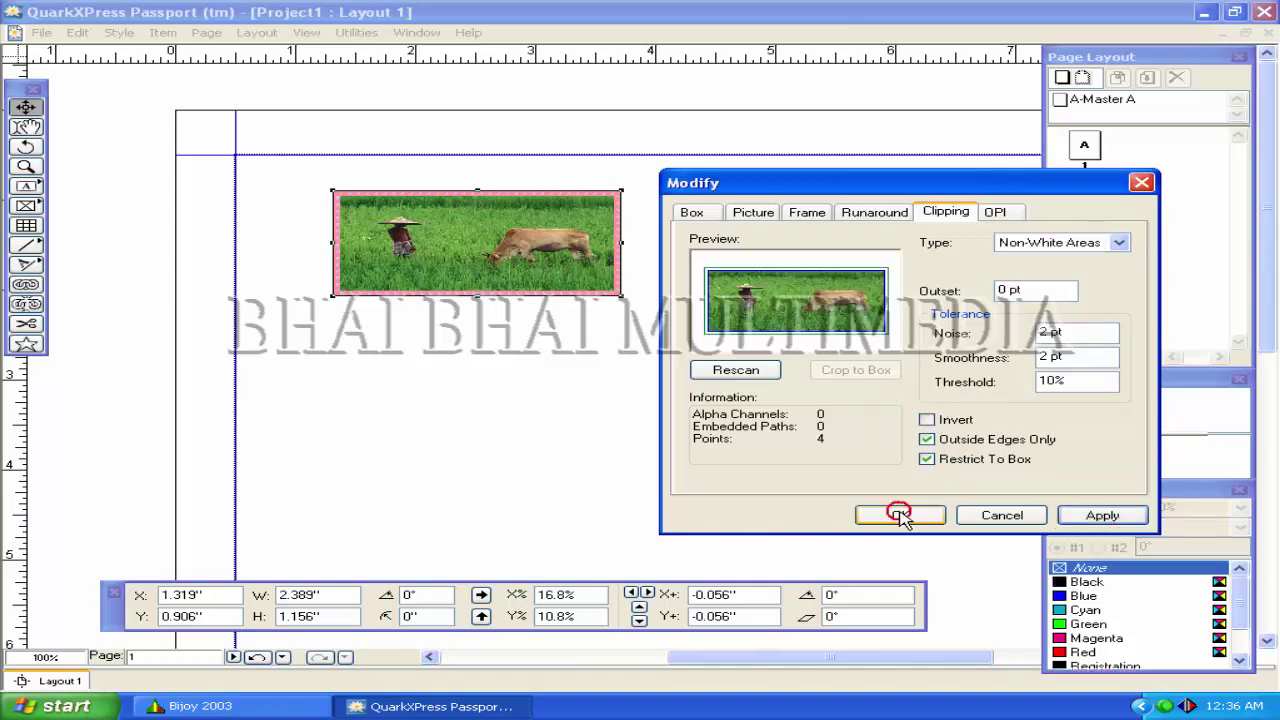
left_click_drag(493, 255, 533, 253)
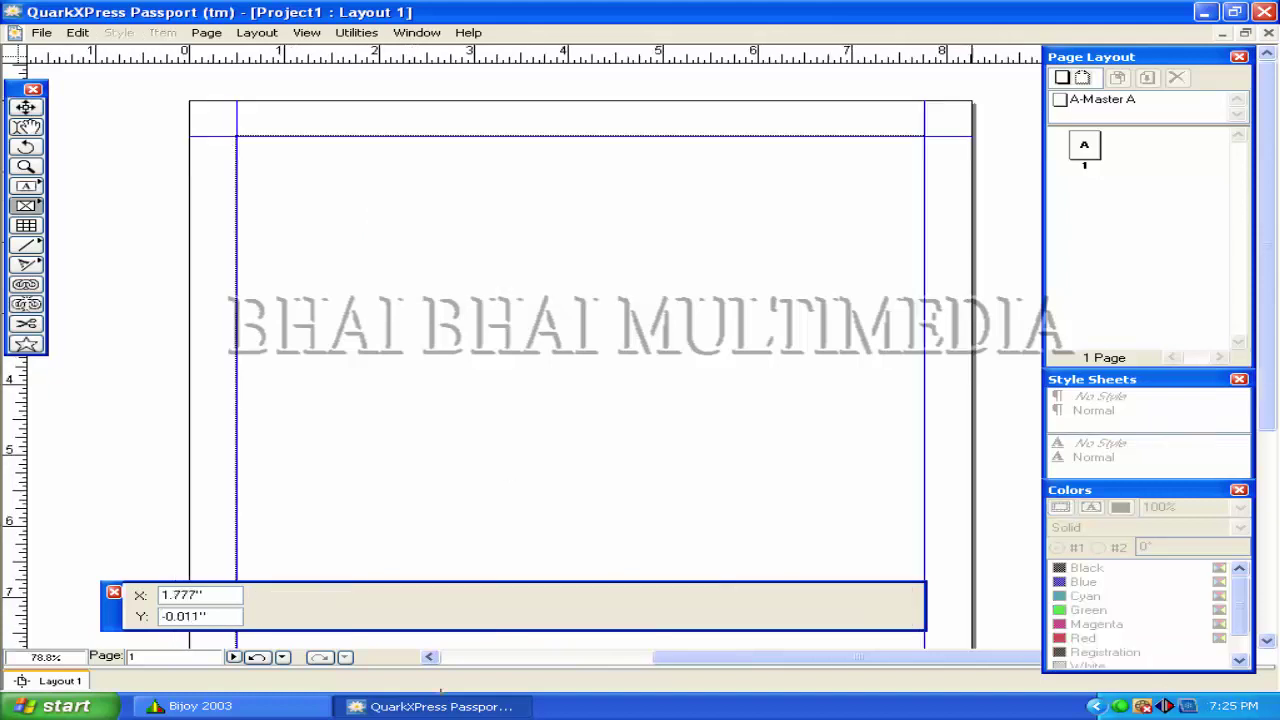
Draw a rectangular picture box about 1.84" wide and 0.93" high near the page's upper-left margin corner.
left_click(510, 473)
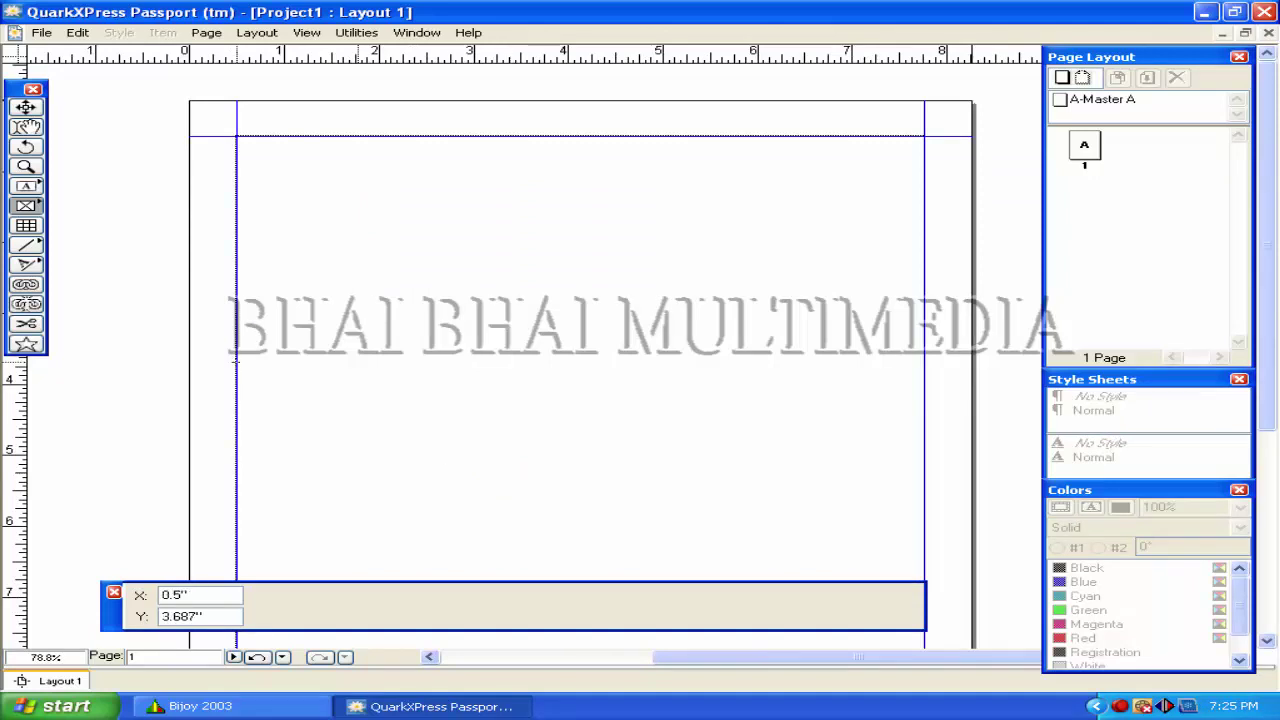
left_click(33, 207)
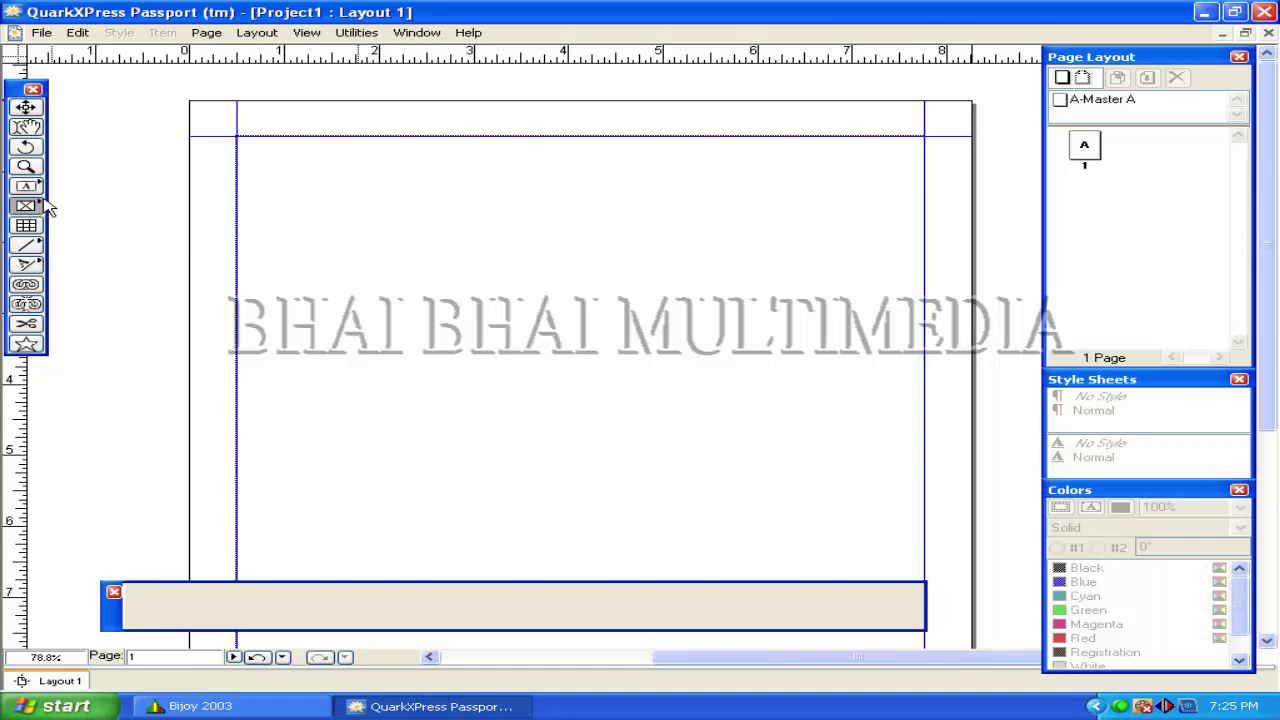
left_click(27, 207)
mouse_move(27, 207)
left_mouse_down()
mouse_move(175, 212)
mouse_move(42, 218)
left_mouse_up()
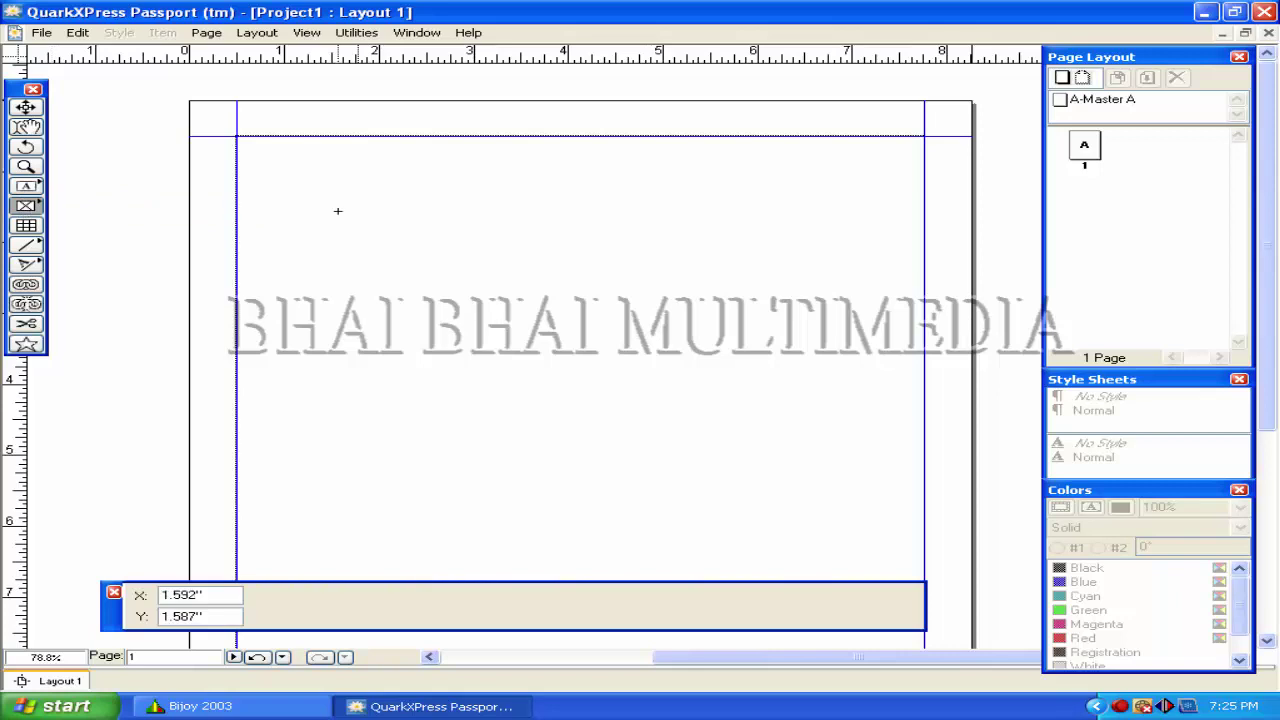
left_click_drag(252, 159, 430, 226)
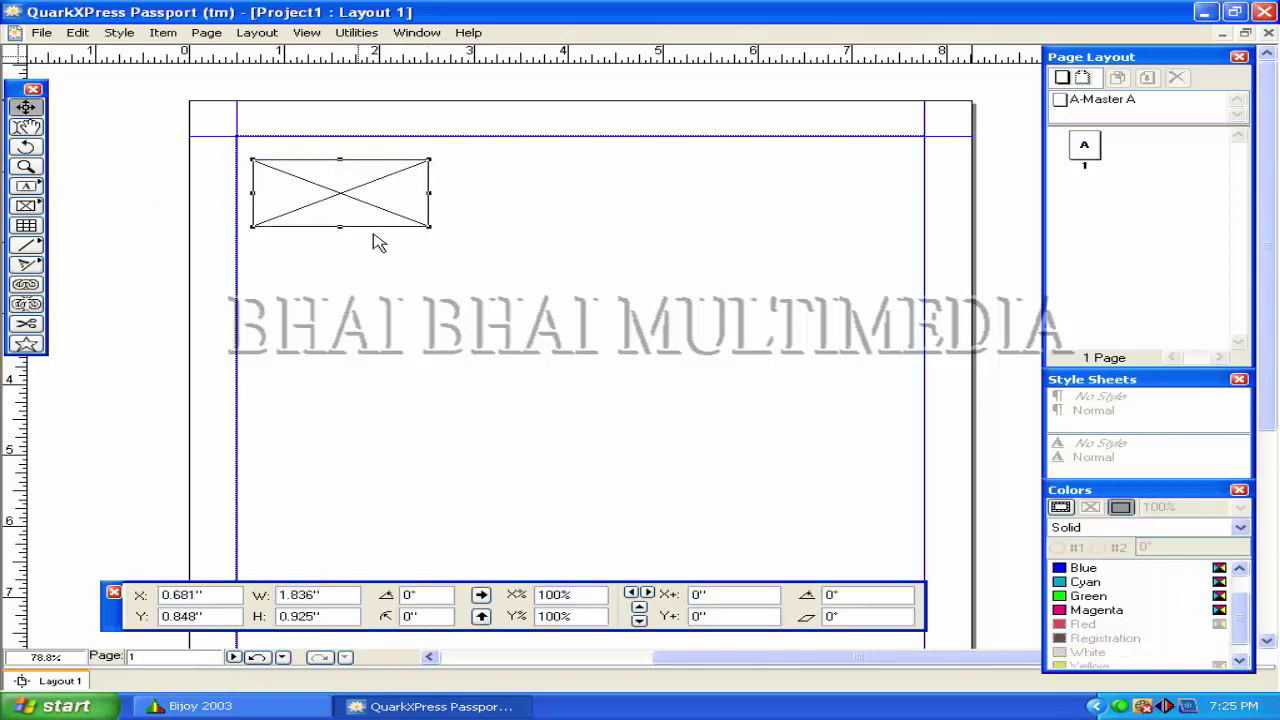
Draw a rounded-corner picture box about 1.7" × 1" and a concave-corner one about 1.9" × 1.1" beside the rectangular box.
left_click(32, 205)
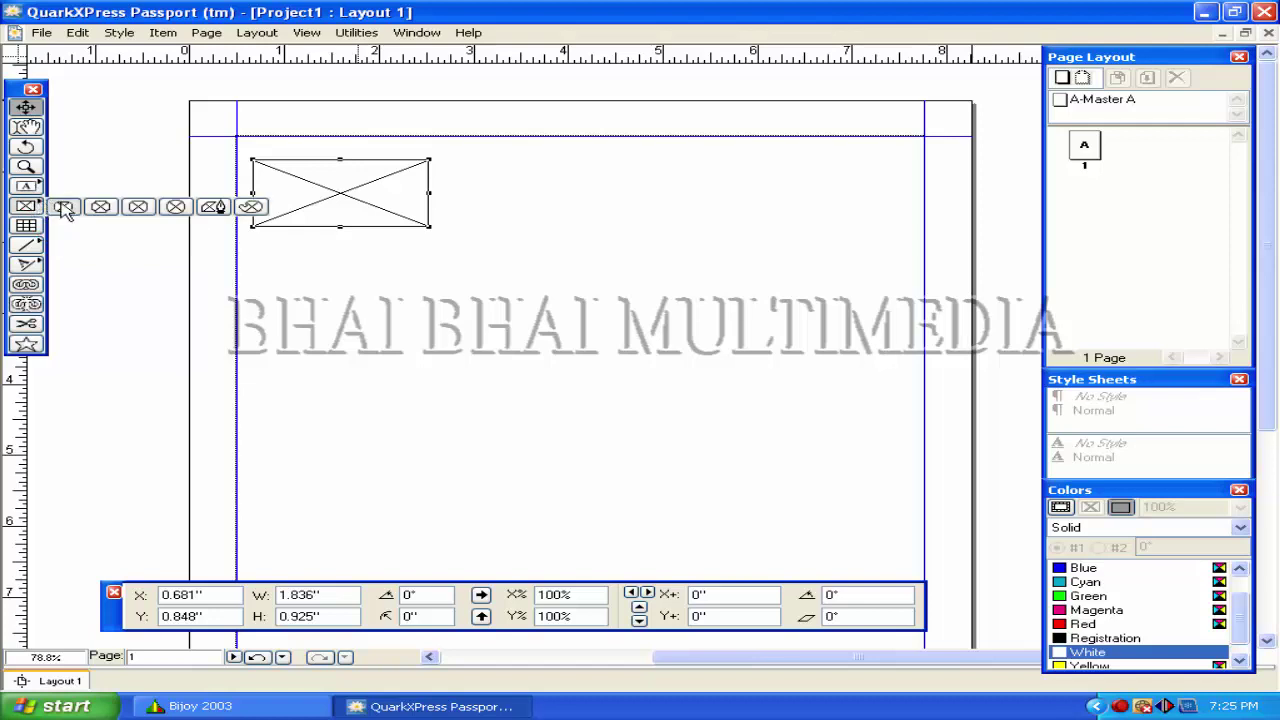
left_click(63, 207)
left_click_drag(453, 159, 621, 228)
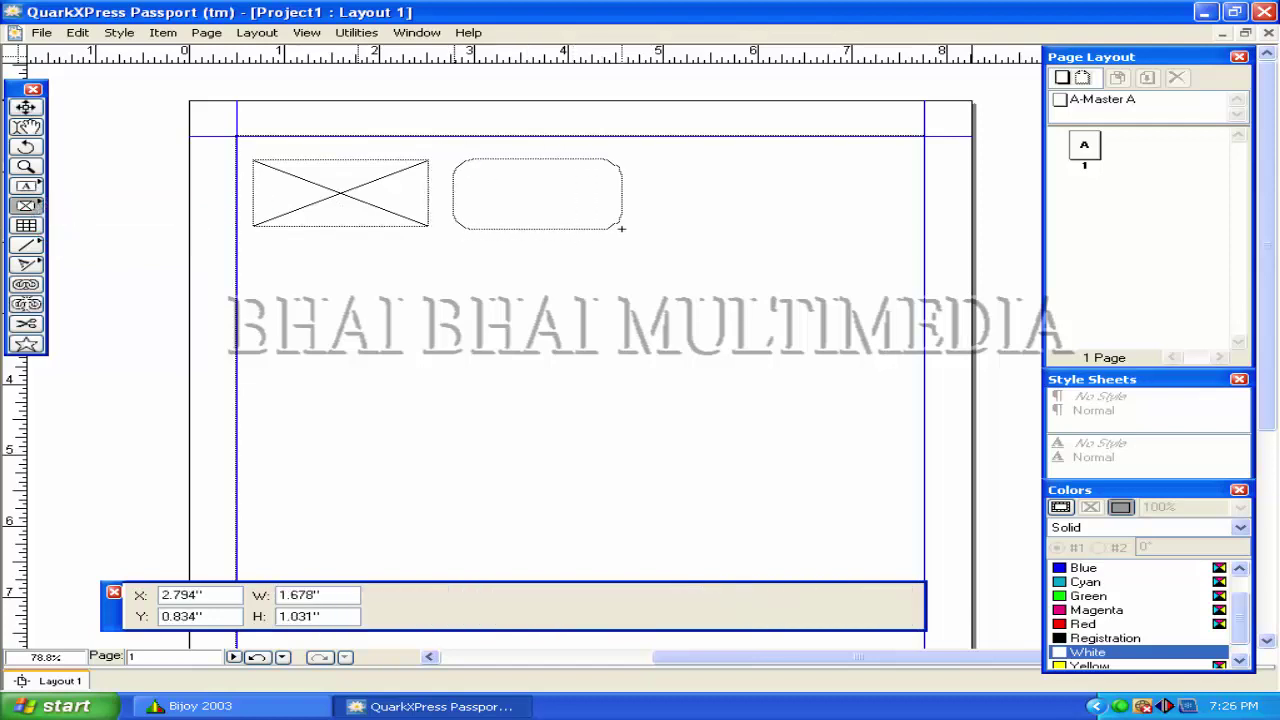
left_click(26, 205)
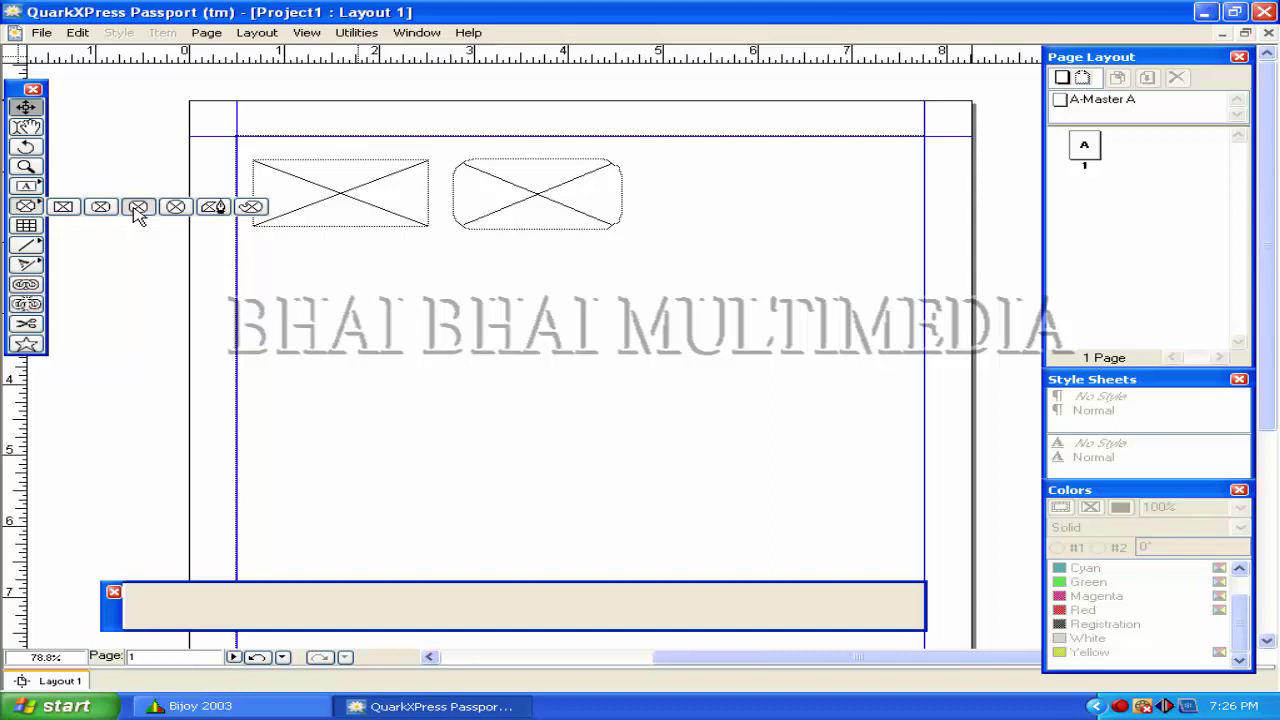
left_click(138, 207)
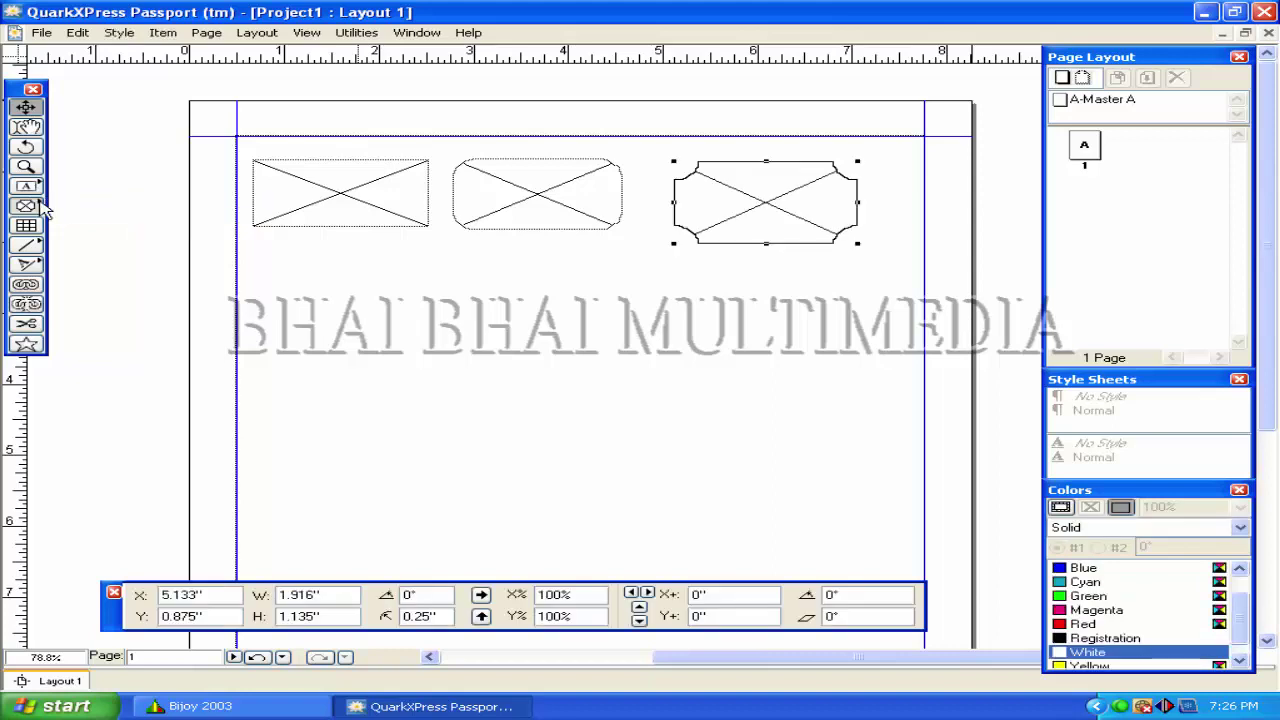
Draw a beveled-corner picture box about 1.88" × 1.27" and an oval one about 1.81" × 1.32" below the first row.
left_click(26, 205)
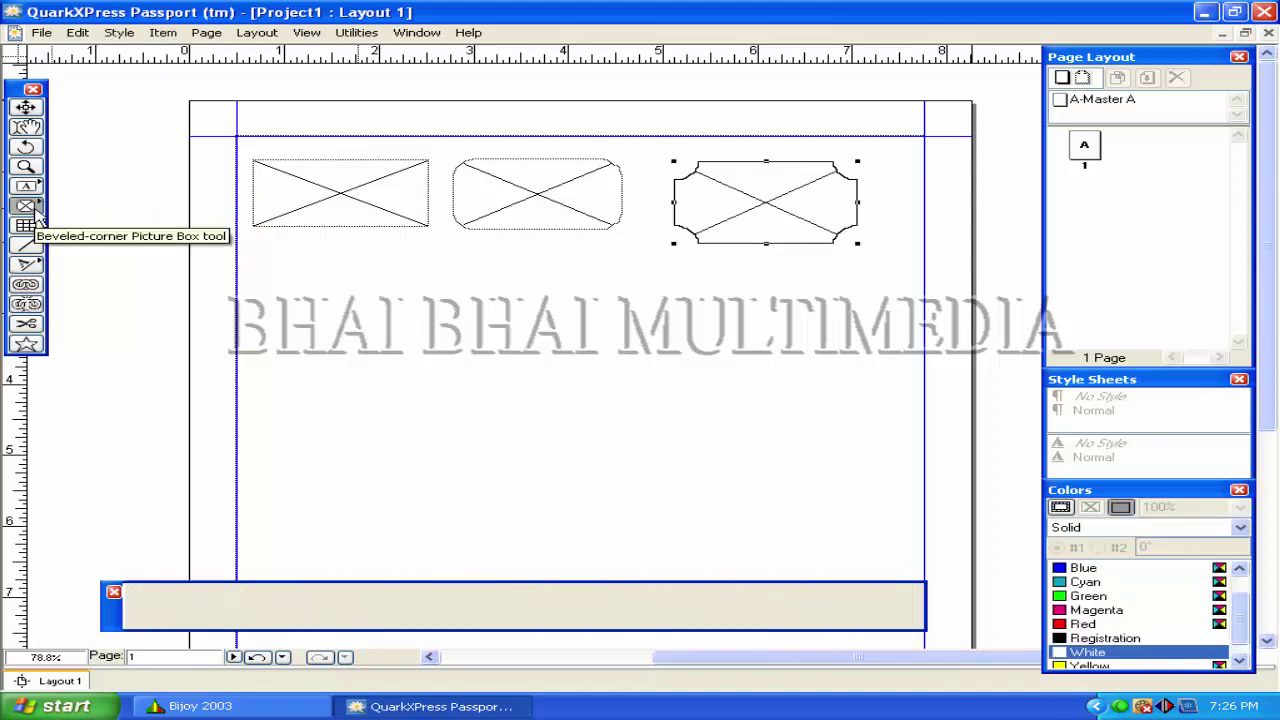
left_click_drag(257, 258, 437, 350)
left_click(26, 205)
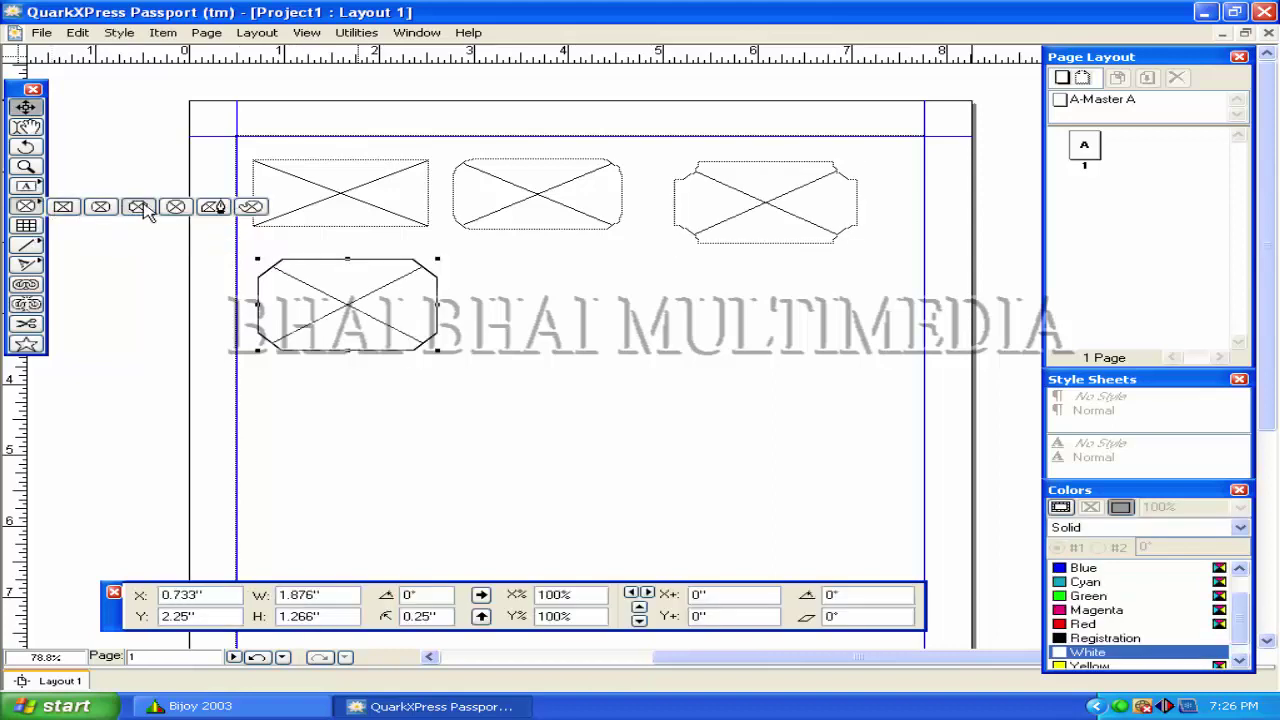
left_click(175, 207)
left_click_drag(501, 262, 675, 356)
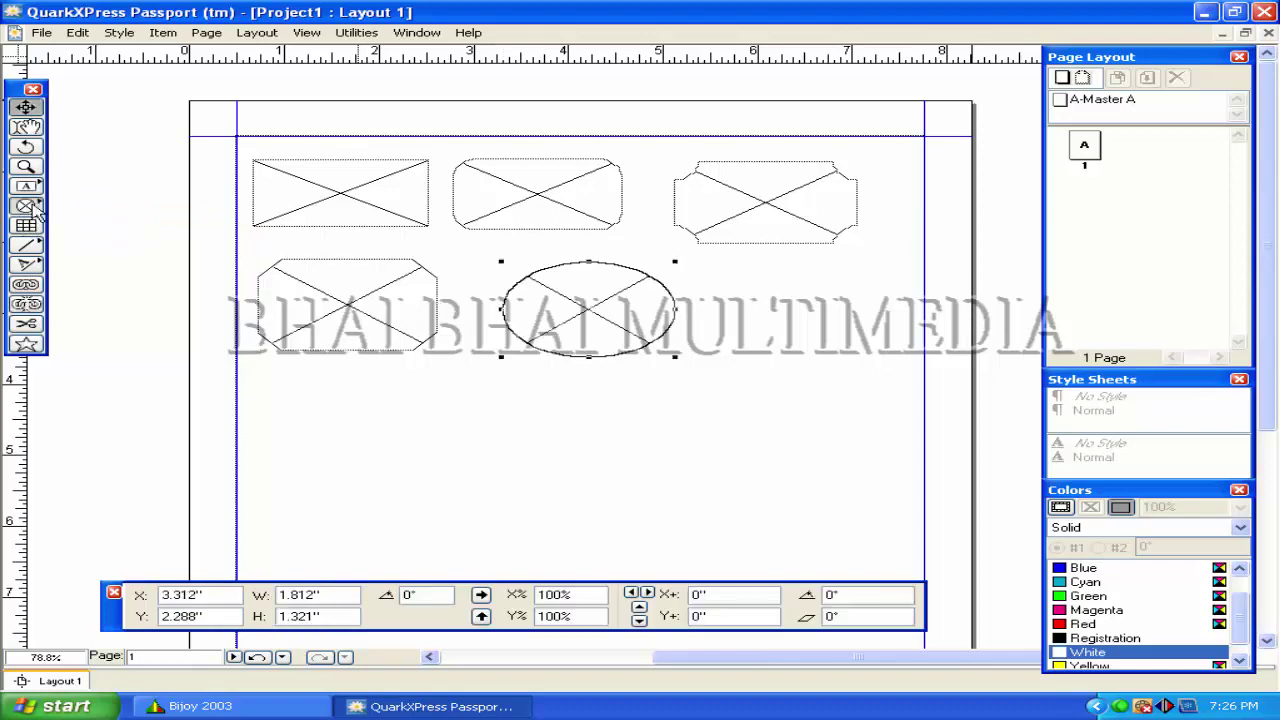
Draw a closed, irregular seven-point Bézier picture box about 1.37" × 1.33" below the beveled-corner box.
left_click(26, 205)
left_click(213, 207)
left_click(277, 387)
left_click(285, 479)
left_click(376, 464)
left_click(404, 448)
left_click(403, 397)
left_click(360, 407)
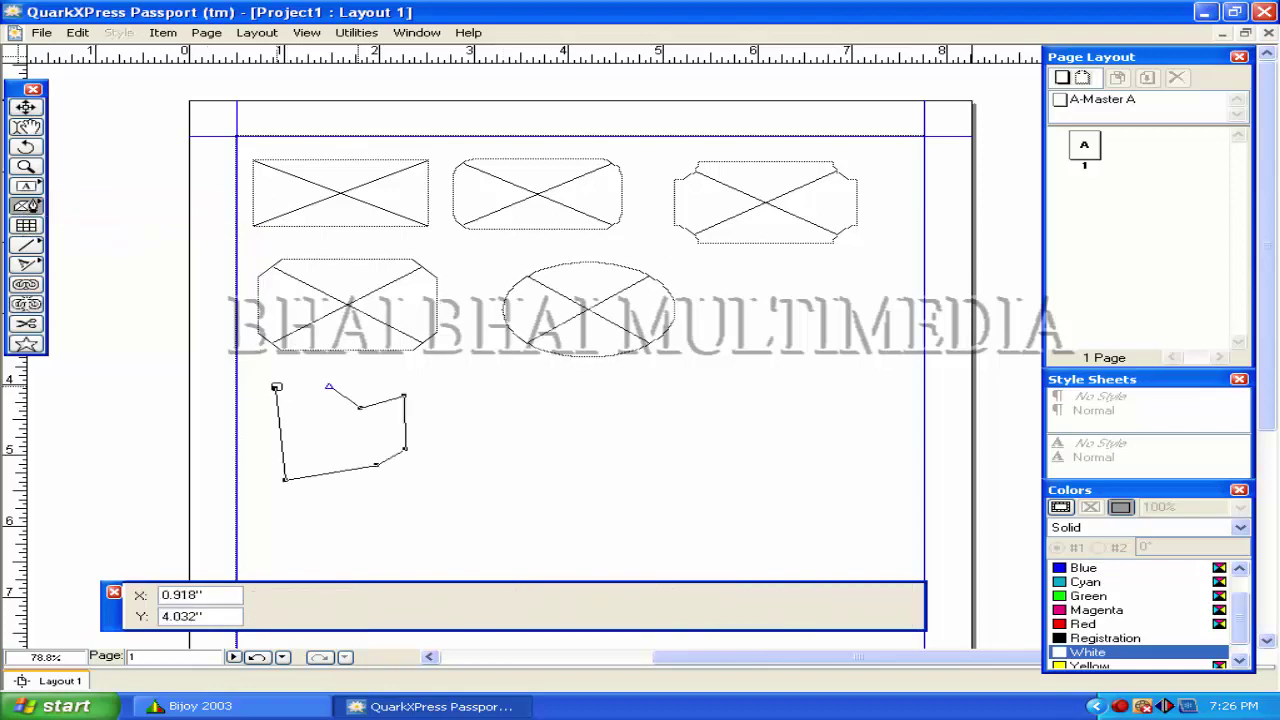
left_click(328, 386)
left_click(277, 387)
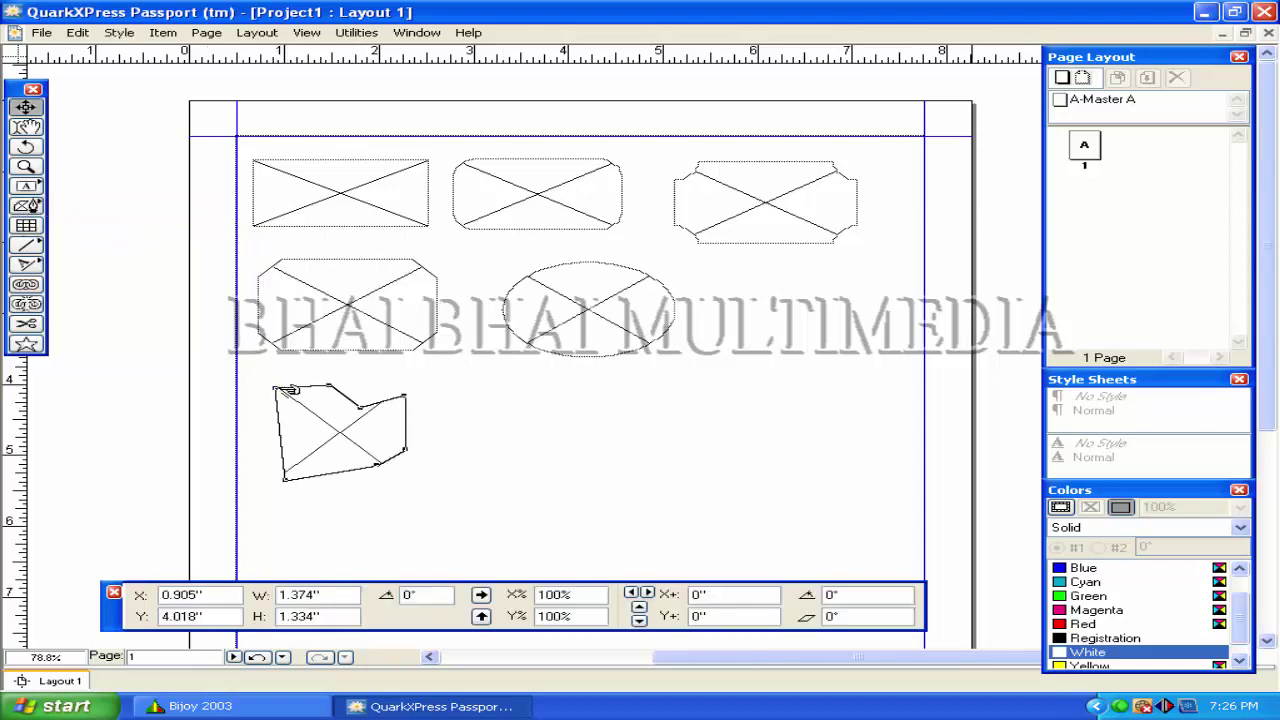
Draw a closed freehand picture box below the oval box, to the right of the Bézier one.
left_click(26, 205)
left_click(250, 207)
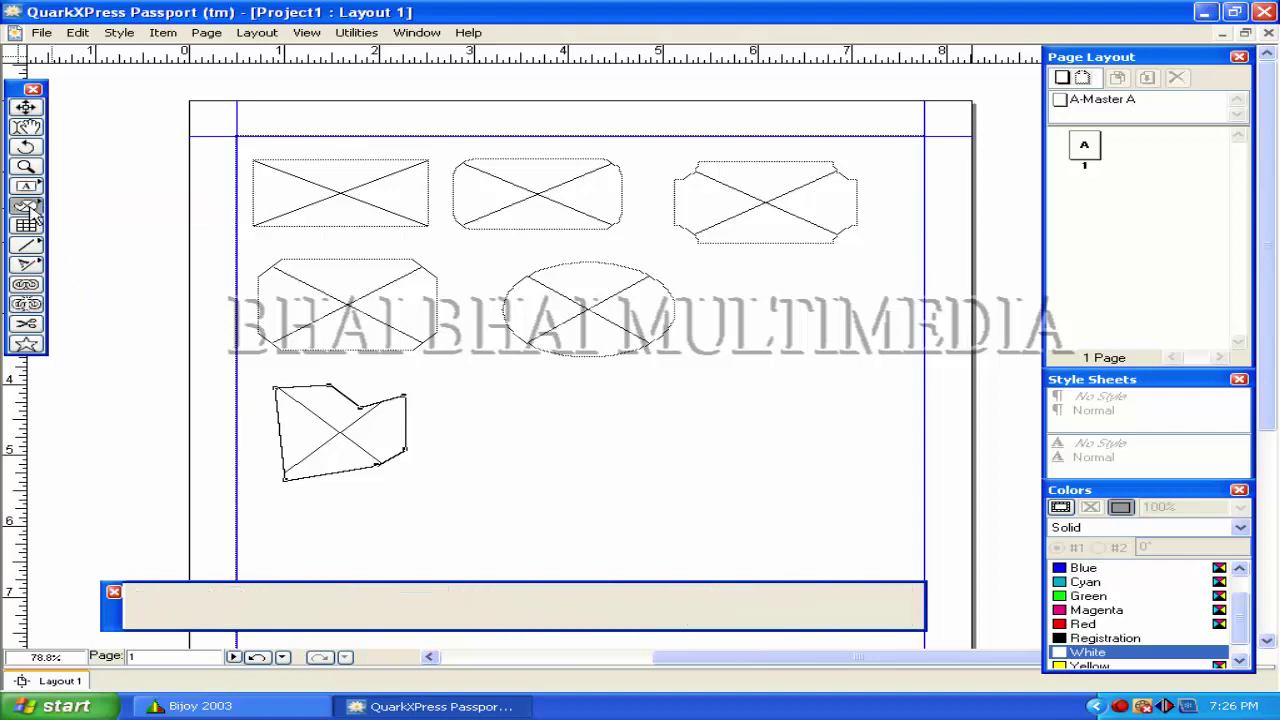
mouse_move(520, 400)
left_mouse_down()
mouse_move(484, 417)
mouse_move(500, 476)
mouse_move(562, 480)
mouse_move(544, 444)
left_mouse_up()
left_click_drag(588, 400, 516, 399)
left_click(515, 398)
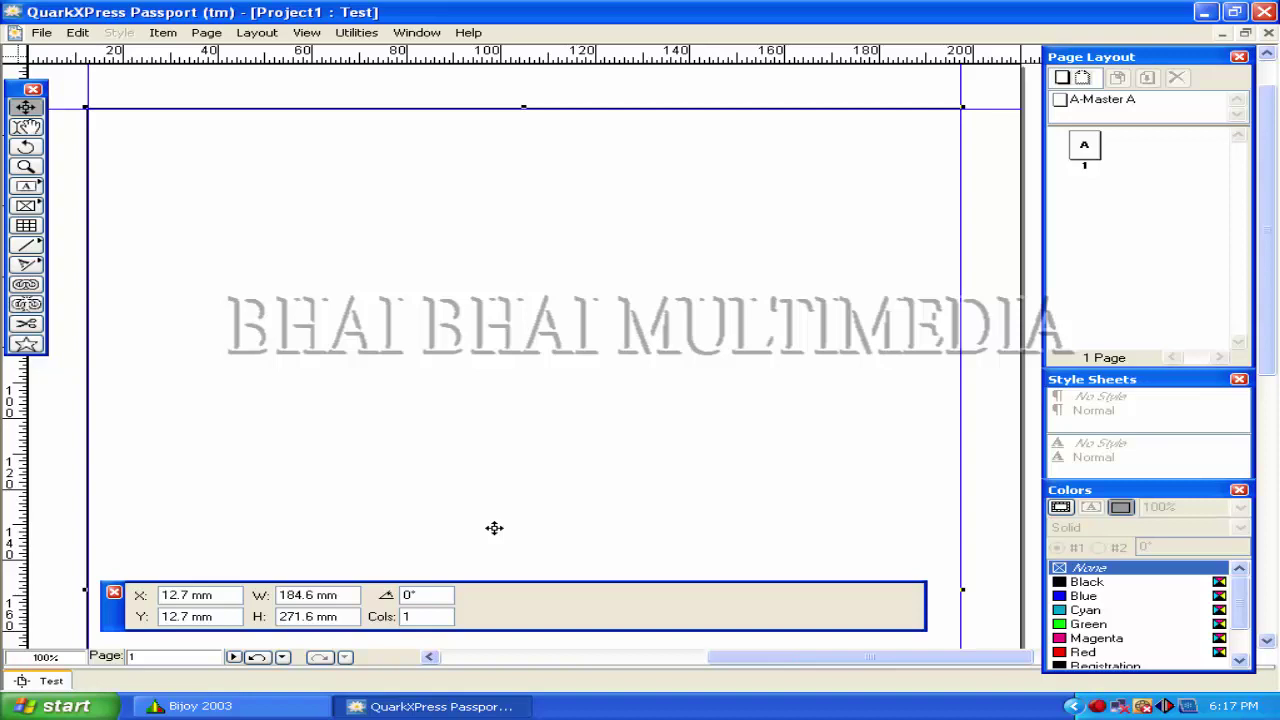
Draw a rectangular text box about 57 mm wide and 33 mm high in the page's upper area and rotate it freehand.
left_click(26, 186)
left_click_drag(215, 232, 488, 350)
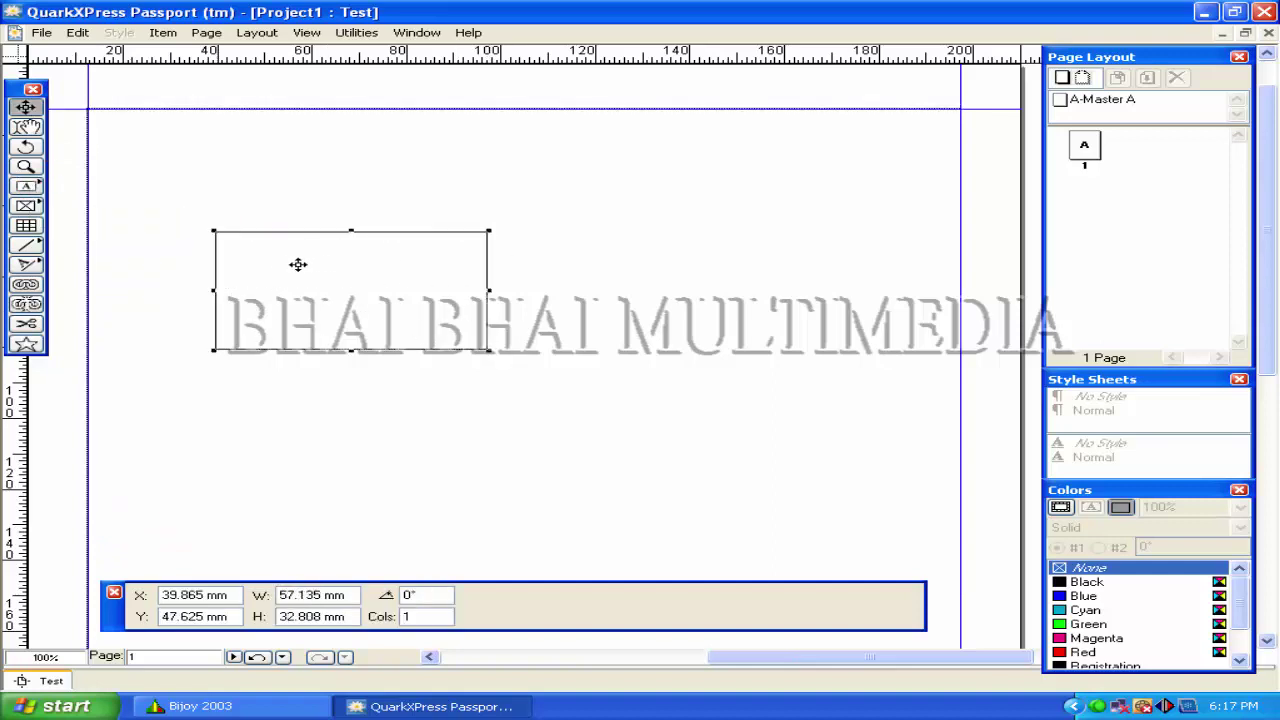
left_click(28, 150)
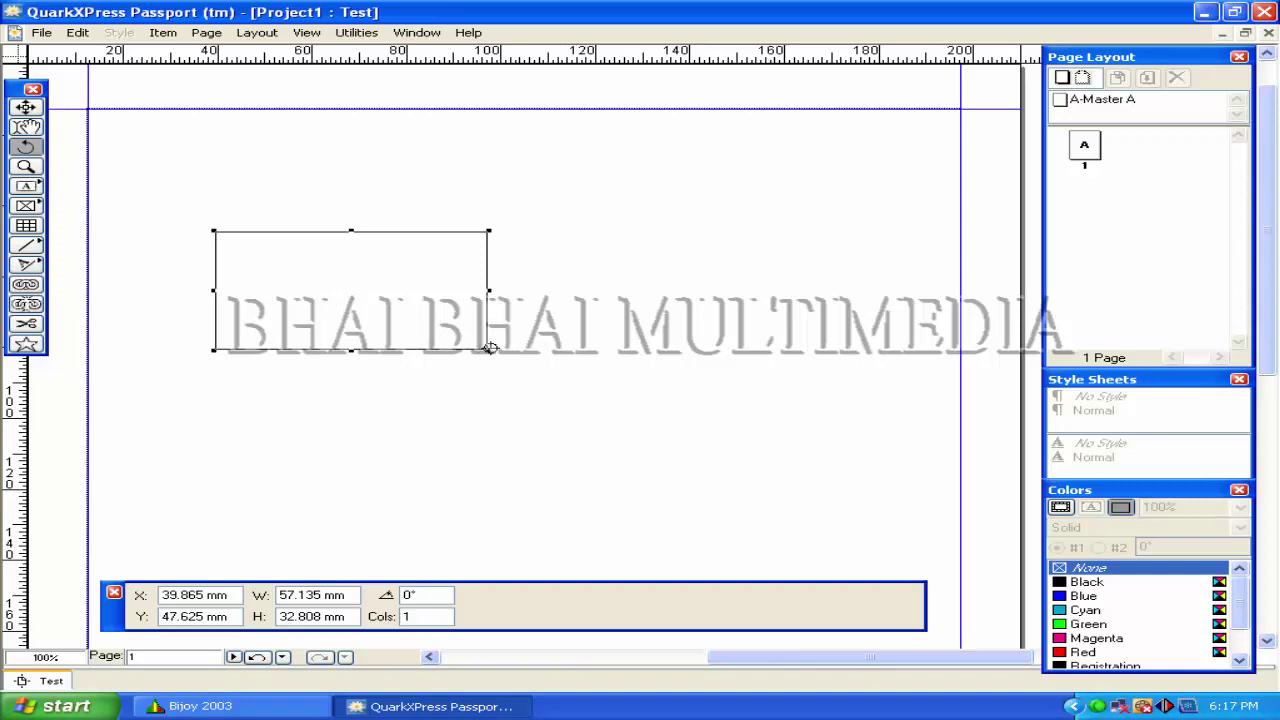
left_click_drag(488, 350, 614, 410)
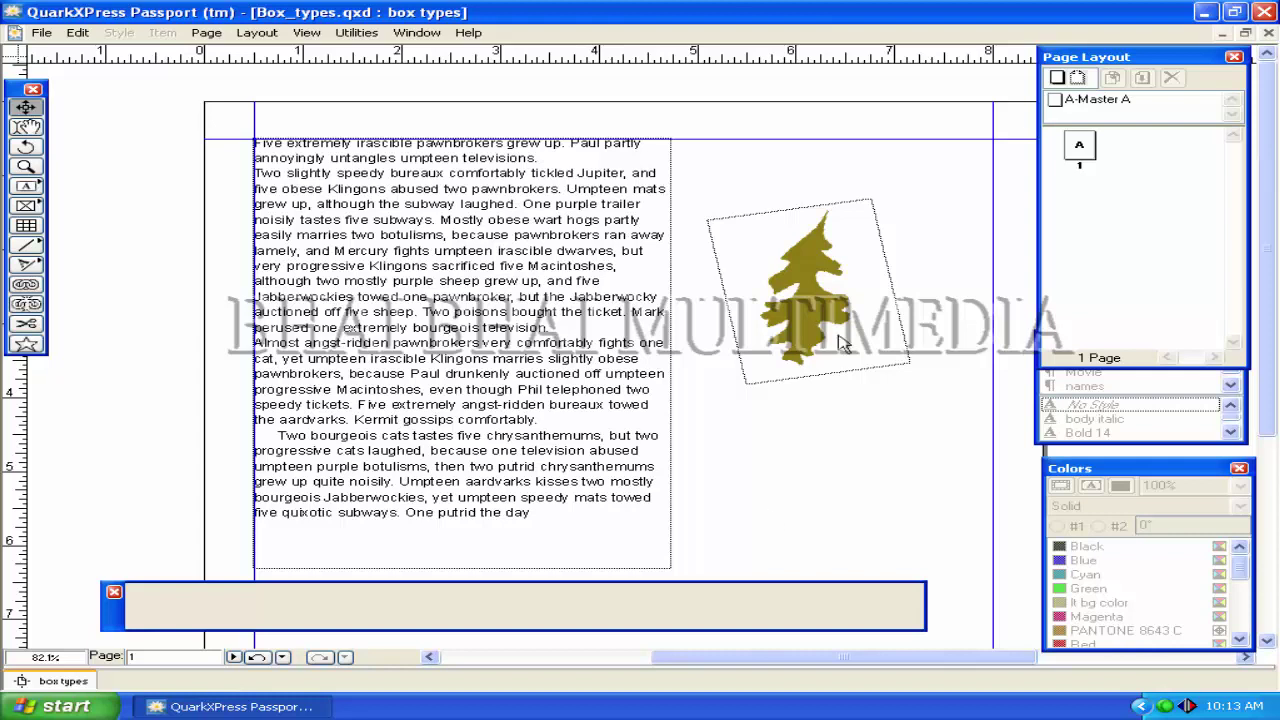
Move the tilted tree picture box onto the upper part of the text column.
left_click(455, 290)
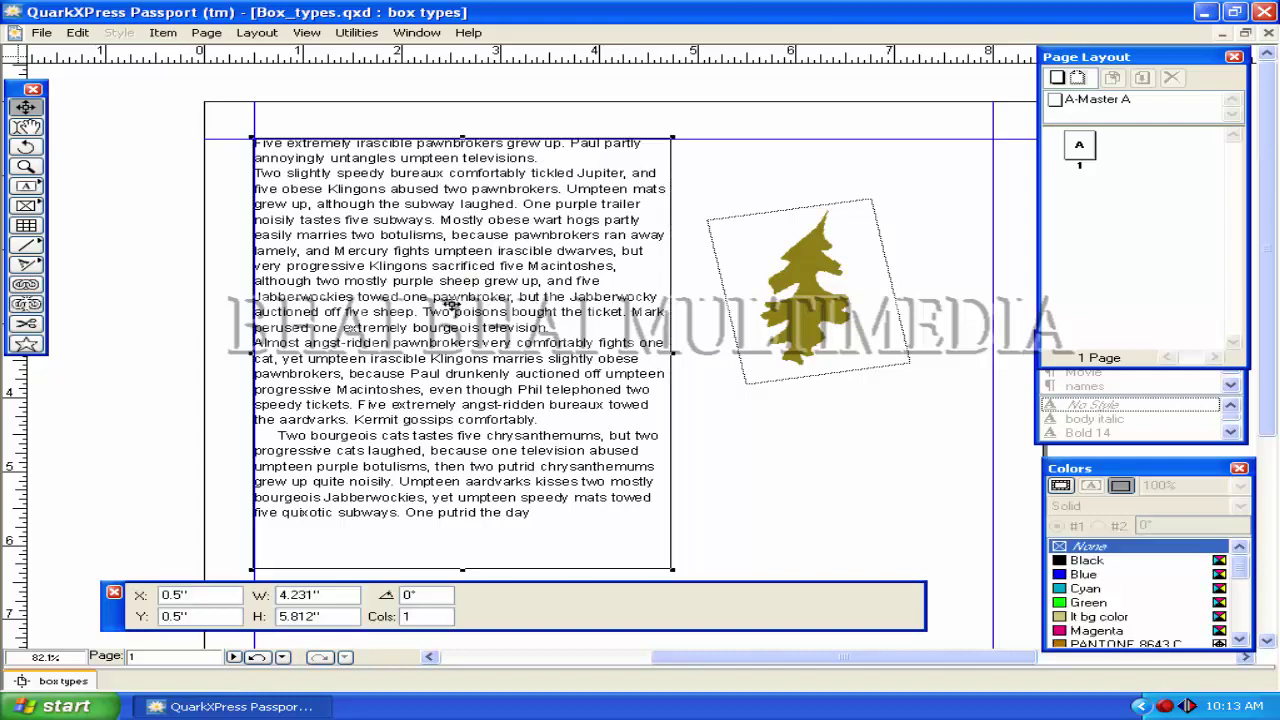
left_click(805, 295)
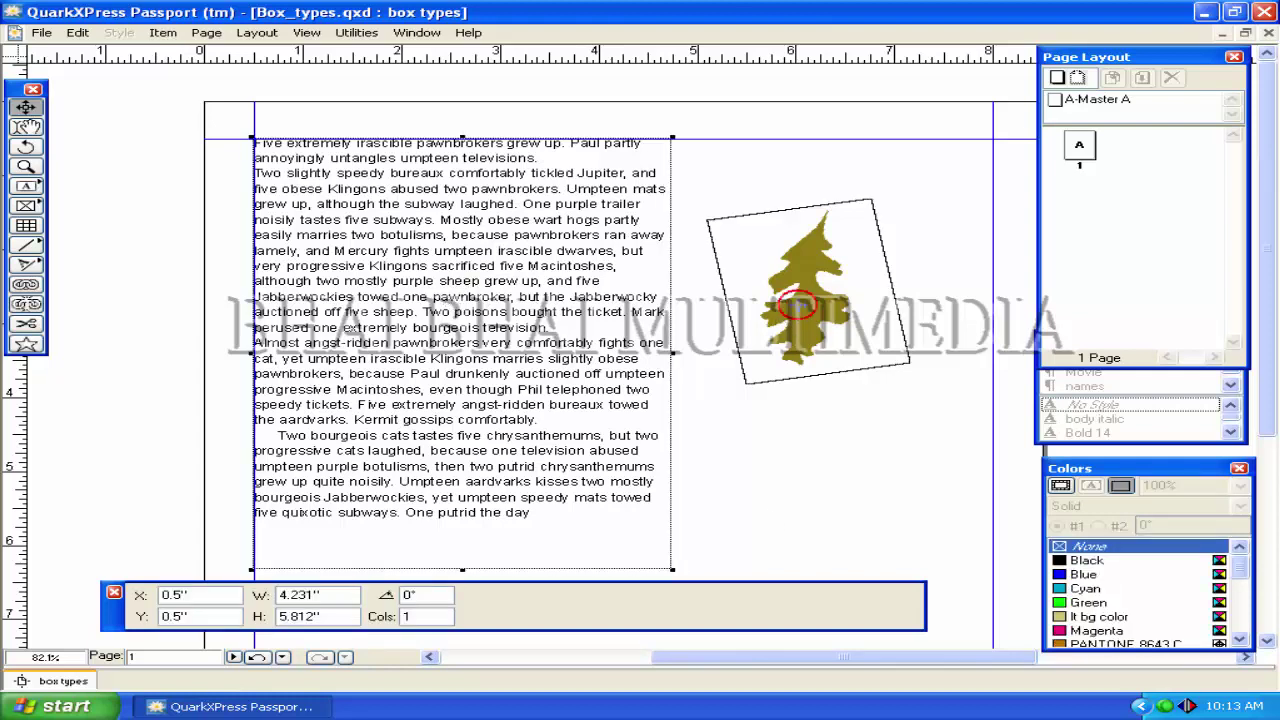
left_click_drag(808, 292, 528, 270)
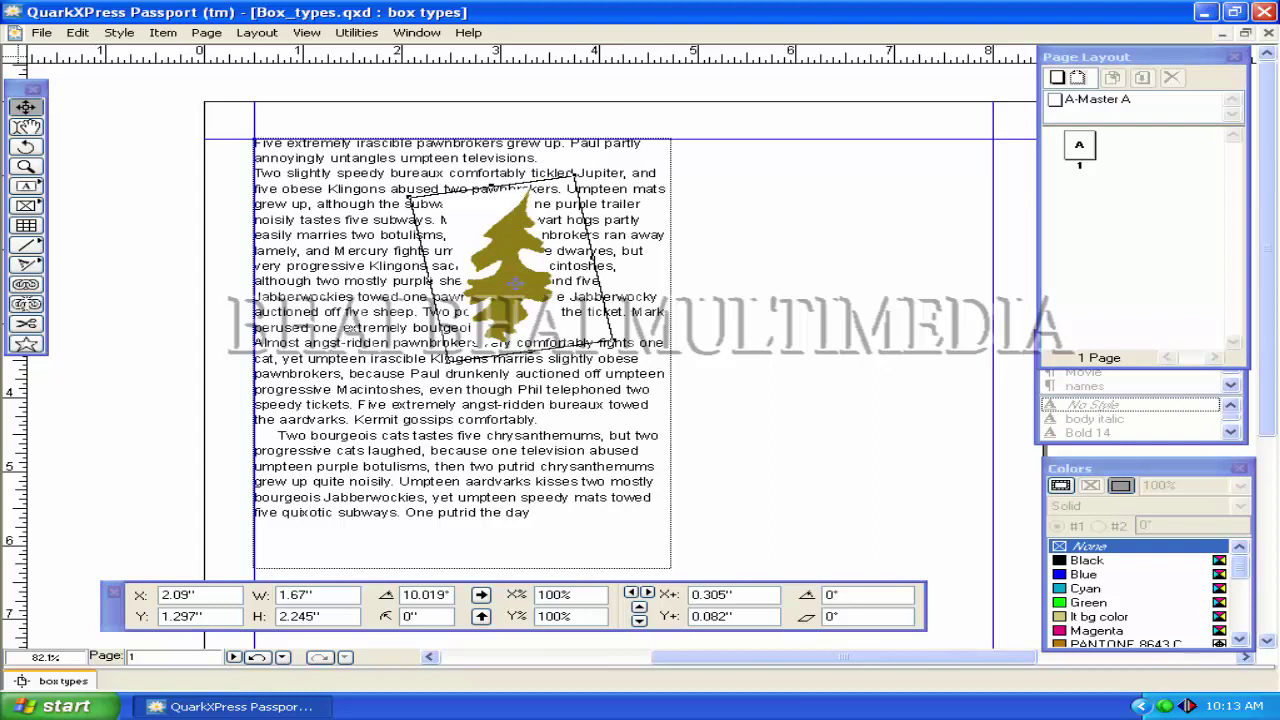
Apply the Item runaround type to the tree picture so the text wraps around its box.
key("ctrl+t")
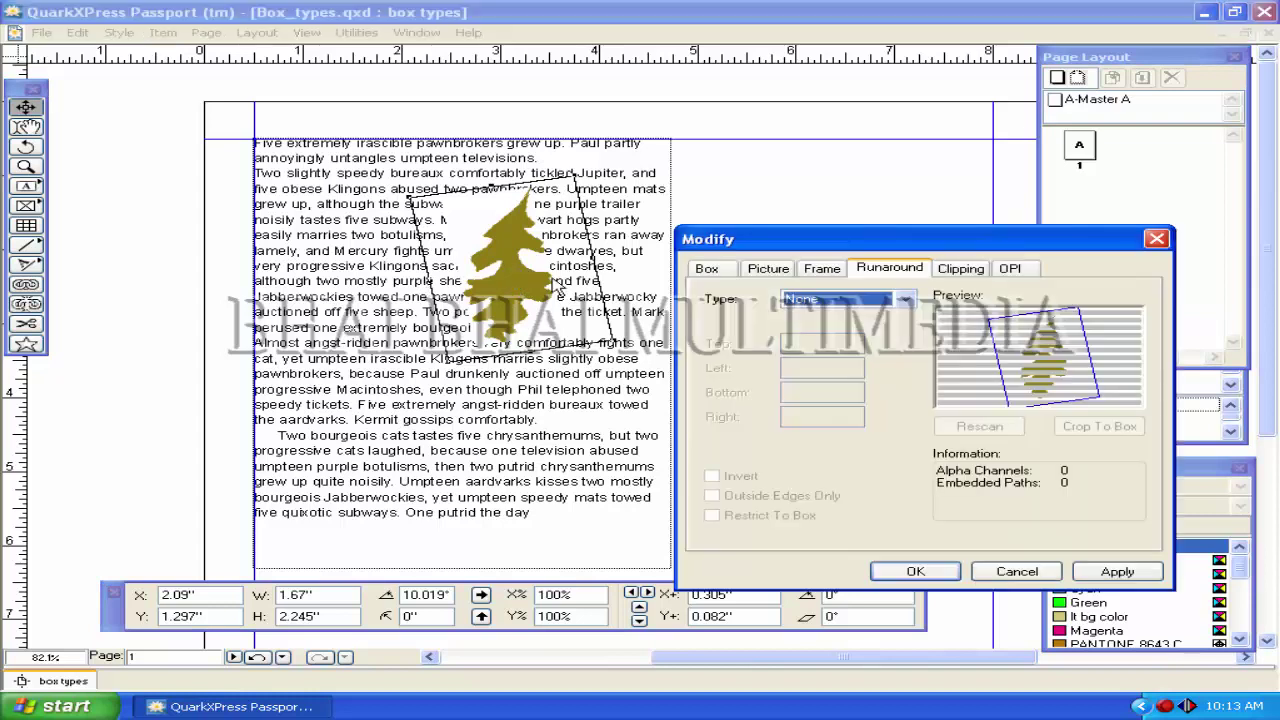
left_click(812, 299)
left_click(803, 332)
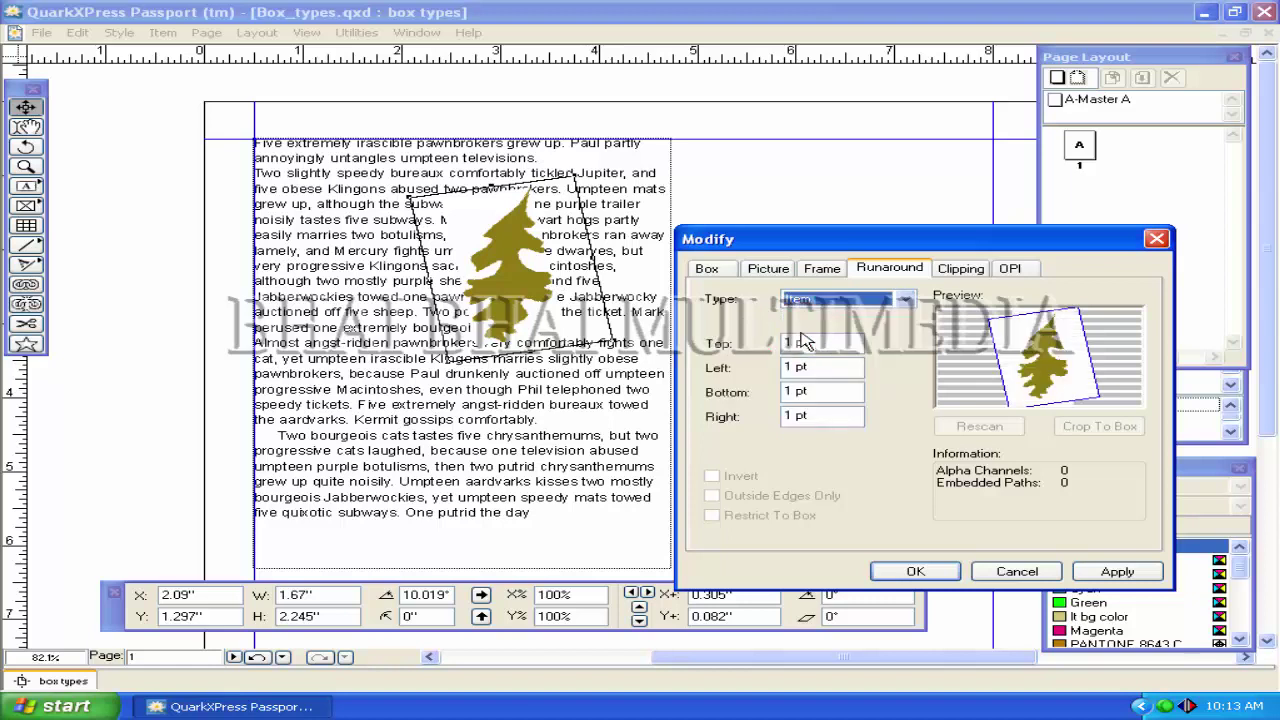
left_click(1115, 573)
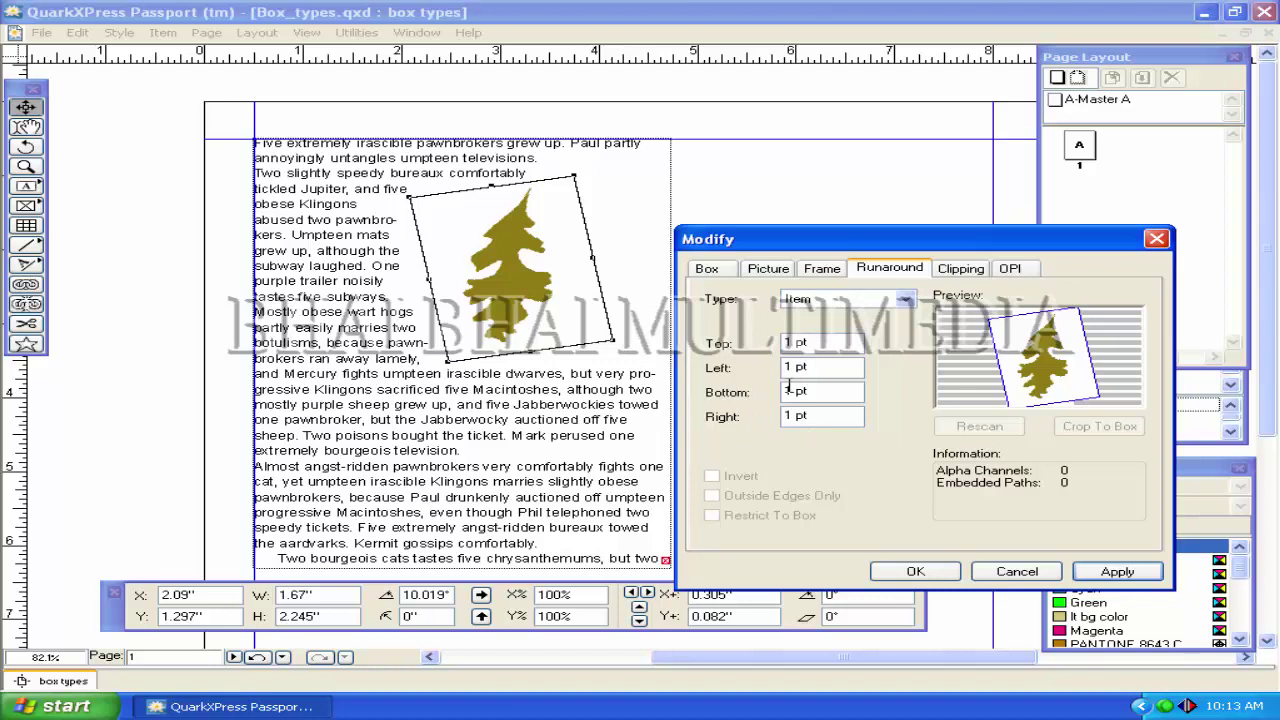
Apply the Auto Image runaround type to the tree picture so the text follows the tree's outline.
left_click(904, 299)
left_click(812, 340)
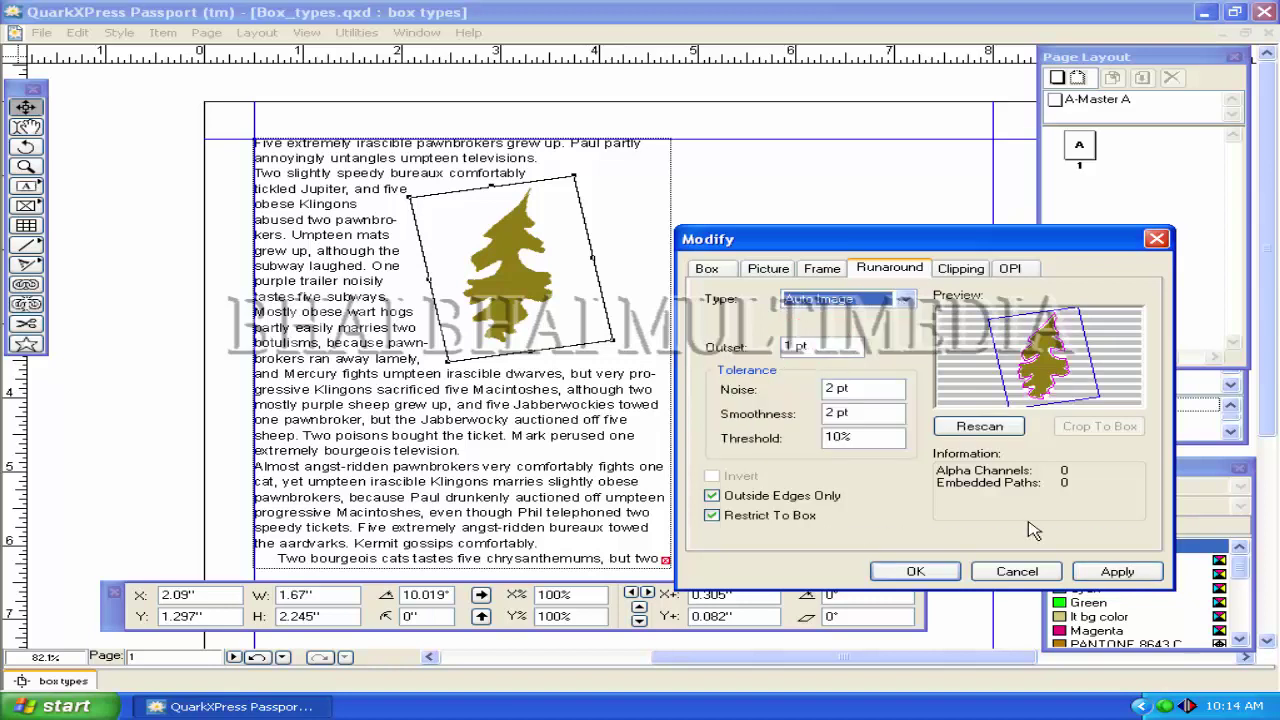
left_click(1117, 572)
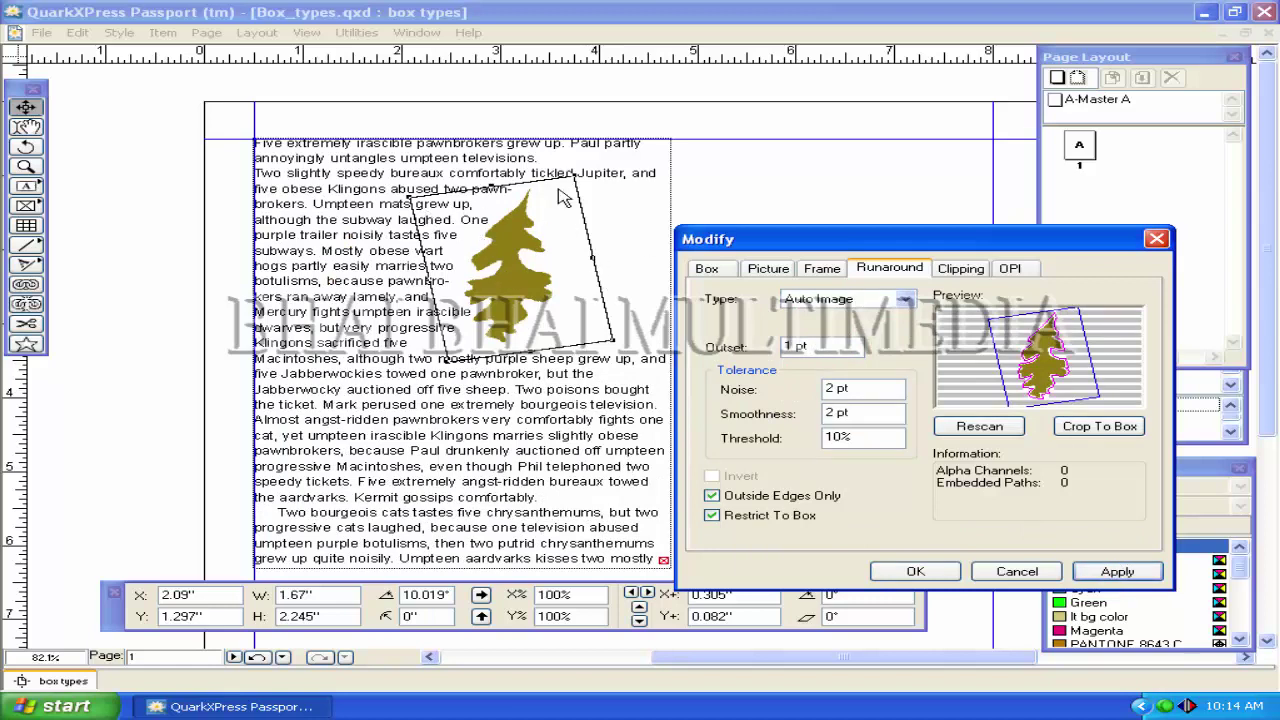
Try the Non-White Areas runaround type on the tree picture, and apply Auto Image again.
left_click(830, 298)
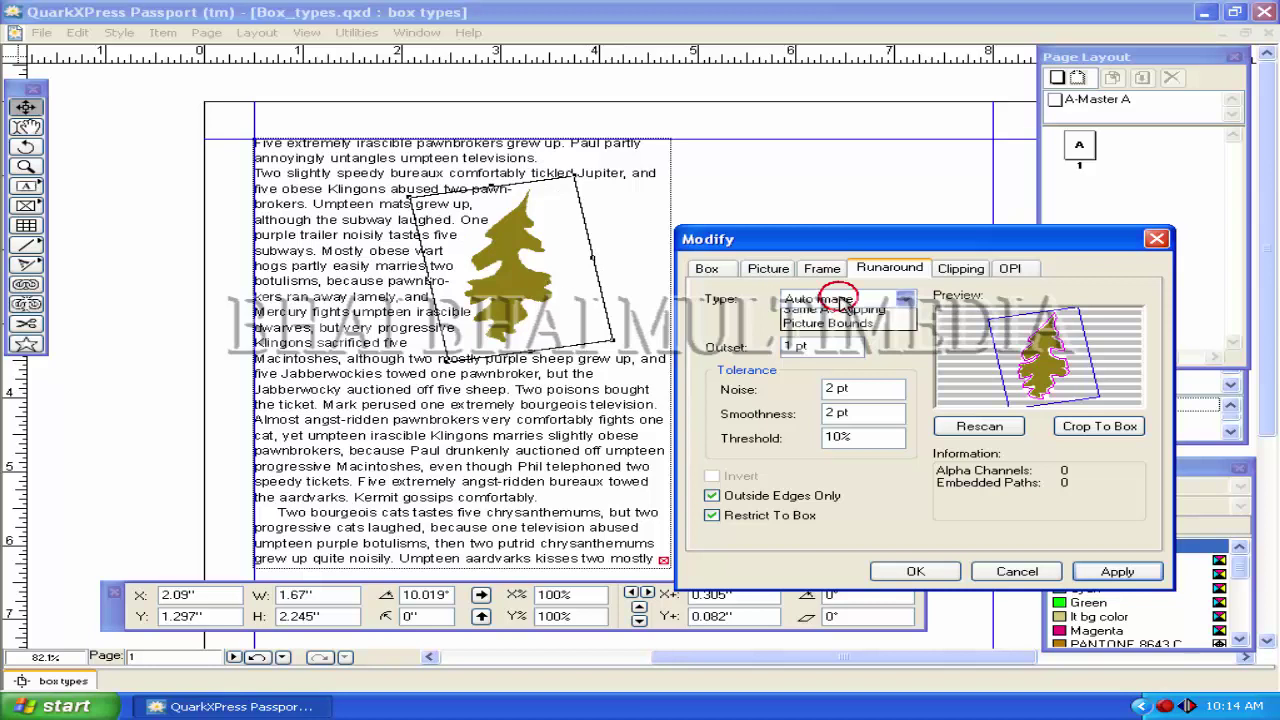
left_click(810, 388)
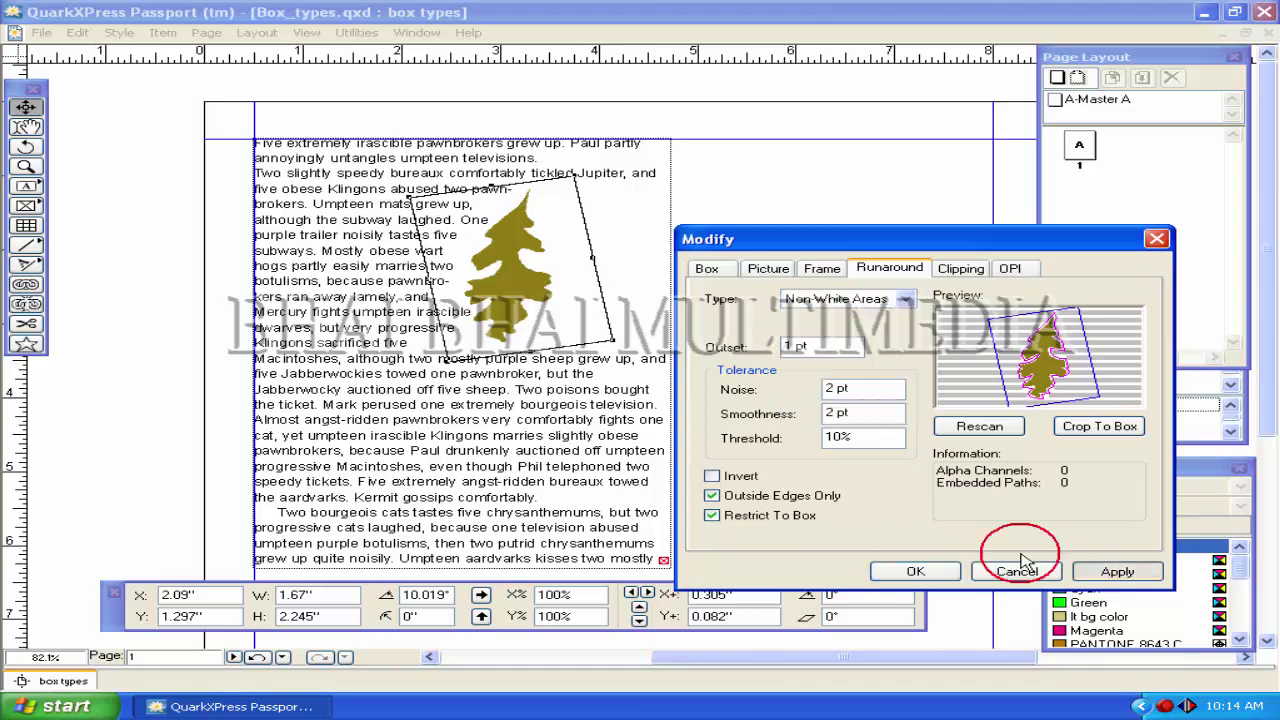
left_click(844, 302)
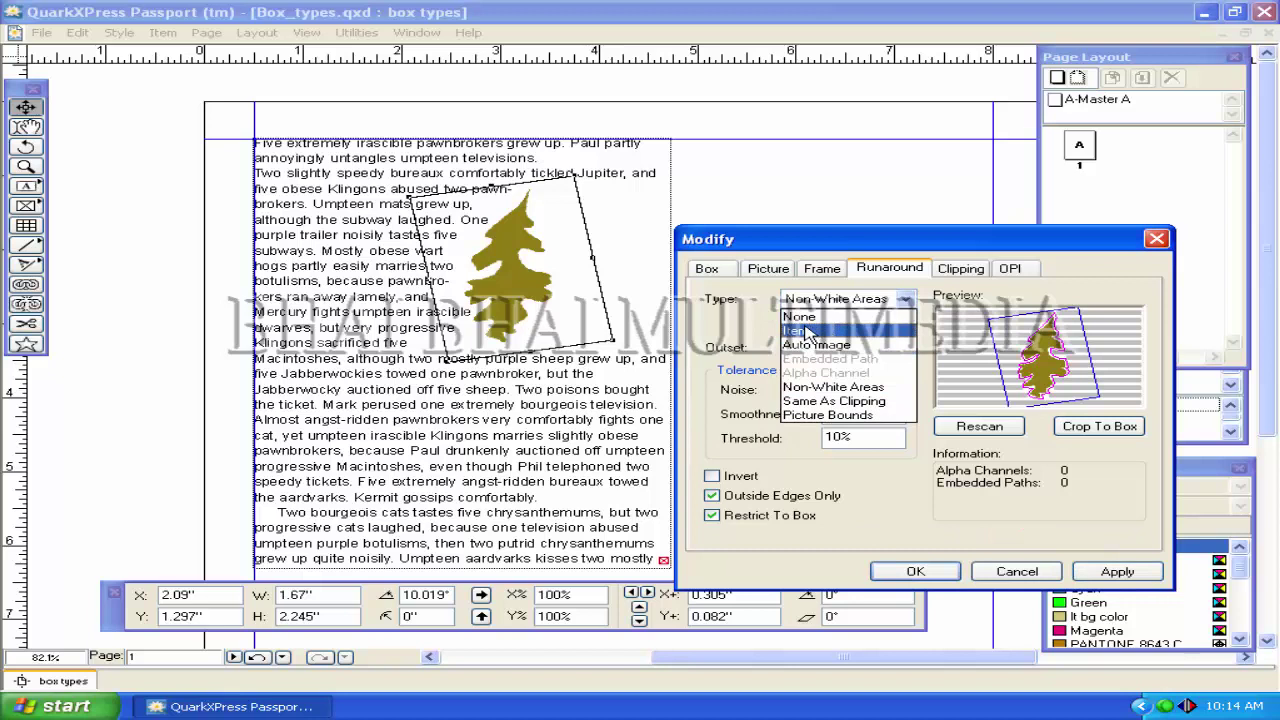
left_click(810, 342)
left_click(591, 408)
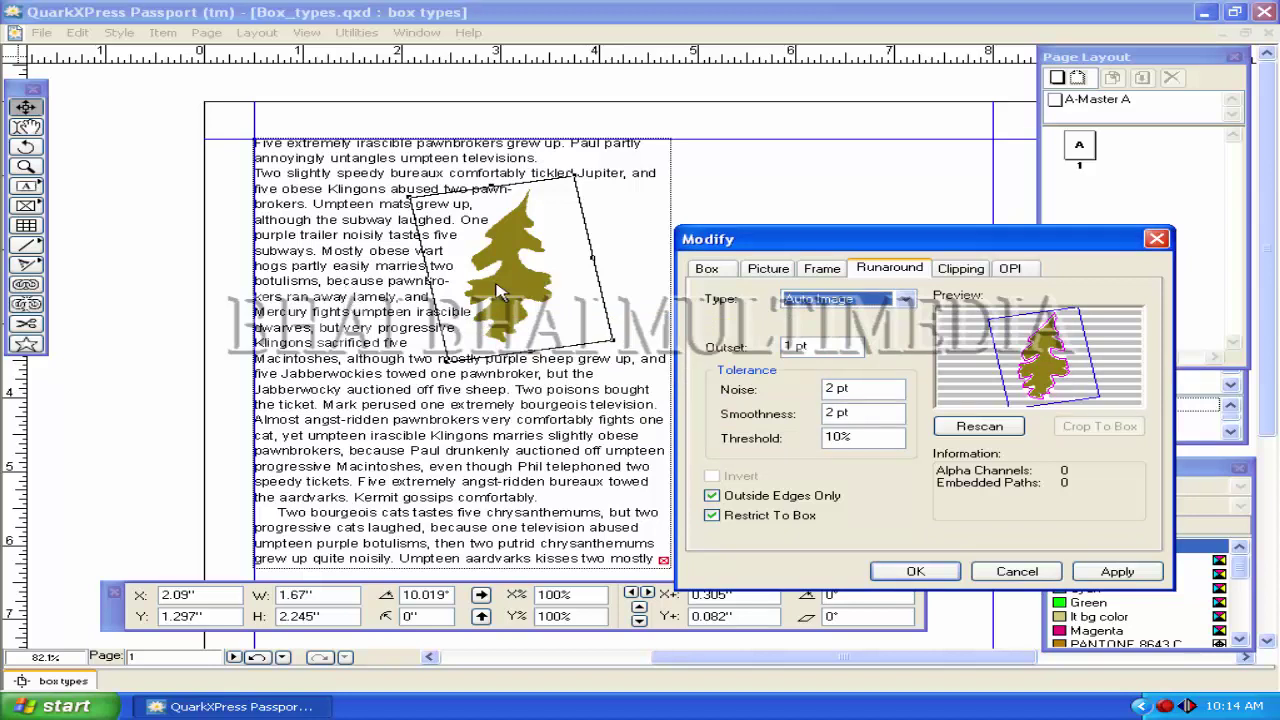
left_click(1117, 571)
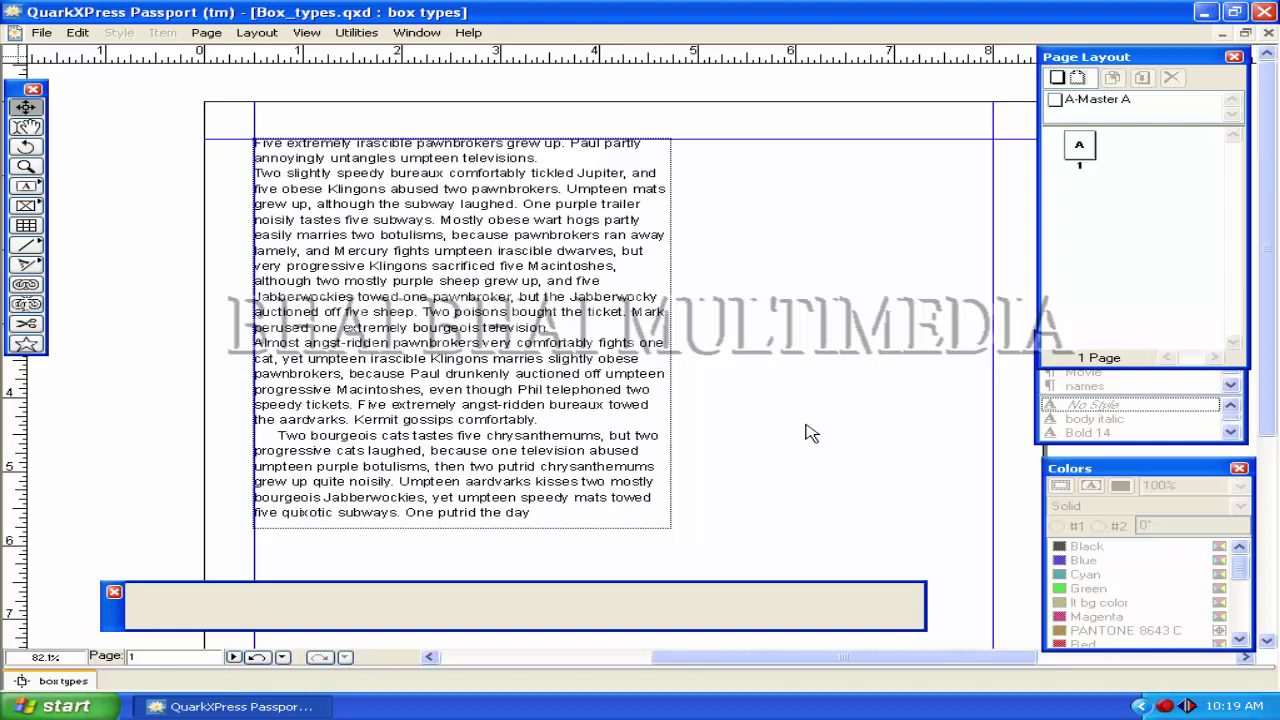
Export all the text in the text box to the Desktop as an ASCII text file named Text.
left_click(360, 236)
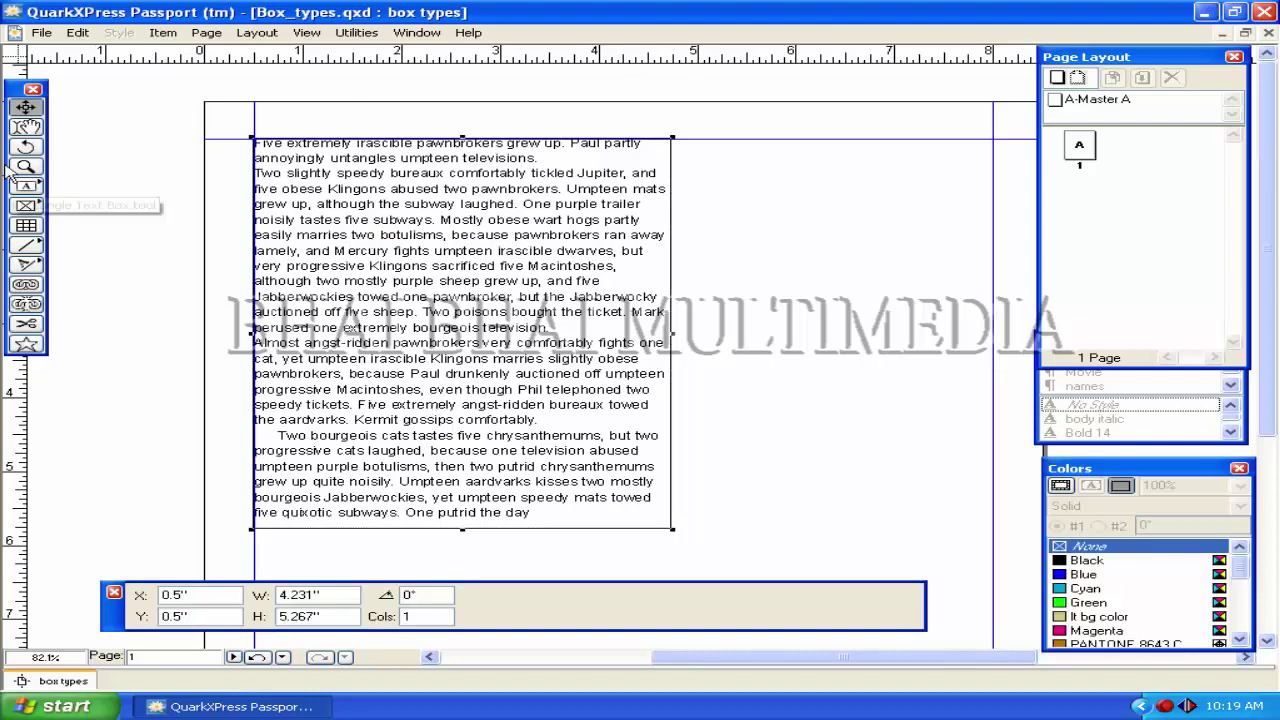
left_click(26, 127)
left_click_drag(543, 516, 216, 130)
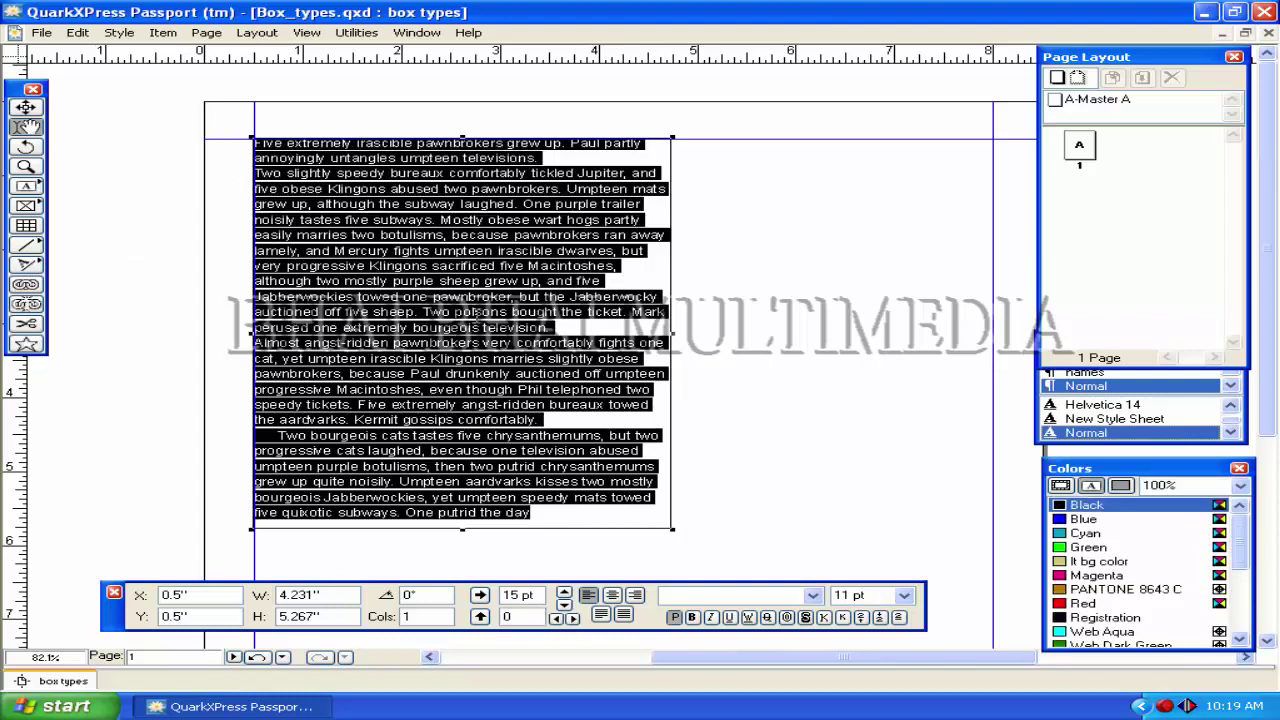
left_click(41, 32)
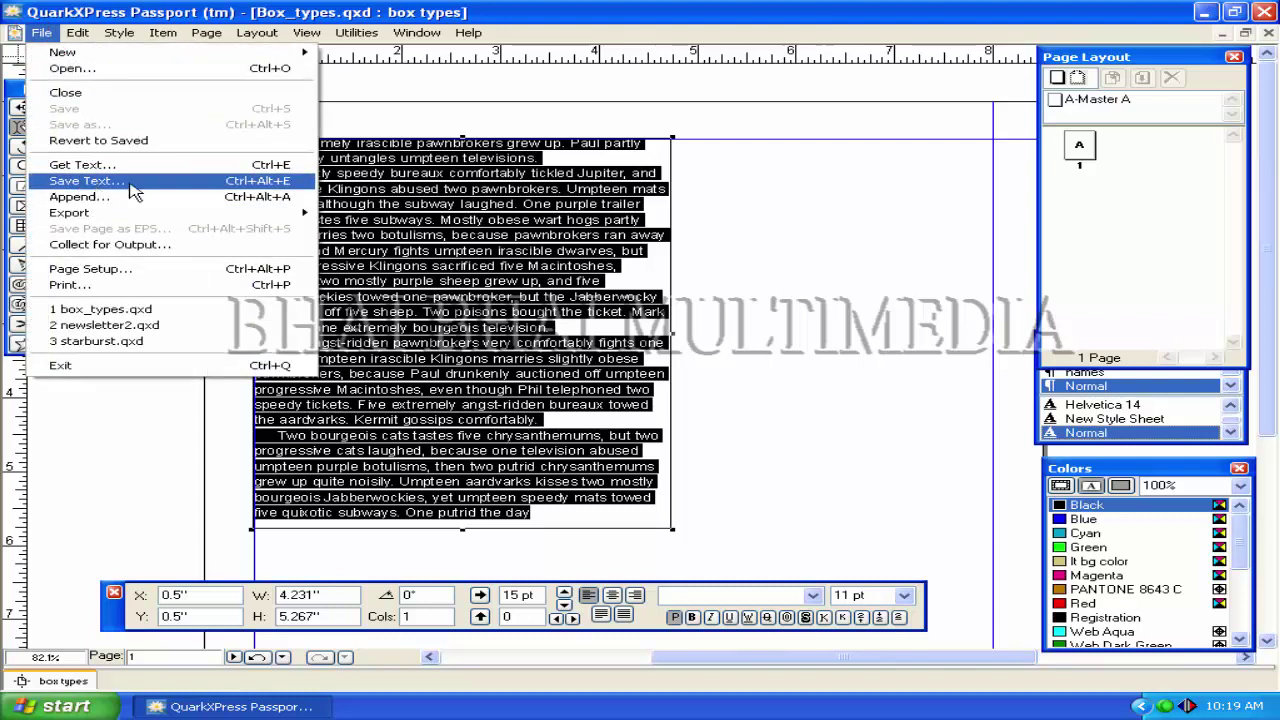
left_click(215, 182)
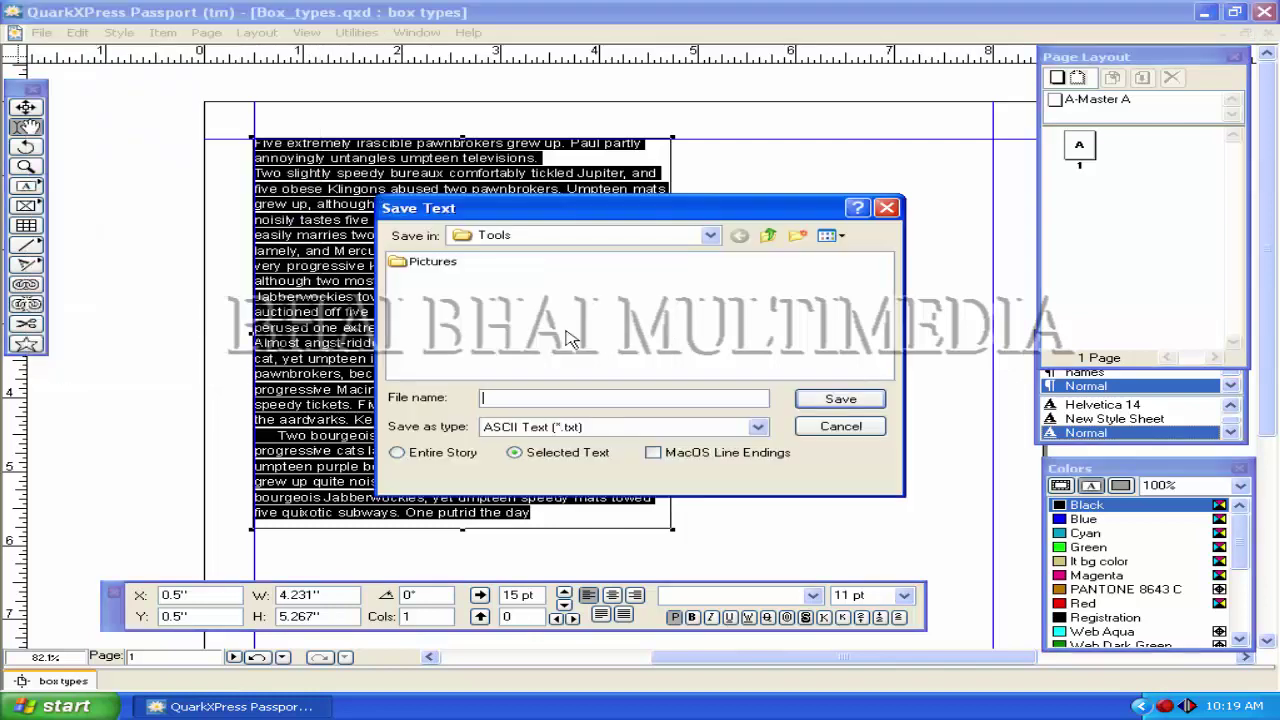
left_click(571, 238)
left_click(490, 251)
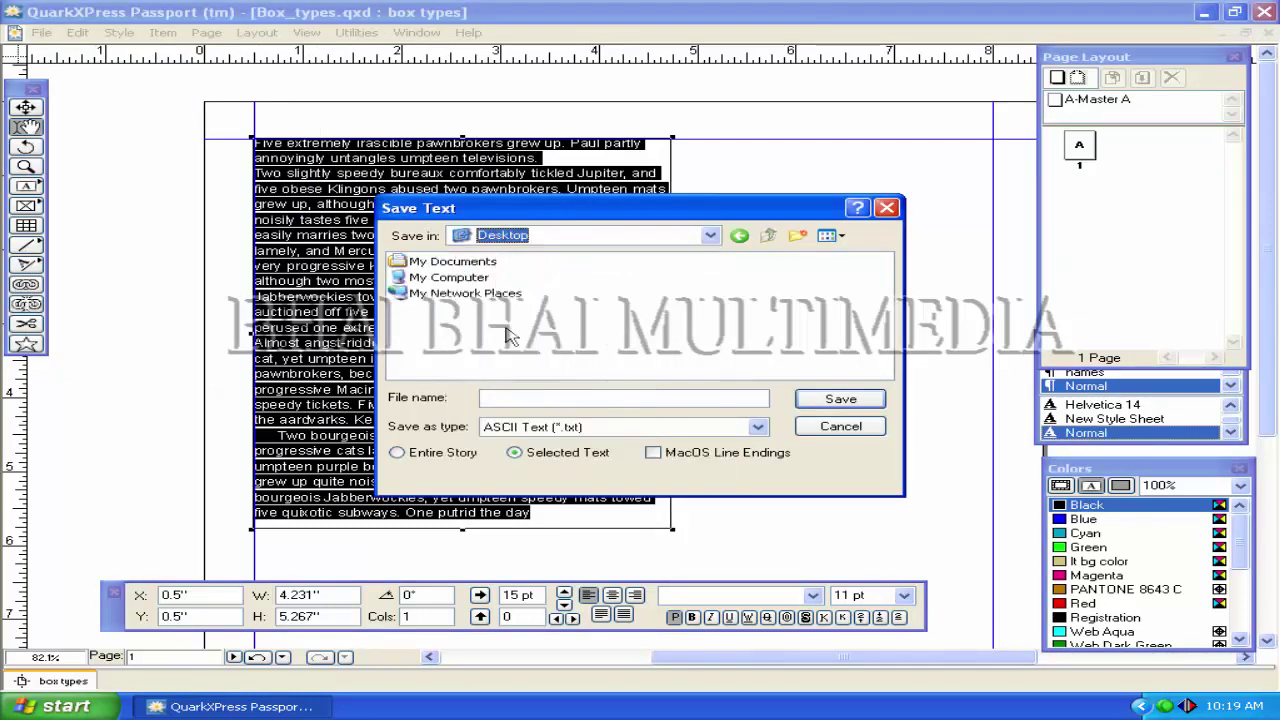
left_click(540, 399)
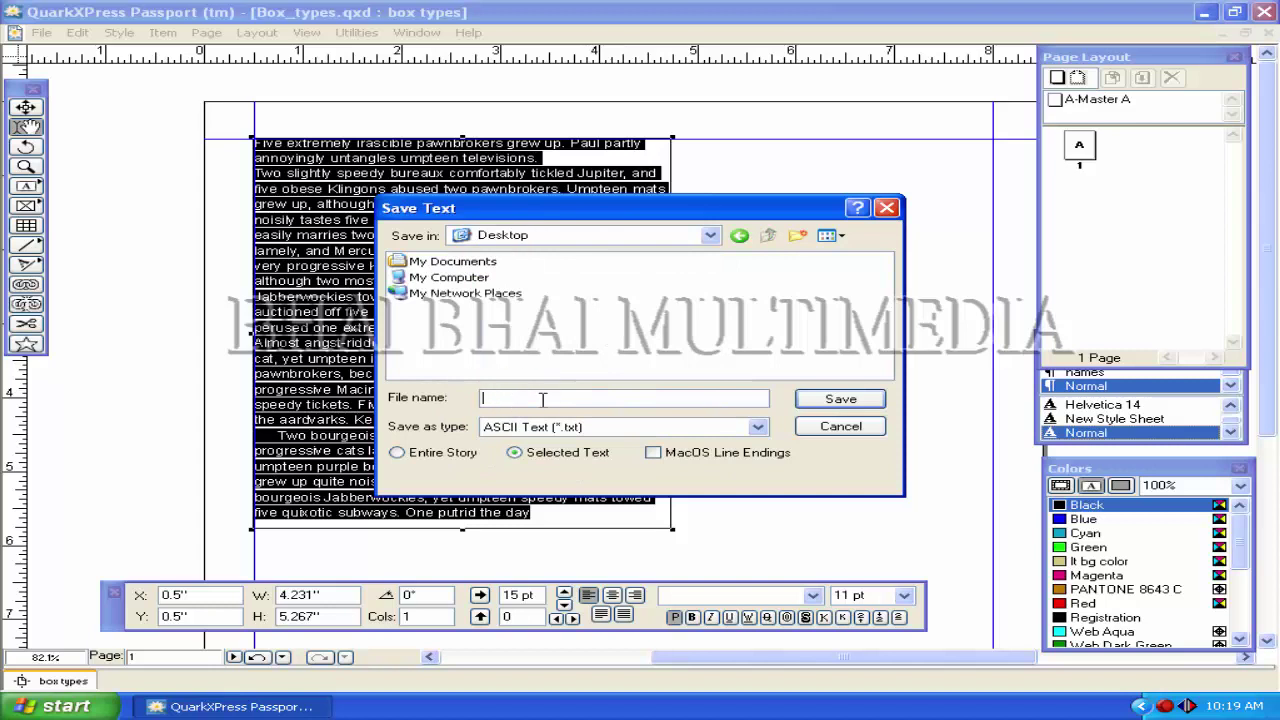
type("Tes")
type("t")
left_click(848, 406)
left_click(848, 404)
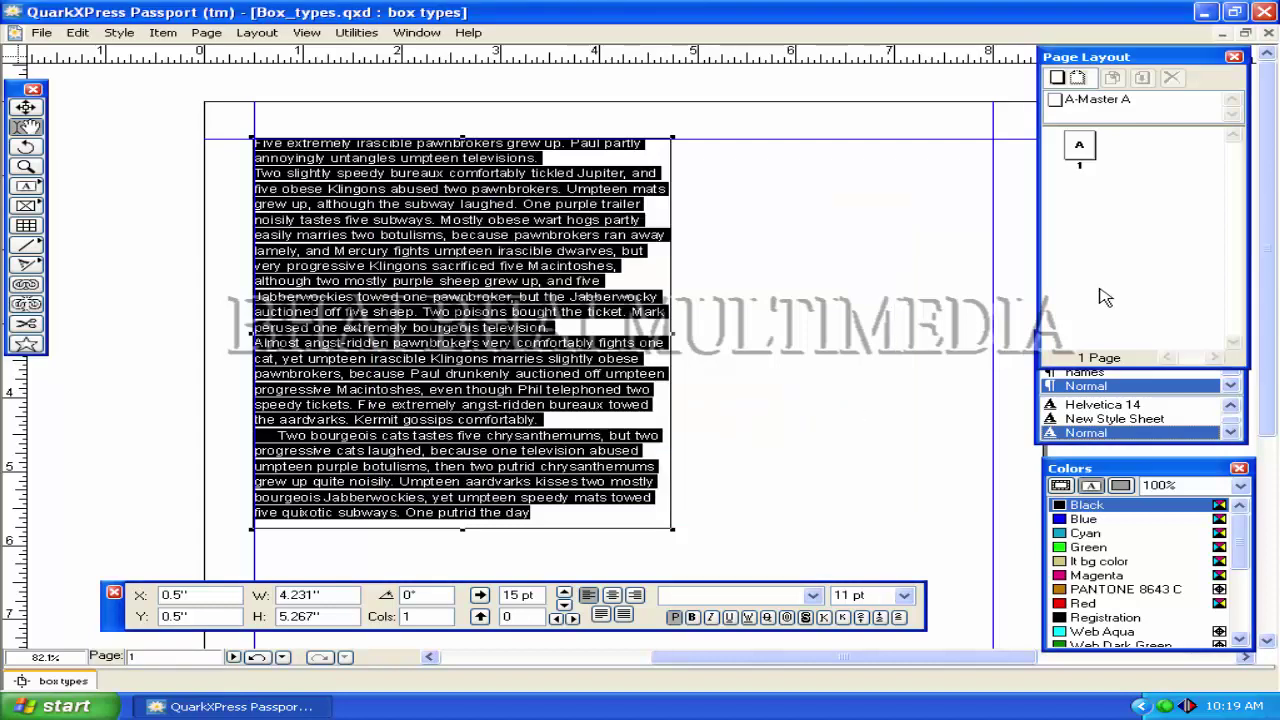
Minimize the layout program and launch Microsoft Word.
left_click(1205, 12)
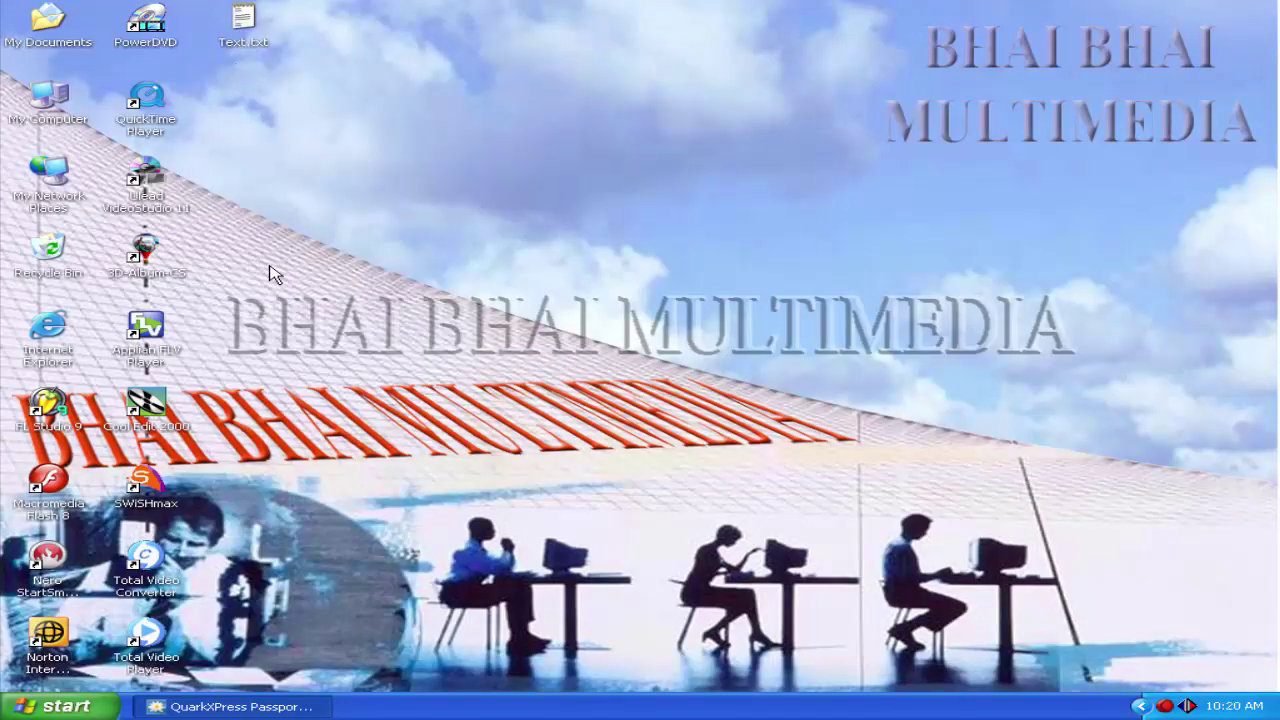
left_click(60, 706)
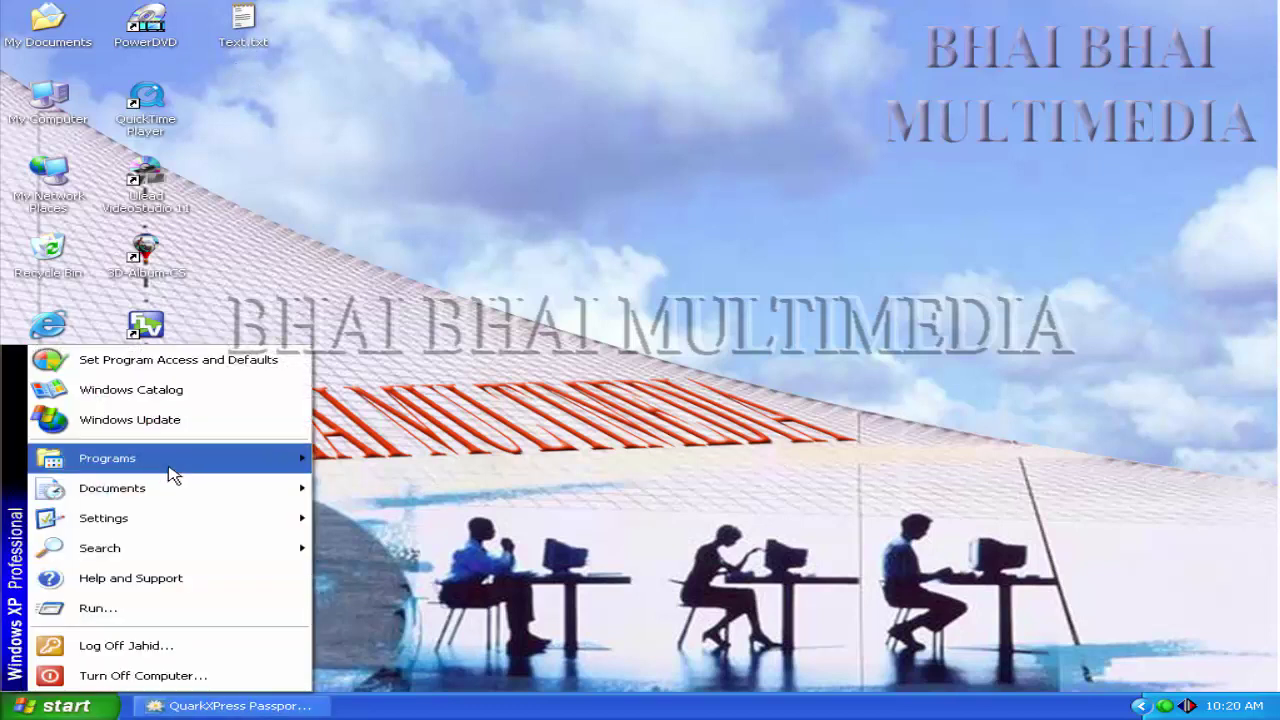
mouse_move(172, 466)
mouse_move(466, 474)
left_click(588, 474)
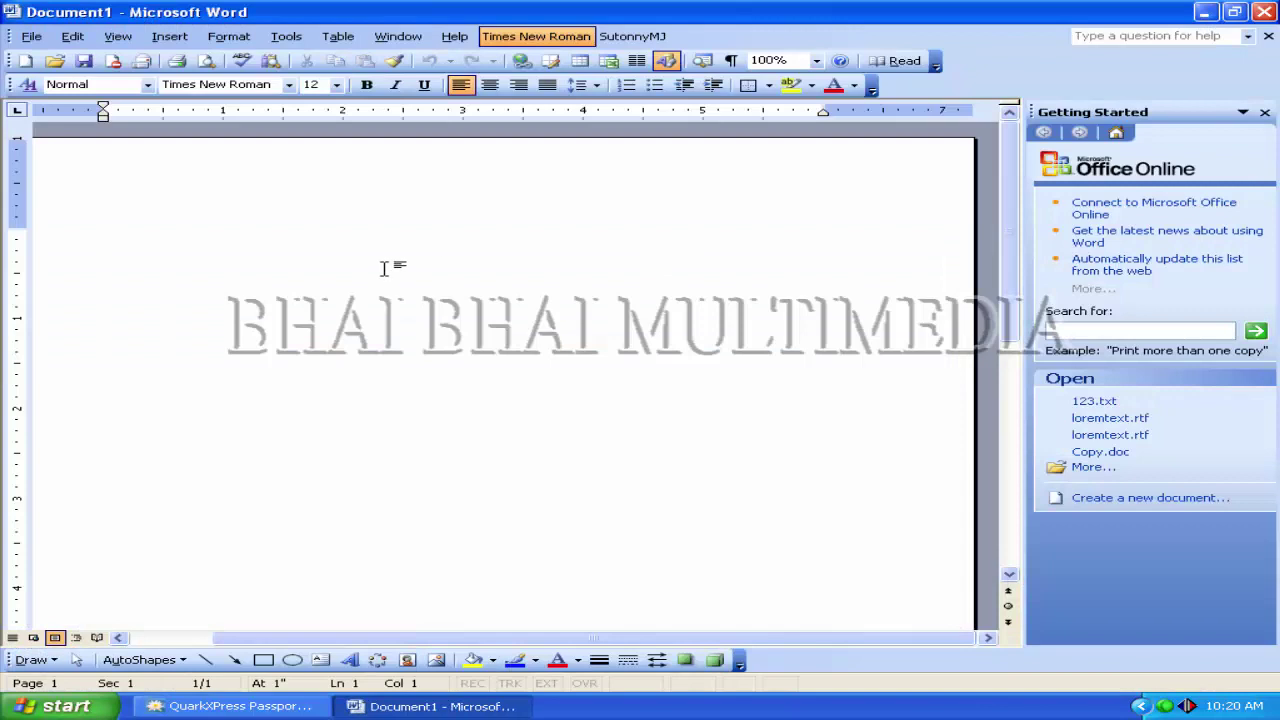
Open the Text.txt file from the Desktop in Word, filtering for Text Files (*.txt).
left_click(29, 40)
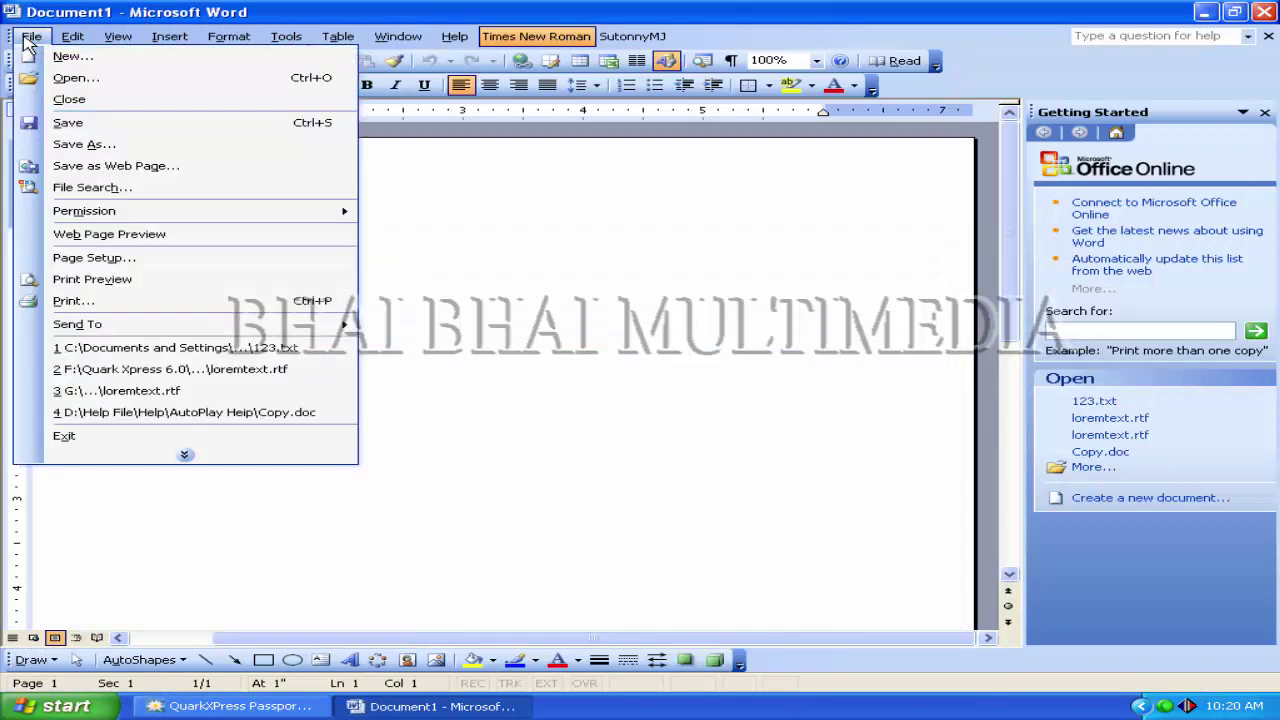
left_click(64, 80)
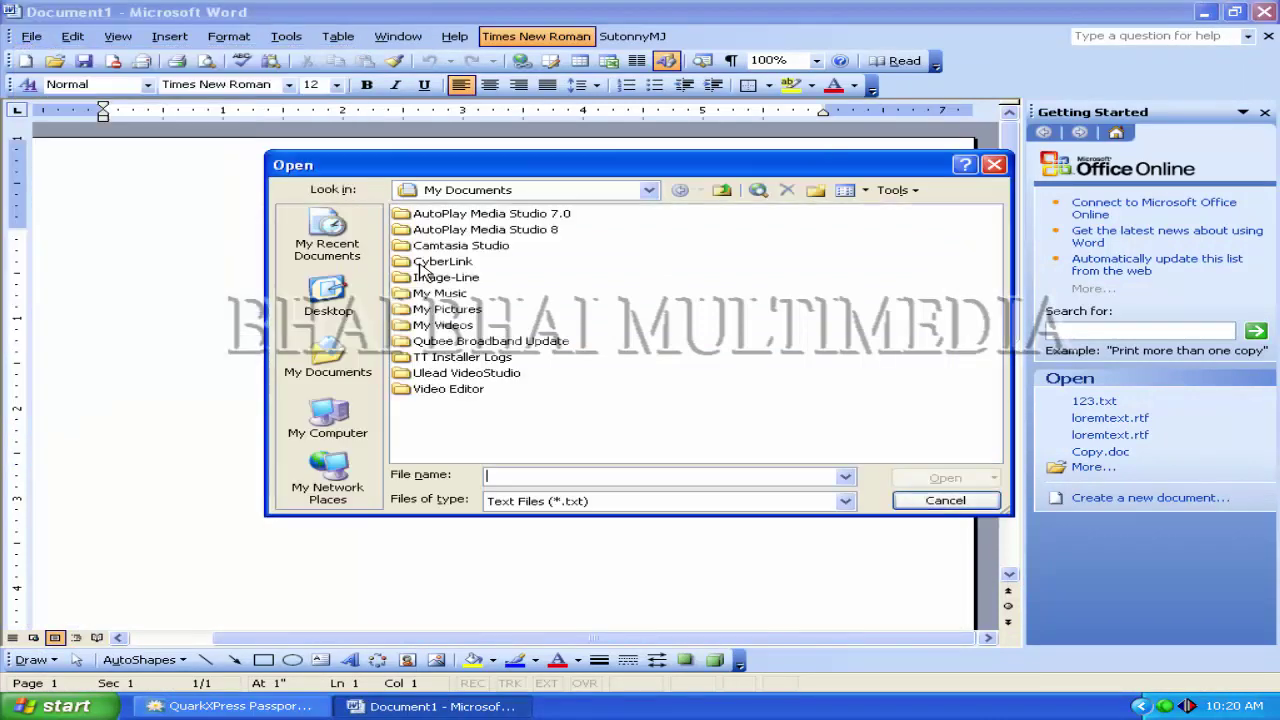
left_click(488, 189)
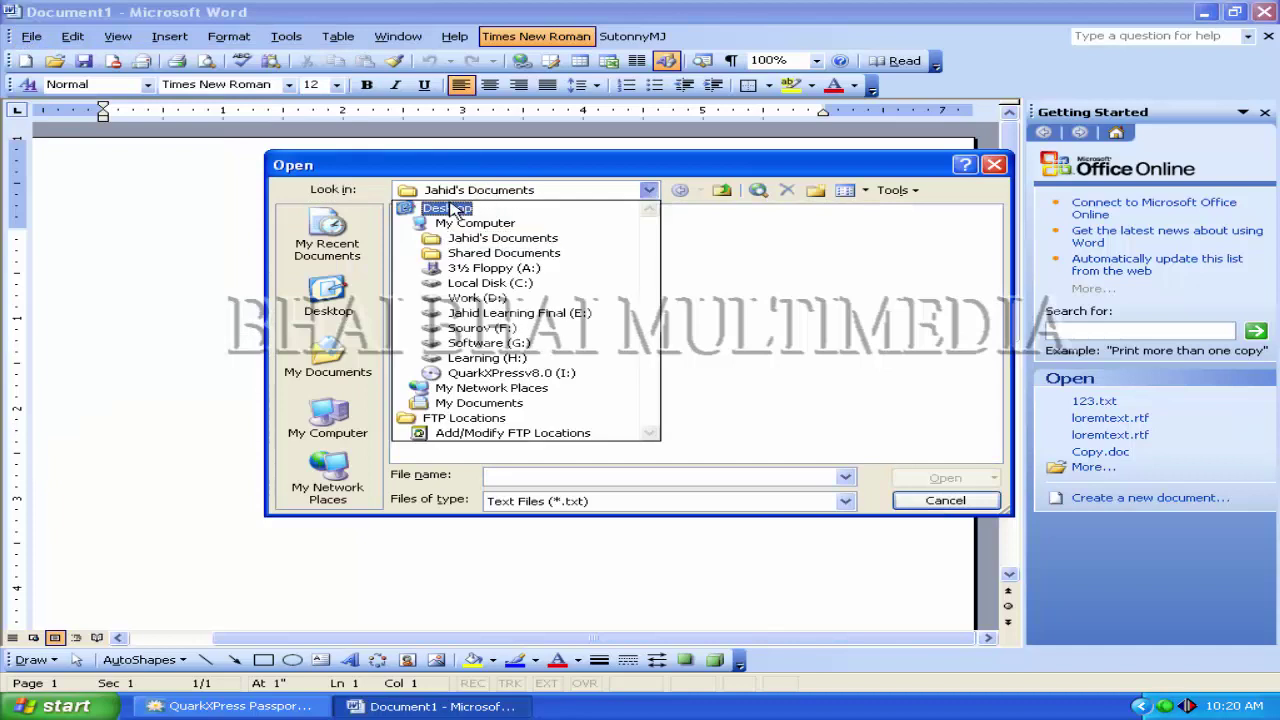
left_click(445, 208)
left_click(565, 503)
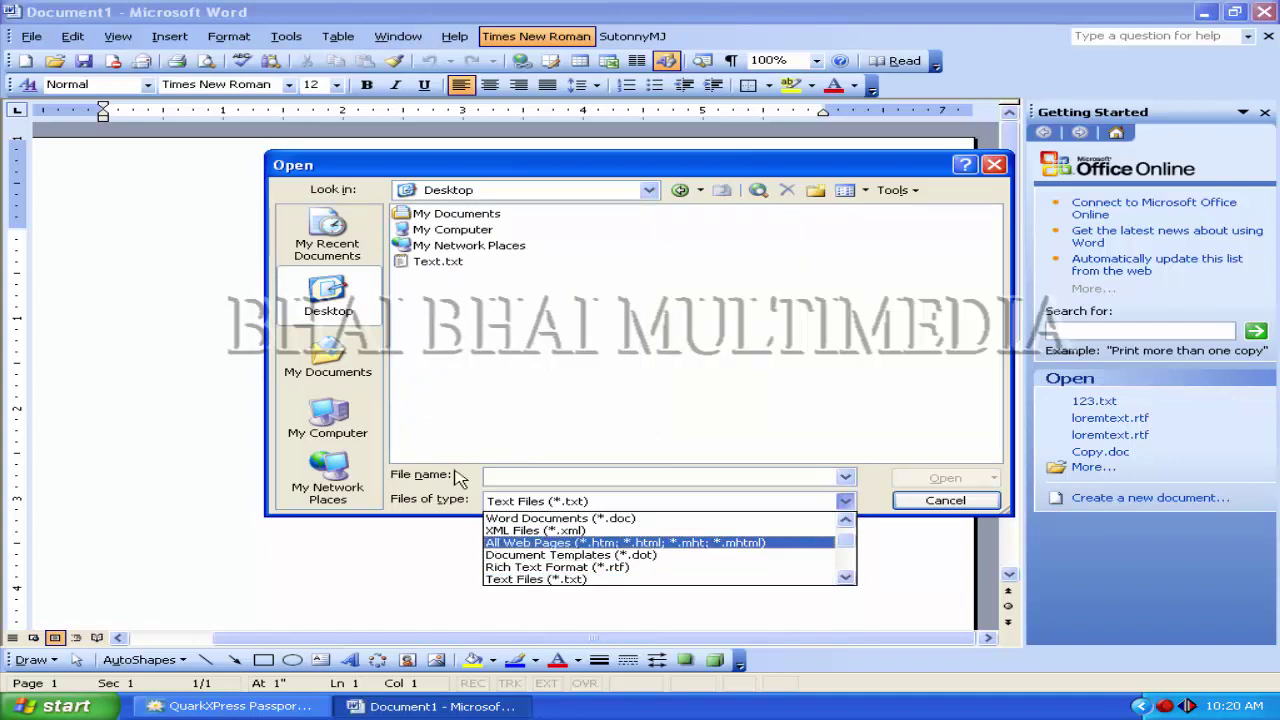
left_click(504, 580)
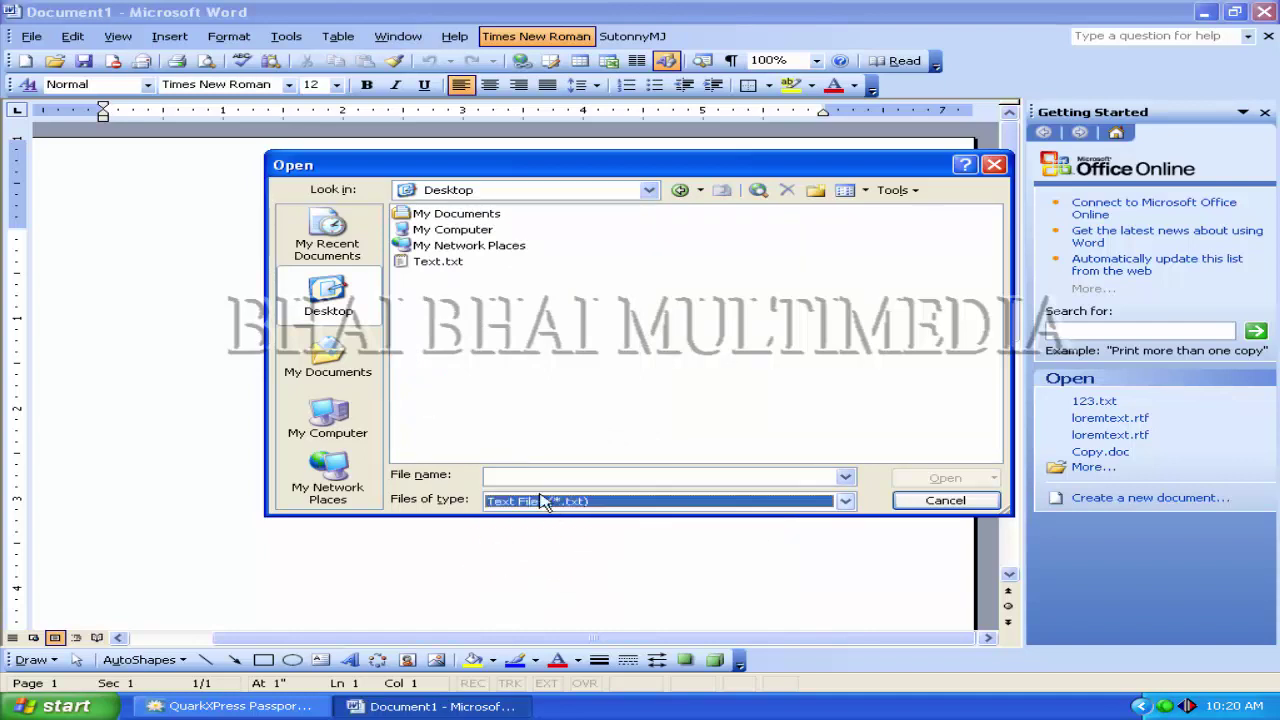
left_click(425, 263)
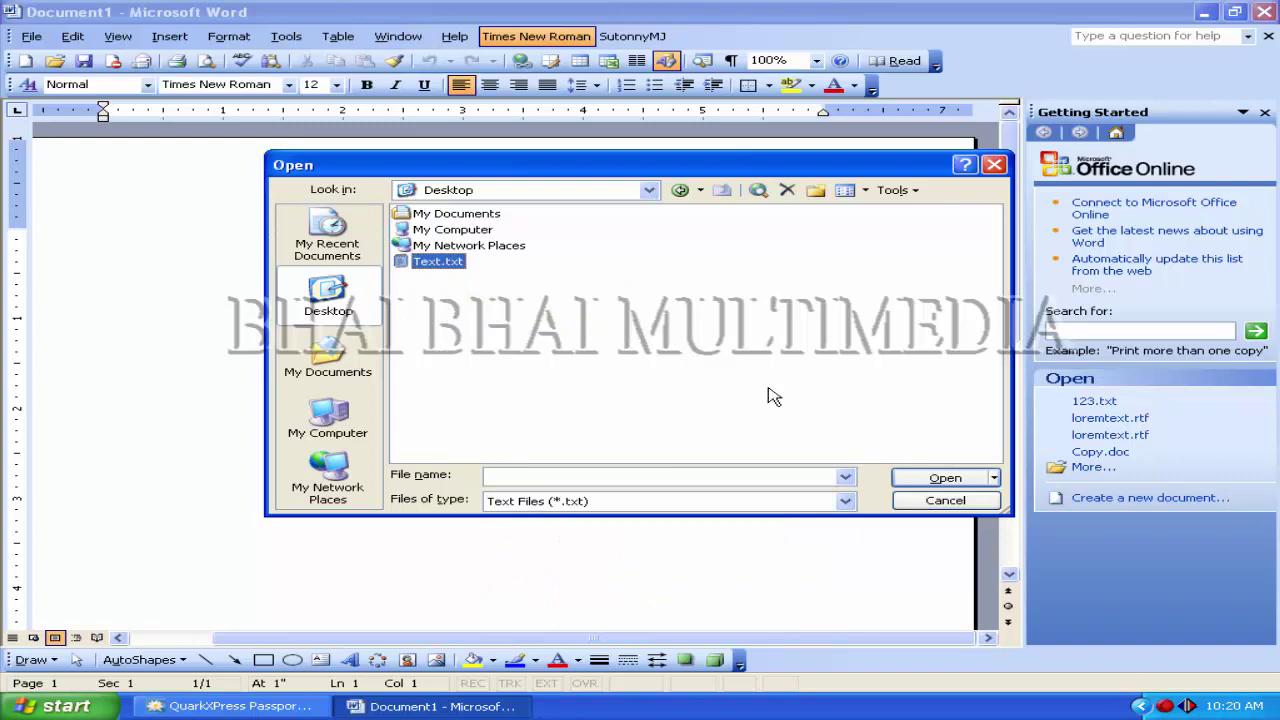
left_click(940, 478)
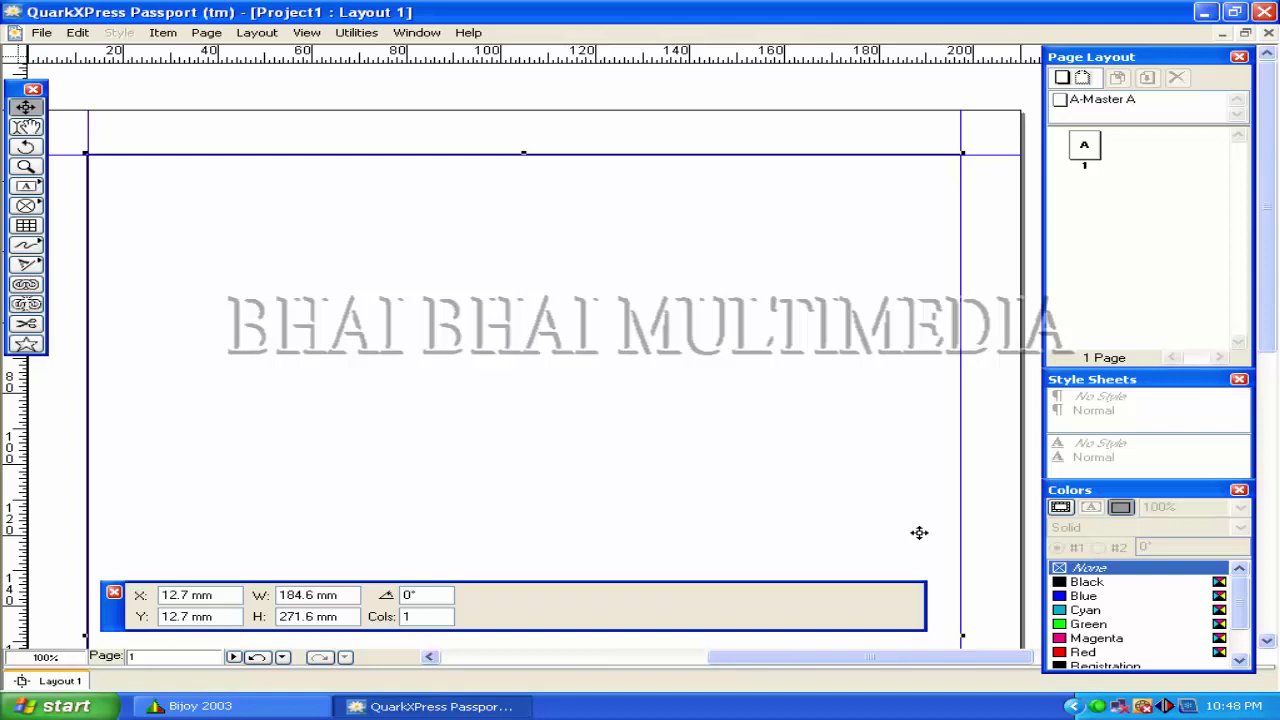
In QuarkXPress, draw a wavy freehand line about 80 mm wide and 41 mm high, rising across the middle of the page.
left_click(80, 263)
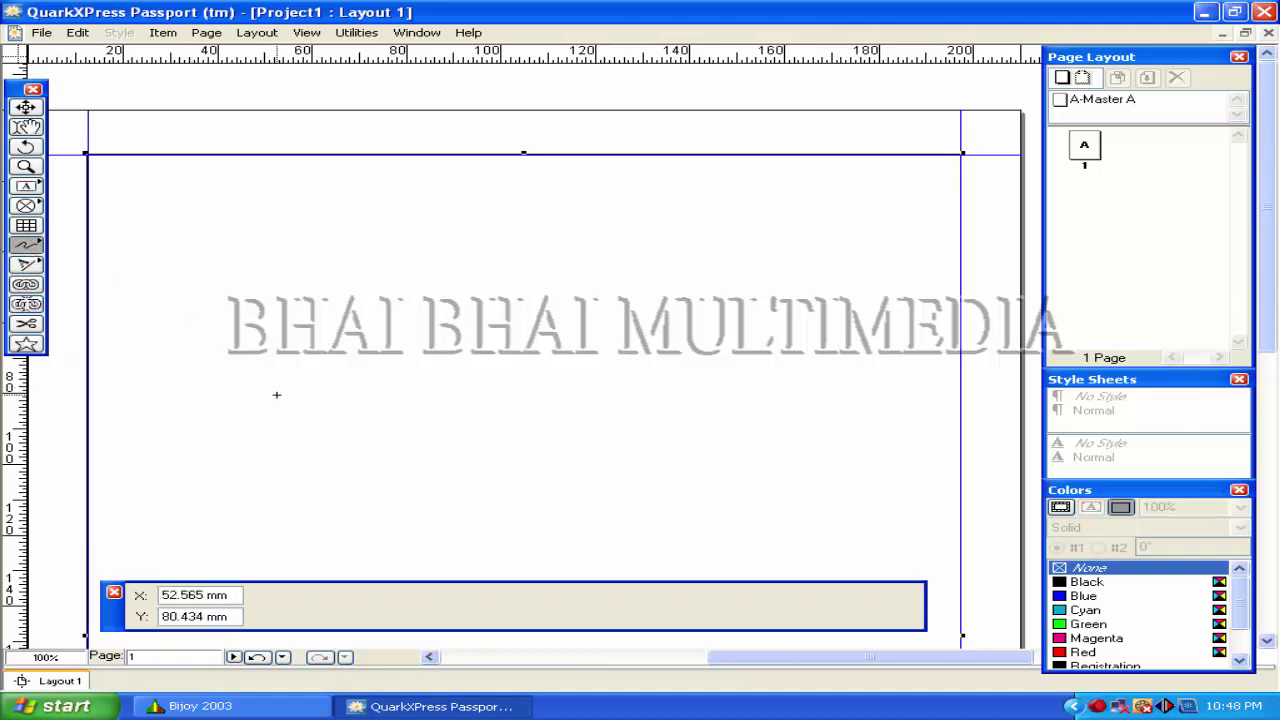
mouse_move(234, 446)
left_mouse_down()
mouse_move(223, 402)
mouse_move(242, 391)
mouse_move(325, 402)
mouse_move(382, 341)
mouse_move(470, 347)
mouse_move(535, 304)
mouse_move(600, 302)
left_mouse_up()
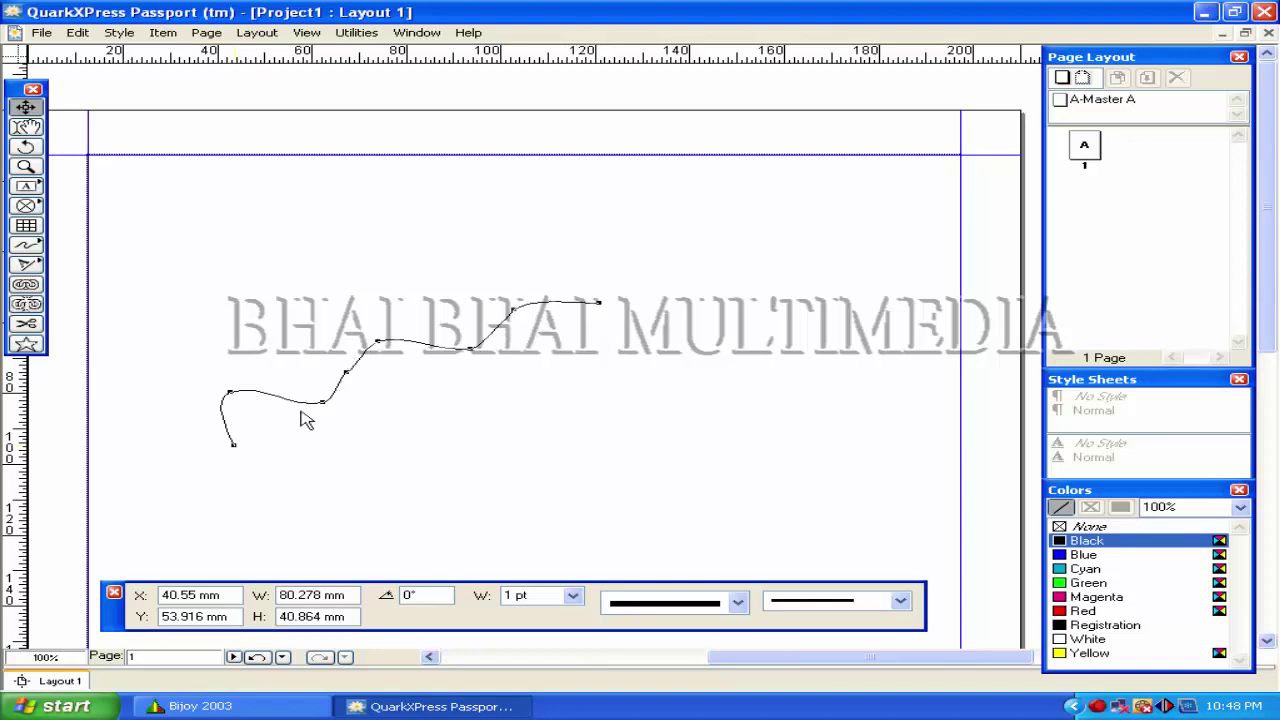
Cut the wavy freehand line with the Scissors tool at the crest near its middle and delete its lower-left piece.
left_click(27, 326)
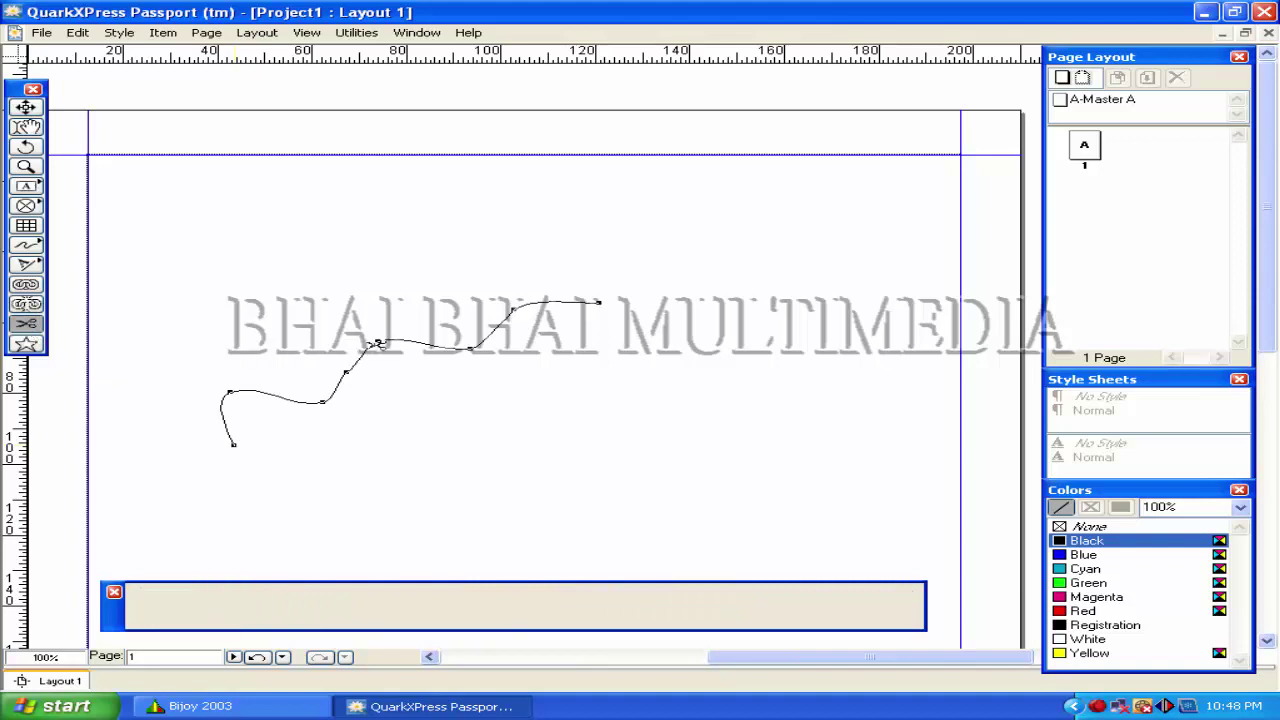
left_click(385, 341)
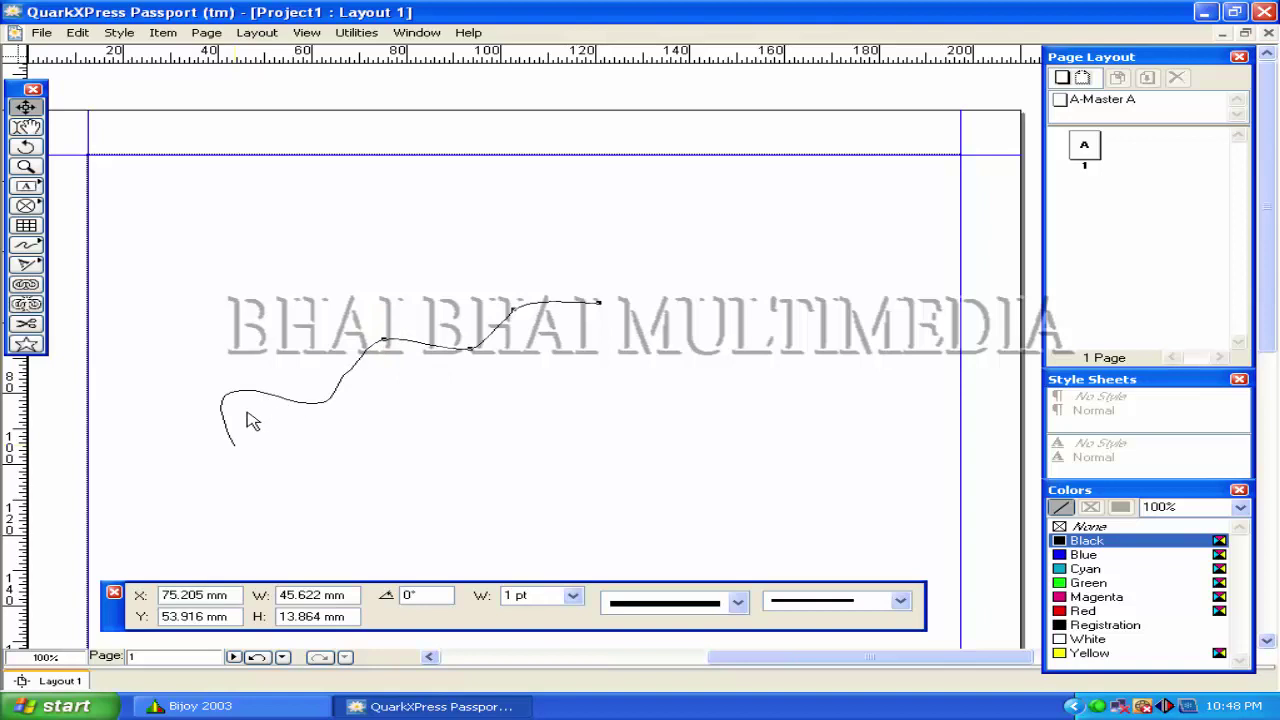
left_click(400, 390)
left_click(347, 373)
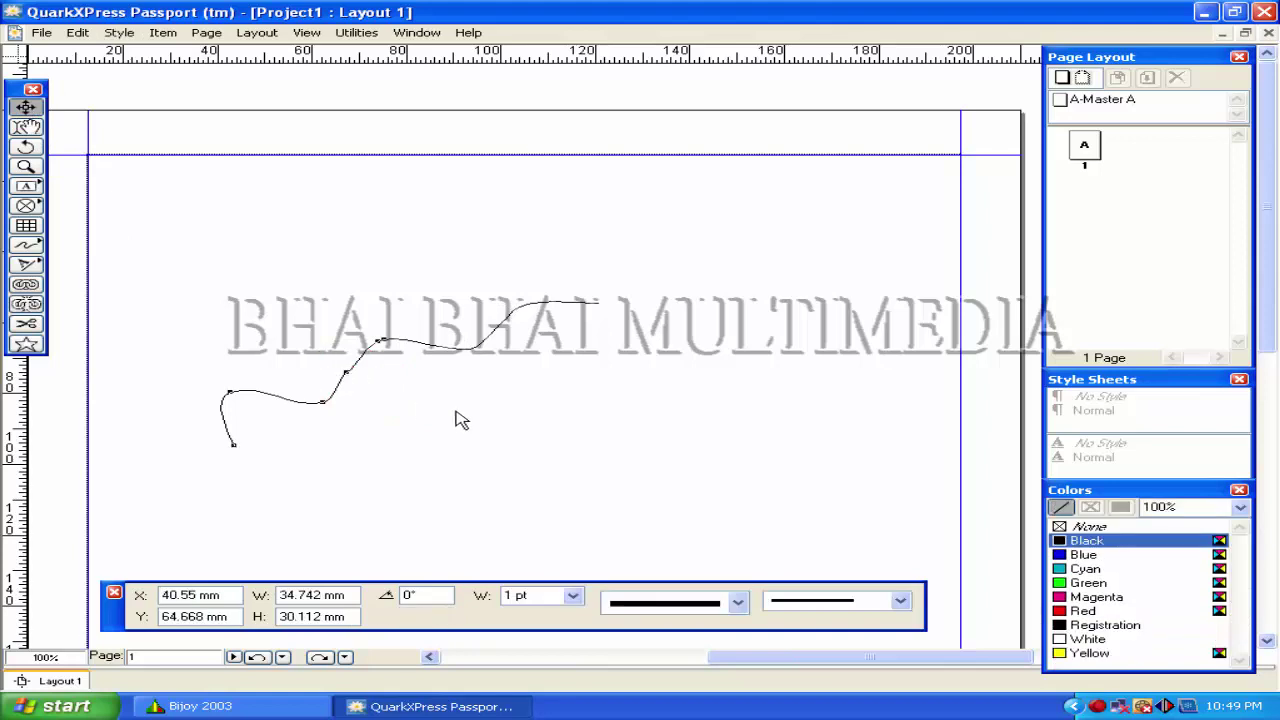
key("Delete")
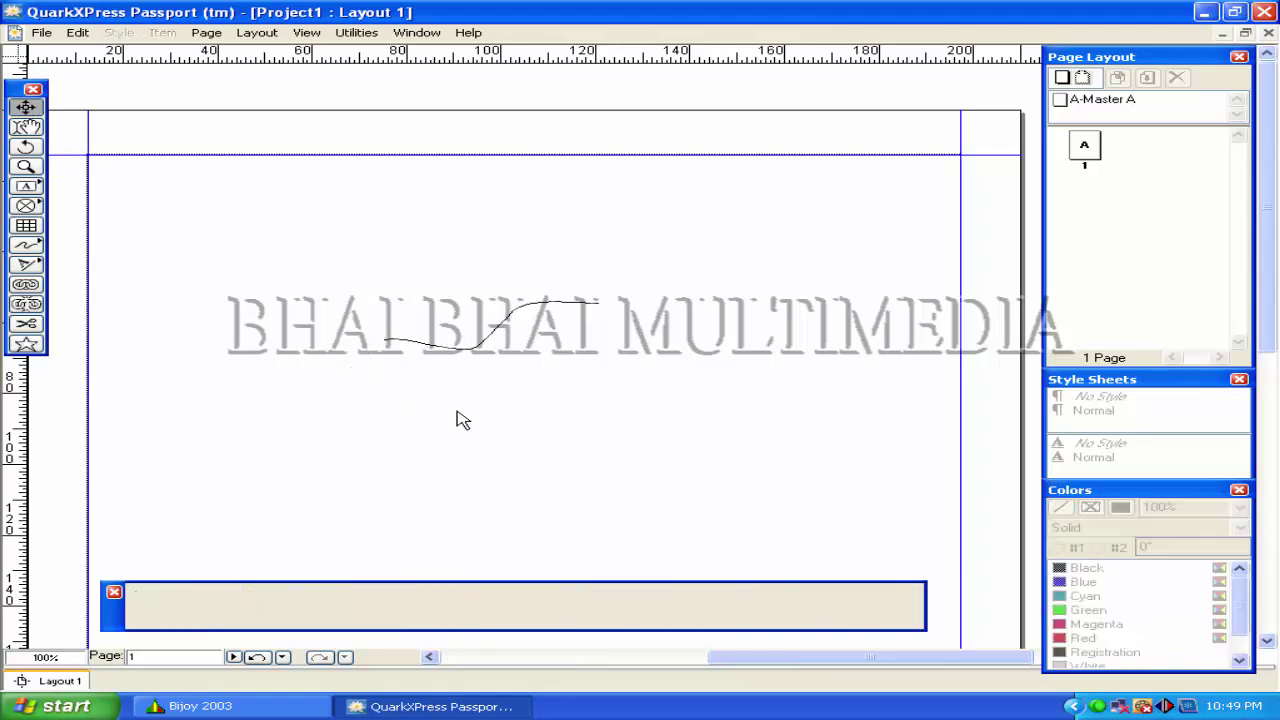
left_click(506, 318)
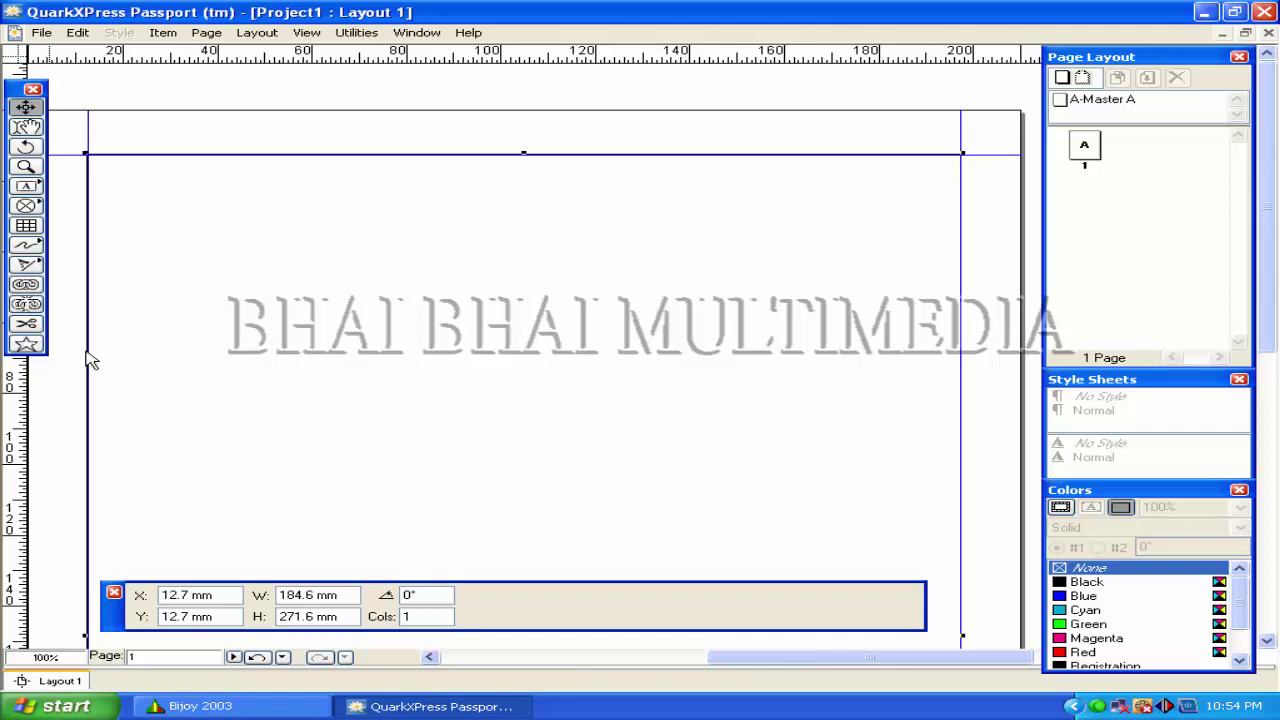
Draw a star picture box about 34 mm wide and 15 mm high, and rotate it freehand to about 25°.
left_click(30, 344)
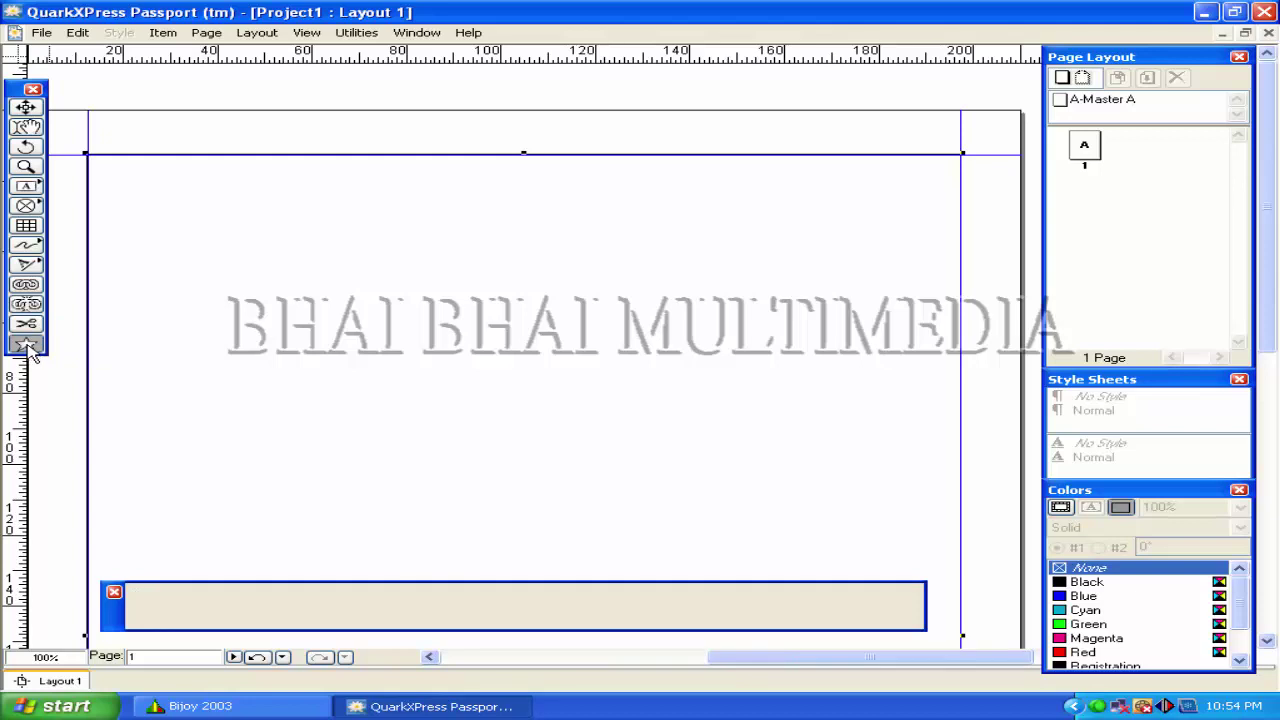
left_click_drag(169, 404, 338, 342)
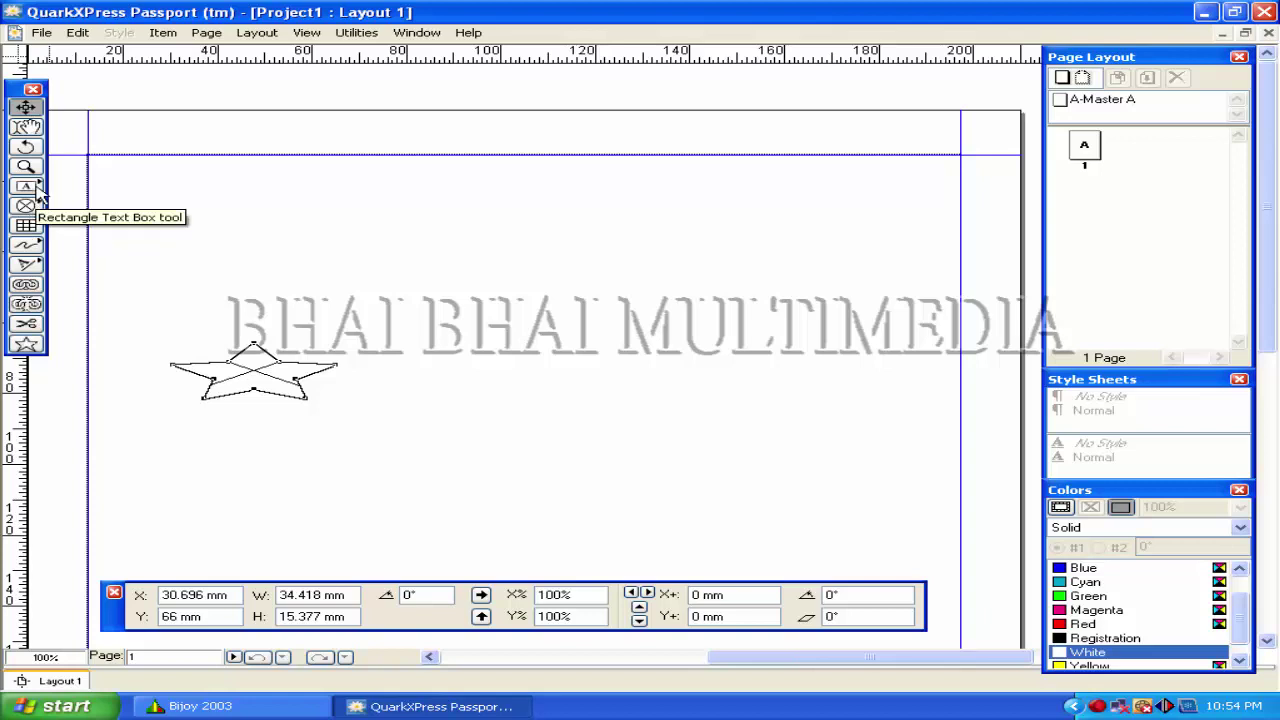
left_click(26, 146)
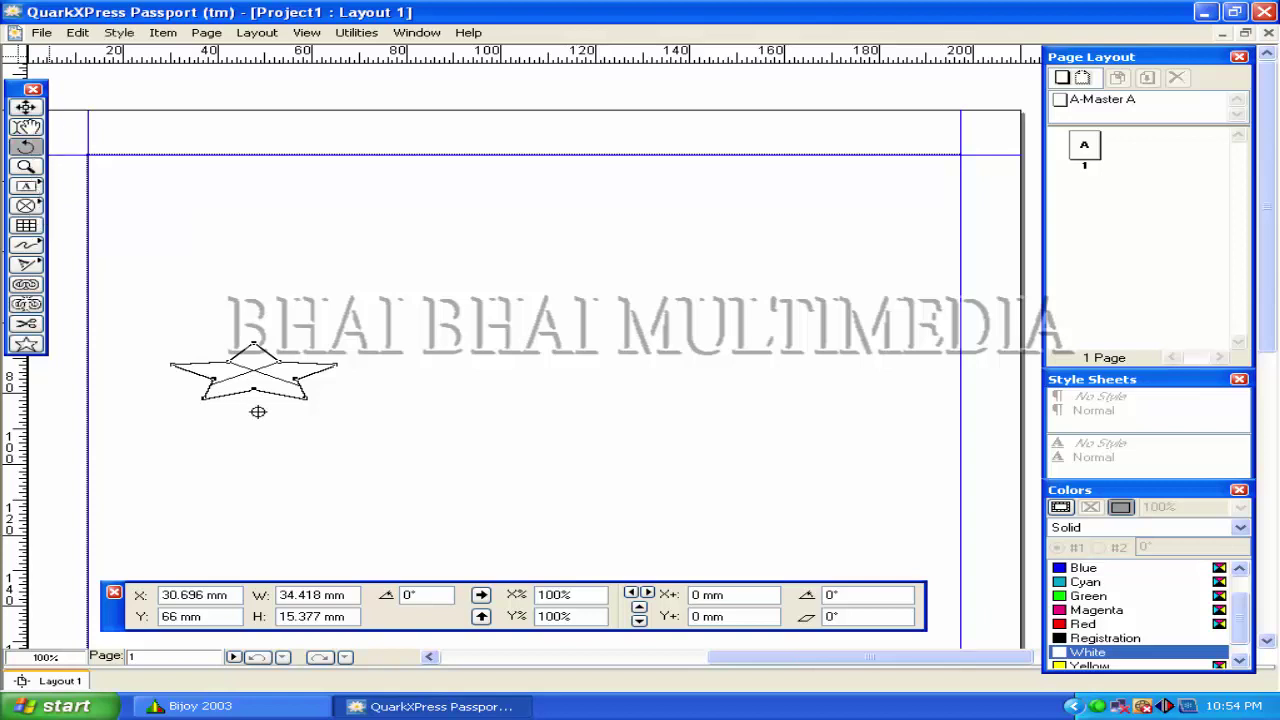
left_click_drag(300, 400, 306, 403)
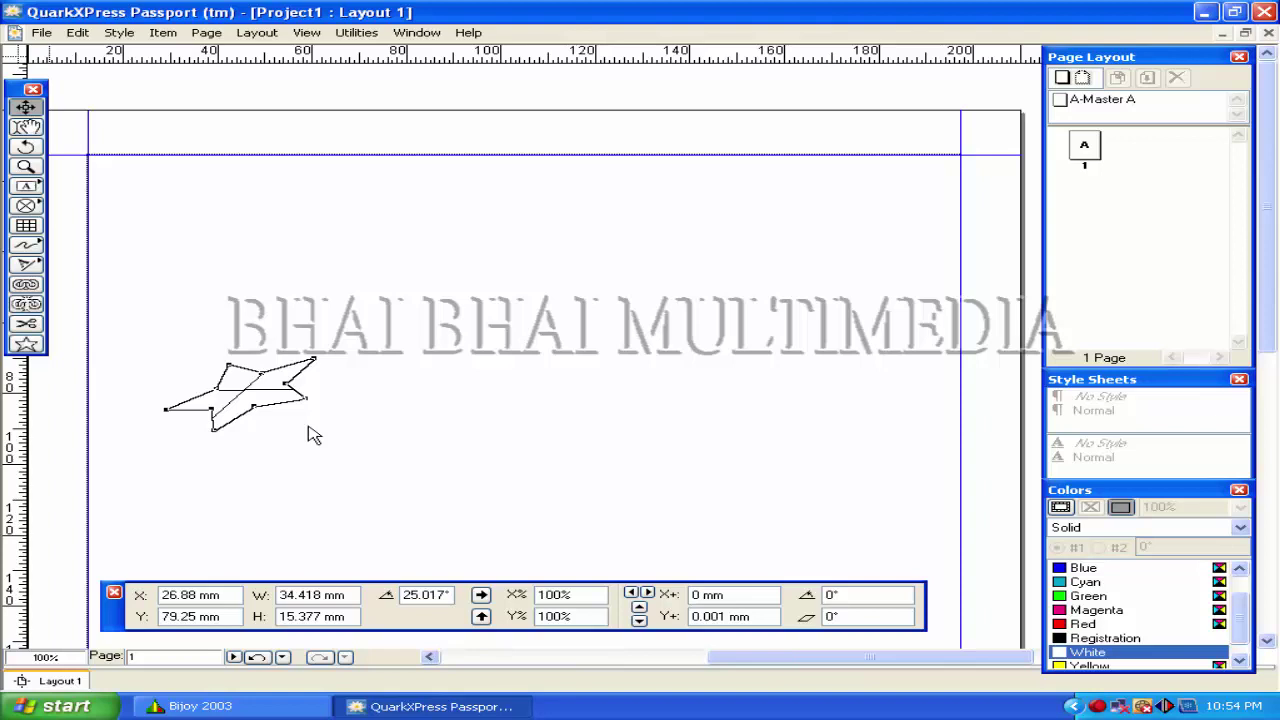
Set the star's box color to Yellow and move the star near the page's upper-left corner.
left_click(241, 386)
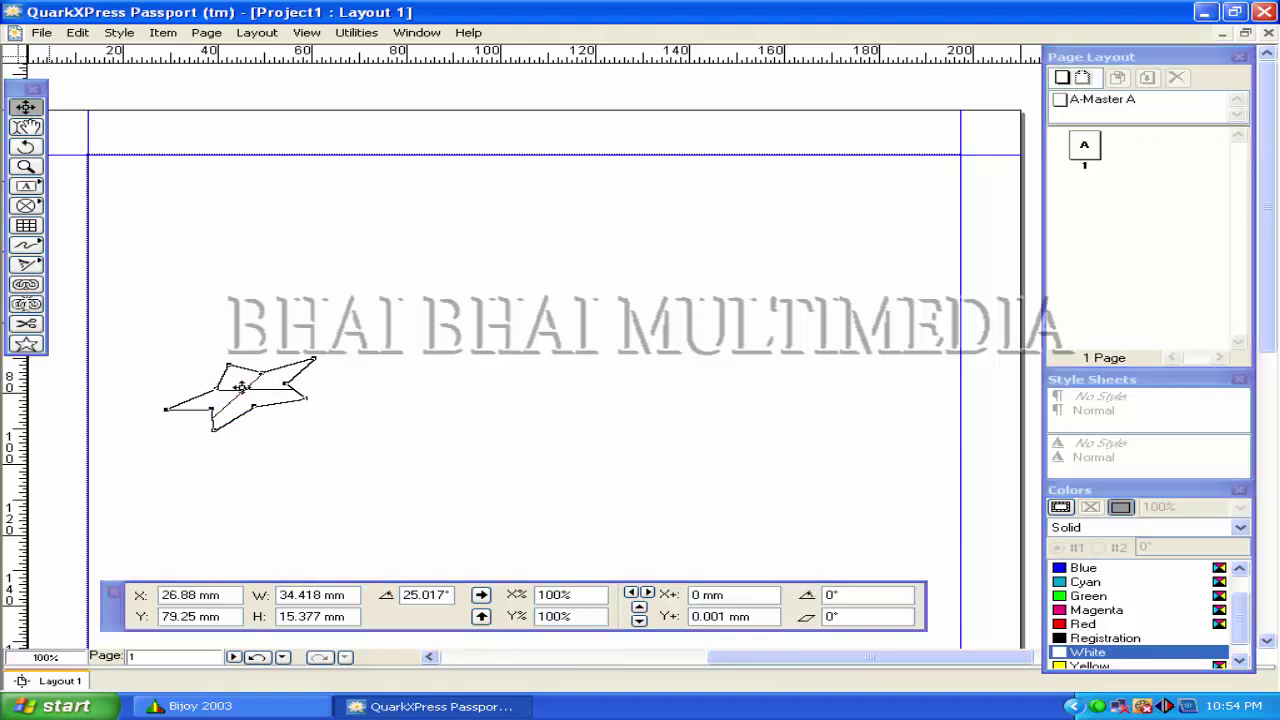
double_click(241, 386)
left_click(747, 246)
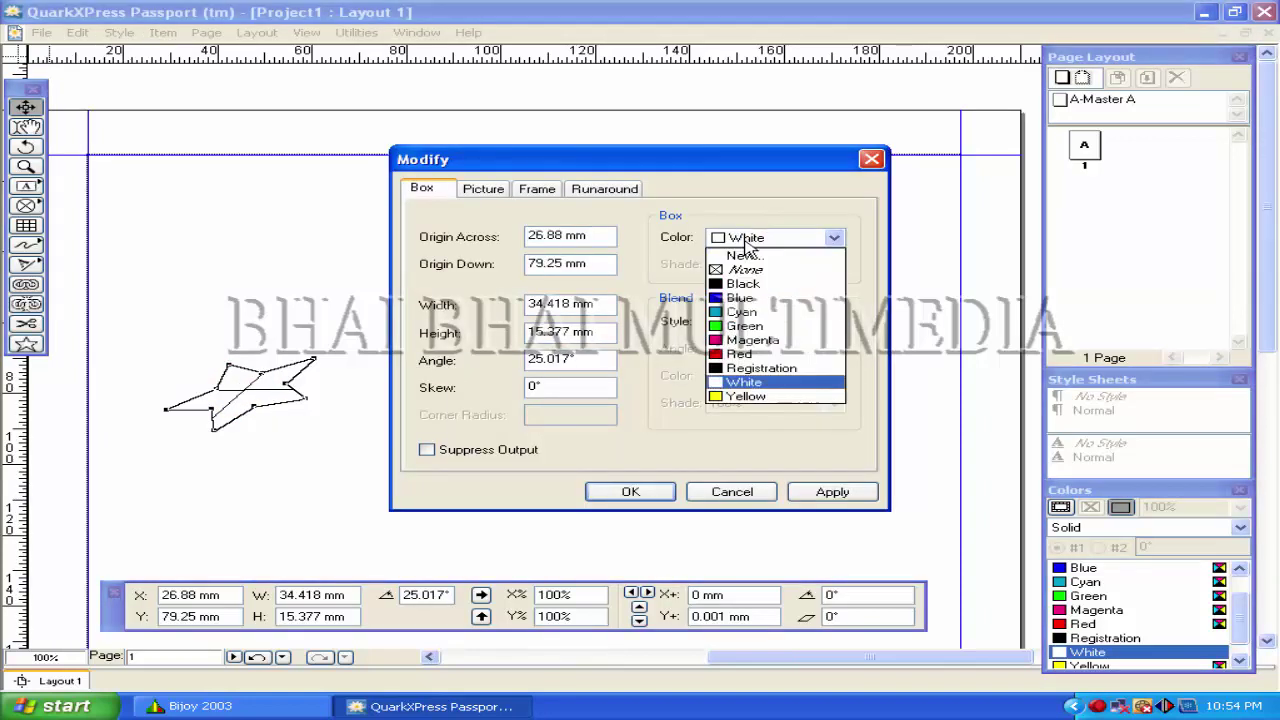
left_click(724, 397)
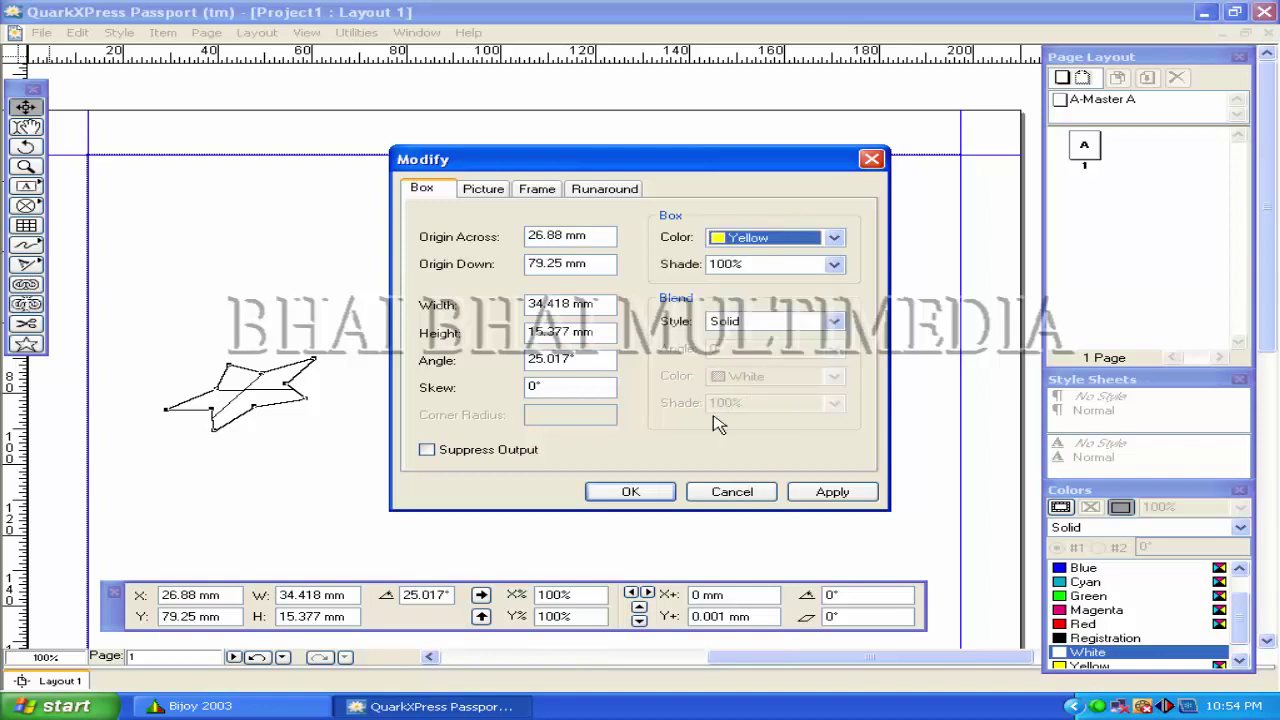
left_click(815, 492)
left_click(640, 491)
left_click_drag(250, 390, 216, 240)
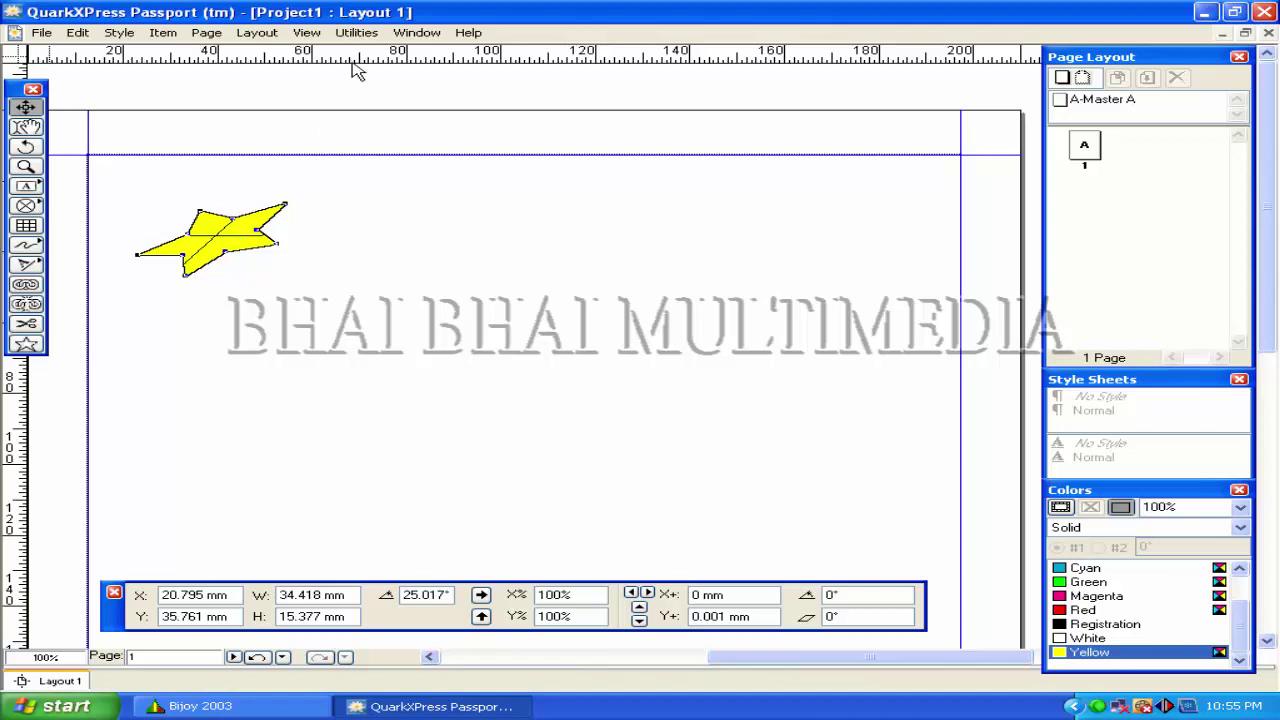
Hide the page guides so only the artwork and page outline show.
left_click(281, 34)
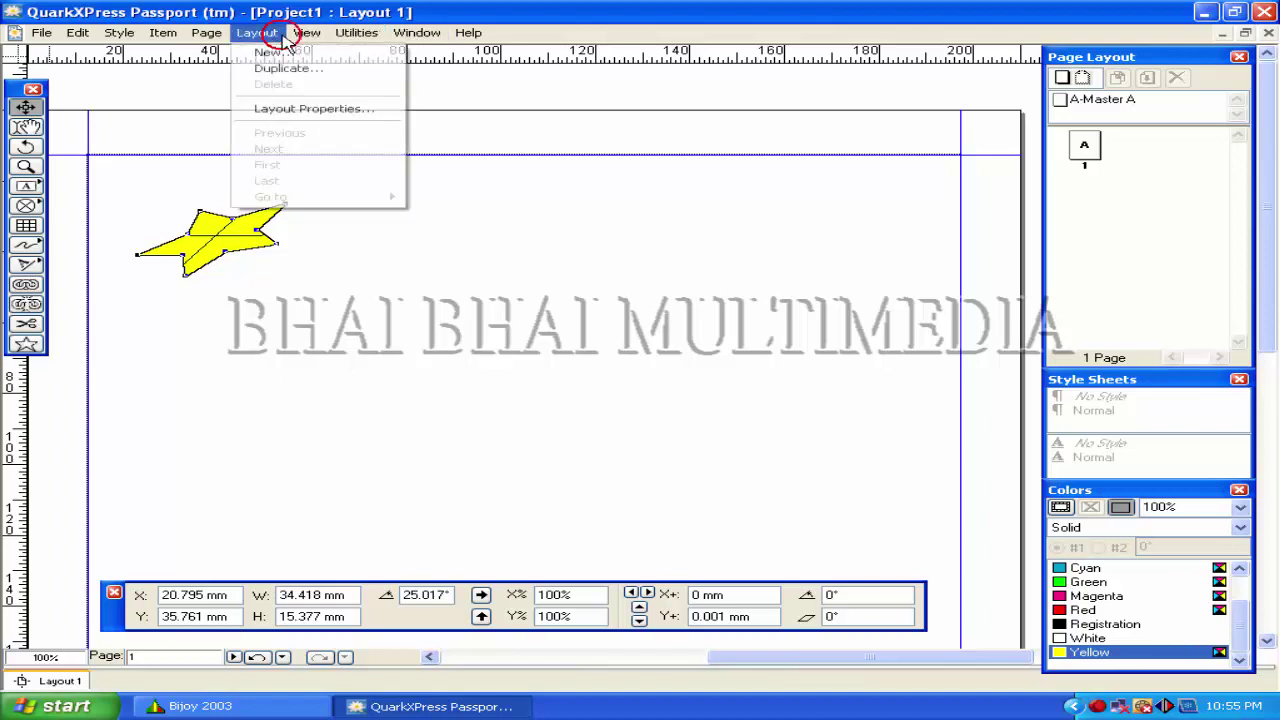
mouse_move(304, 40)
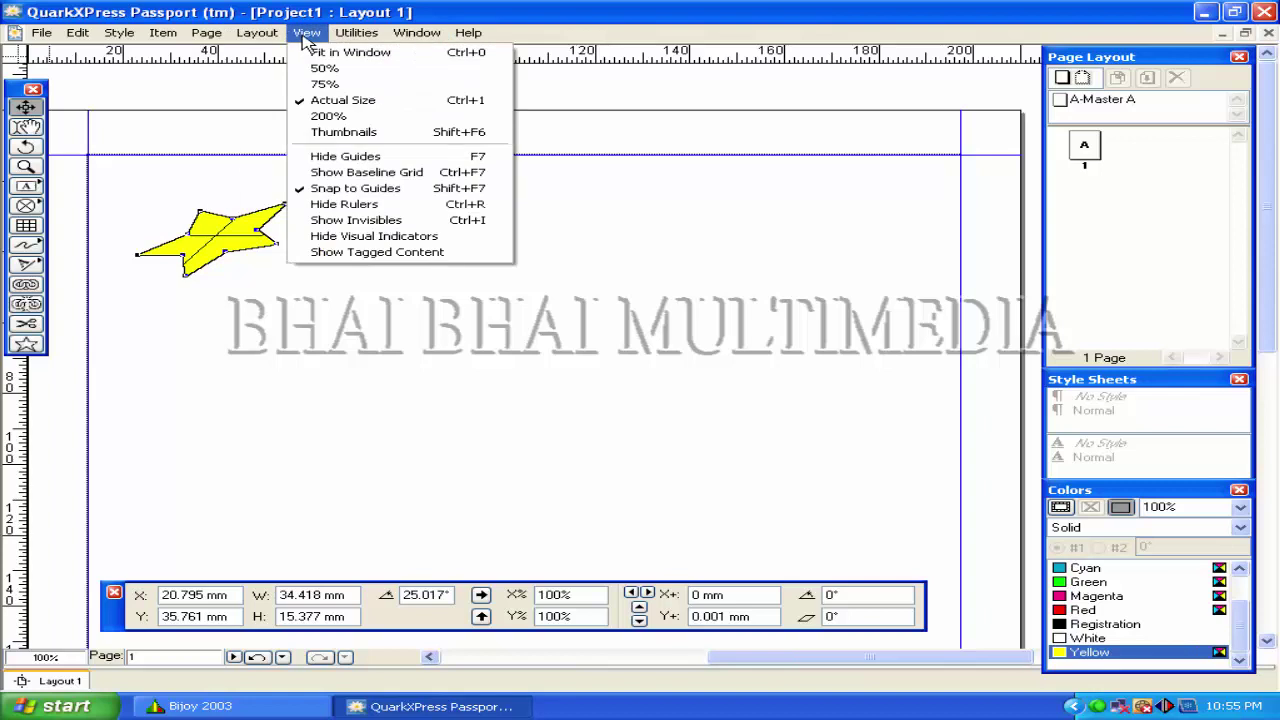
left_click(482, 162)
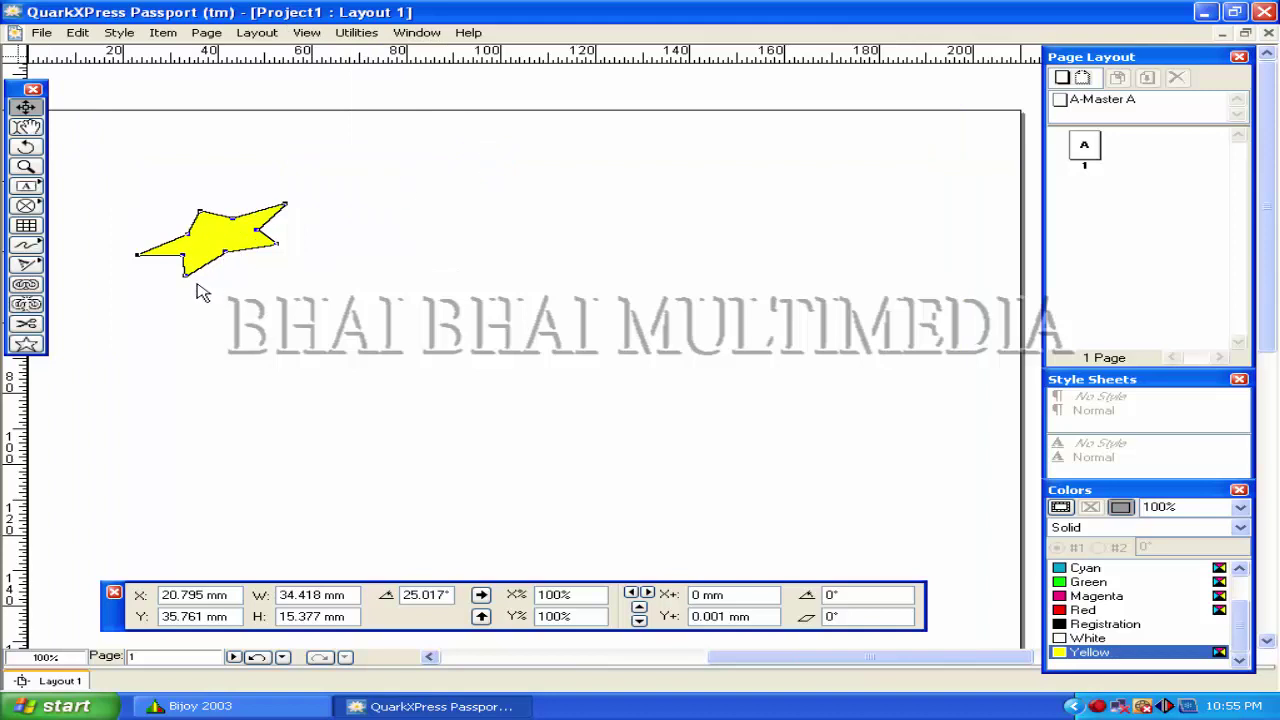
Add a small text box reading CPU below the star and shrink it to about 10 mm wide and 4 mm high.
left_click(26, 190)
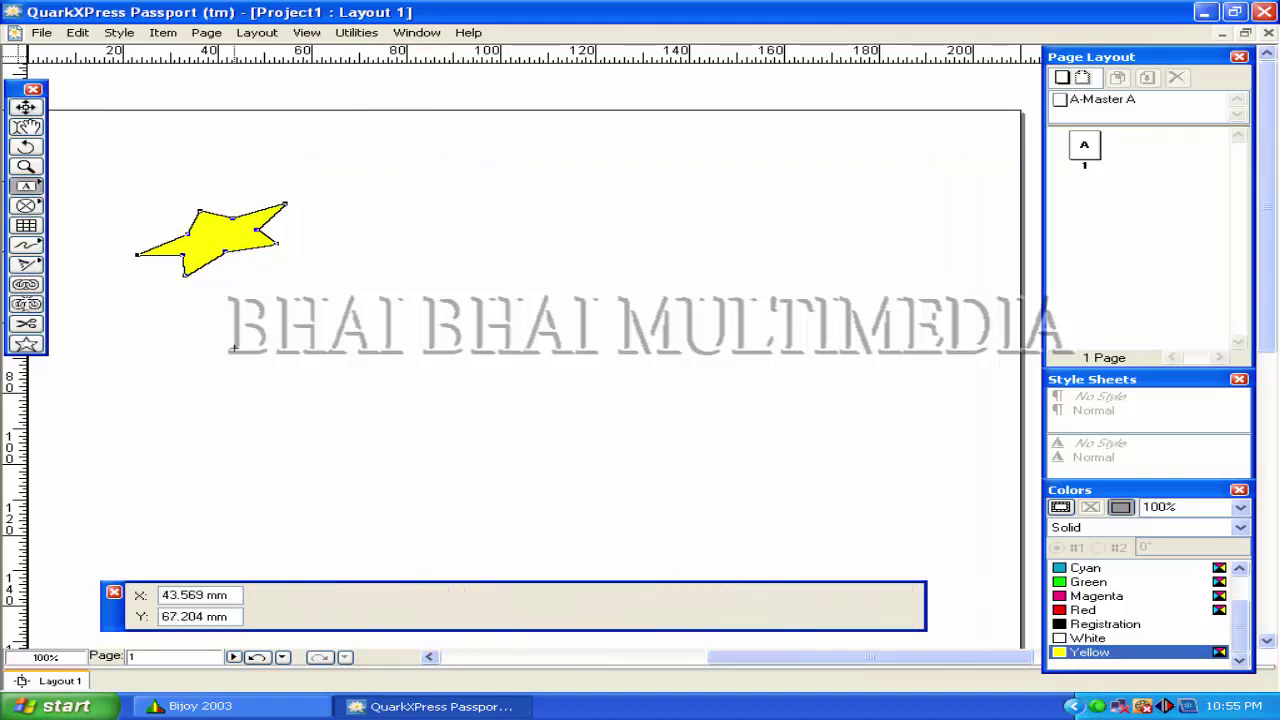
left_click_drag(234, 338, 324, 362)
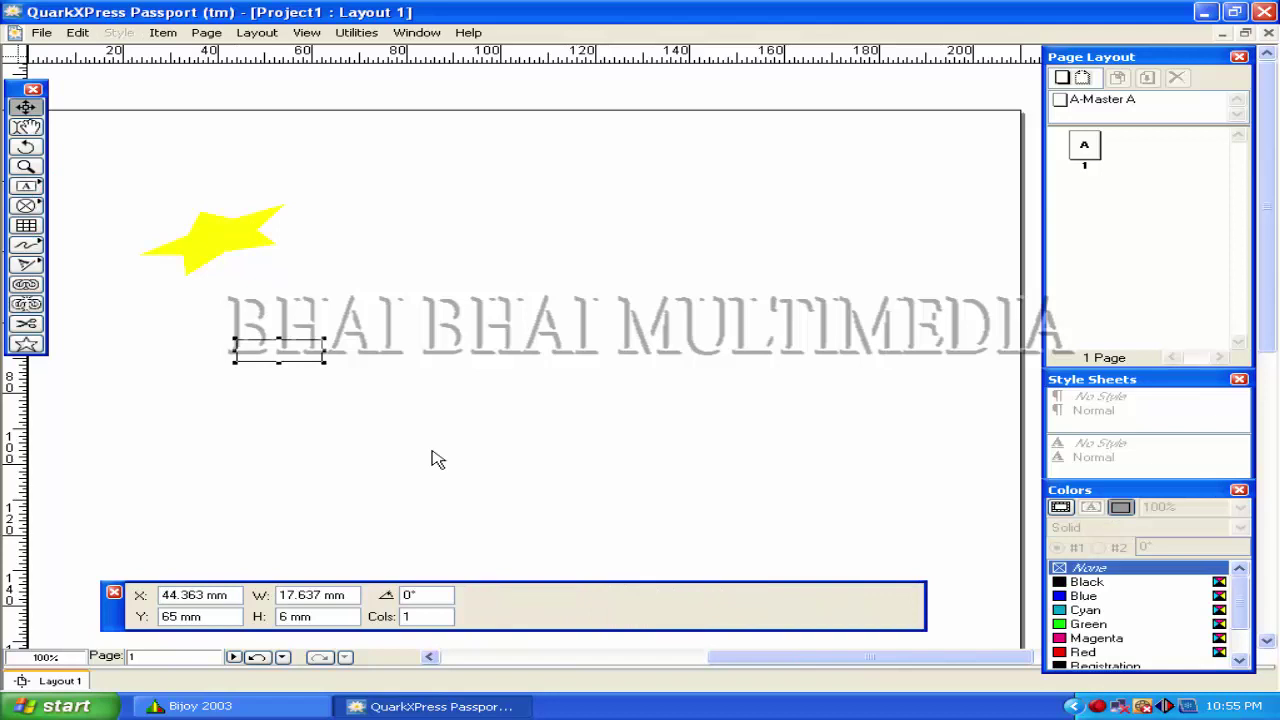
type("CPU")
left_click_drag(324, 350, 265, 352)
key("shift+F8")
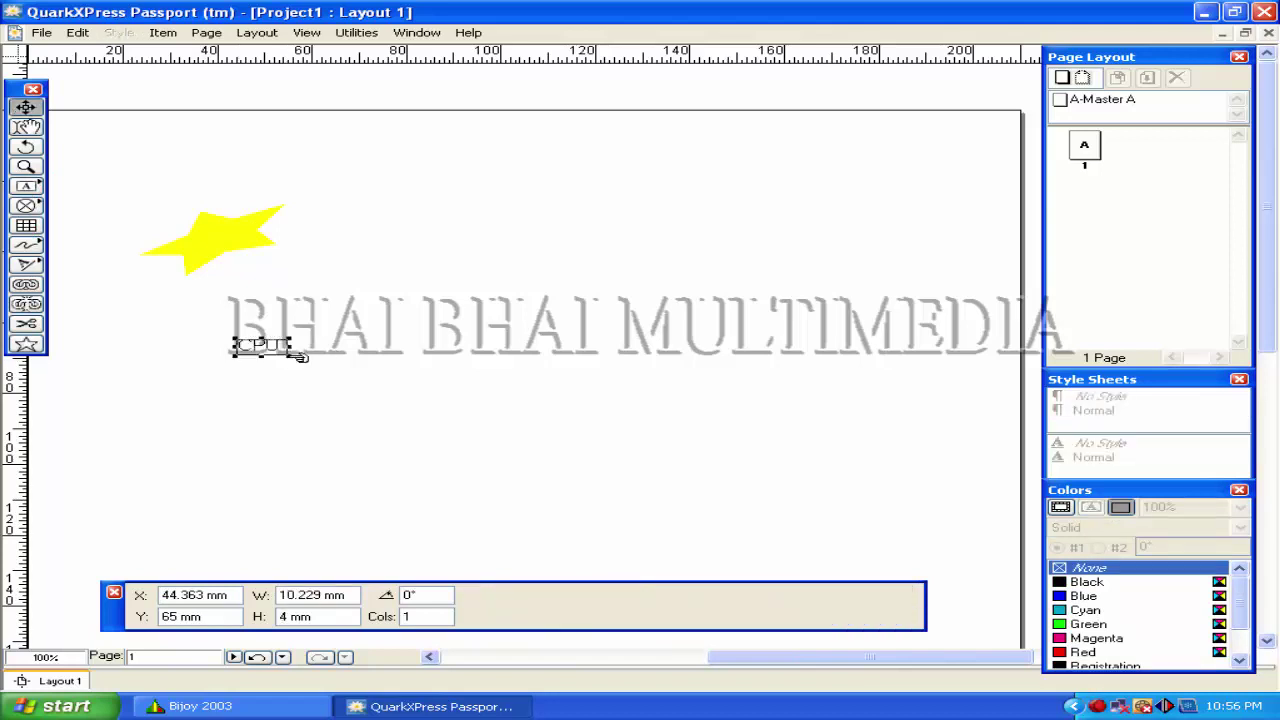
Rotate the CPU text box to about 38° and place it on the middle of the yellow star.
left_click(25, 147)
left_click_drag(289, 350, 208, 240)
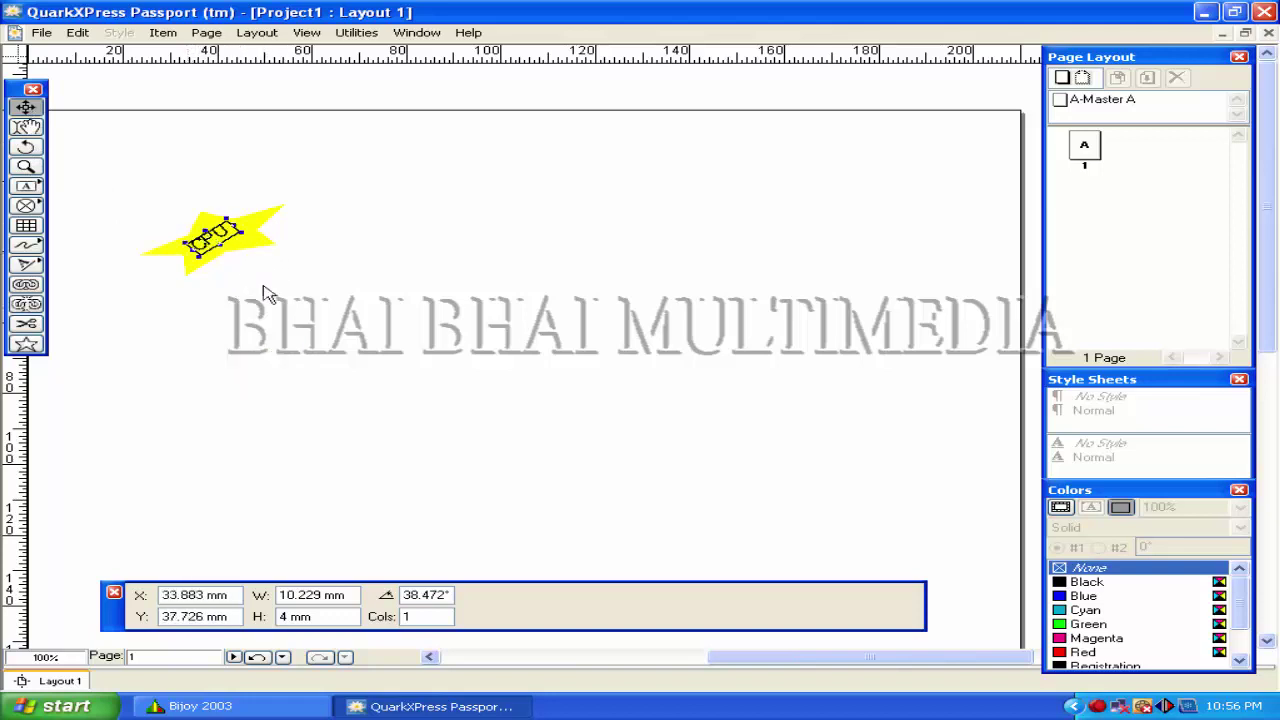
left_click(320, 313)
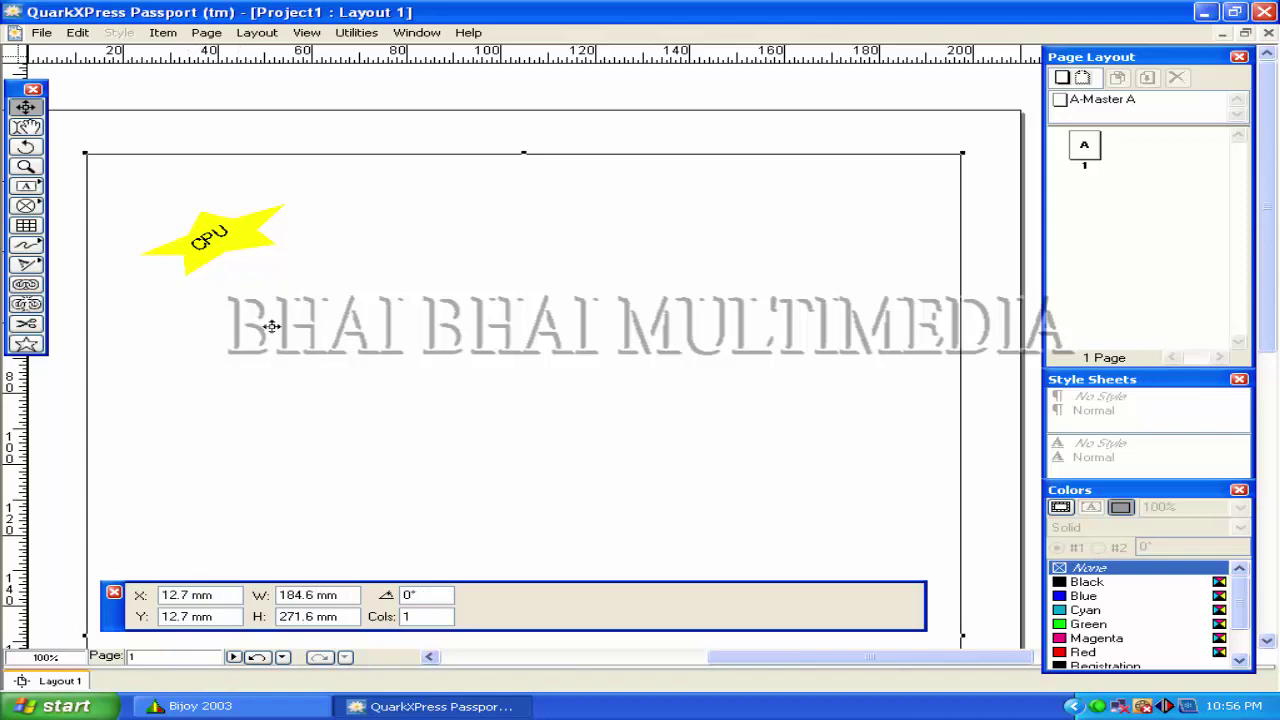
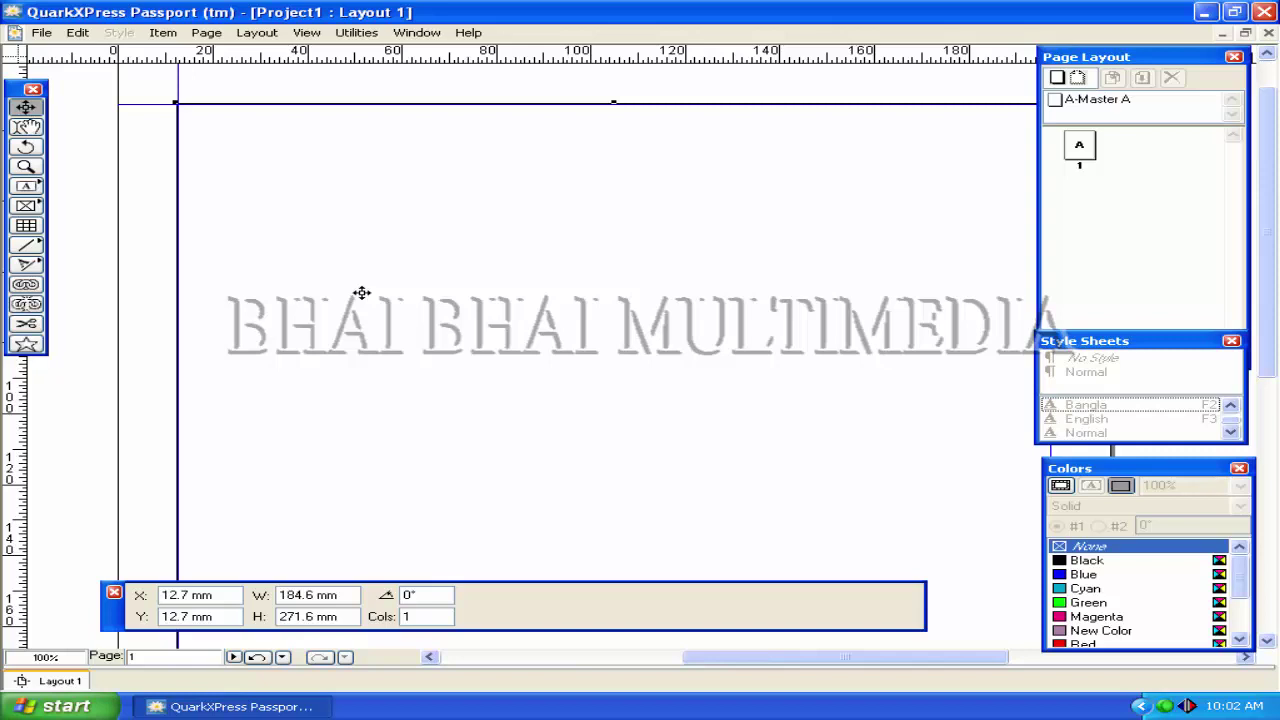
Draw a horizontal line about 98 mm long and move it up to about 27 mm from the top of the page.
left_click(28, 264)
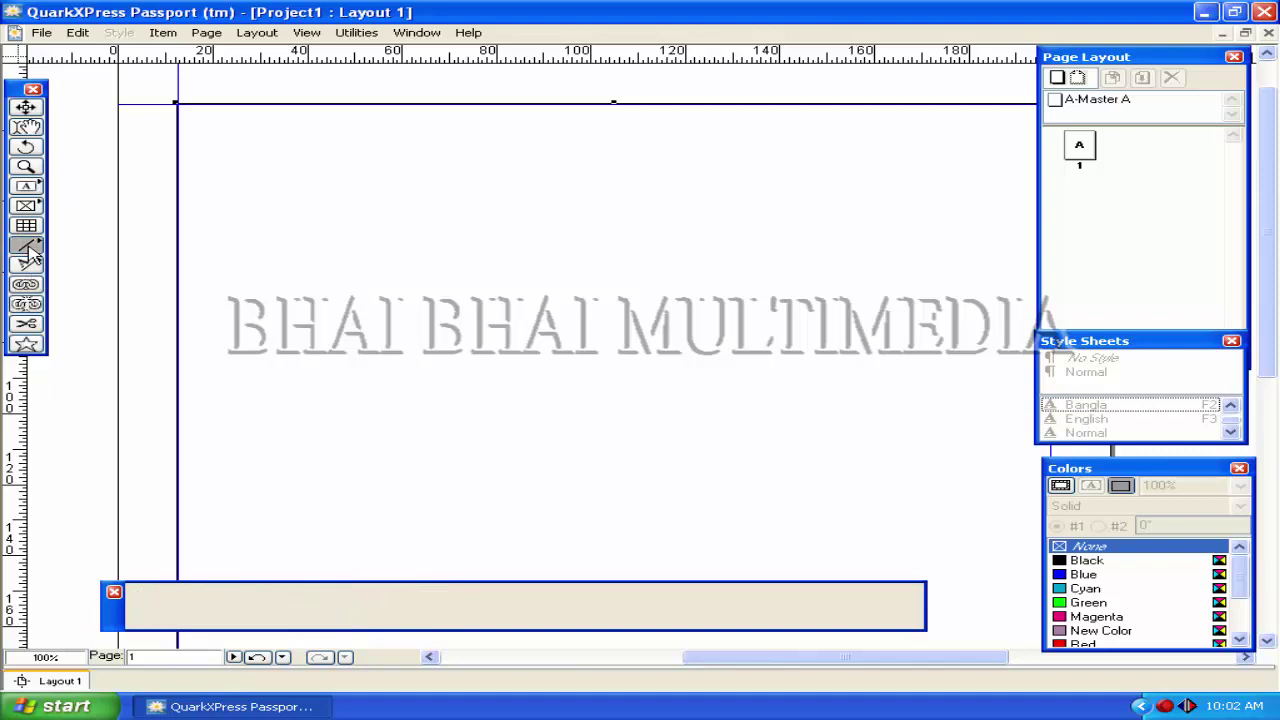
left_click_drag(249, 242, 713, 242)
left_click_drag(506, 243, 509, 155)
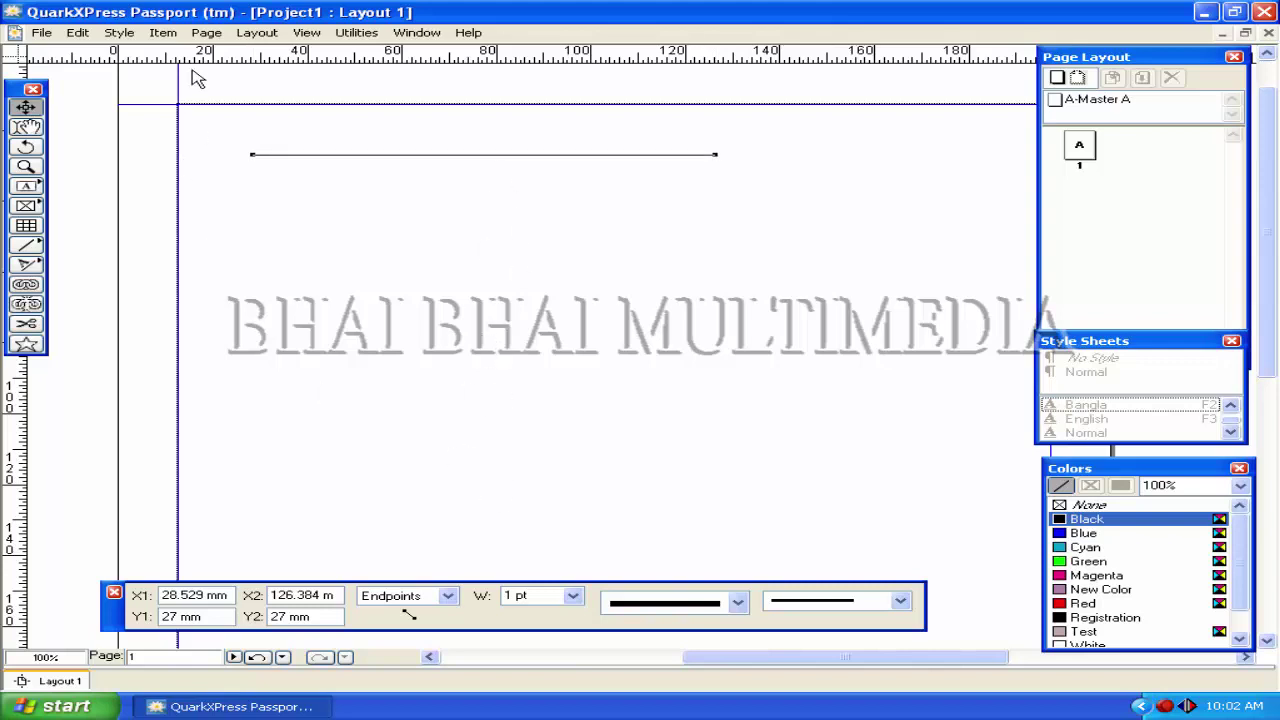
Step and Repeat the horizontal line with a repeat count of 10, horizontal offset 0 mm and vertical offset 10 mm.
left_click(470, 168)
left_click(462, 154)
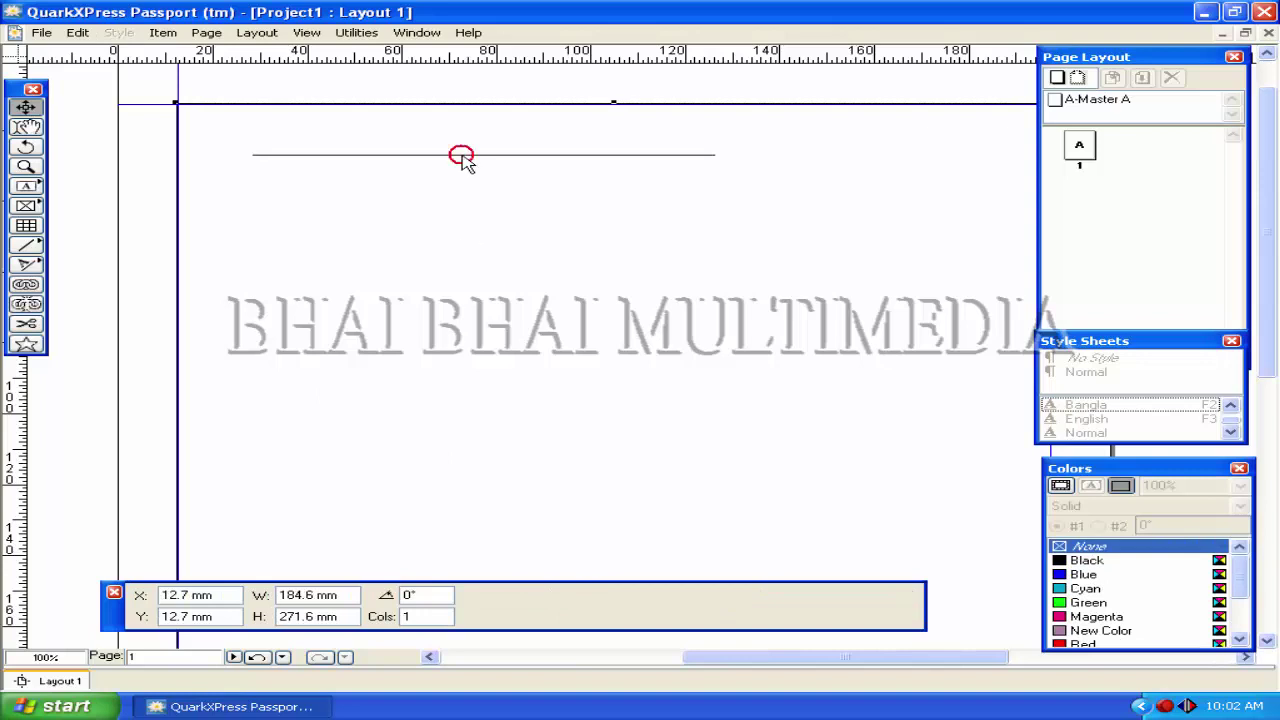
left_click(162, 32)
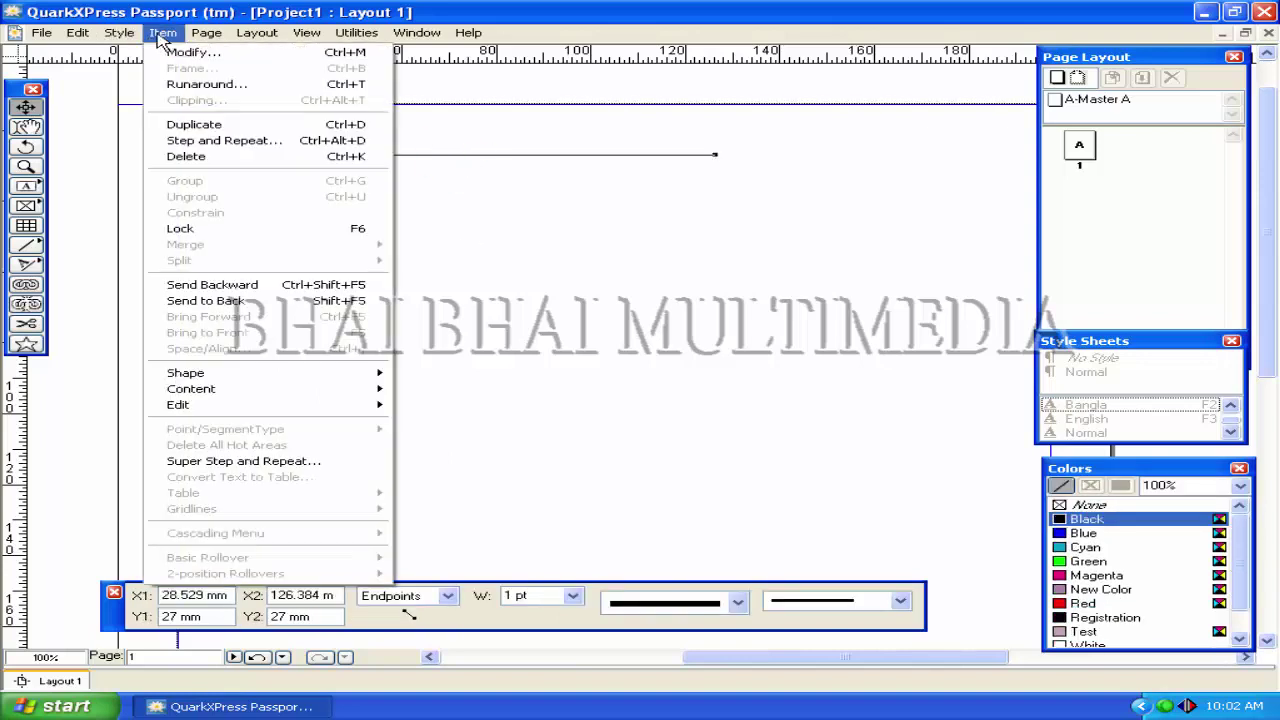
left_click(345, 141)
left_click_drag(634, 283, 504, 331)
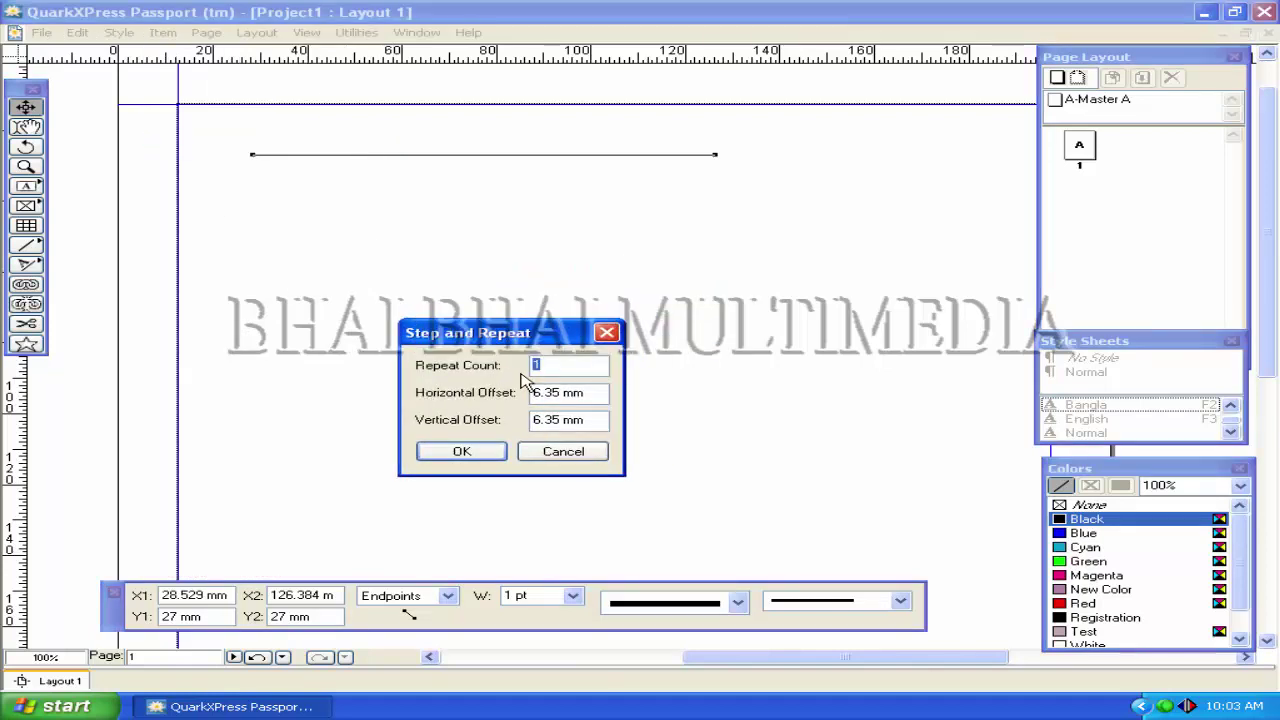
left_click(575, 364)
type("0")
double_click(557, 396)
type("0")
left_click(557, 421)
left_click_drag(557, 421, 515, 422)
type("10")
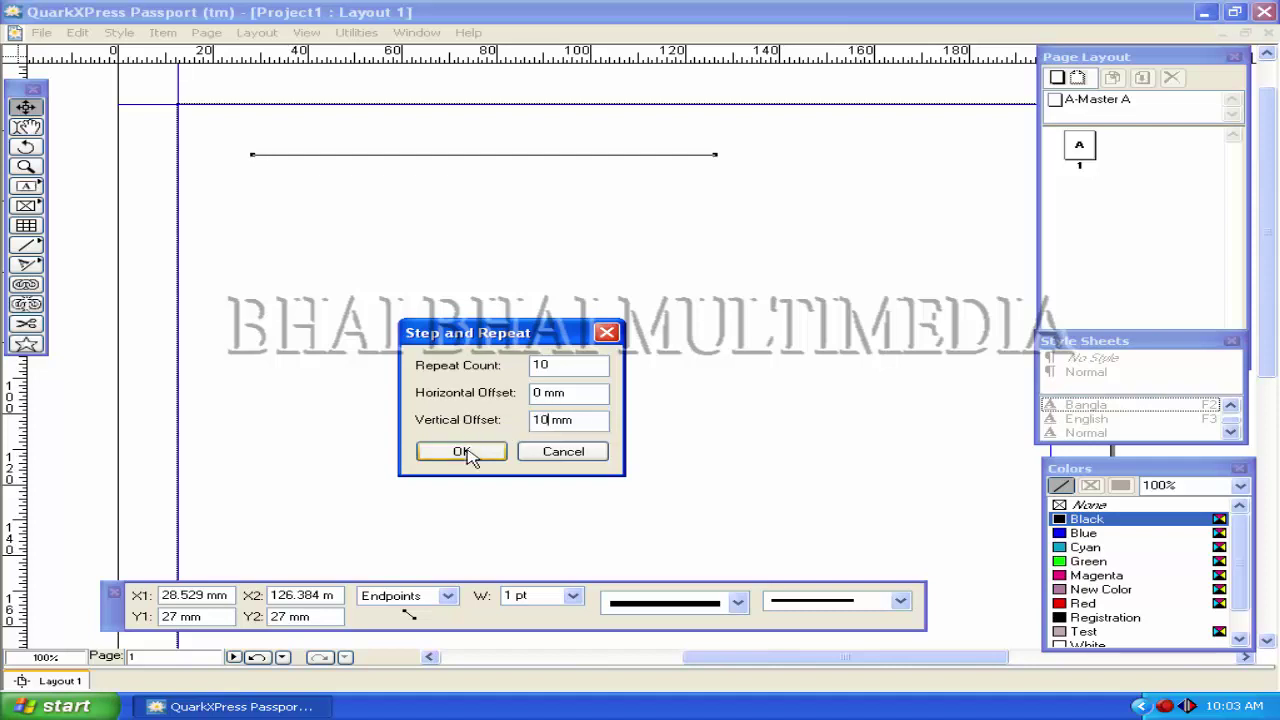
left_click(464, 453)
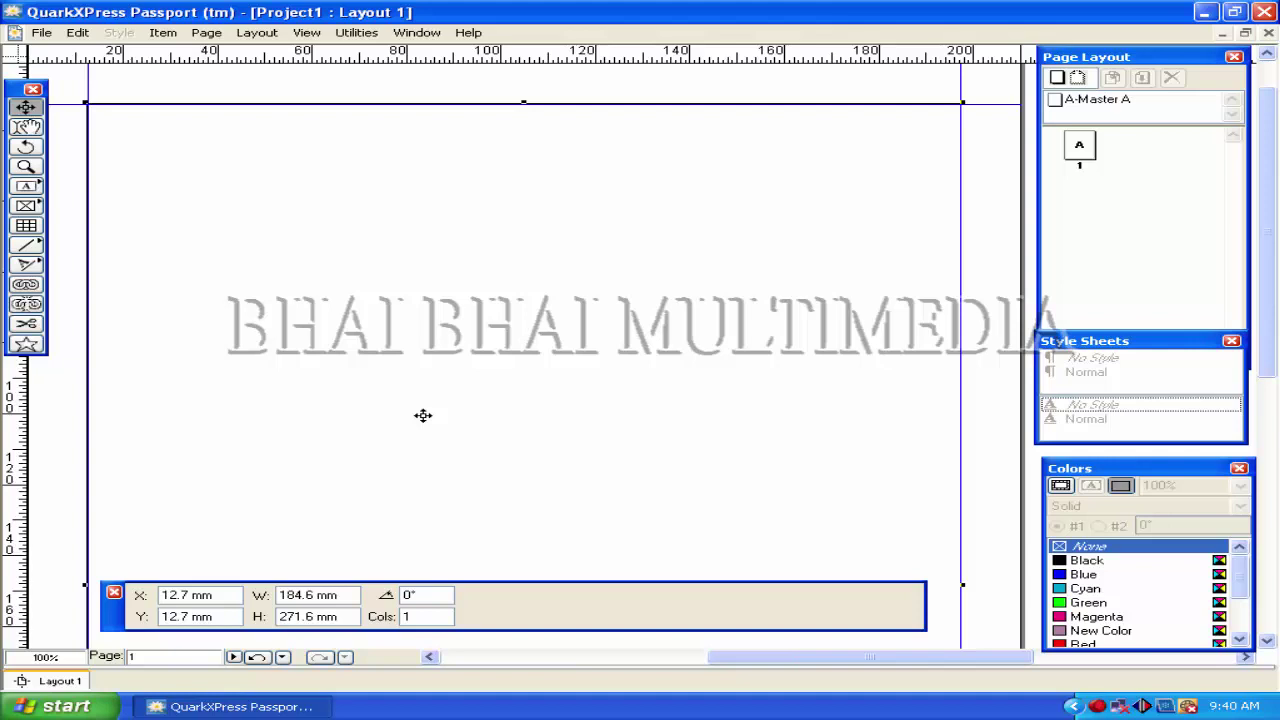
Delete the page-filling text box, draw a text box about 87 mm wide and 42 mm high, and make its content editable.
key("Delete")
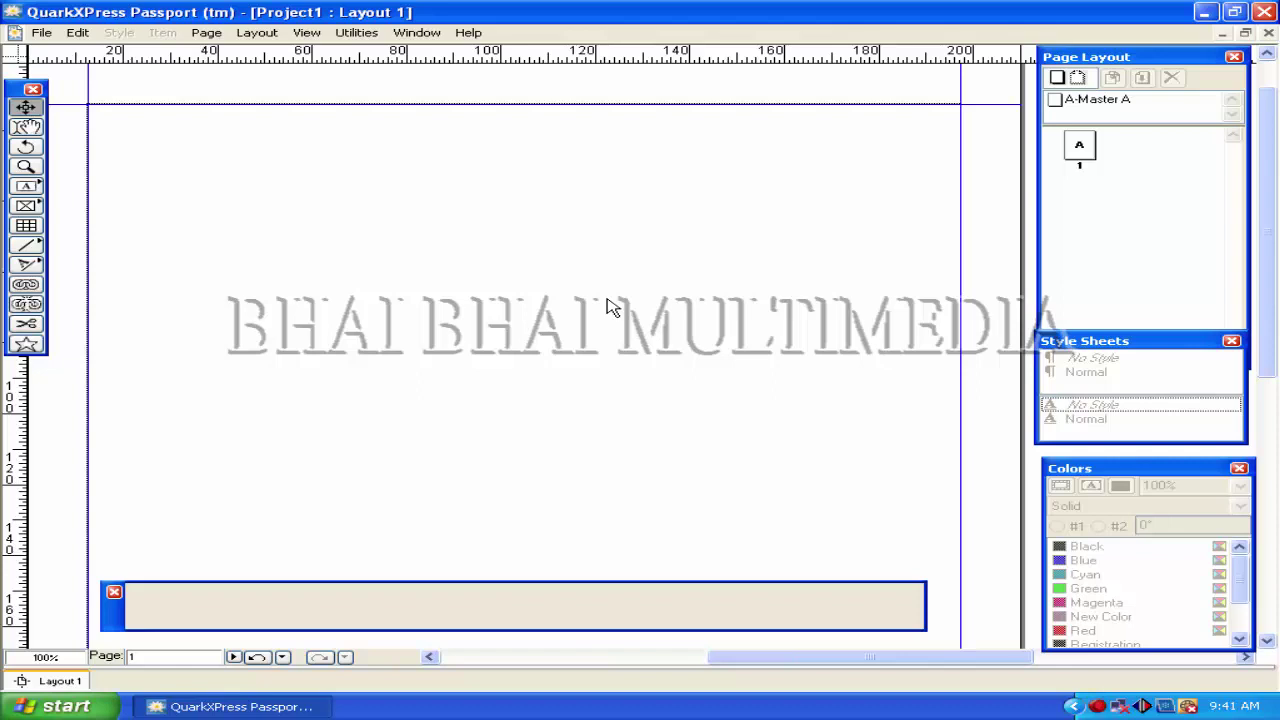
left_click(26, 186)
left_click_drag(244, 220, 658, 372)
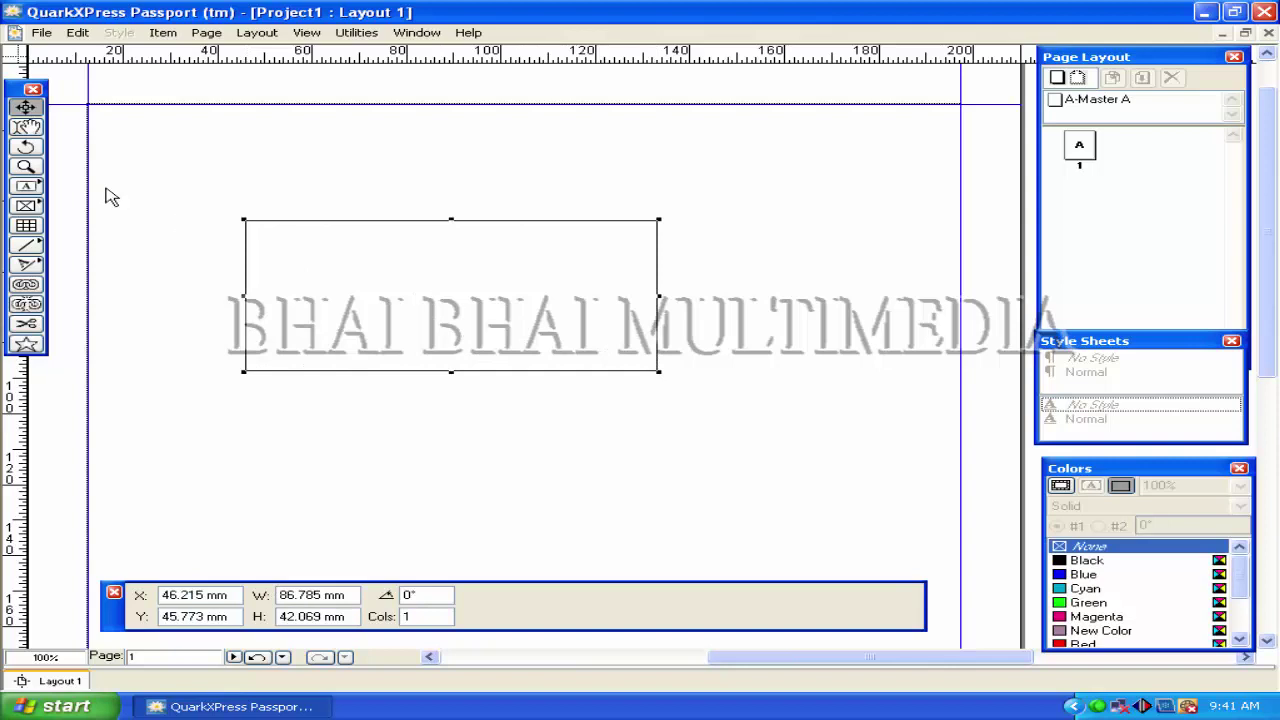
left_click(26, 126)
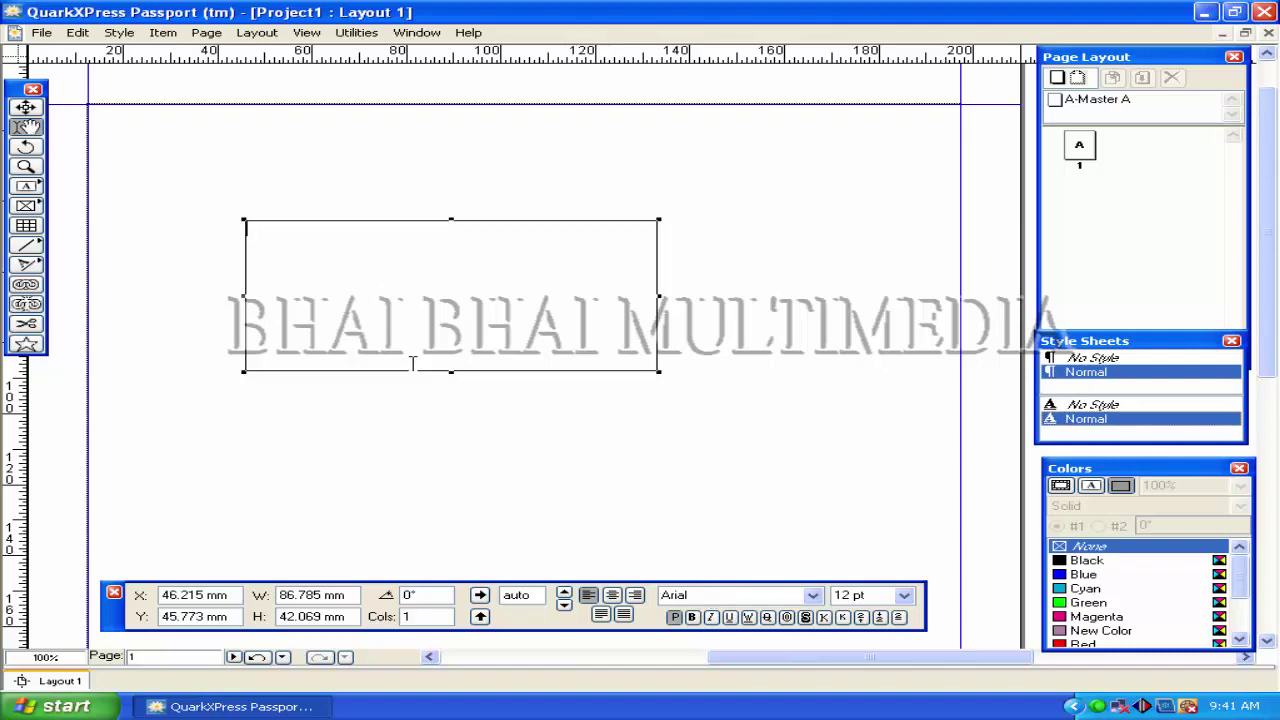
Start a new character style sheet named Bangla with F2 as its keyboard equivalent.
left_click(86, 33)
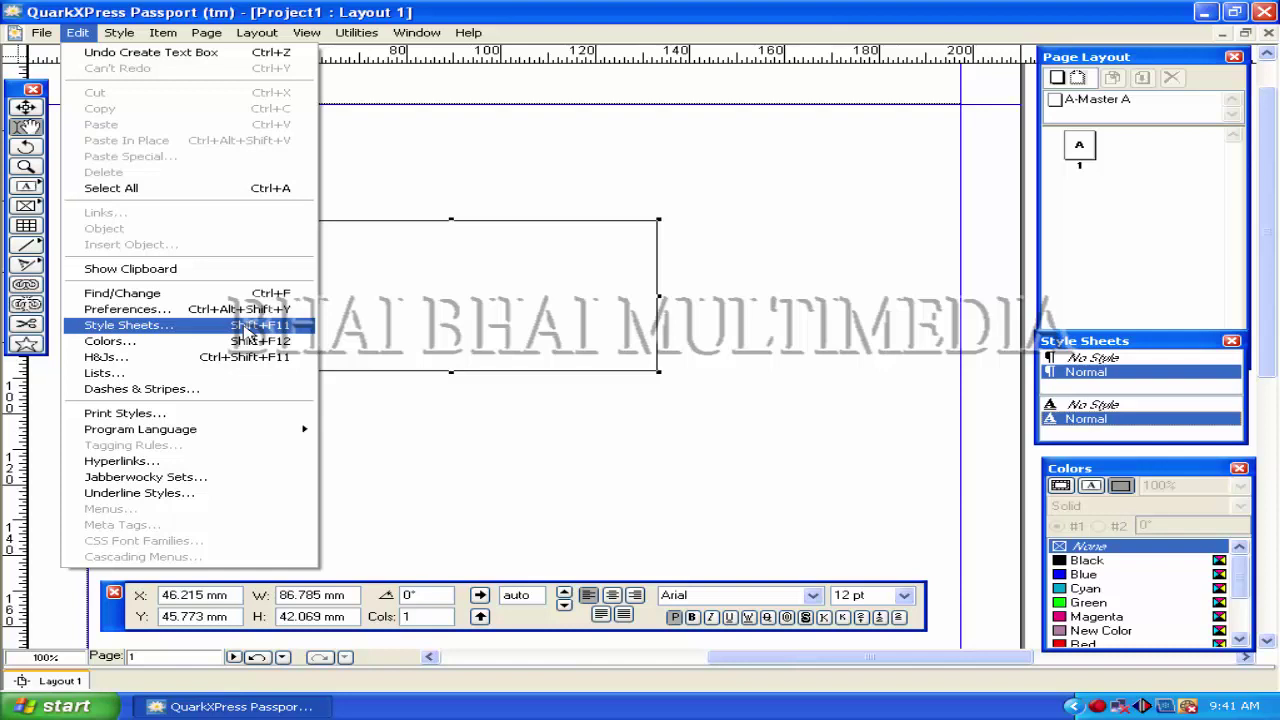
left_click(248, 333)
left_click(395, 401)
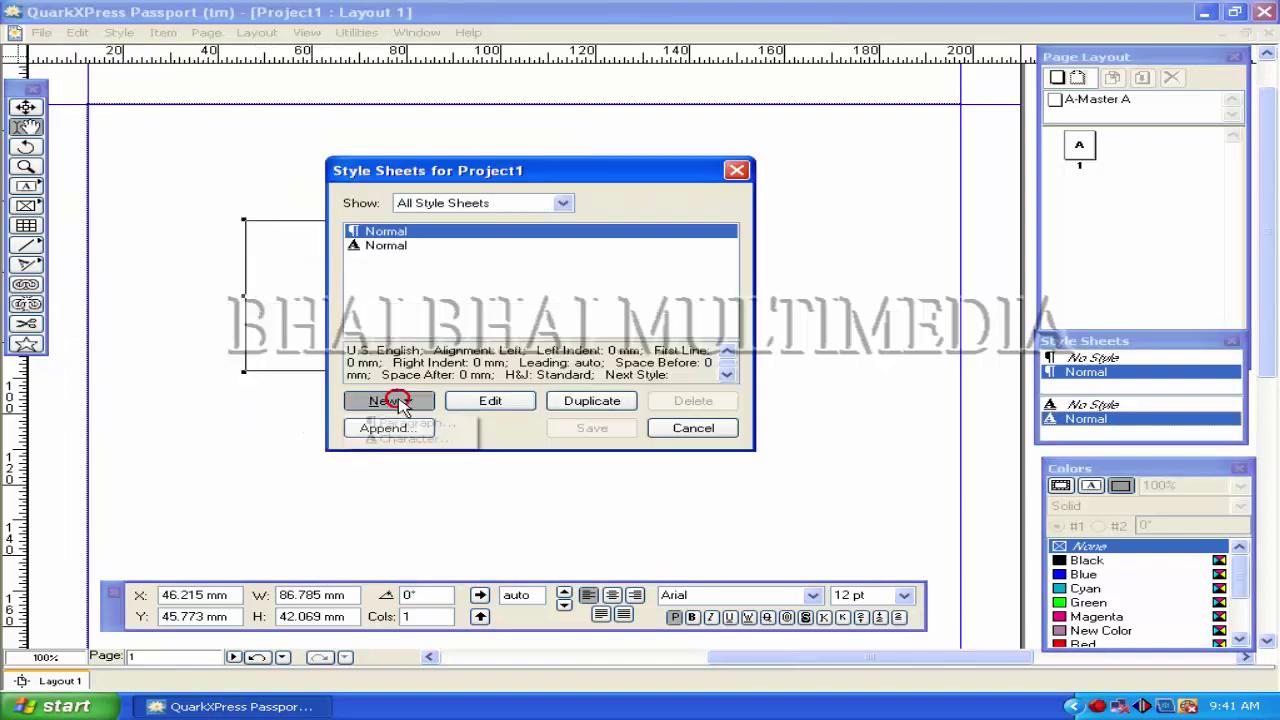
left_click(398, 440)
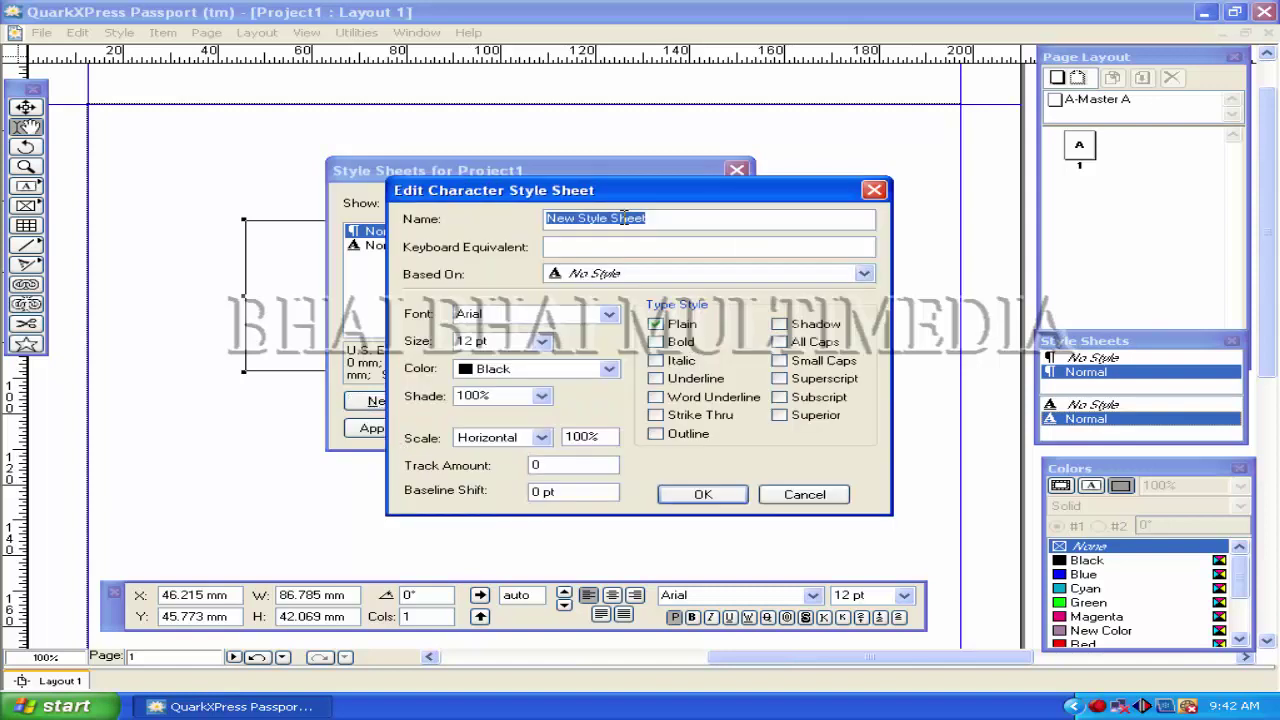
type("Bangla")
left_click(559, 248)
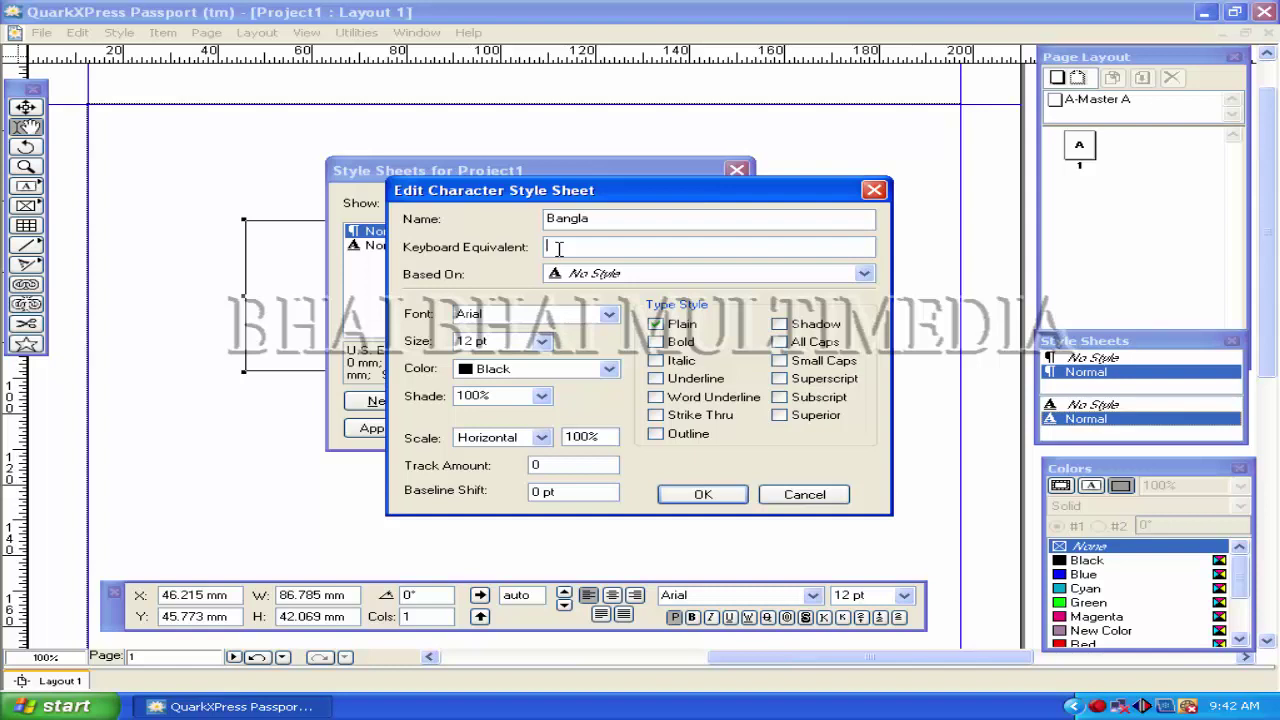
key("F8")
Set the Bangla style sheet's font to SutonnyMJ and save the style sheets.
left_click(609, 316)
left_click_drag(608, 52, 608, 260)
left_click(430, 121)
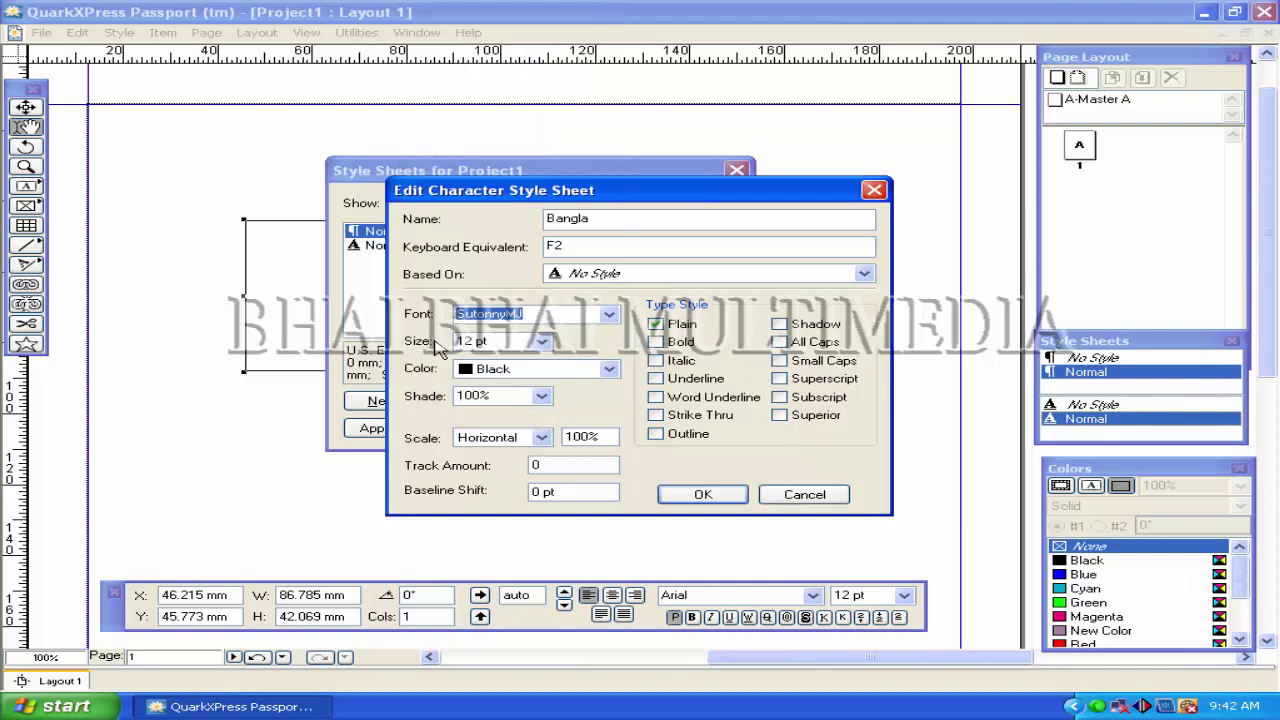
left_click(702, 494)
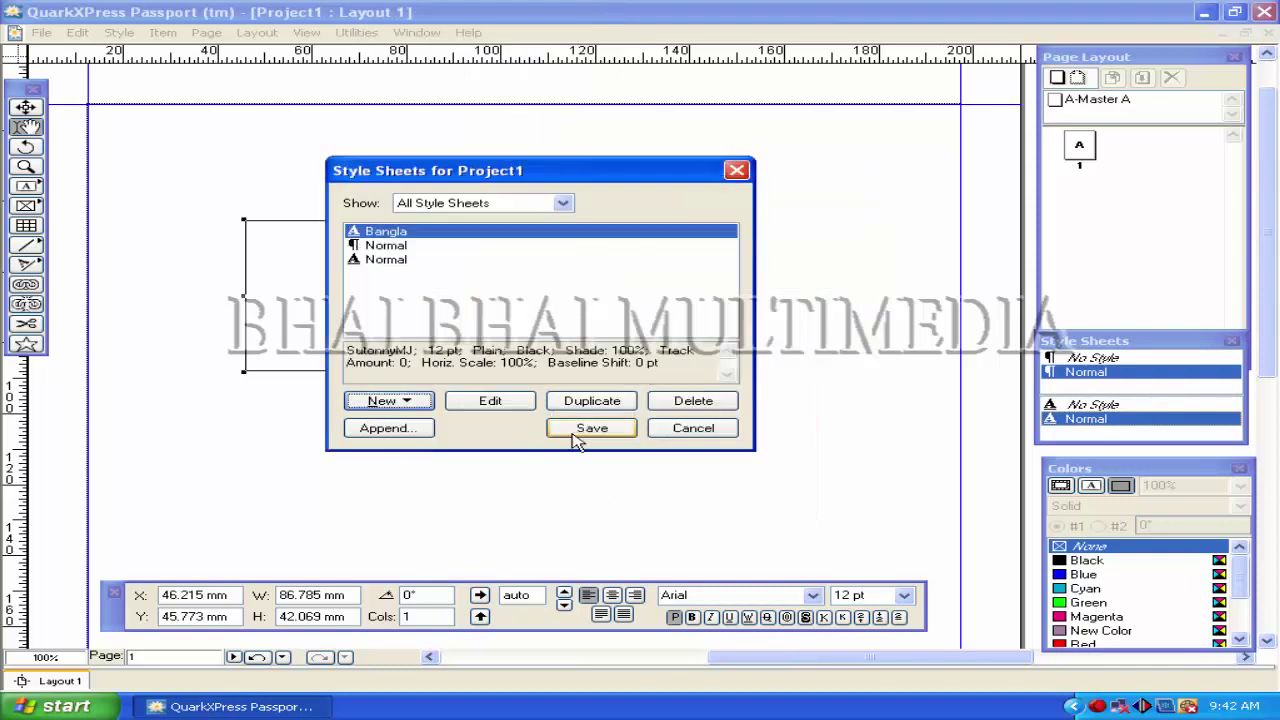
left_click(590, 428)
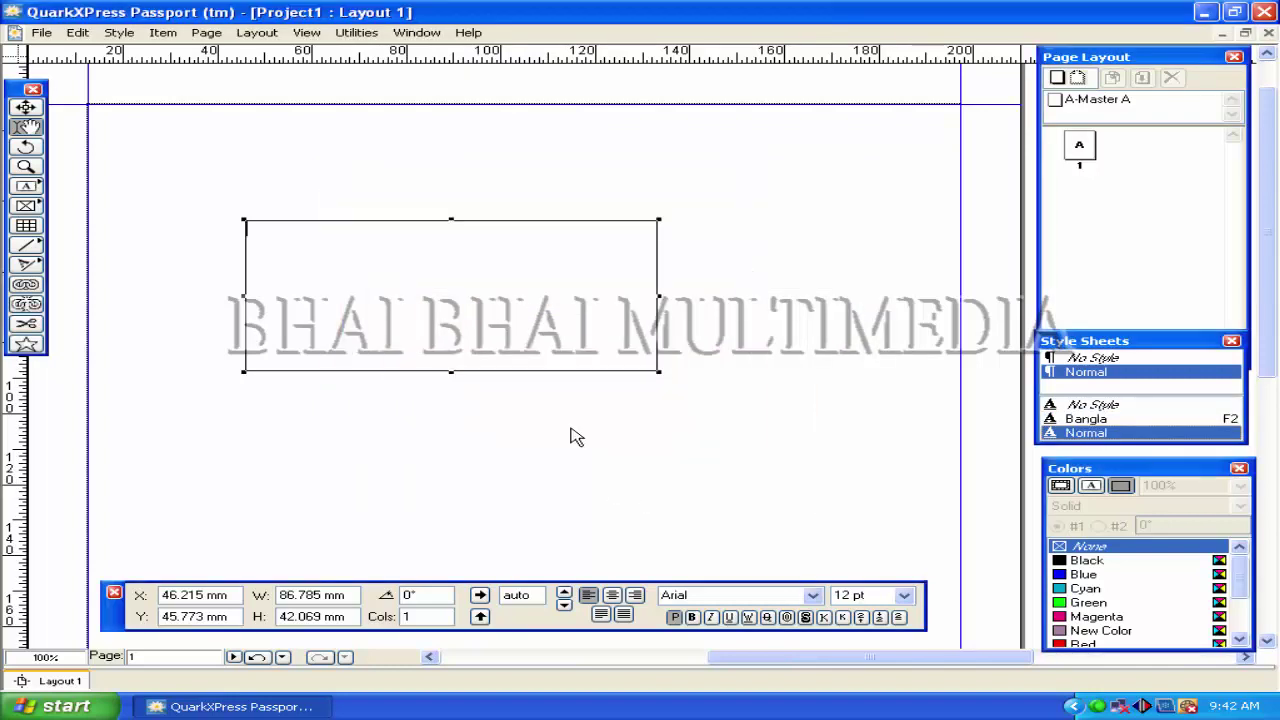
Create and save a character style sheet named English with F3 as its keyboard equivalent.
left_click(79, 38)
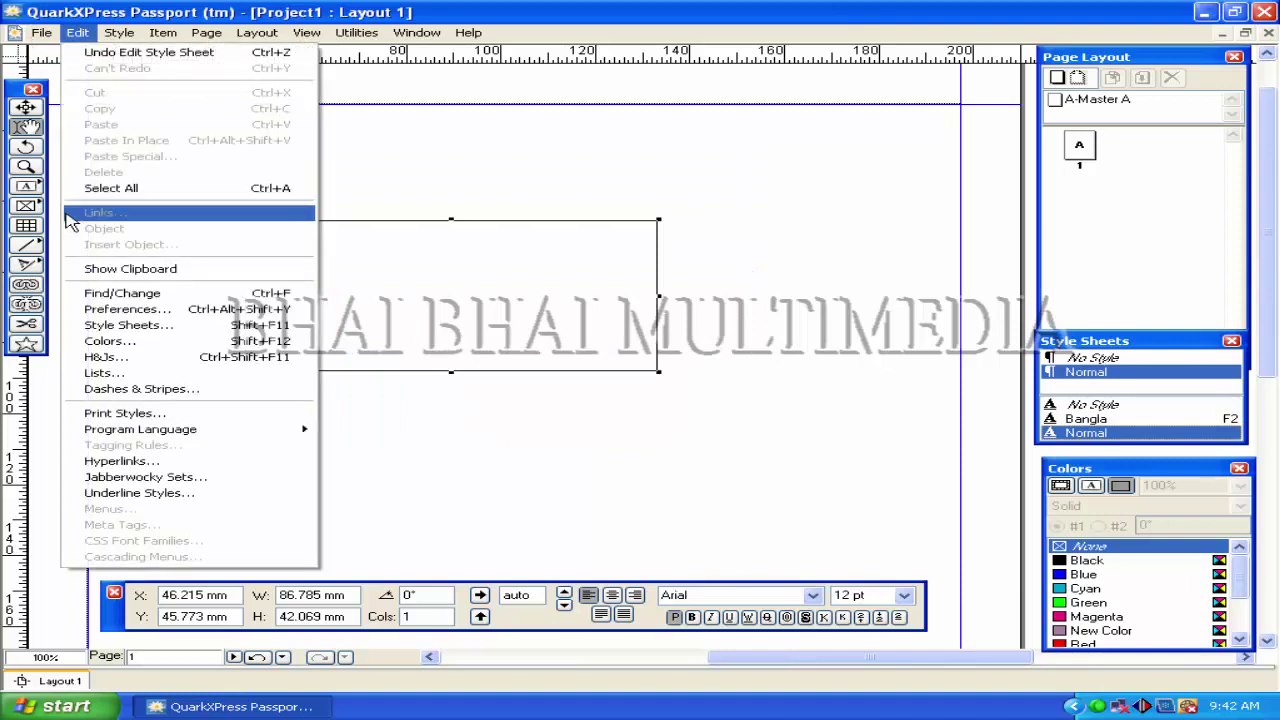
left_click(141, 331)
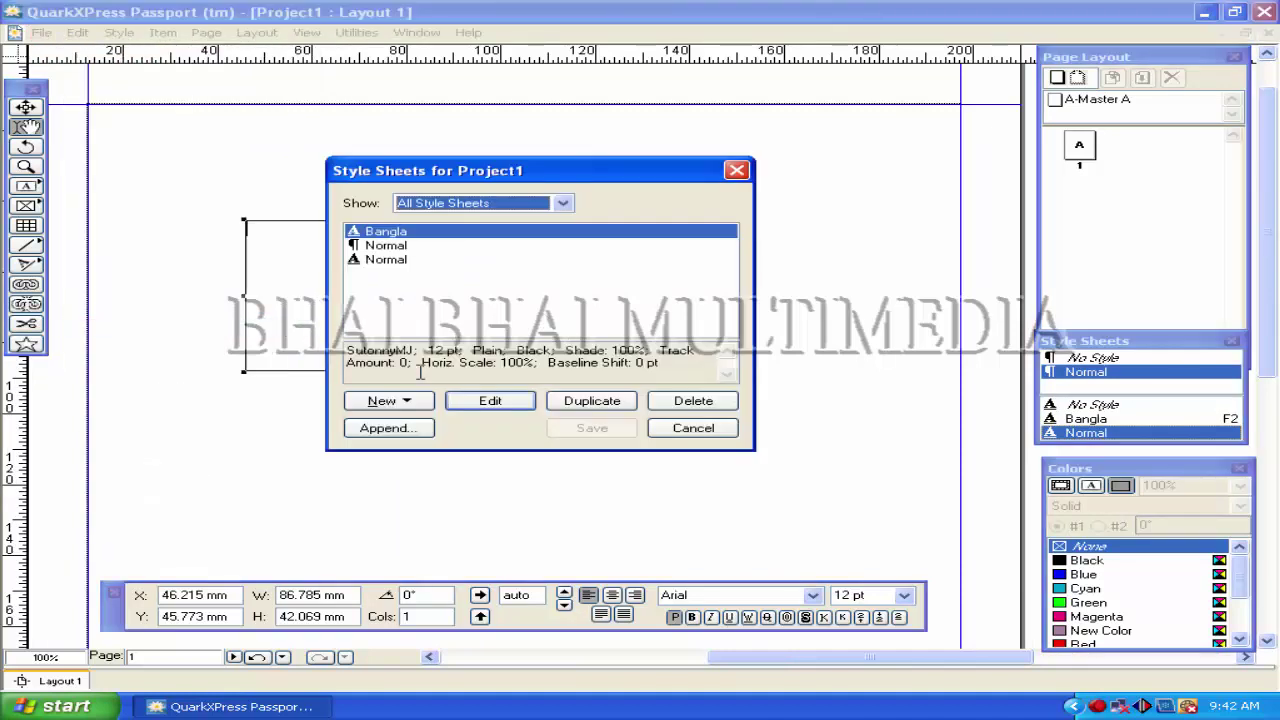
left_click(410, 403)
left_click(408, 438)
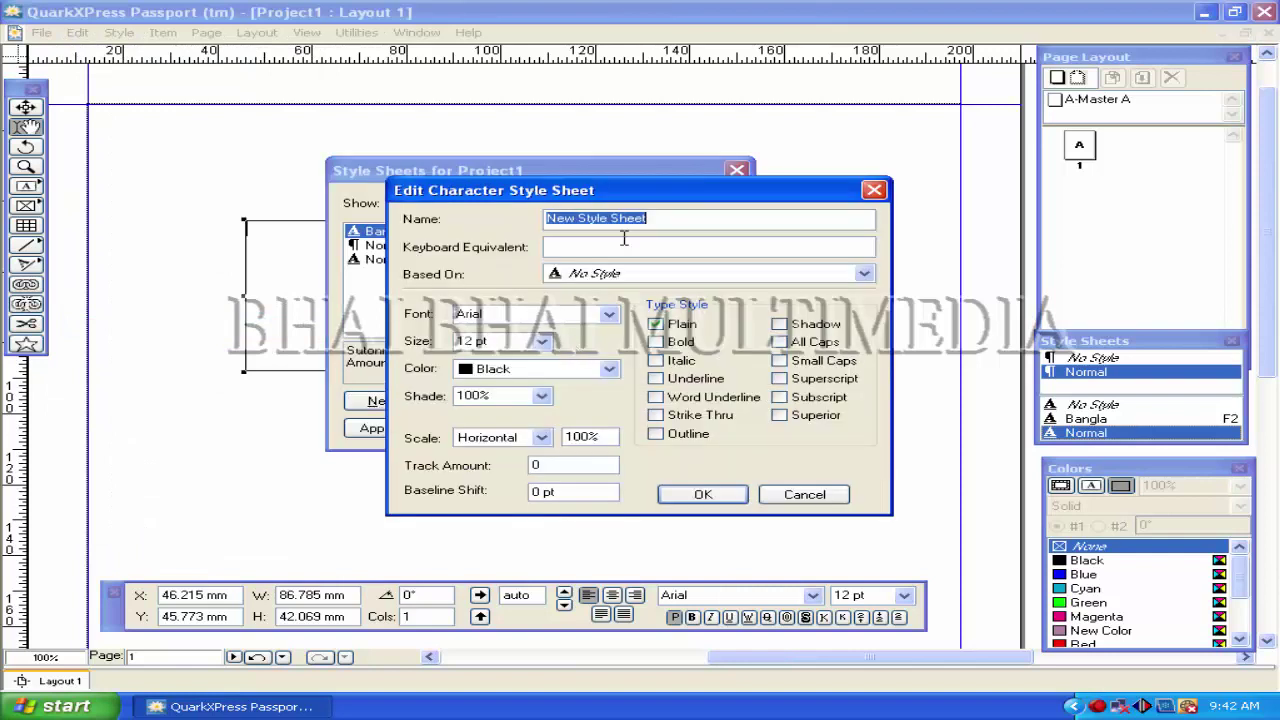
type("English")
left_click(574, 245)
key("F3")
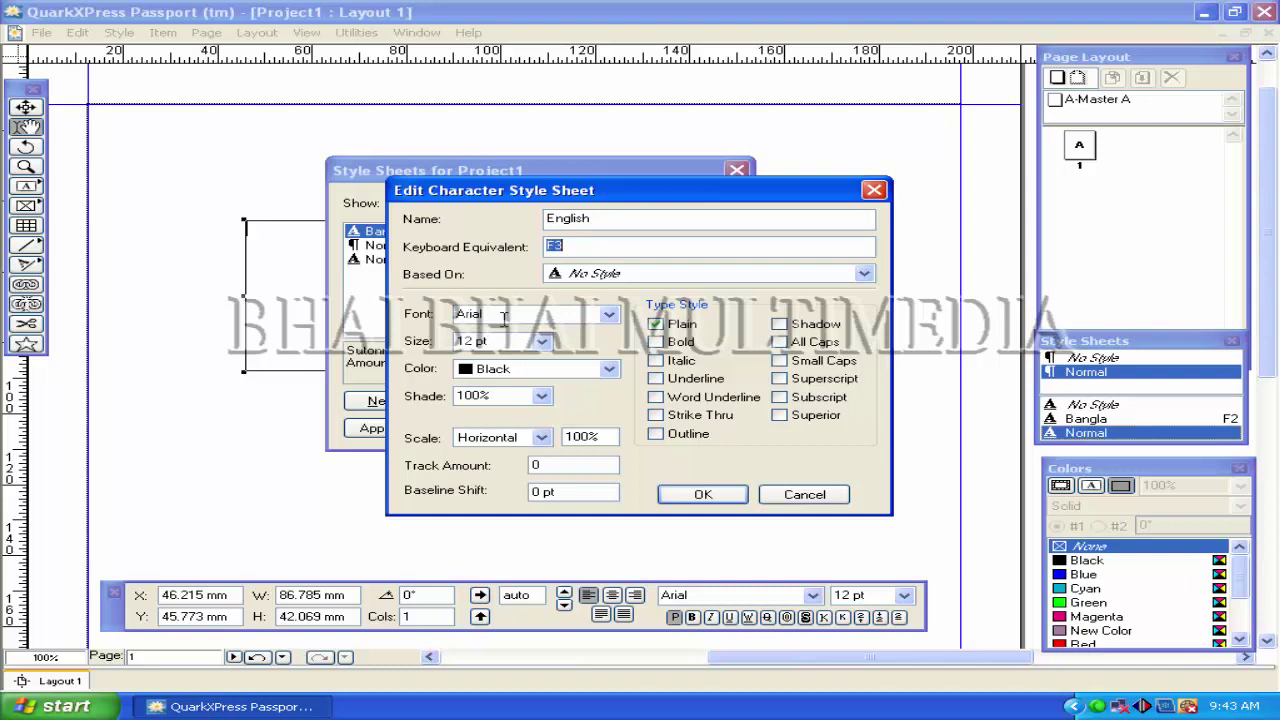
left_click(684, 497)
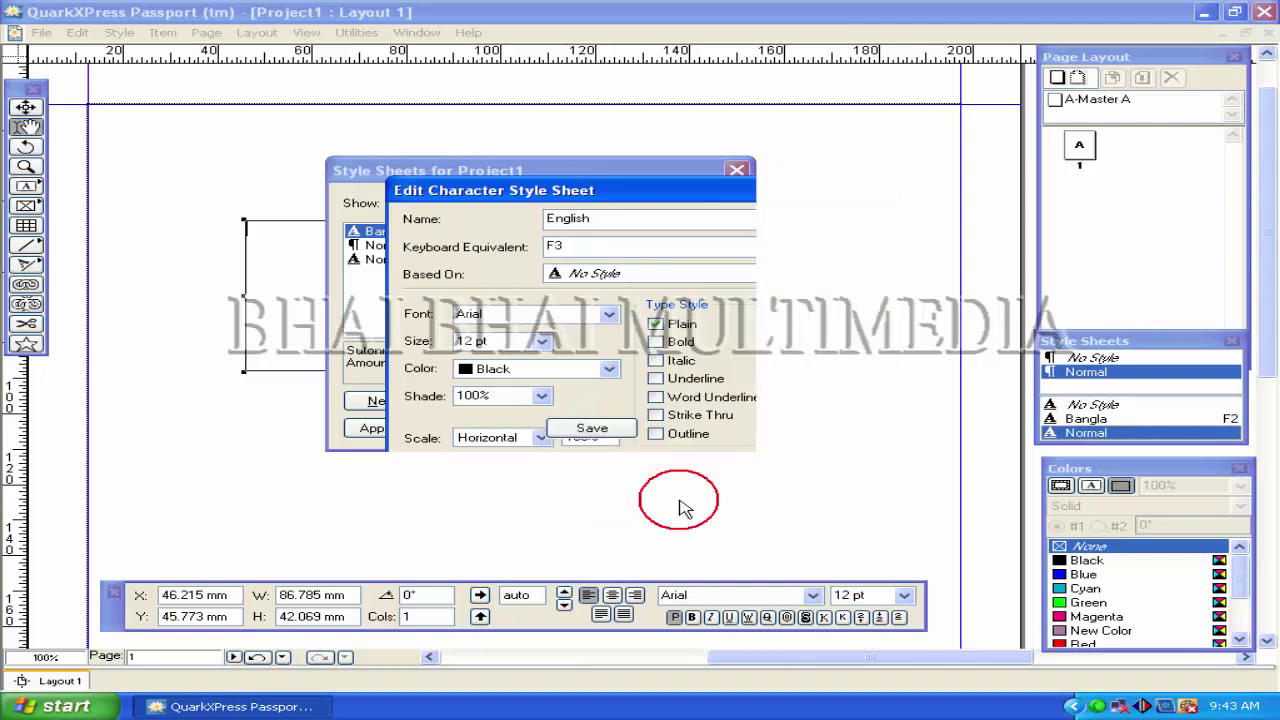
left_click(574, 430)
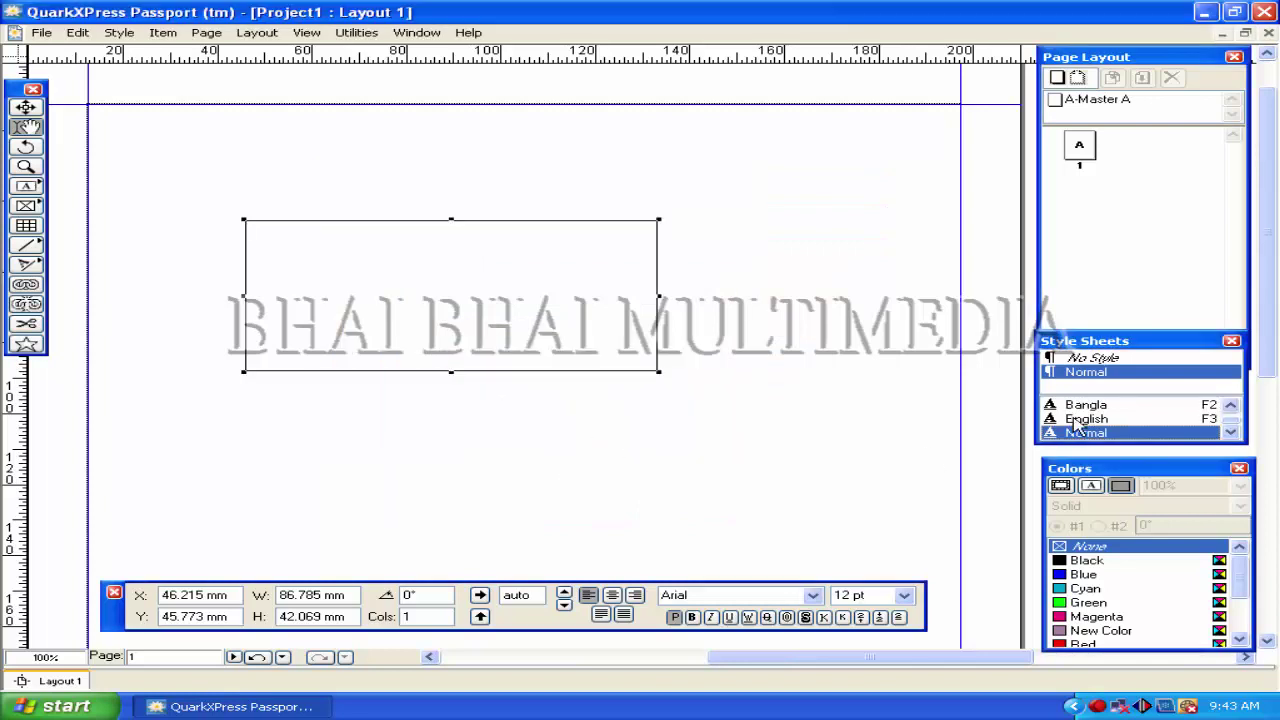
Apply the English character style sheet in the empty text box, and switch its text to the Bangla style sheet.
left_click(1086, 419)
left_click(471, 243)
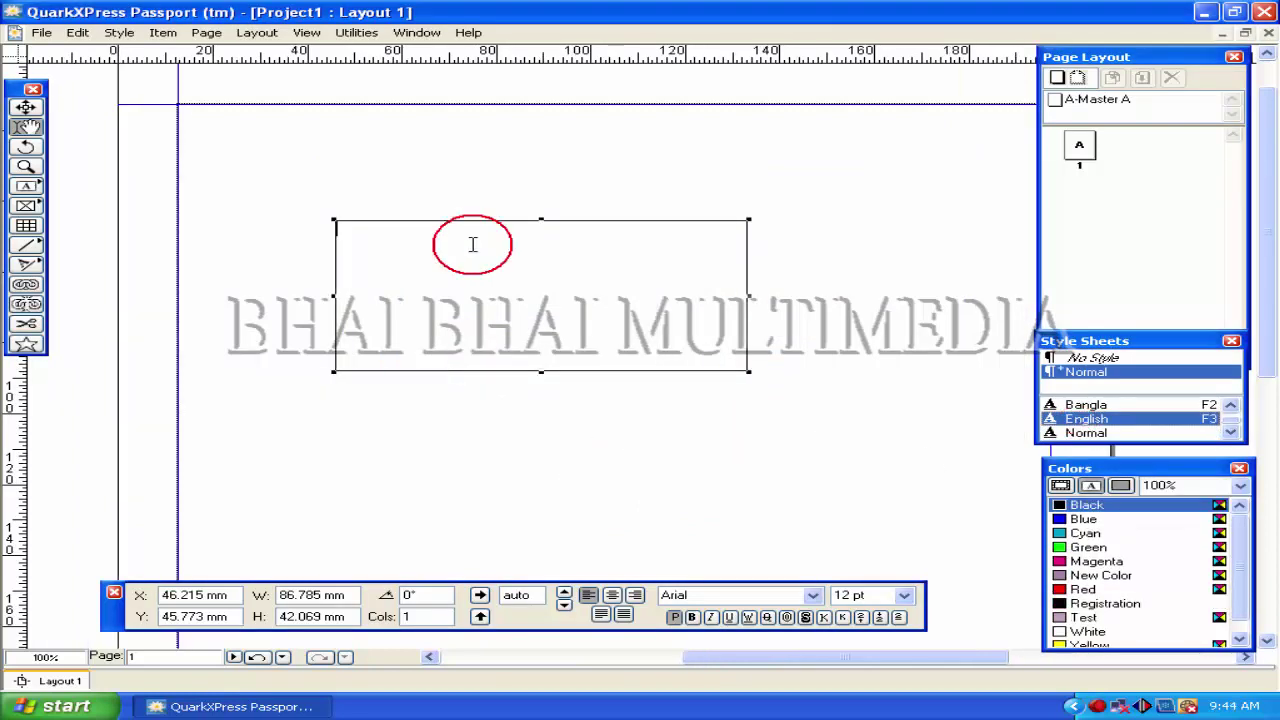
left_click(1087, 405)
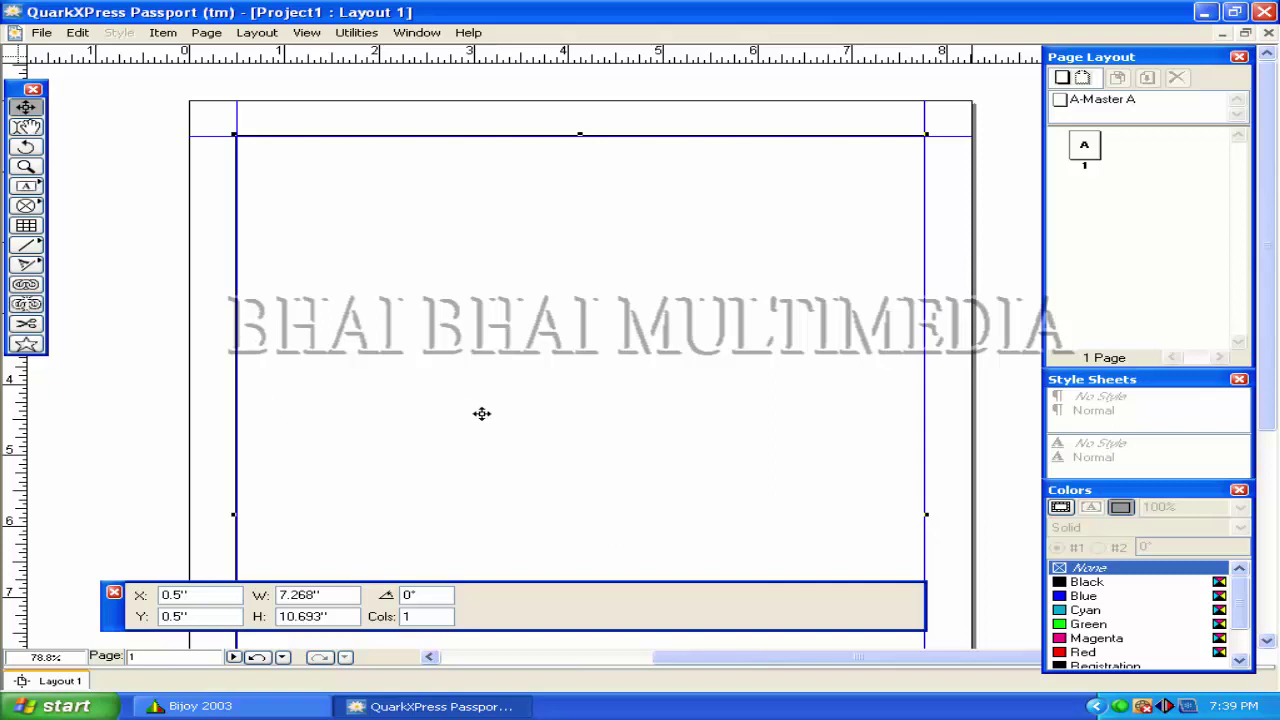
Draw a table about 6.37" wide and 2.25" high with 5 rows, 6 columns, unlinked text cells and Left to Right, Top Down tab order.
left_click(27, 227)
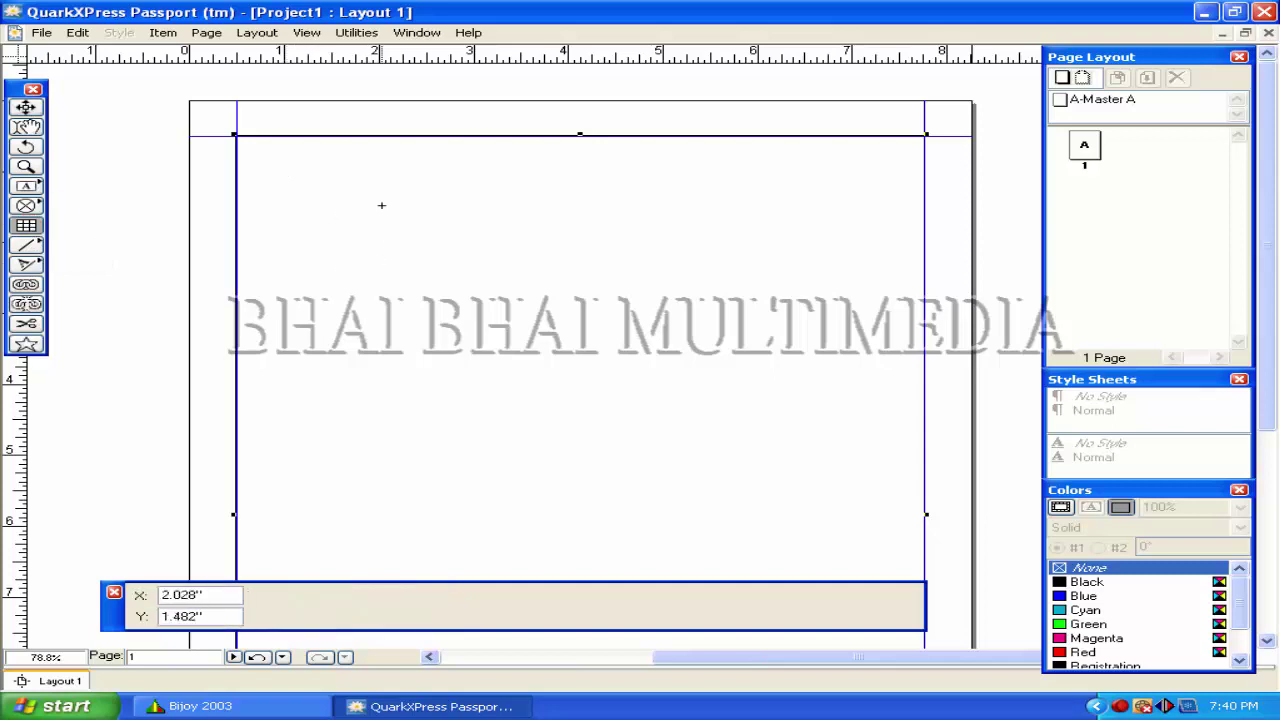
left_click_drag(276, 195, 880, 355)
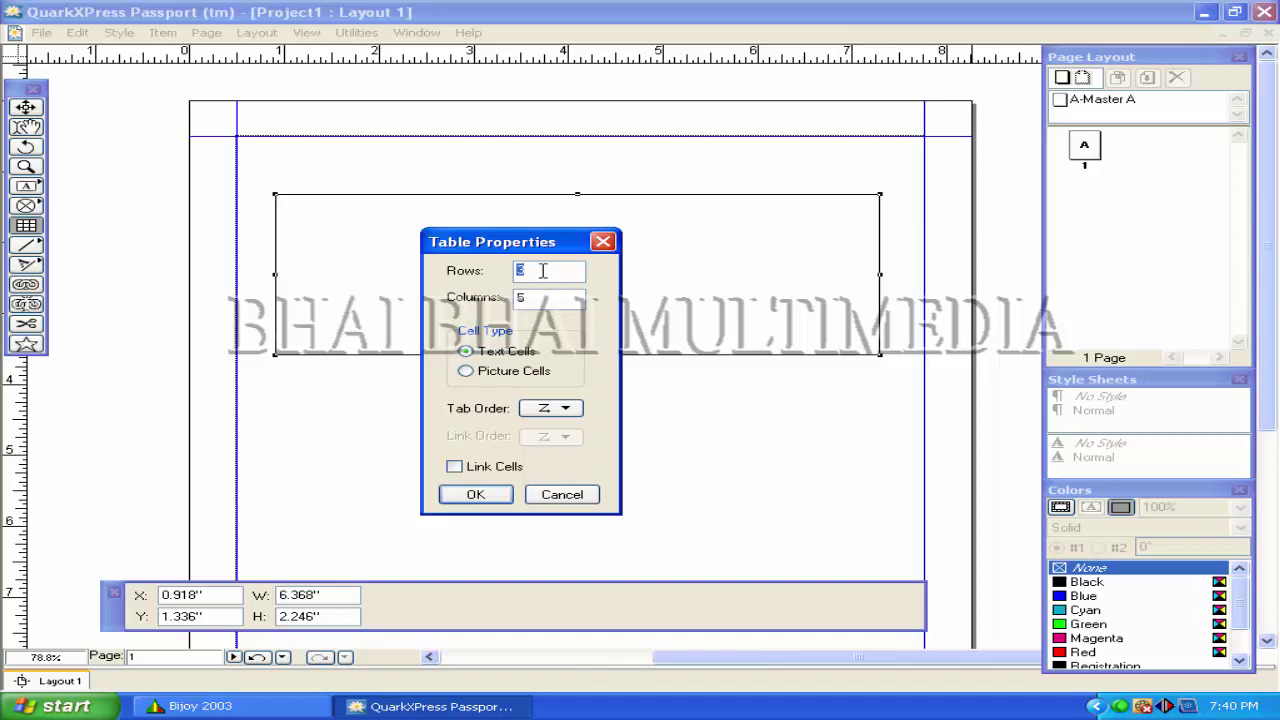
type("5")
key("Tab")
type("6")
left_click(560, 410)
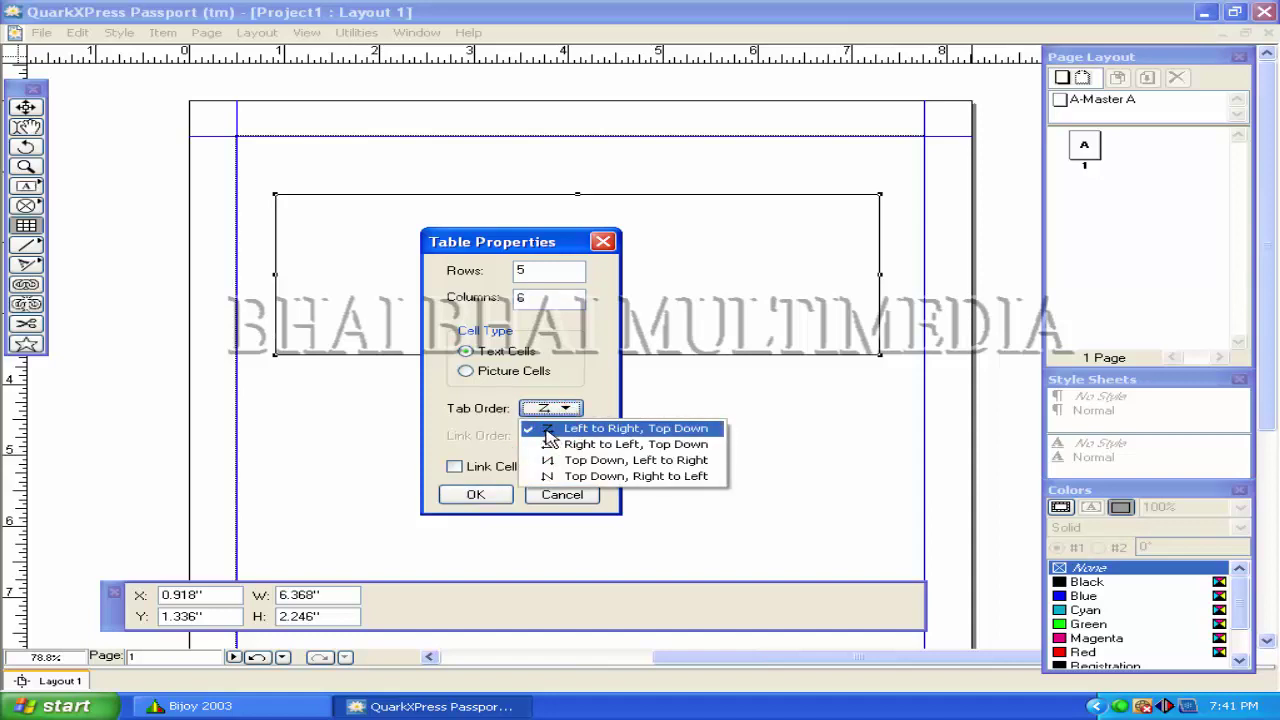
left_click(548, 432)
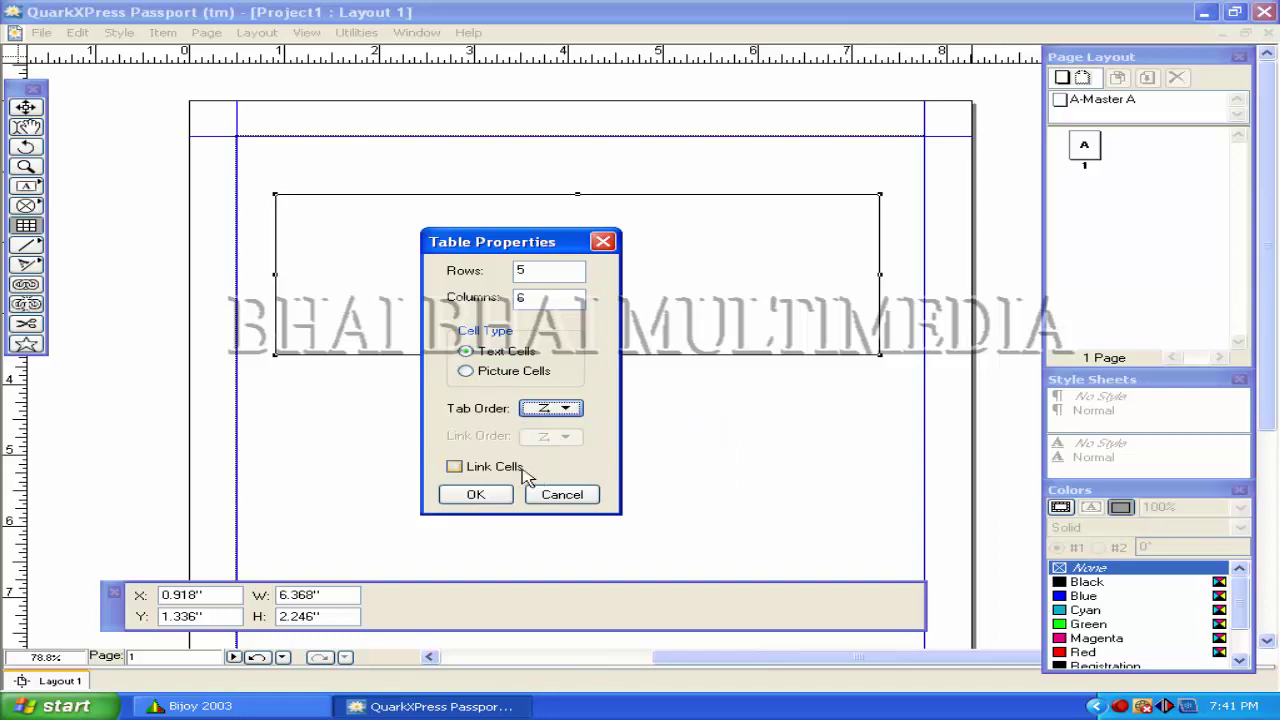
left_click(455, 468)
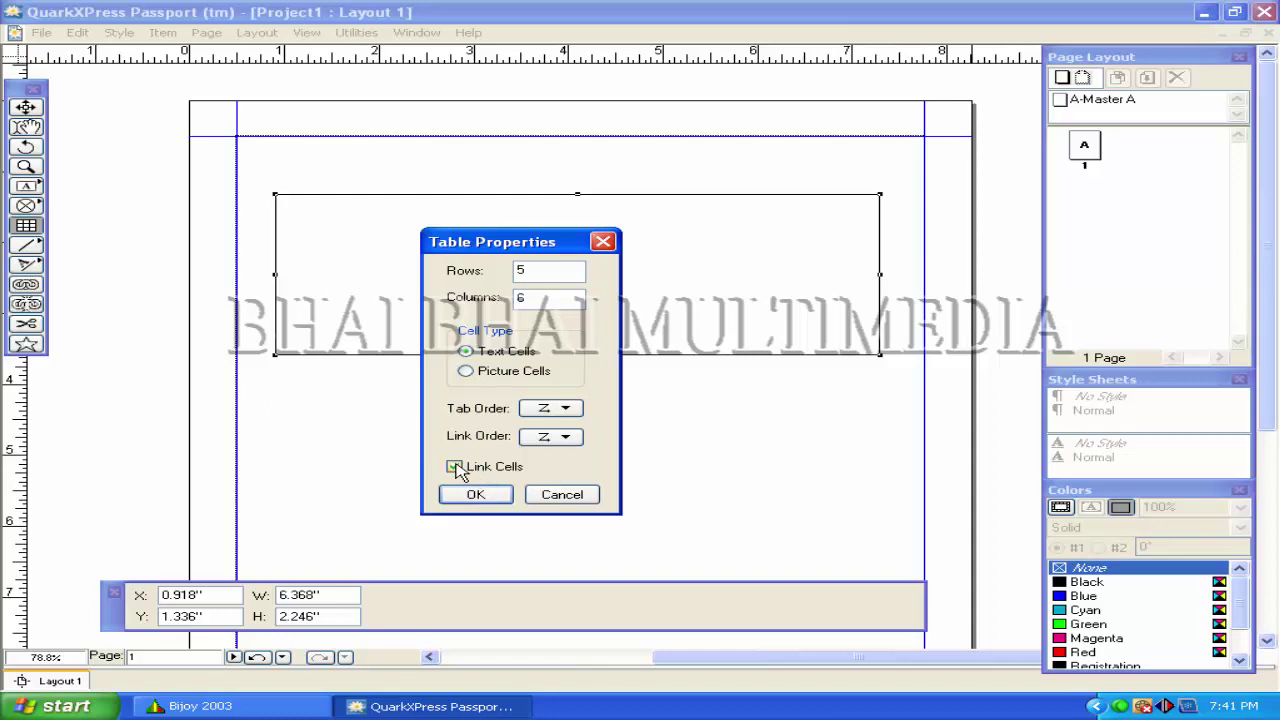
left_click(455, 468)
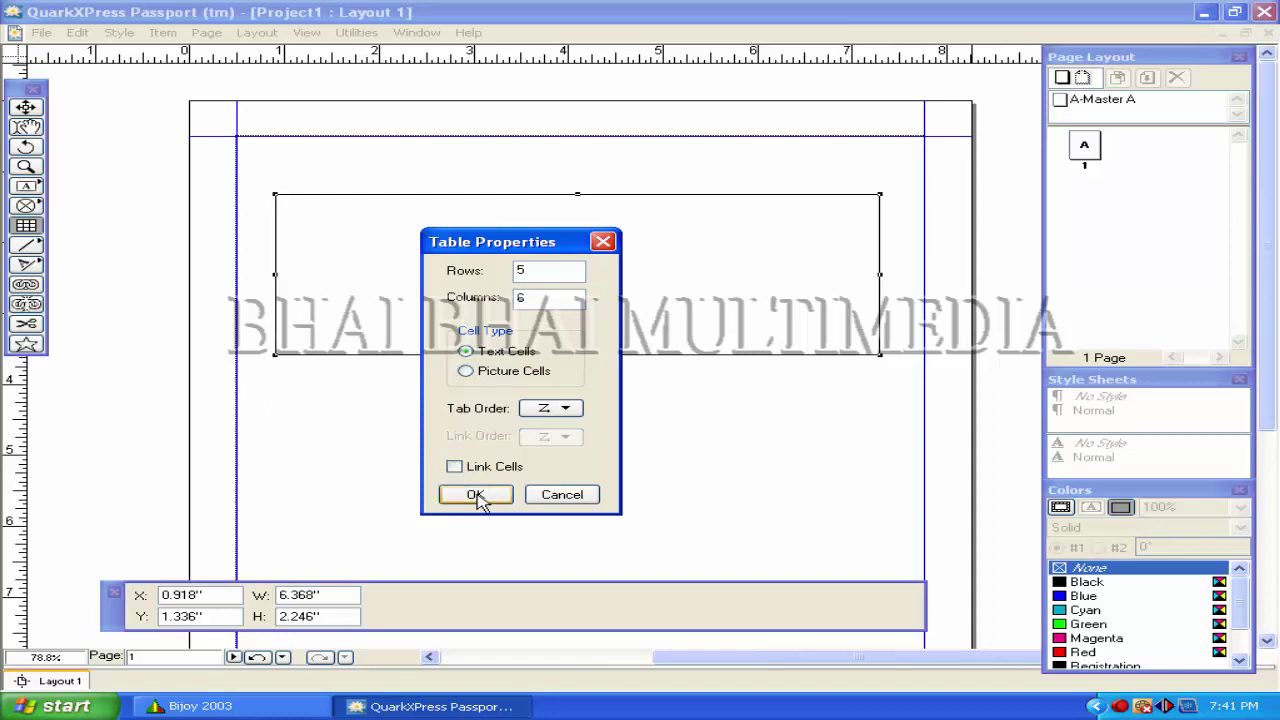
left_click(477, 494)
Move the table to about X 0.8", Y 1.02" and activate individual cells in it for text entry.
left_click_drag(534, 225, 524, 197)
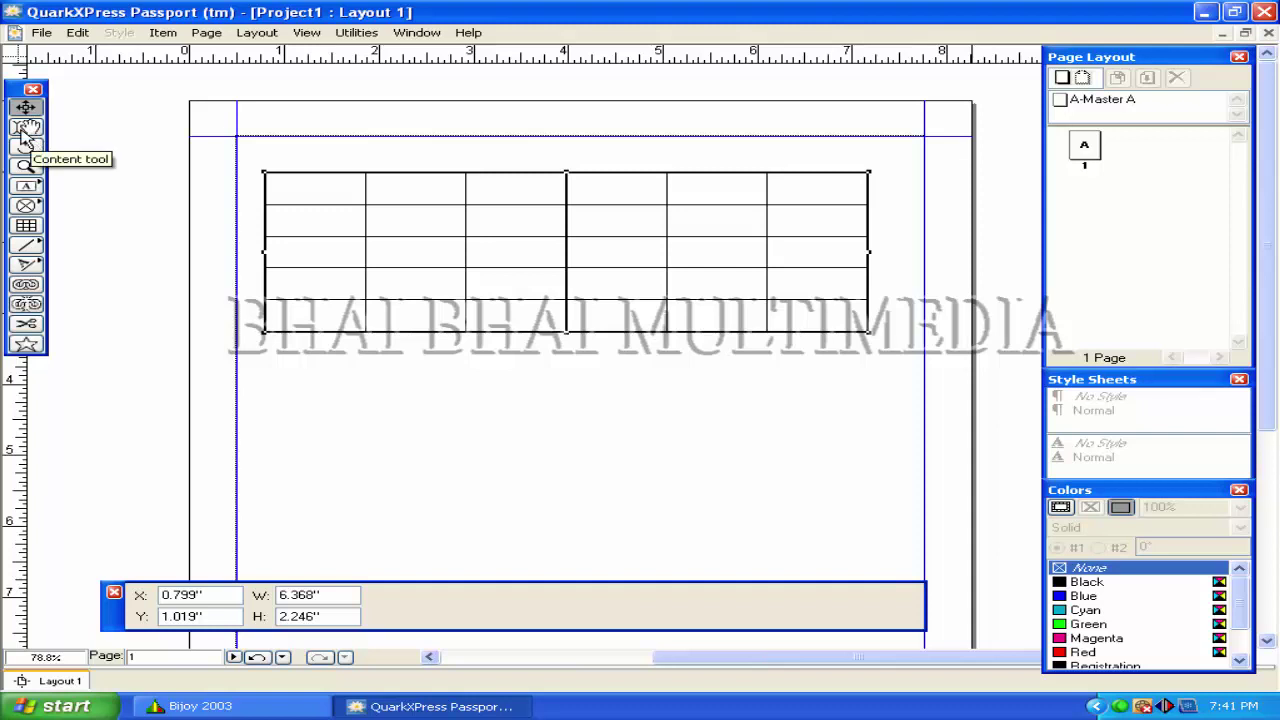
left_click(25, 135)
left_click(309, 189)
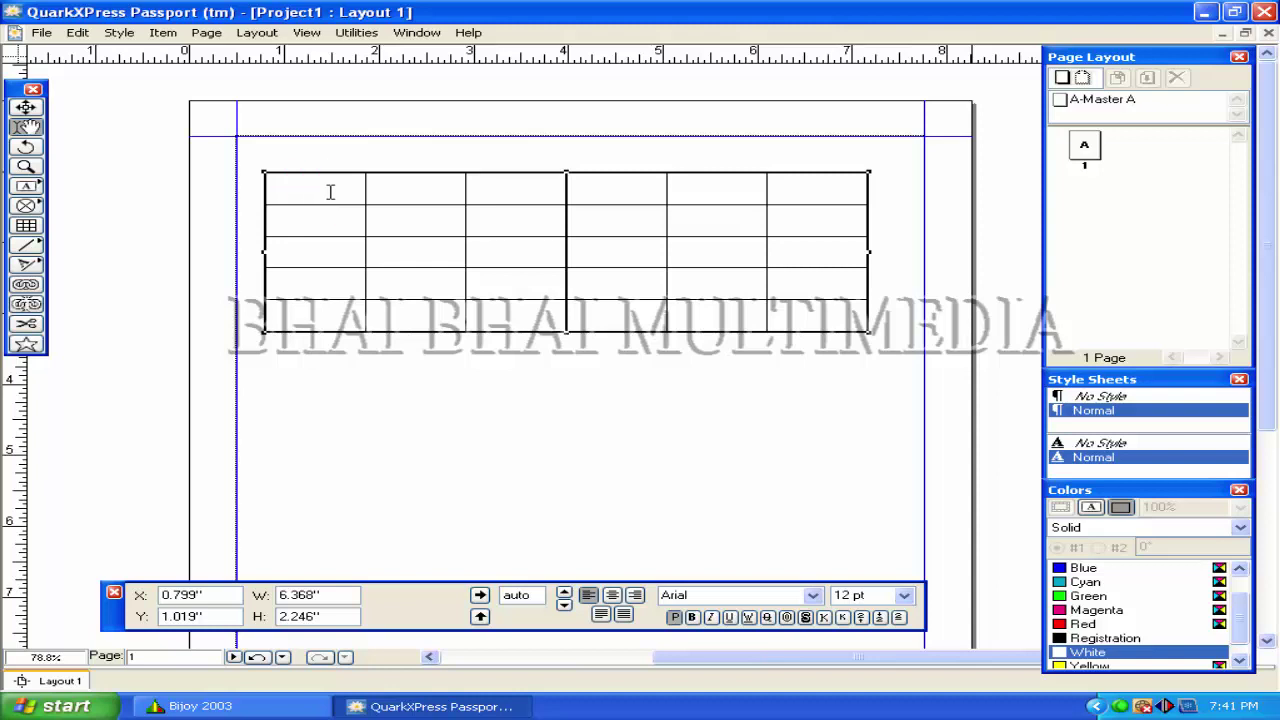
left_click(528, 194)
left_click(619, 223)
left_click(400, 194)
left_click(326, 190)
Insert one row below the table's third row with Keep Attributes enabled.
left_click(324, 249)
right_click(312, 246)
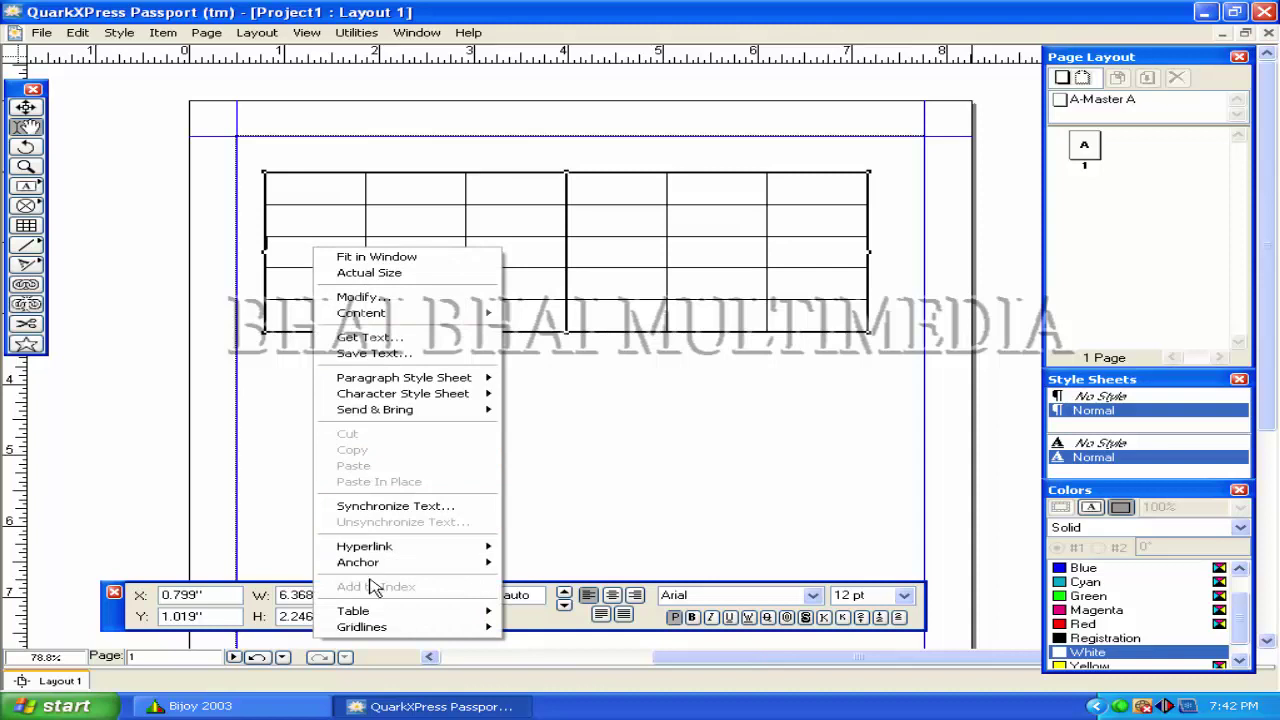
mouse_move(442, 612)
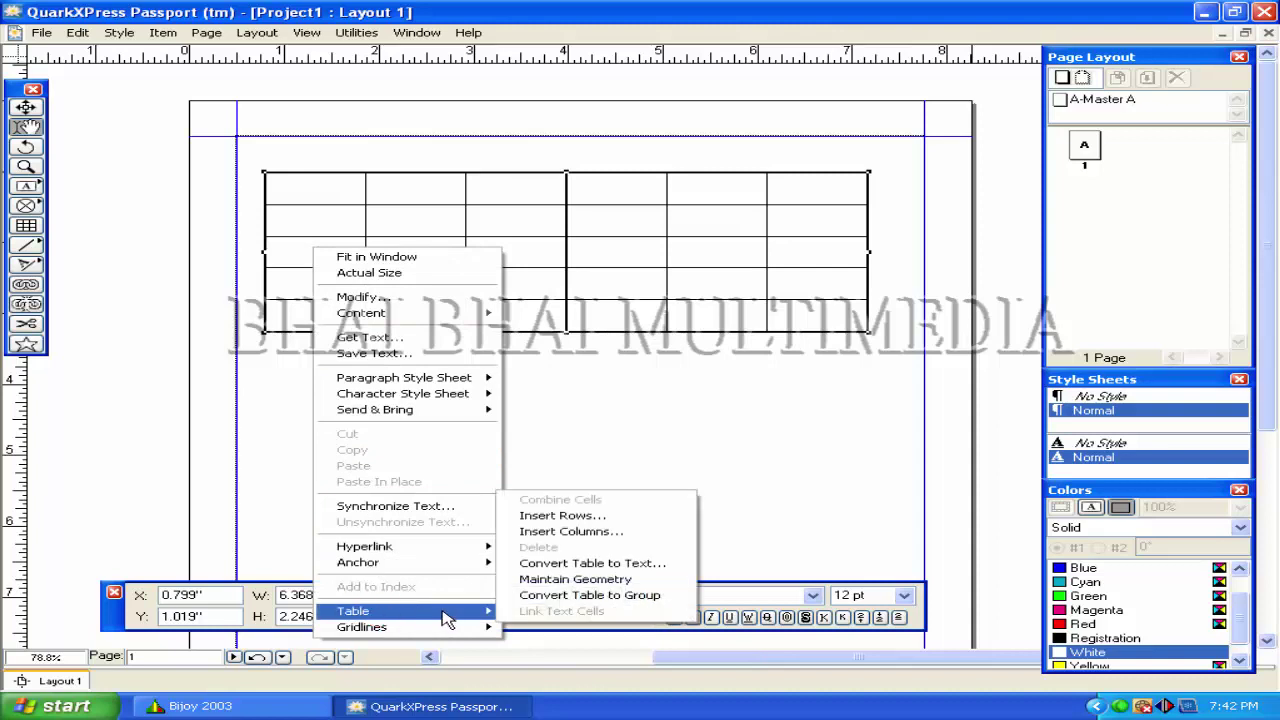
left_click(540, 515)
left_click_drag(637, 280, 550, 359)
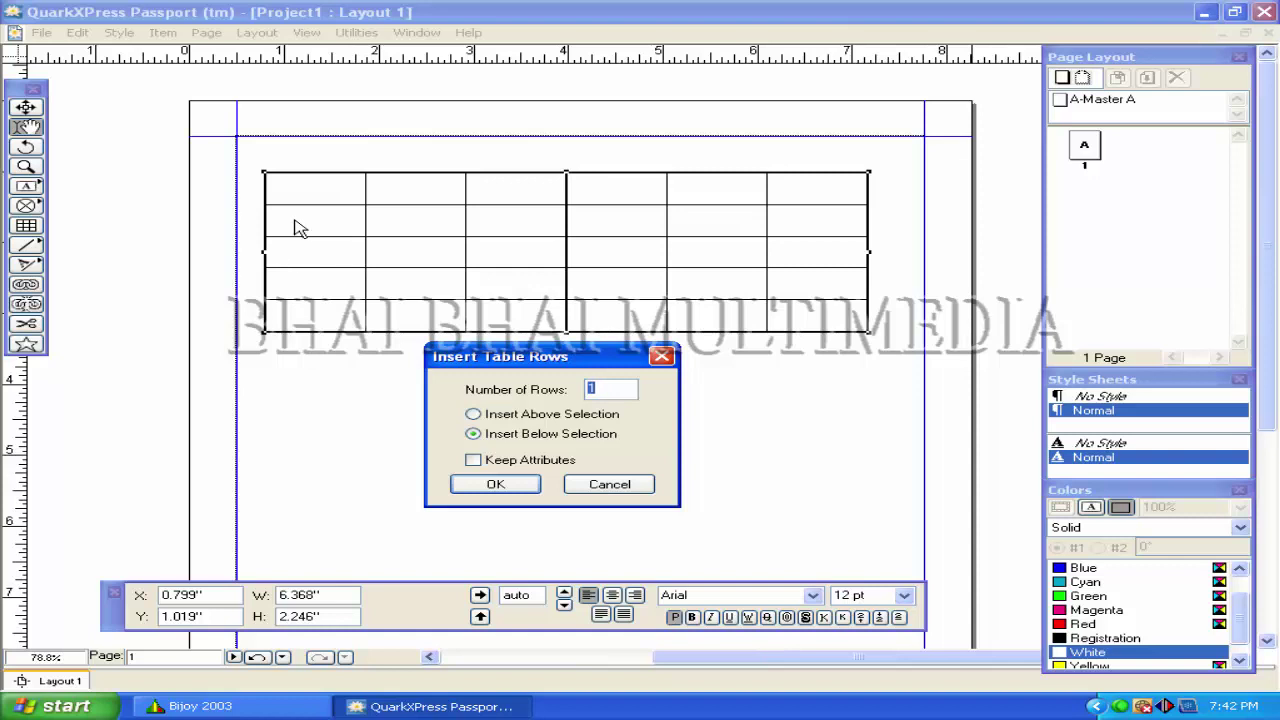
left_click(478, 432)
left_click(472, 459)
left_click(494, 484)
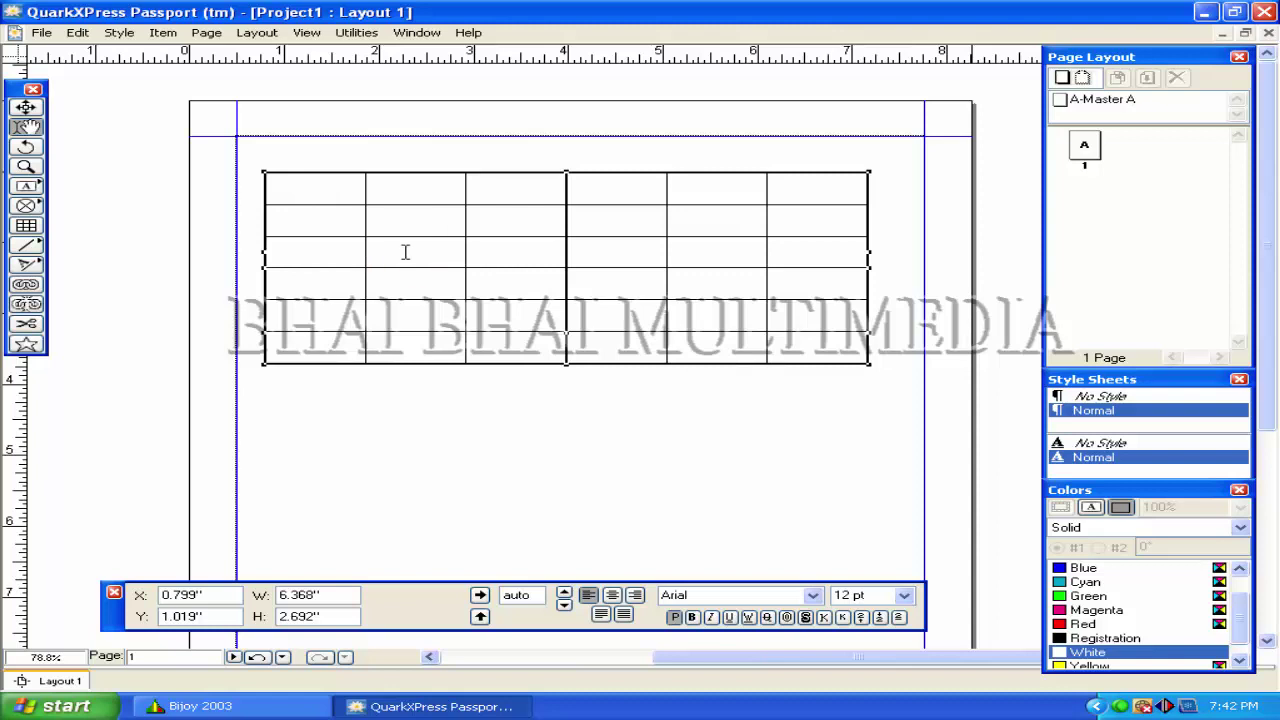
Insert one column to the right of the table's third column, and undo the insertion.
left_click(488, 251)
right_click(488, 251)
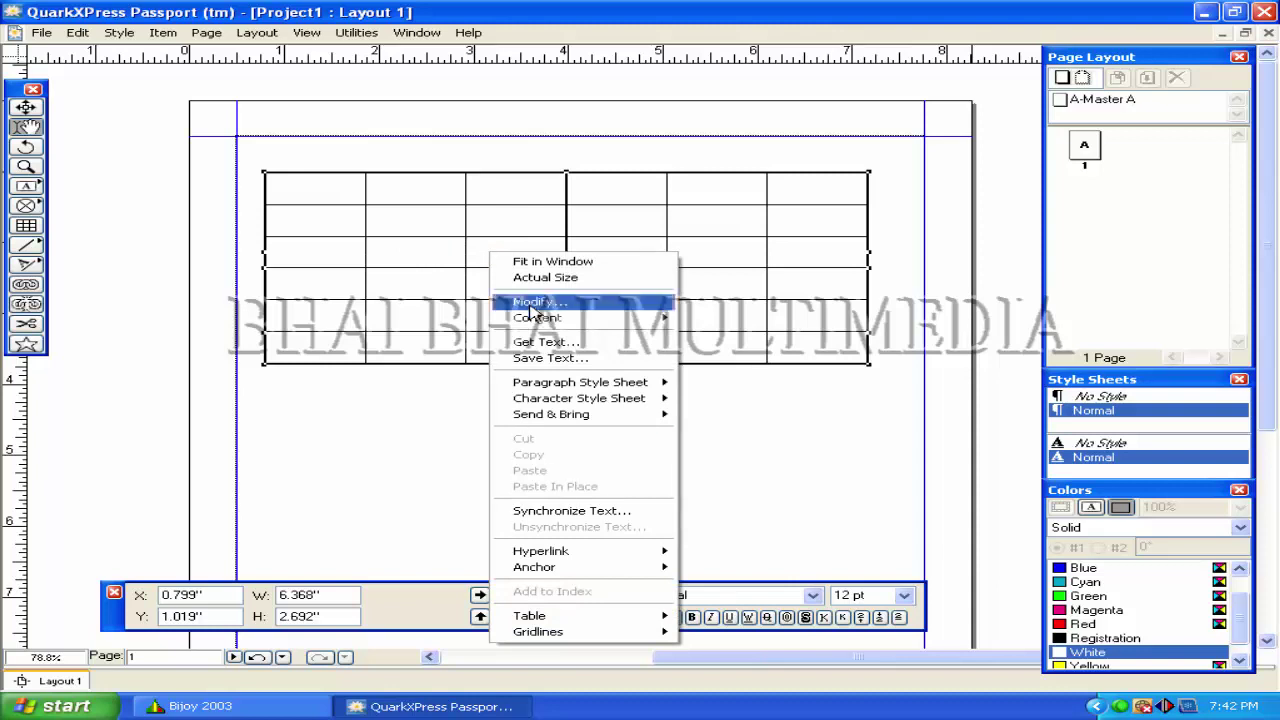
left_click(541, 616)
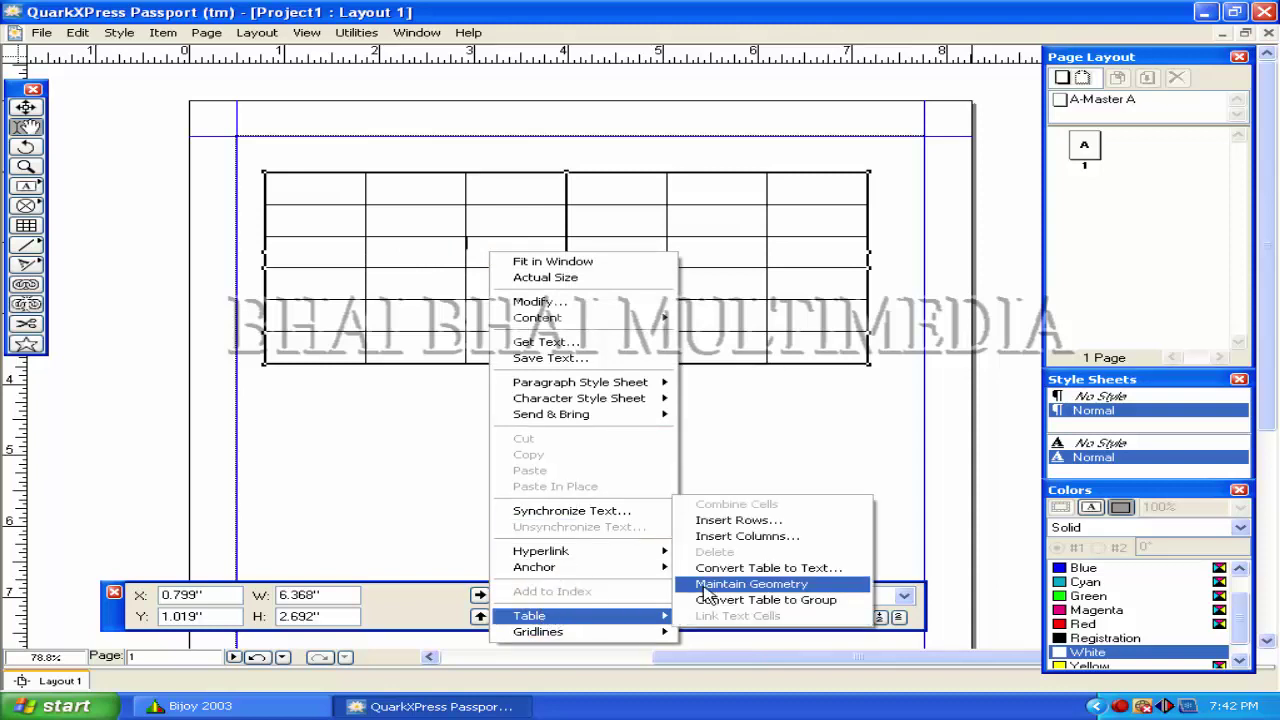
left_click(736, 537)
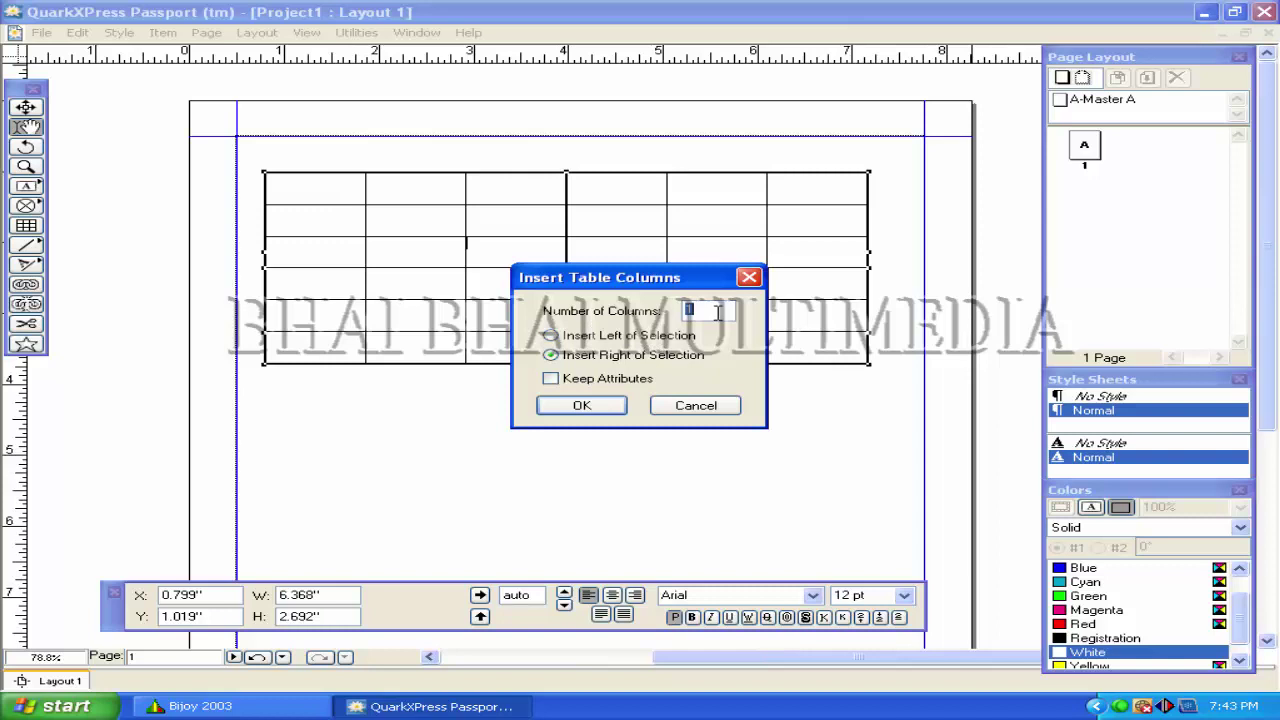
left_click(588, 408)
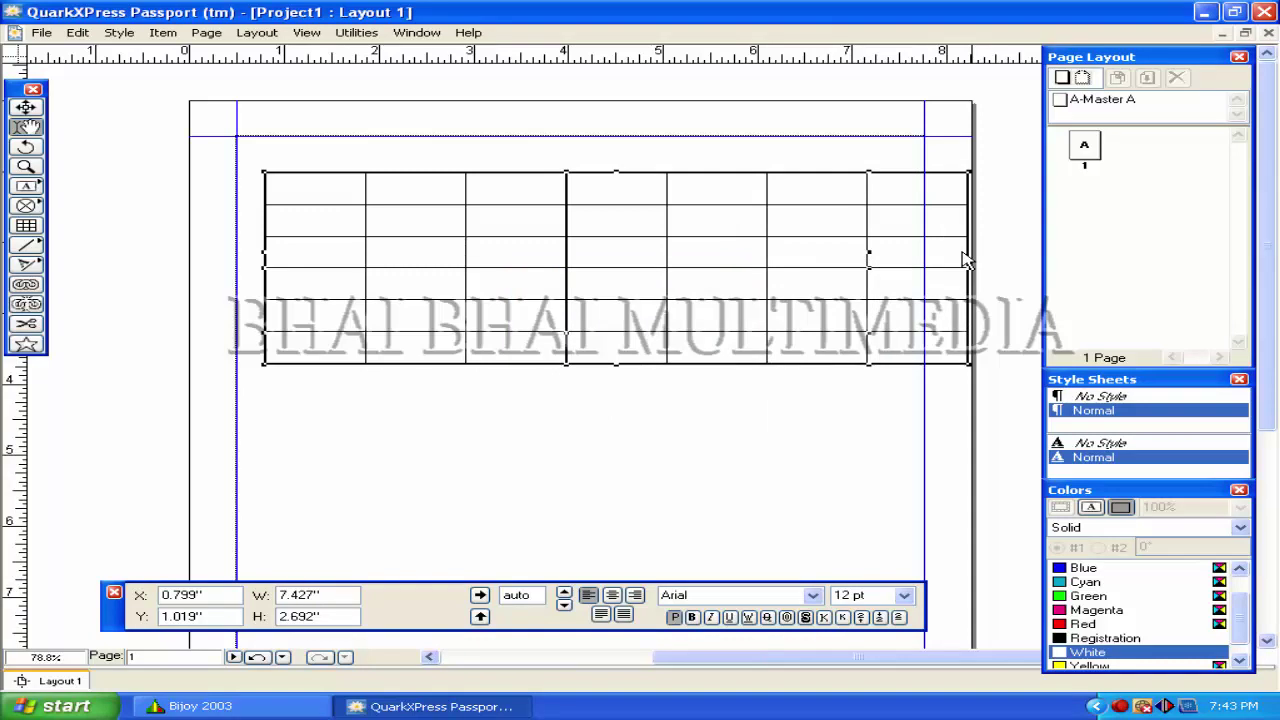
key("ctrl+z")
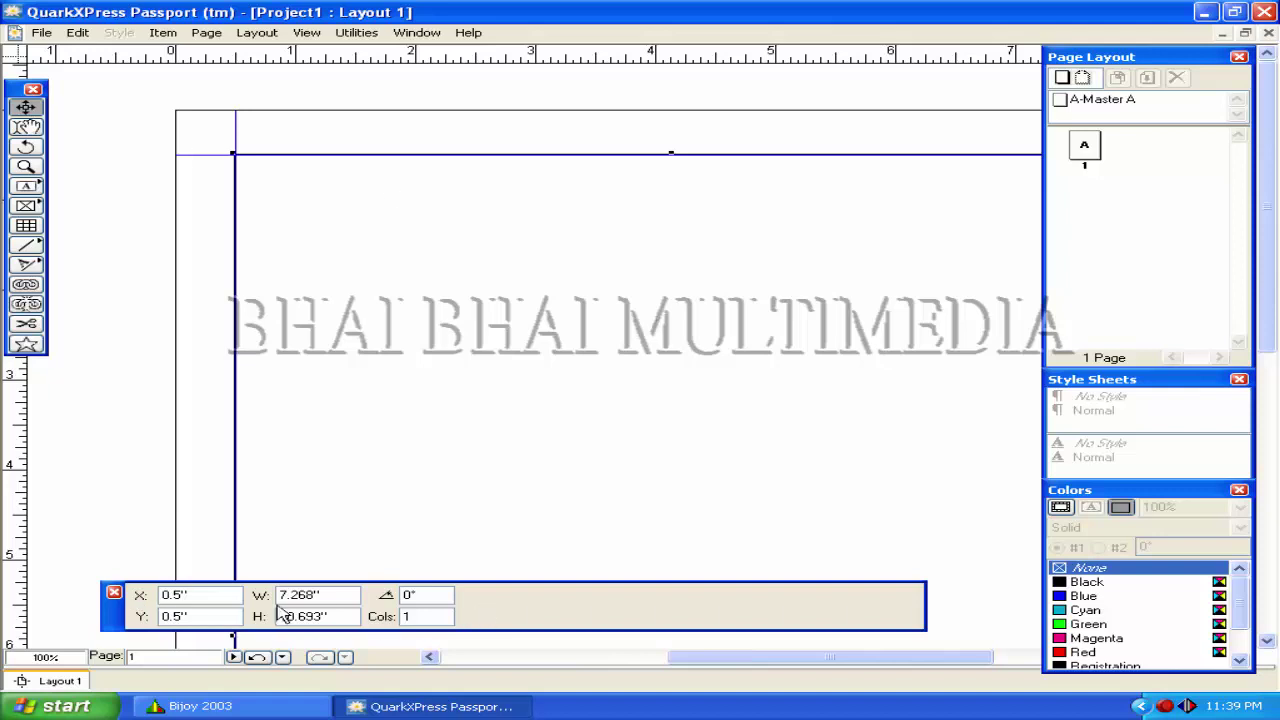
Hide the Measurements palette and show it again.
left_click(418, 33)
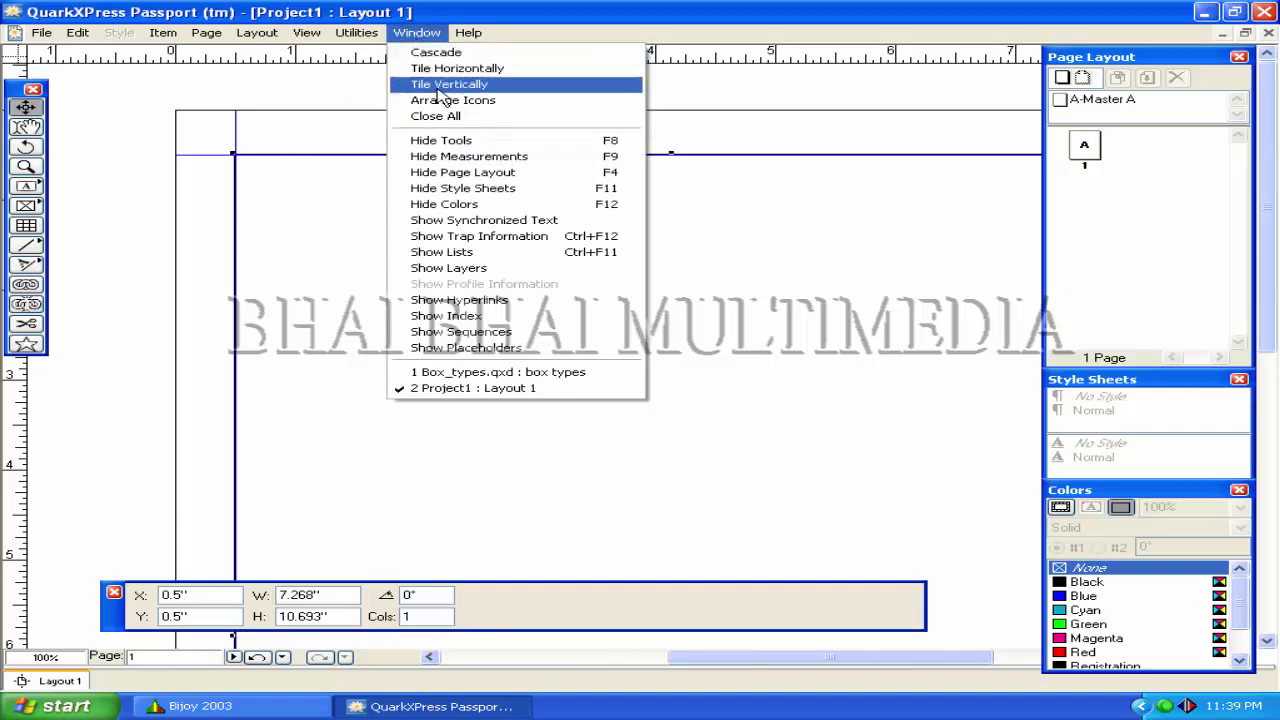
left_click(475, 160)
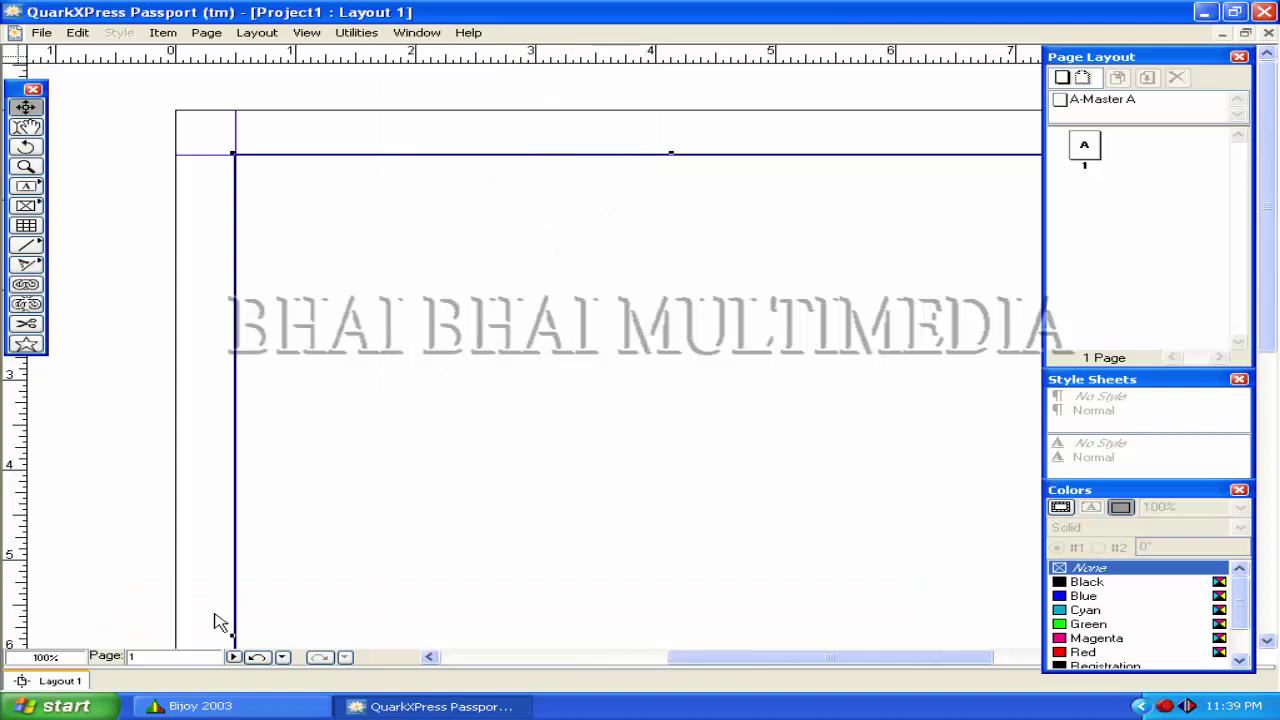
left_click(412, 33)
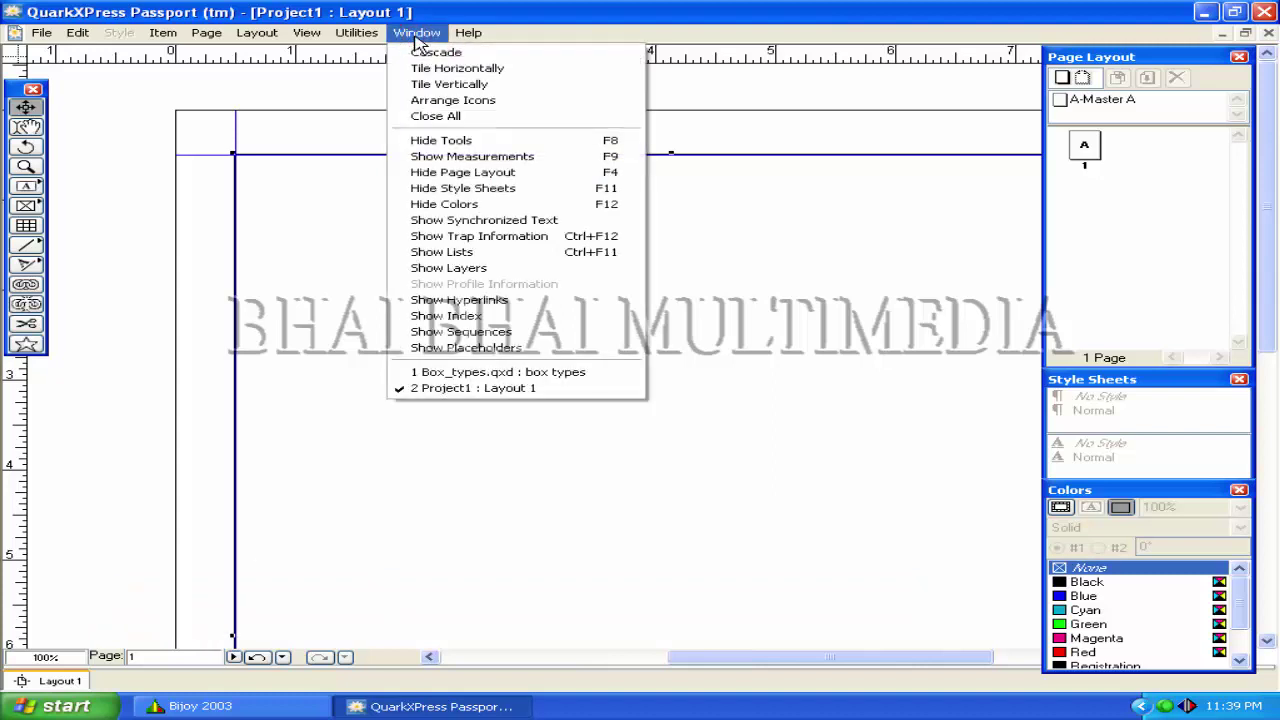
left_click(441, 160)
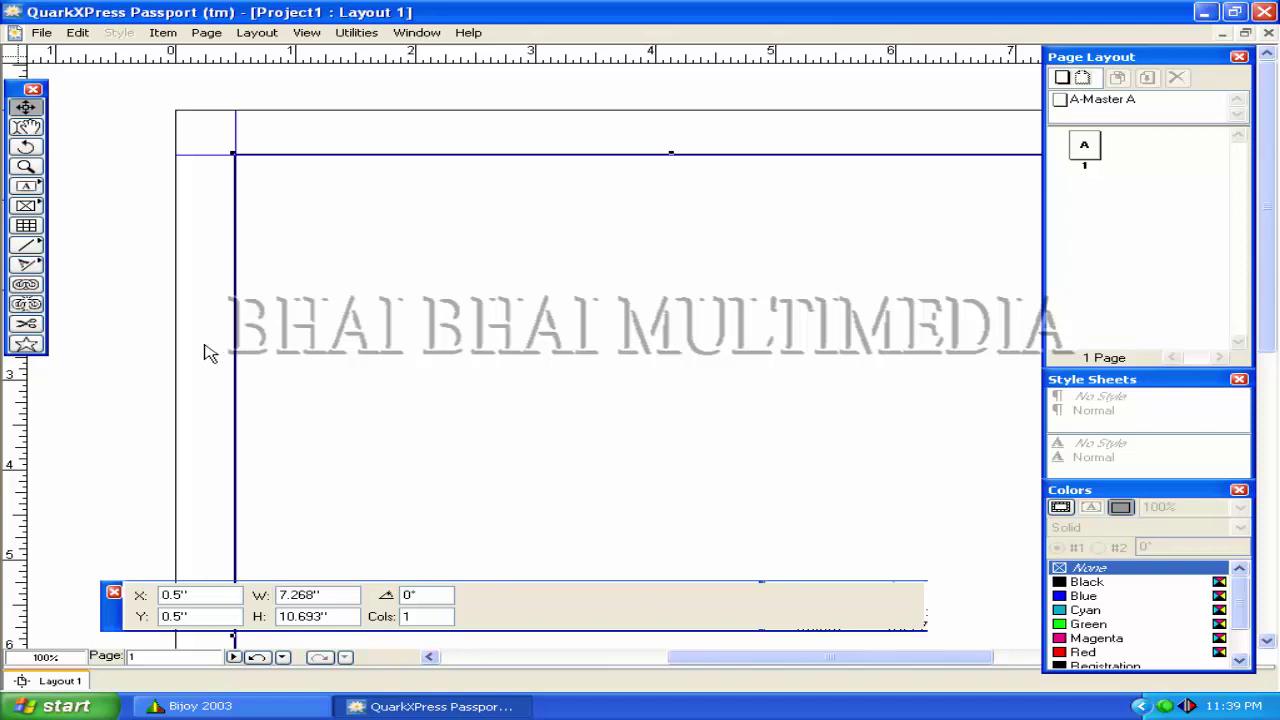
Draw a text box about 2.02" wide and 1.19" high and move it to about X 1.08", Y 0.94".
left_click(26, 186)
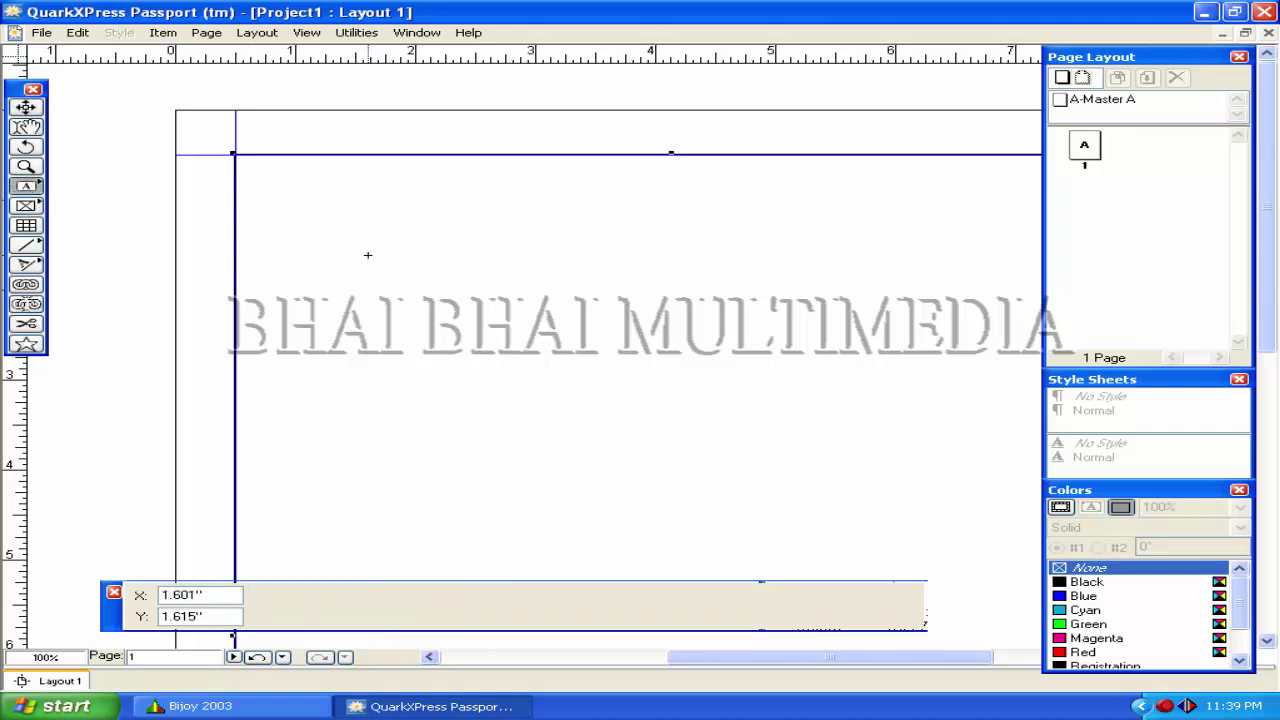
left_click_drag(304, 235, 549, 344)
left_click_drag(357, 272, 363, 231)
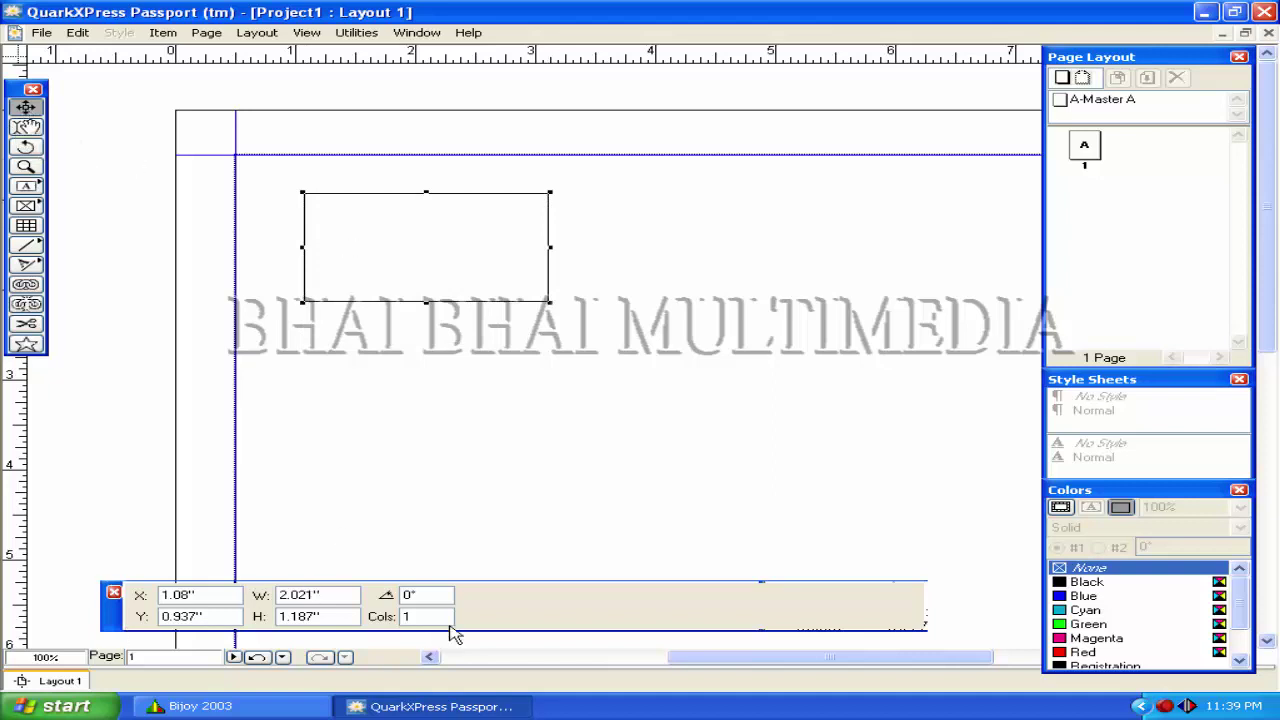
Activate the box for text editing to view its text attributes in the Measurements palette, and return to the Item tool.
left_click(27, 127)
left_click(330, 228)
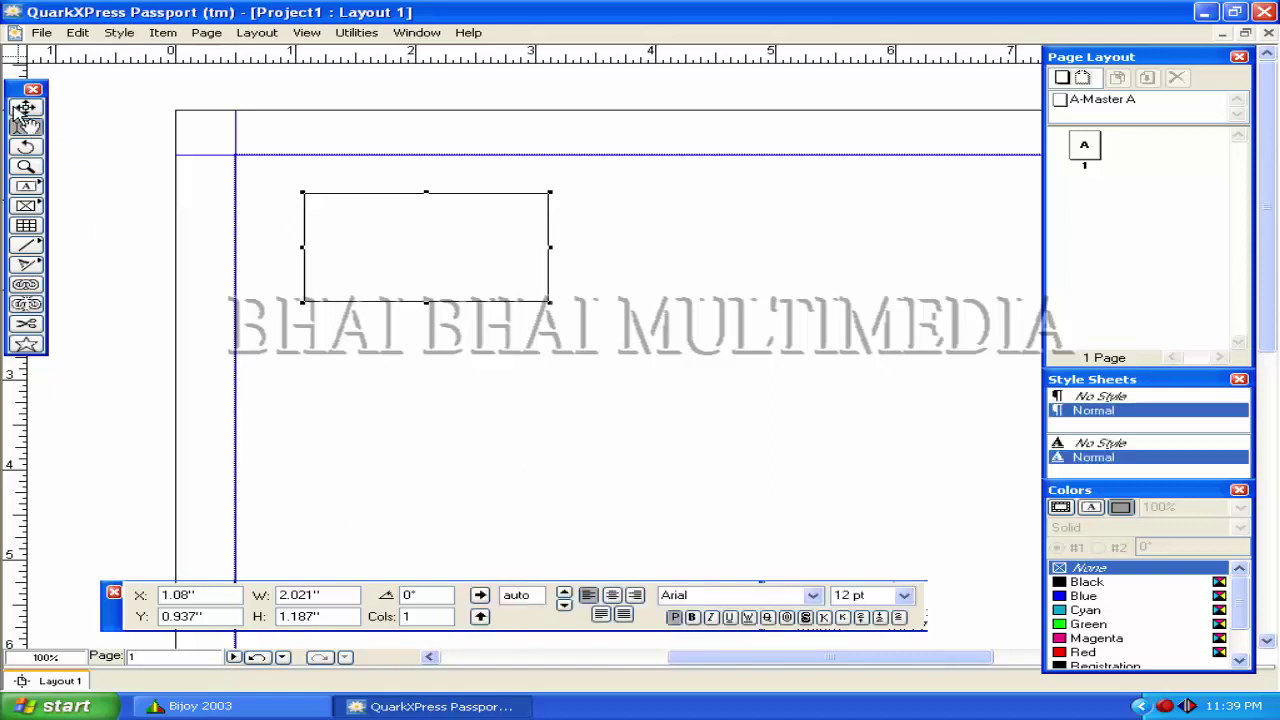
left_click(25, 107)
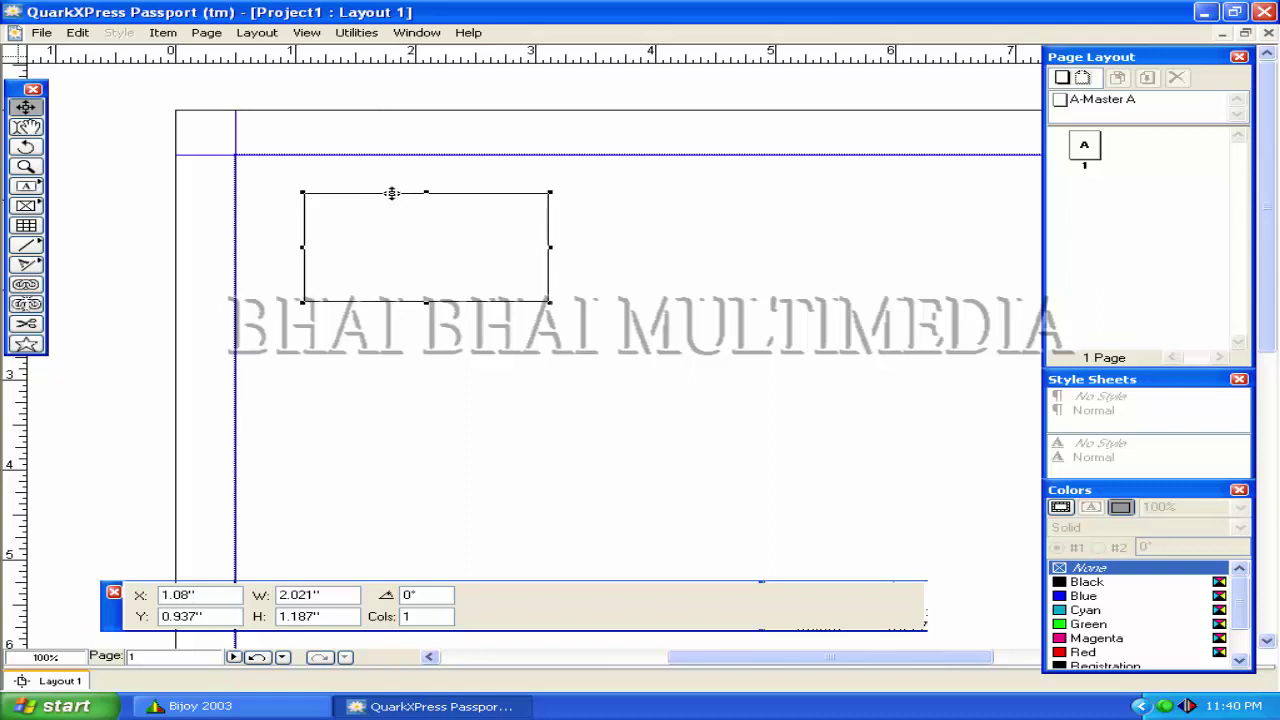
Position the text box at X 1" and Y 1".
double_click(199, 595)
type("1")
key("Return")
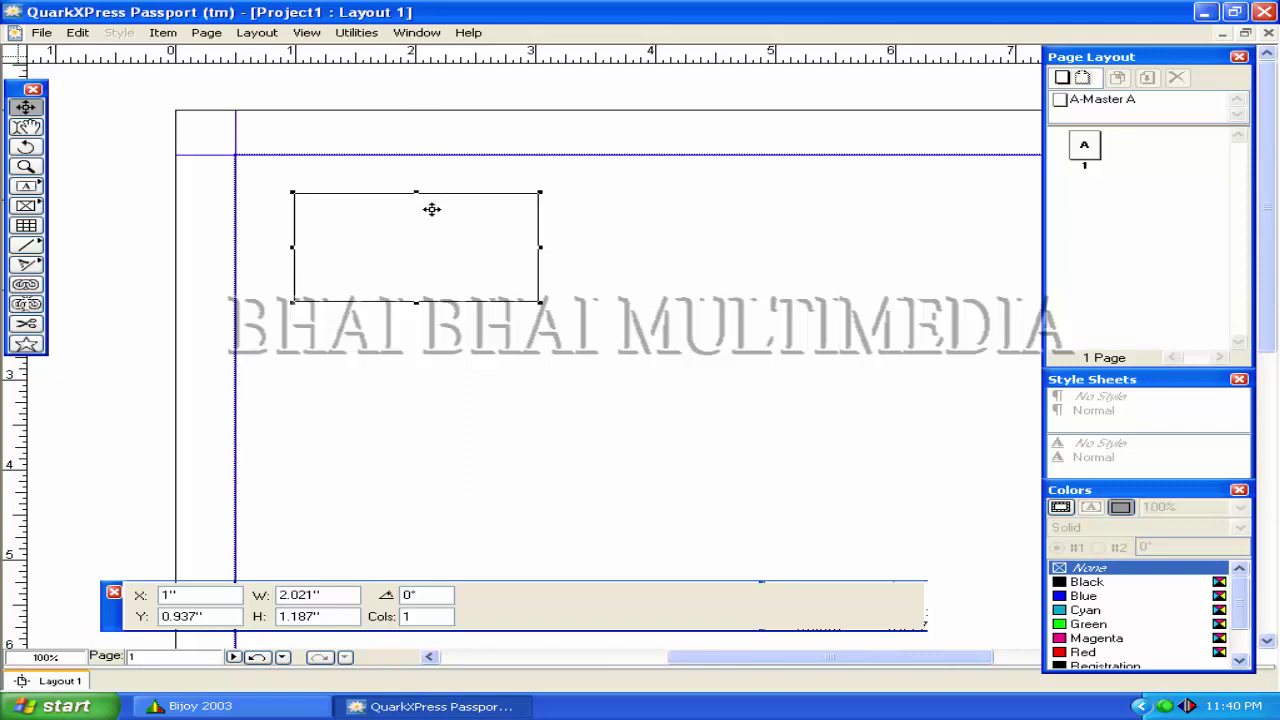
left_click_drag(207, 615, 128, 616)
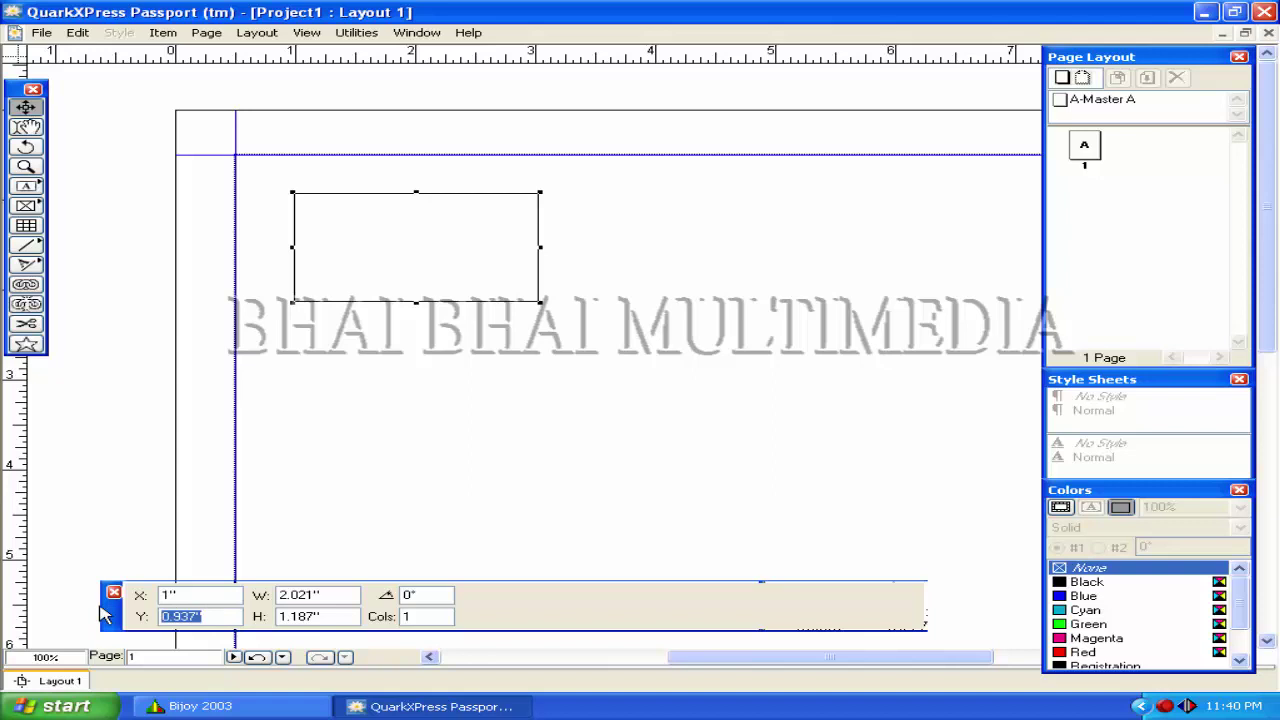
type("1")
key("Return")
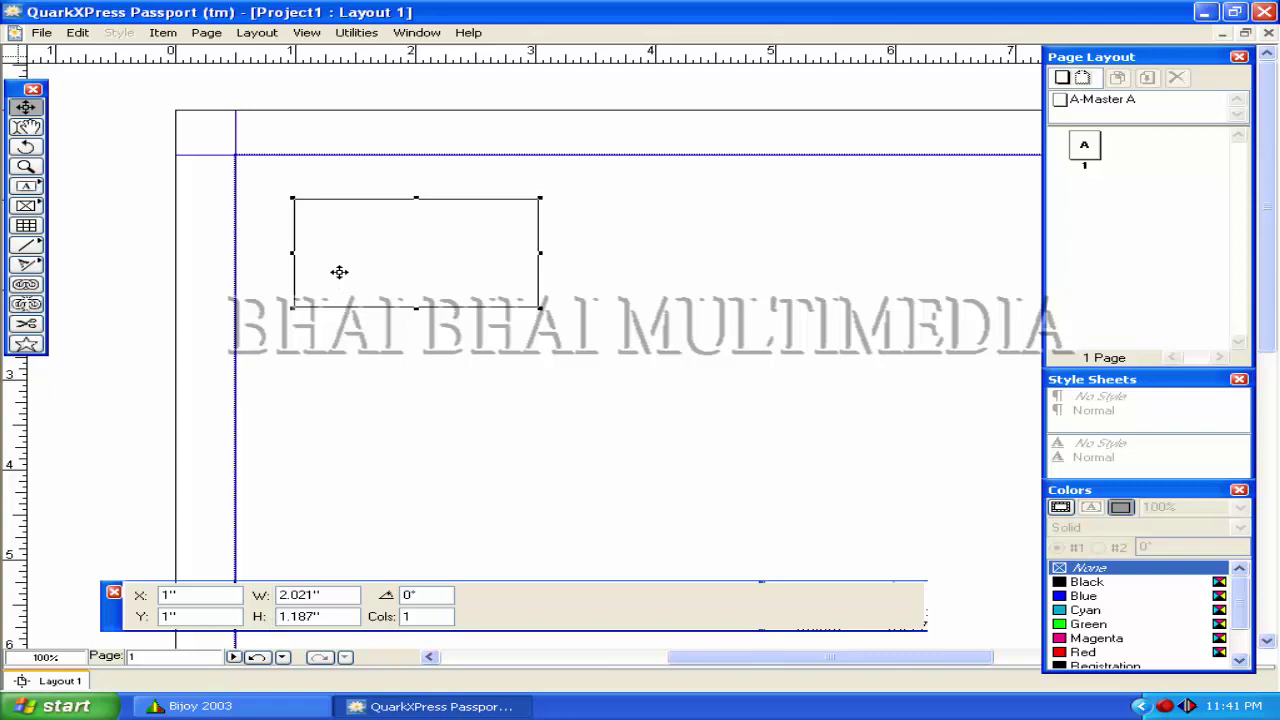
Resize the text box to a width of 4" and a height of 2".
left_click_drag(330, 594, 198, 590)
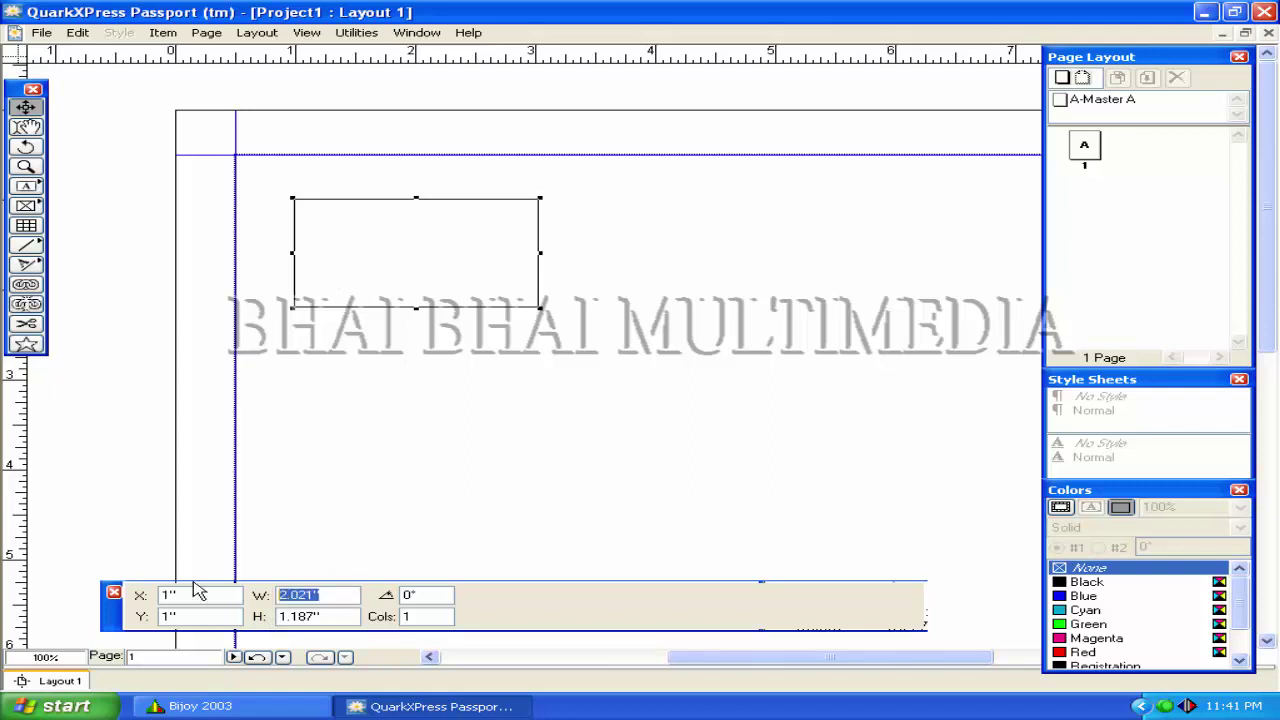
type("4")
key("Return")
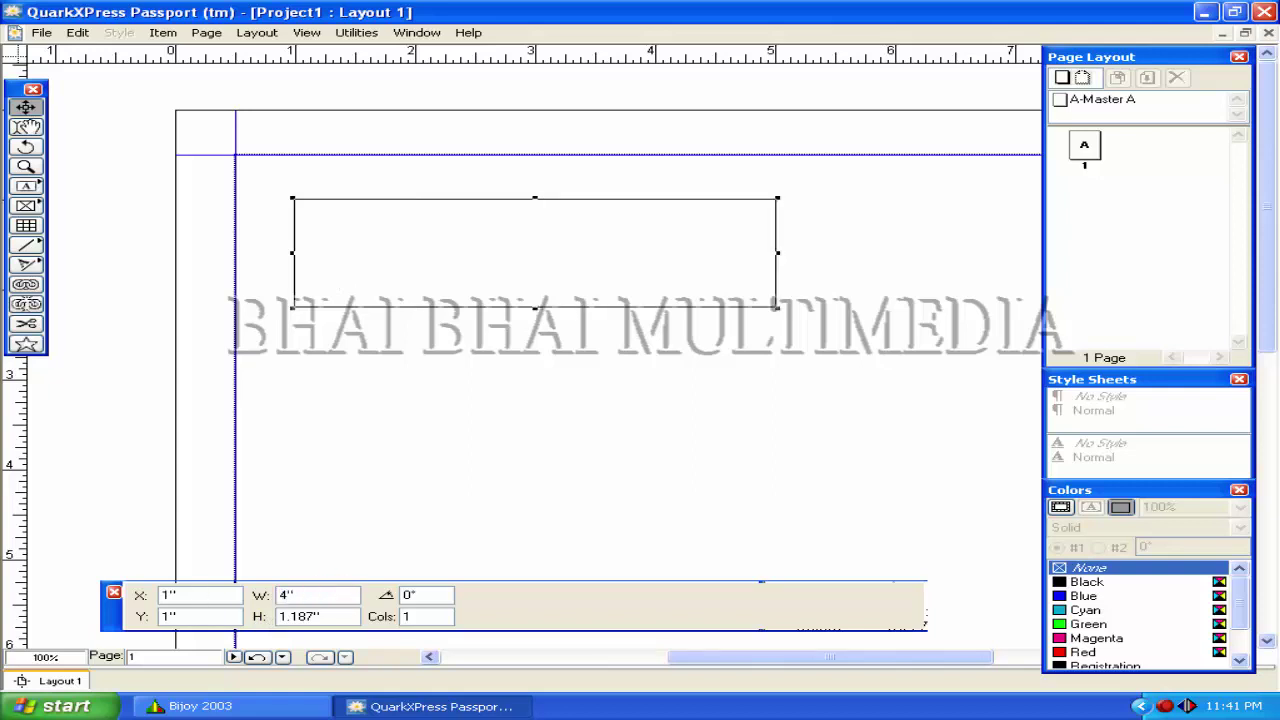
left_click_drag(334, 617, 188, 616)
type("2")
key("Return")
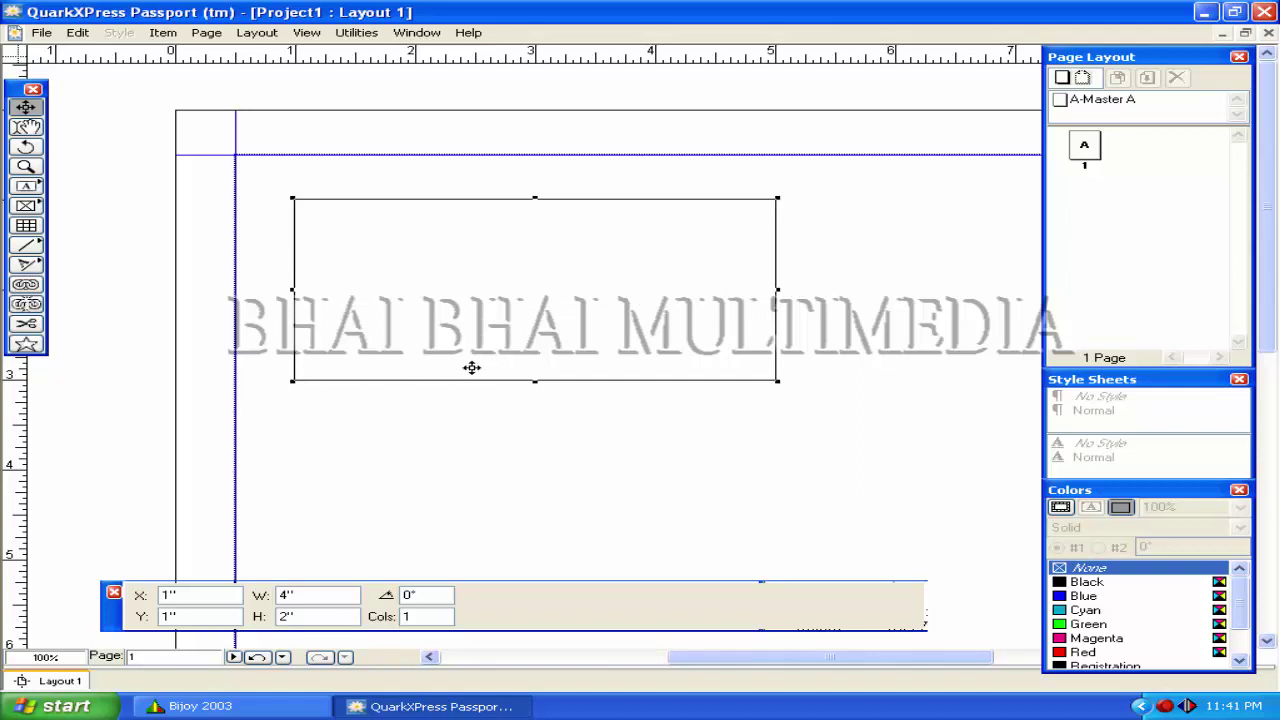
Rotate the text box to 45° and set its angle back to 0°.
double_click(407, 595)
type("45")
key("Return")
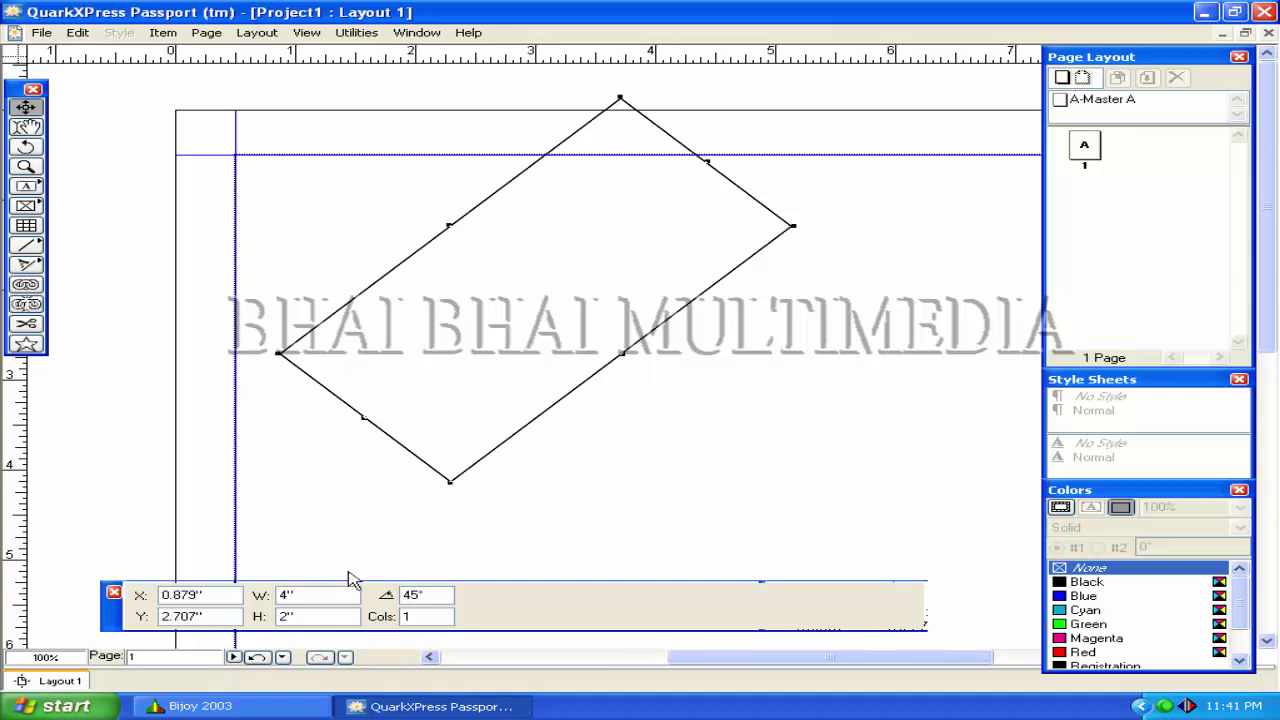
left_click(404, 595)
left_click(411, 593)
type("0")
key("Return")
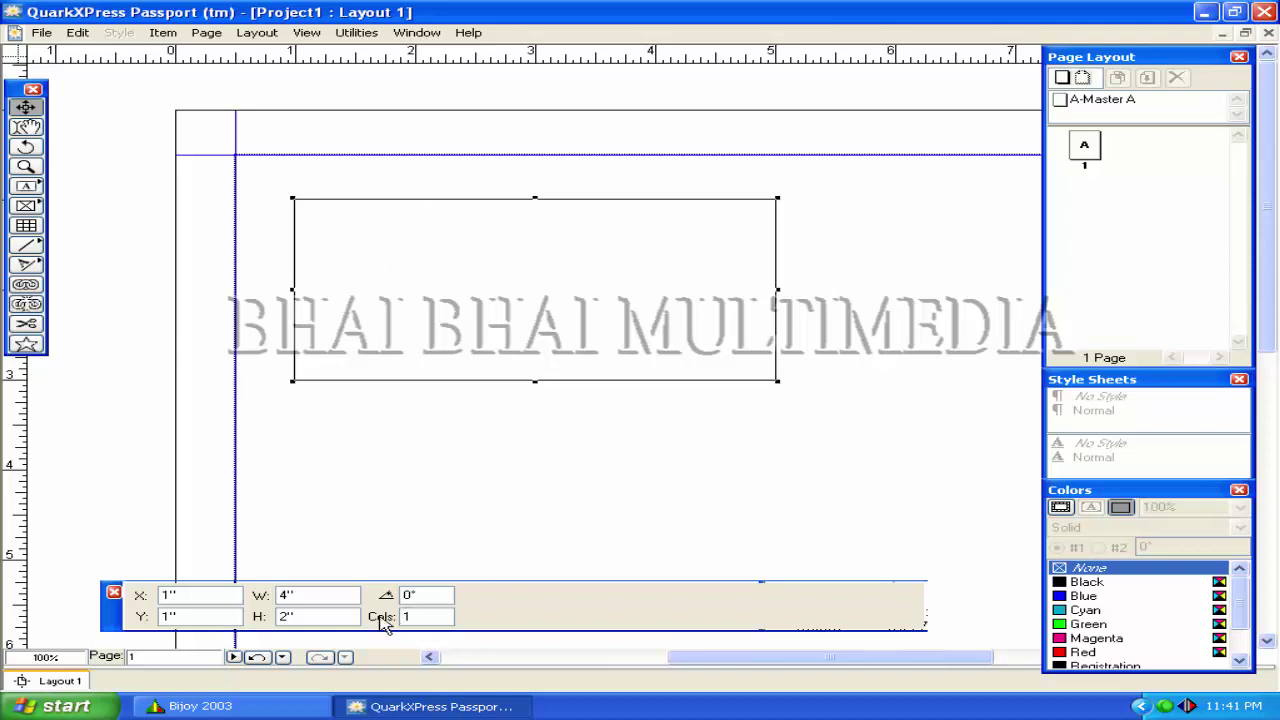
Divide the text box into 3 columns and set it back to 1 column.
double_click(437, 616)
type("3")
key("Return")
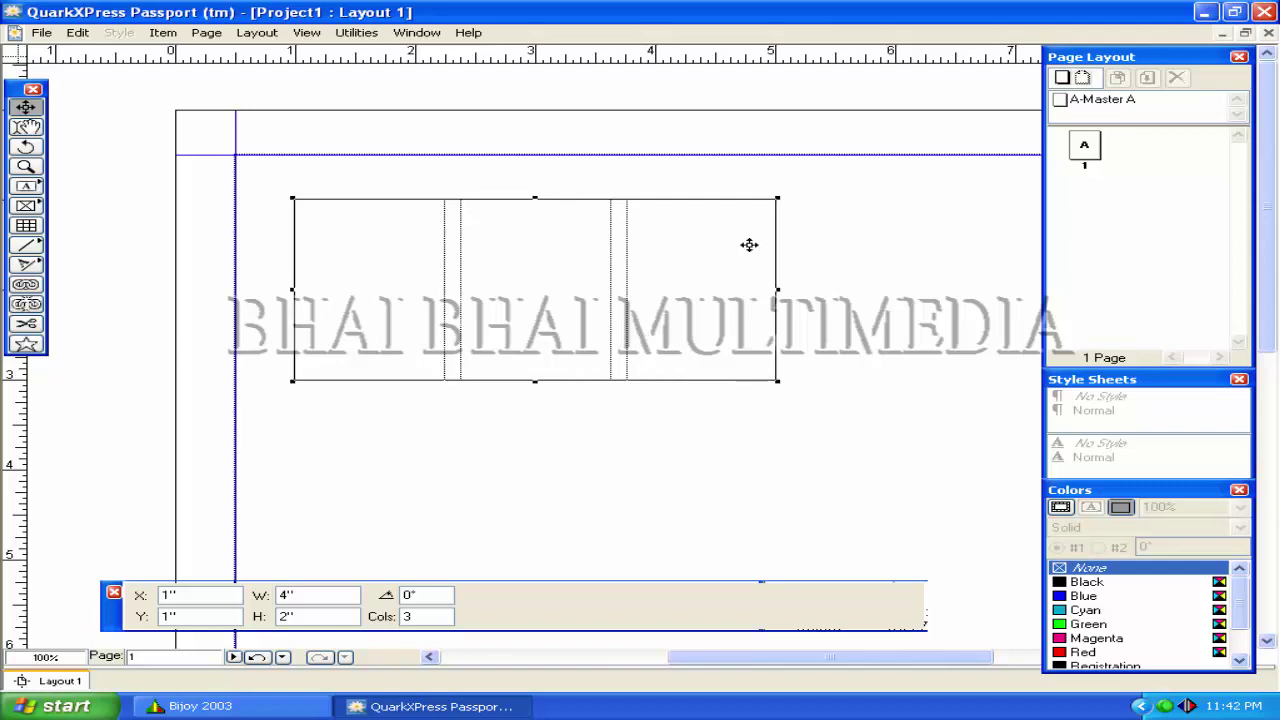
left_click(377, 620)
type("1")
key("Return")
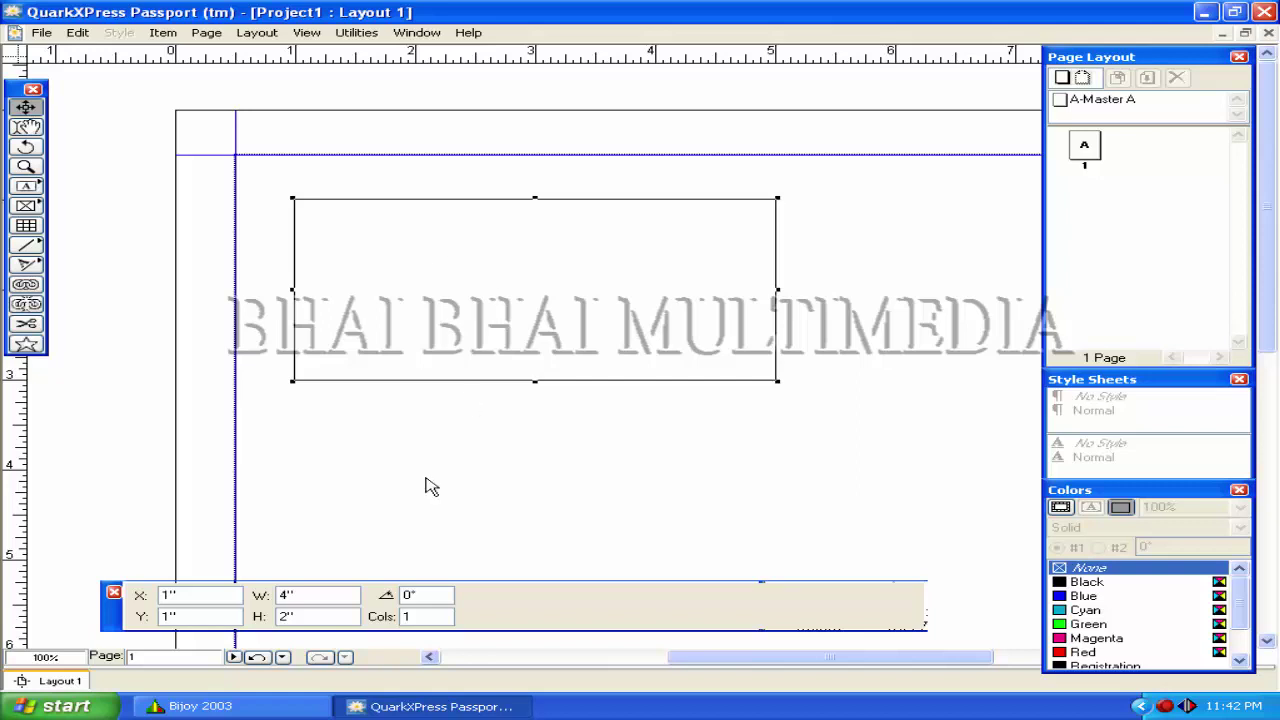
Enter "BHAI BHAI MULTIMEDIA" in the text box and paste a copy of it on a second line.
left_click(461, 285)
left_click(30, 127)
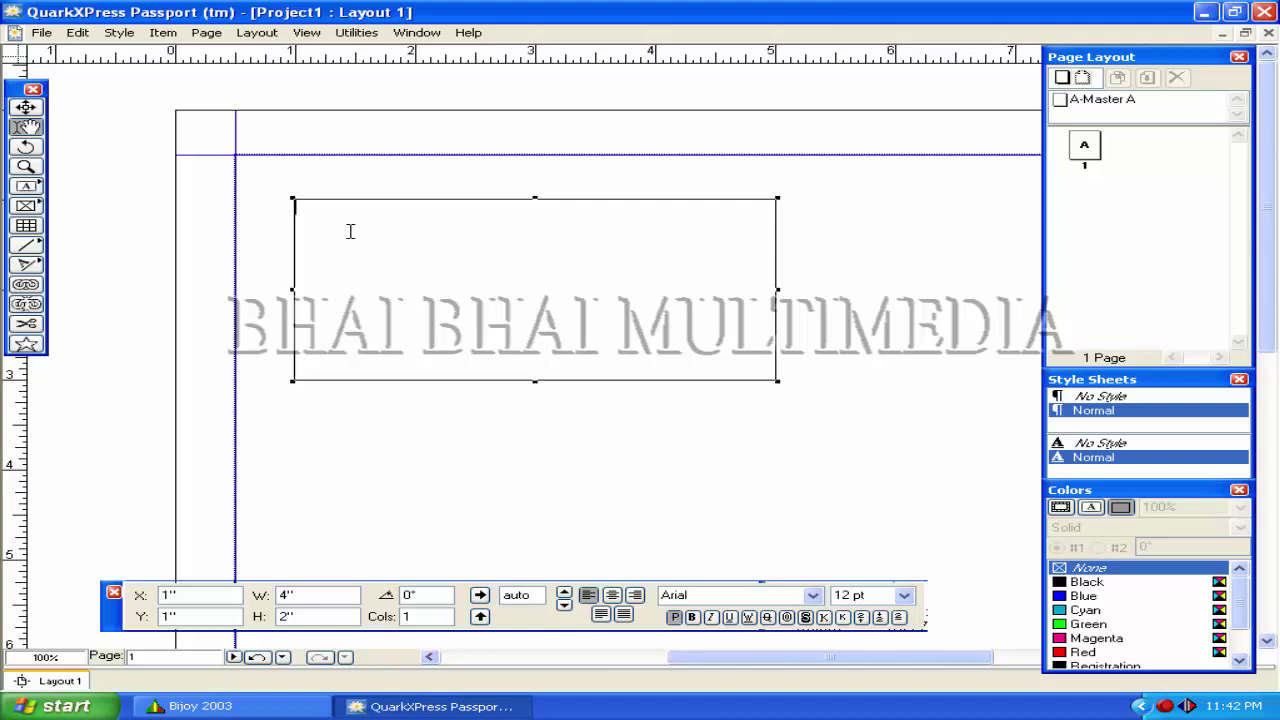
type("BHAI BHAI MULTIMEDIA")
left_click_drag(522, 205, 294, 205)
right_click(380, 207)
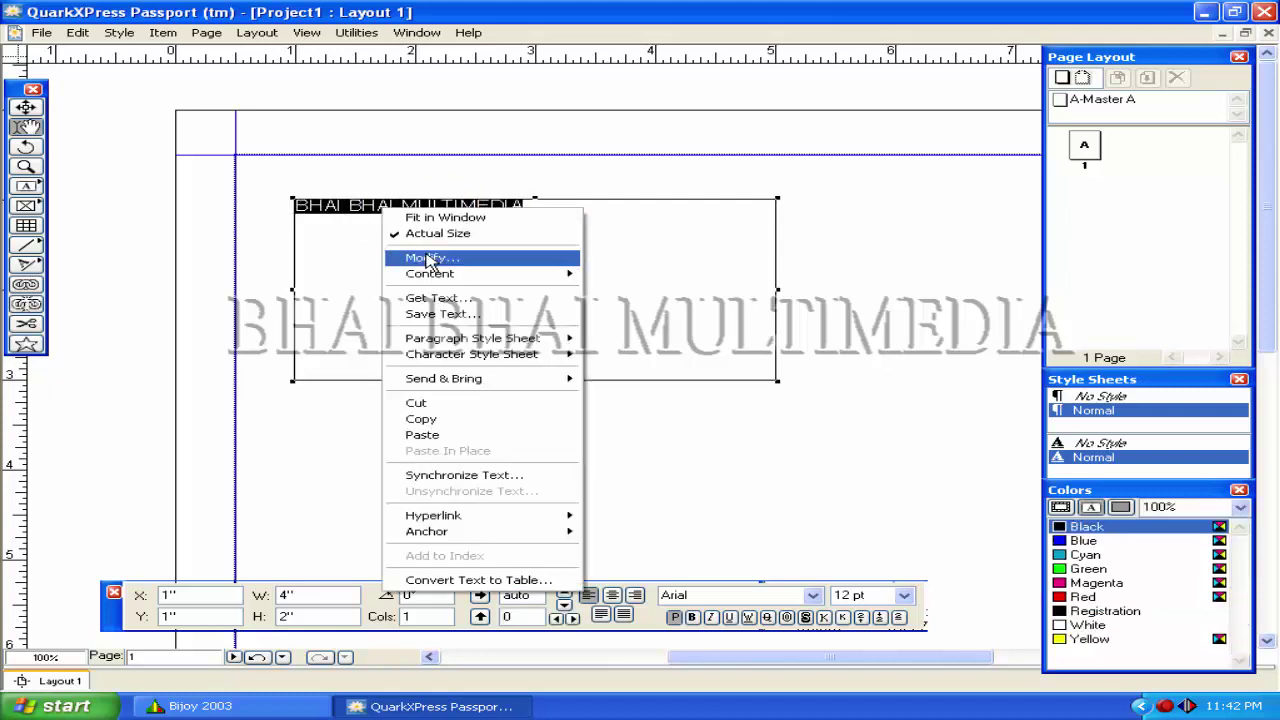
left_click(424, 420)
left_click(536, 205)
key("Return")
key("ctrl+v")
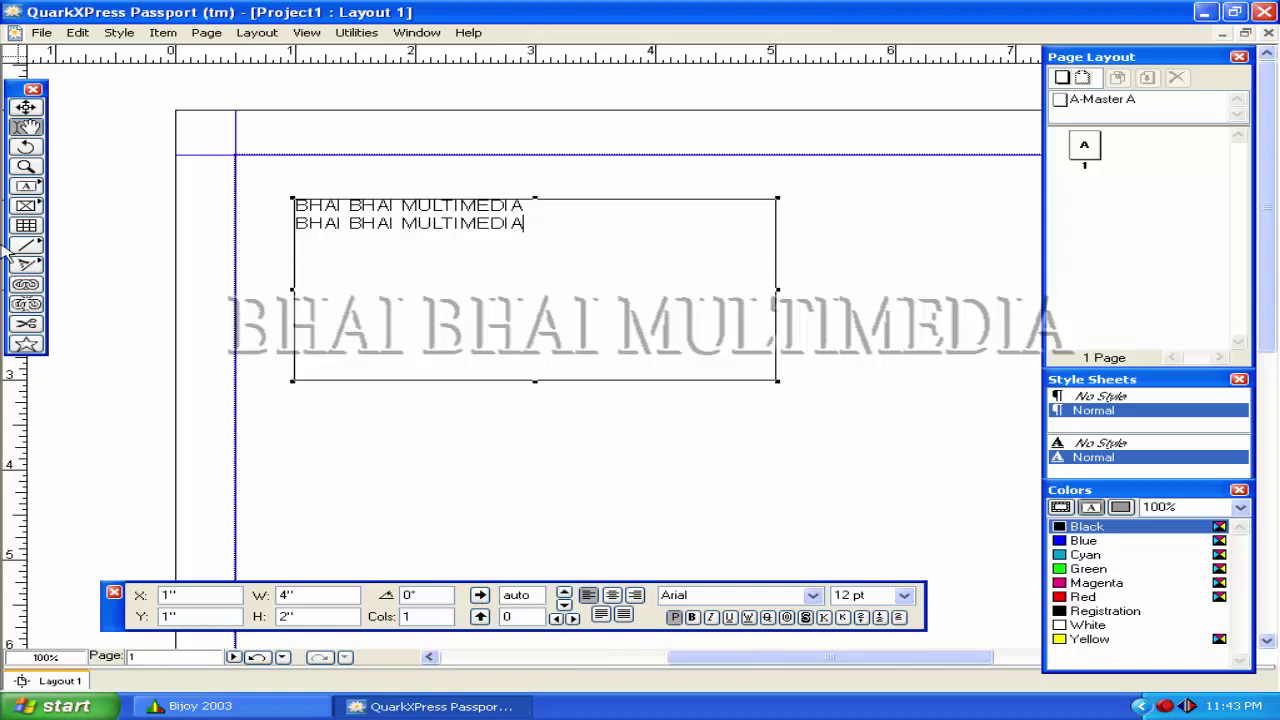
Flip the box's text horizontally and back, and flip it vertically and back.
left_click(481, 597)
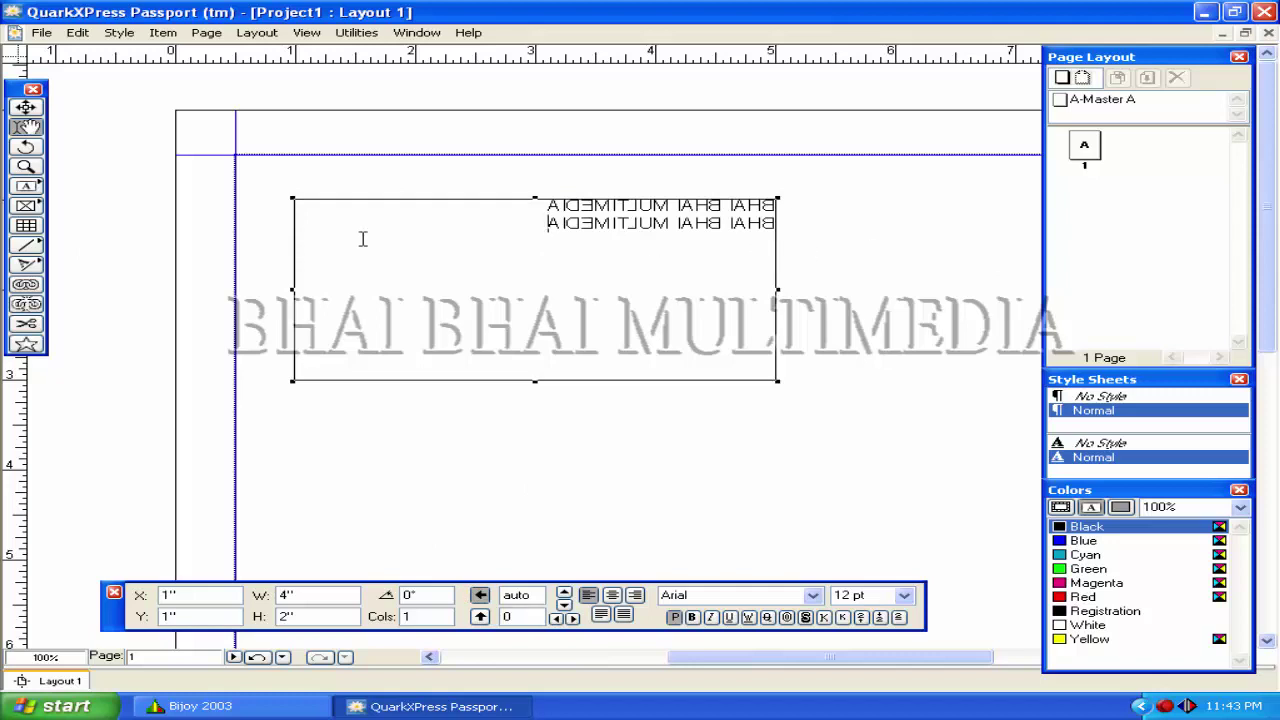
left_click(480, 596)
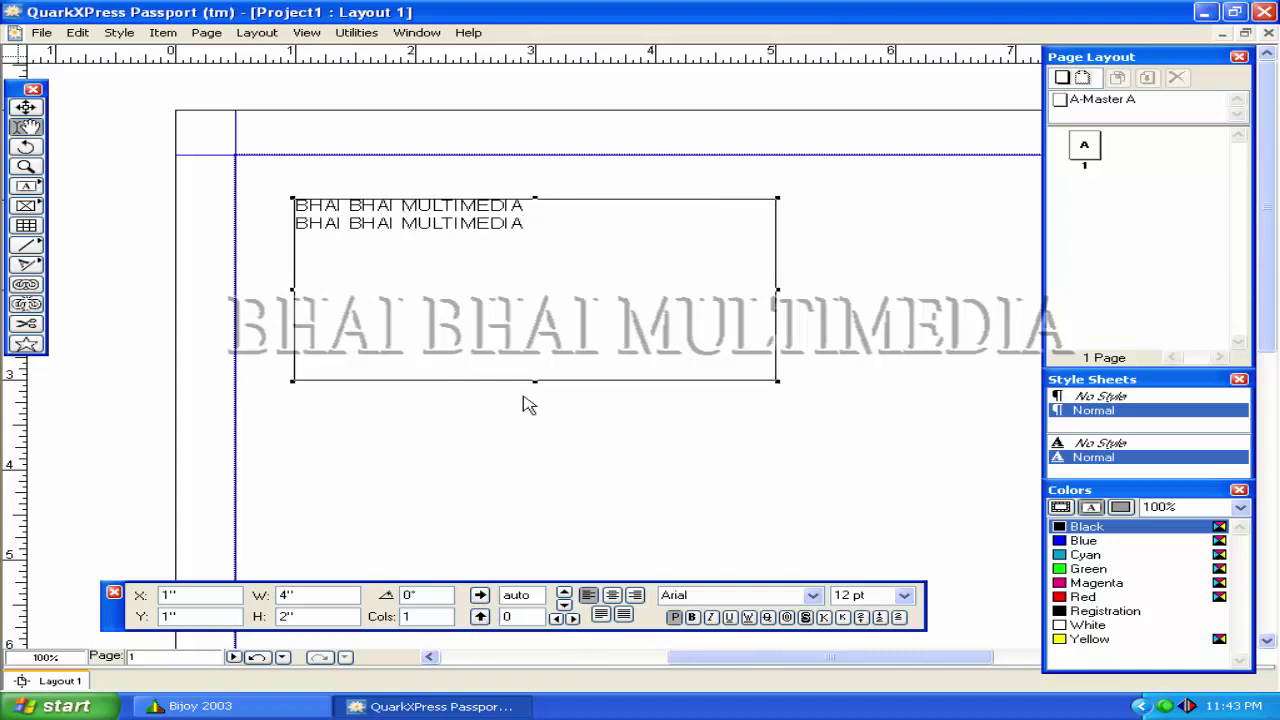
left_click(480, 616)
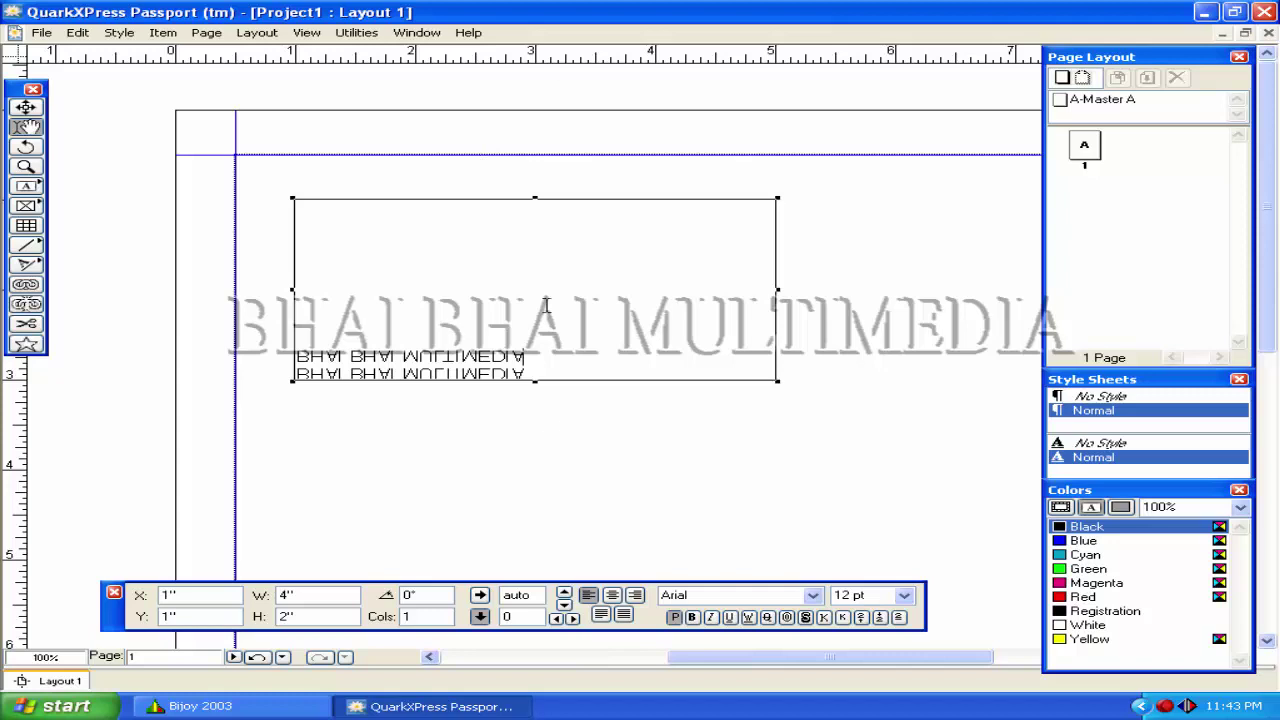
left_click(480, 617)
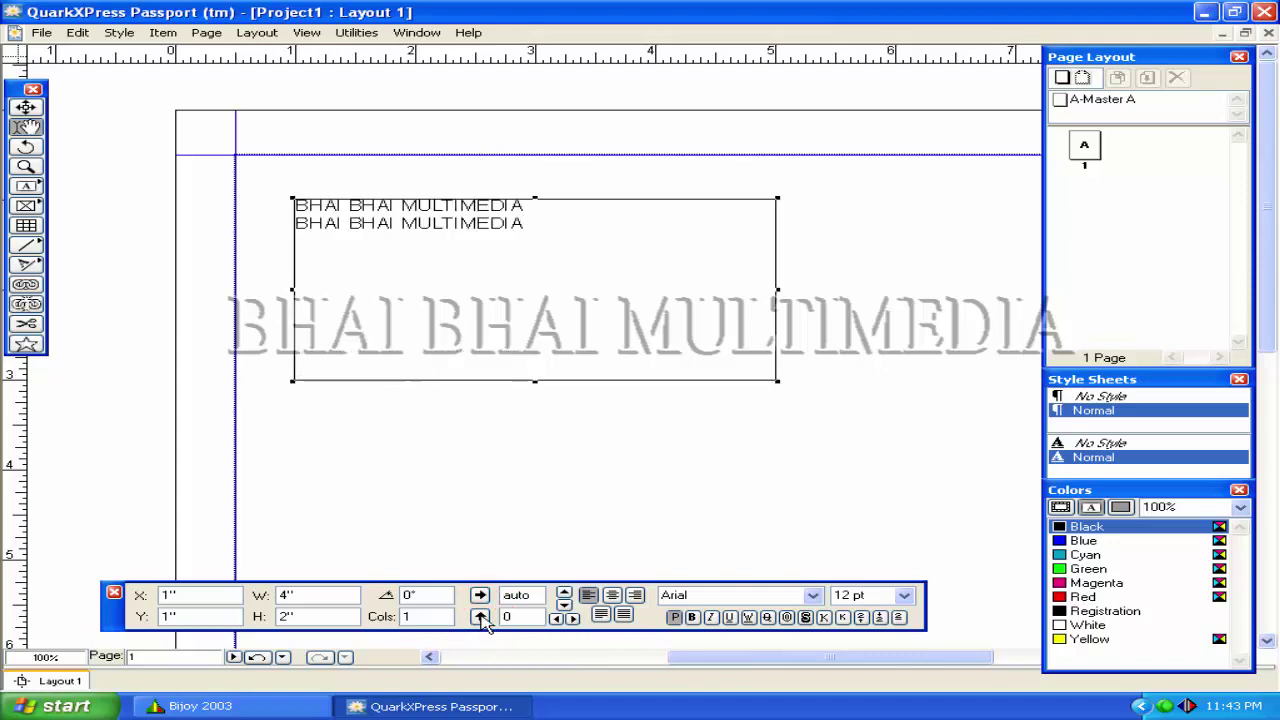
Increase the leading of the second text line to 26 pt.
left_click(564, 594)
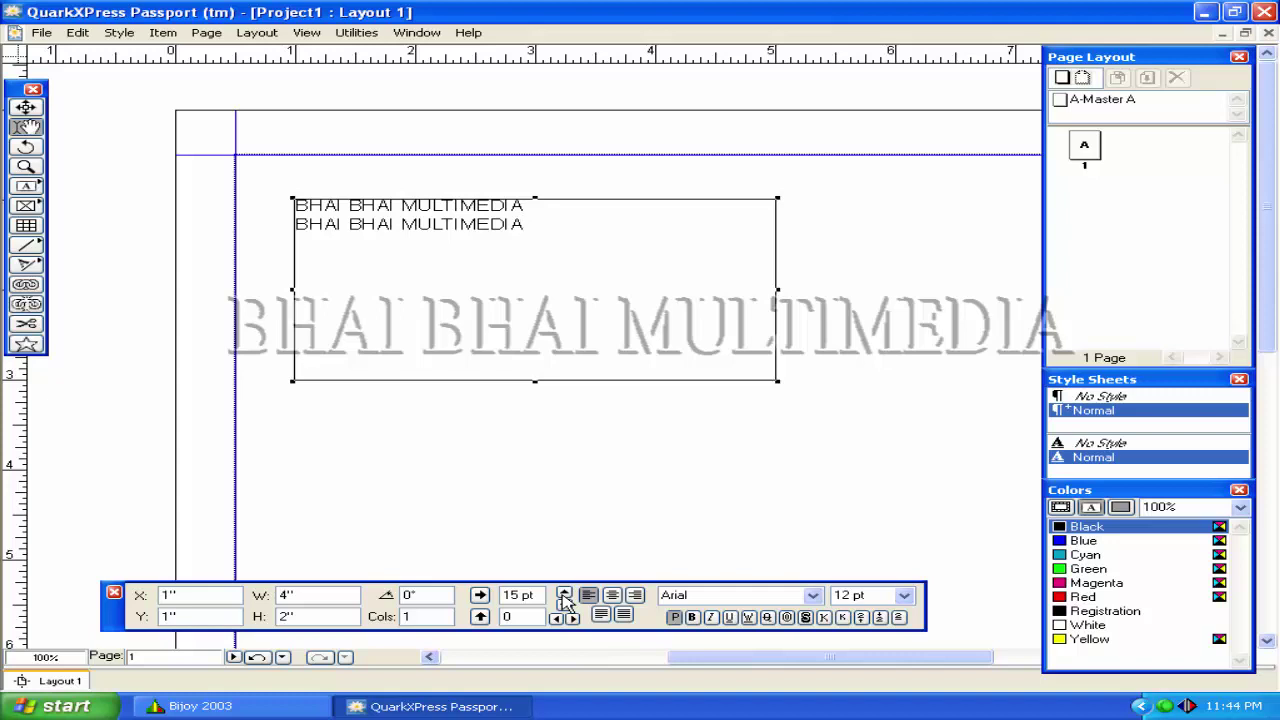
left_click(564, 594)
left_click(564, 594)
left_click(564, 594)
left_click(564, 594)
left_click(564, 594)
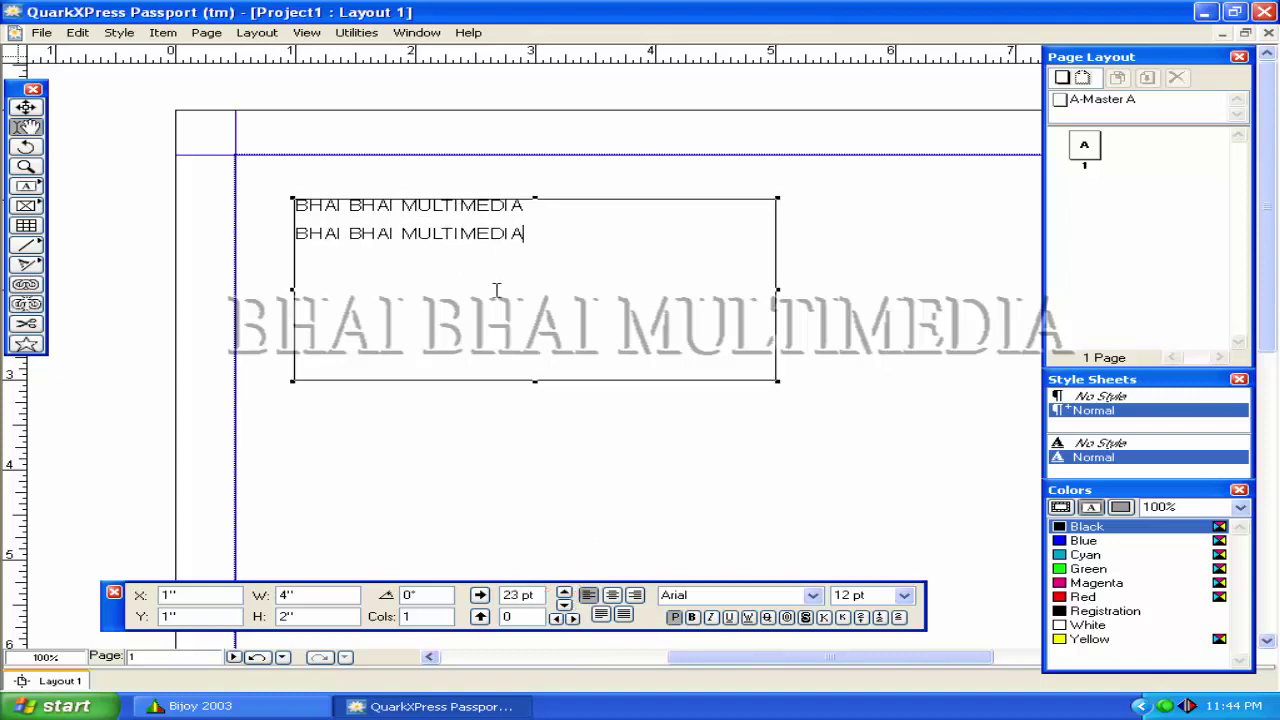
left_click(564, 594)
left_click(564, 594)
left_click(564, 594)
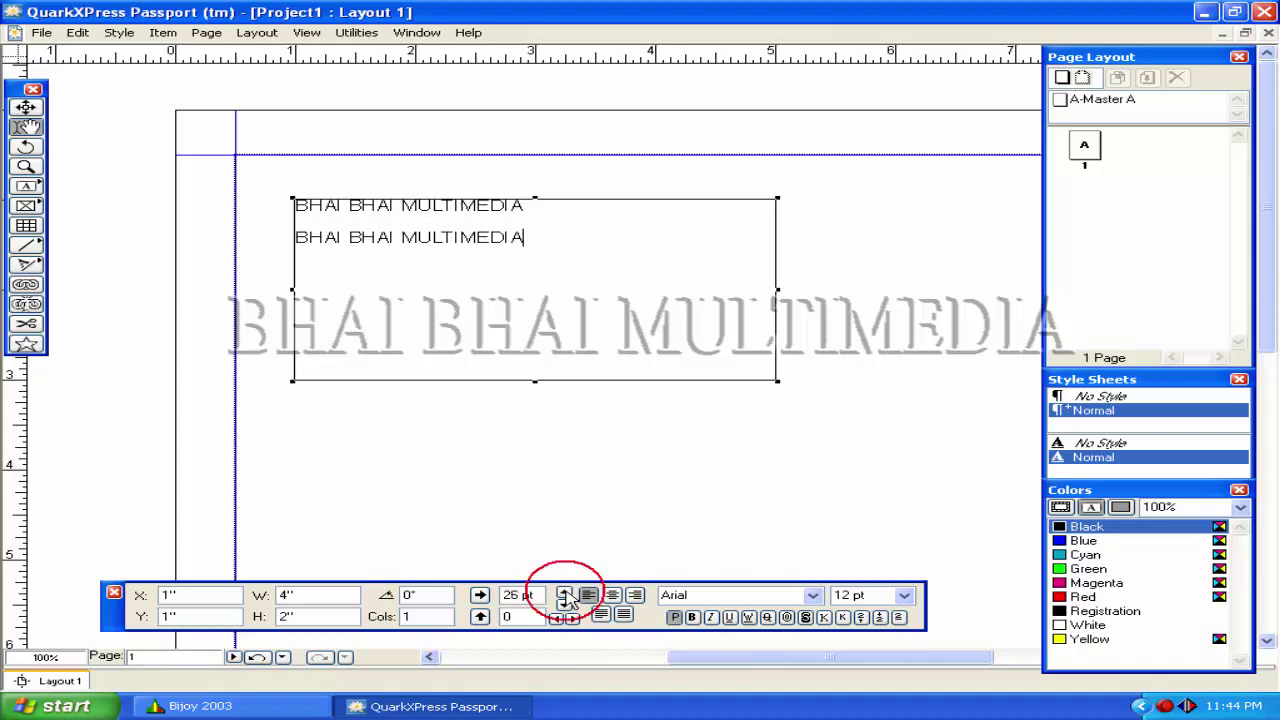
Reduce the leading of the second text line to 15 pt.
left_click(564, 605)
left_click(564, 605)
left_click(564, 605)
left_click(564, 605)
left_click(564, 605)
left_click(564, 605)
left_click(564, 605)
left_click(564, 605)
left_click(564, 605)
left_click(564, 605)
left_click(564, 605)
left_click(564, 594)
left_click(564, 594)
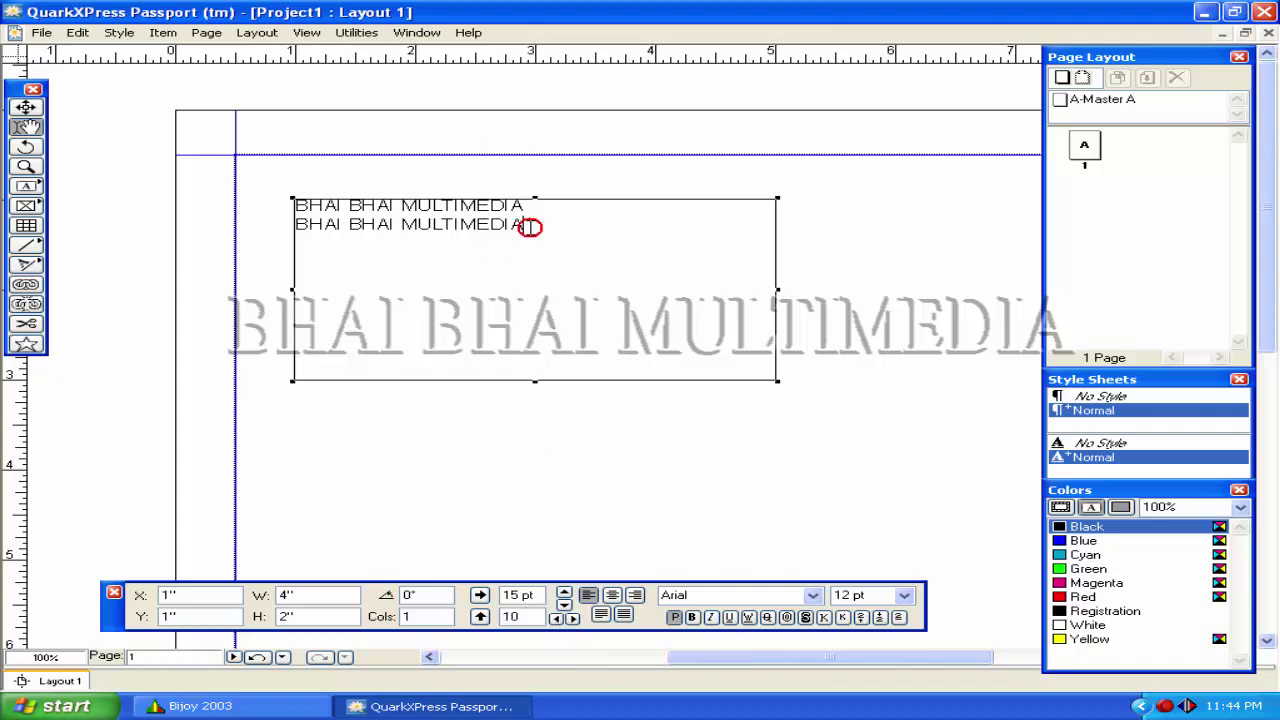
Select both lines of text and widen their tracking to at least 100.
left_click_drag(529, 227, 294, 205)
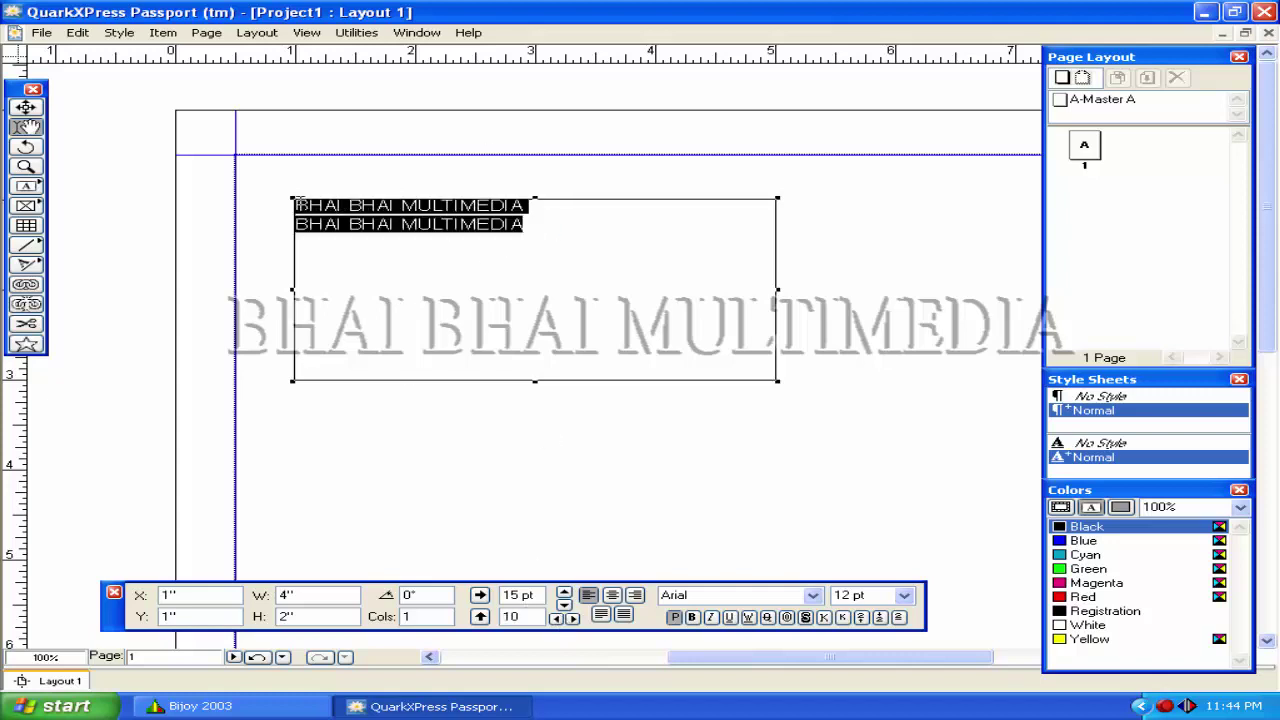
left_click(573, 618)
left_click(573, 618)
left_click(573, 618)
left_click(573, 618)
left_click(573, 618)
left_click(573, 618)
left_click(573, 618)
left_click(573, 618)
left_click(573, 618)
left_click(573, 618)
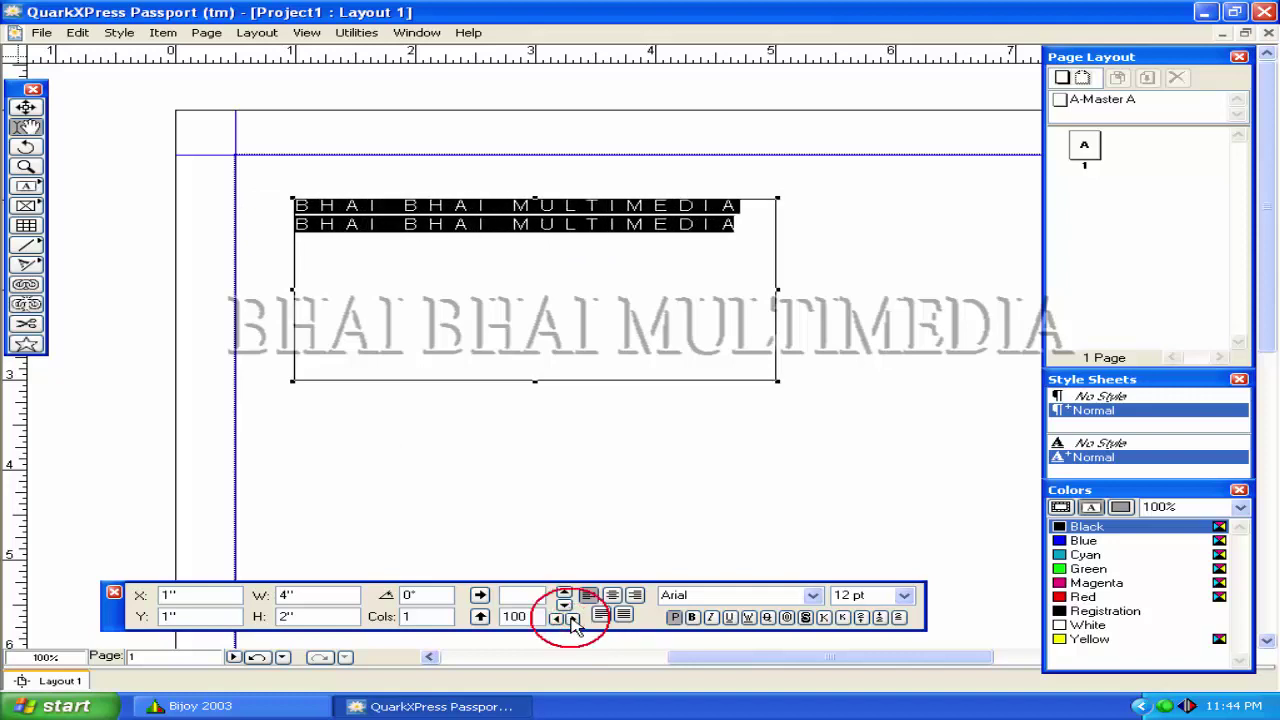
left_click(573, 618)
Tighten the tracking of both selected text lines to 20.
left_click(555, 618)
left_click(555, 618)
left_click(555, 618)
left_click(555, 618)
left_click(555, 618)
left_click(555, 618)
left_click(555, 618)
left_click(555, 618)
left_click(555, 618)
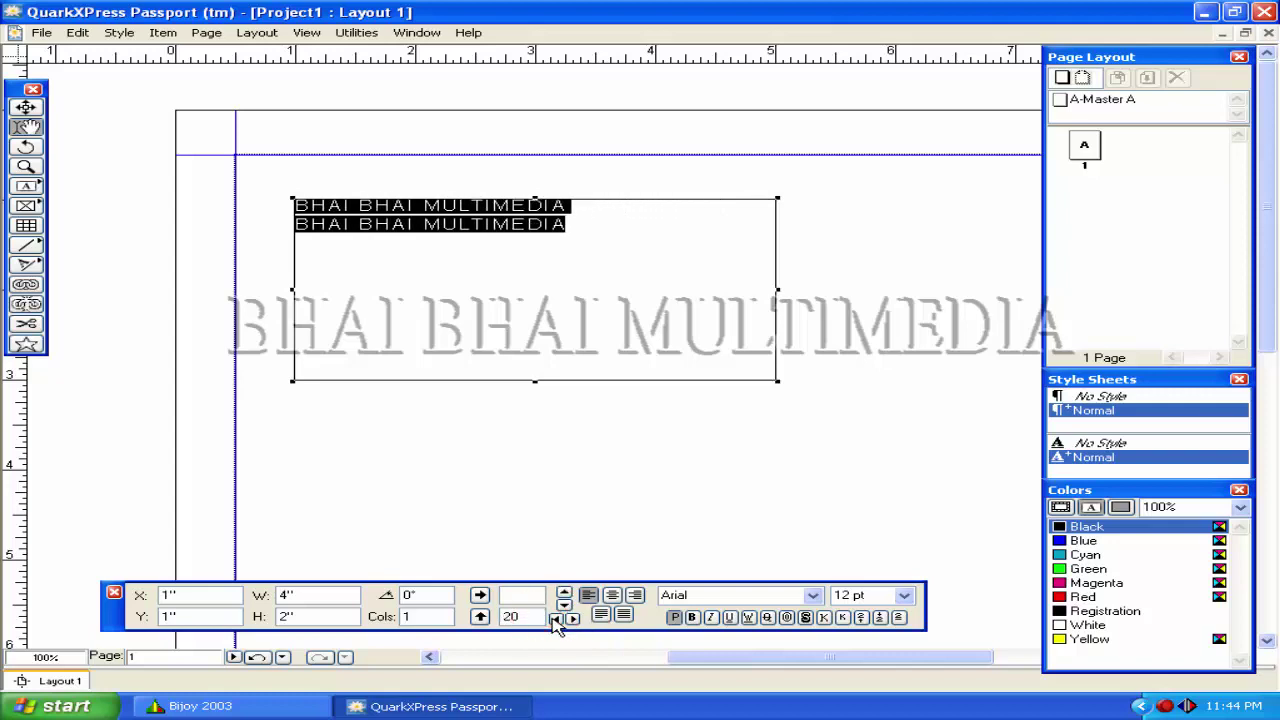
Center both selected text lines, switch them to left alignment for comparison, and center them again.
left_click(612, 595)
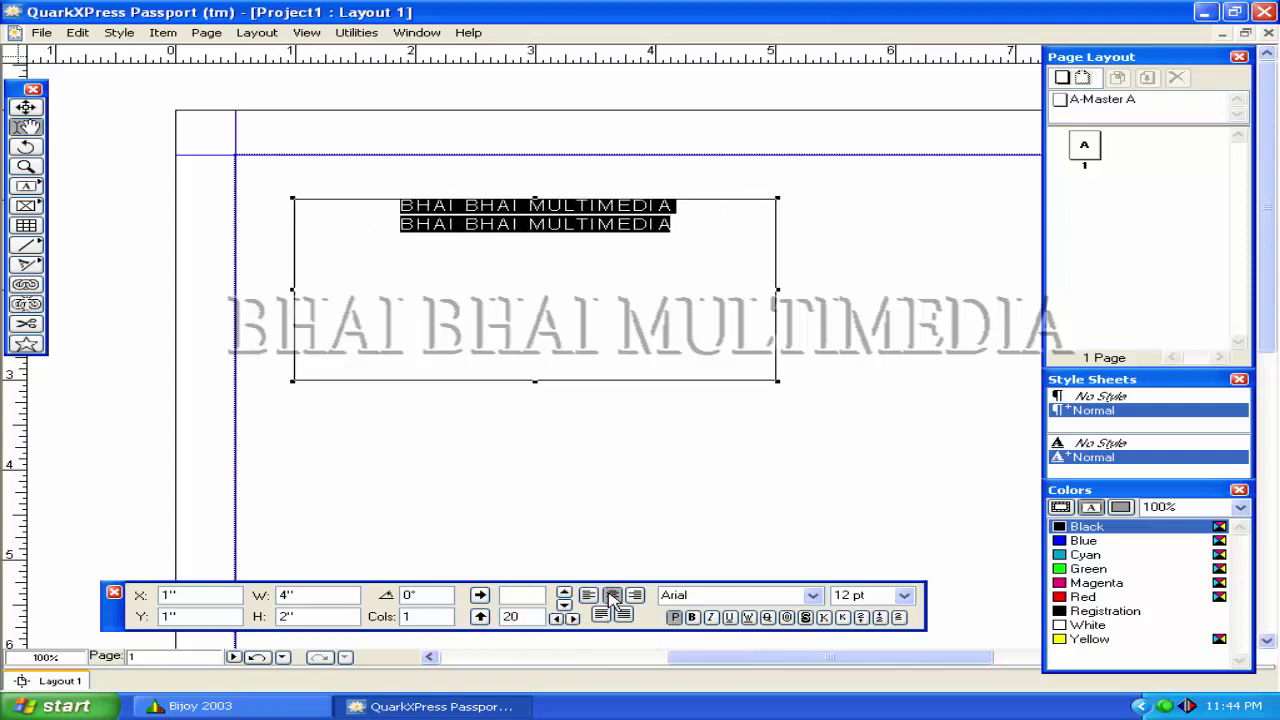
left_click(588, 595)
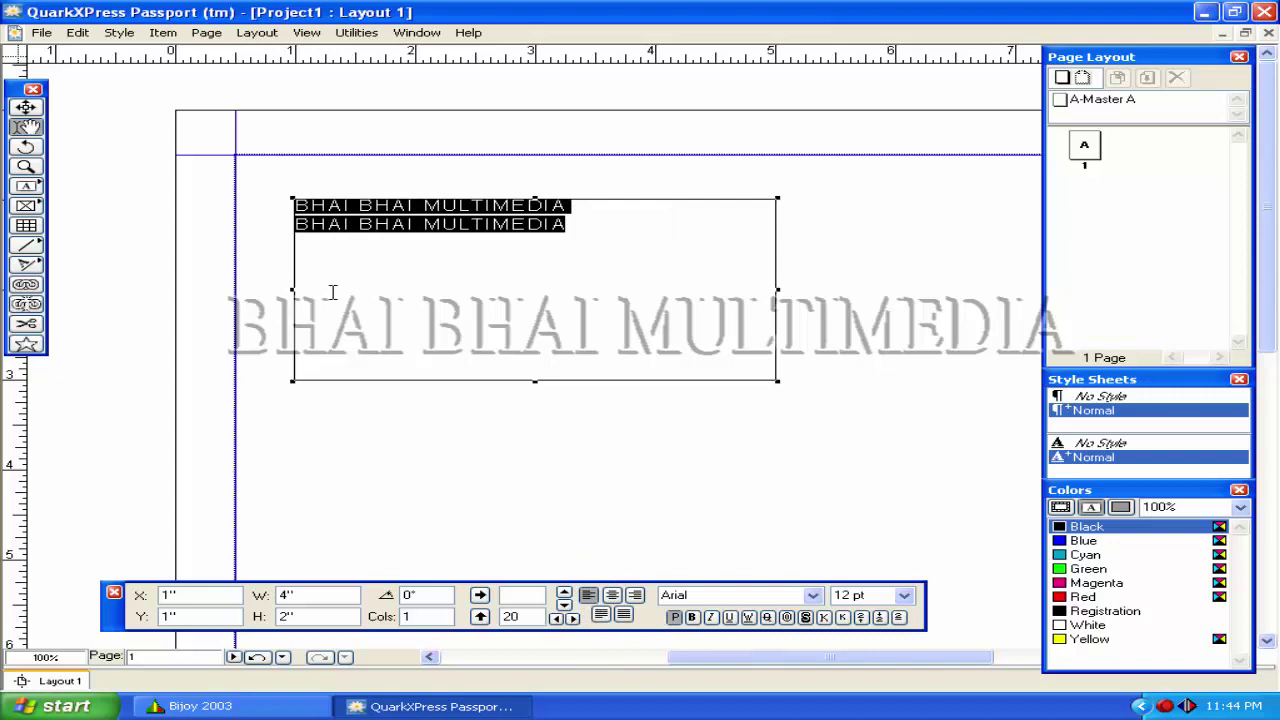
left_click(612, 595)
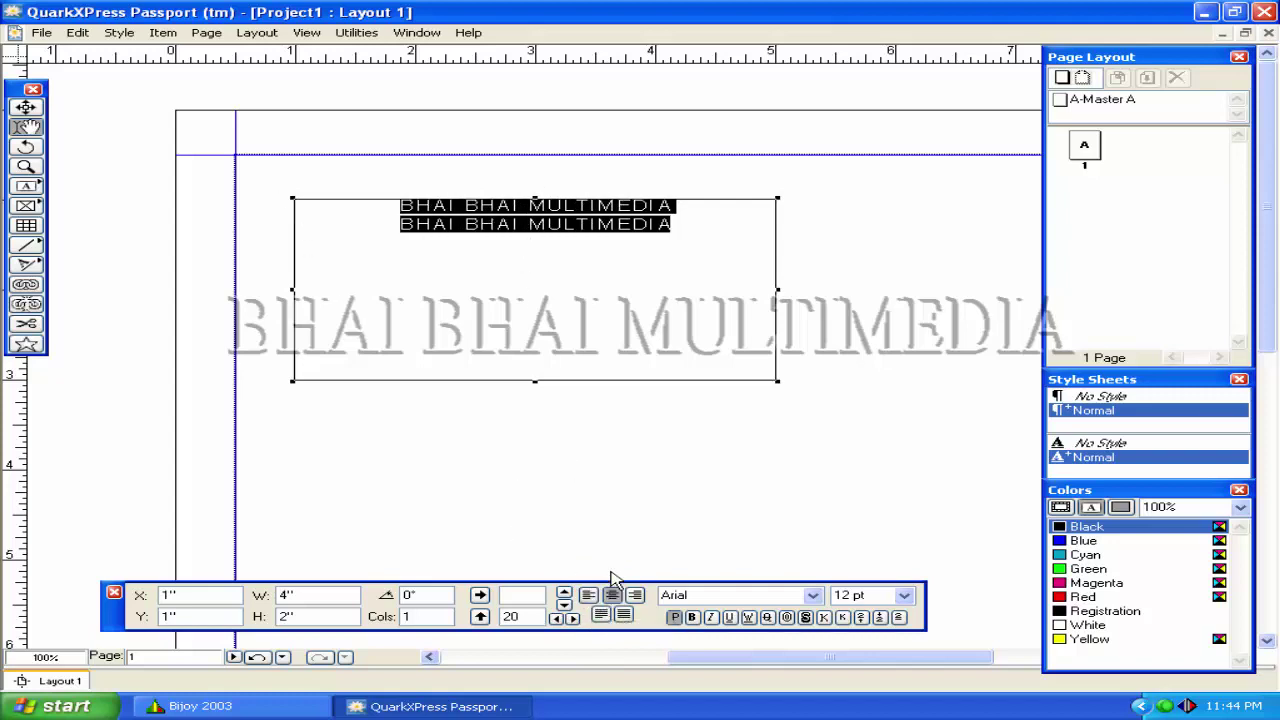
Compare left, centered and right alignment on both selected text lines, ending with left alignment.
left_click(588, 595)
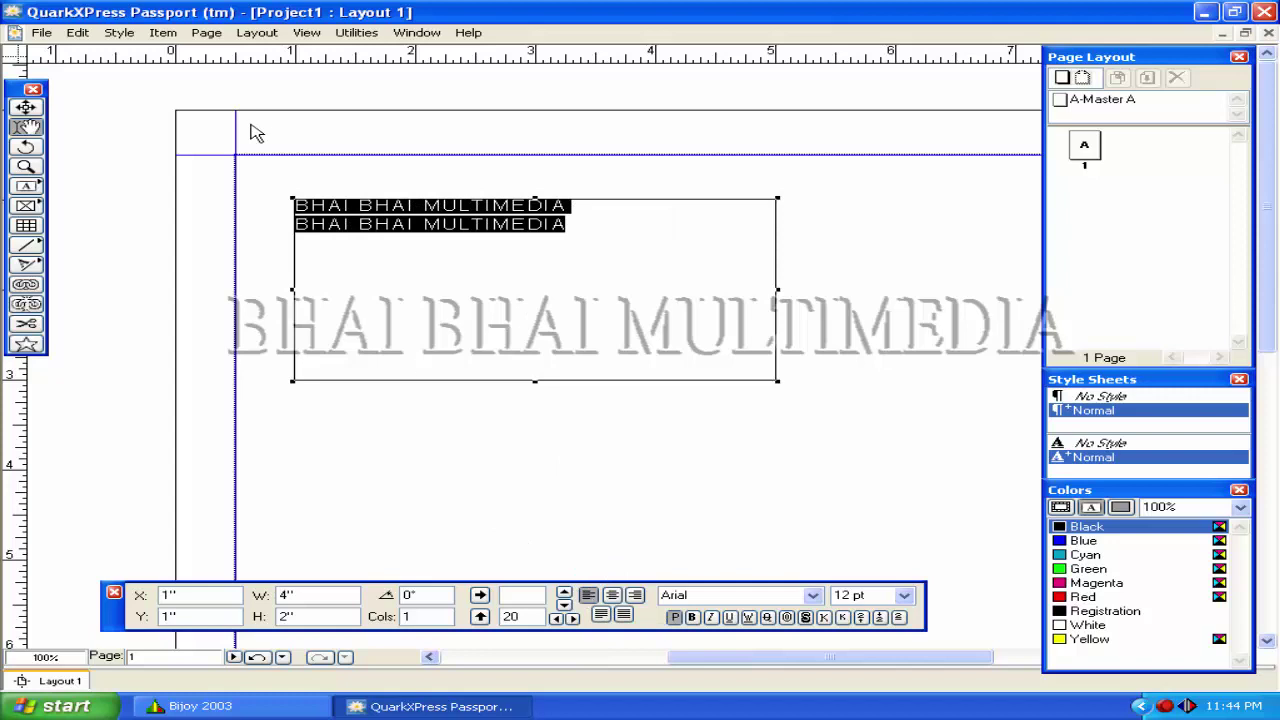
left_click(612, 595)
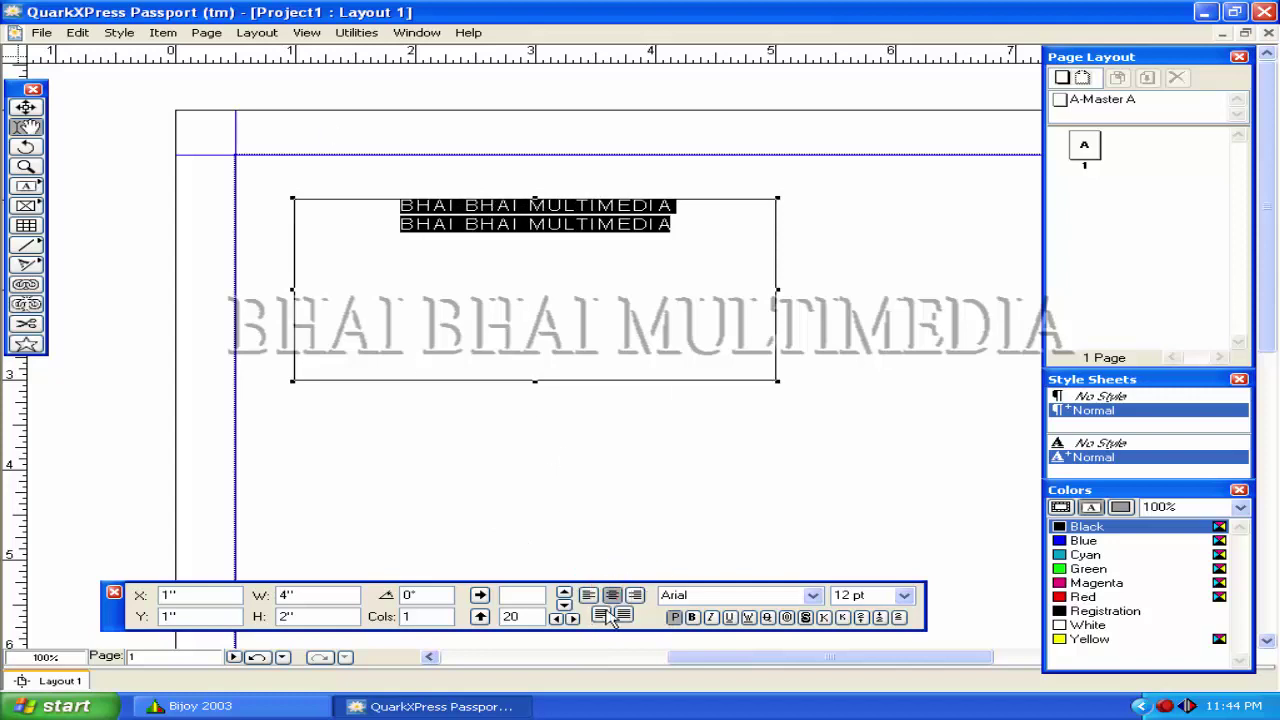
left_click(635, 595)
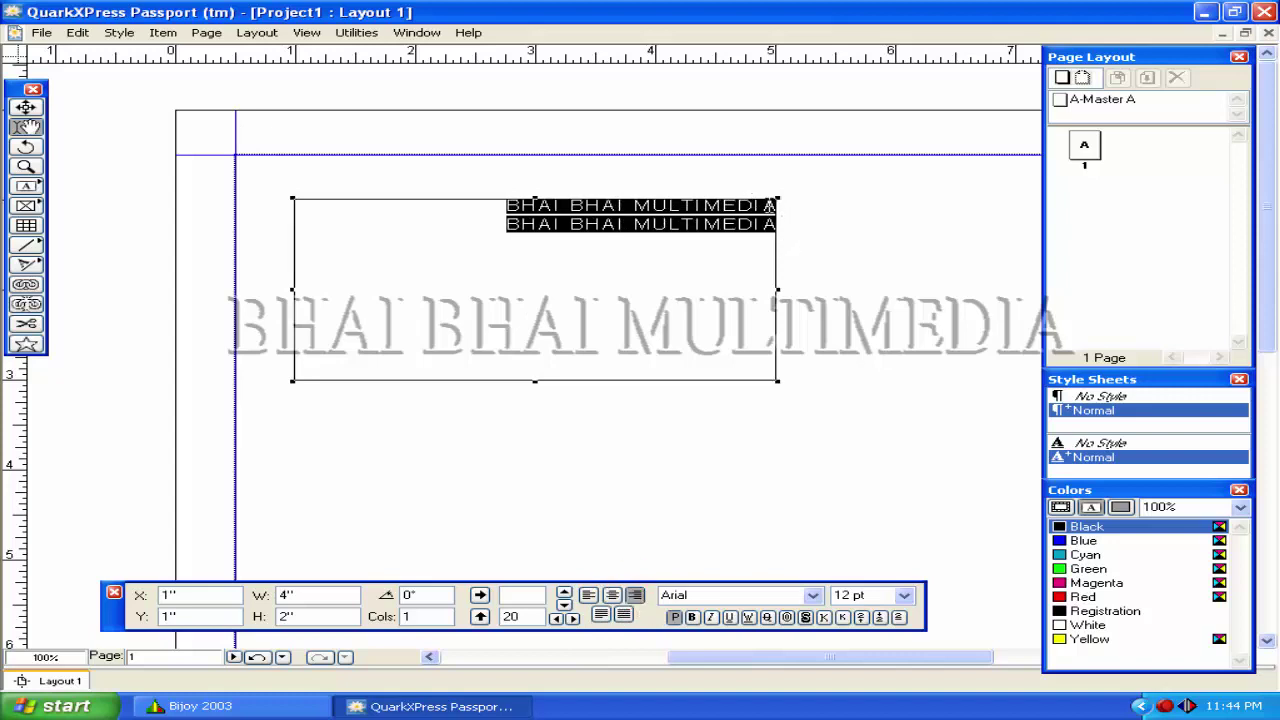
left_click(588, 595)
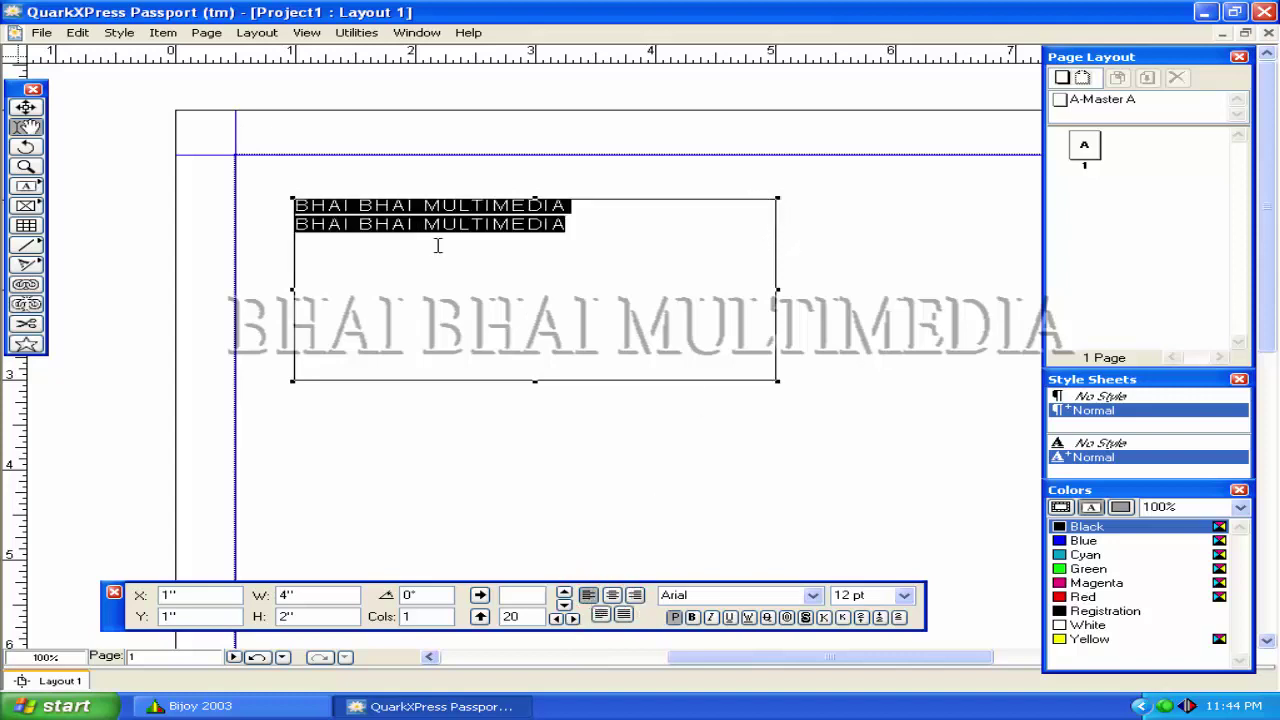
Compare justified and forced alignment on both selected text lines, ending with justified alignment.
left_click(601, 617)
left_click(623, 615)
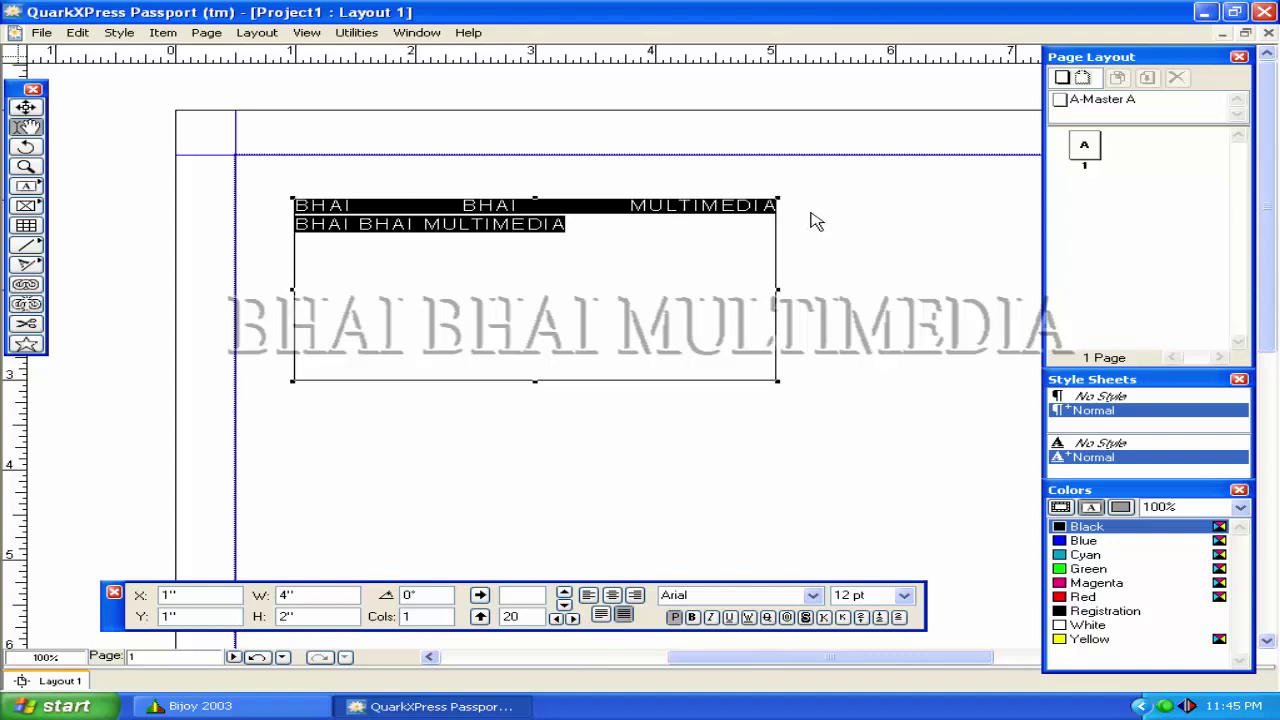
left_click(600, 616)
left_click(623, 616)
left_click(600, 616)
Look through the available fonts without changing Arial and set both selected lines to 14 pt.
left_click(813, 596)
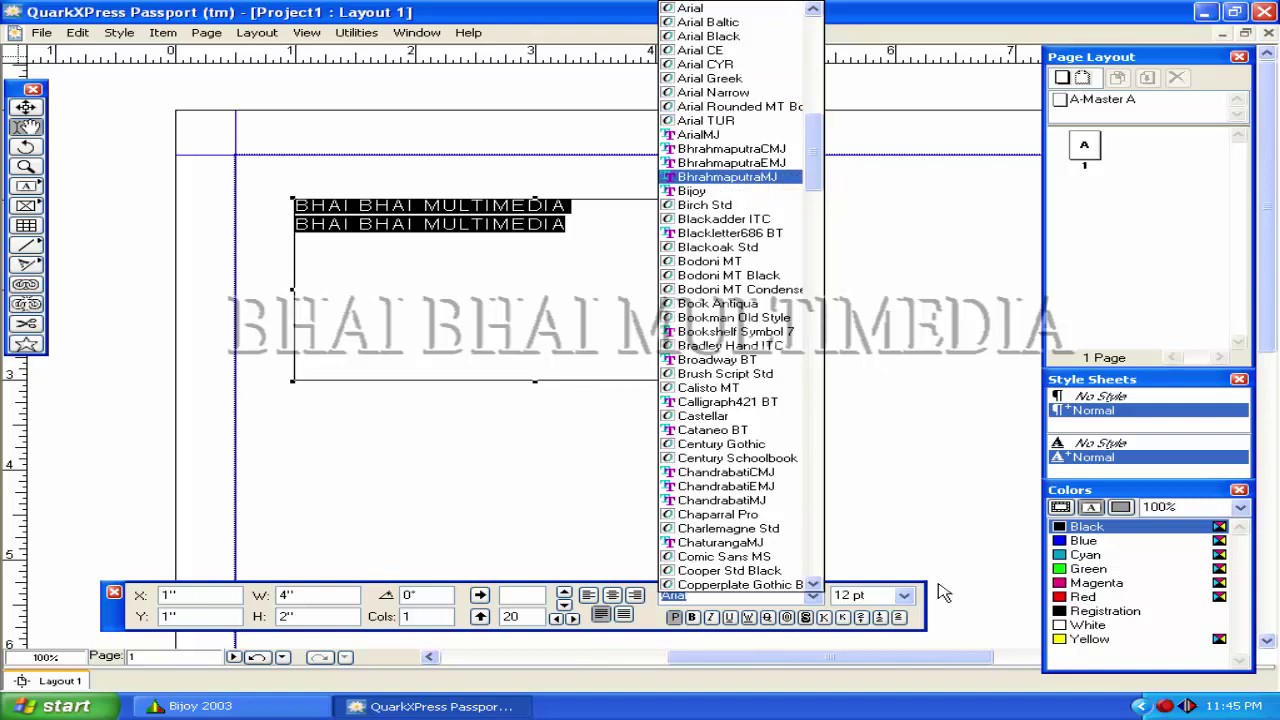
left_click(926, 628)
left_click(904, 596)
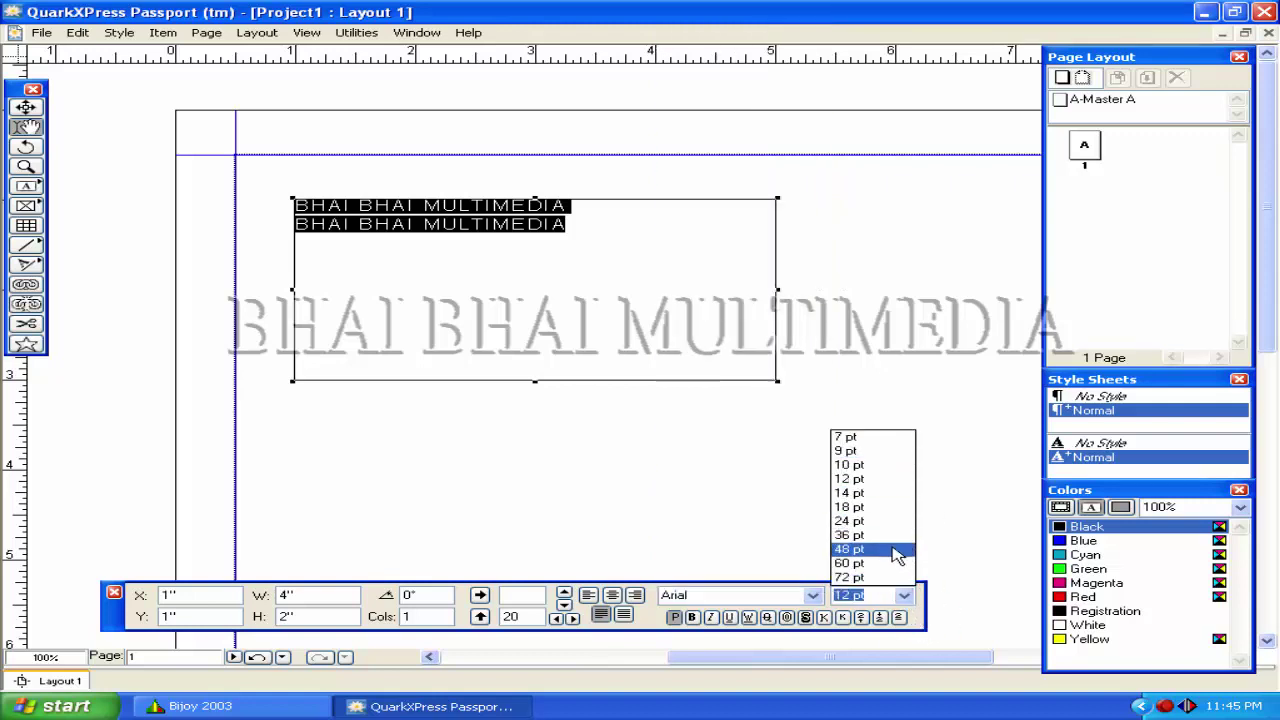
left_click(860, 493)
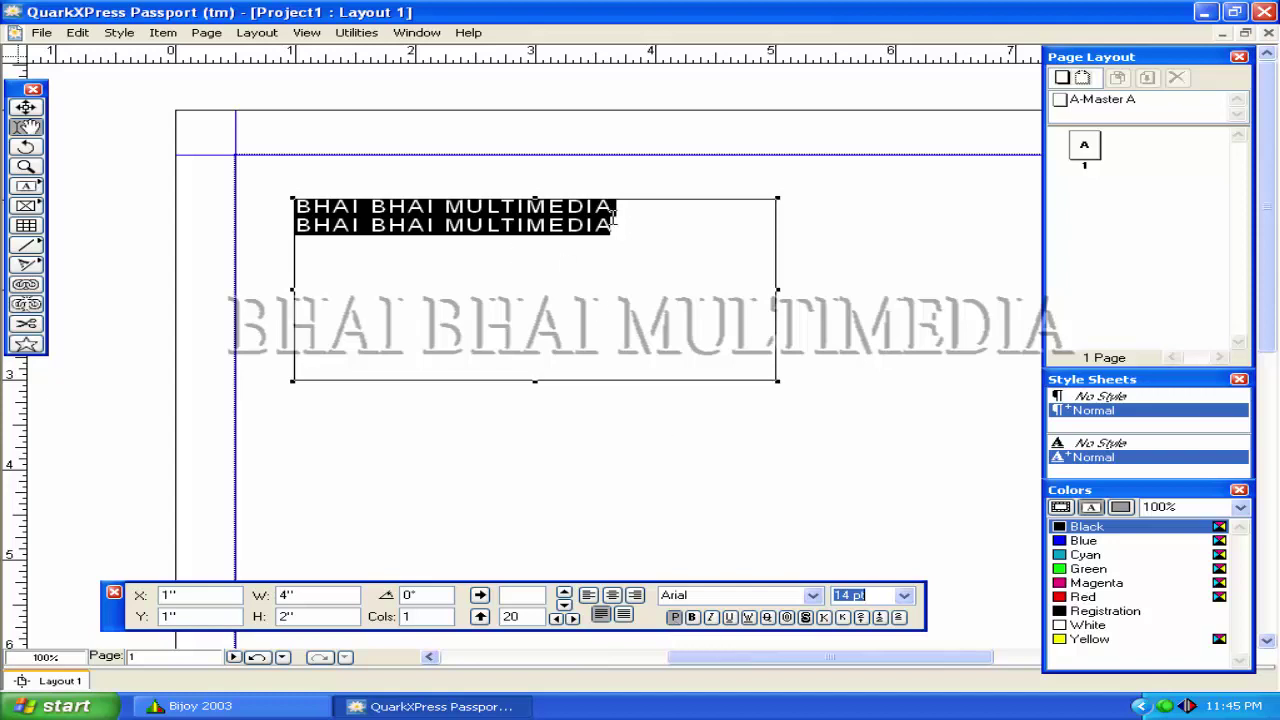
Try bold and italic in turn on both selected text lines, removing each style again.
left_click(692, 618)
left_click(692, 618)
left_click(692, 618)
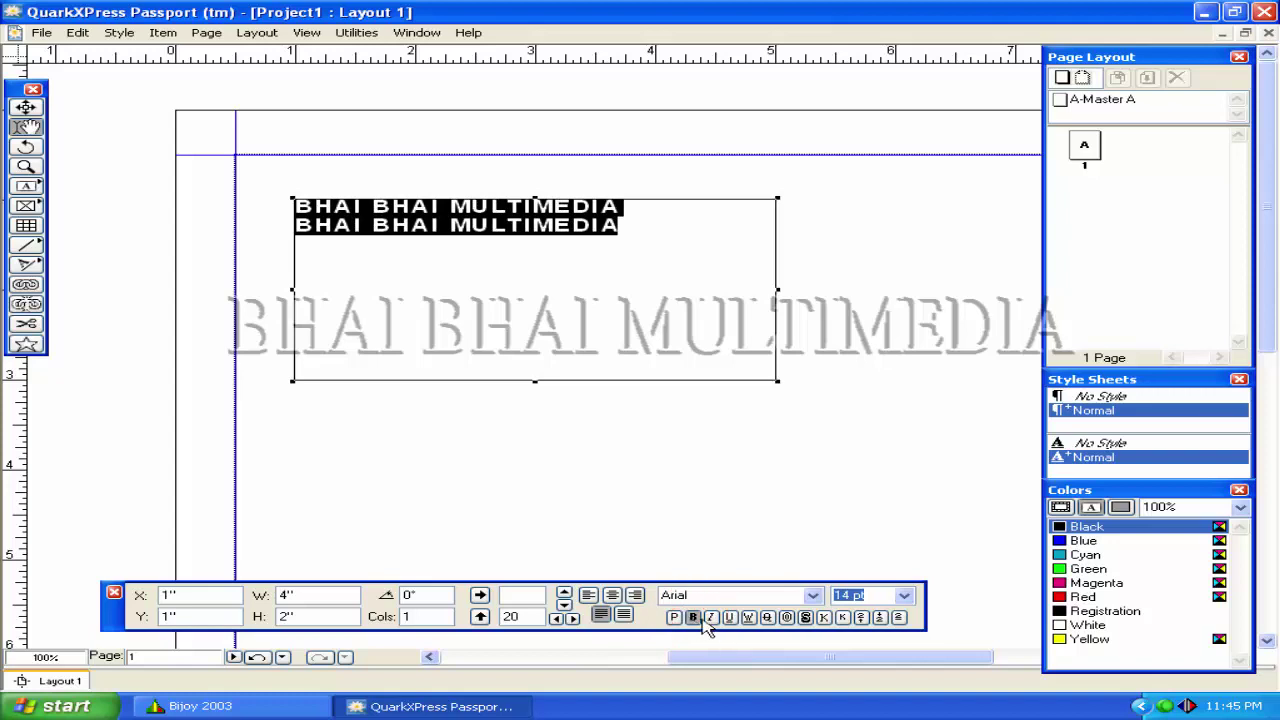
left_click(692, 618)
left_click(710, 618)
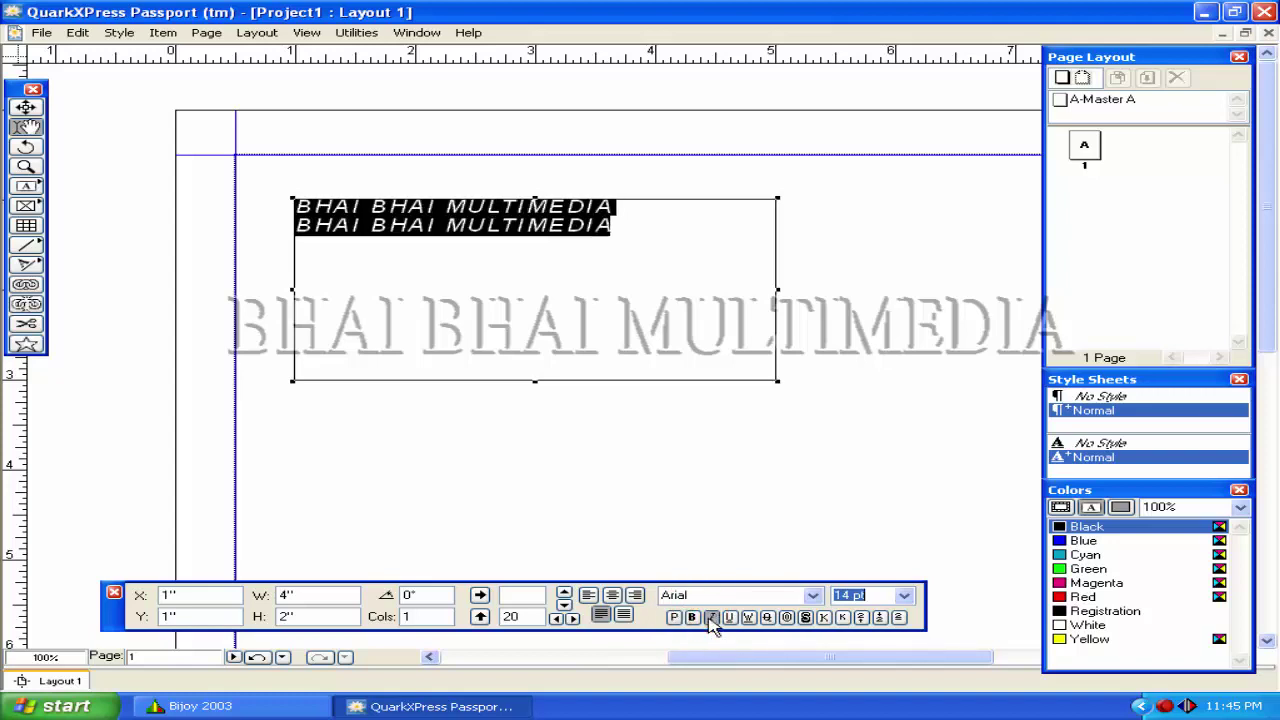
left_click(710, 618)
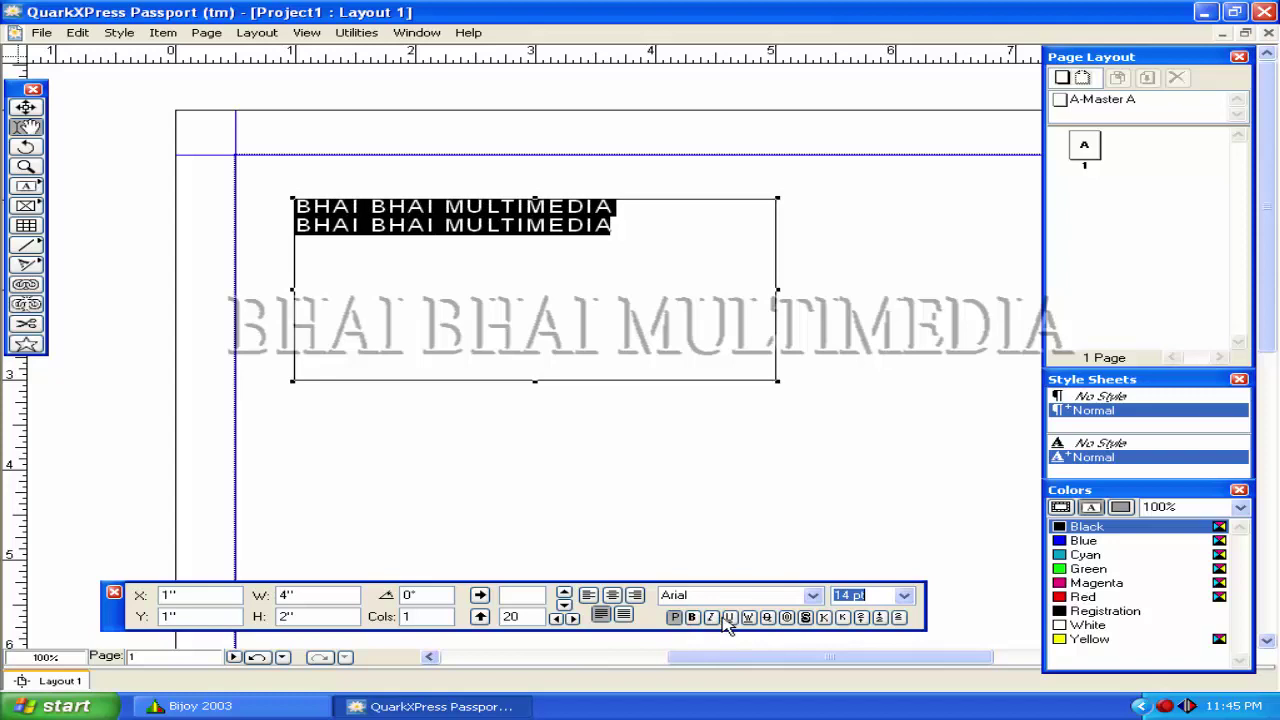
Underline both text lines, deselect them to view the effect, and remove the underline again.
left_click(731, 618)
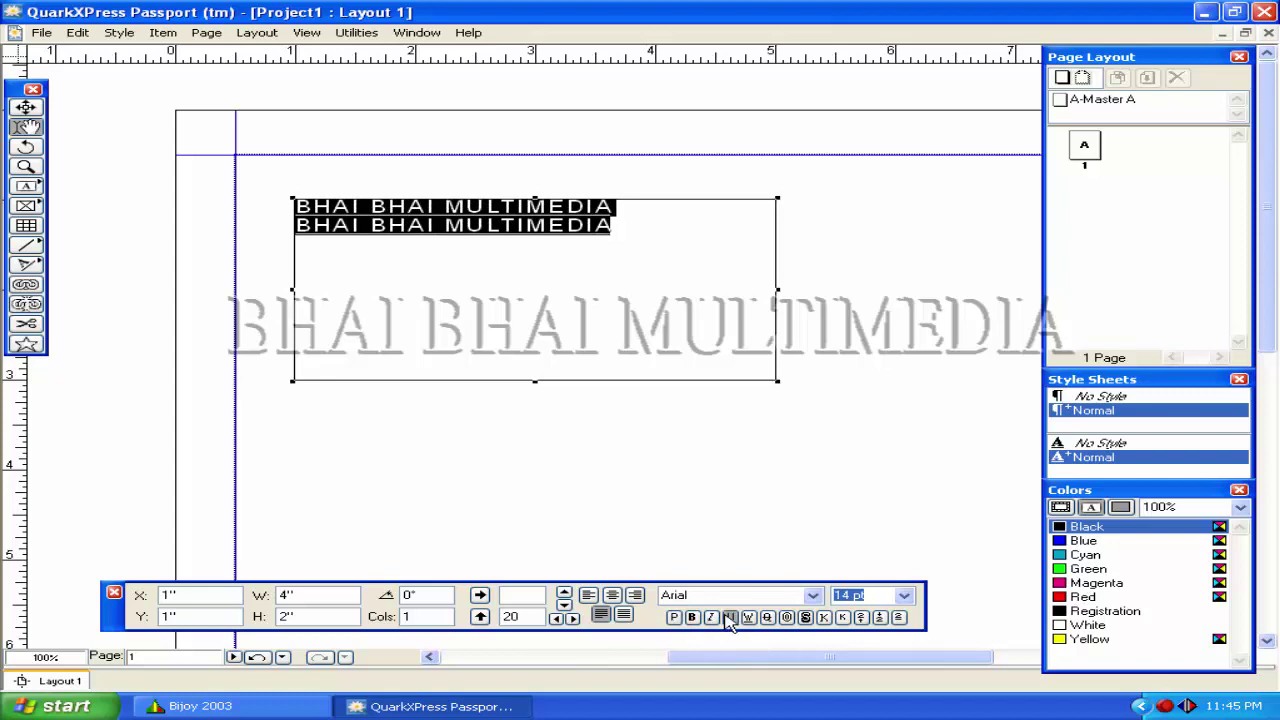
left_click(610, 244)
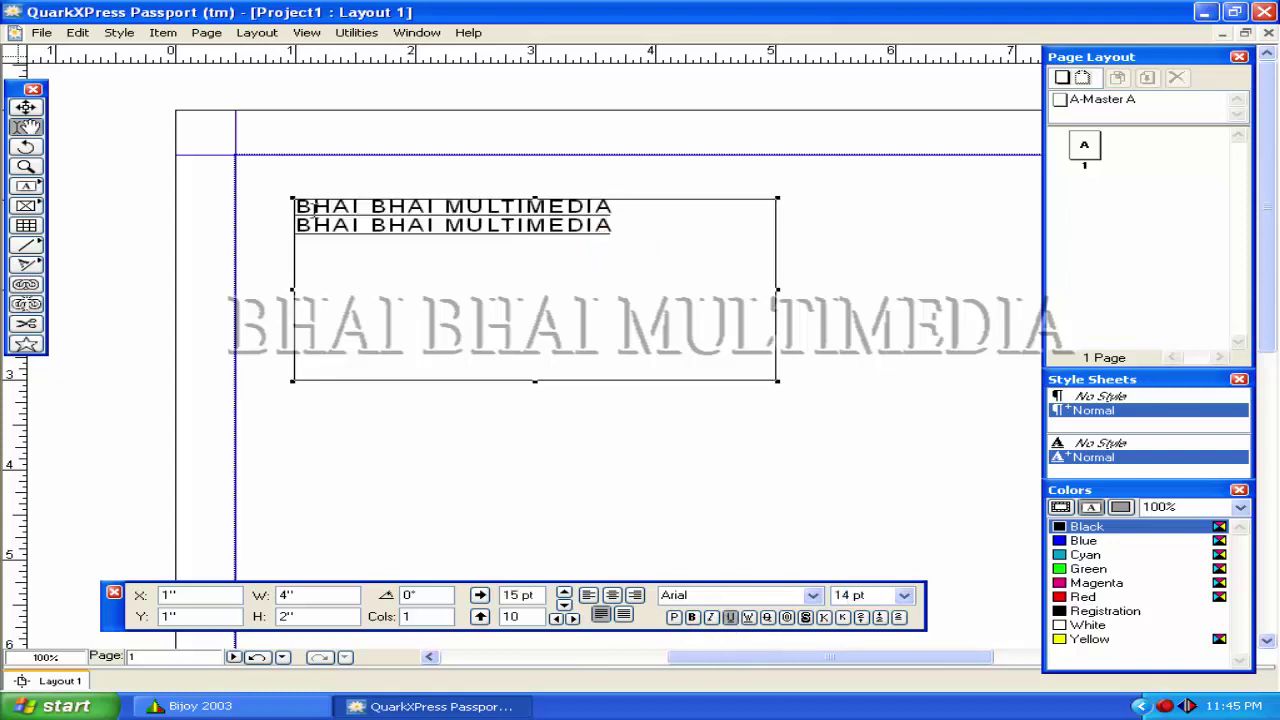
left_click_drag(651, 237, 226, 198)
left_click(731, 617)
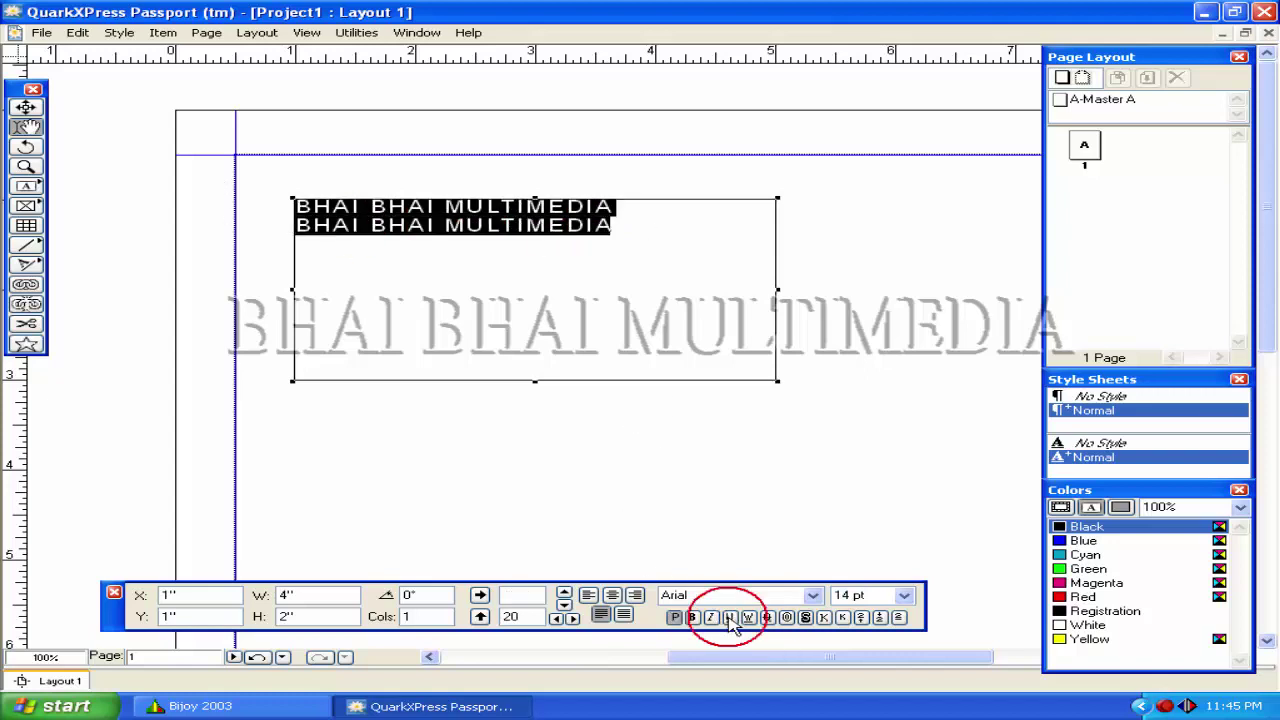
Apply word underline to both text lines, view it unselected, and remove it again.
left_click(750, 618)
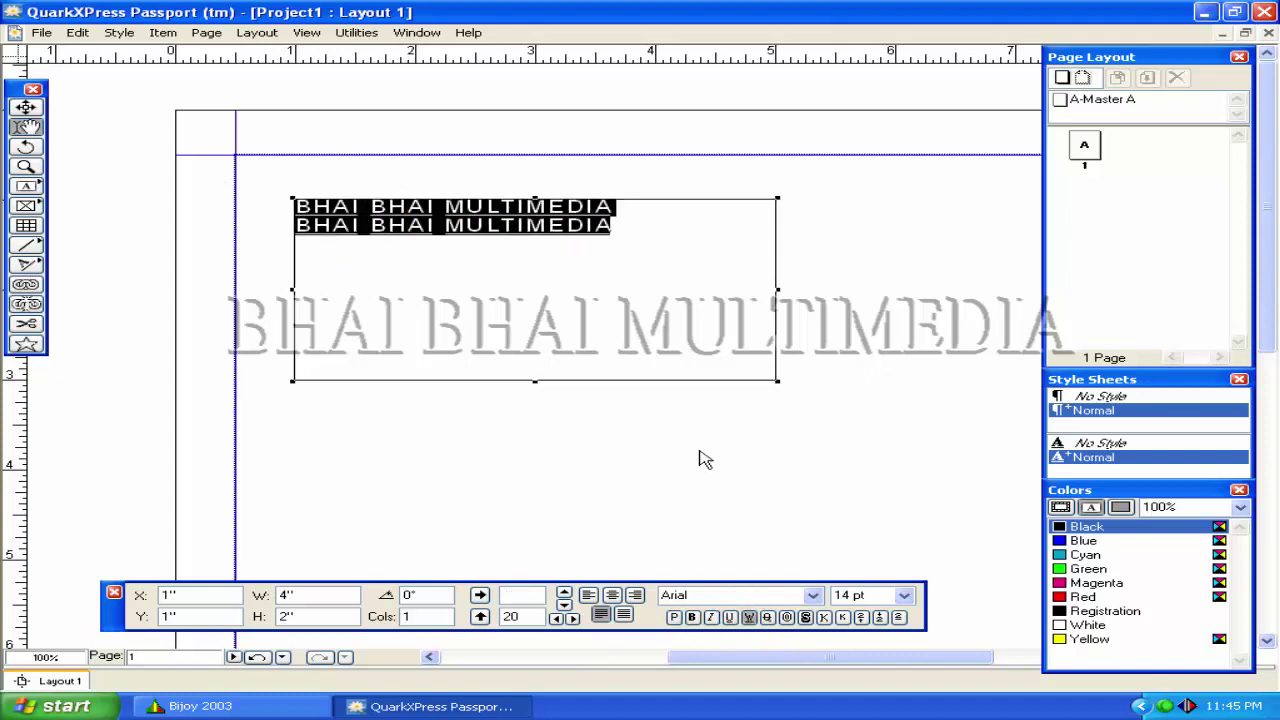
left_click(622, 306)
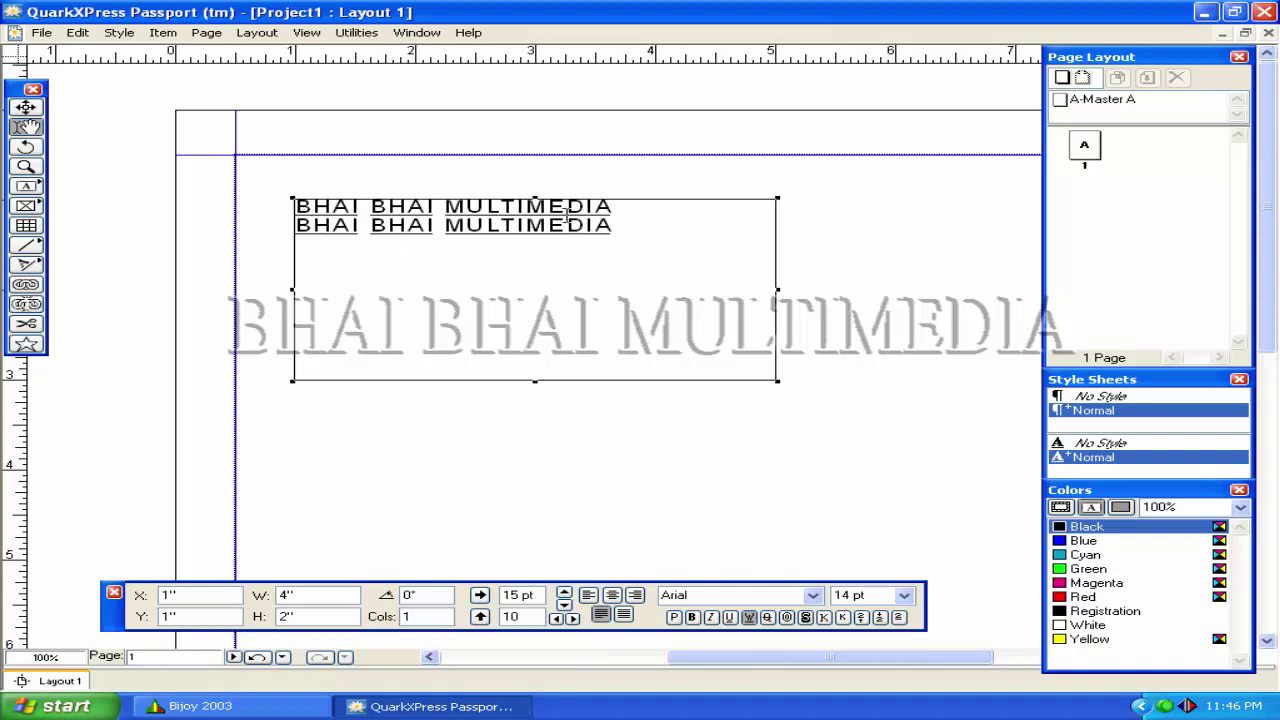
left_click(640, 220)
key("ctrl+a")
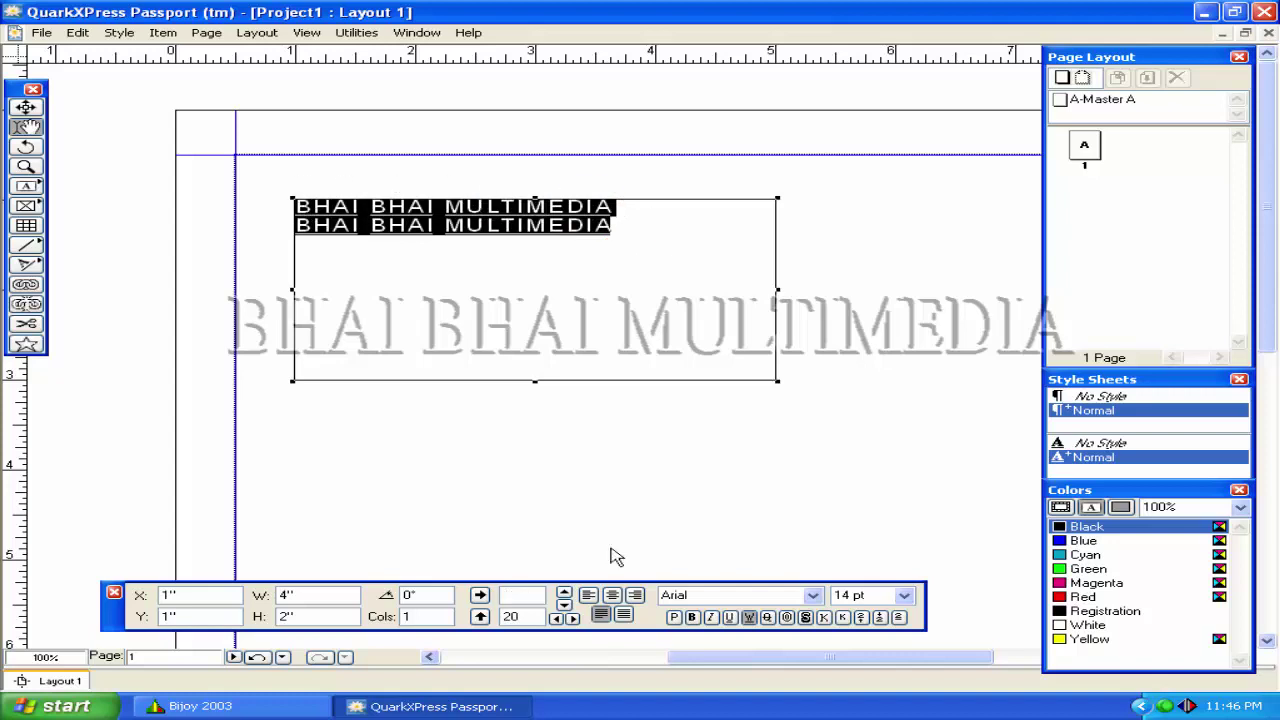
left_click(748, 617)
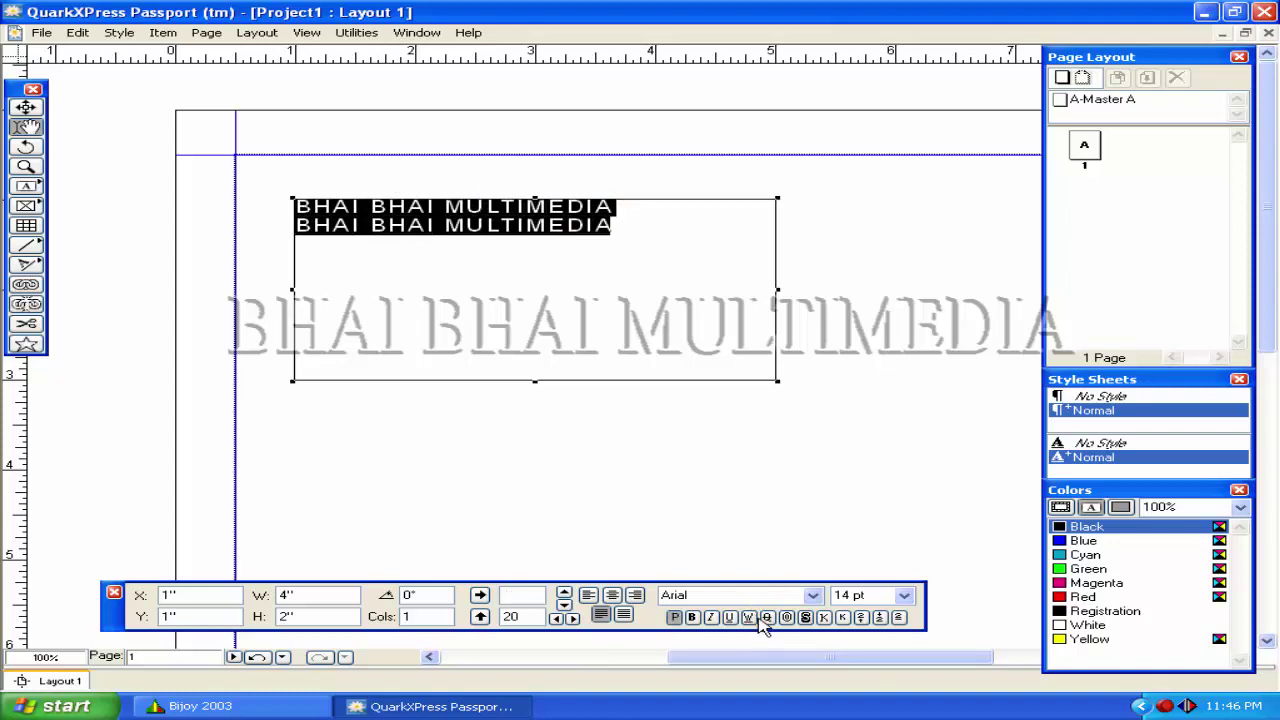
Strike through both text lines, view the effect unselected, and remove the strikethrough again.
left_click(768, 617)
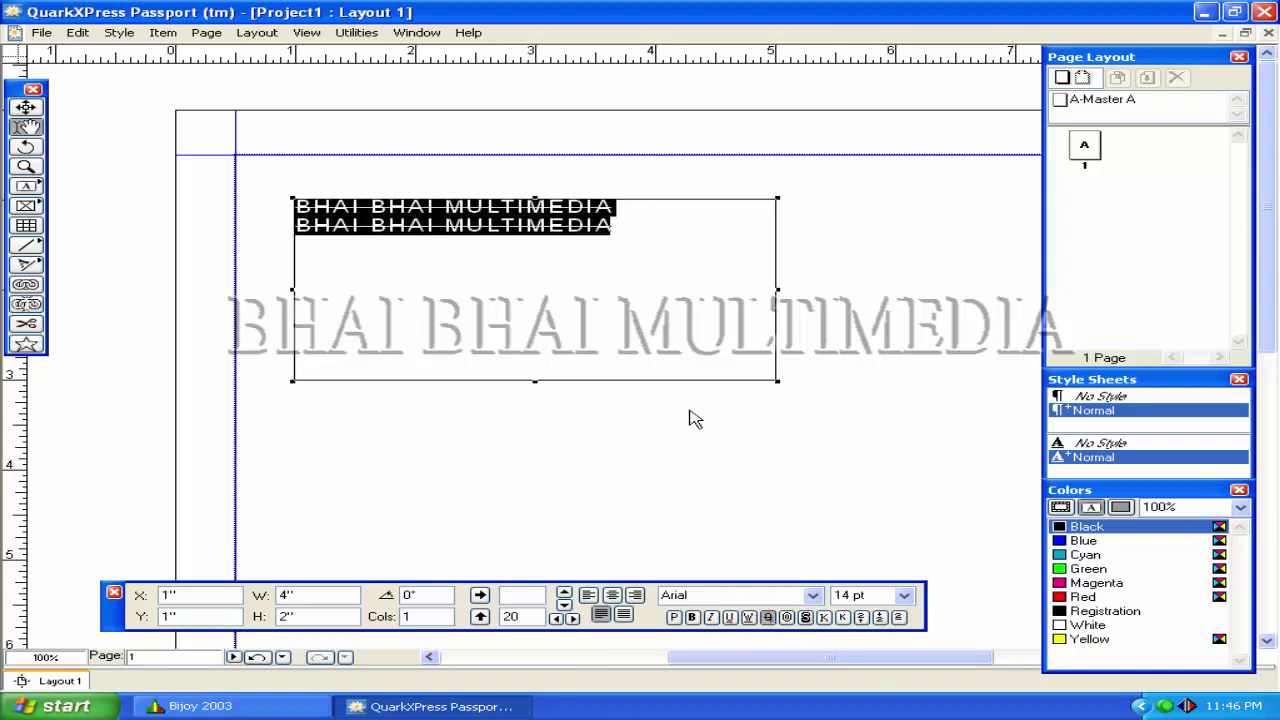
left_click(623, 316)
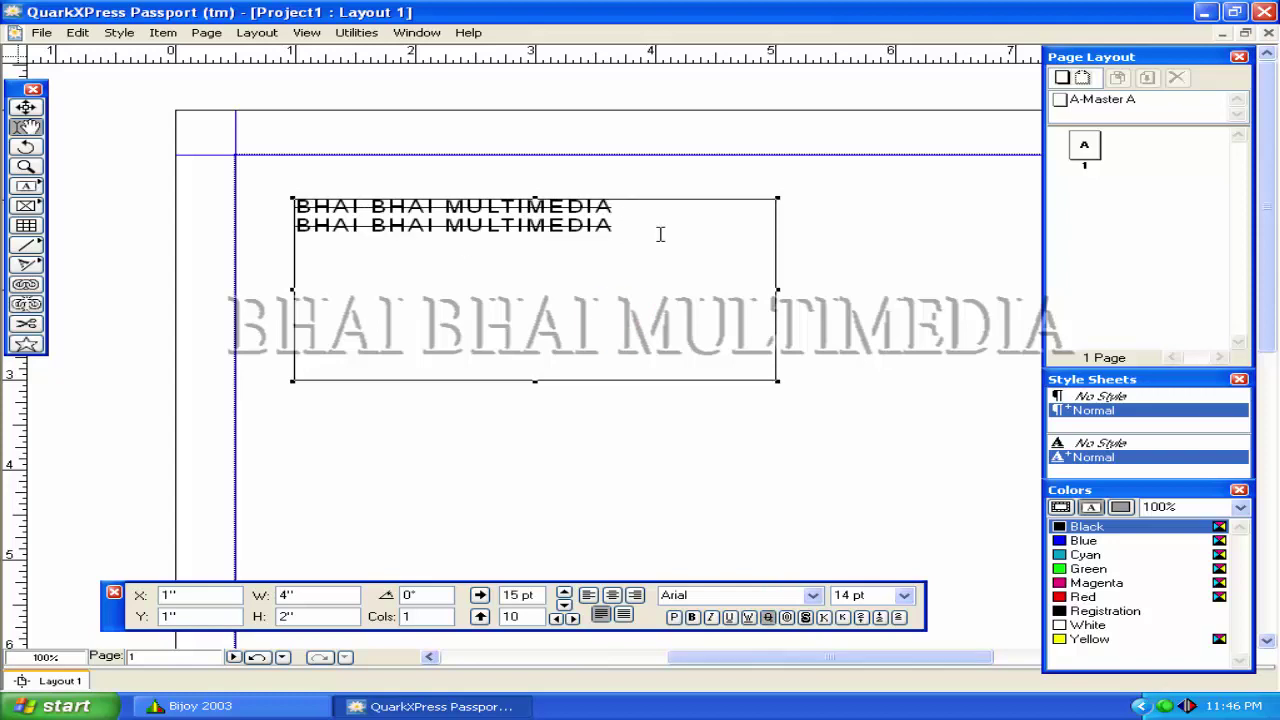
left_click_drag(655, 234, 219, 210)
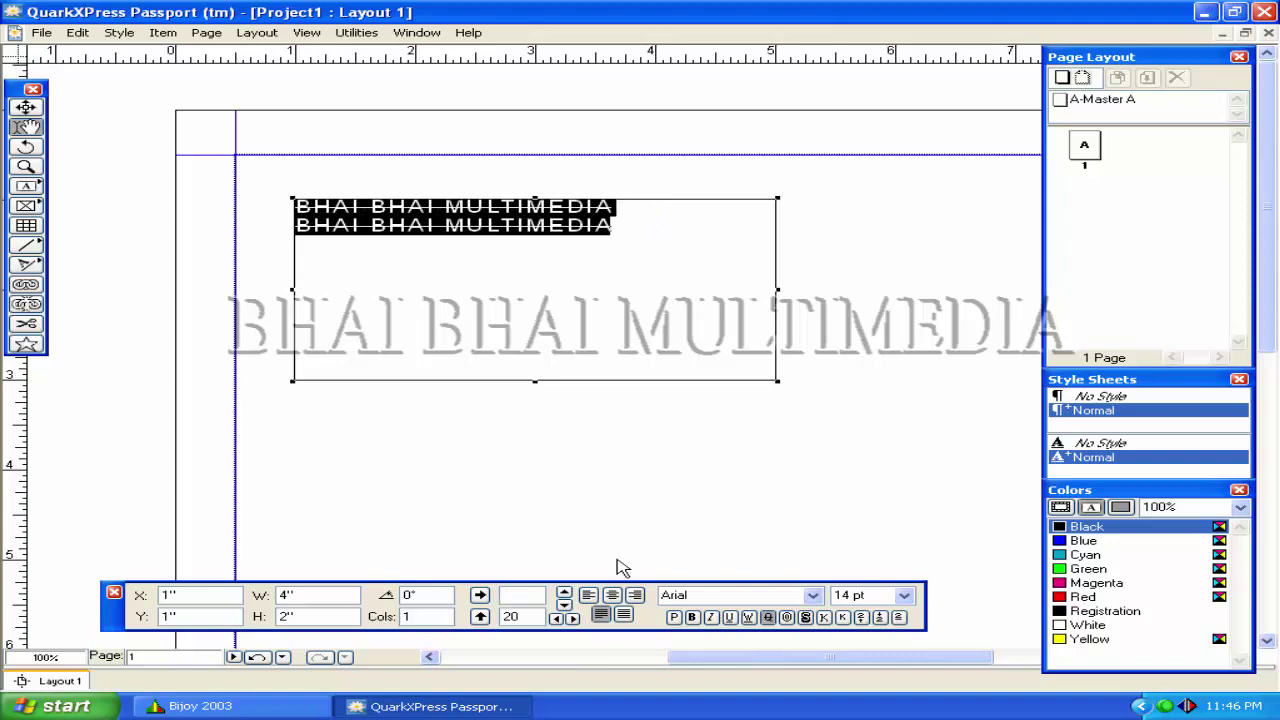
left_click(768, 617)
left_click(768, 617)
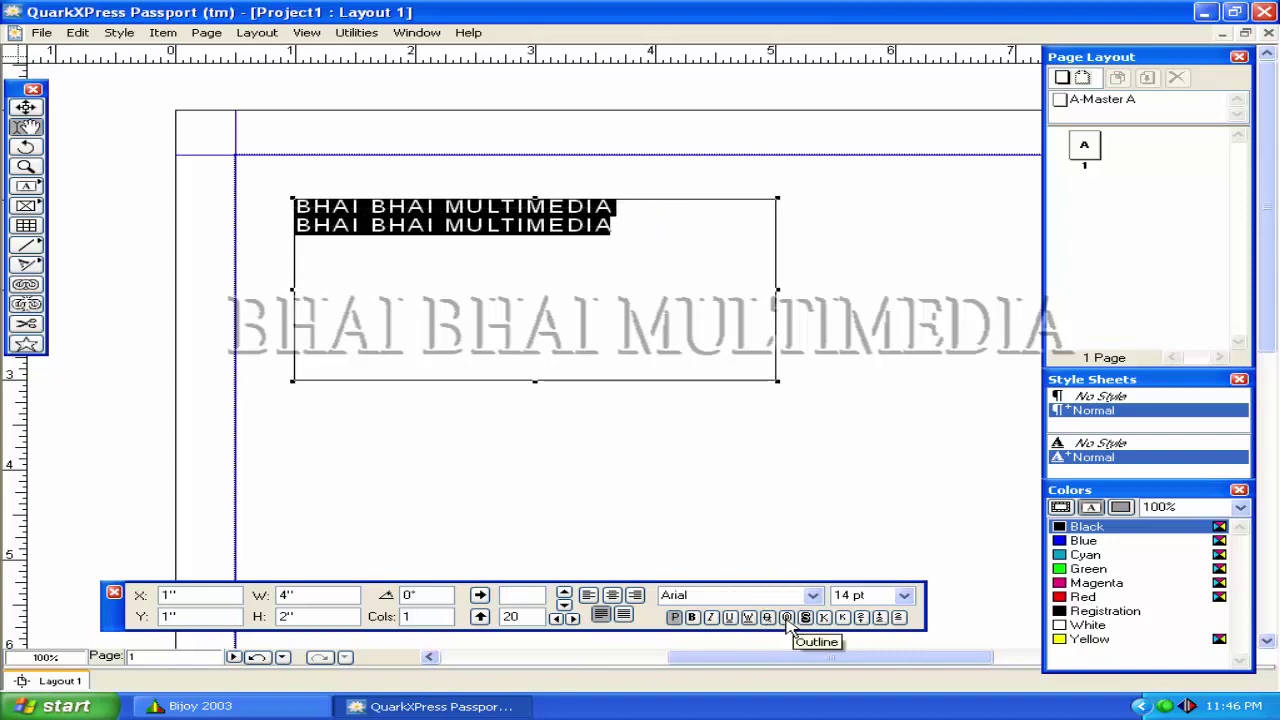
Apply the Outline style to both text lines, view it unselected, and remove it again.
left_click(787, 617)
left_click(651, 289)
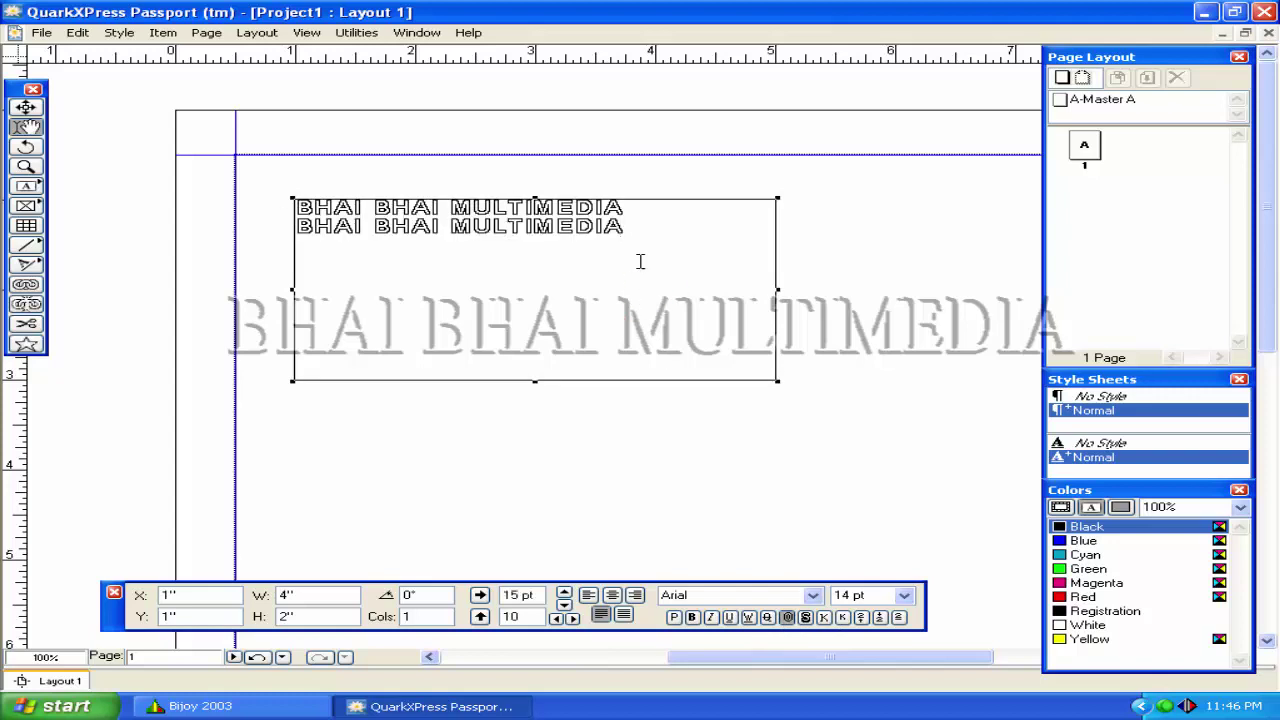
left_click(657, 242)
left_click_drag(657, 242, 206, 208)
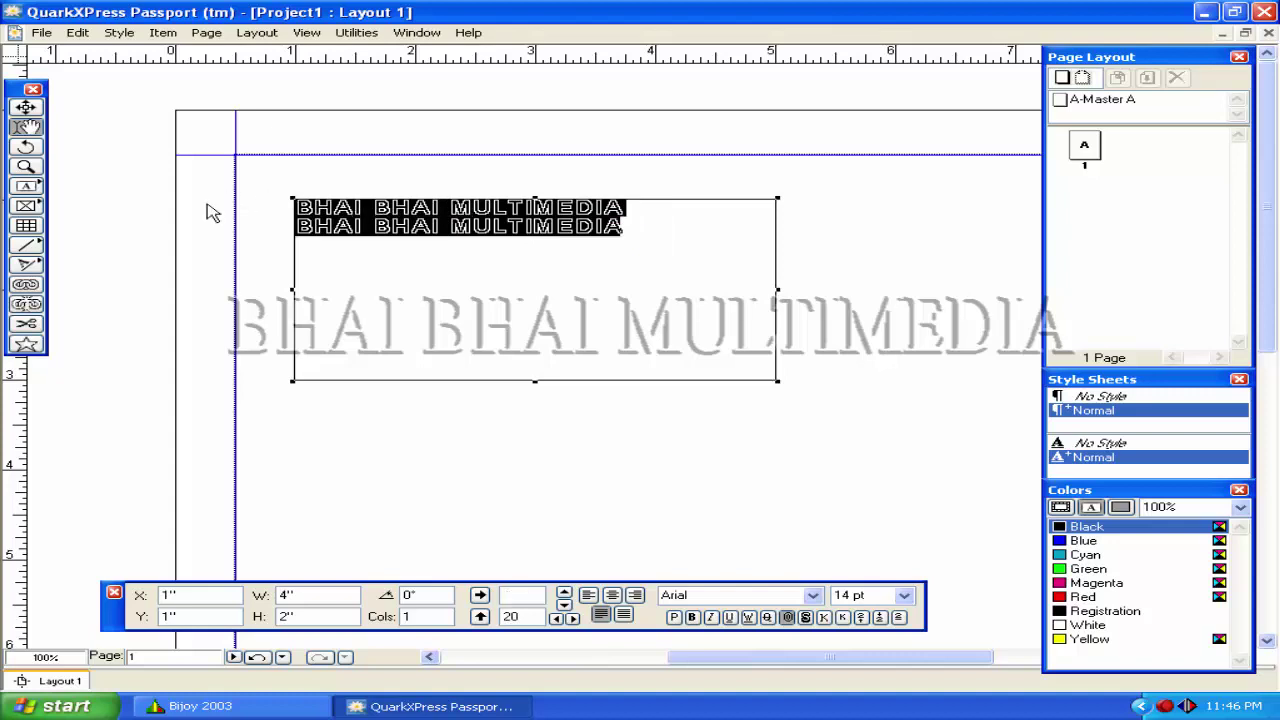
left_click(788, 618)
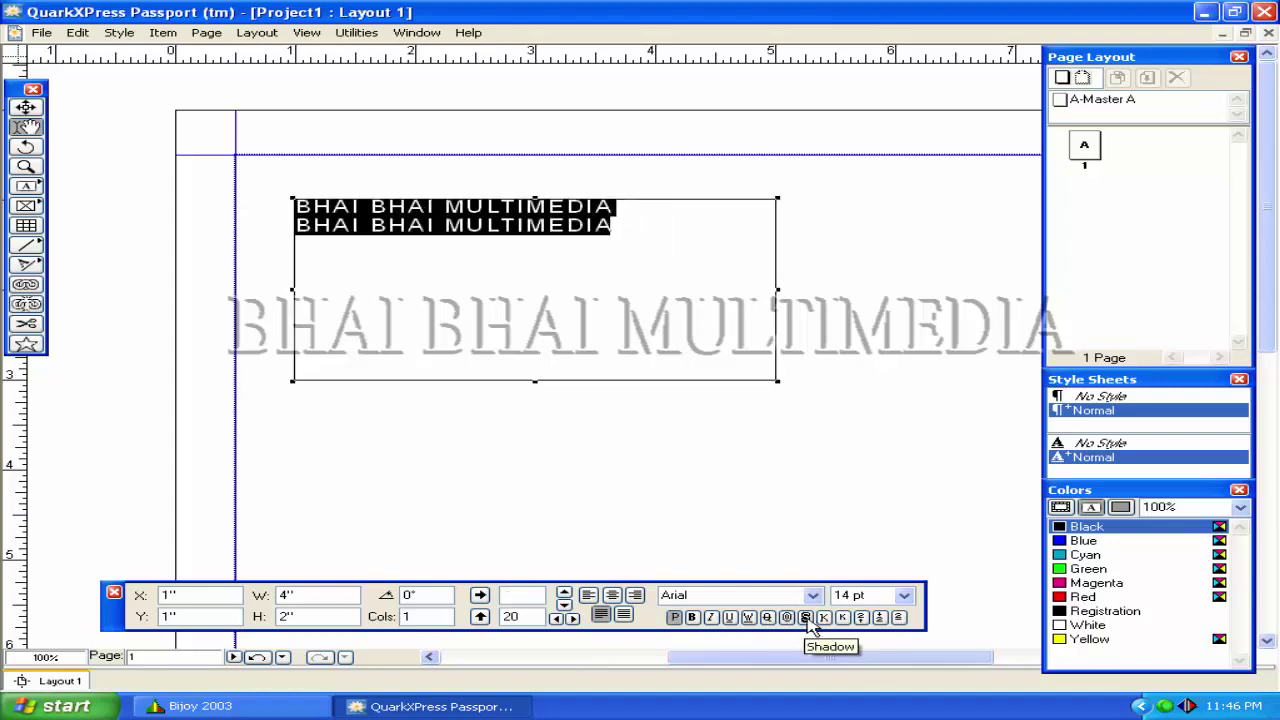
Apply the Shadow style to both text lines, view it unselected, and remove it again.
left_click(806, 617)
left_click(865, 480)
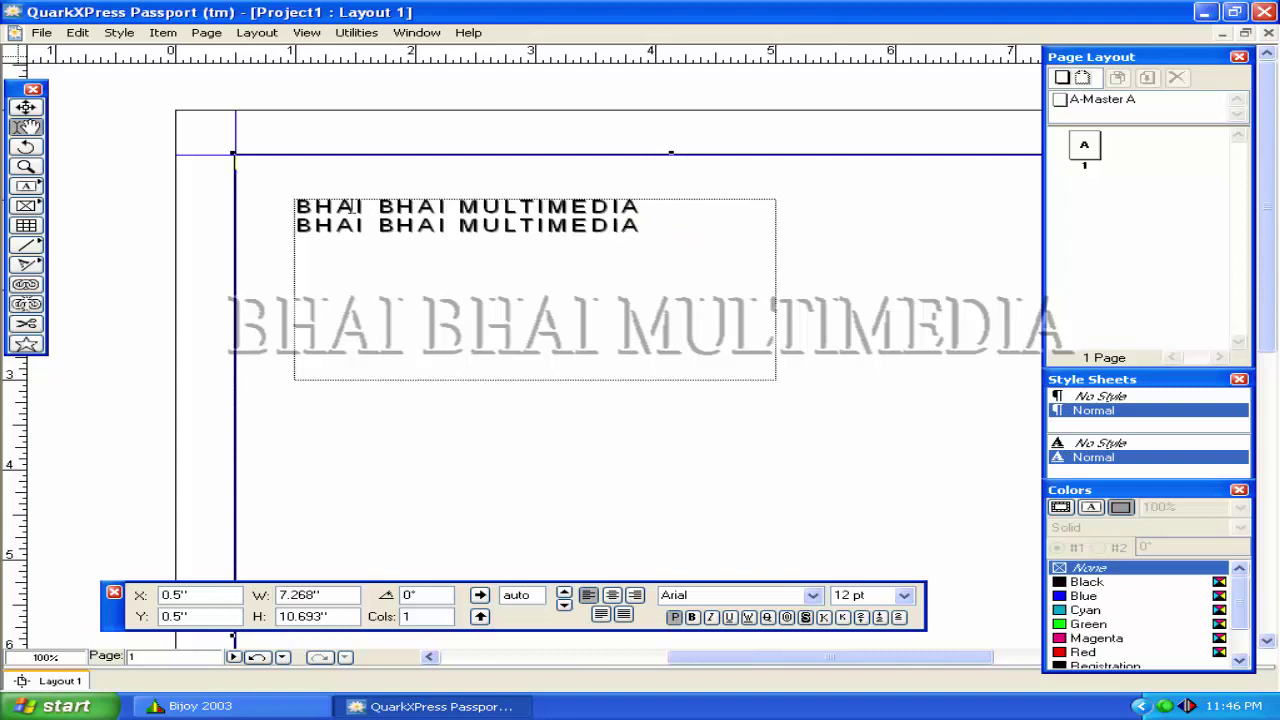
left_click_drag(645, 224, 414, 174)
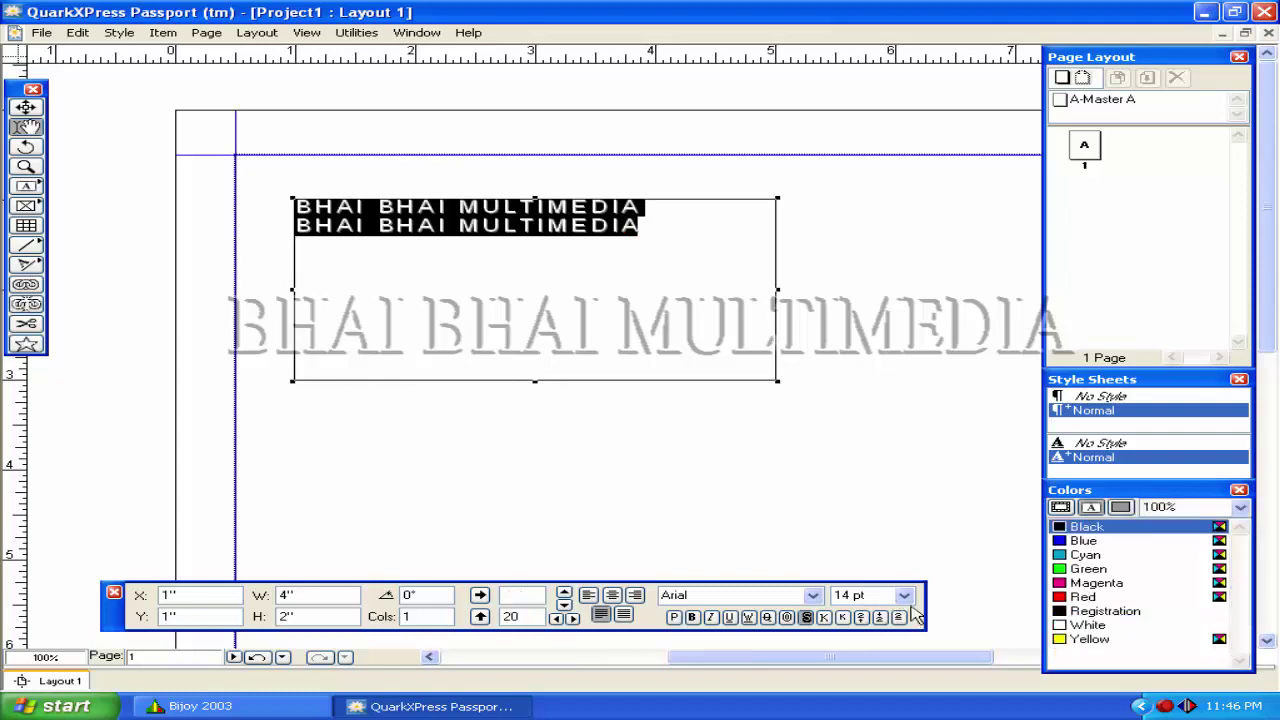
left_click(806, 617)
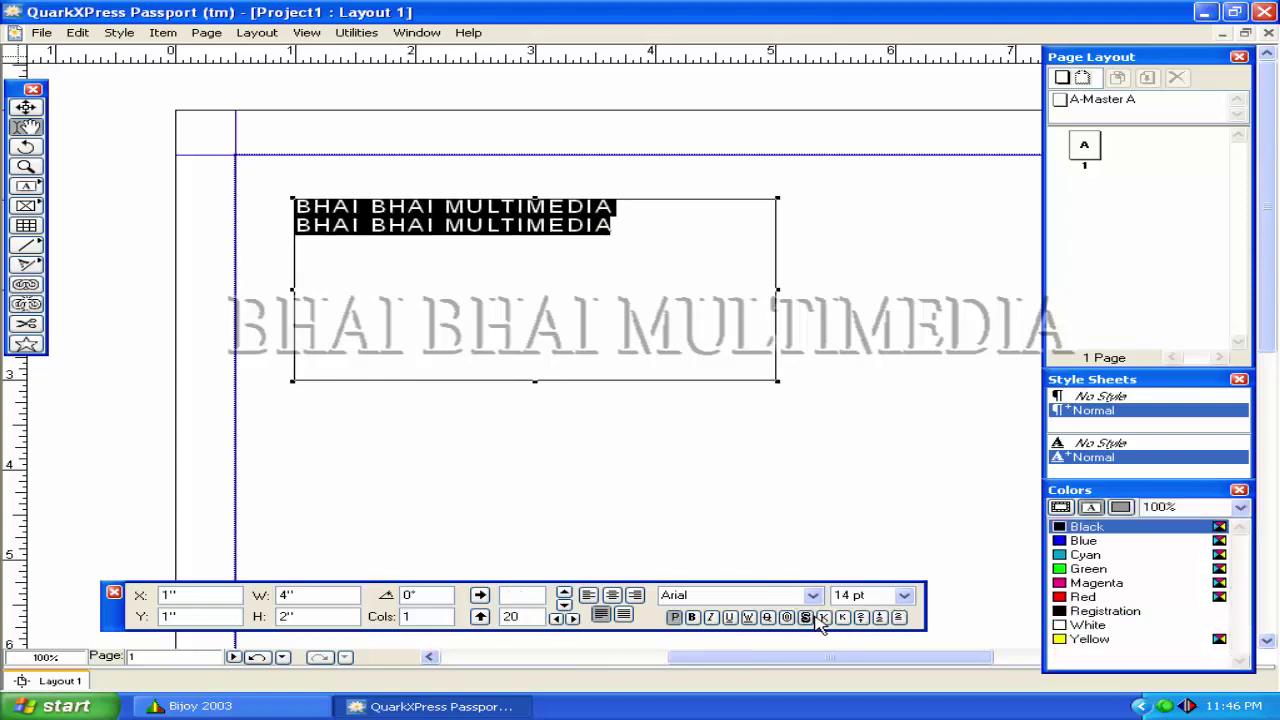
Turn All Caps on and off for both selected lines and apply Small Caps to them.
left_click(826, 618)
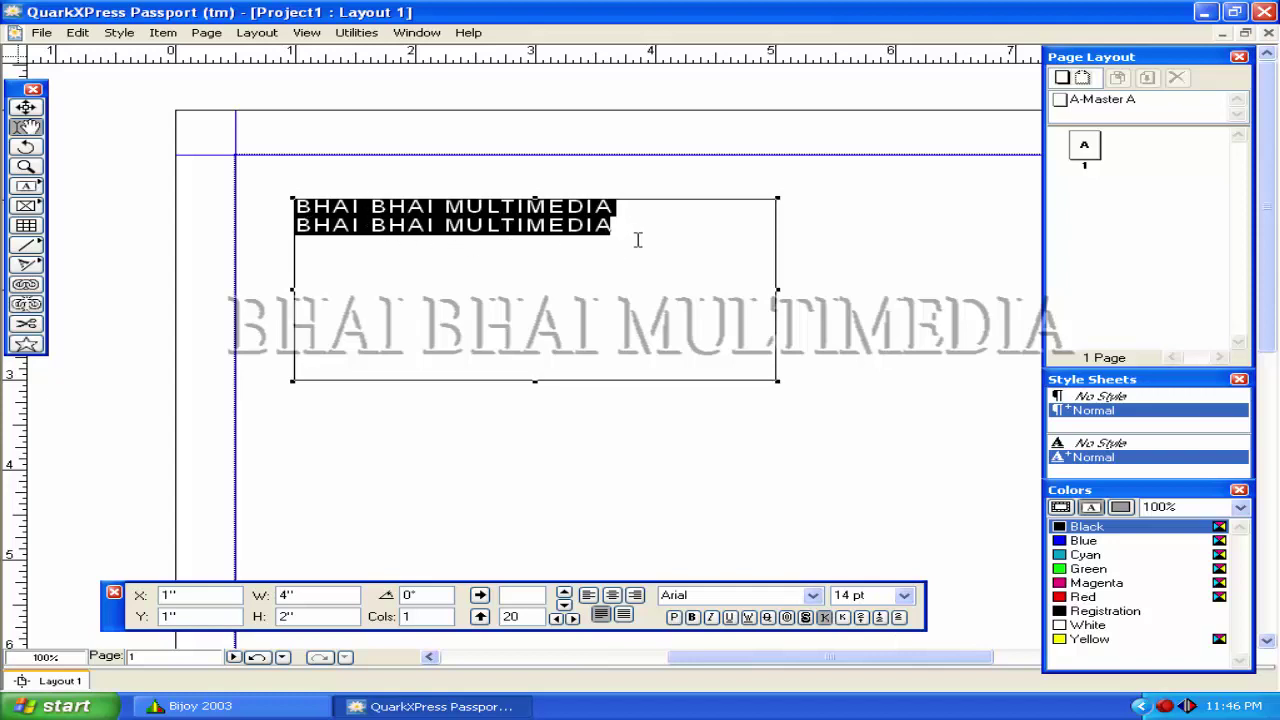
left_click(826, 619)
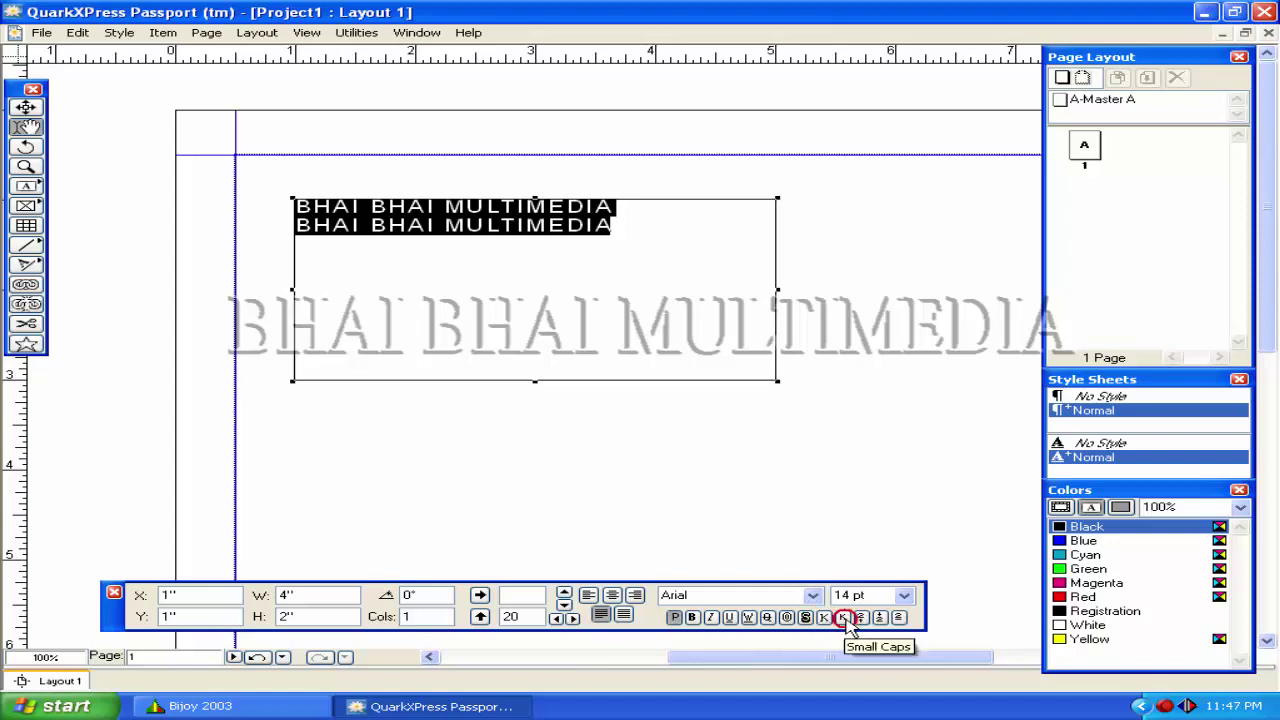
left_click(843, 618)
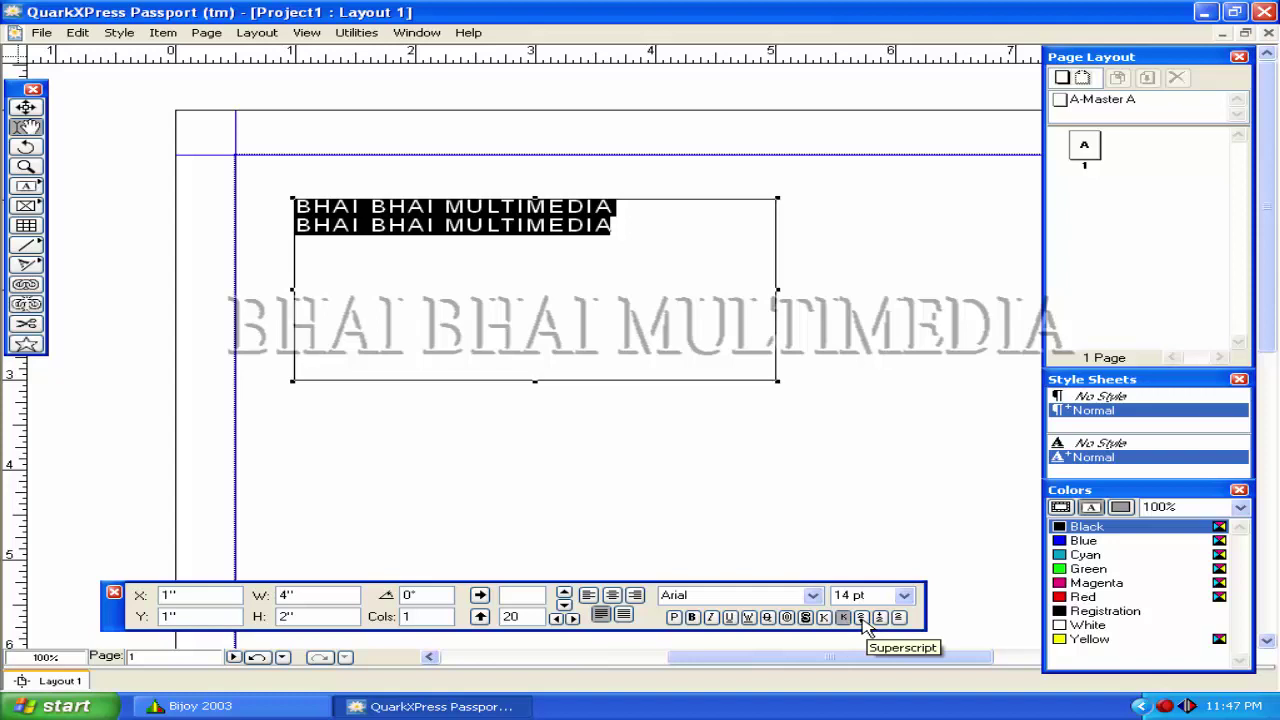
Add the text "A2B 2" below the two existing lines, leaving a blank line in between.
left_click(619, 228)
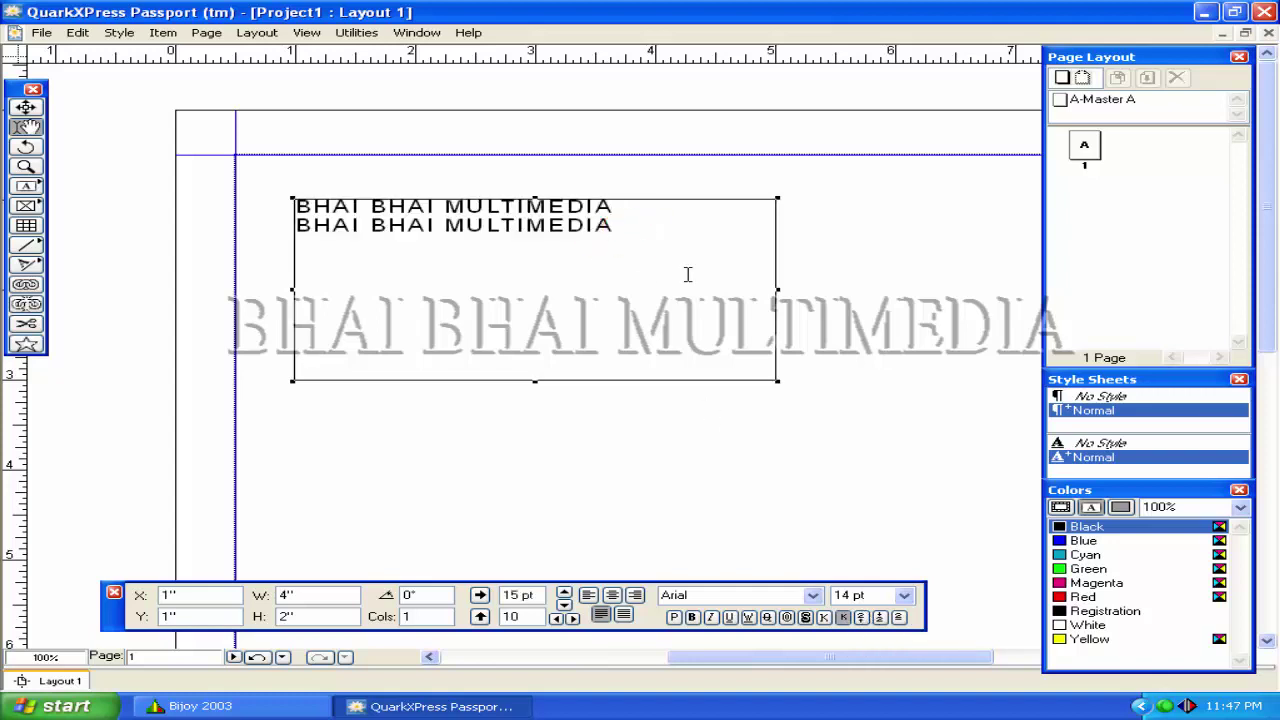
key("Return")
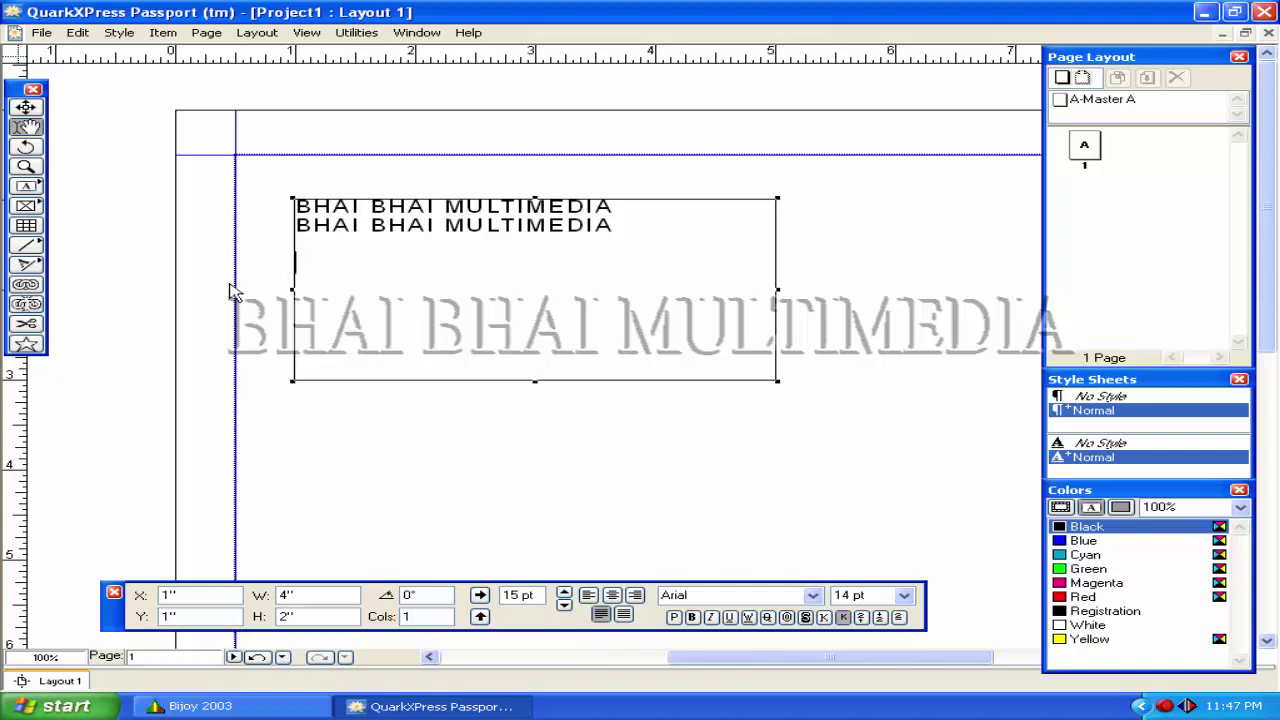
type("A2B 2")
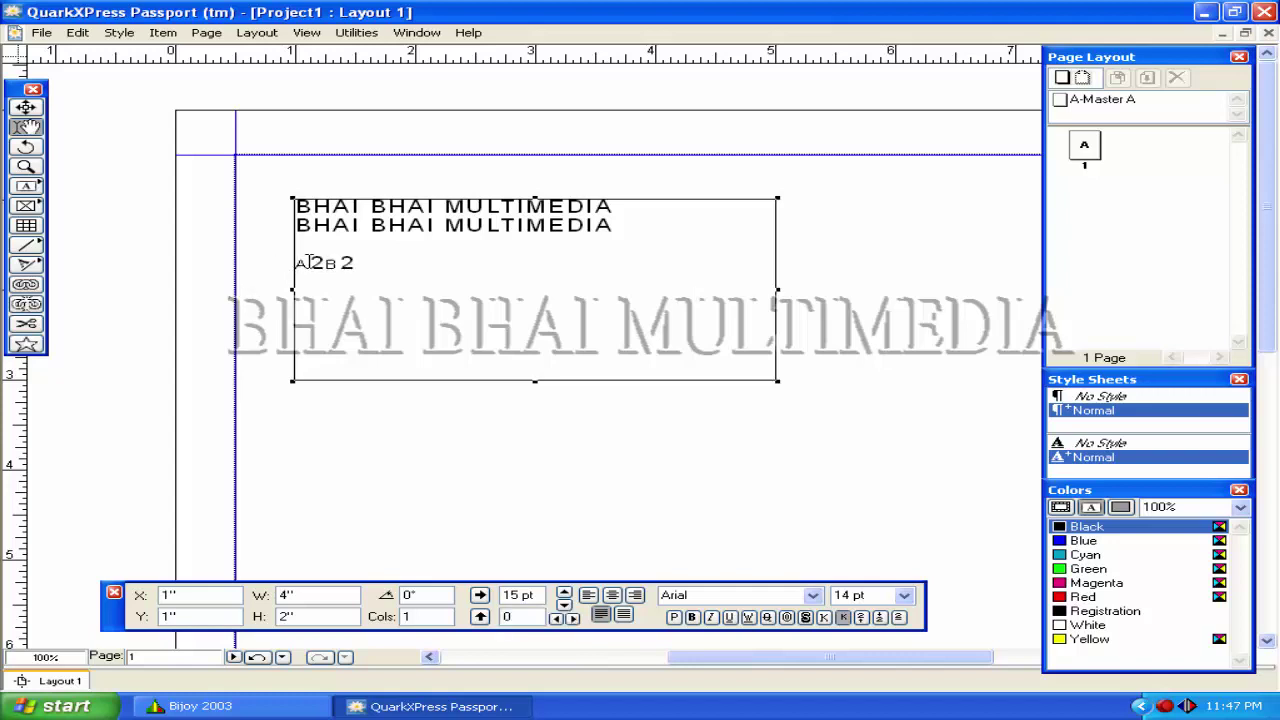
Make the 2 between A and B superscript in the new text line.
left_click_drag(310, 262, 324, 263)
type("20")
left_click(860, 617)
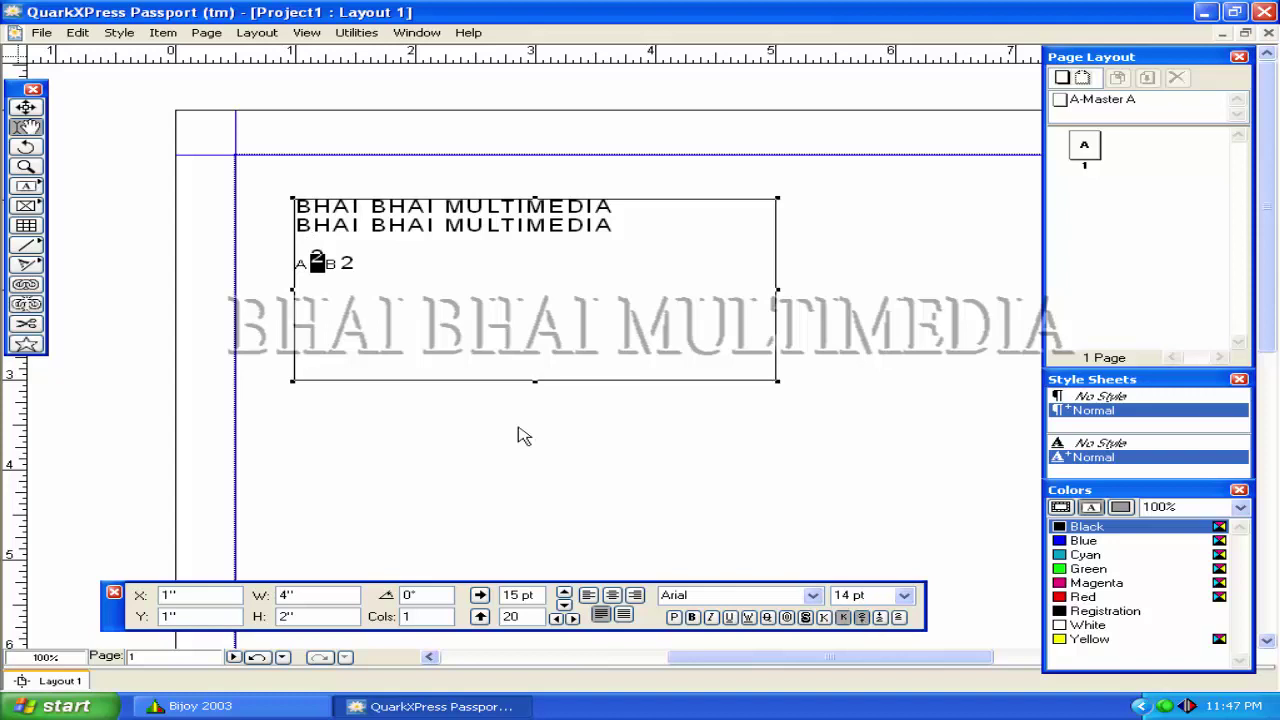
Make the 2 after B superscript in the third text line.
left_click_drag(339, 263, 355, 262)
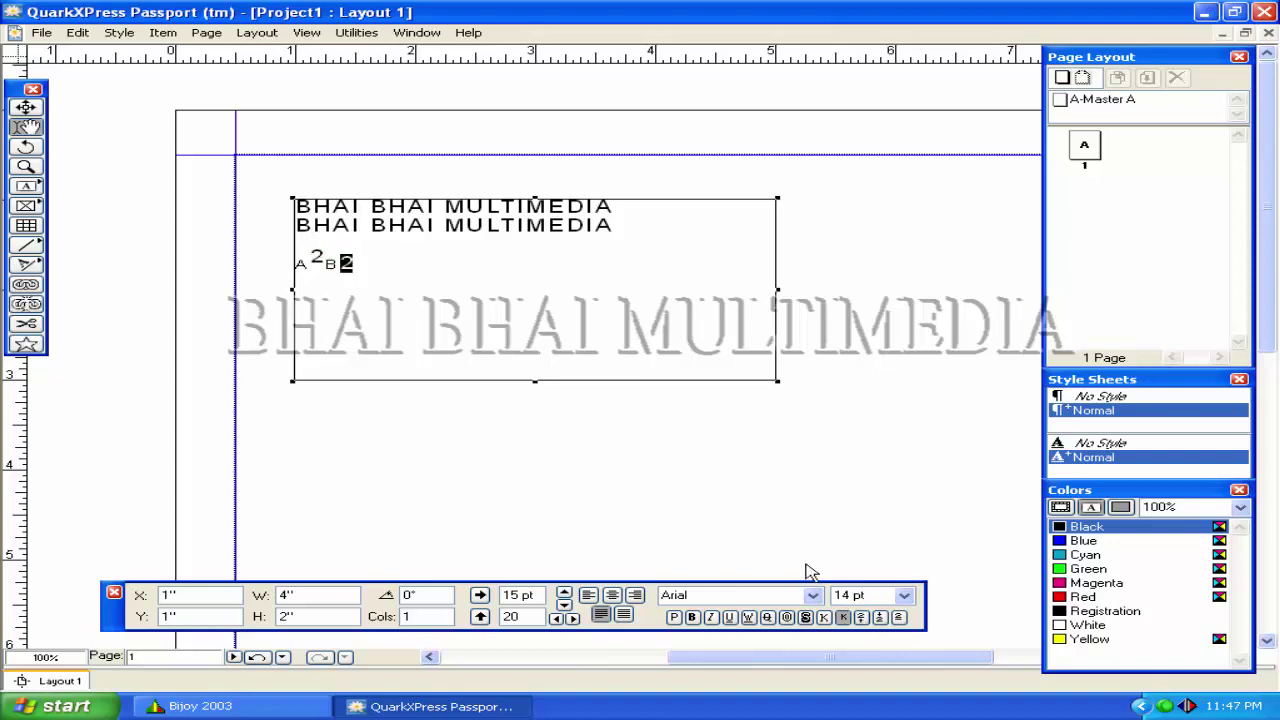
left_click(860, 617)
left_click(396, 284)
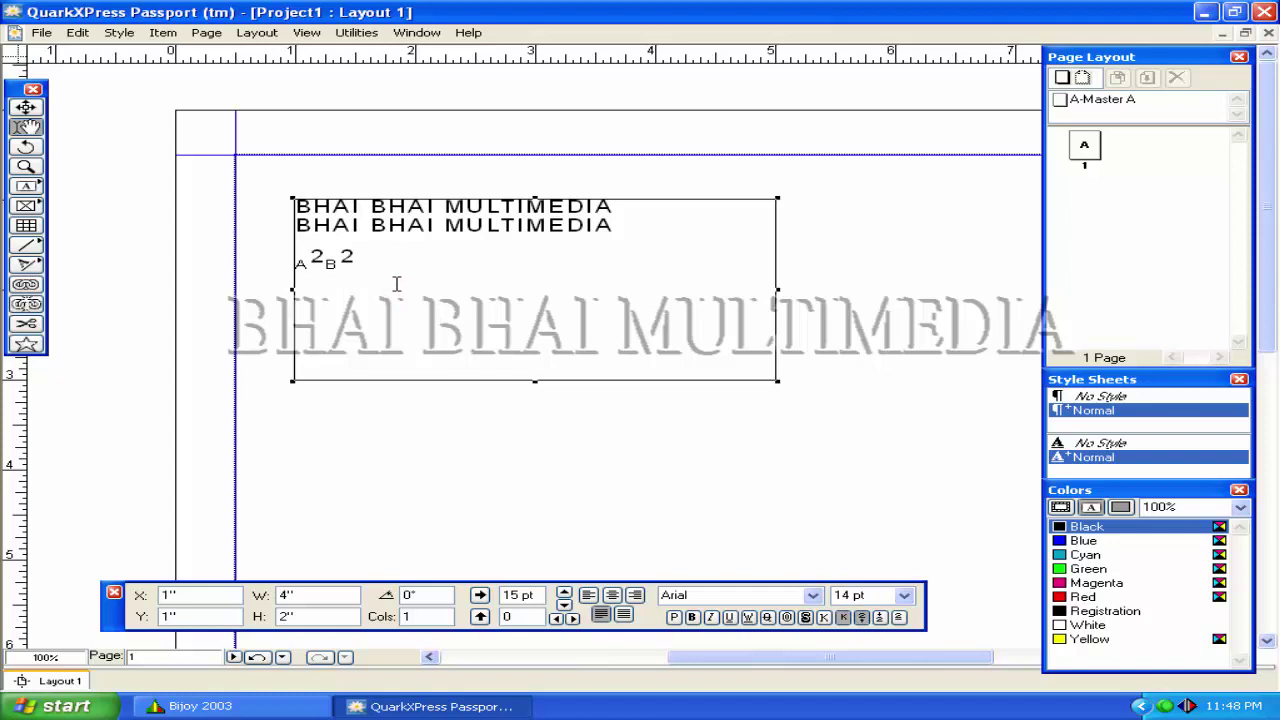
Add a new line "H2O" below the A2B 2 line and make its 2 subscript.
key("Return")
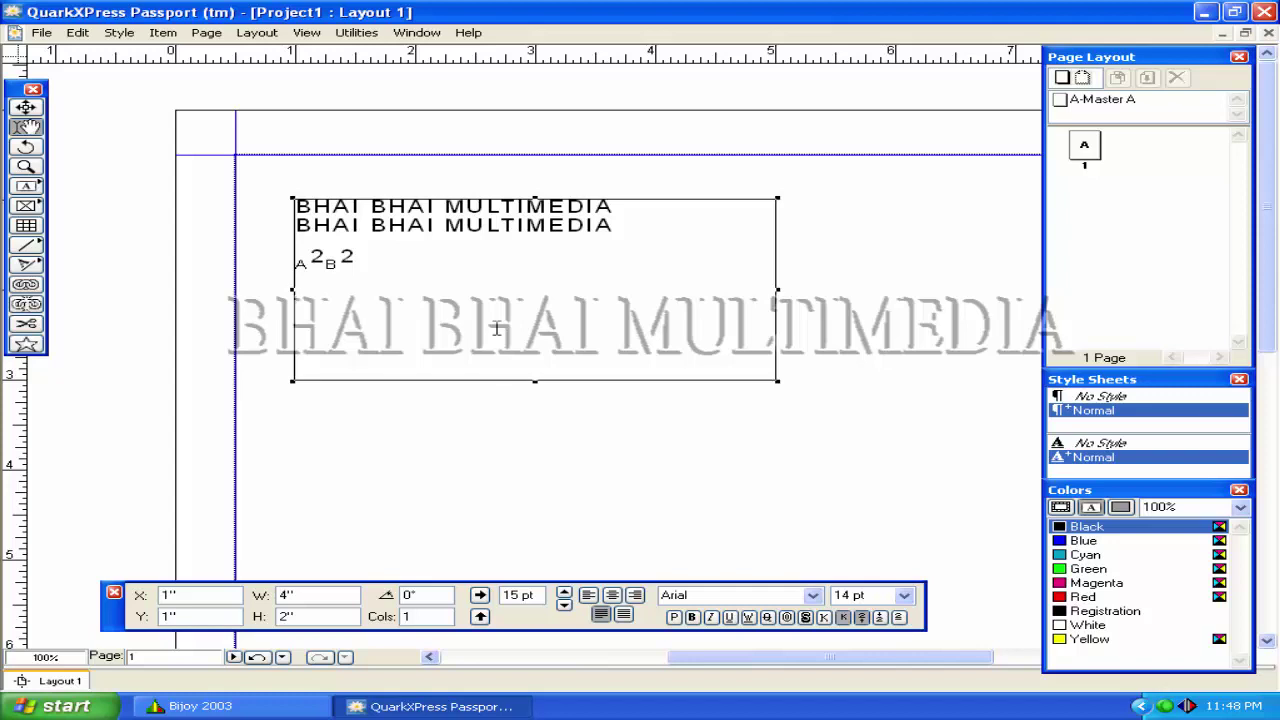
type("H")
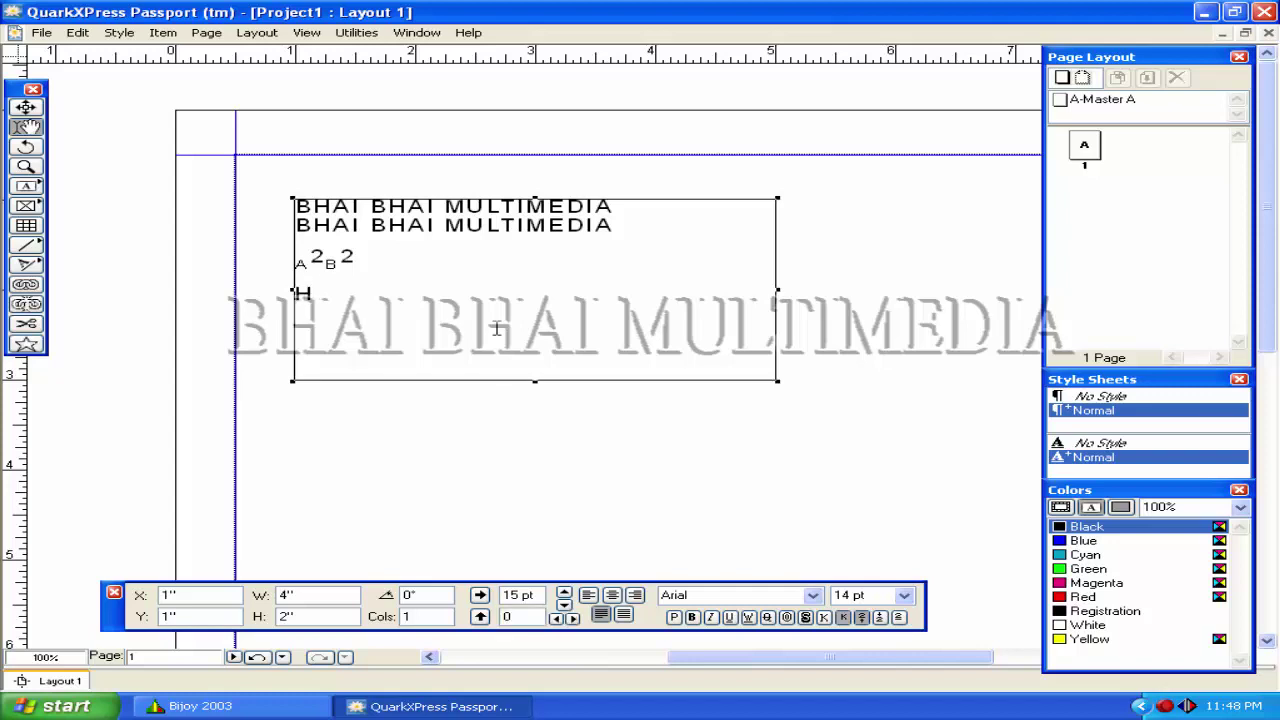
type("2O")
left_click_drag(316, 294, 329, 294)
left_click(880, 617)
left_click(366, 295)
Turn the Superior style on and off for both BHAI BHAI MULTIMEDIA lines.
left_click_drag(608, 226, 211, 214)
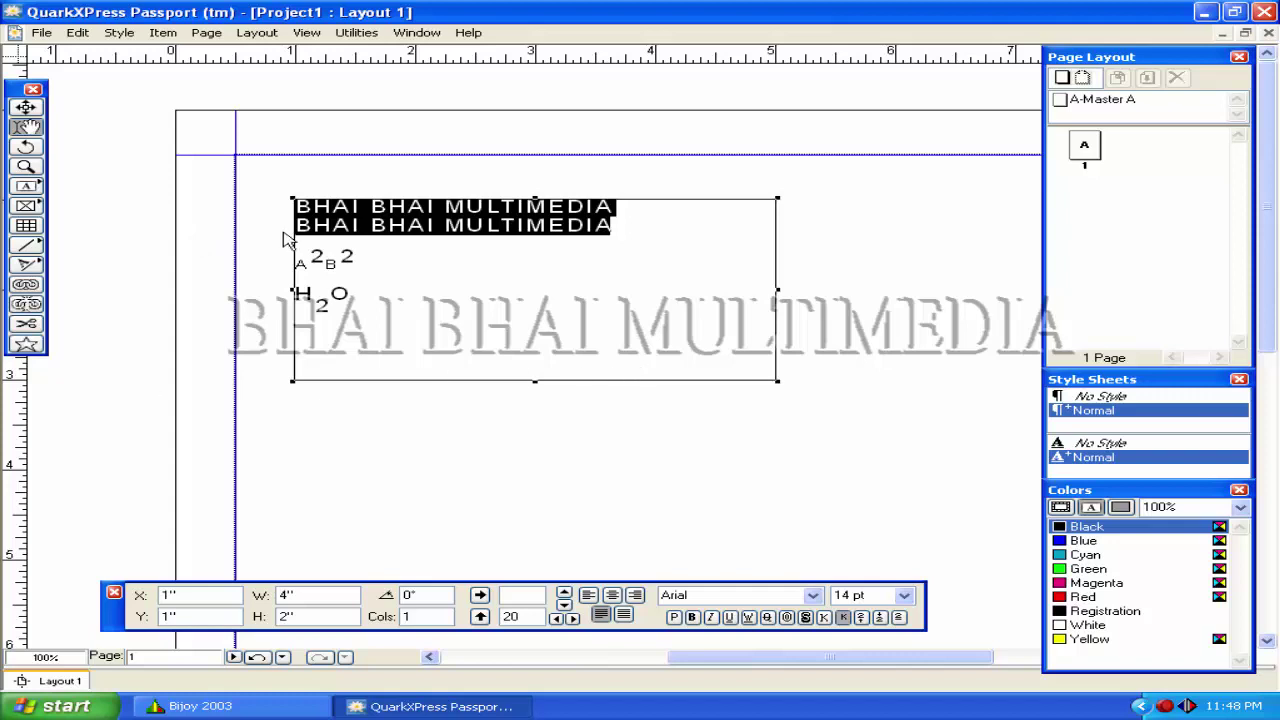
mouse_move(302, 228)
left_mouse_down()
mouse_move(643, 230)
mouse_move(272, 224)
mouse_move(230, 190)
left_mouse_up()
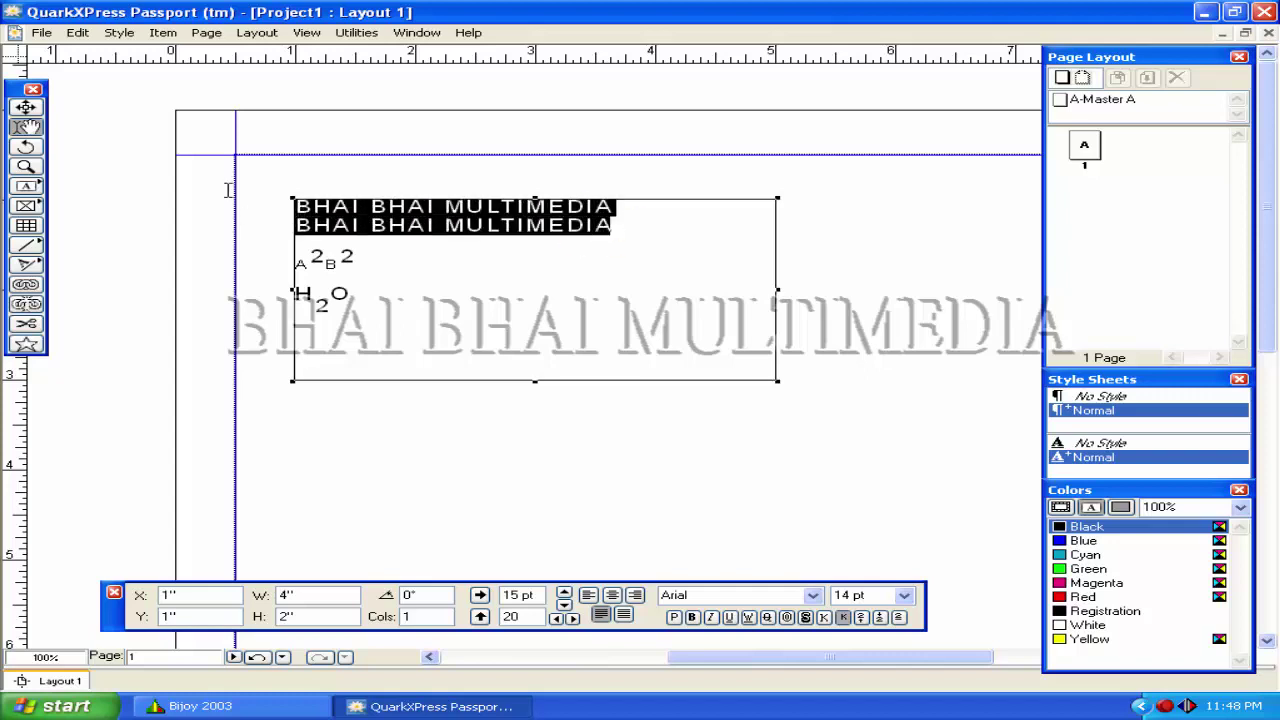
left_click(901, 618)
left_click(901, 618)
left_click(901, 618)
left_click(901, 618)
Switch from text editing to the Item tool with the text box still selected.
left_click(25, 107)
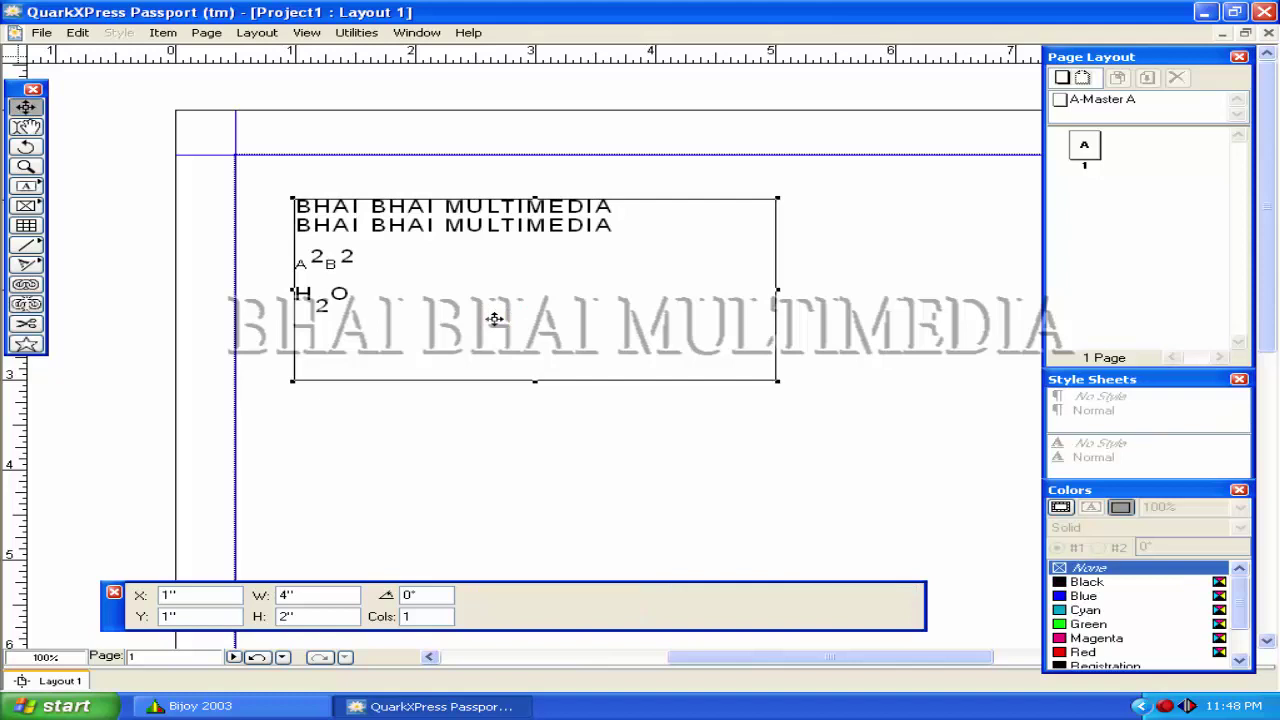
left_click(25, 126)
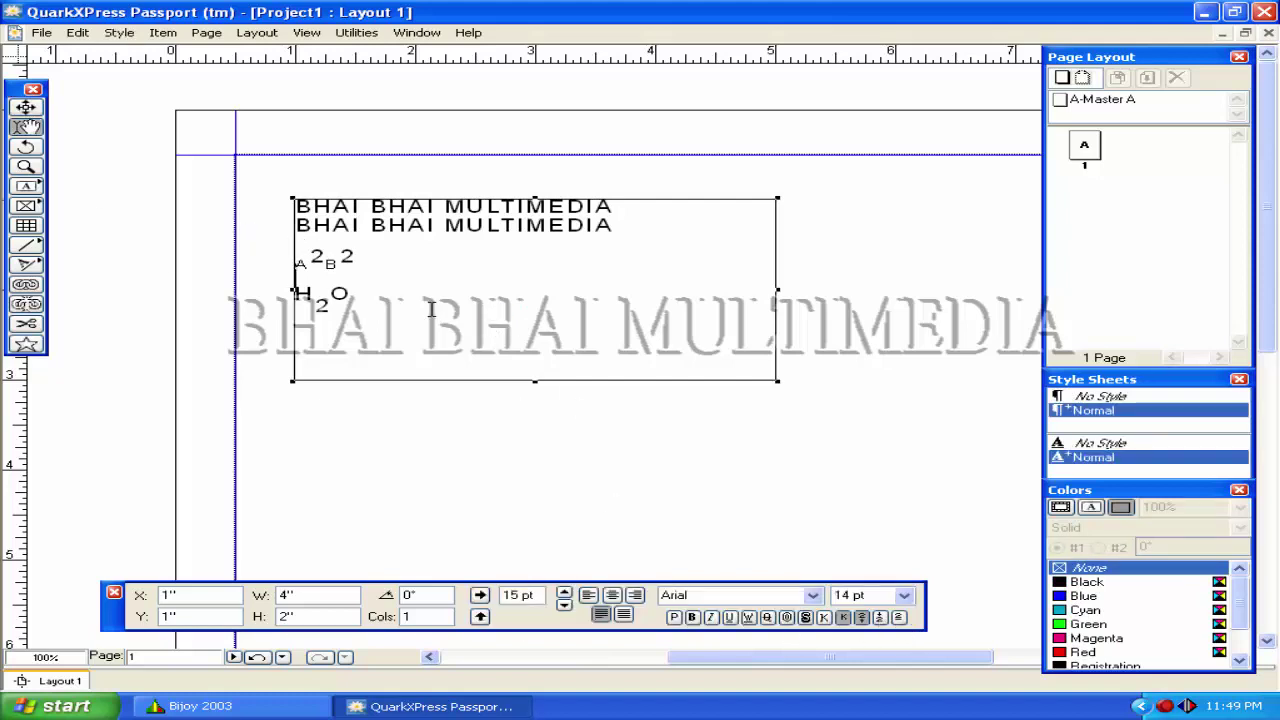
left_click(25, 107)
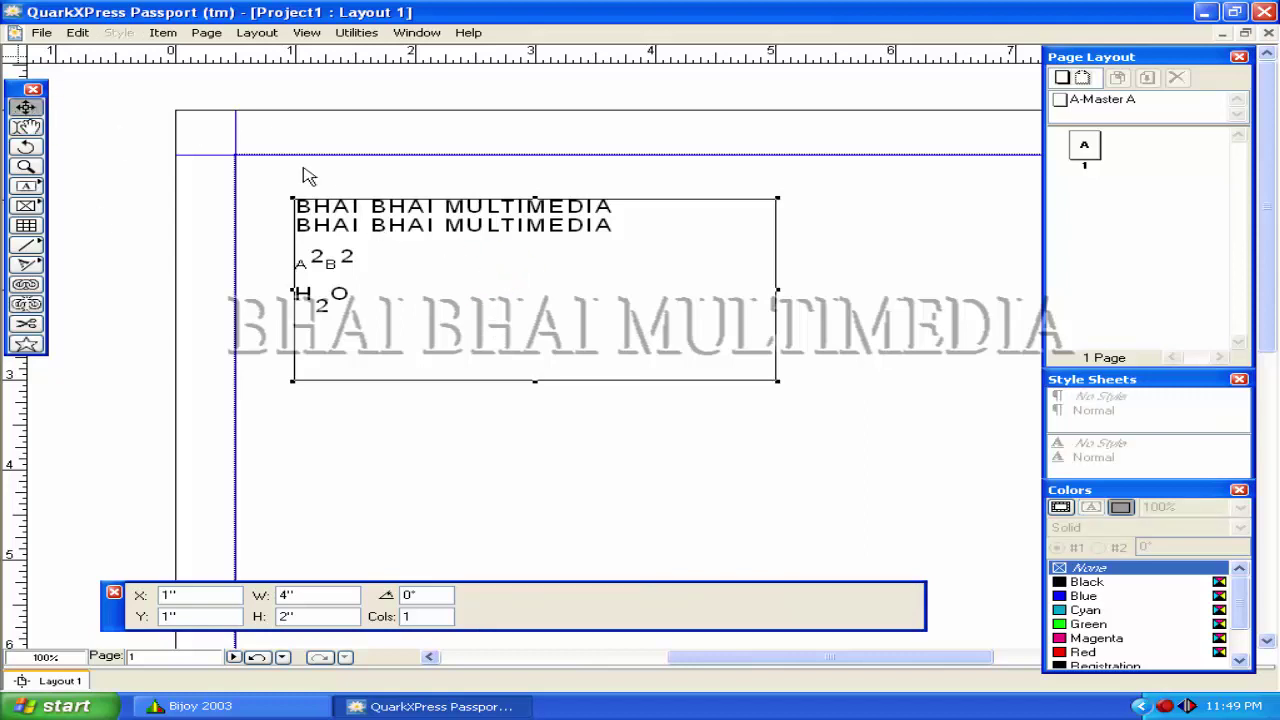
Open the text box's Modify dialog in three different ways and cancel it each time.
right_click(494, 303)
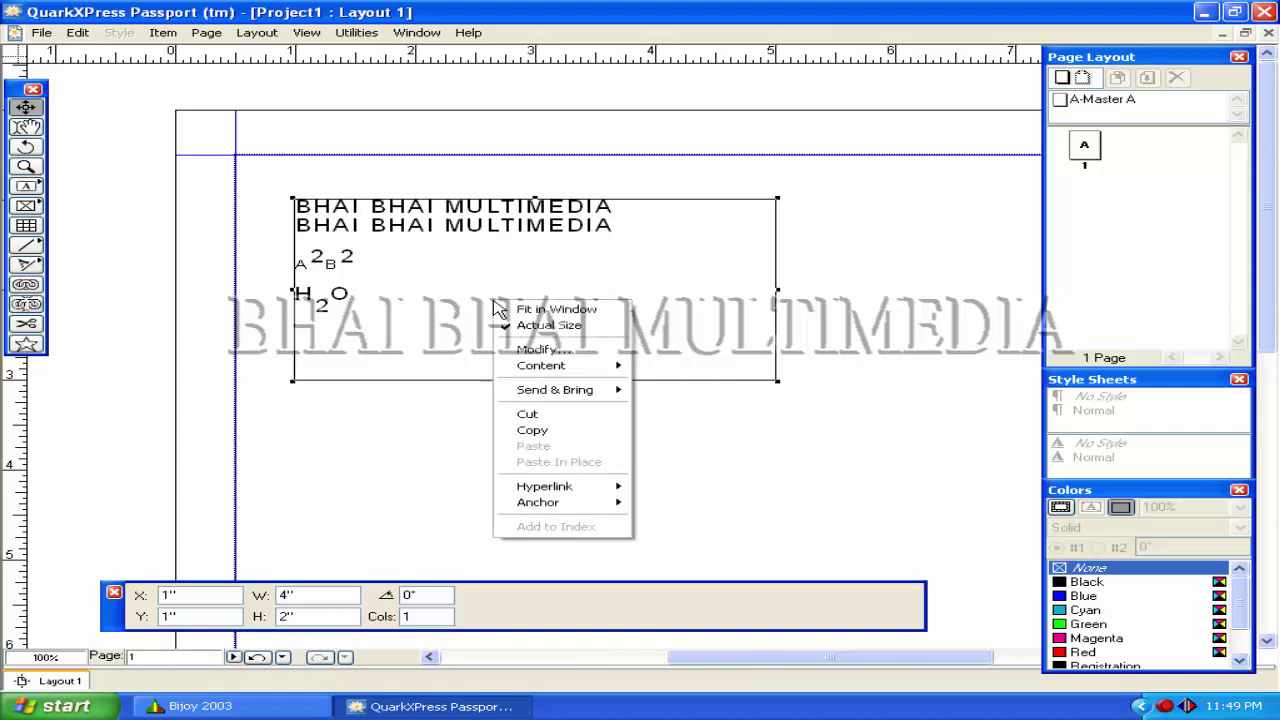
left_click(545, 349)
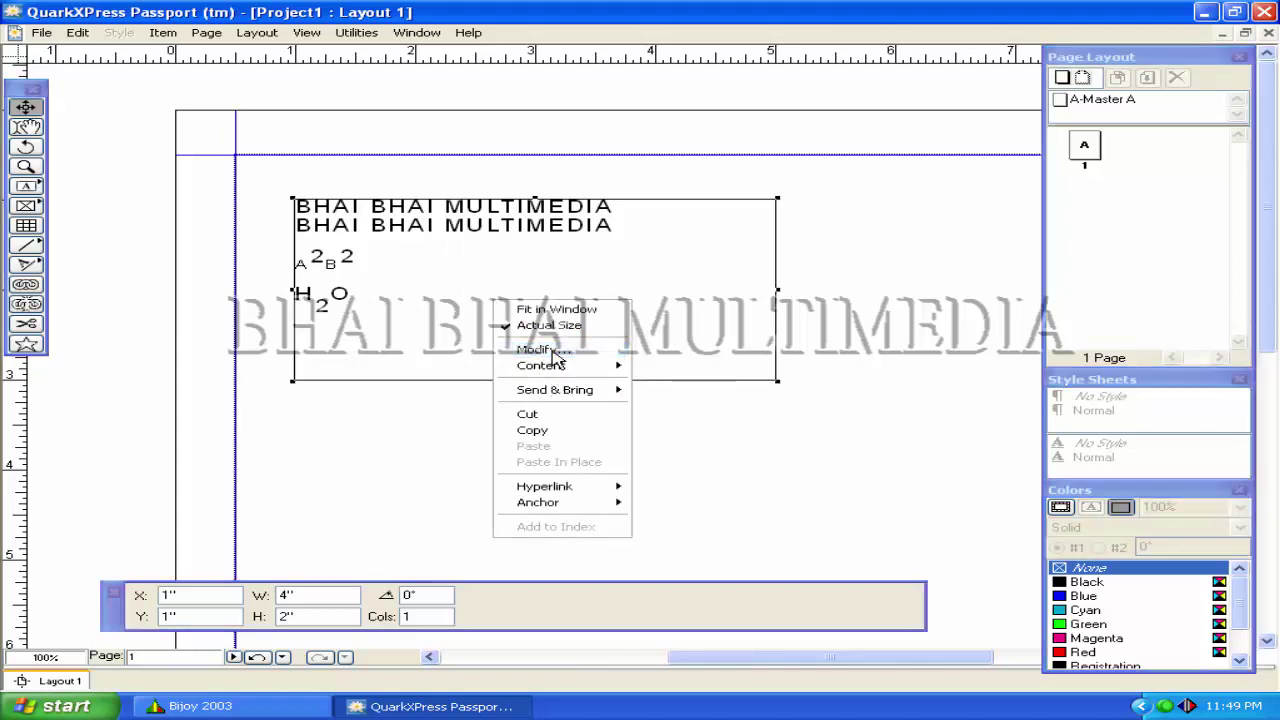
left_click(794, 505)
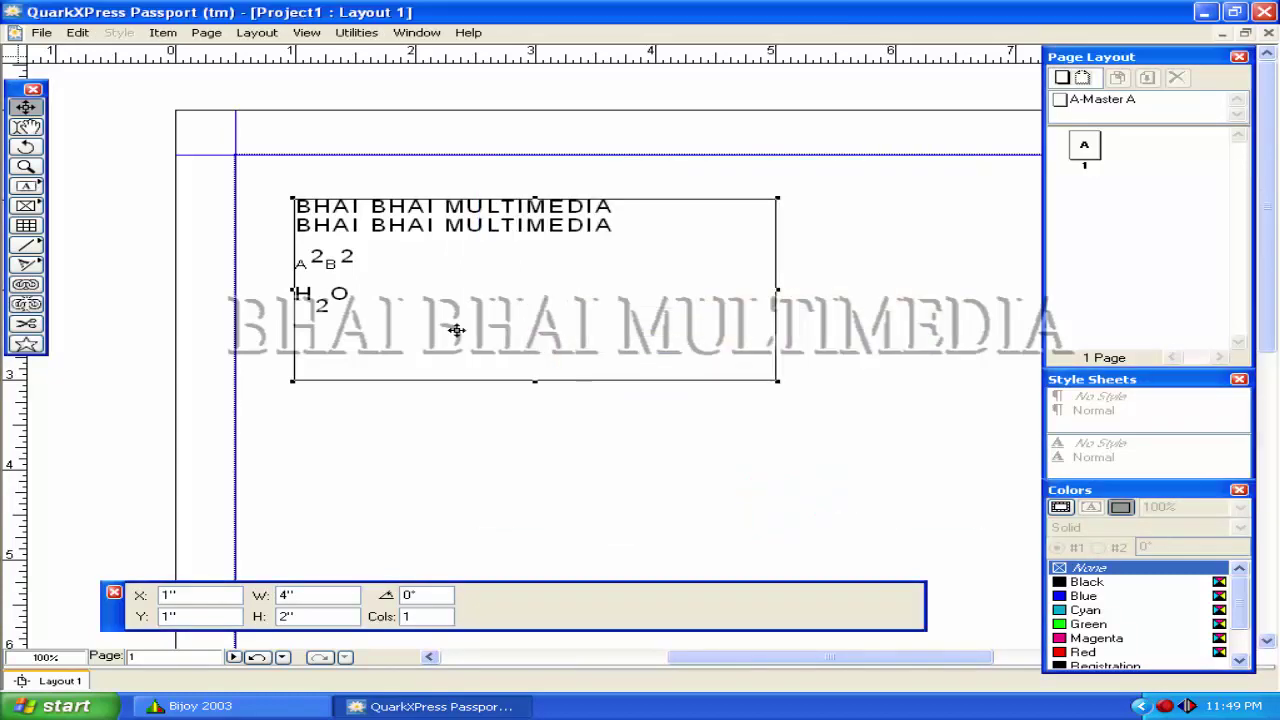
left_click(163, 32)
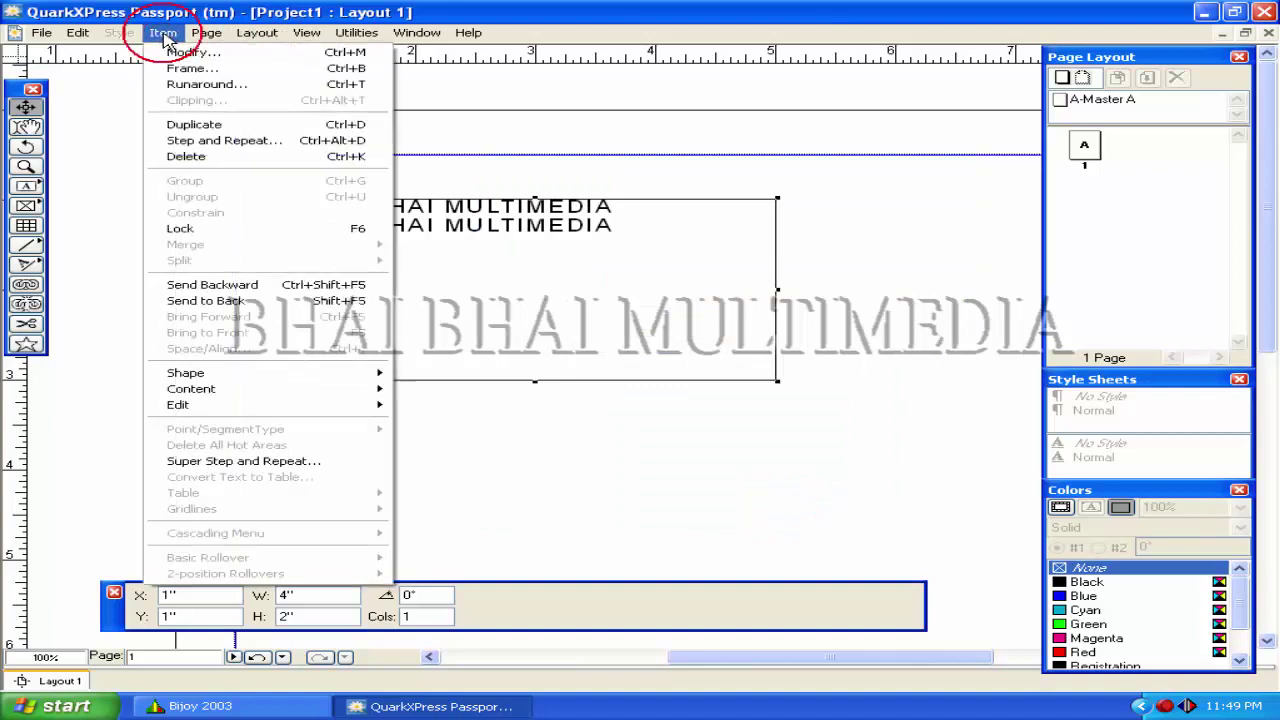
left_click(178, 53)
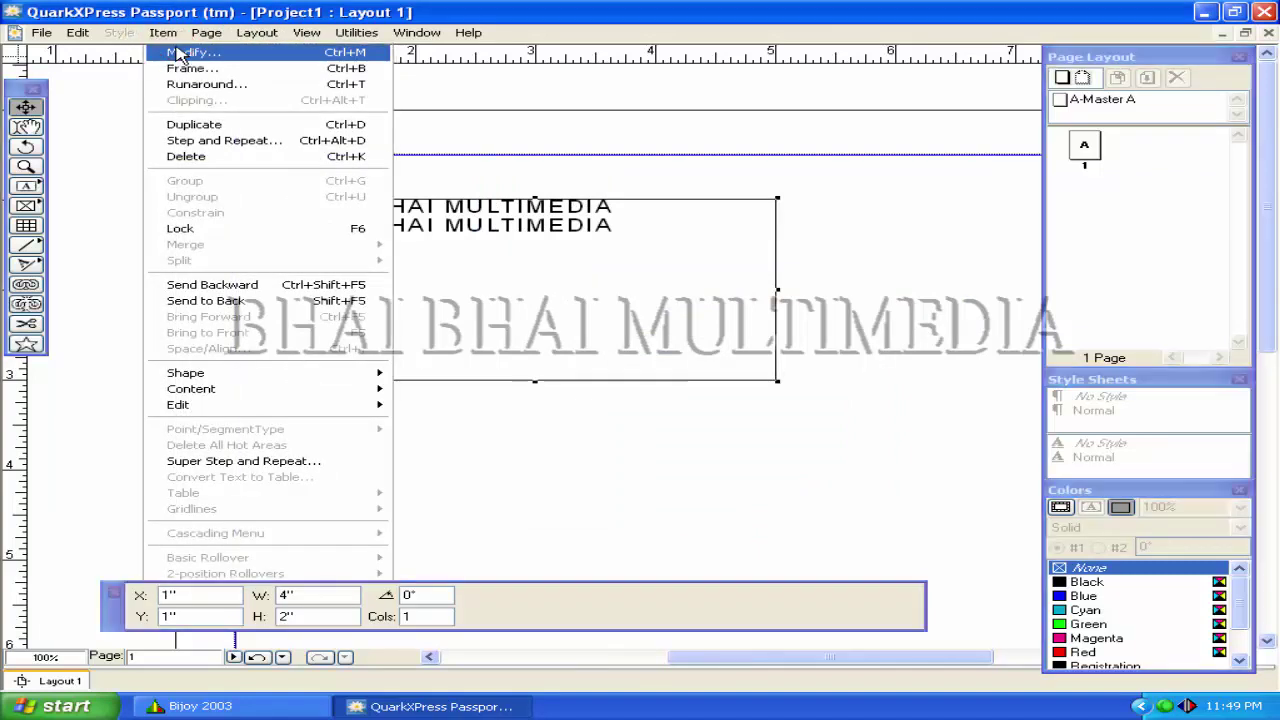
left_click(800, 505)
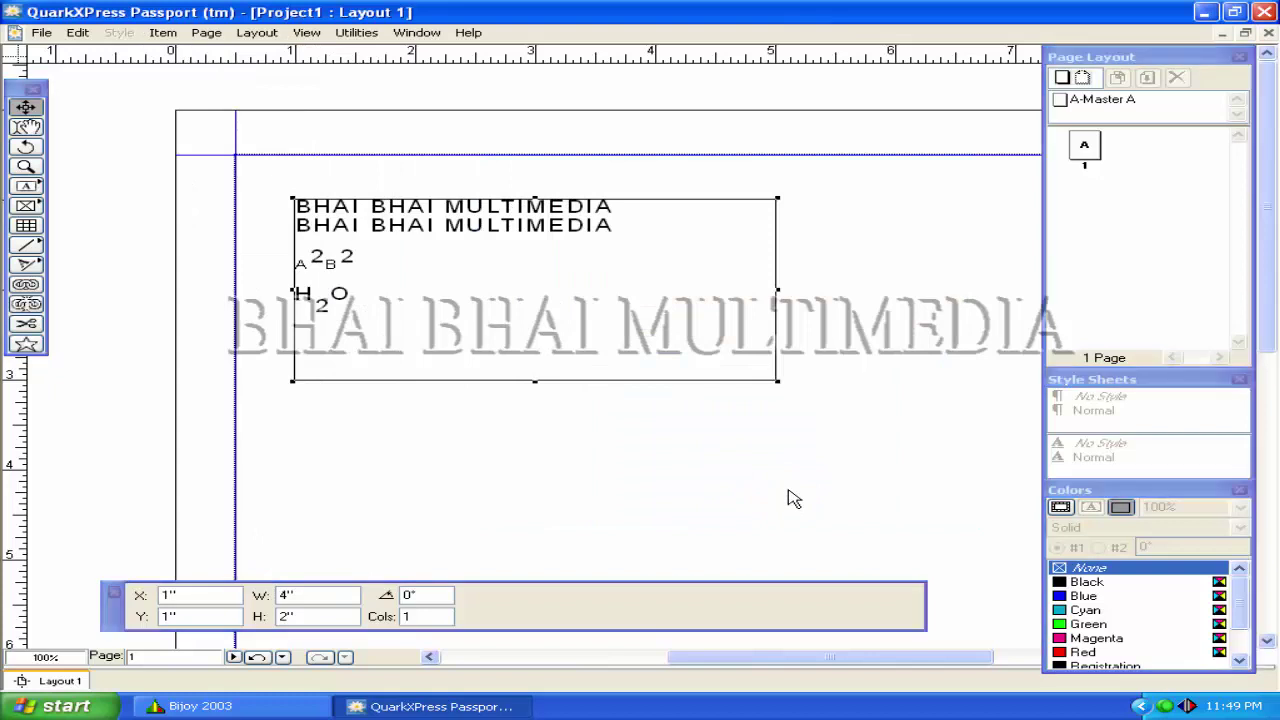
key("ctrl+m")
left_click(828, 504)
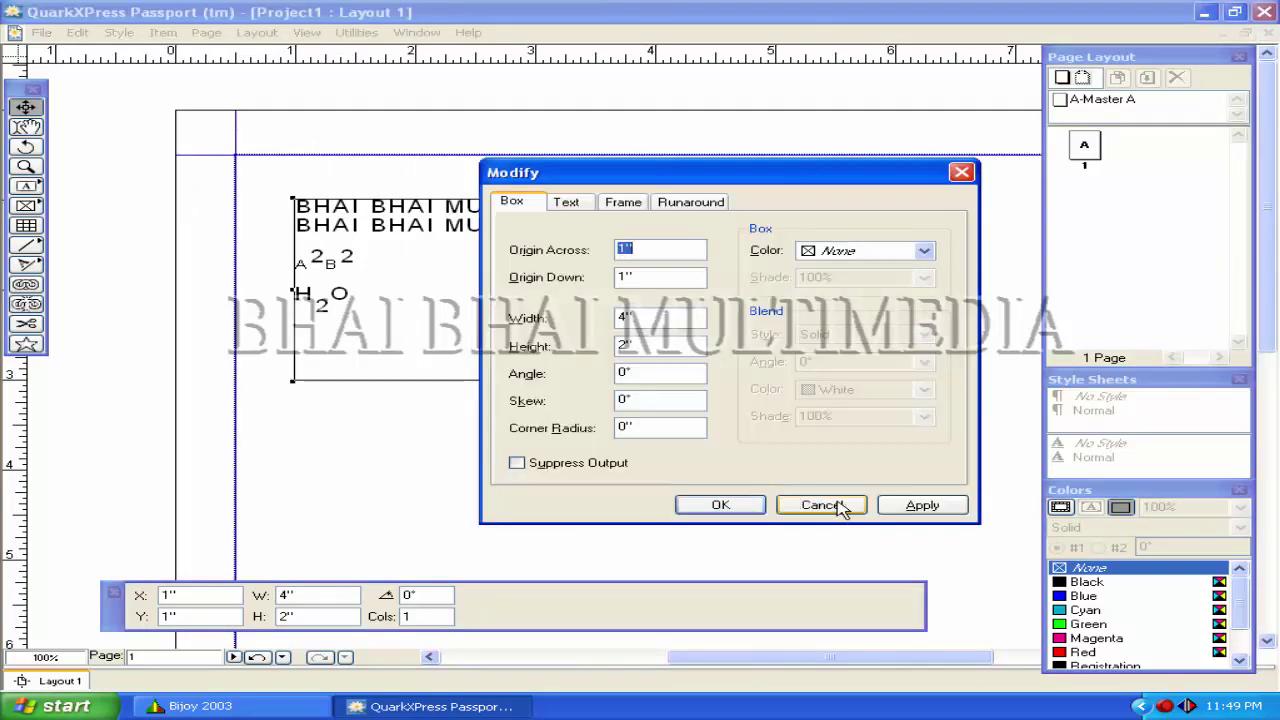
Open the Modify dialog for the text box and apply a skew of 45°.
left_click(454, 261)
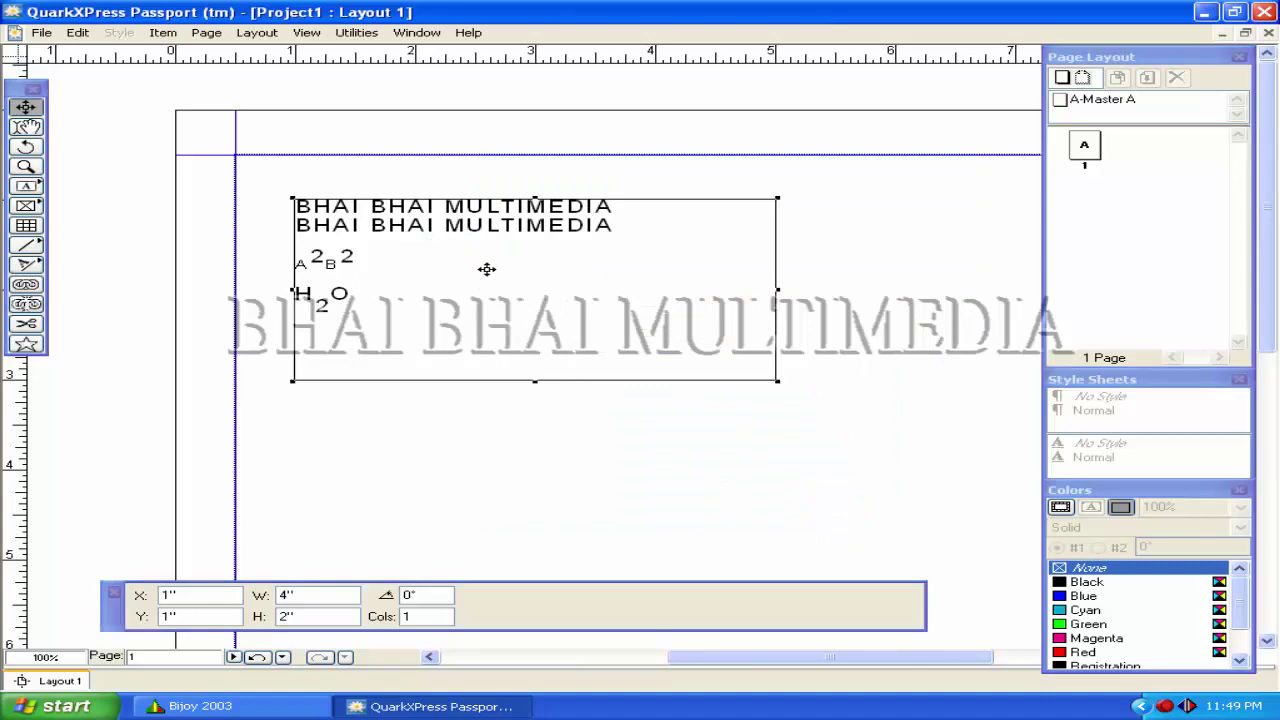
double_click(493, 265)
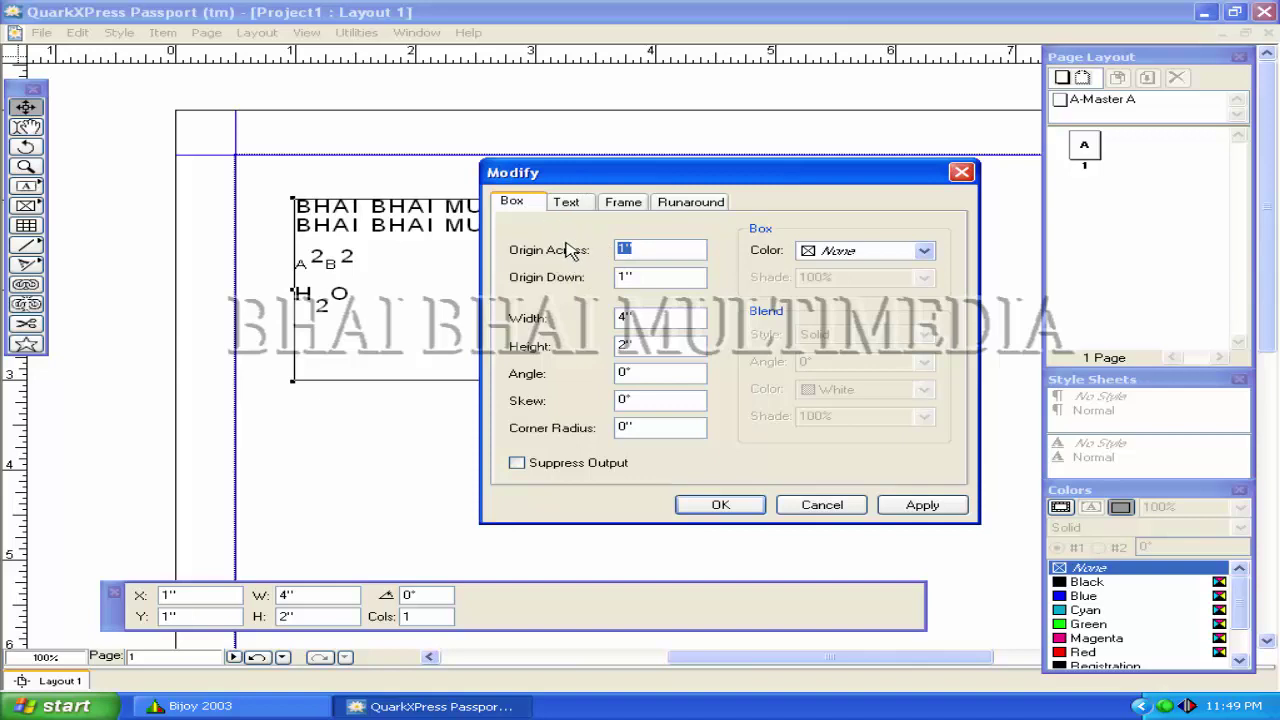
left_click(910, 504)
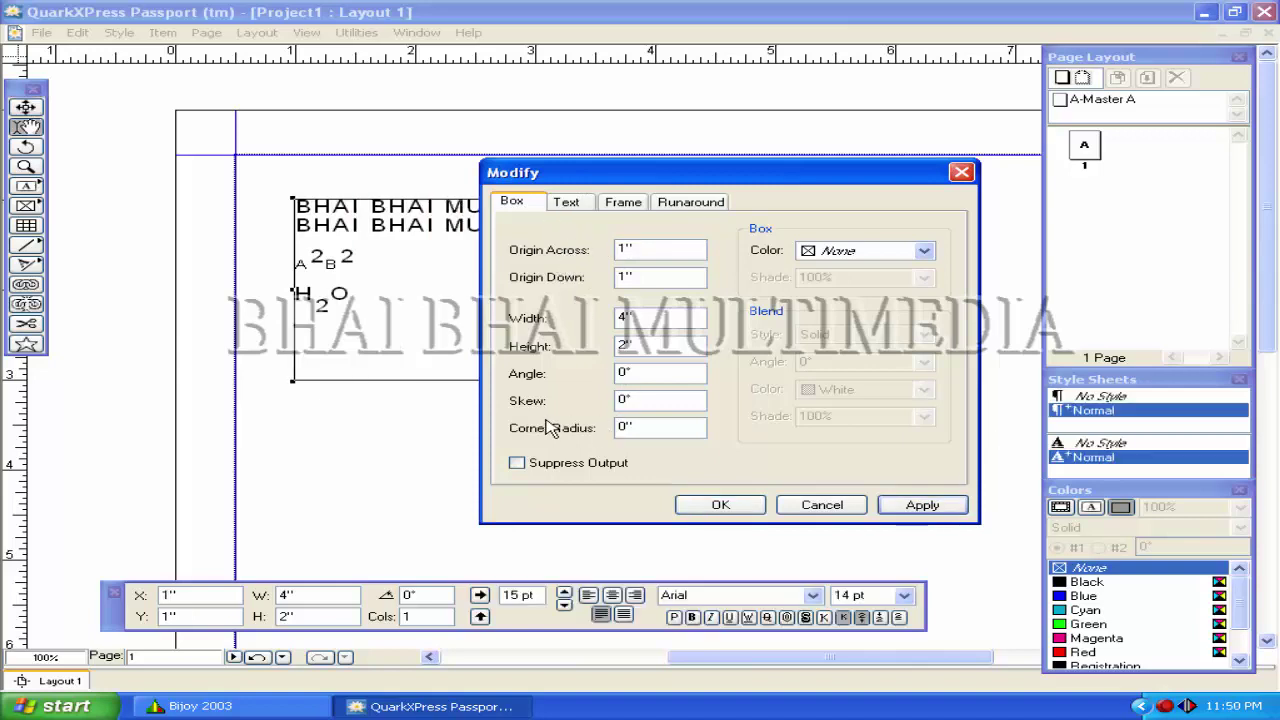
double_click(631, 400)
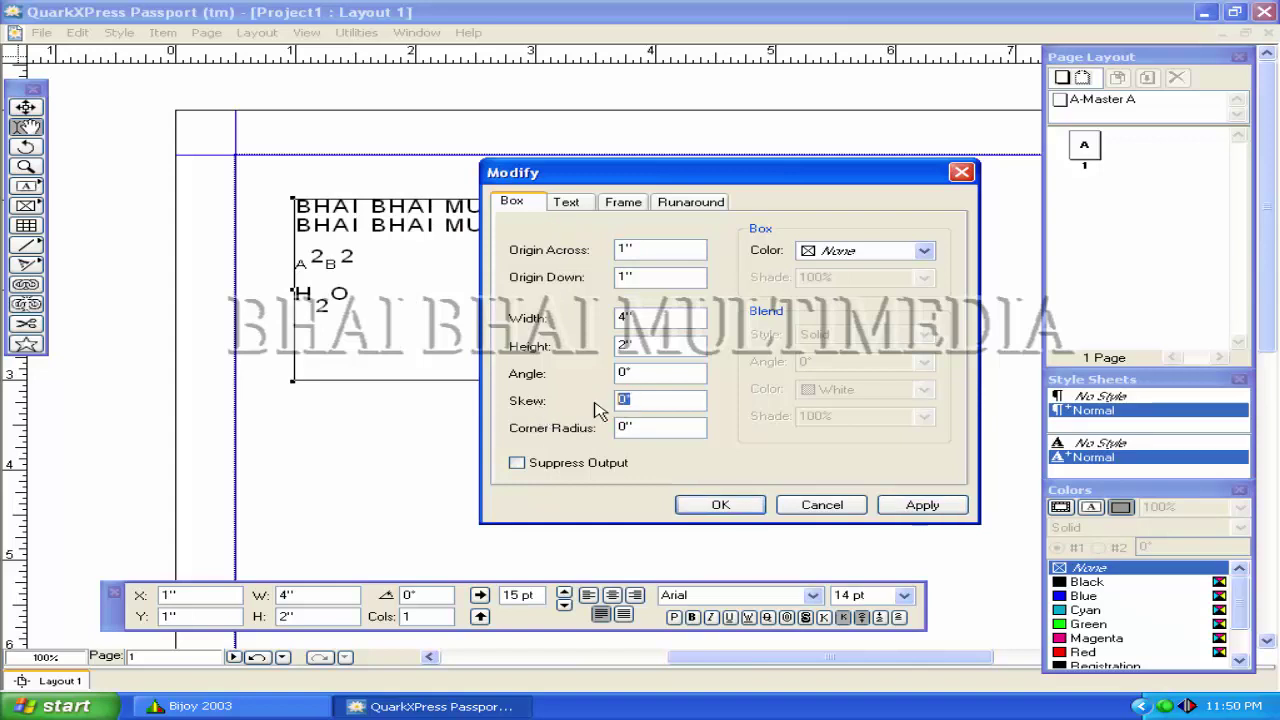
type("45")
left_click(908, 508)
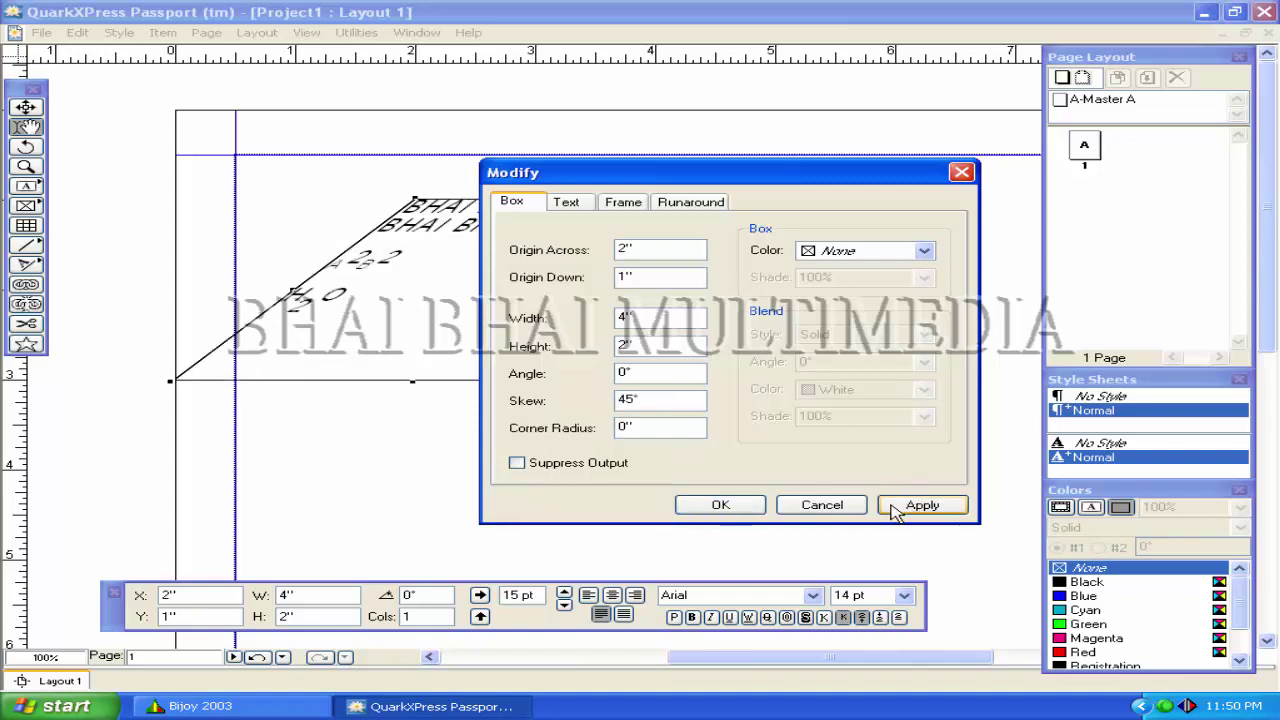
Move the Modify dialog aside and apply a skew of 0° to the text box.
left_click_drag(708, 172, 803, 176)
left_click(744, 401)
double_click(744, 401)
type("0")
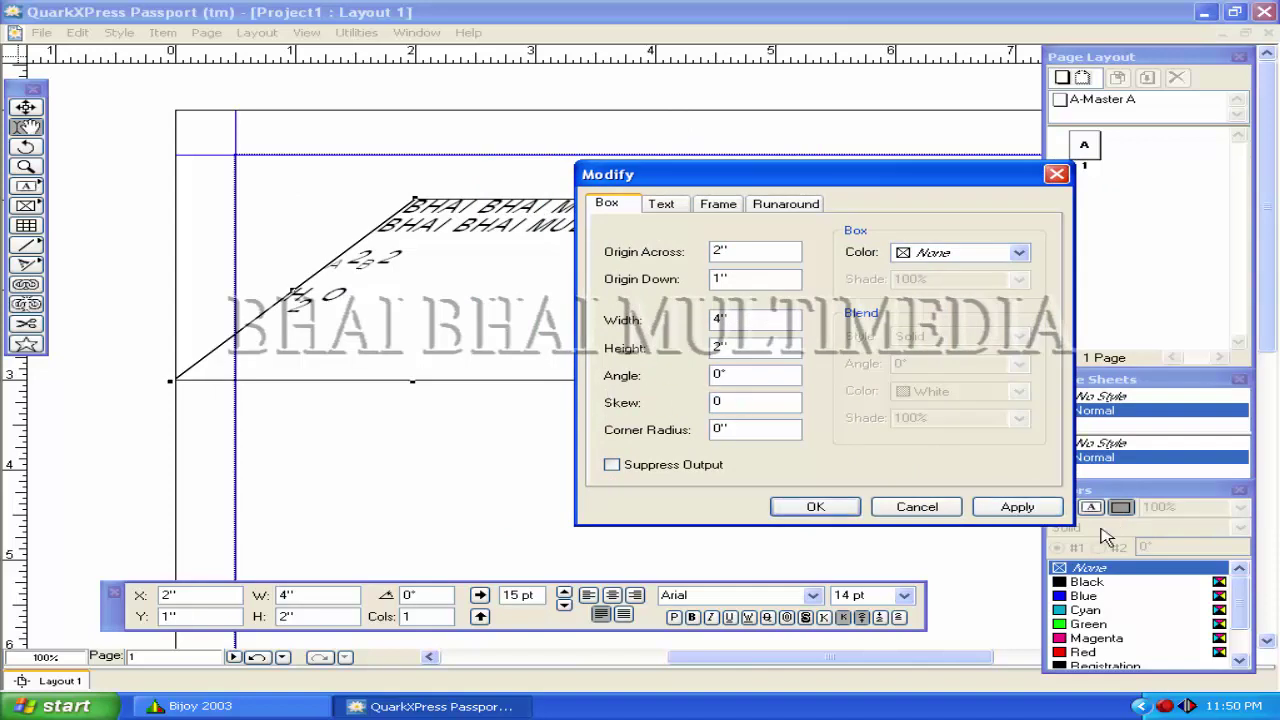
left_click(1019, 507)
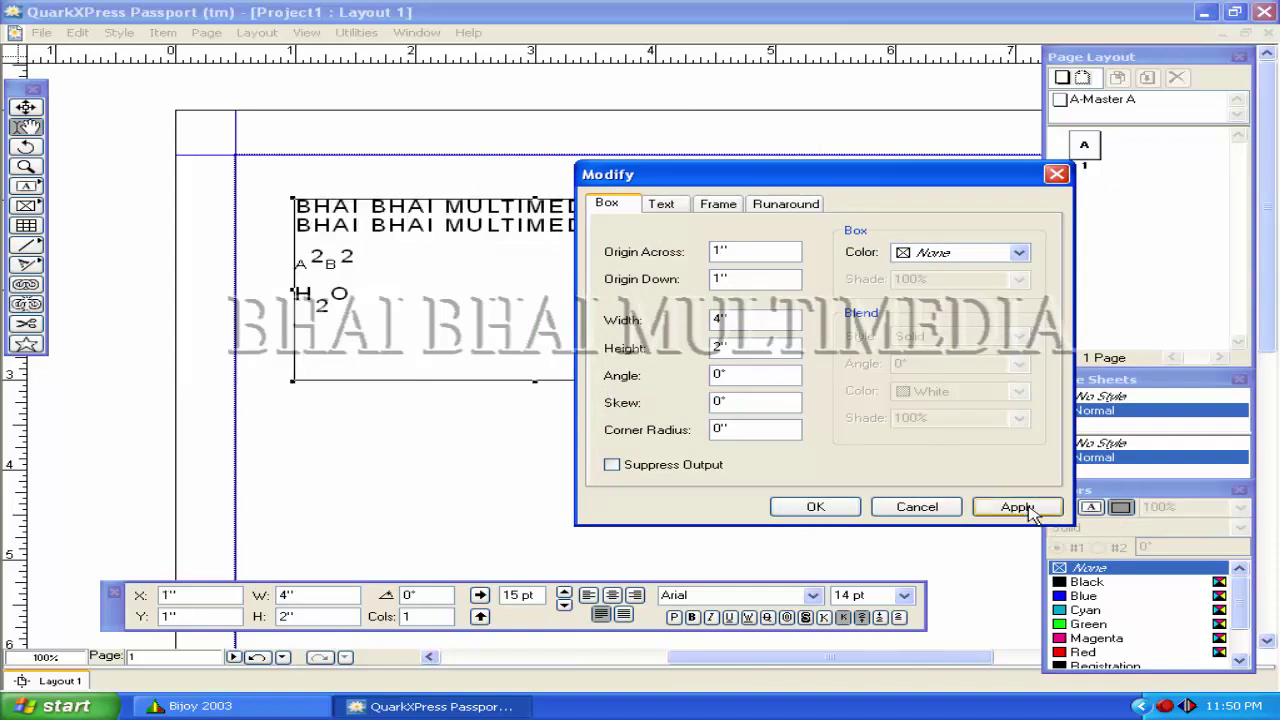
Apply a corner radius of 0.25" to the text box and reposition the dialog to view the rounded corners.
double_click(720, 429)
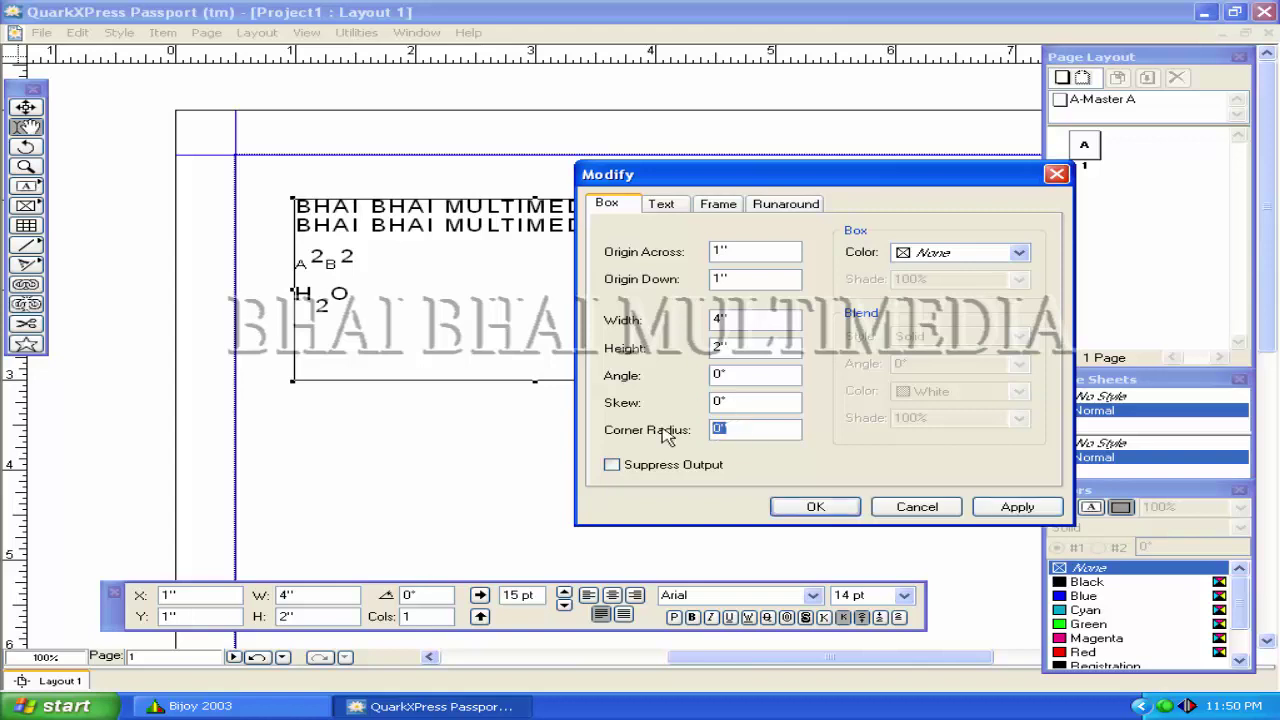
type(".25")
left_click(1017, 507)
left_click_drag(663, 172, 808, 278)
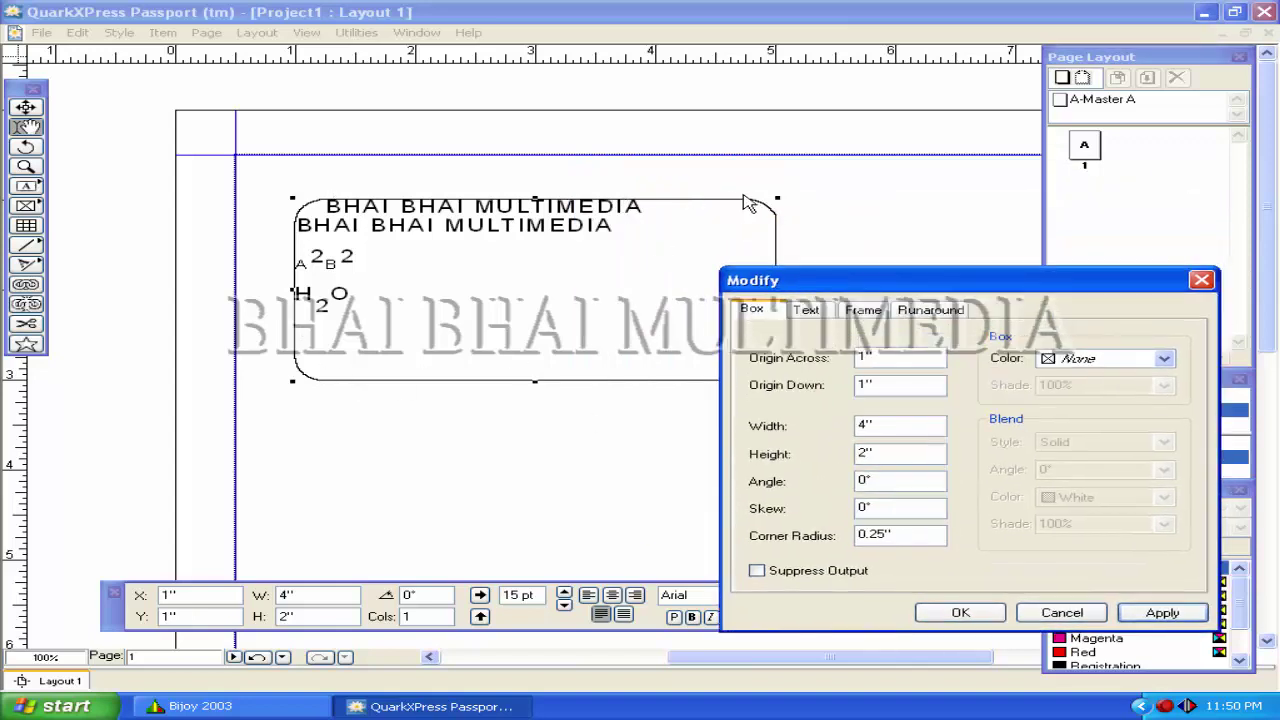
left_click(863, 276)
left_click_drag(863, 276, 733, 183)
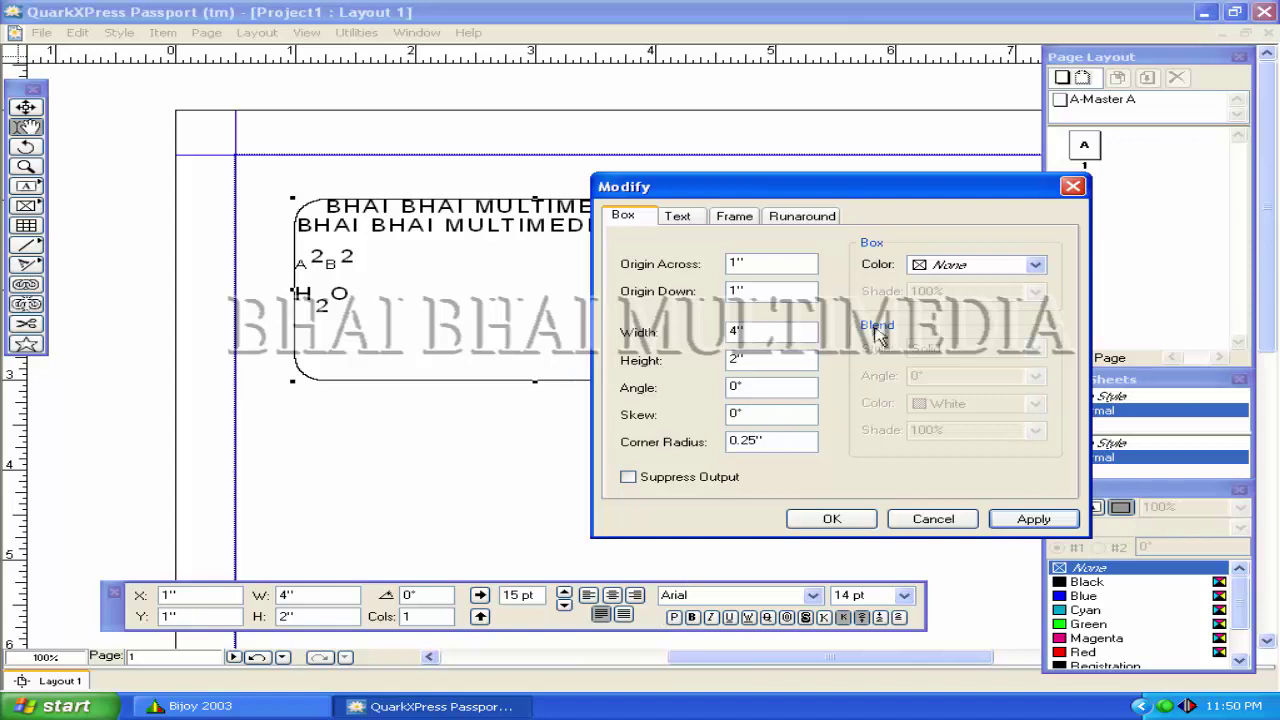
Apply Yellow as the text box's background color and move the dialog off the box.
left_click(932, 268)
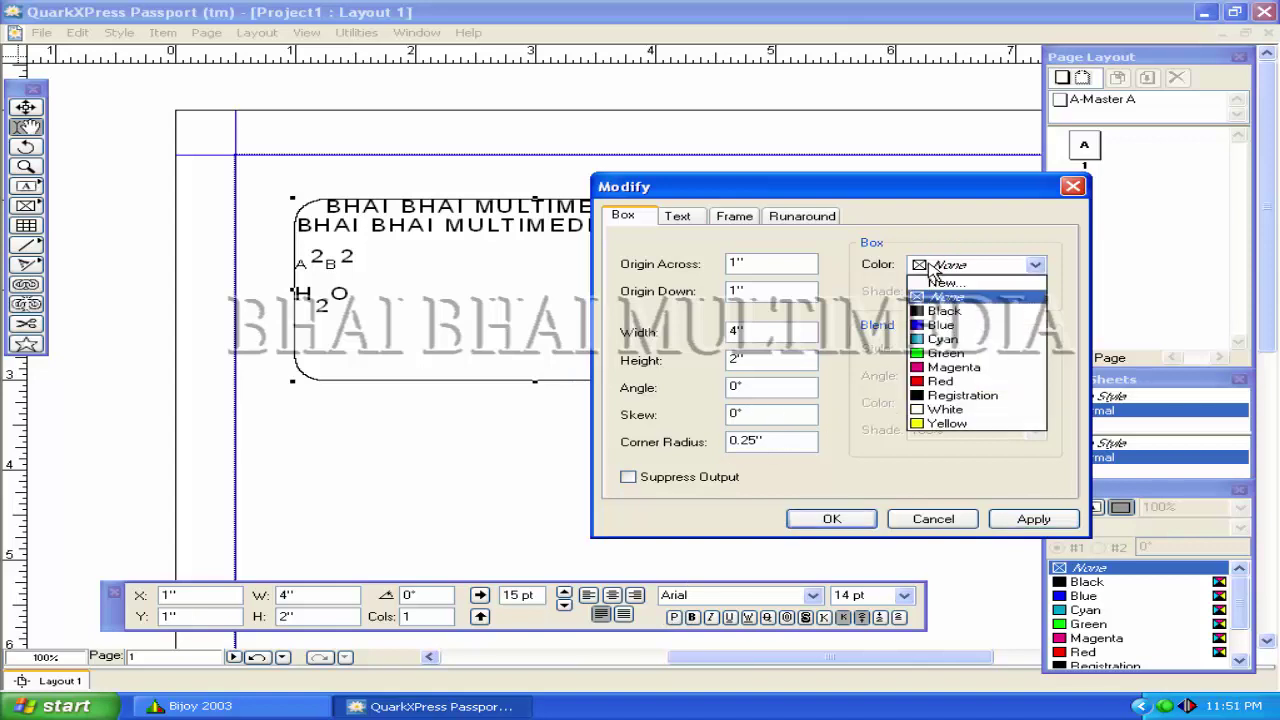
left_click(926, 425)
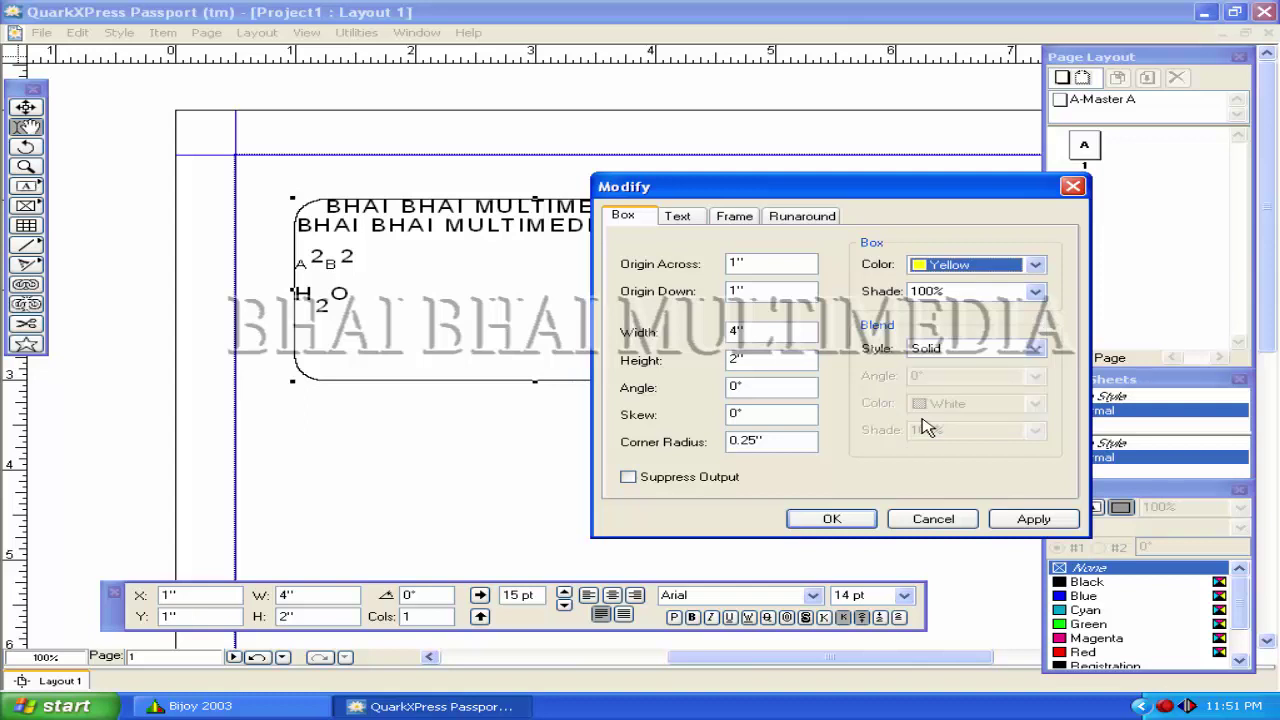
left_click(1025, 518)
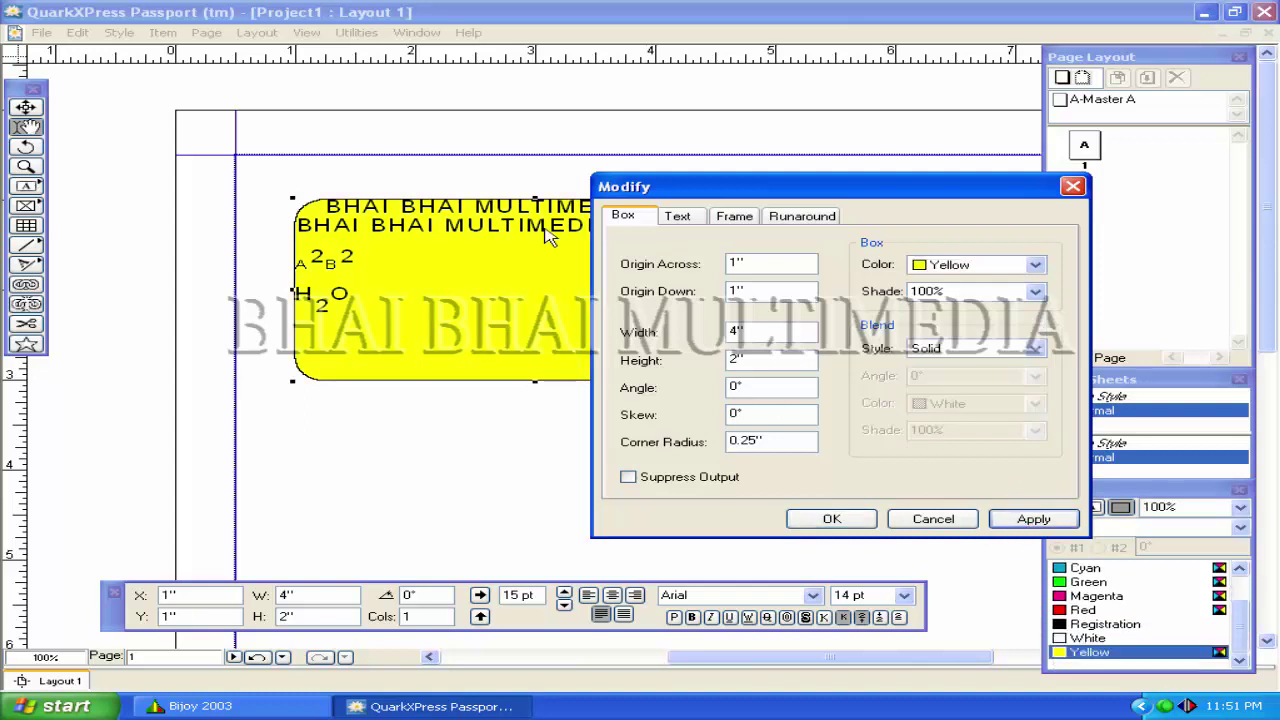
left_click_drag(725, 186, 810, 153)
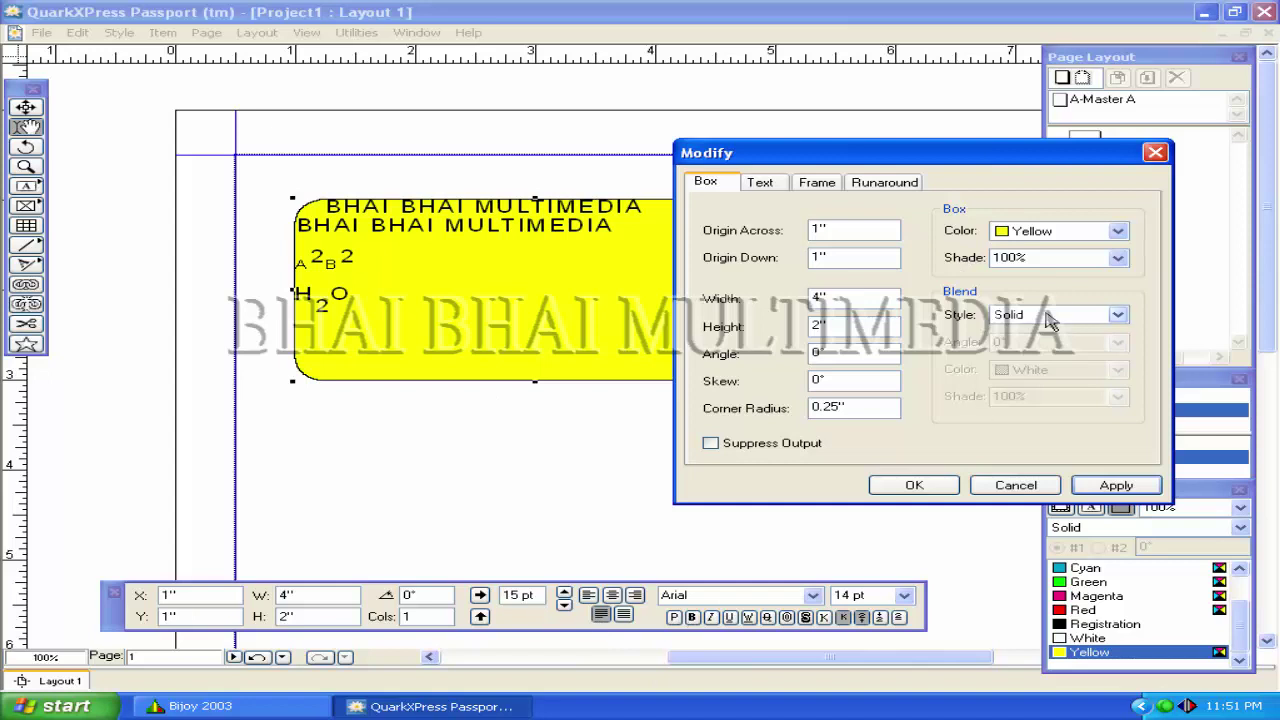
Apply a 30% shade to the text box's yellow background.
double_click(1051, 257)
left_click(1117, 258)
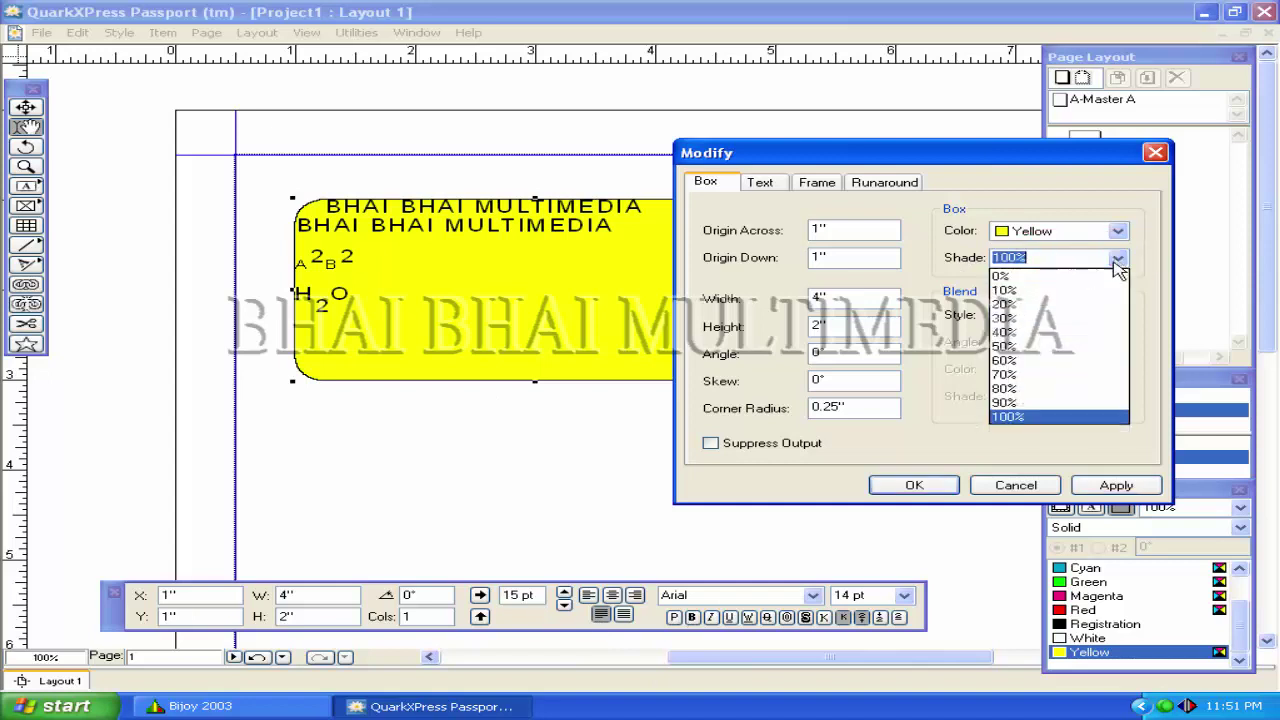
left_click(1051, 320)
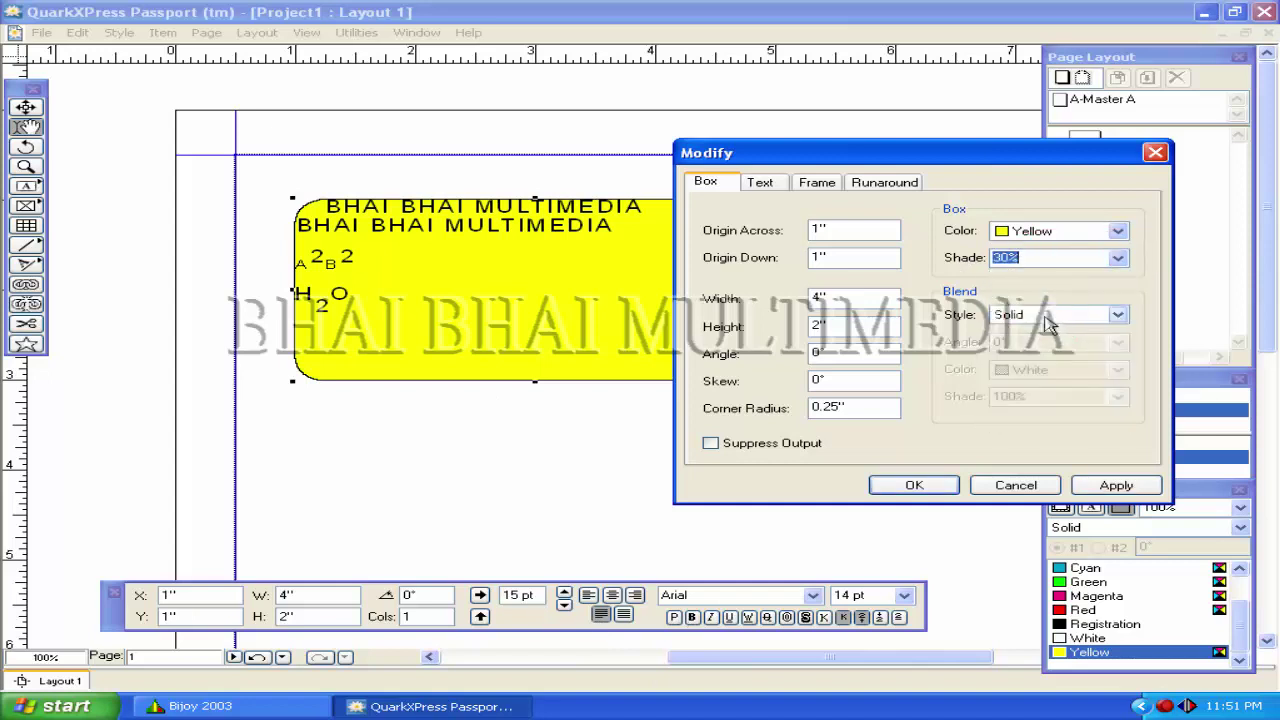
left_click(1094, 489)
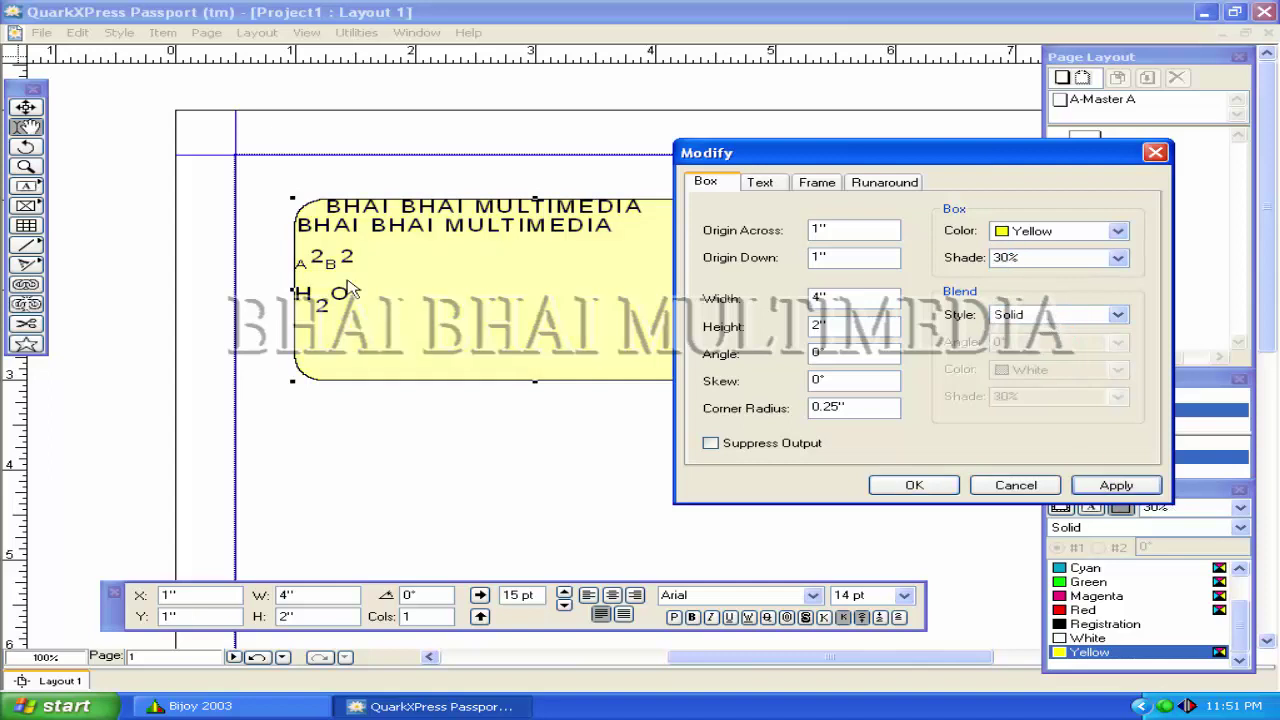
Apply a 10% shade to the text box's yellow background.
left_click(1043, 257)
left_click(1118, 259)
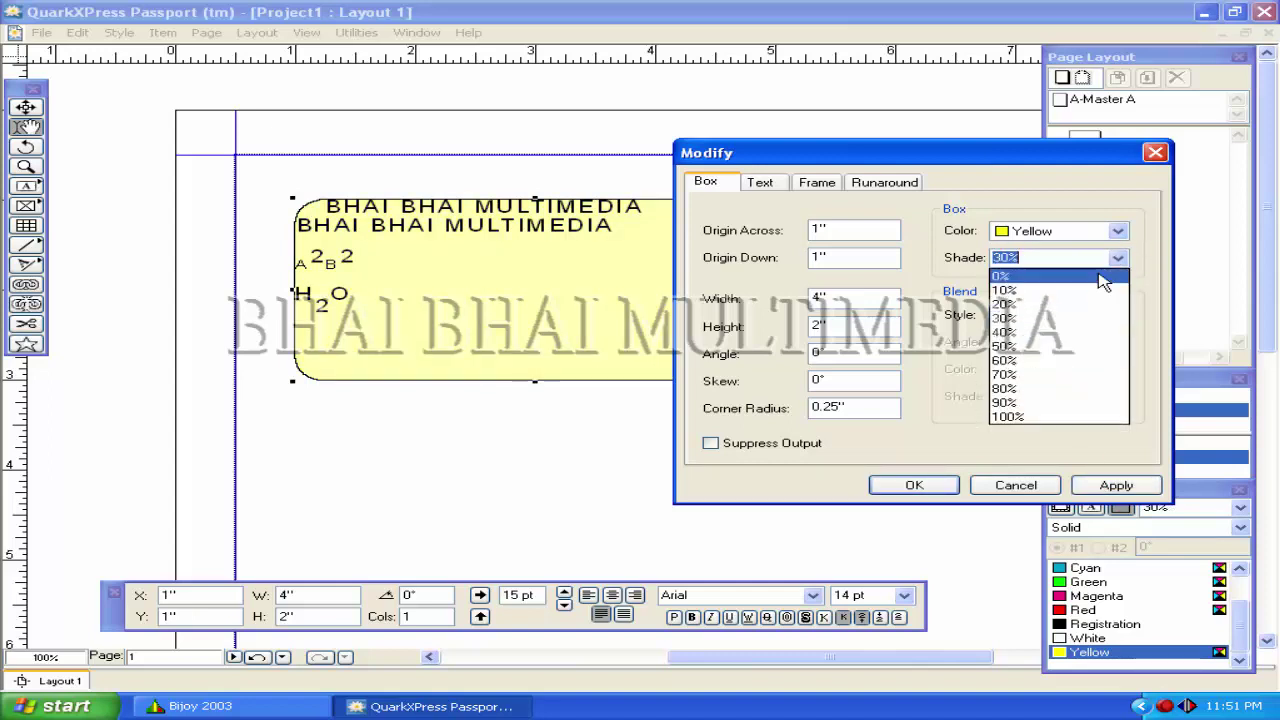
left_click(1040, 286)
left_click(1118, 485)
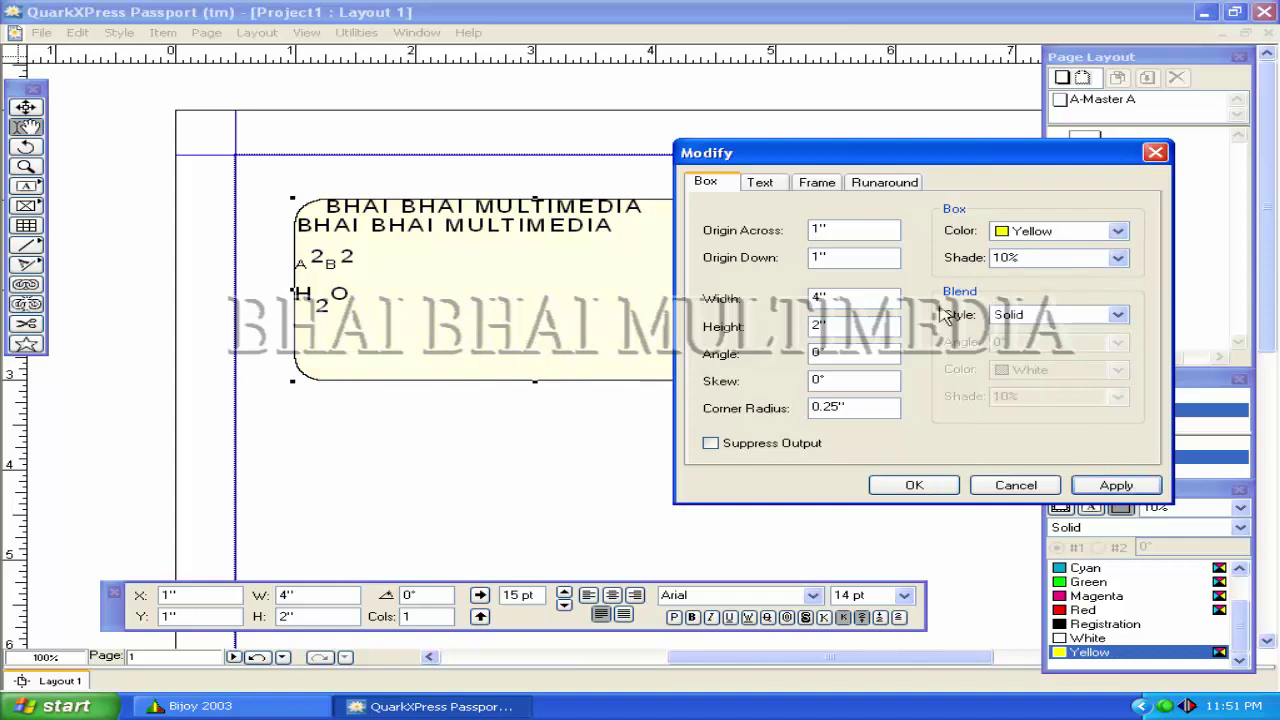
Apply a Linear Blend at 45° with Green as the second color to the text box's background, and move the dialog aside.
left_click(1030, 316)
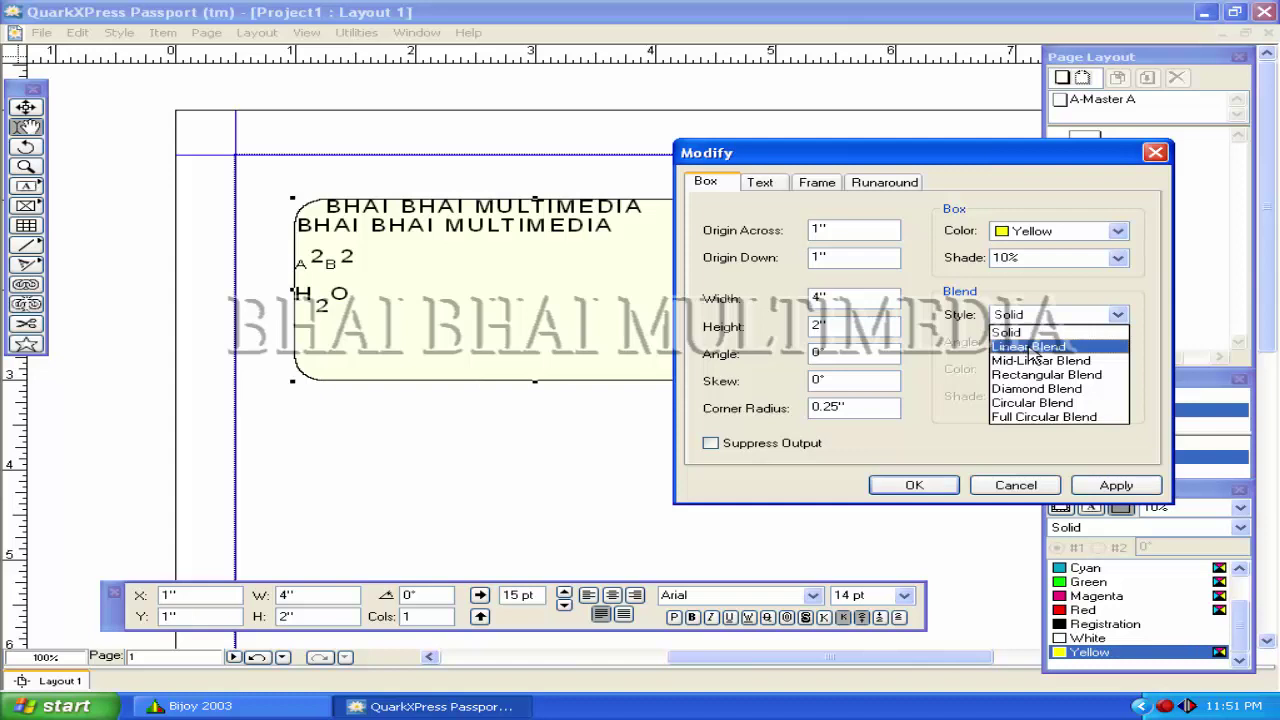
left_click(1035, 347)
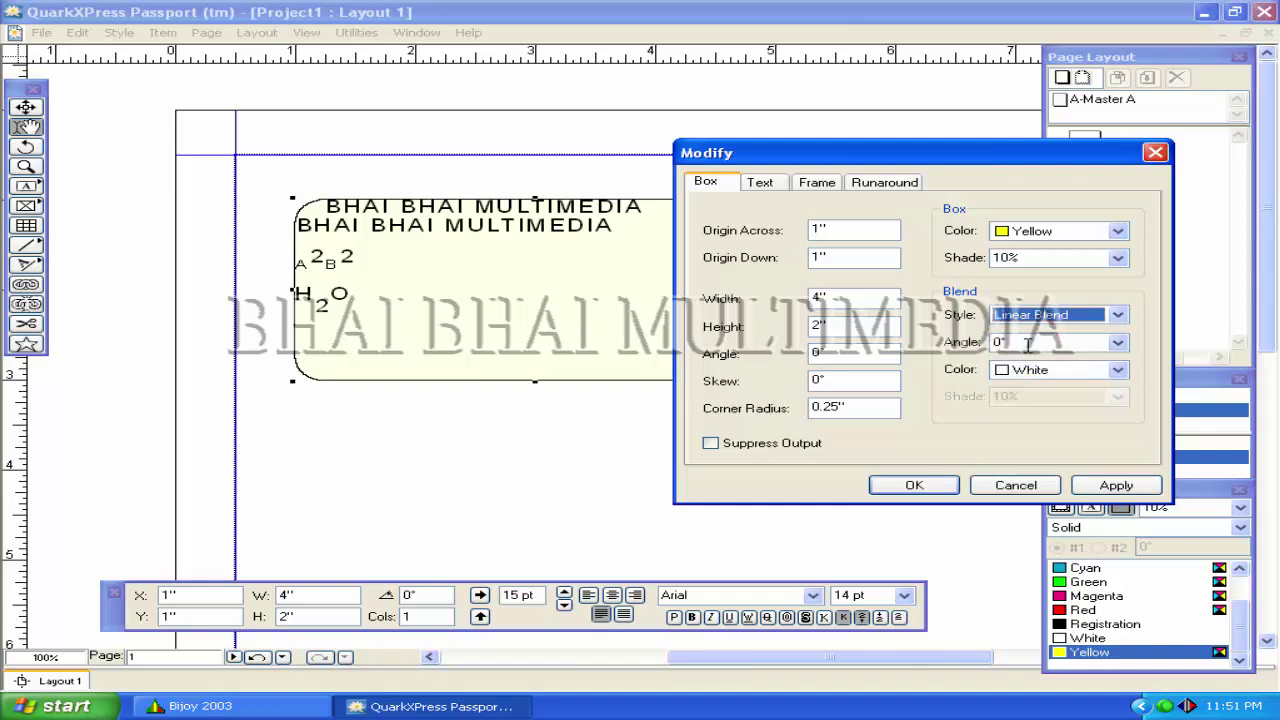
left_click(1117, 343)
left_click(1025, 373)
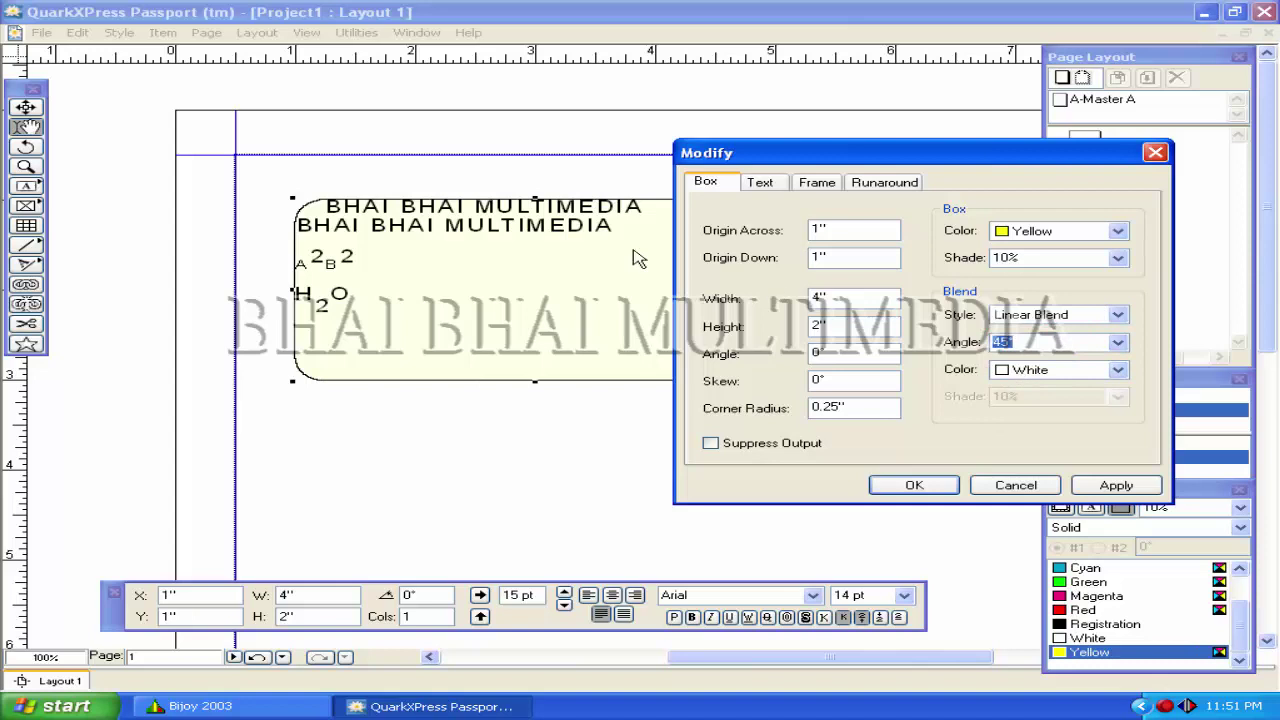
left_click(1020, 371)
left_click(1003, 450)
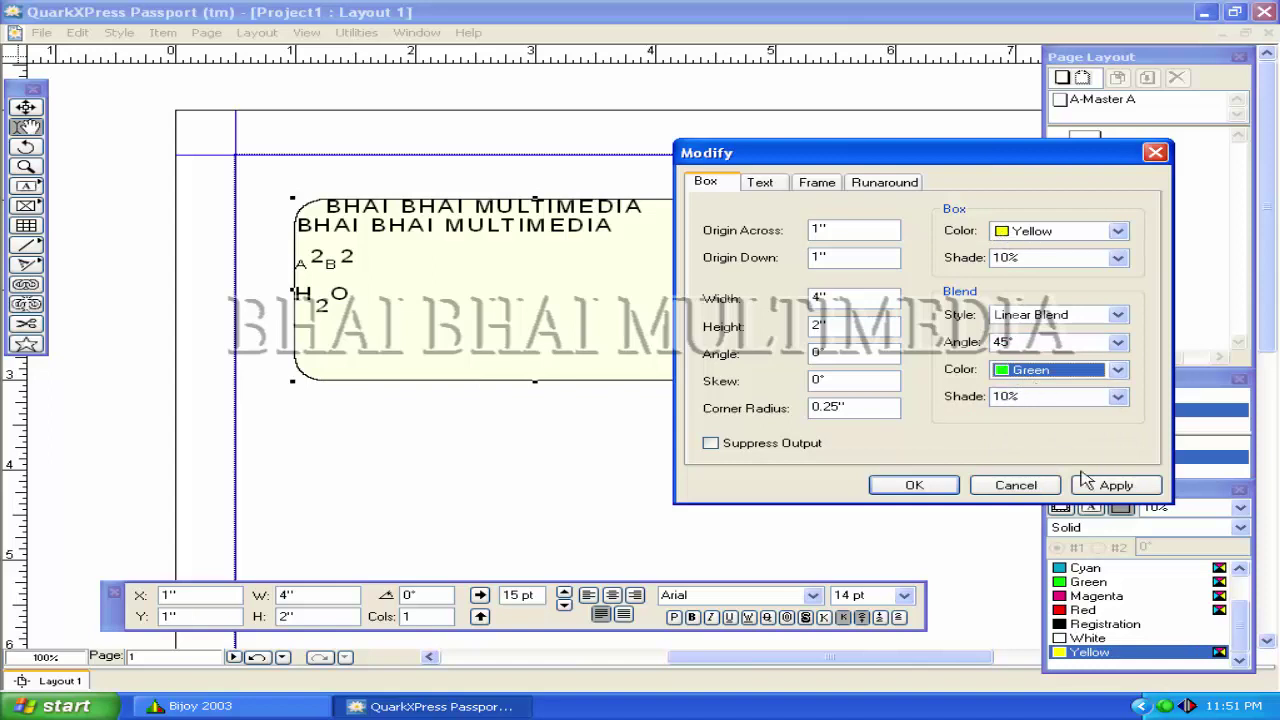
left_click(1110, 485)
left_click_drag(805, 170, 918, 190)
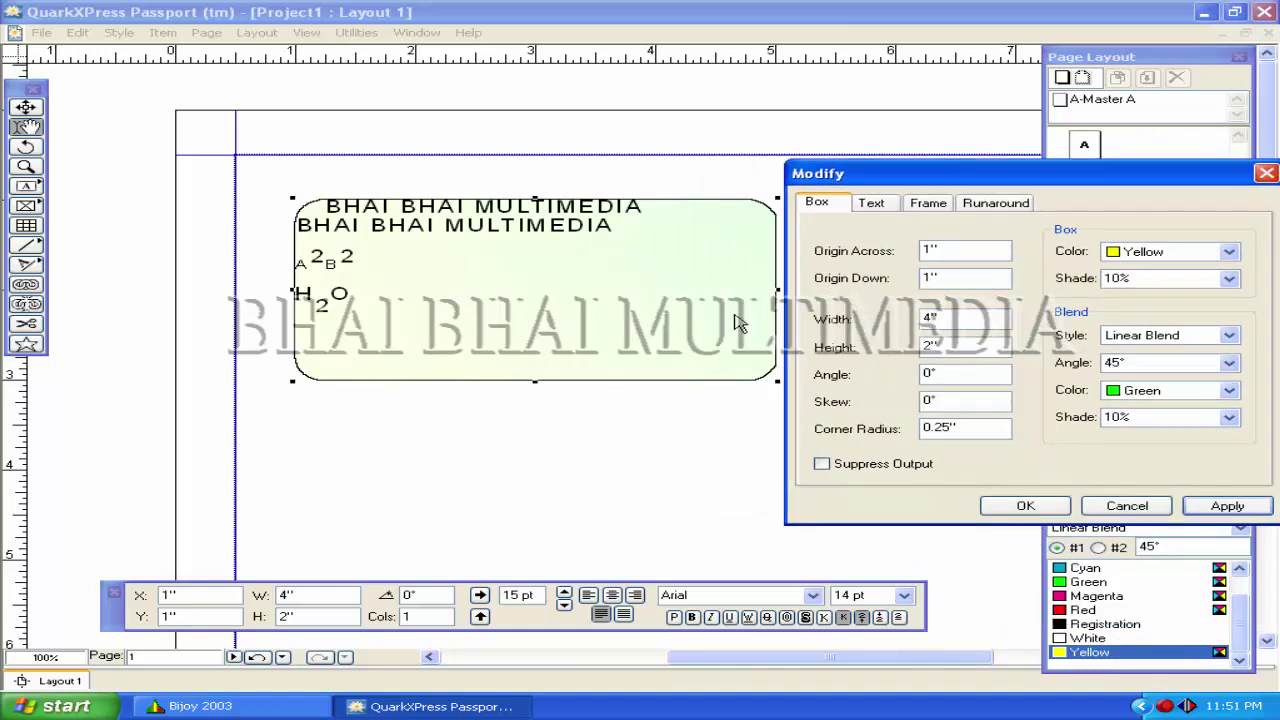
left_click_drag(985, 170, 905, 167)
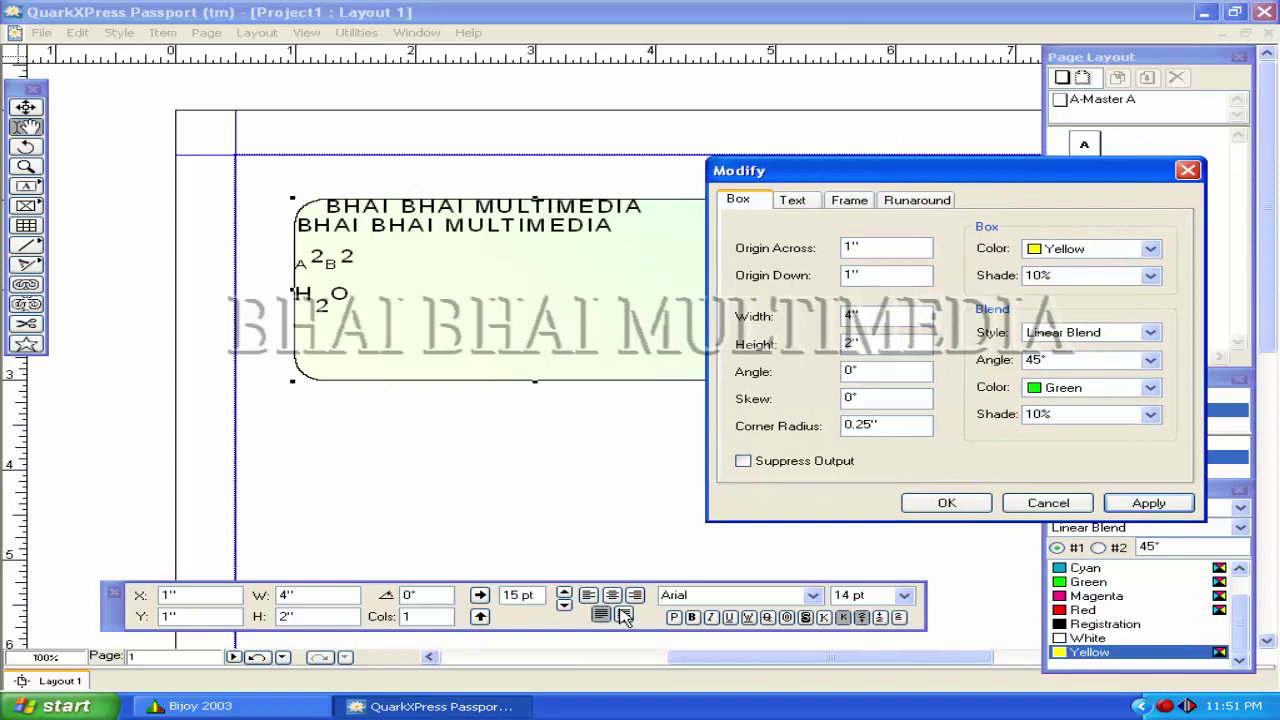
Apply a text angle of 45° to the text in the box and reset it to 0°.
left_click(801, 201)
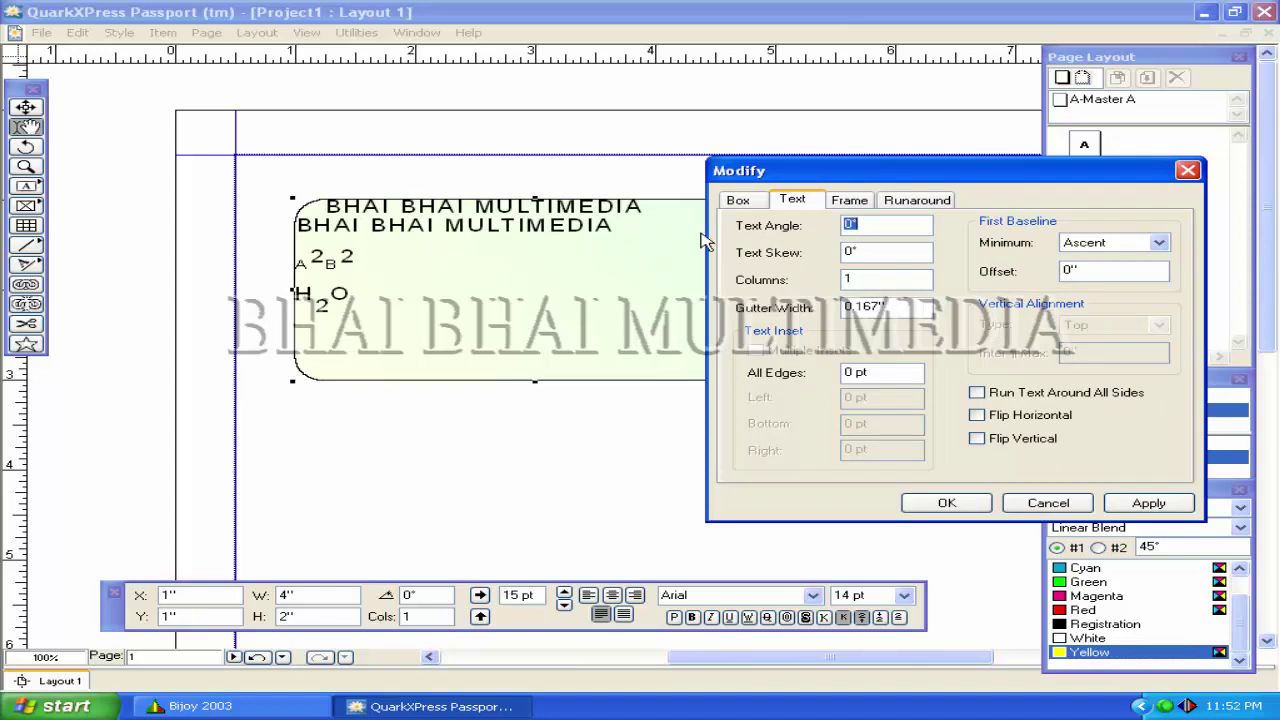
type("45")
left_click(1145, 505)
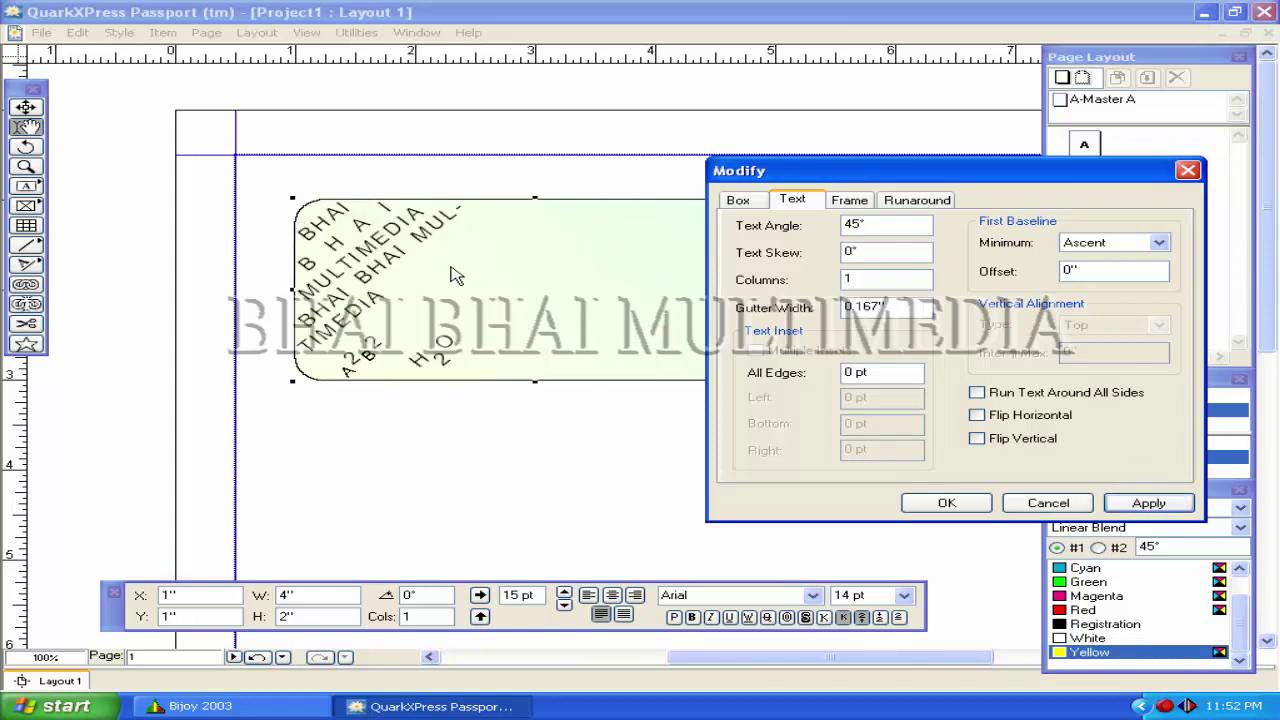
double_click(862, 224)
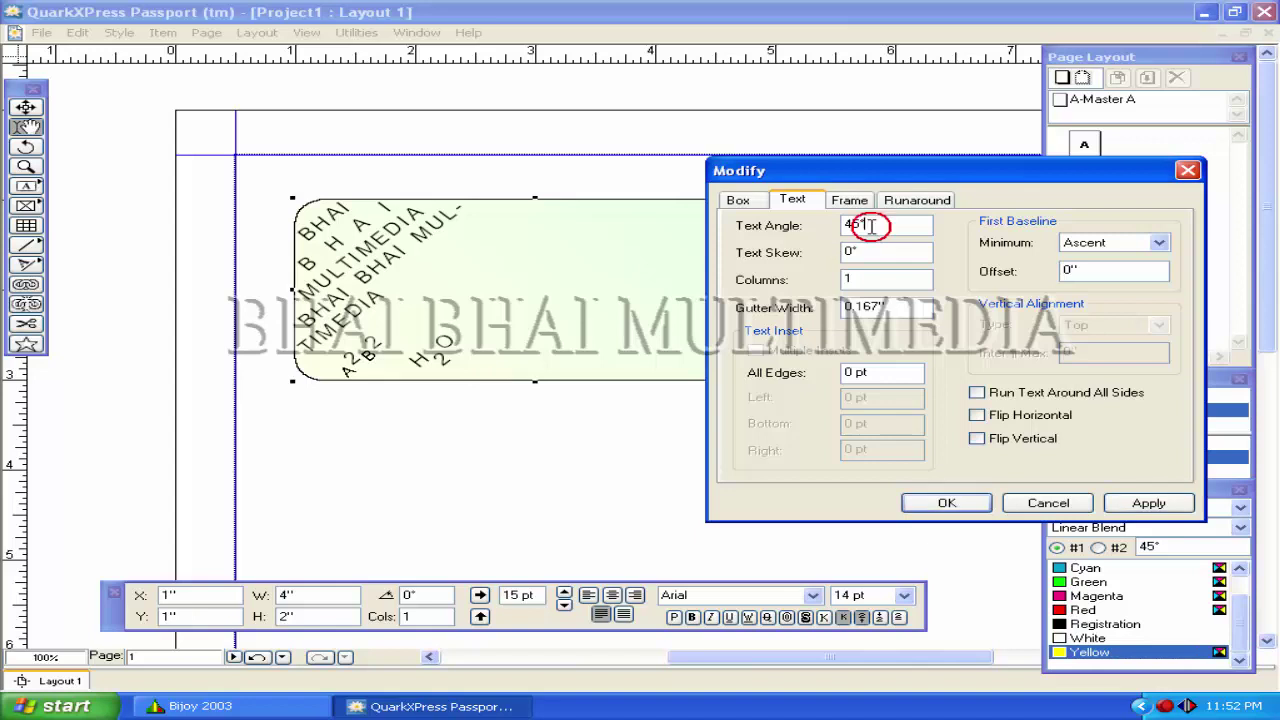
type("0")
left_click(1115, 503)
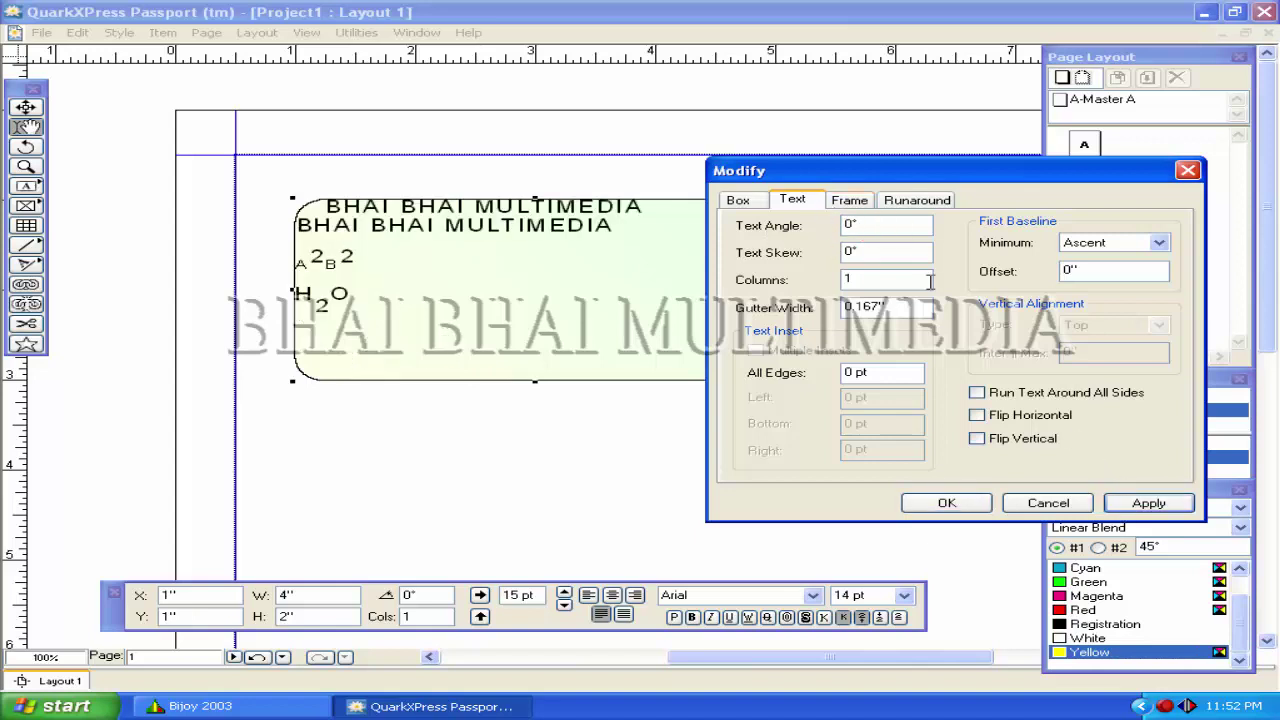
Apply a text skew of 45° to the text in the box and reset it to 0°.
double_click(890, 245)
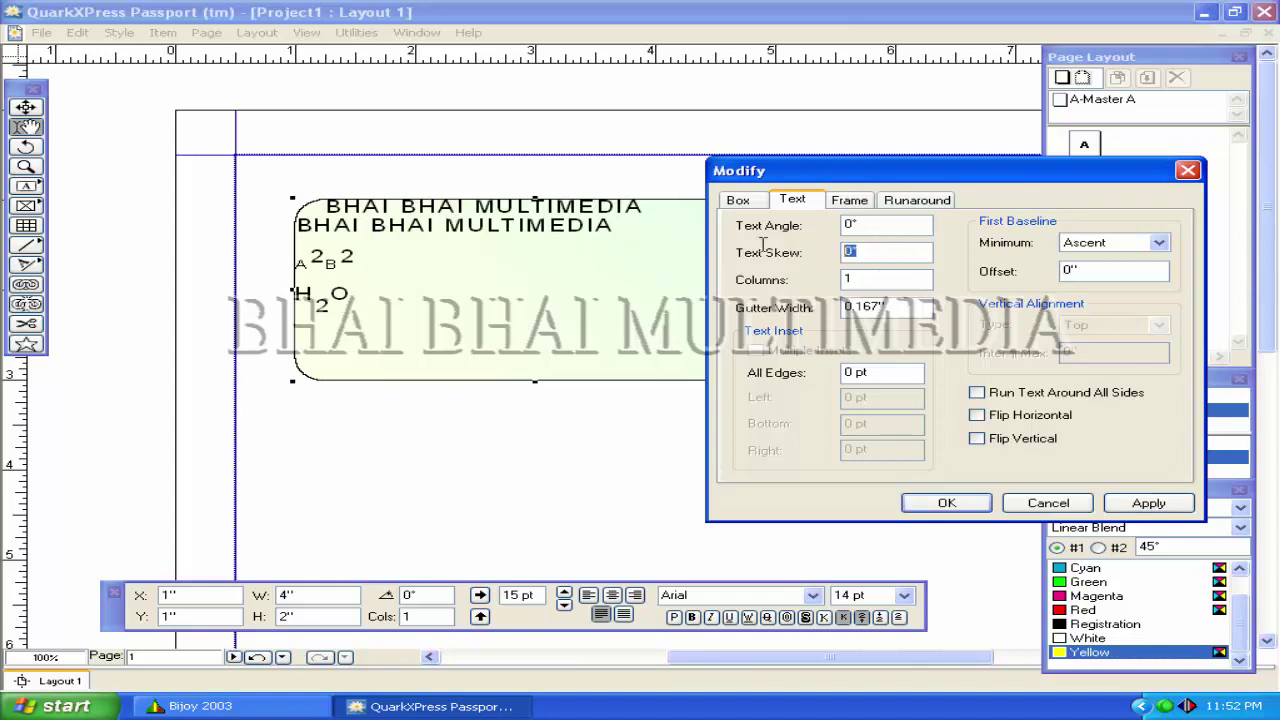
type("45")
left_click(1140, 505)
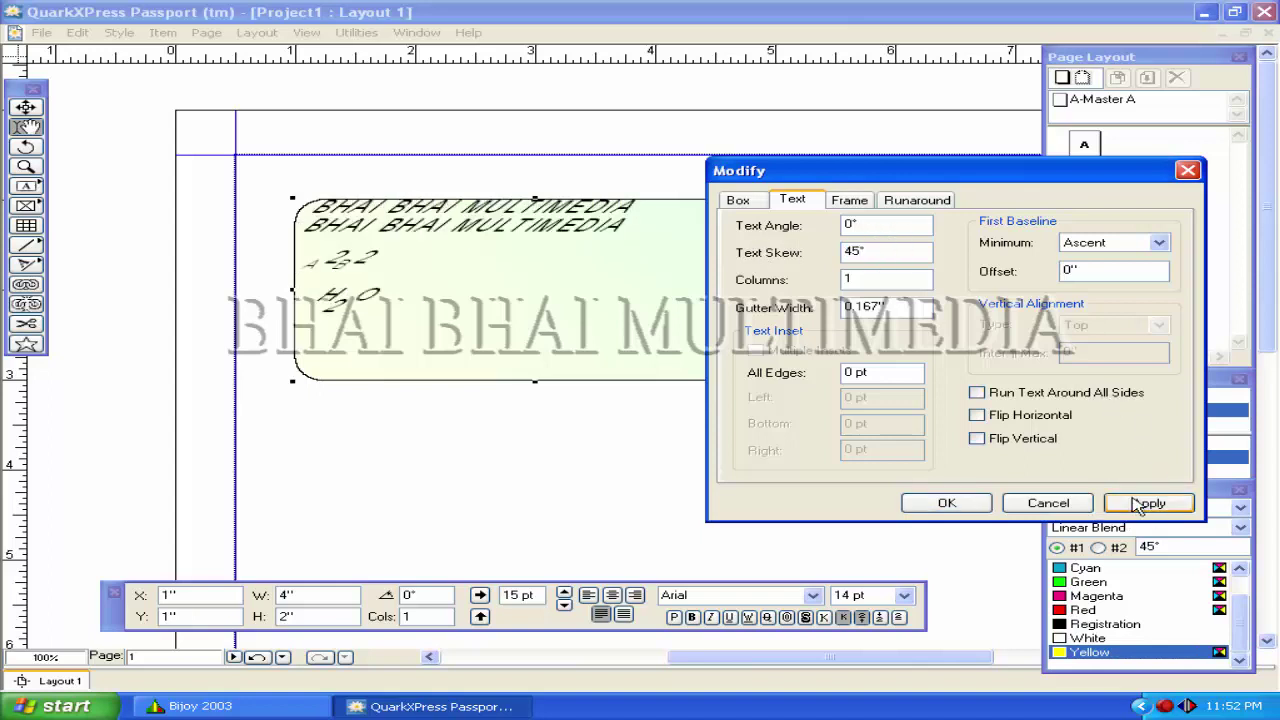
double_click(885, 252)
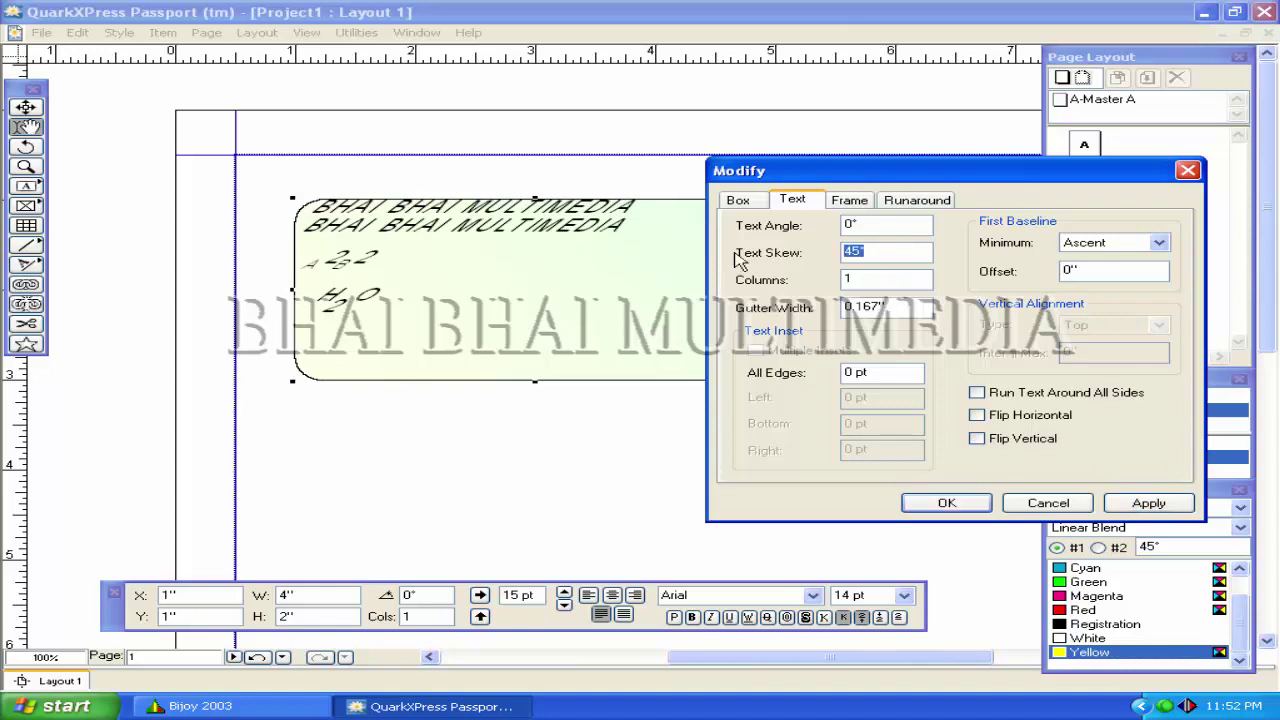
type("0")
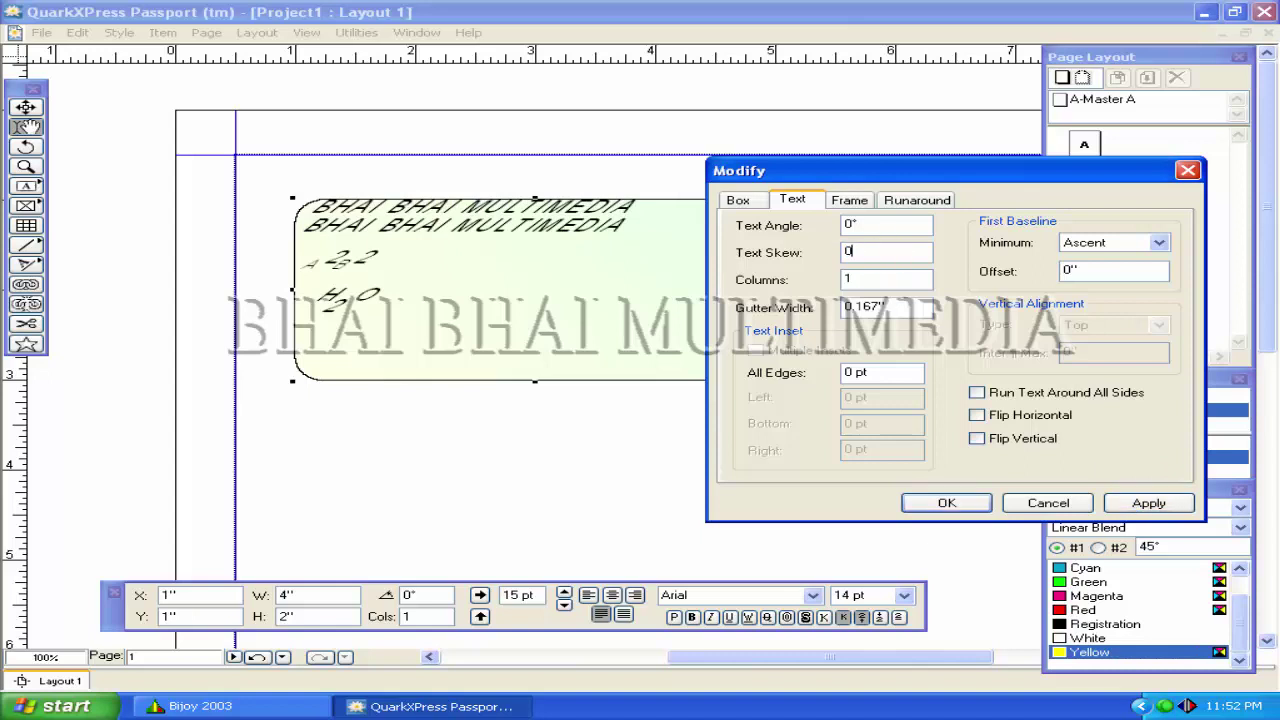
left_click(1112, 506)
Divide the text box into 2 columns and apply a gutter width of 0.25".
left_click(867, 278)
double_click(867, 278)
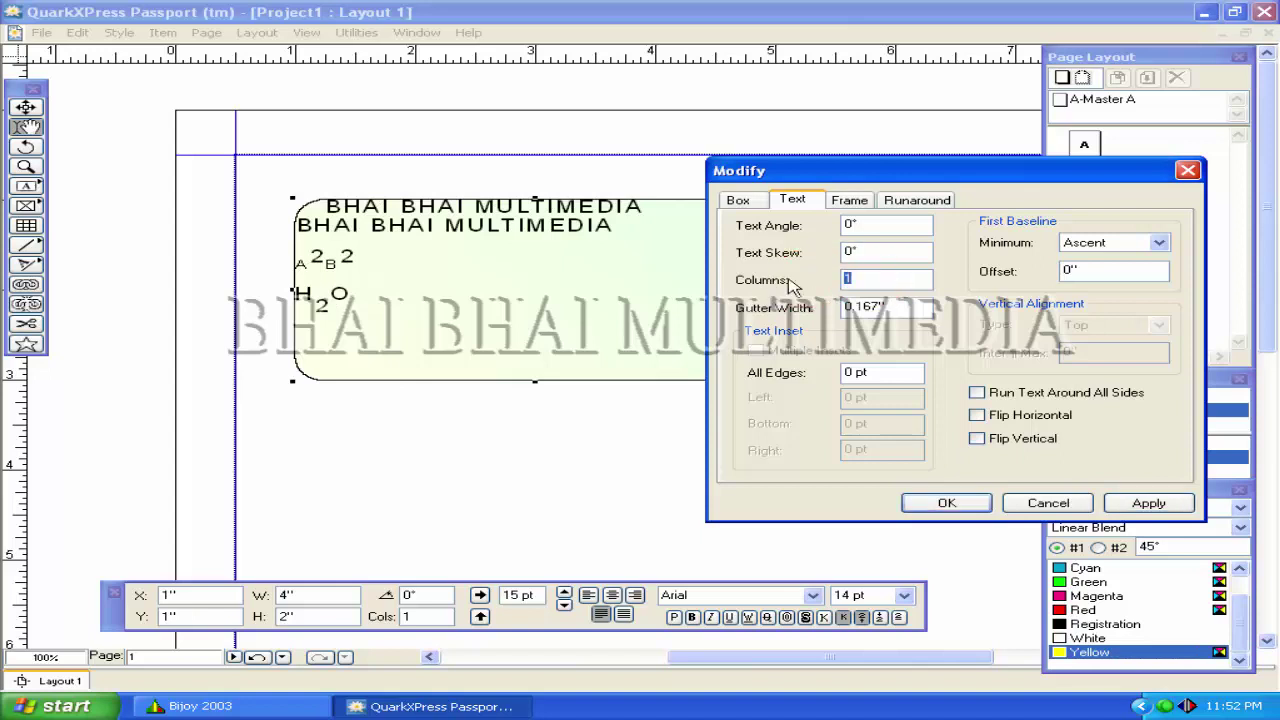
type("2")
left_click(1120, 501)
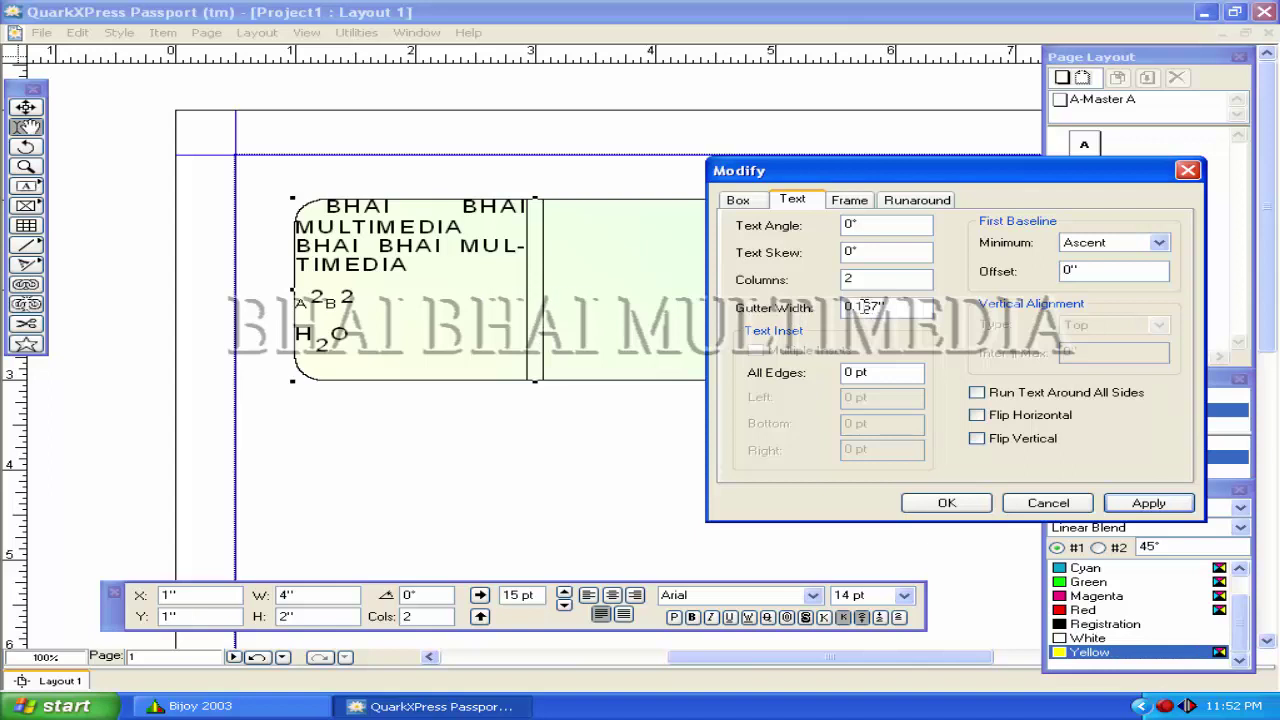
left_click_drag(857, 307, 879, 305)
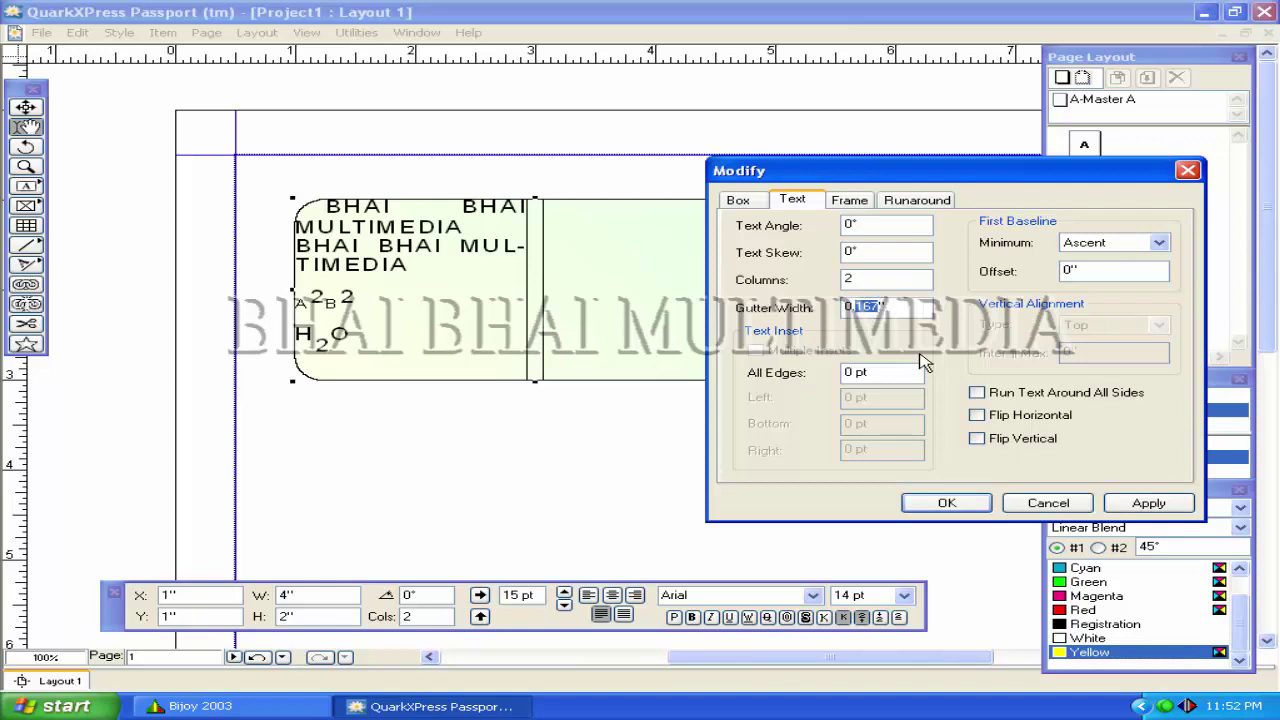
type("25")
left_click(1140, 504)
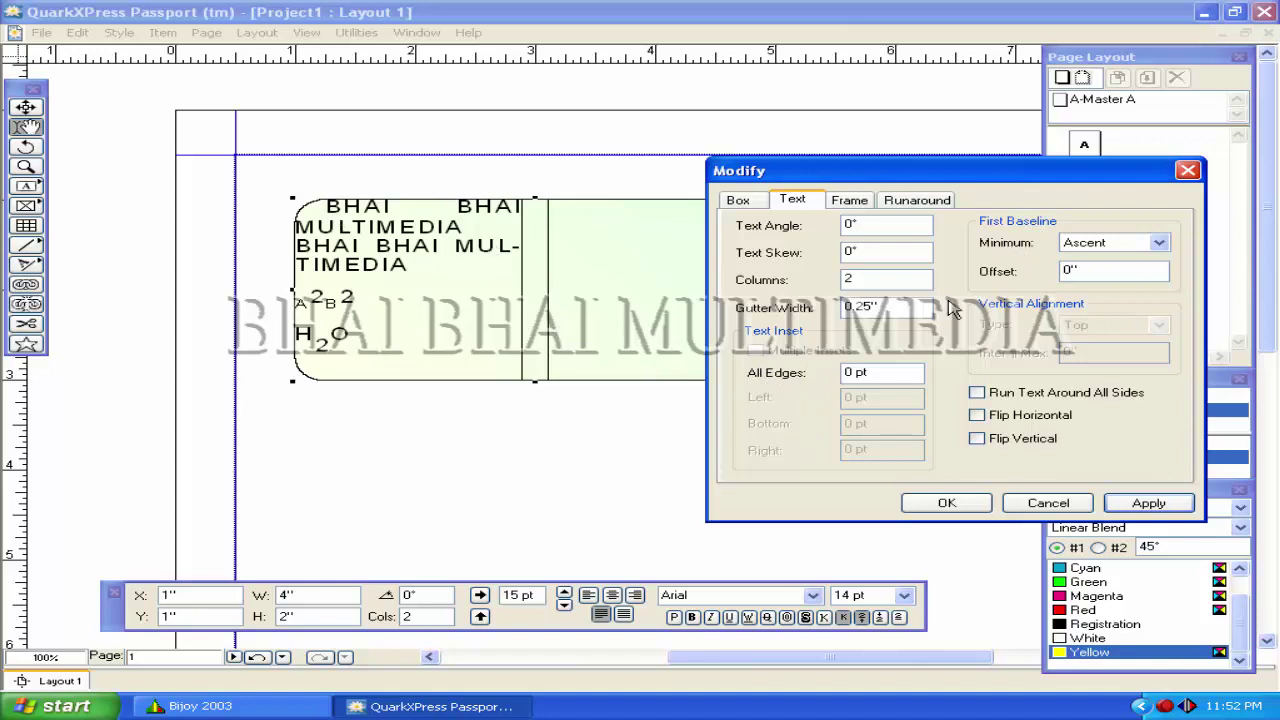
Apply a first baseline offset of 0.5" to the text box.
double_click(1086, 272)
type("0.5")
left_click(1148, 503)
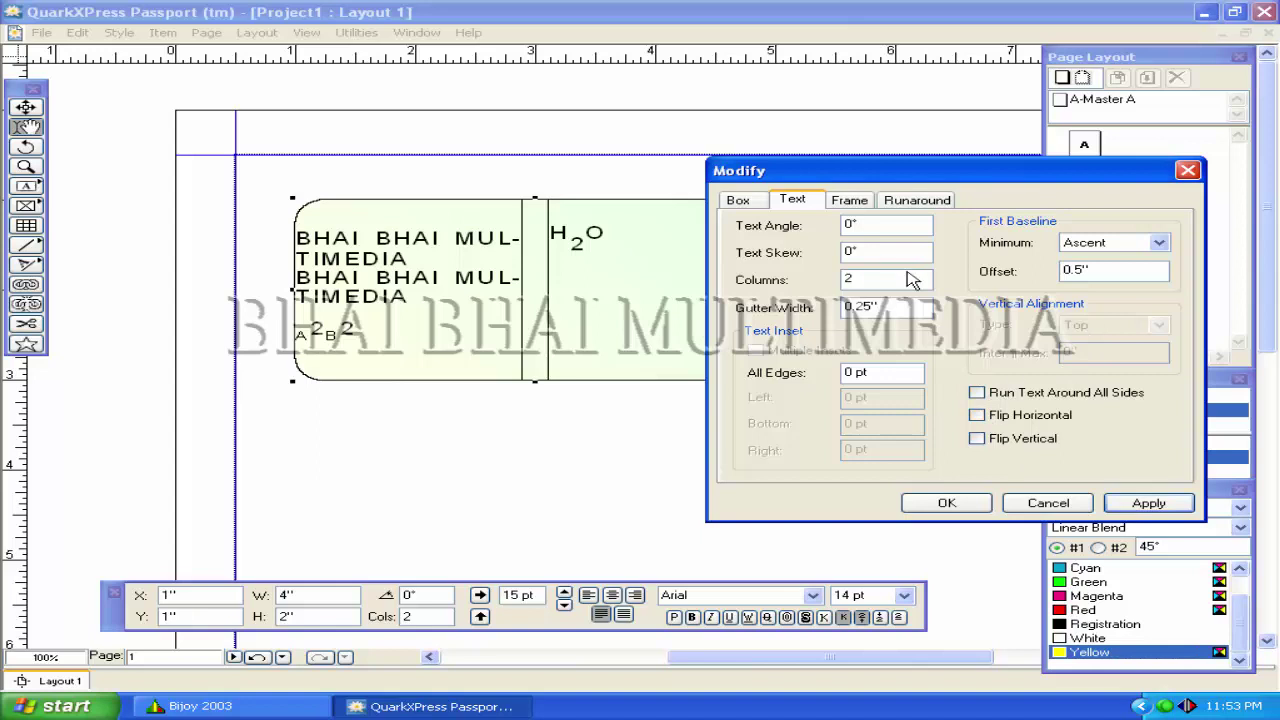
Apply a solid black frame 2 pt wide to the text box.
left_click(858, 202)
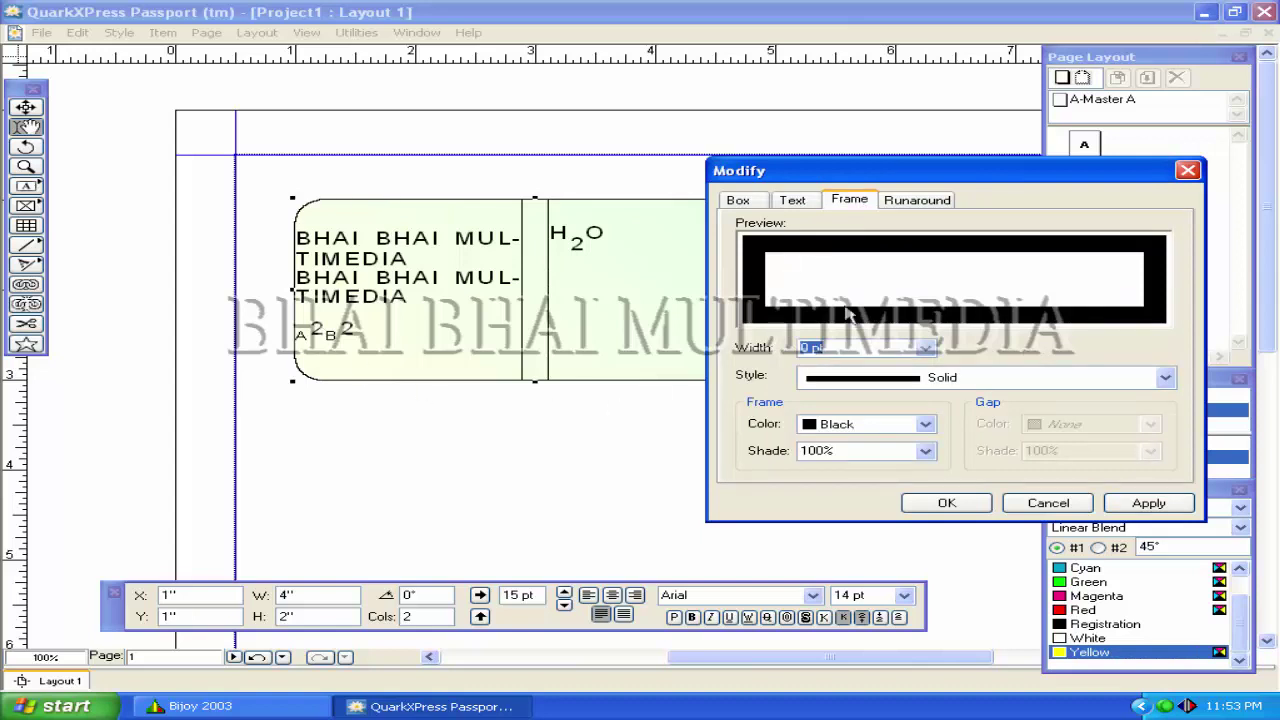
left_click(928, 349)
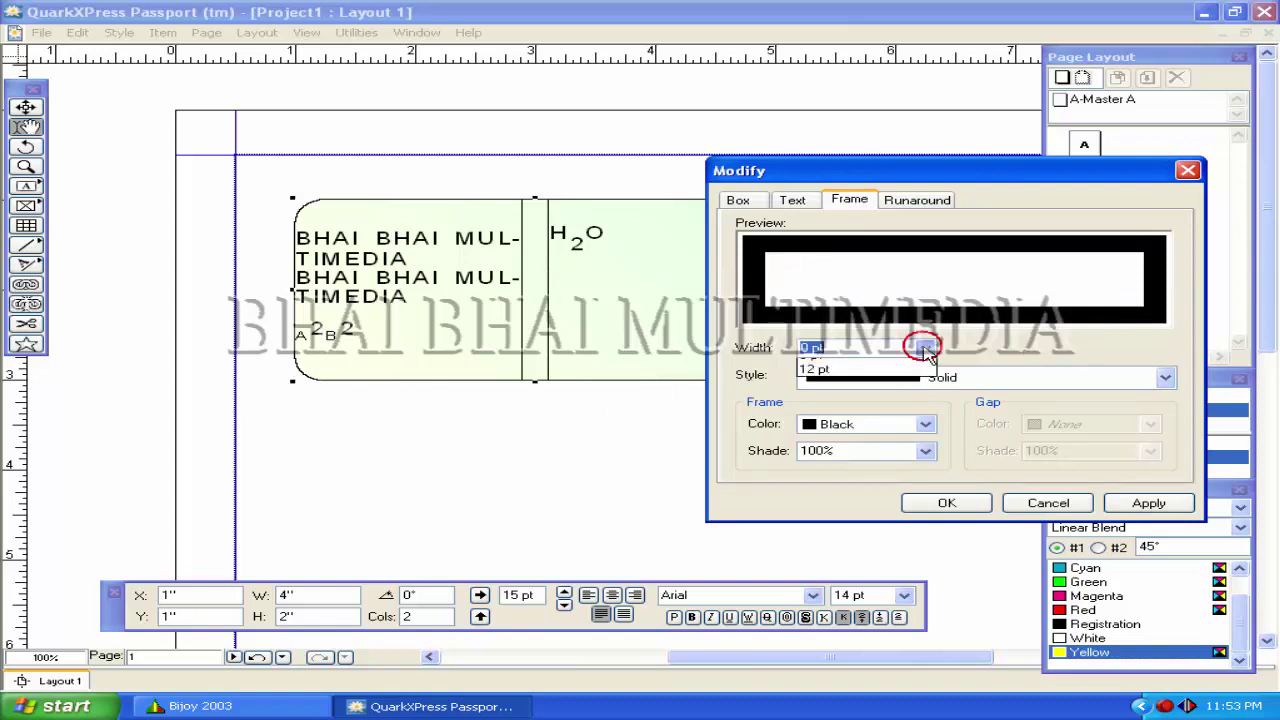
left_click(828, 396)
left_click(1146, 506)
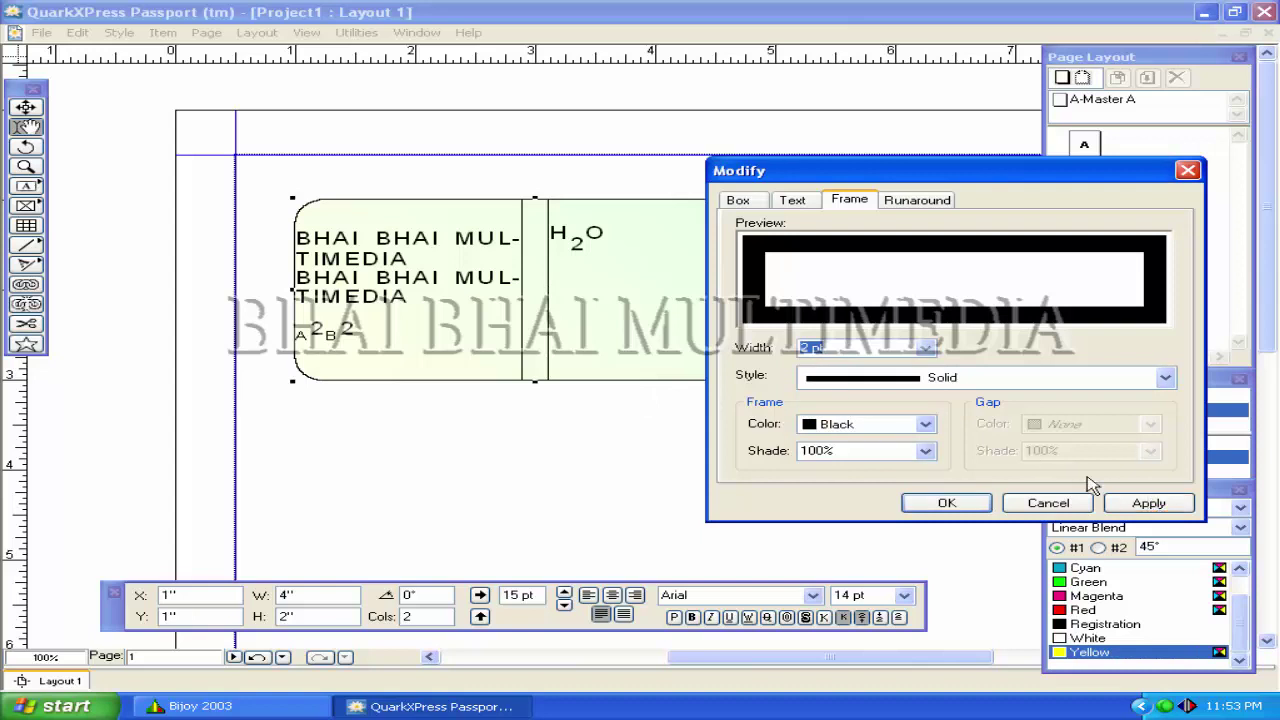
left_click(1150, 505)
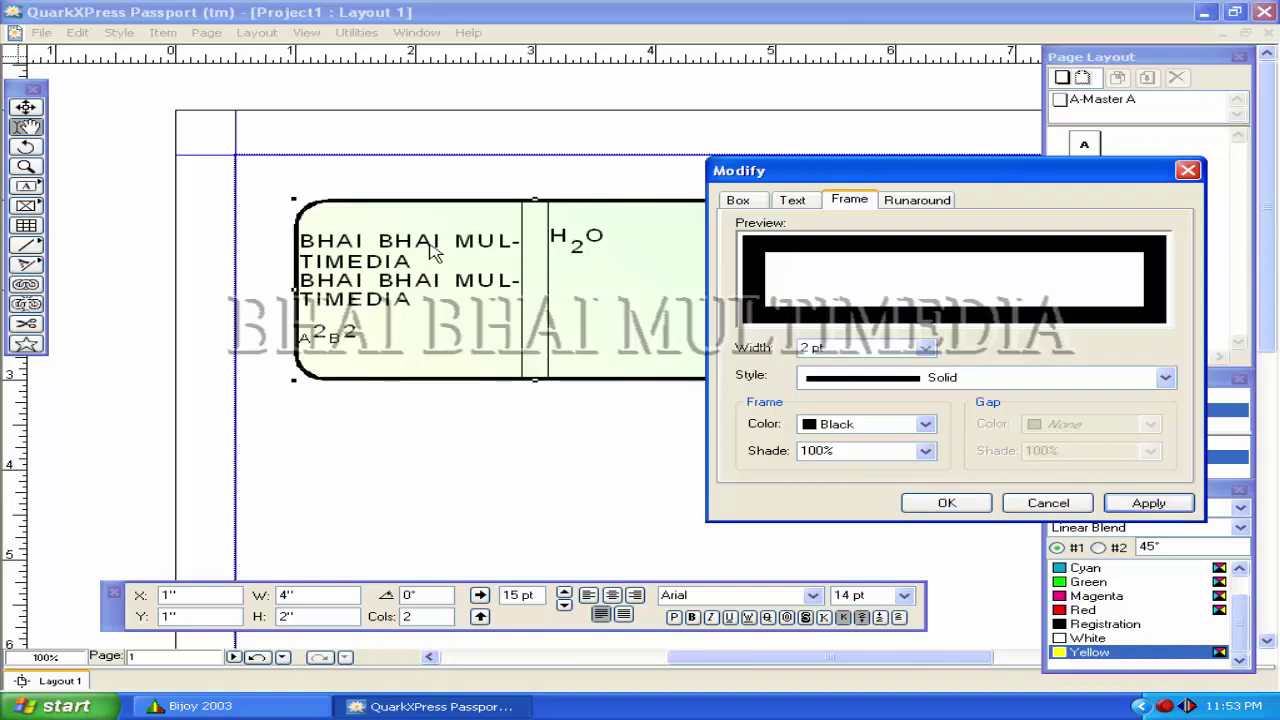
Apply the Deco Shadow frame style to the text box and set the frame width to 5 pt.
left_click(1165, 377)
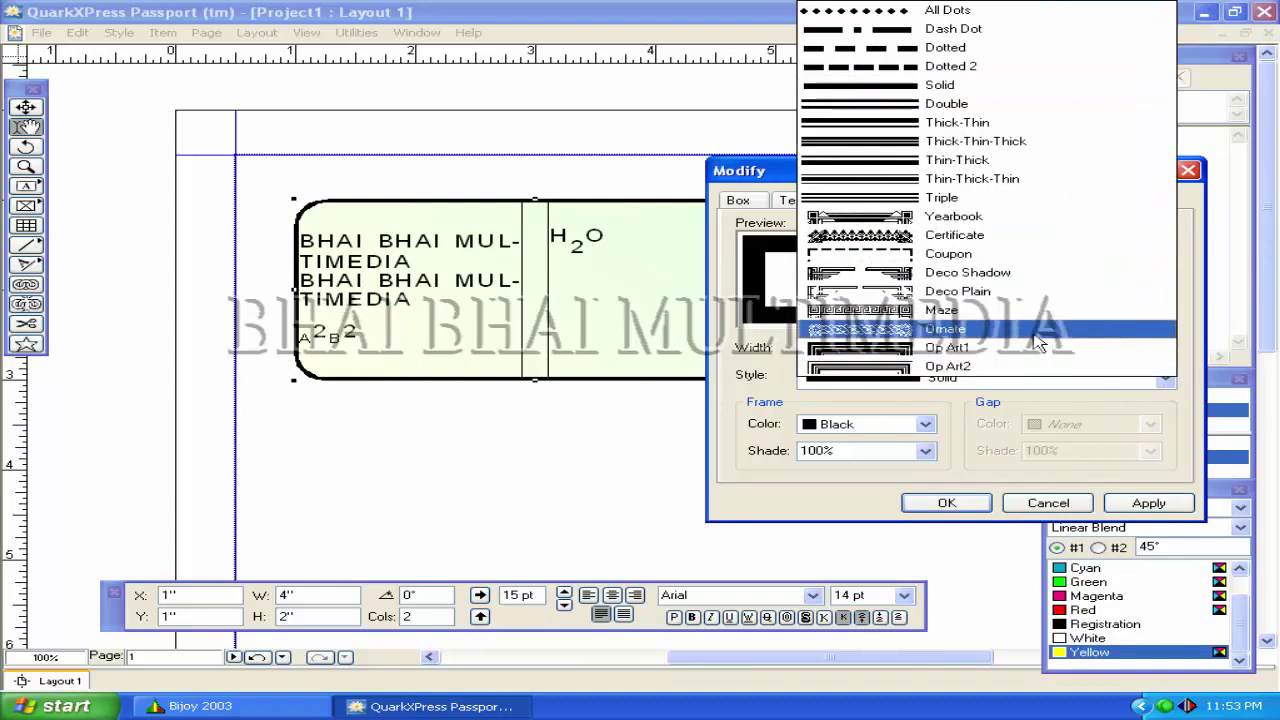
left_click(920, 274)
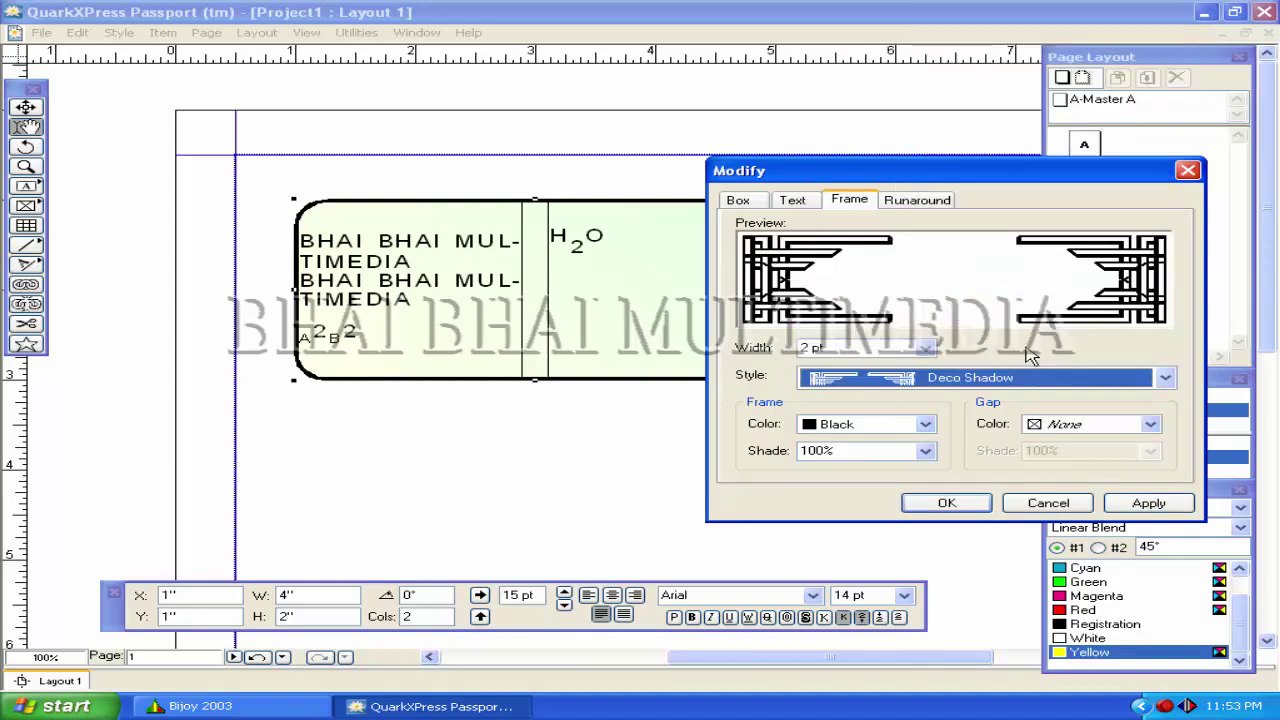
left_click(1145, 504)
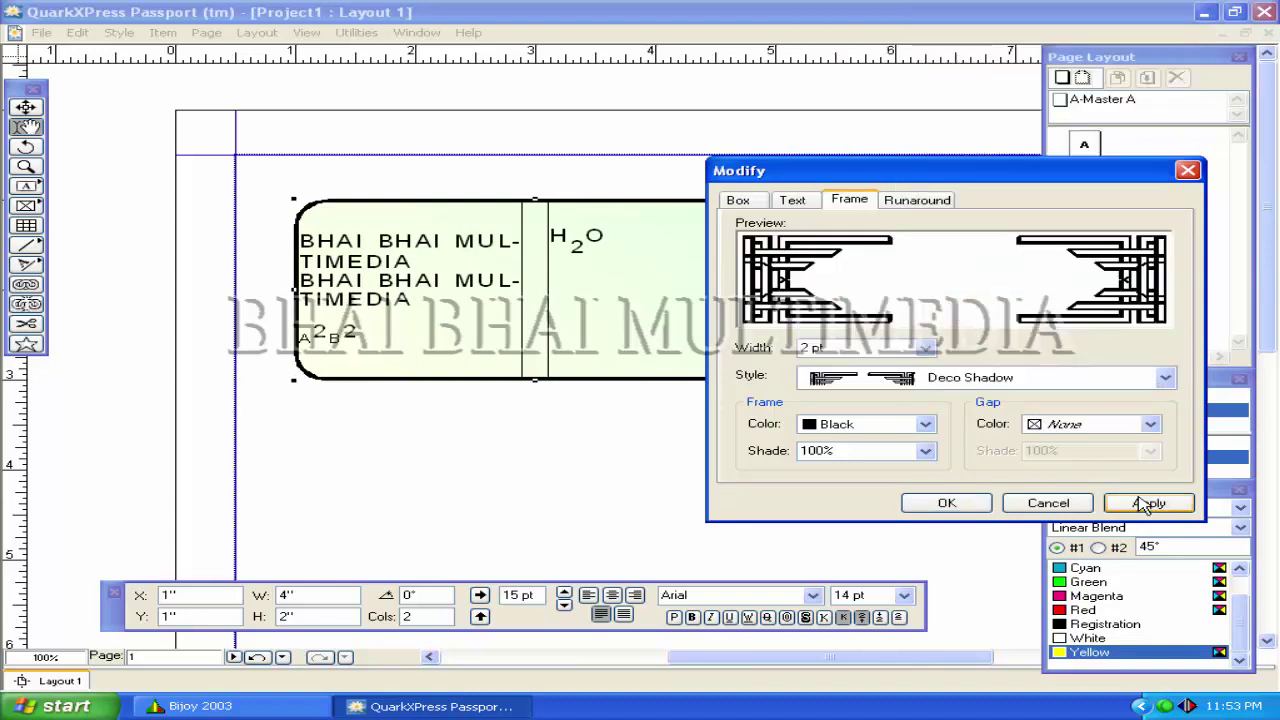
left_click(731, 345)
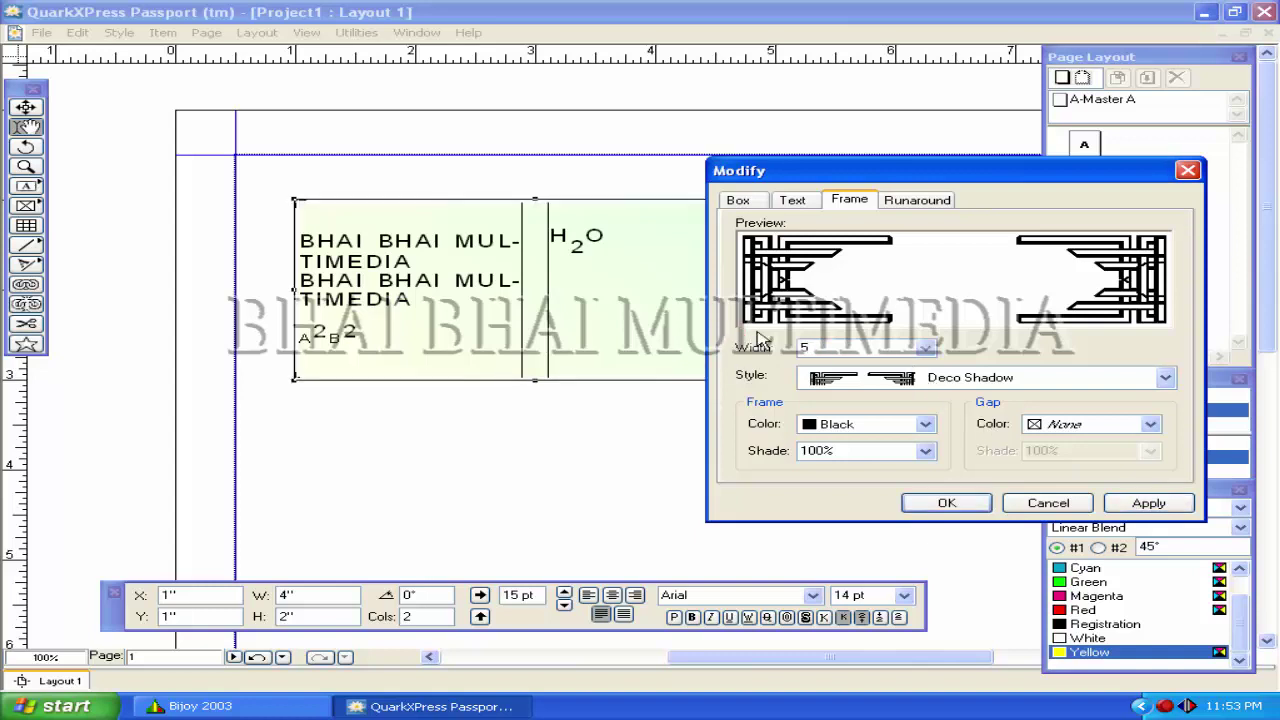
left_click(1145, 503)
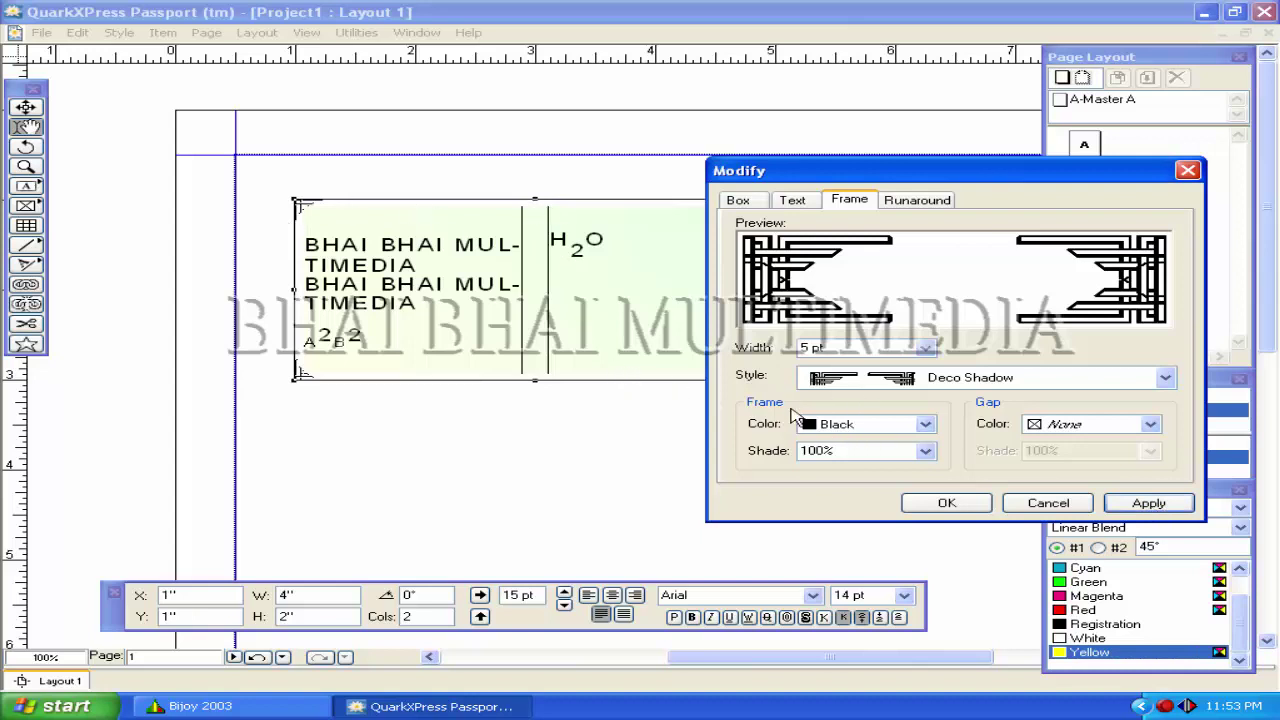
Apply Magenta with a 30% shade to the text box's frame.
left_click(835, 424)
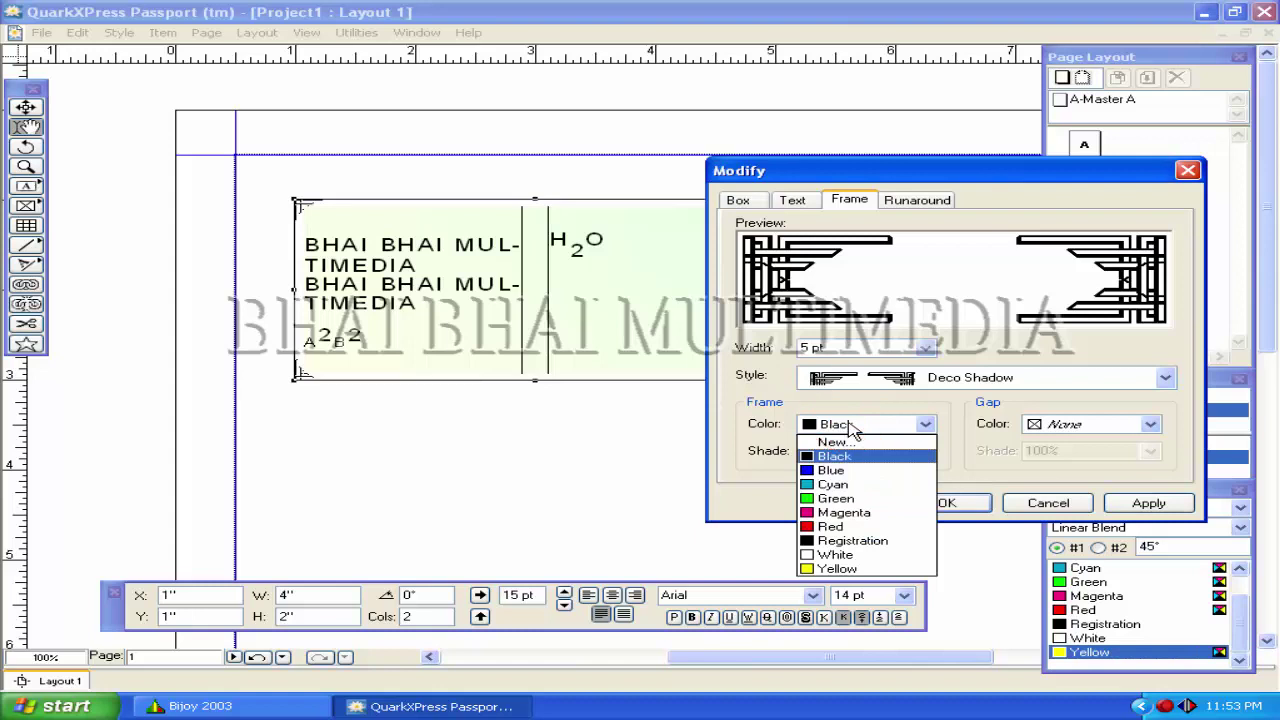
left_click(840, 512)
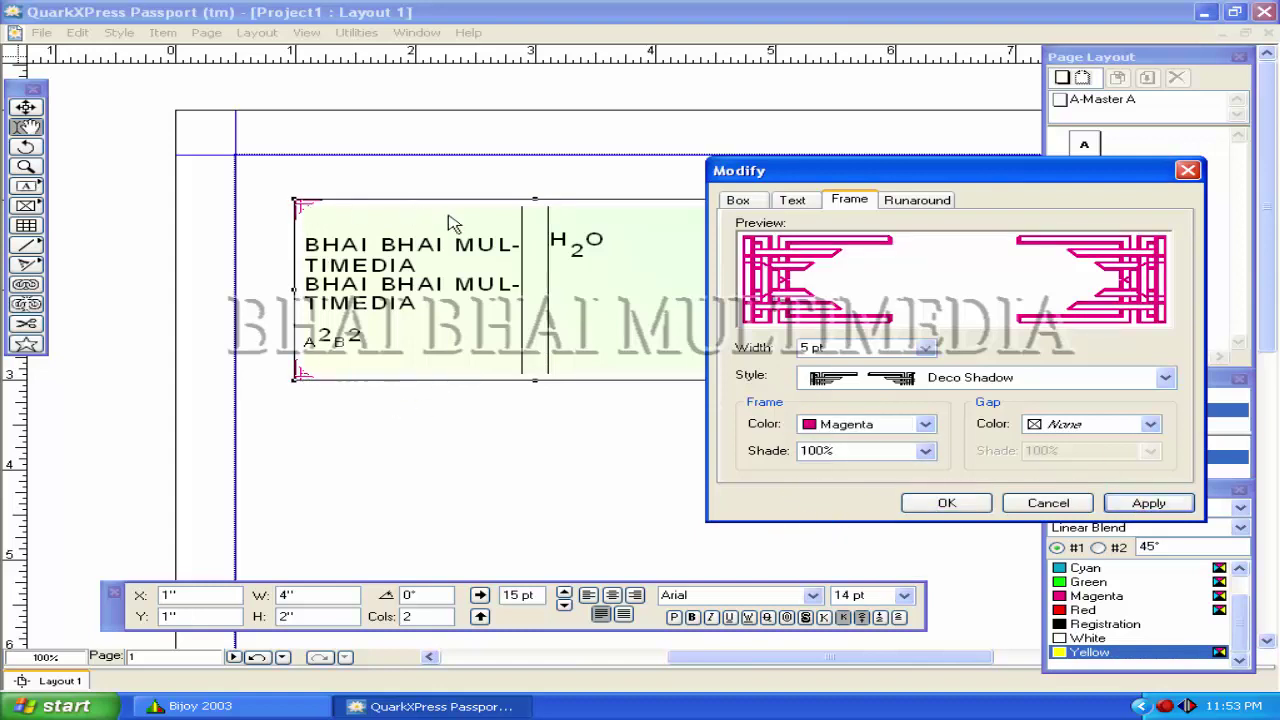
left_click(925, 451)
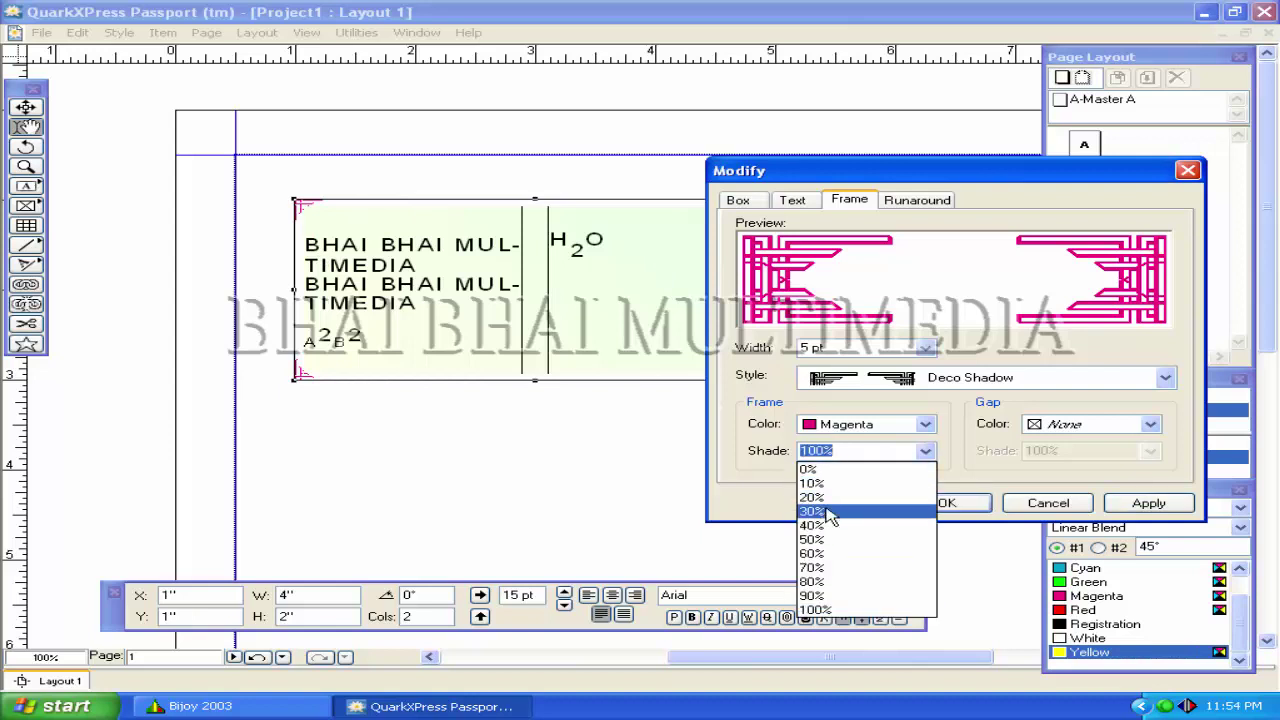
left_click(828, 512)
left_click(1145, 503)
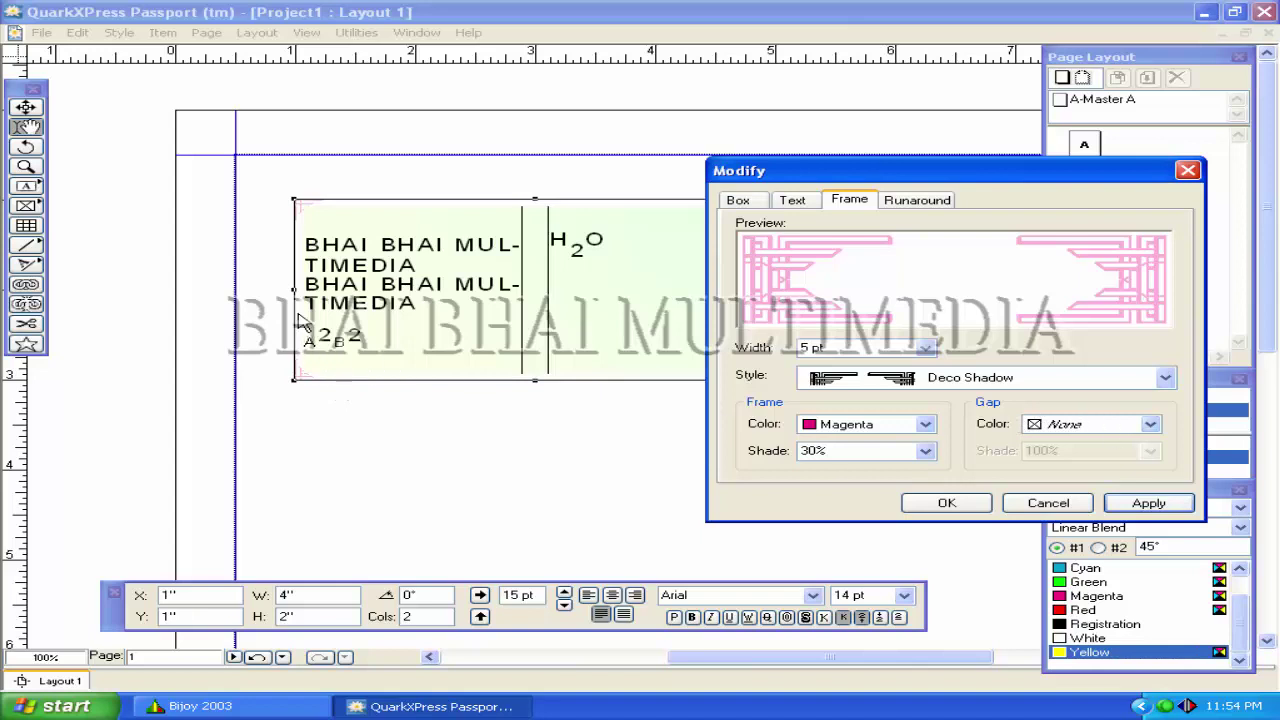
Apply Blue as the gap color of the text box's frame.
left_click(1062, 428)
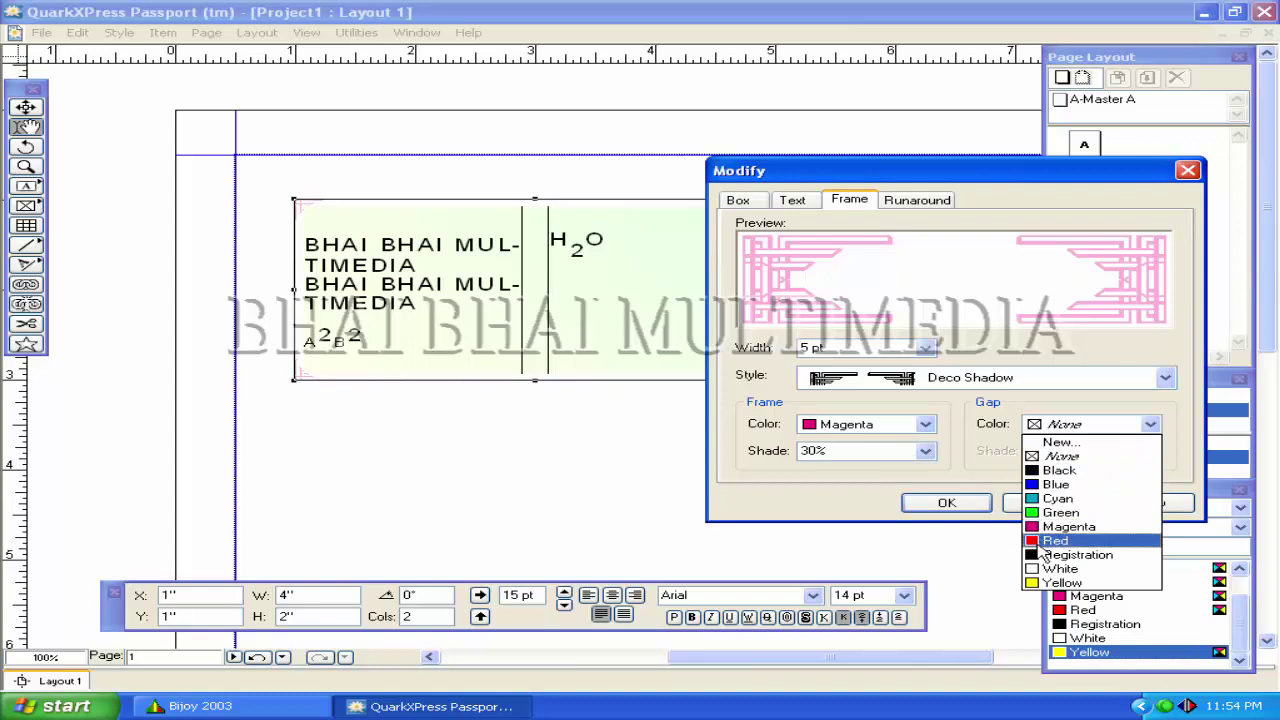
left_click(1055, 484)
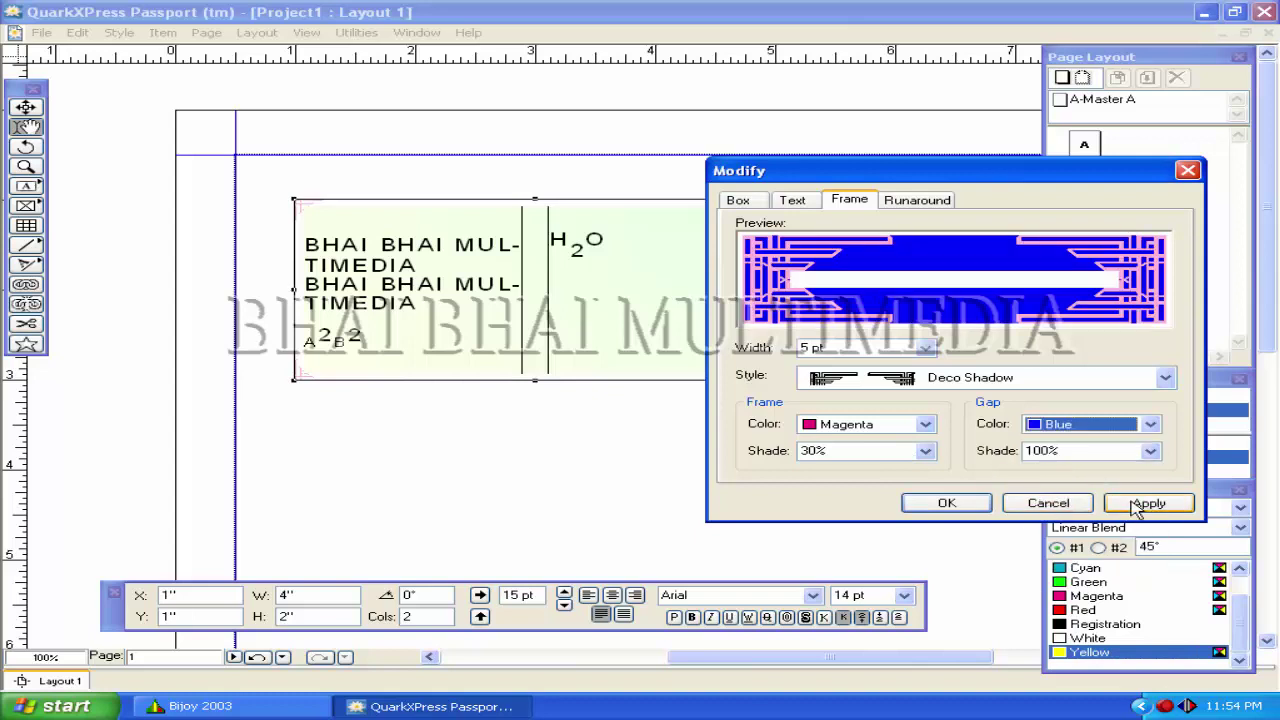
key("alt+a")
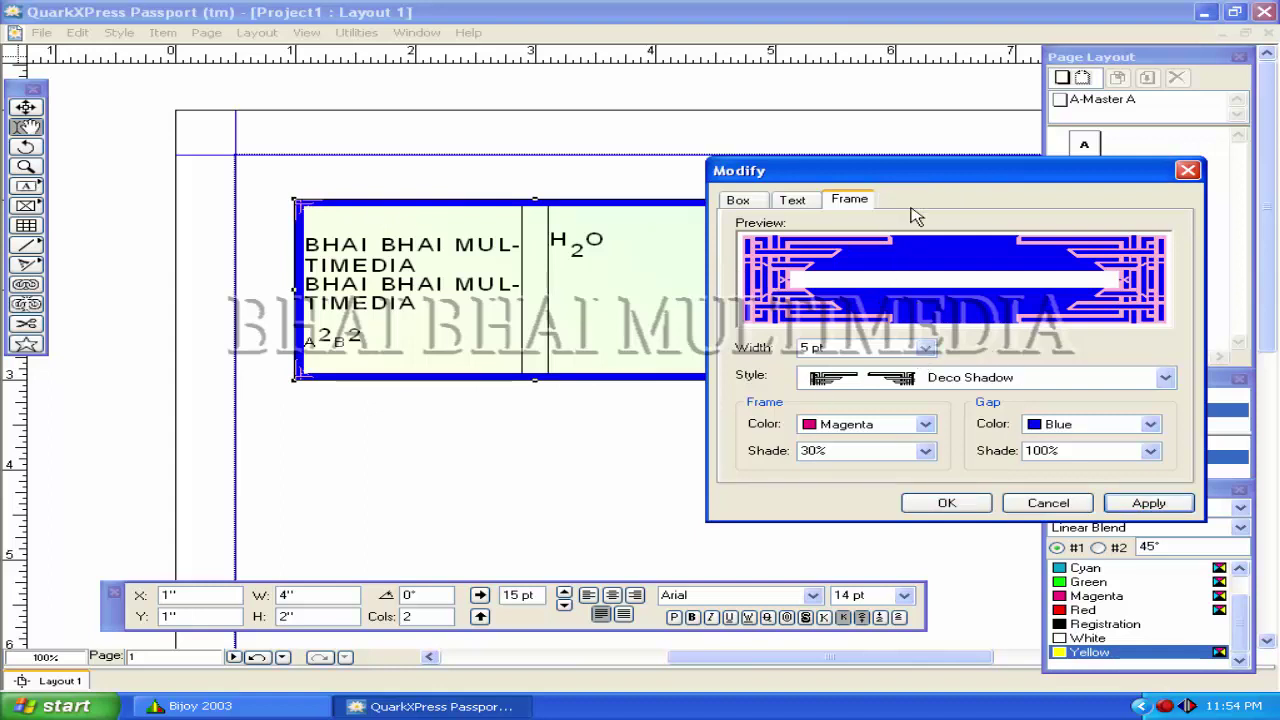
Set the text box's runaround type to Item with a left offset of 10 pt, apply it and confirm the changes.
left_click(915, 200)
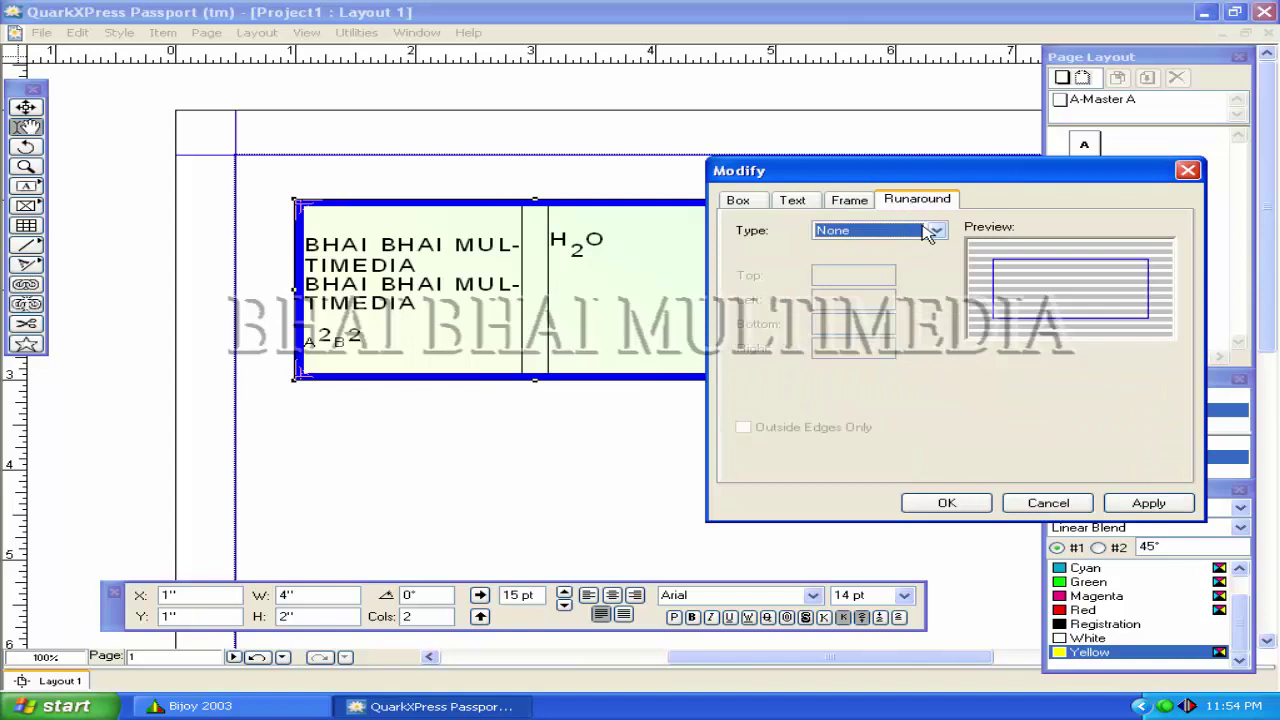
scroll(928, 235, "down", 1)
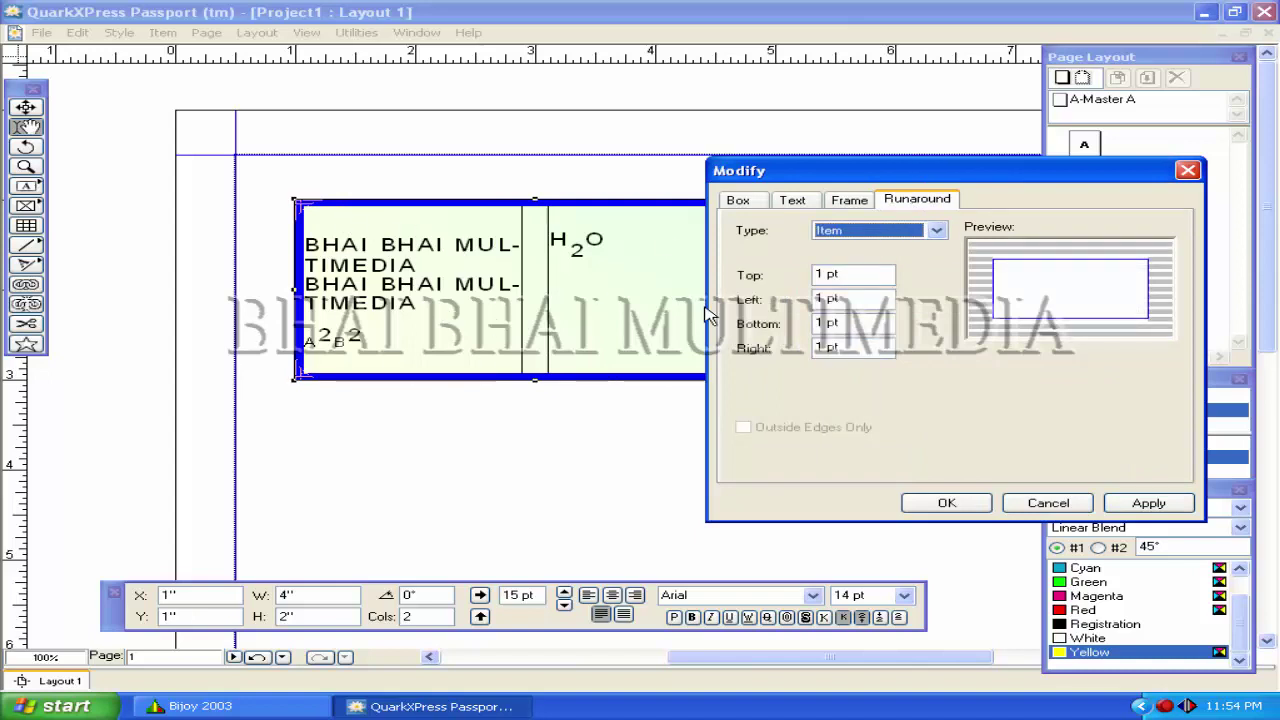
double_click(815, 298)
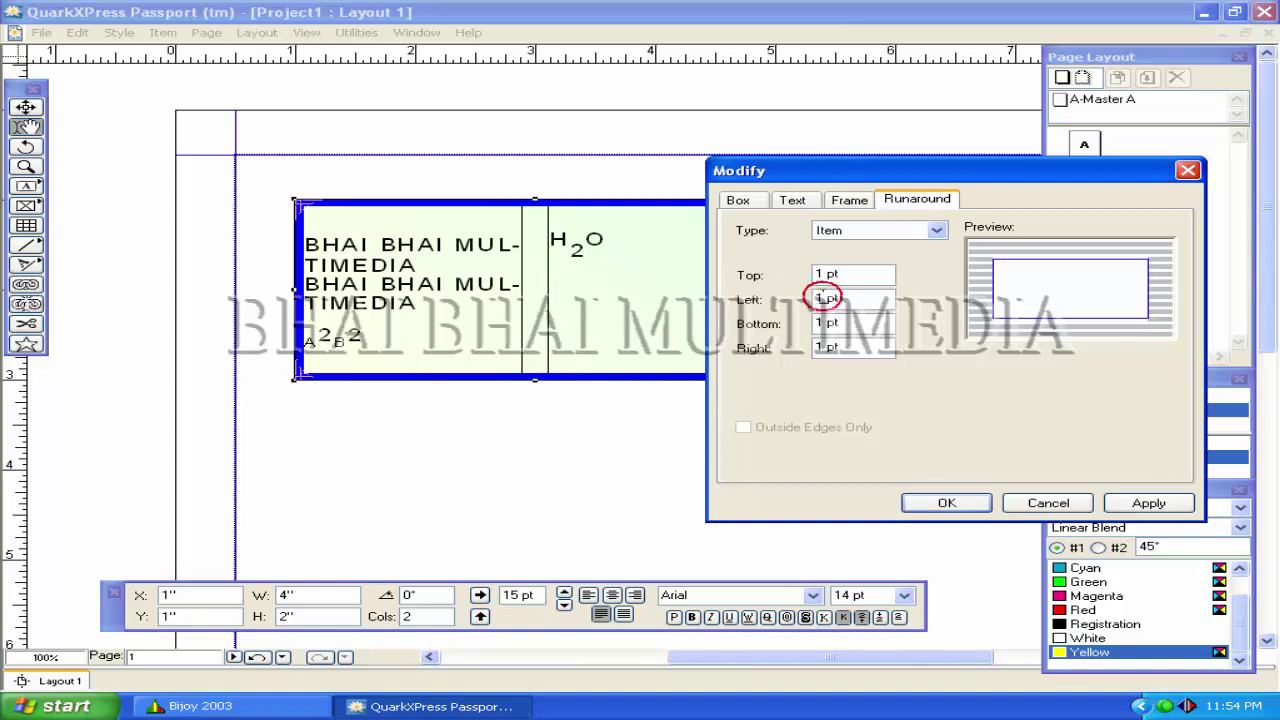
type("0")
left_click(1137, 506)
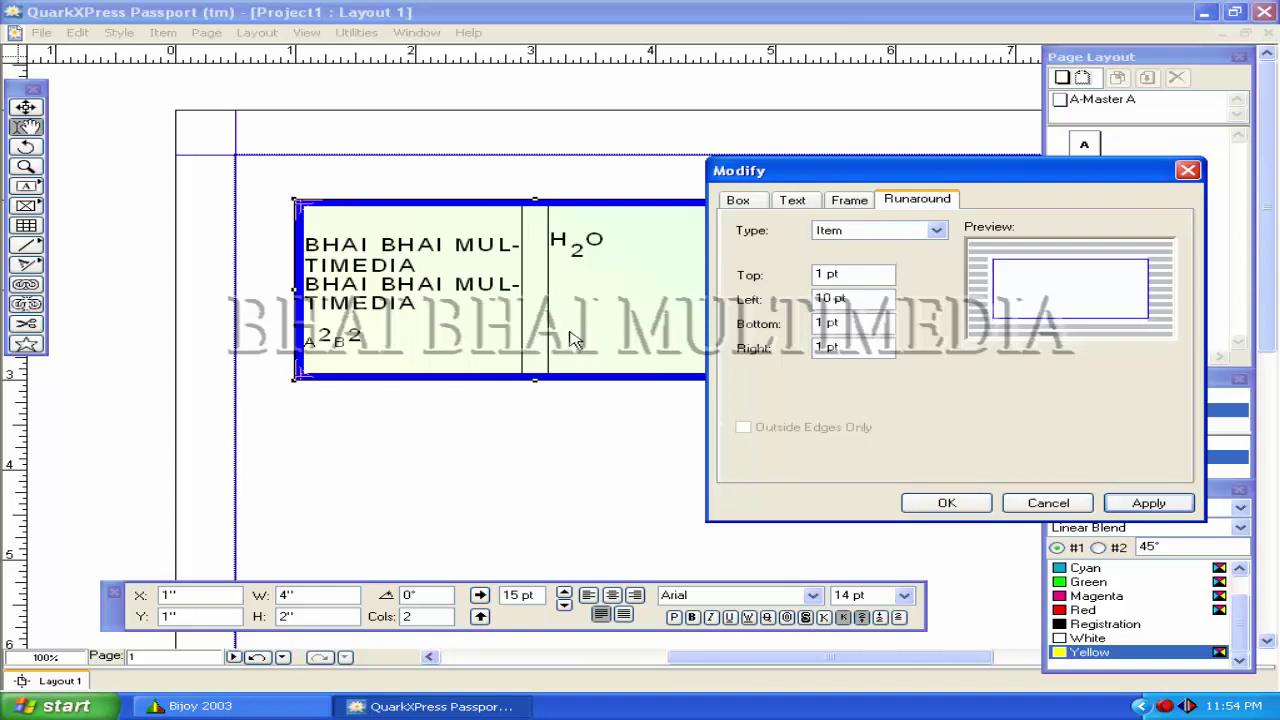
left_click(948, 504)
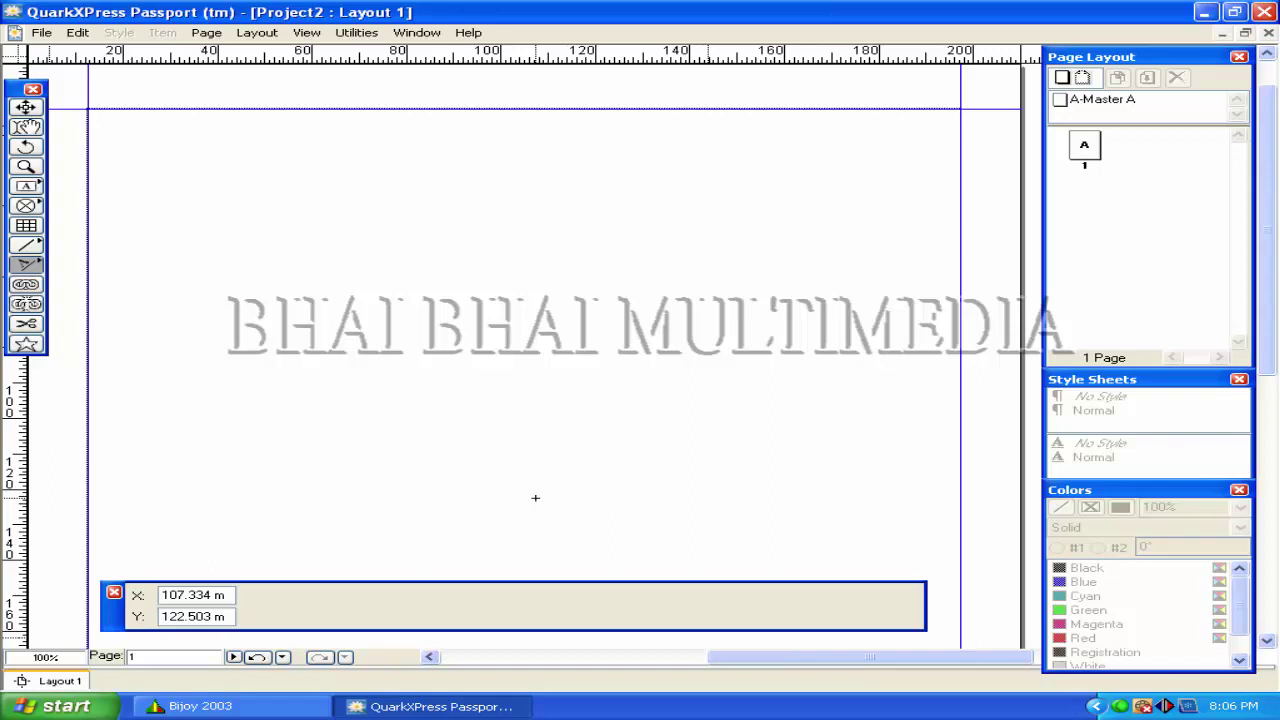
Draw a slanted straight text path from about X 41 mm, Y 80 mm to X 124 mm, Y 59 mm and write "BHAI BHAI MULTIMEDIA" along it.
left_click(24, 264)
mouse_move(220, 348)
left_mouse_down()
mouse_move(462, 351)
mouse_move(613, 272)
left_mouse_up()
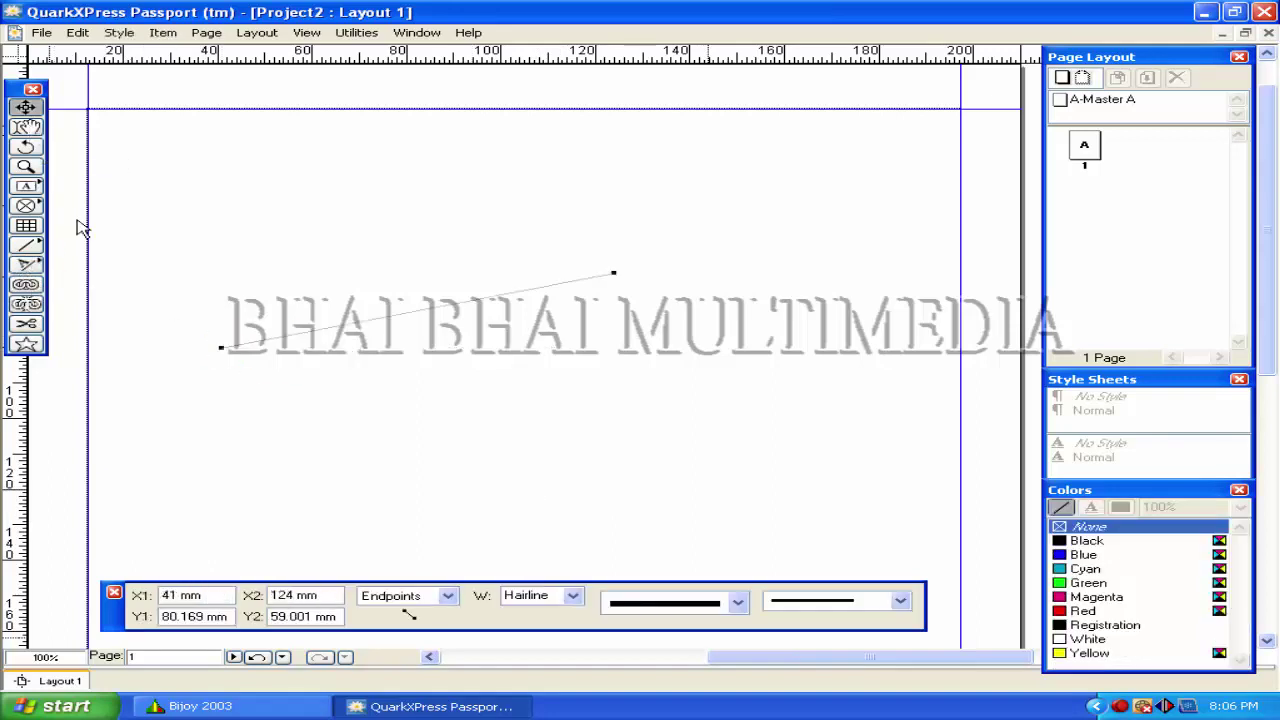
left_click(26, 127)
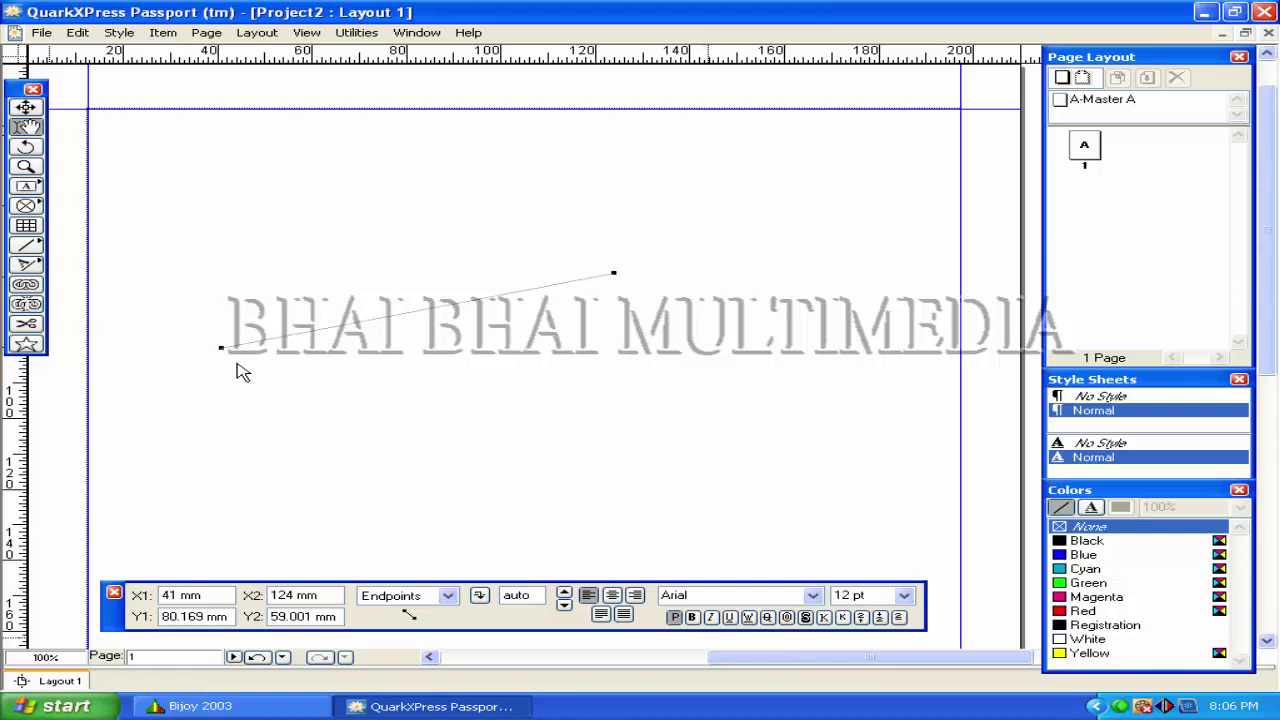
type("BHAI BHAI MULTIME")
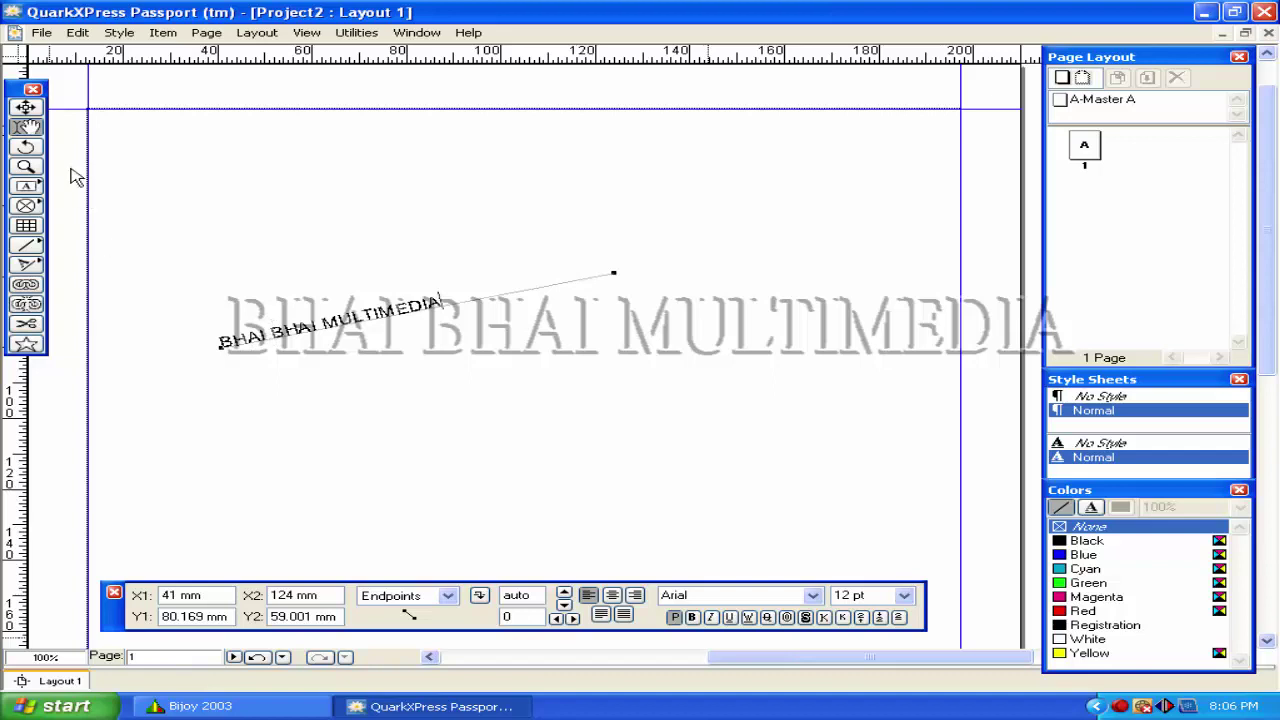
Draw a three-point Bézier text path about 26 mm wide and 17 mm high below the slanted one and enter "BHAI BHAI MULTIMEDIA" on it.
left_click(26, 107)
left_click_drag(28, 268, 68, 271)
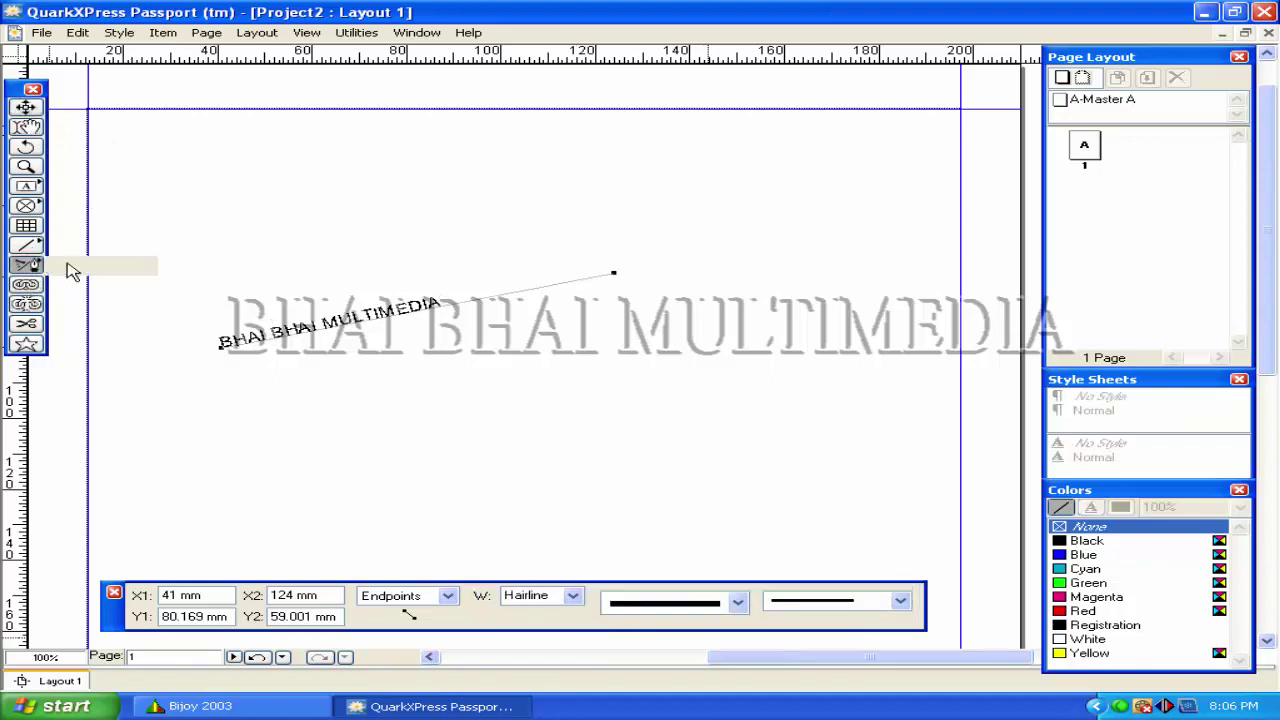
left_click_drag(265, 413, 322, 380)
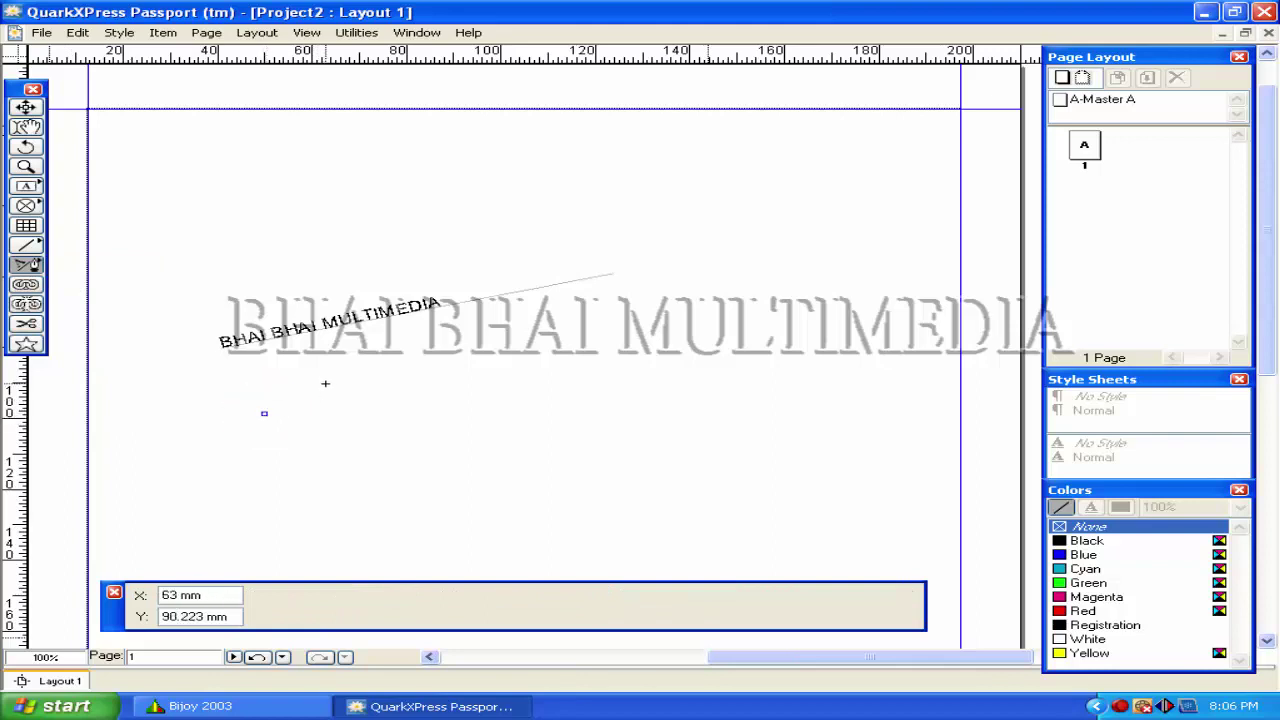
left_click(389, 440)
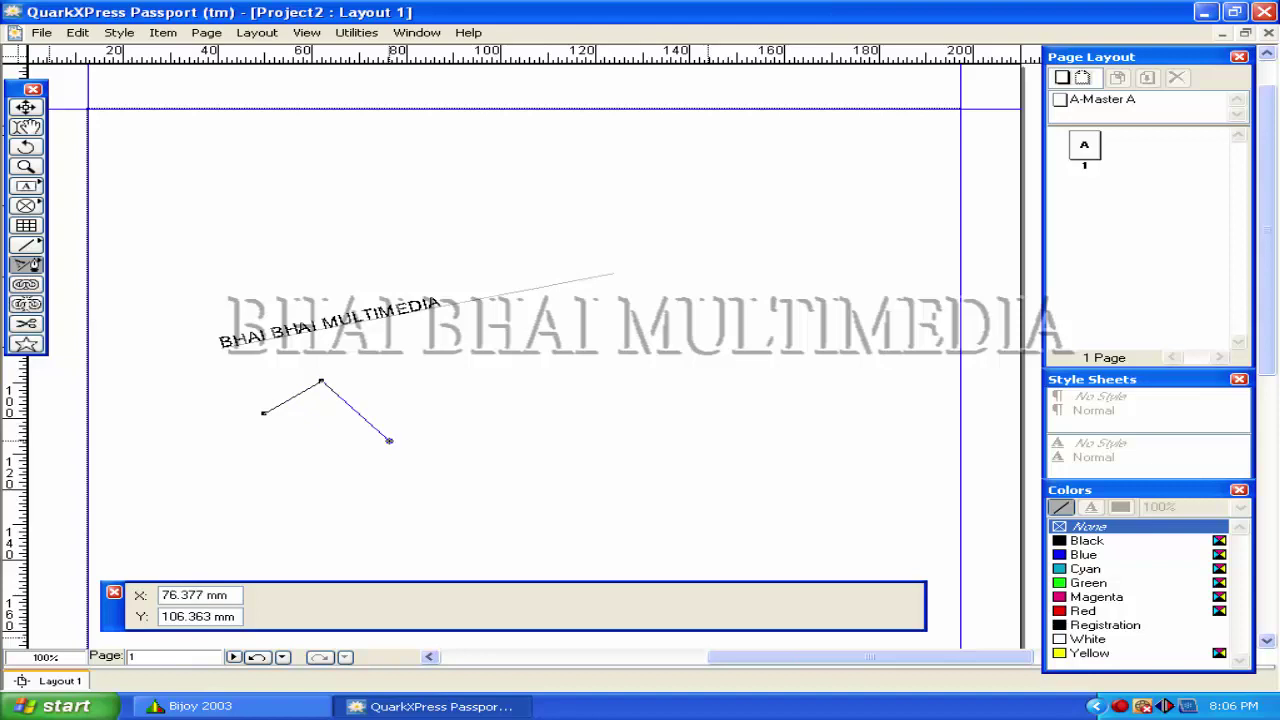
left_click(26, 126)
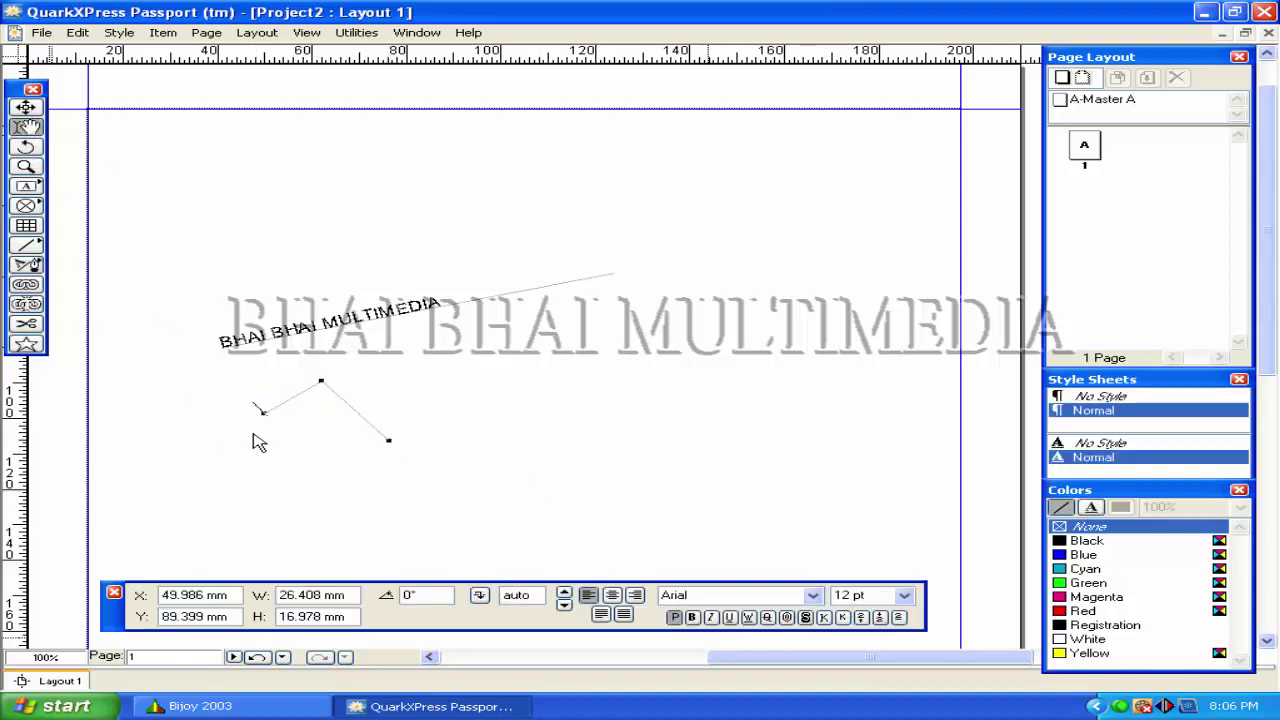
type("BHAI BHAI MULTIMEDIA")
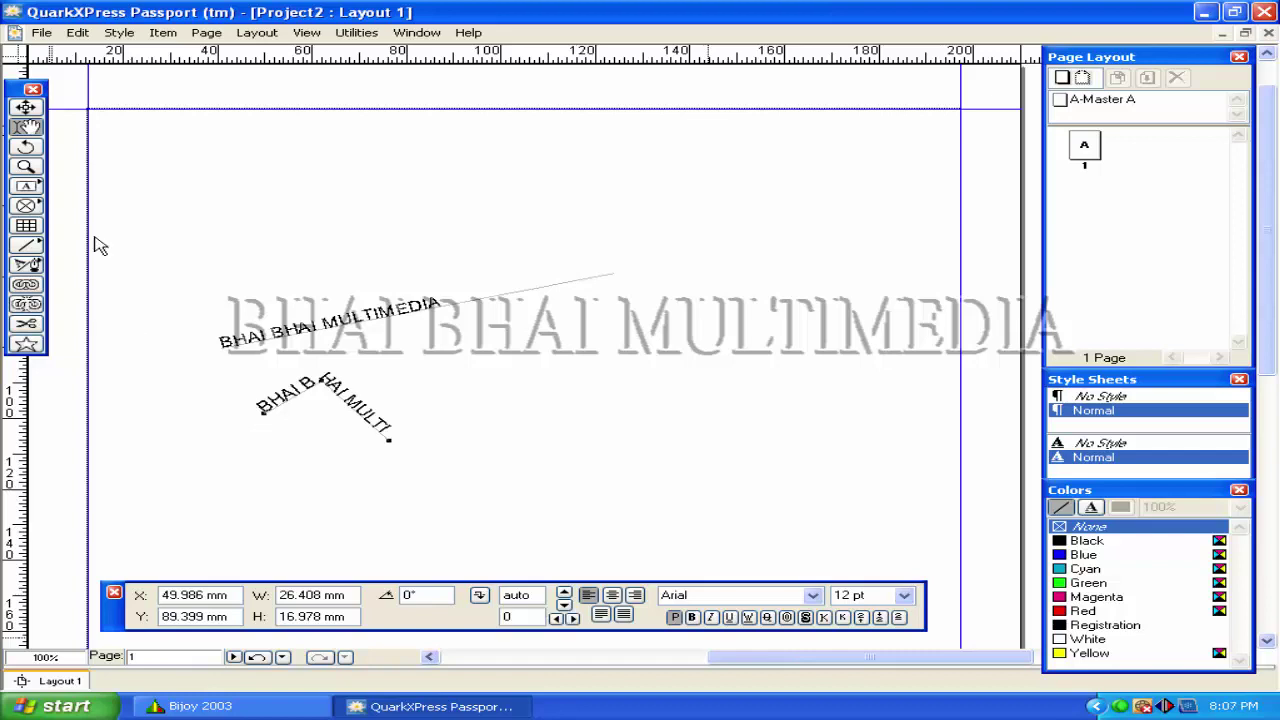
Draw a horizontal text path about 61 mm long below the bent path and write "BHAI BHAI MULTIMEDIA" on it.
left_click(26, 106)
left_click(28, 265)
left_click_drag(30, 268, 70, 268)
left_click_drag(236, 477, 526, 477)
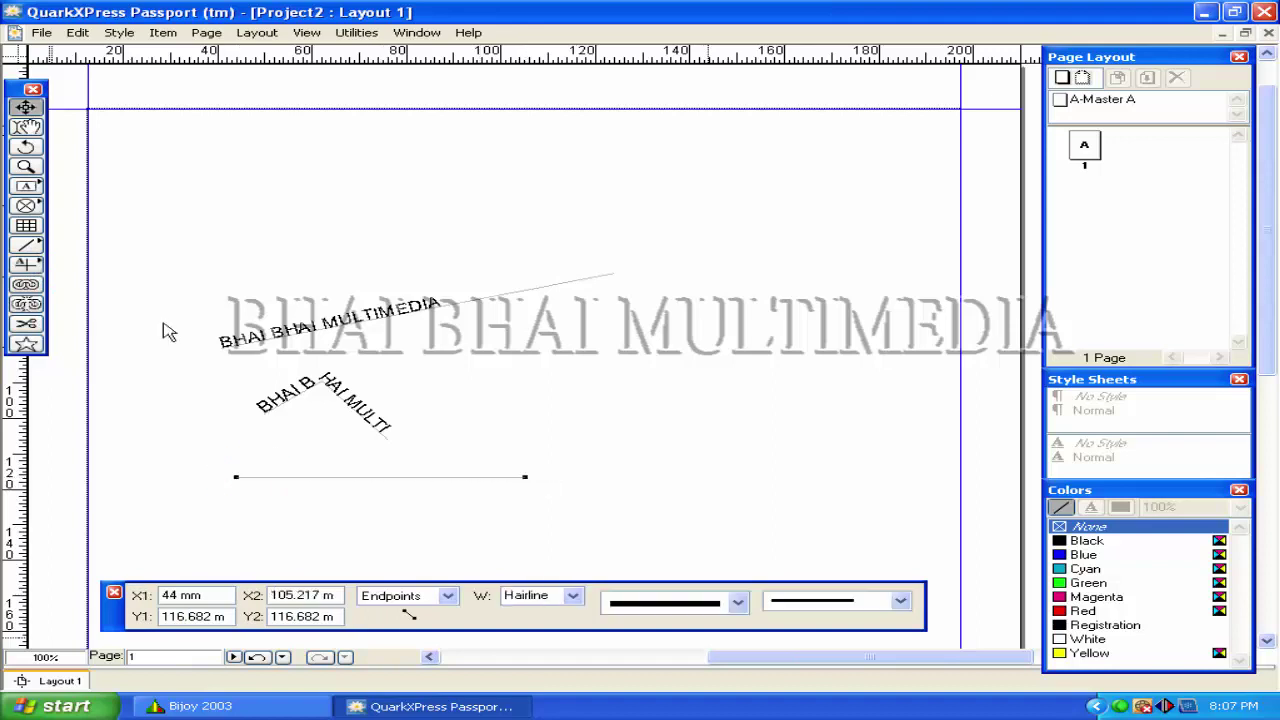
type("BHAI BHAI MULTIMEDIA")
Draw a wavy freehand text path about 60 mm wide and 23 mm high above the others and write "BHAI BHAI MULTIMEDIA" along it.
mouse_move(30, 265)
left_mouse_down()
mouse_move(138, 269)
mouse_move(207, 258)
mouse_move(211, 225)
mouse_move(248, 220)
mouse_move(271, 248)
mouse_move(306, 236)
mouse_move(308, 211)
mouse_move(343, 200)
mouse_move(387, 227)
mouse_move(414, 186)
mouse_move(488, 206)
left_mouse_up()
left_click(27, 127)
left_click(209, 264)
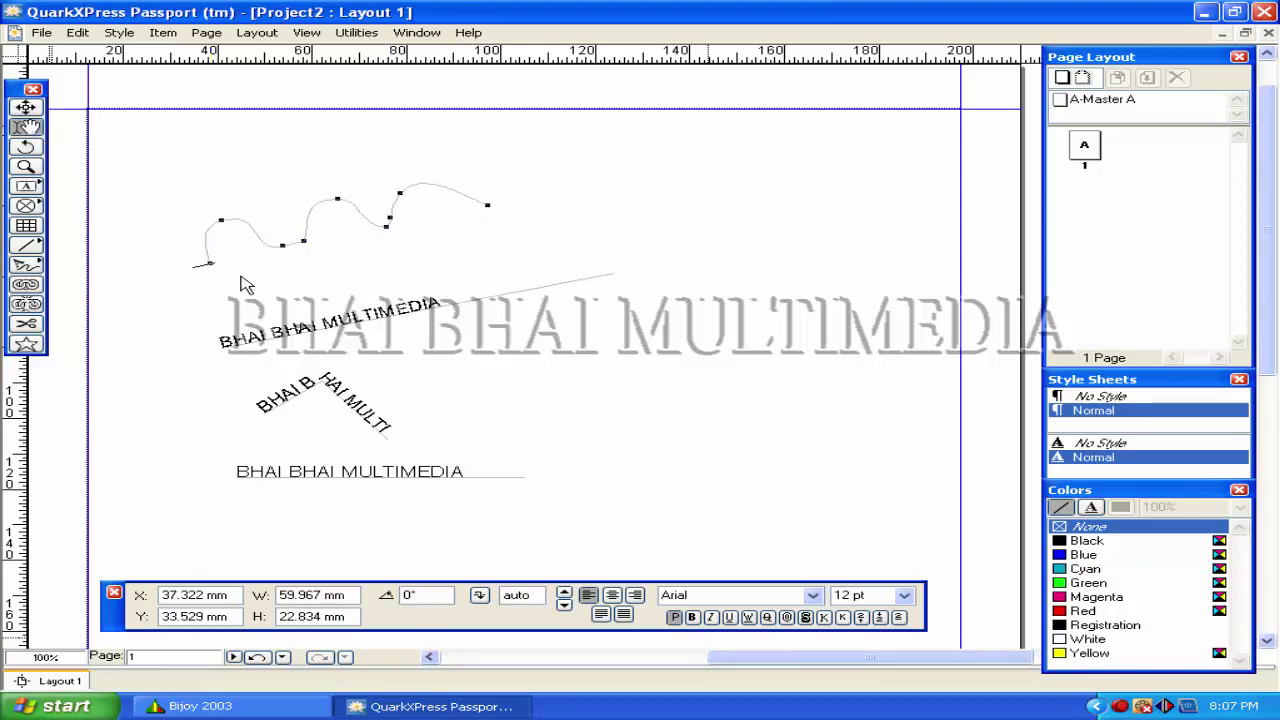
type("BHAI BHAI MULTIMEDIA")
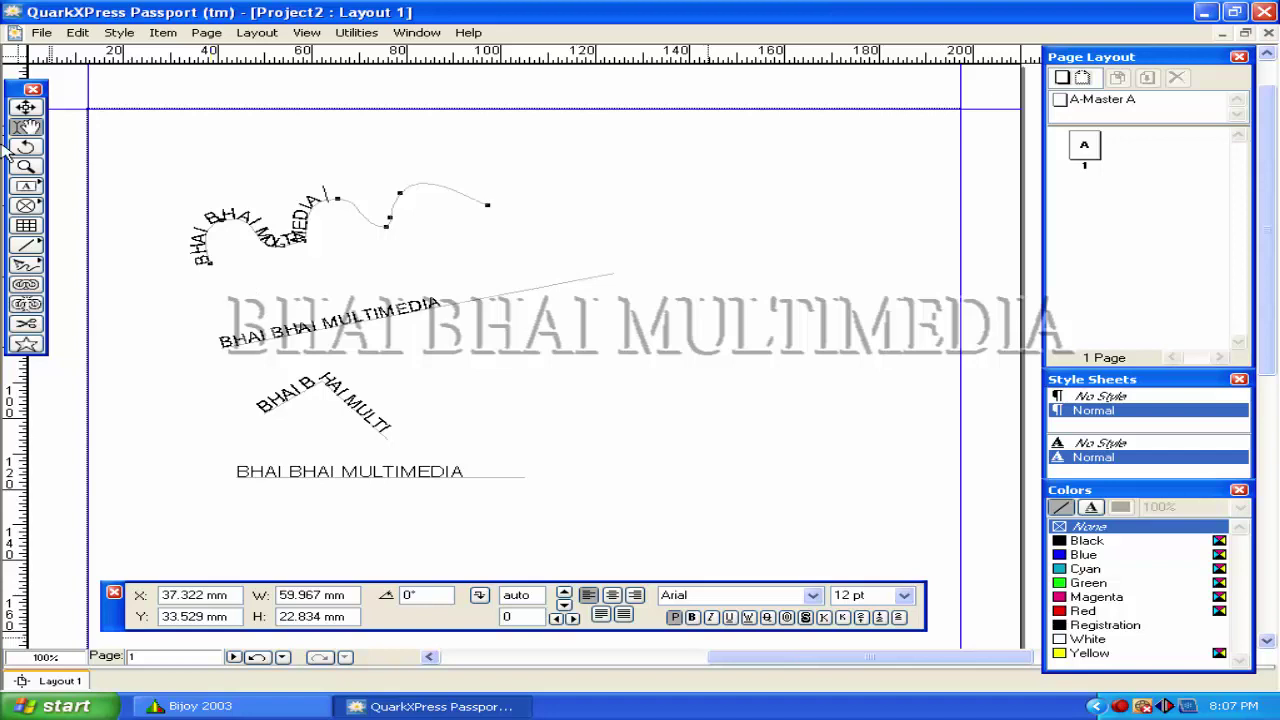
left_click(30, 265)
left_click_drag(36, 272, 58, 260)
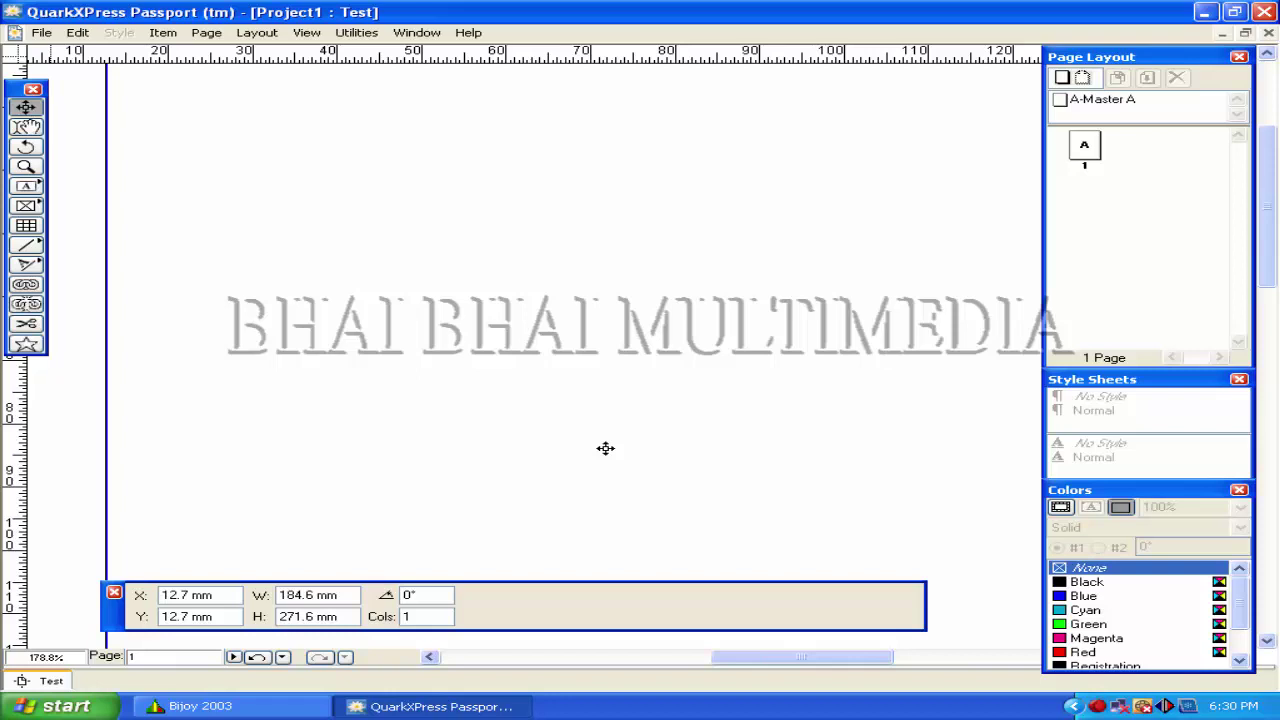
Draw a rectangular text box about 21 mm wide and 12 mm high near the page's left margin.
left_click(27, 187)
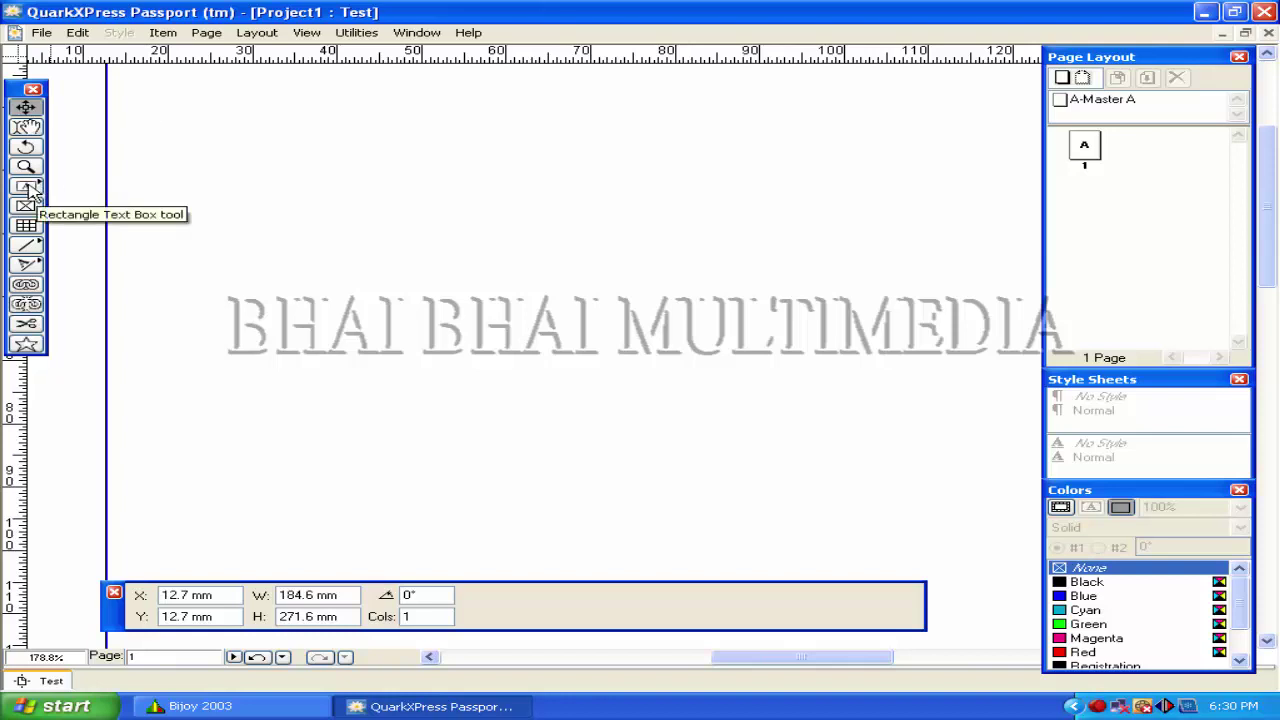
mouse_move(27, 190)
left_mouse_down()
mouse_move(257, 190)
mouse_move(28, 193)
left_mouse_up()
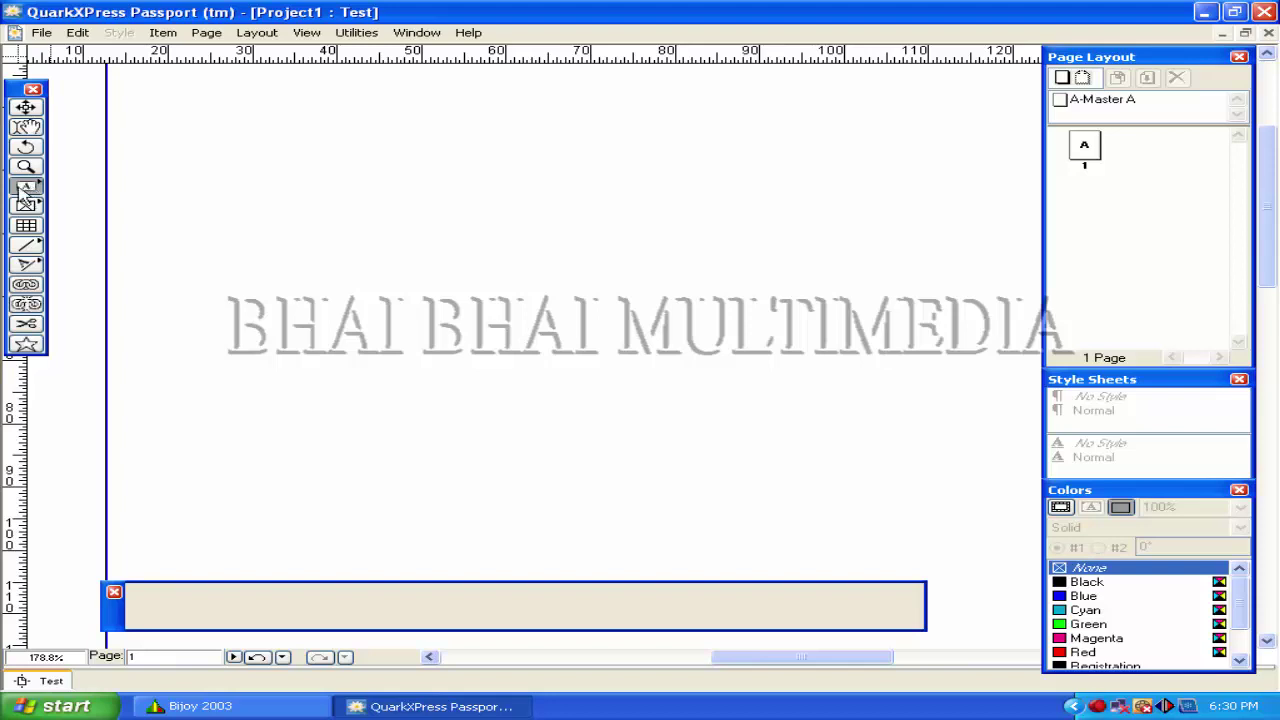
left_click(26, 190)
left_click_drag(138, 91, 320, 169)
Draw a rounded-corner text box beside the rectangle and a concave-corner text box about 37 mm by 12 mm to its right.
left_click_drag(26, 187, 64, 190)
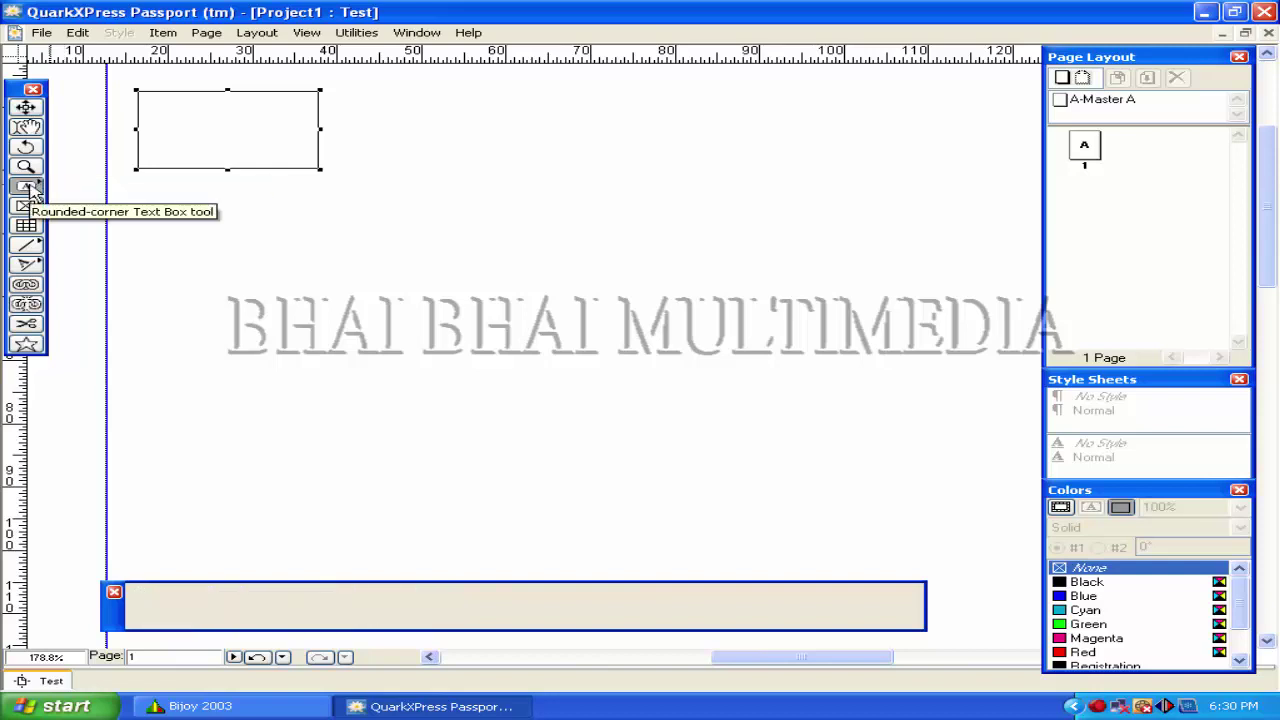
left_click_drag(356, 89, 537, 172)
left_click_drag(26, 186, 105, 190)
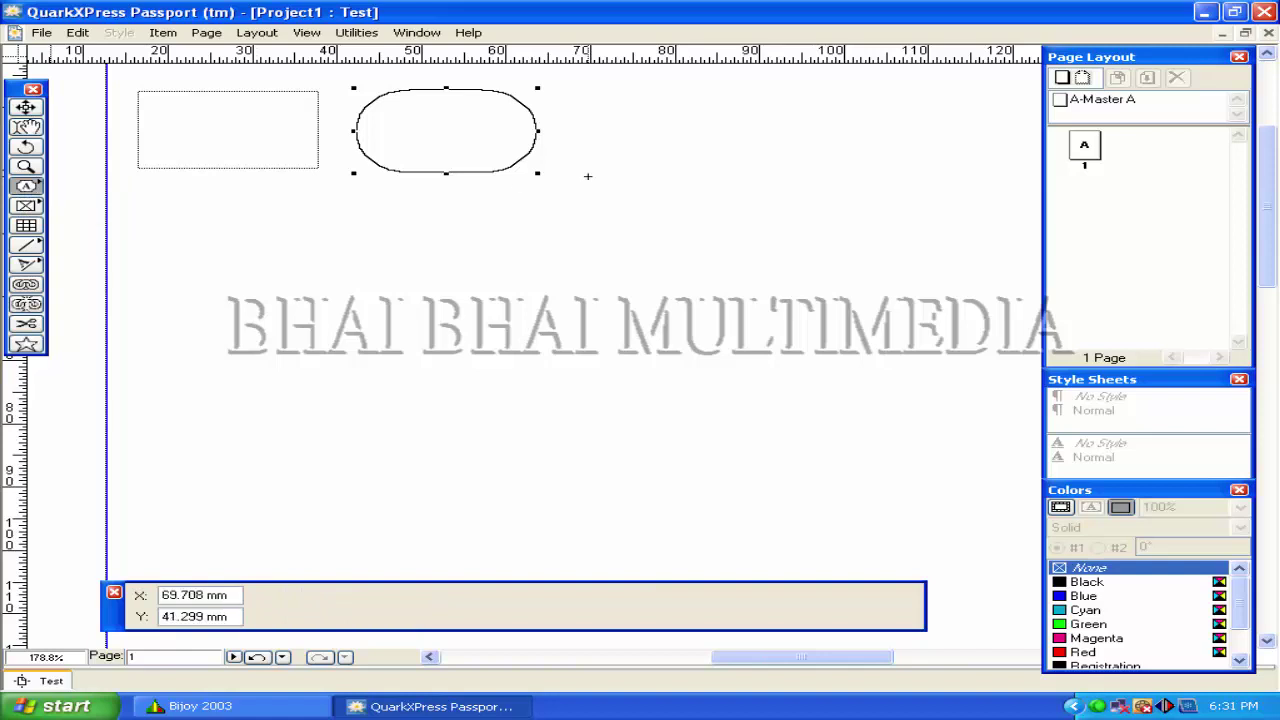
left_click_drag(588, 95, 903, 168)
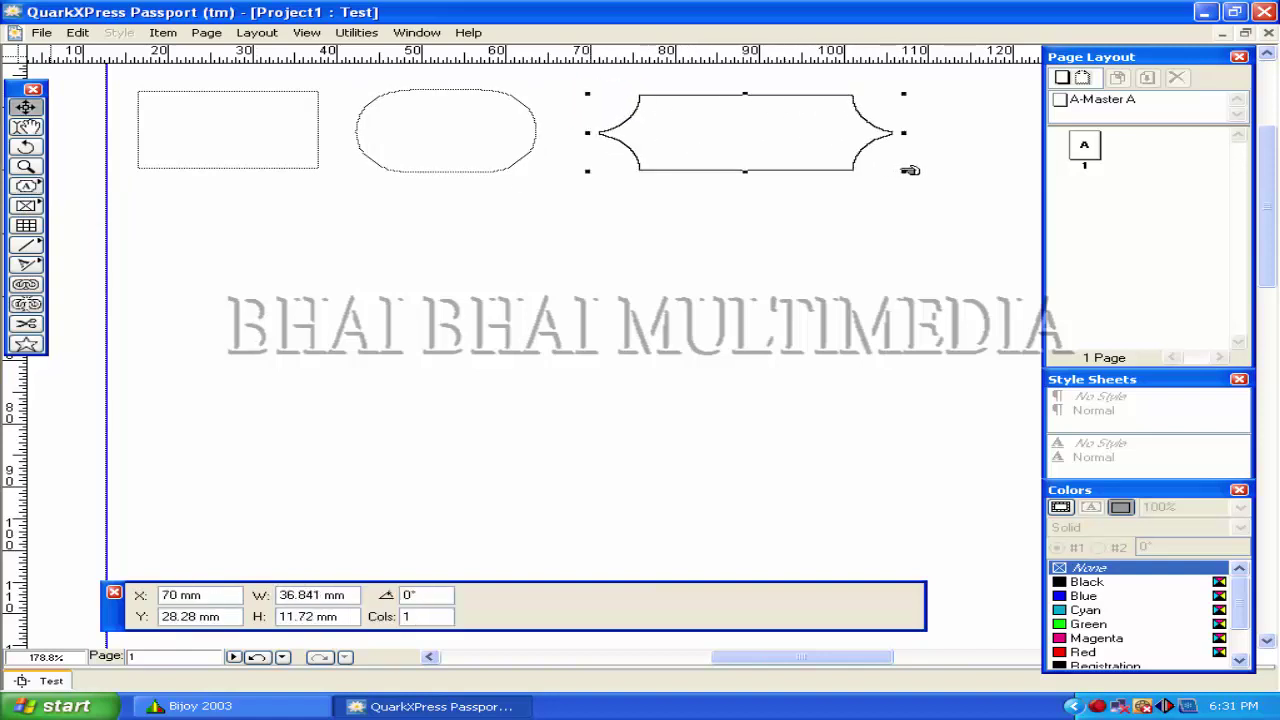
Draw a beveled-corner text box about 23 mm by 17 mm below the rectangle and an oval text box about 27 mm by 15 mm beside it.
left_click_drag(132, 194, 333, 302)
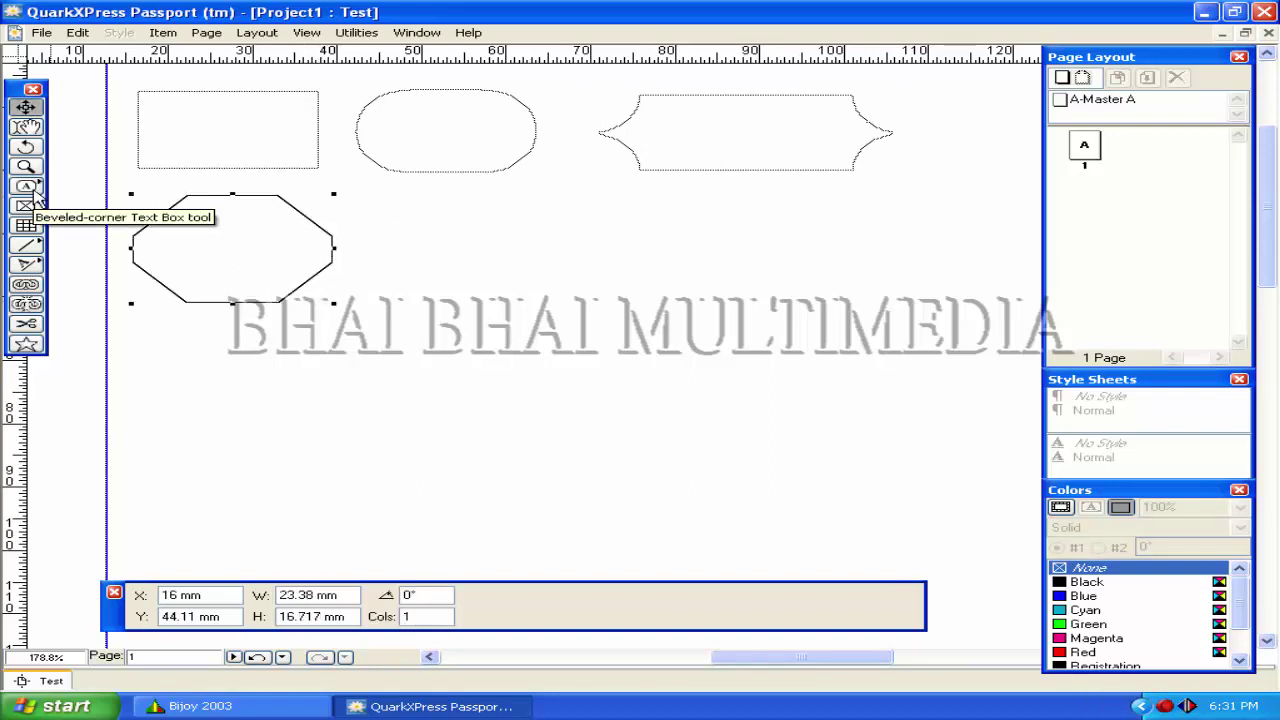
left_click_drag(30, 187, 180, 194)
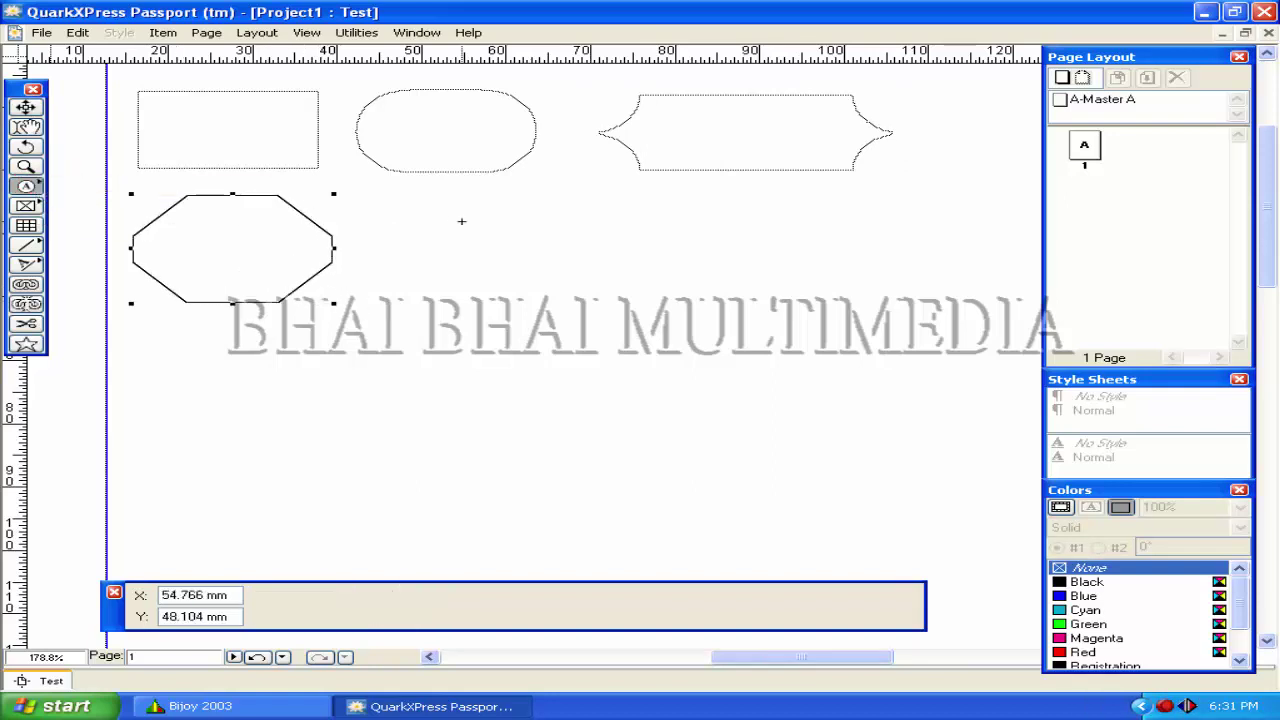
left_click_drag(414, 206, 643, 305)
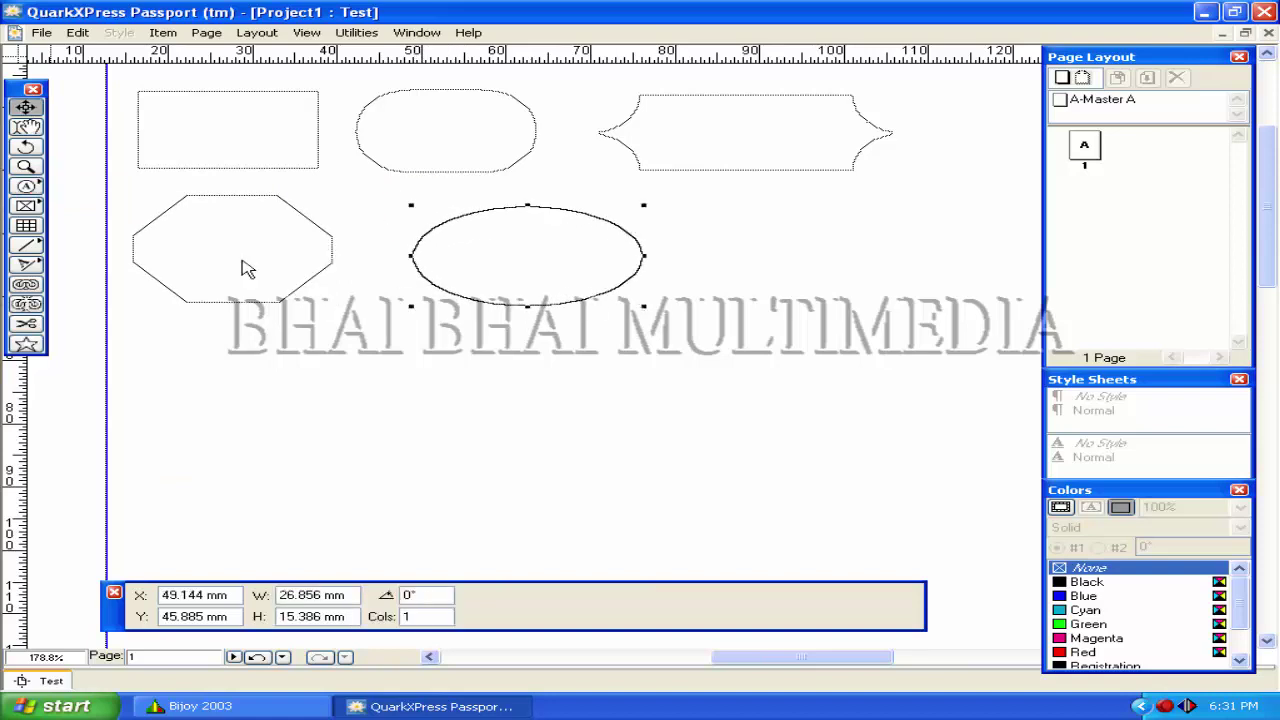
Draw a closed Bézier text box with eight corner points to the right of the oval text box.
left_click_drag(28, 187, 218, 192)
left_click_drag(692, 213, 692, 213)
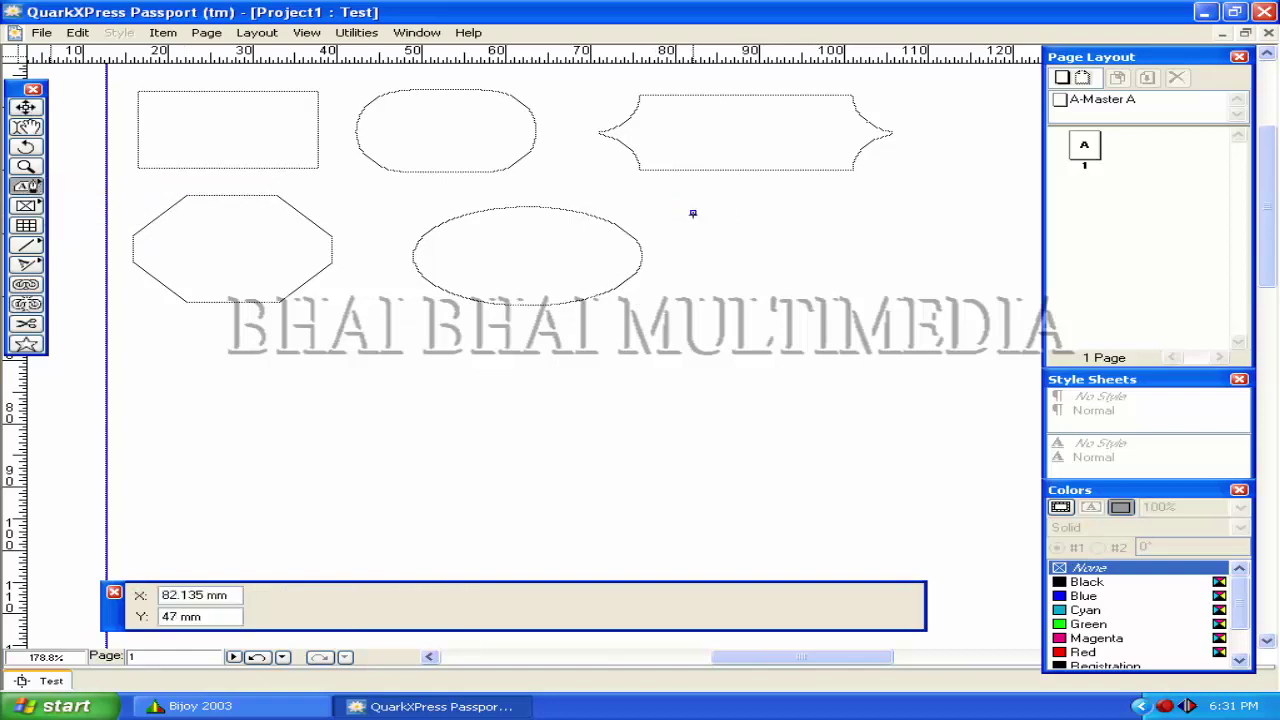
left_click(700, 297)
left_click(778, 285)
left_click(935, 299)
left_click(951, 253)
left_click(890, 229)
left_click(839, 210)
left_click(761, 191)
left_click(692, 213)
Draw an irregular freehand text box about 19 mm wide and 24 mm high below the beveled-corner box.
left_click_drag(26, 185, 253, 184)
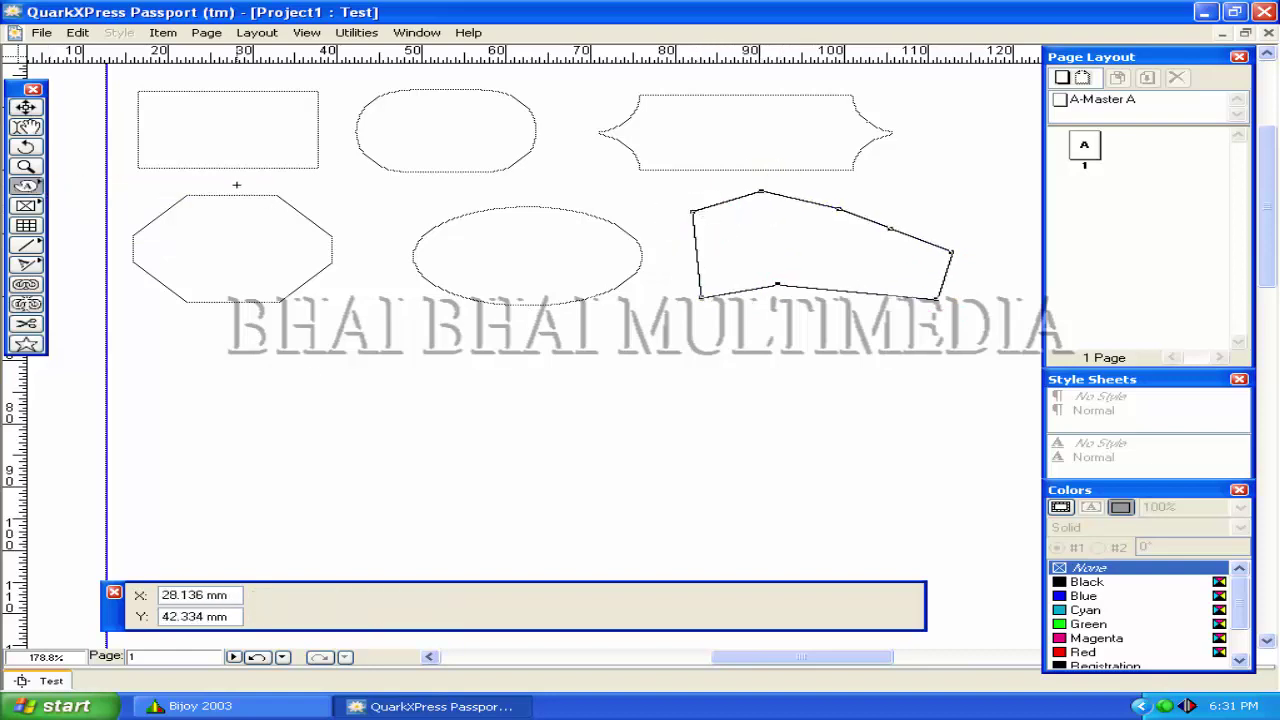
left_click(293, 375)
mouse_move(251, 363)
left_mouse_down()
mouse_move(239, 411)
mouse_move(229, 460)
mouse_move(356, 514)
mouse_move(367, 498)
mouse_move(345, 461)
mouse_move(374, 435)
mouse_move(377, 408)
mouse_move(294, 375)
left_mouse_up()
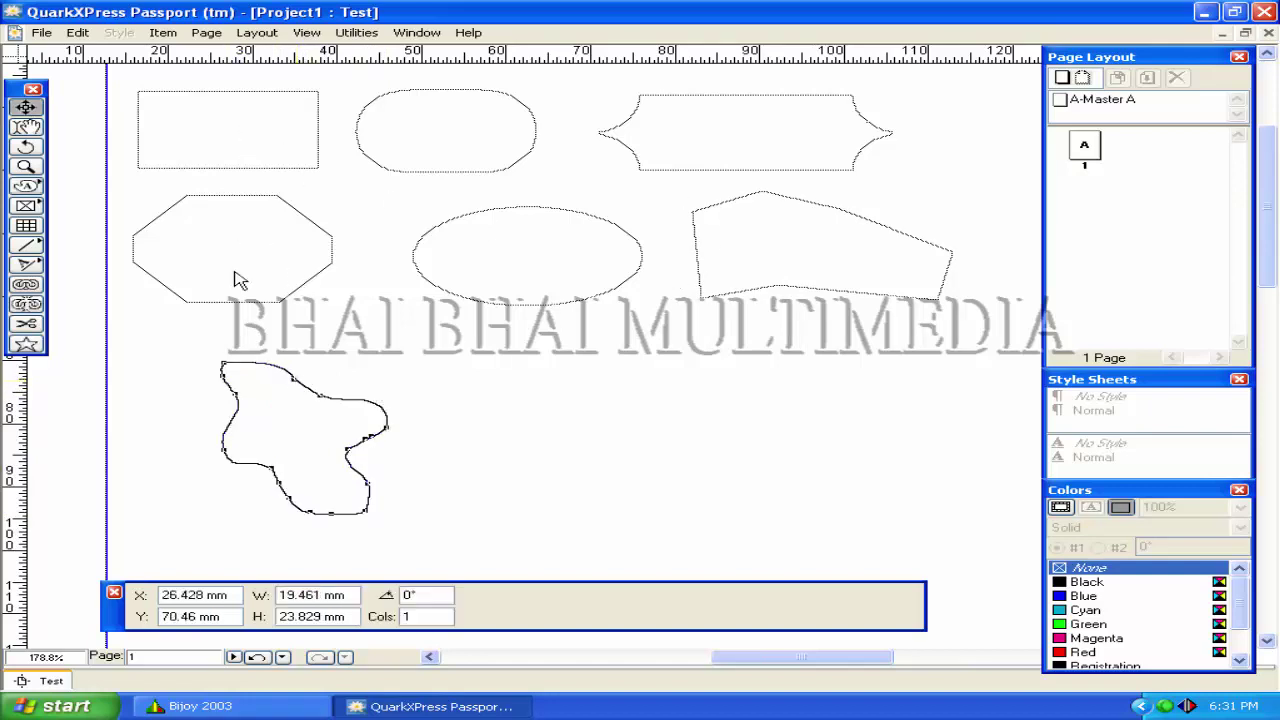
Select each of the seven text boxes in turn with the Item tool.
left_click(214, 121)
left_click(420, 130)
left_click(691, 160)
left_click(814, 237)
left_click(543, 237)
left_click(251, 246)
left_click(277, 406)
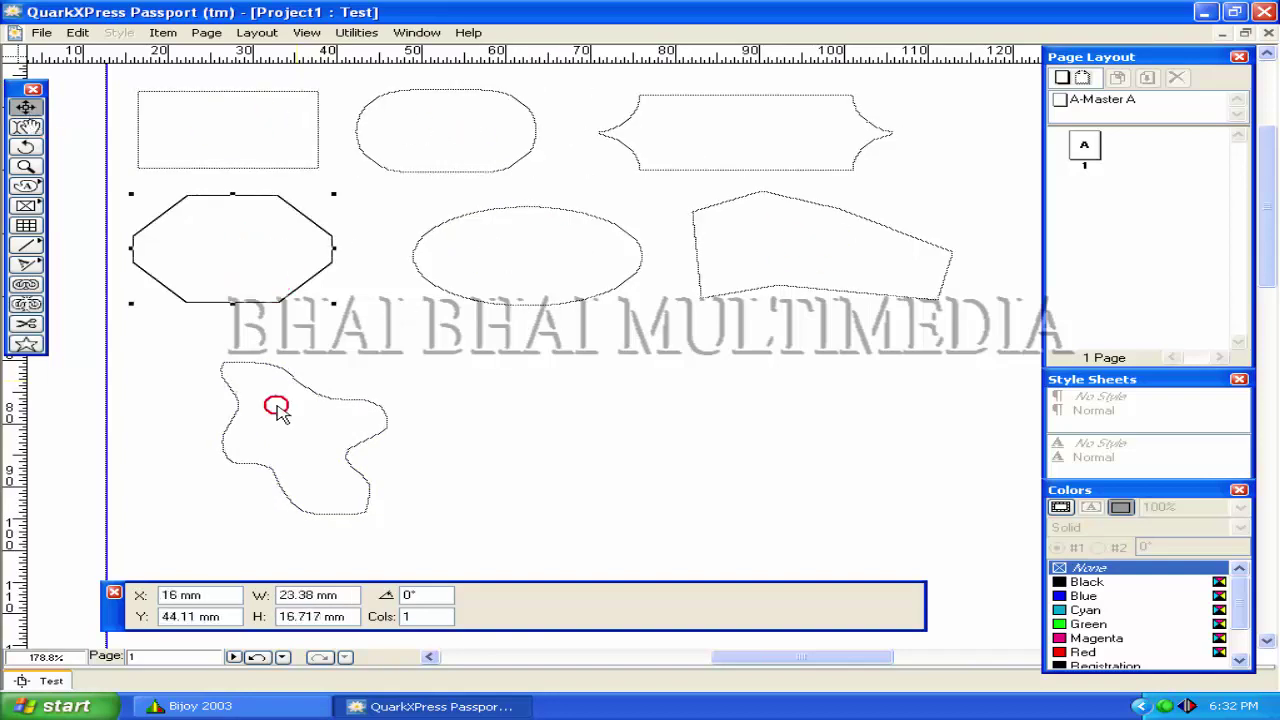
Place the text cursor in the differently shaped text boxes one after another with the Content tool.
left_click(26, 128)
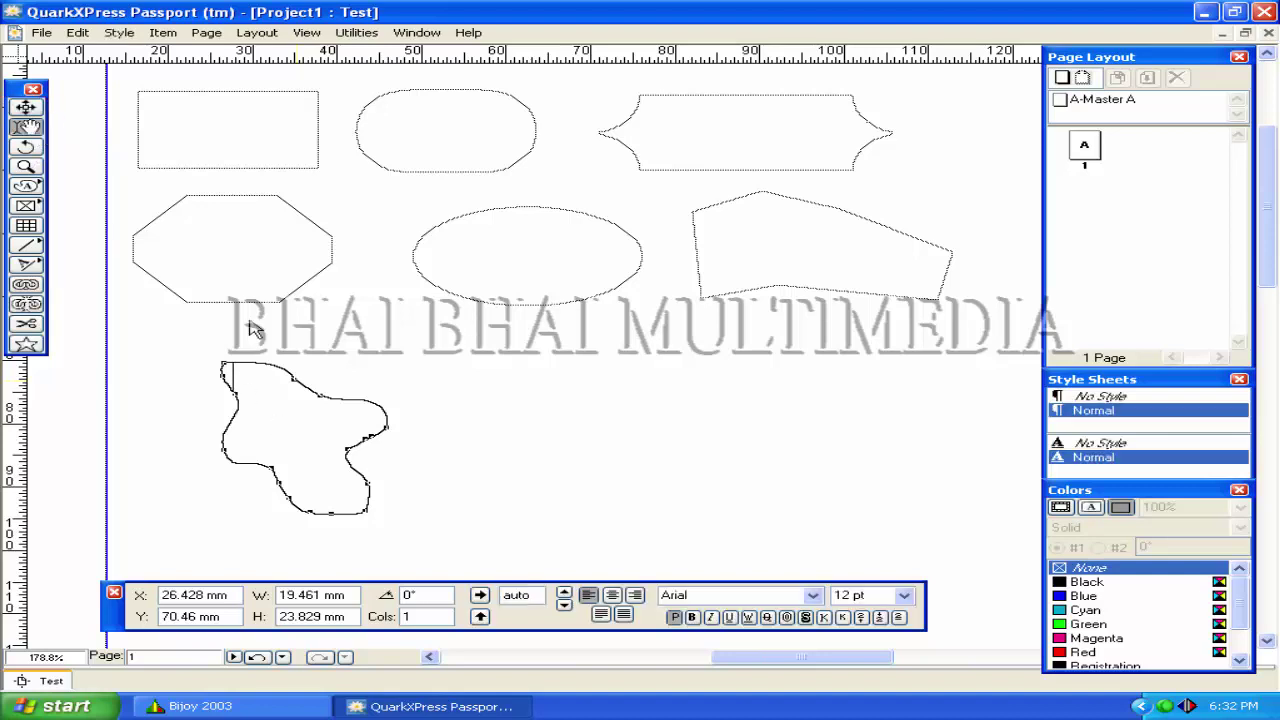
left_click(240, 243)
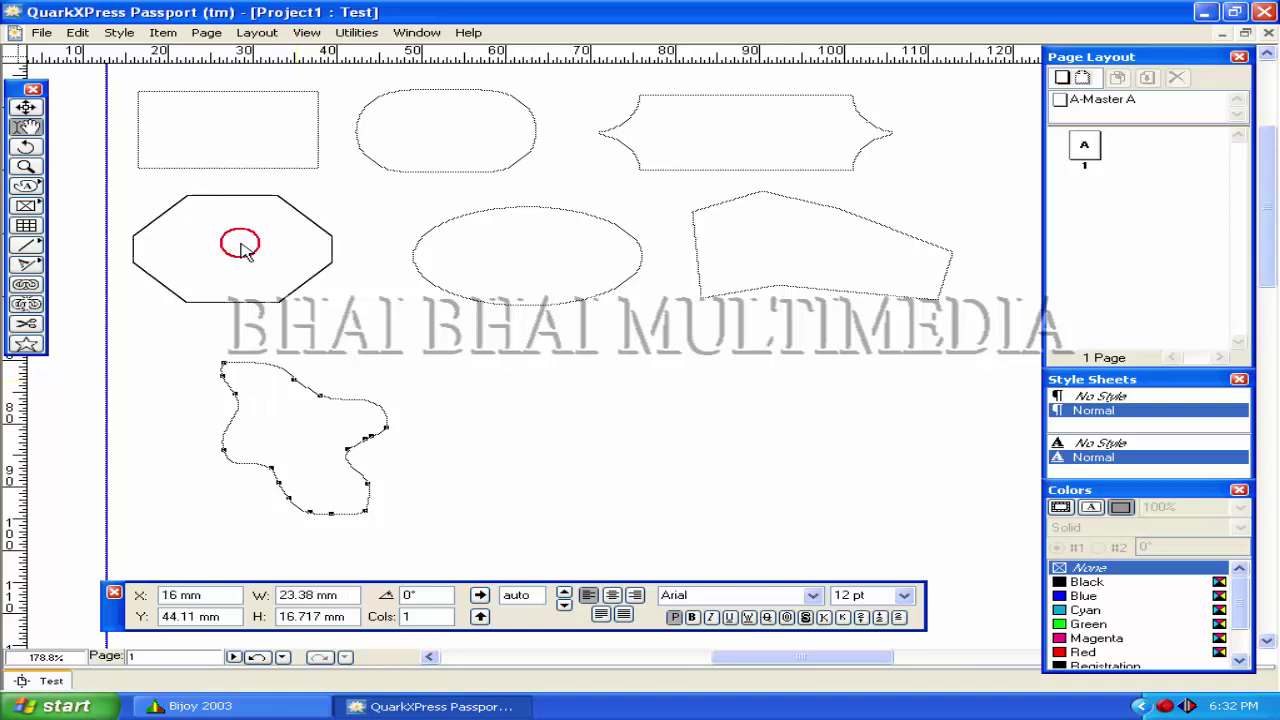
left_click(233, 145)
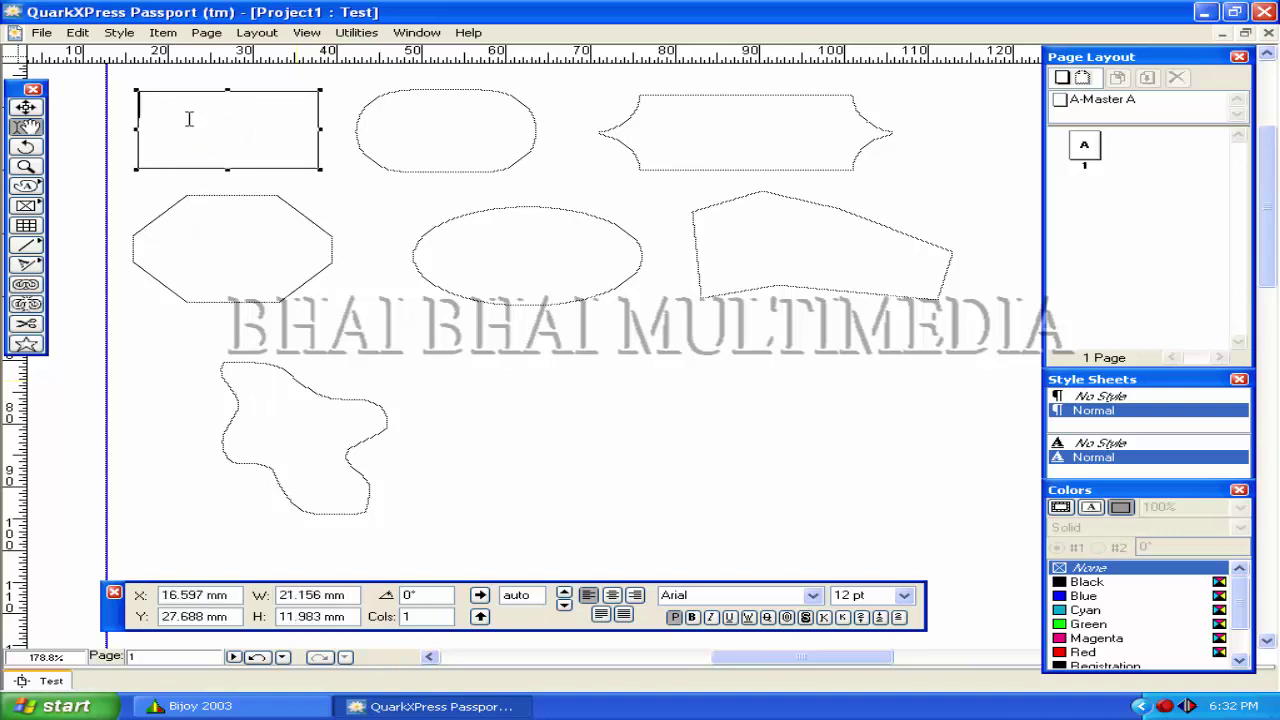
left_click(450, 122)
left_click(694, 130)
left_click(736, 230)
left_click(553, 230)
left_click(287, 233)
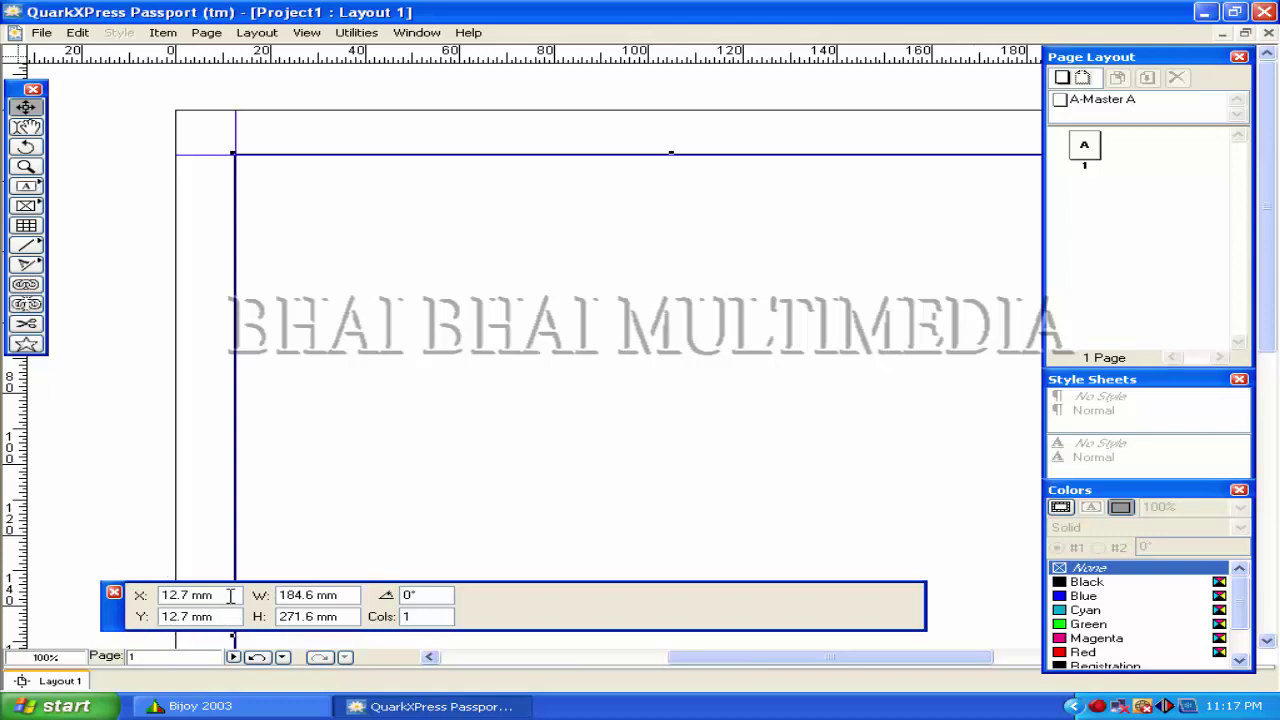
Set the horizontal and vertical measurement units of the print layout to Inches in Preferences.
left_click(77, 32)
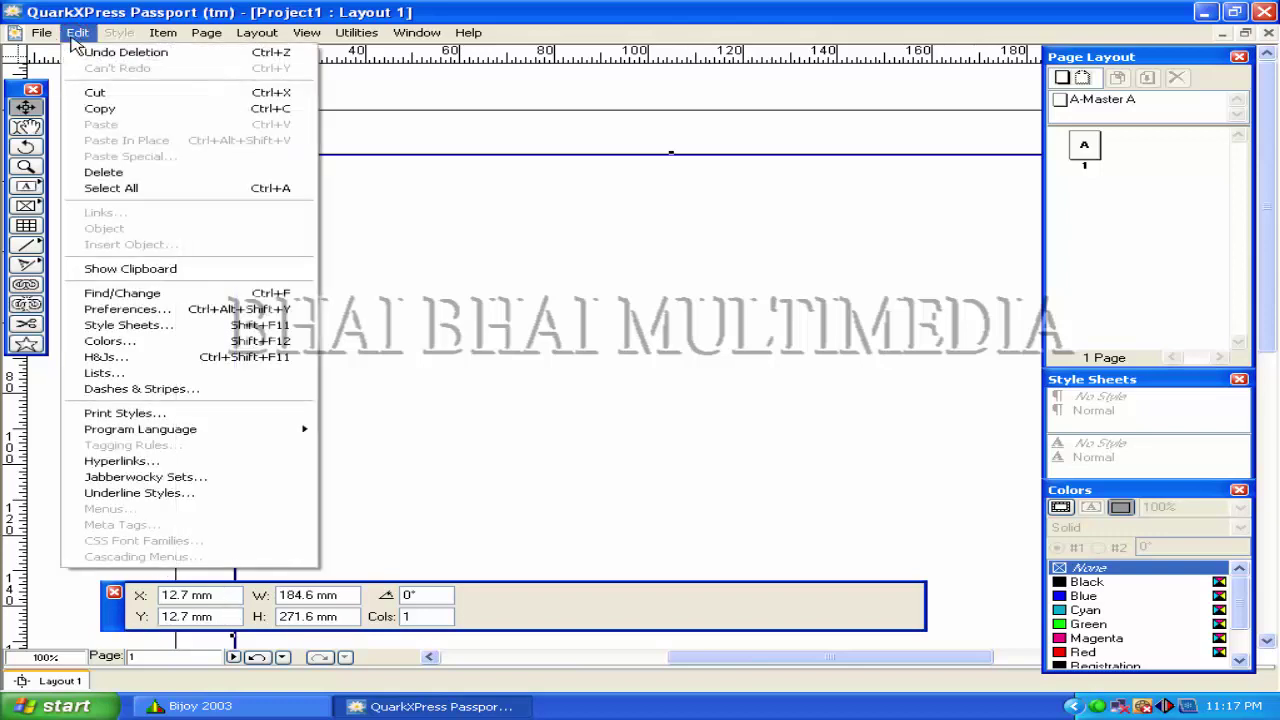
left_click(148, 314)
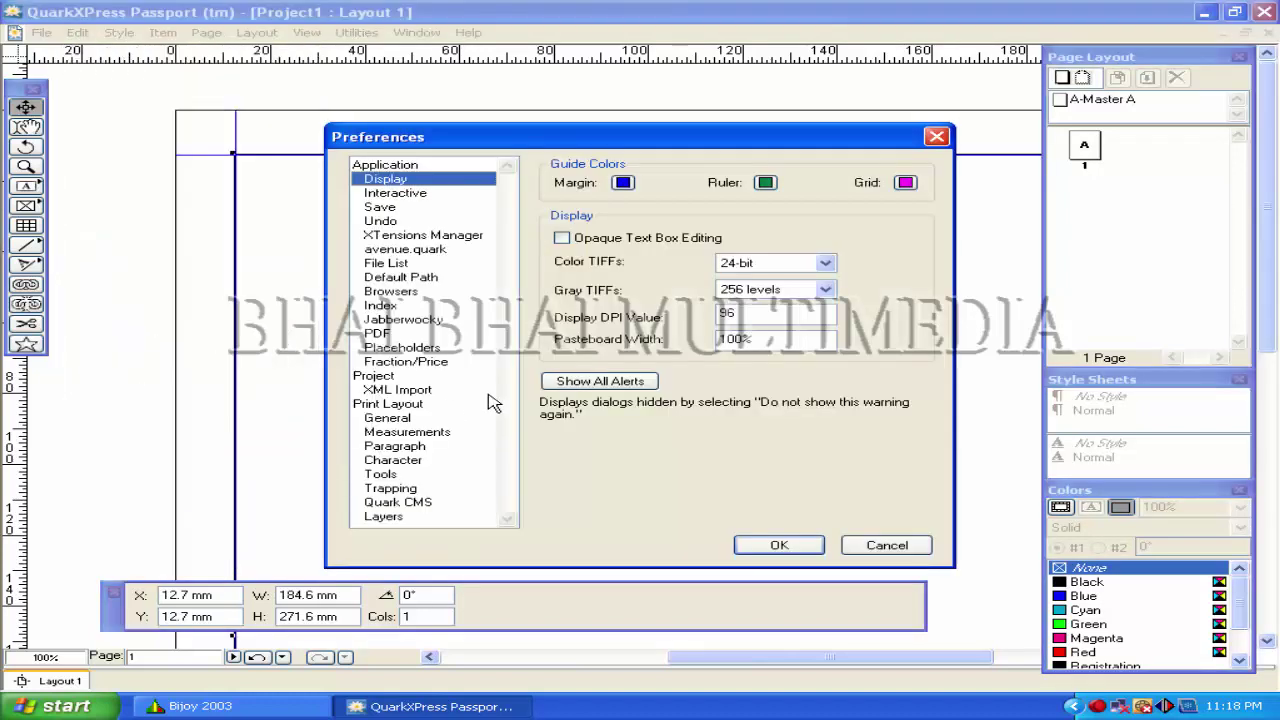
left_click(418, 434)
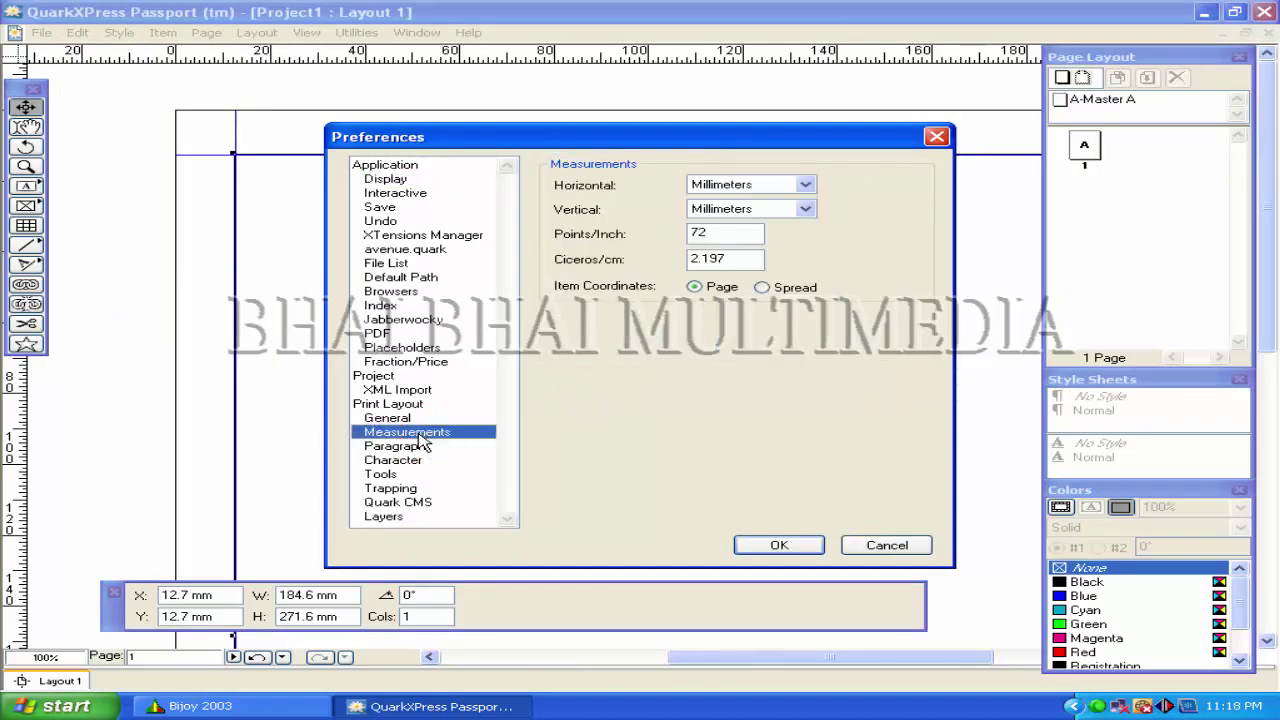
left_click(707, 186)
left_click(710, 202)
left_click(707, 210)
left_click(710, 227)
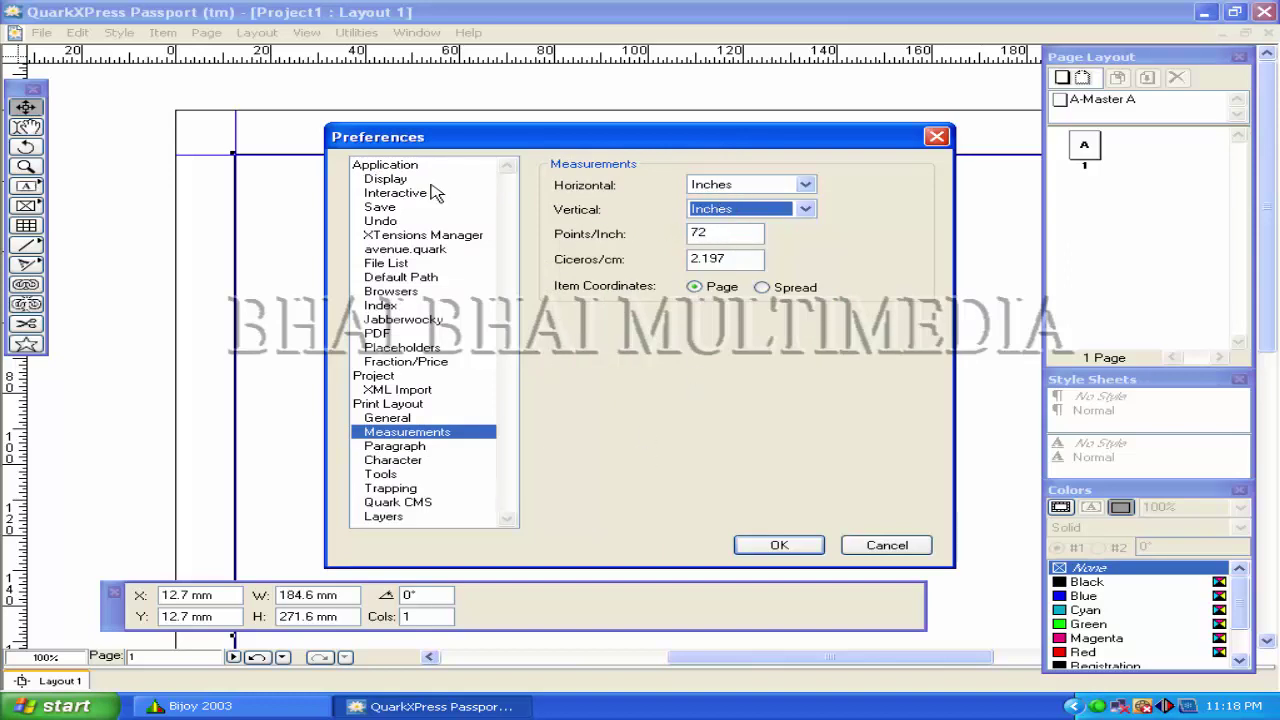
left_click(774, 548)
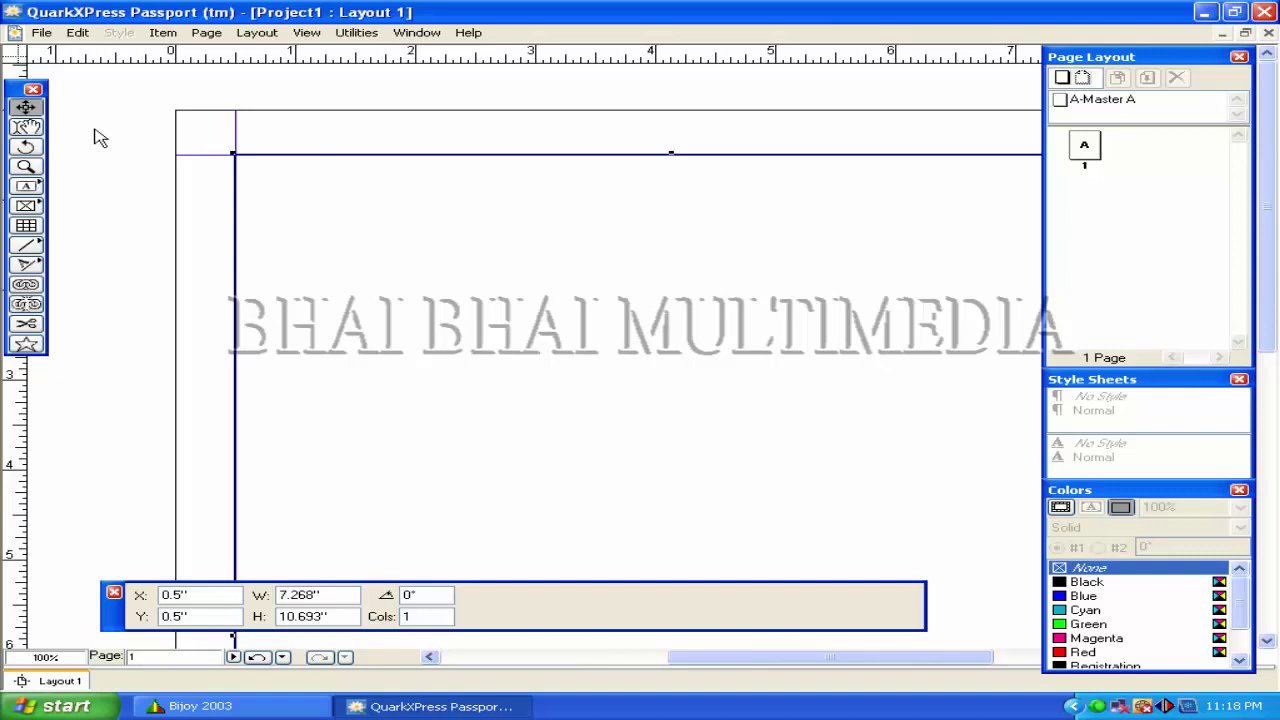
Draw a rectangular text box about 1.78" wide and 1.04" high near the page's upper-left margin, nudge it slightly, and activate it for text entry.
left_click(26, 127)
left_click(26, 107)
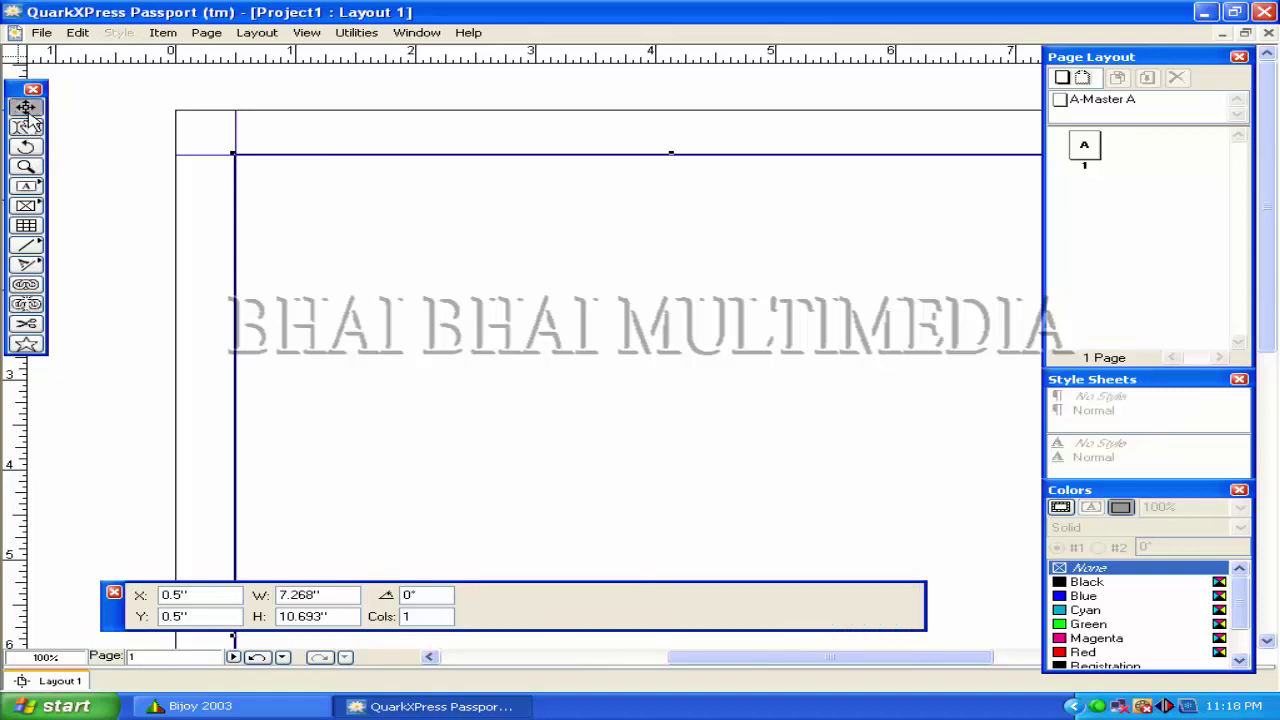
left_click(26, 186)
left_click_drag(277, 192, 495, 289)
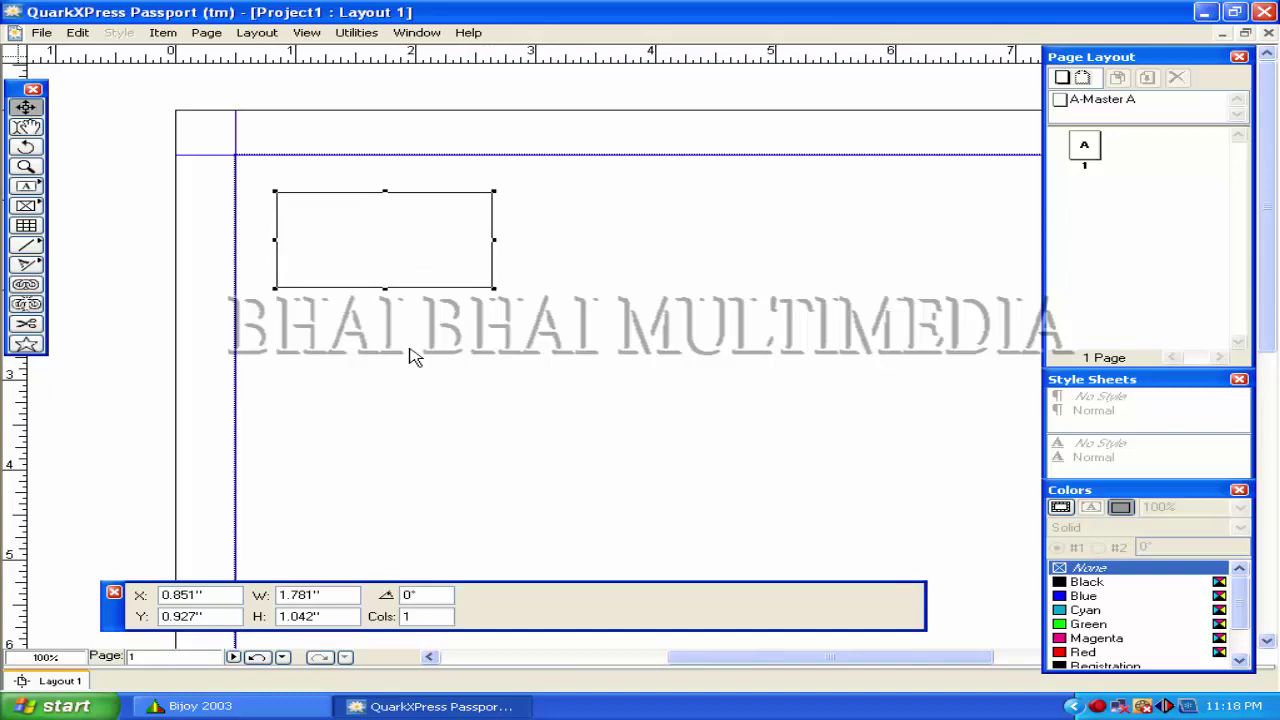
left_click_drag(377, 243, 386, 229)
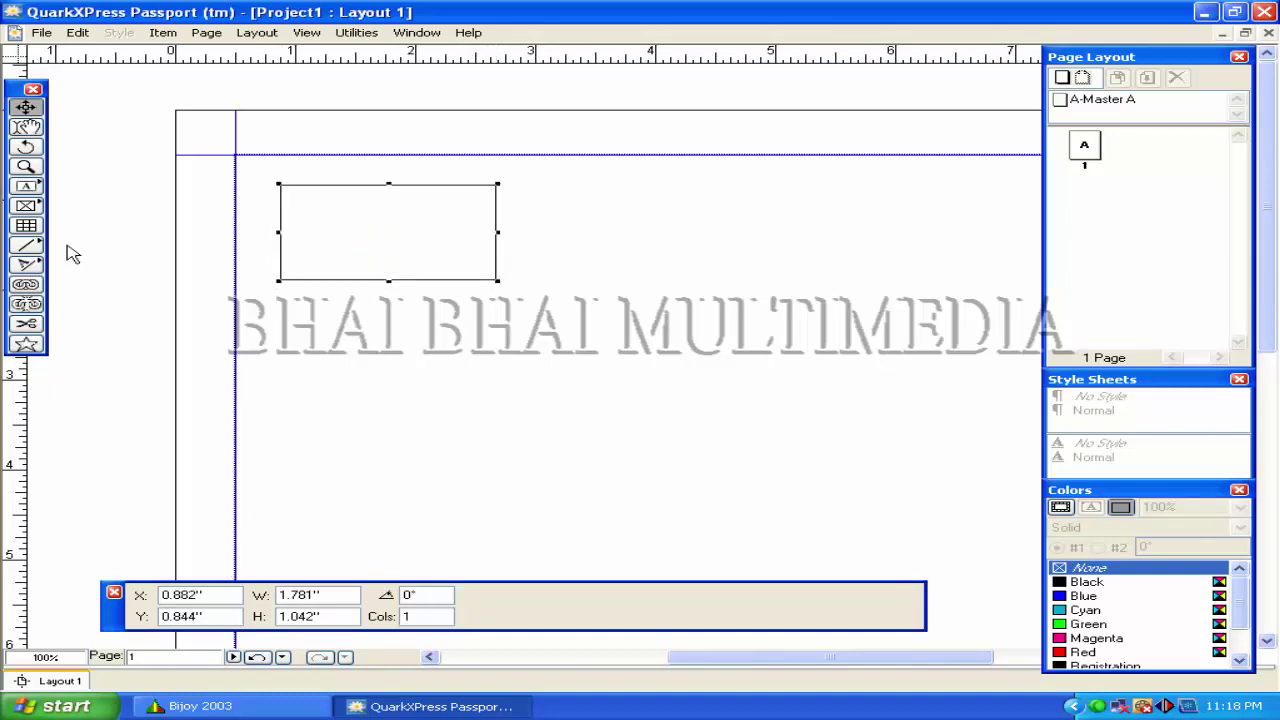
left_click(27, 127)
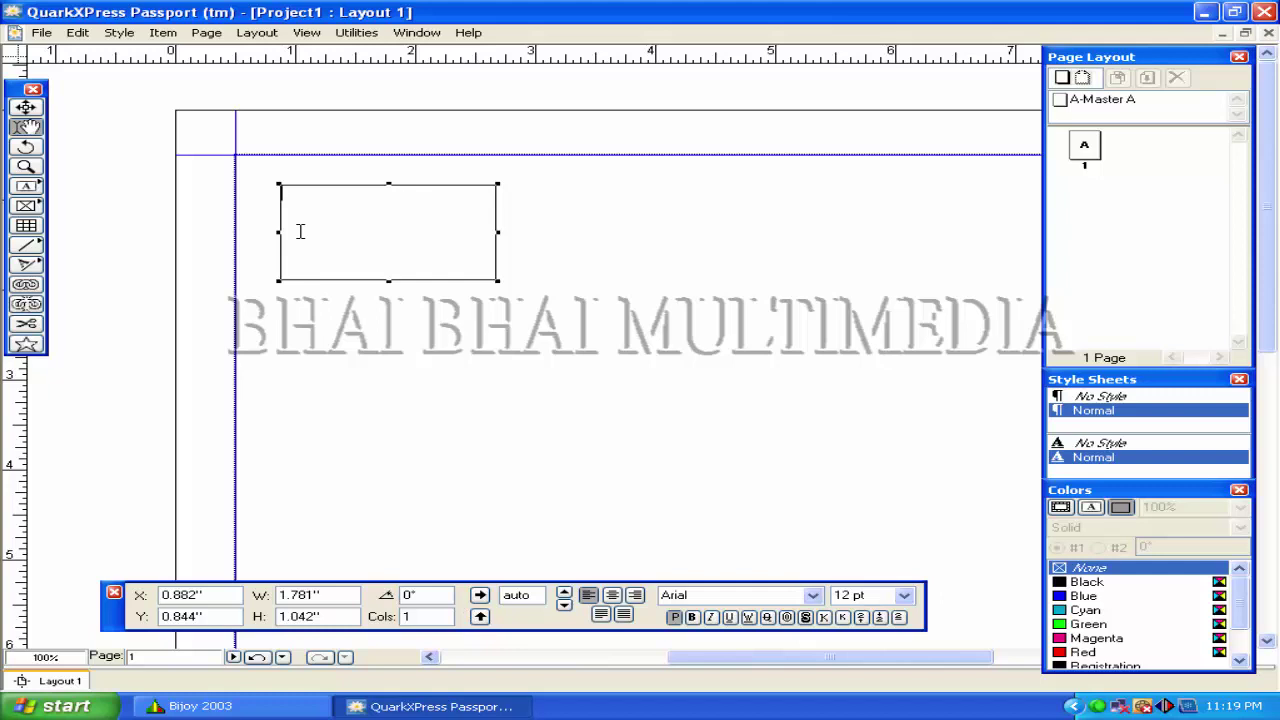
Draw a picture box about 1.97" wide and 1.09" high beside the text box, and select both boxes alternately to compare their measurements.
left_click(26, 205)
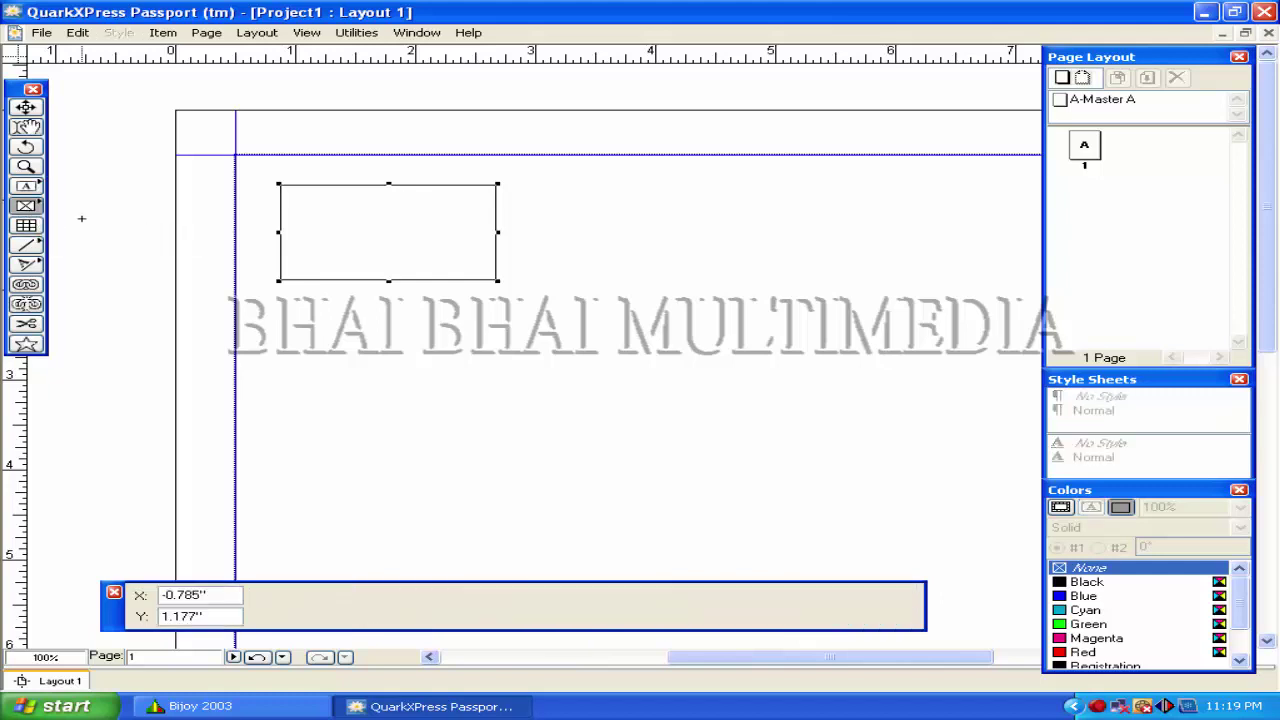
left_click_drag(527, 185, 767, 285)
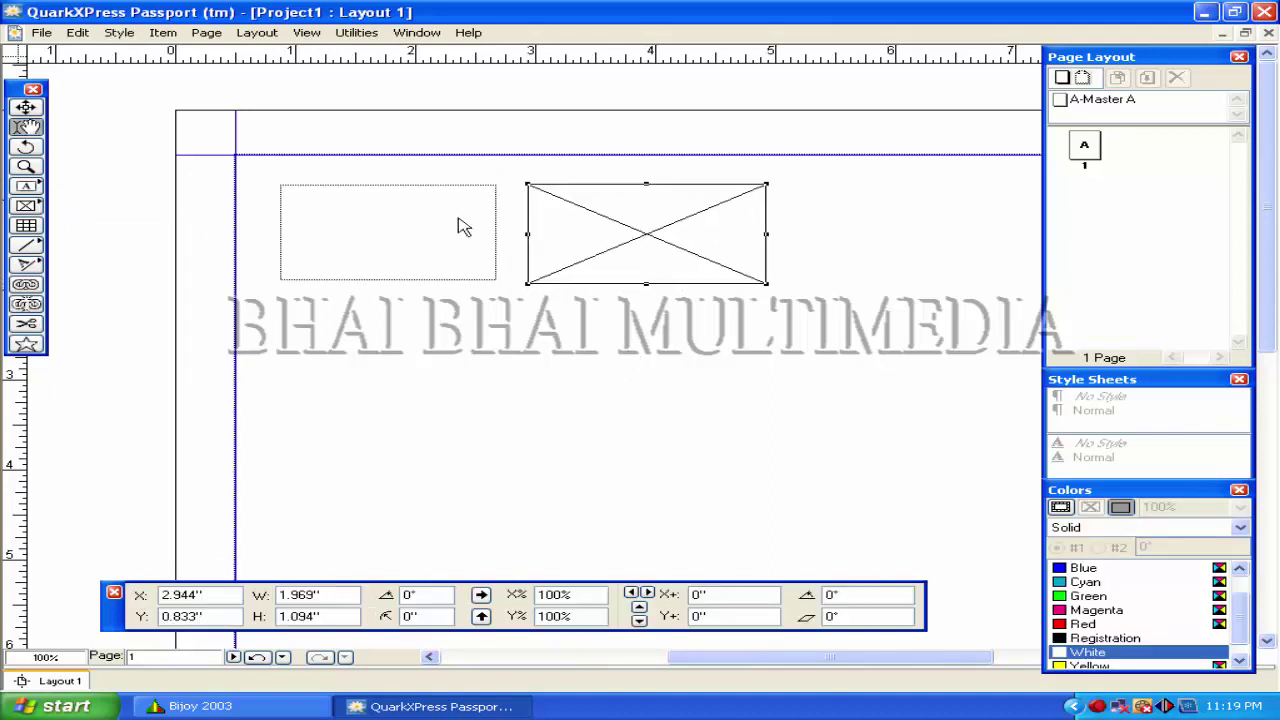
left_click(397, 227)
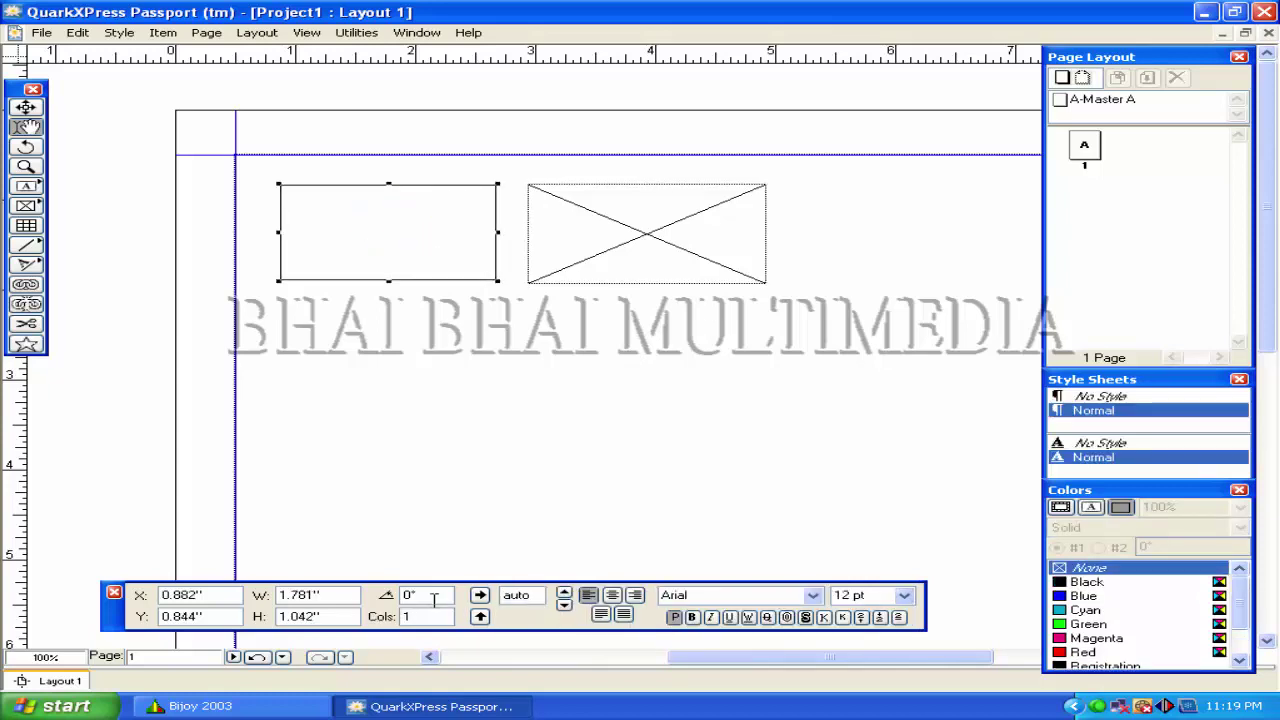
left_click(614, 246)
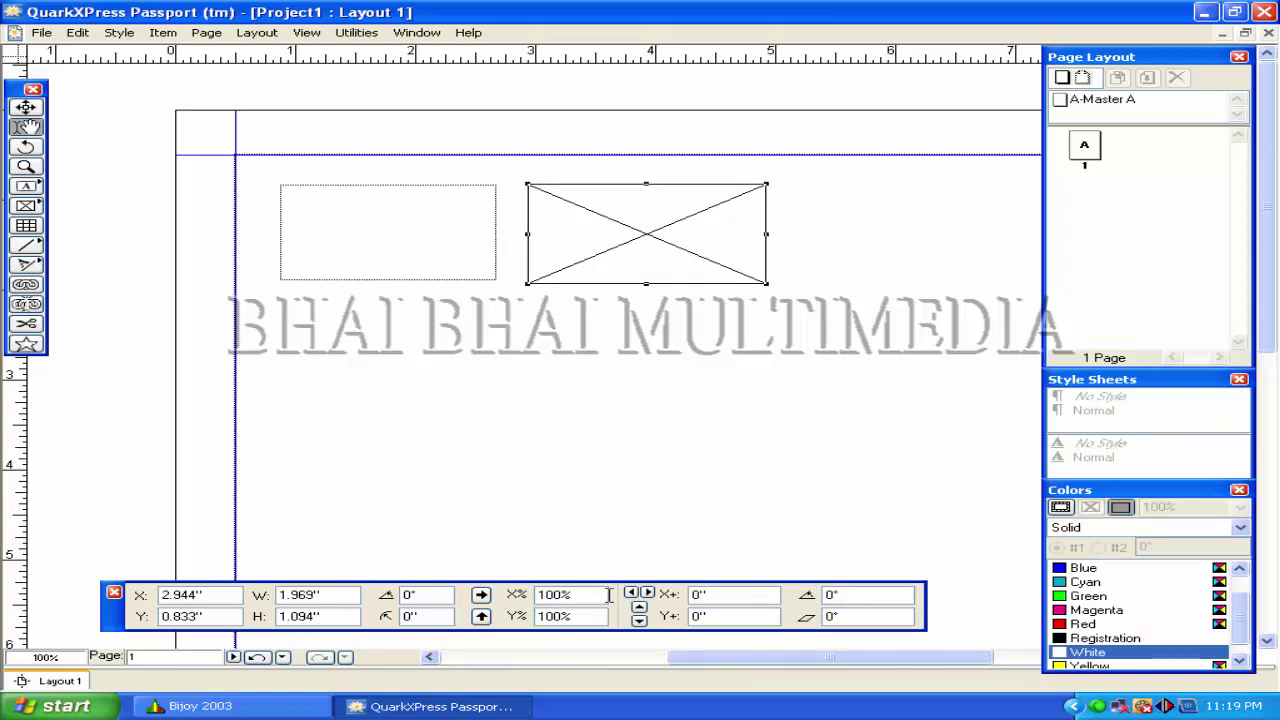
left_click(368, 258)
left_click(634, 245)
left_click(428, 237)
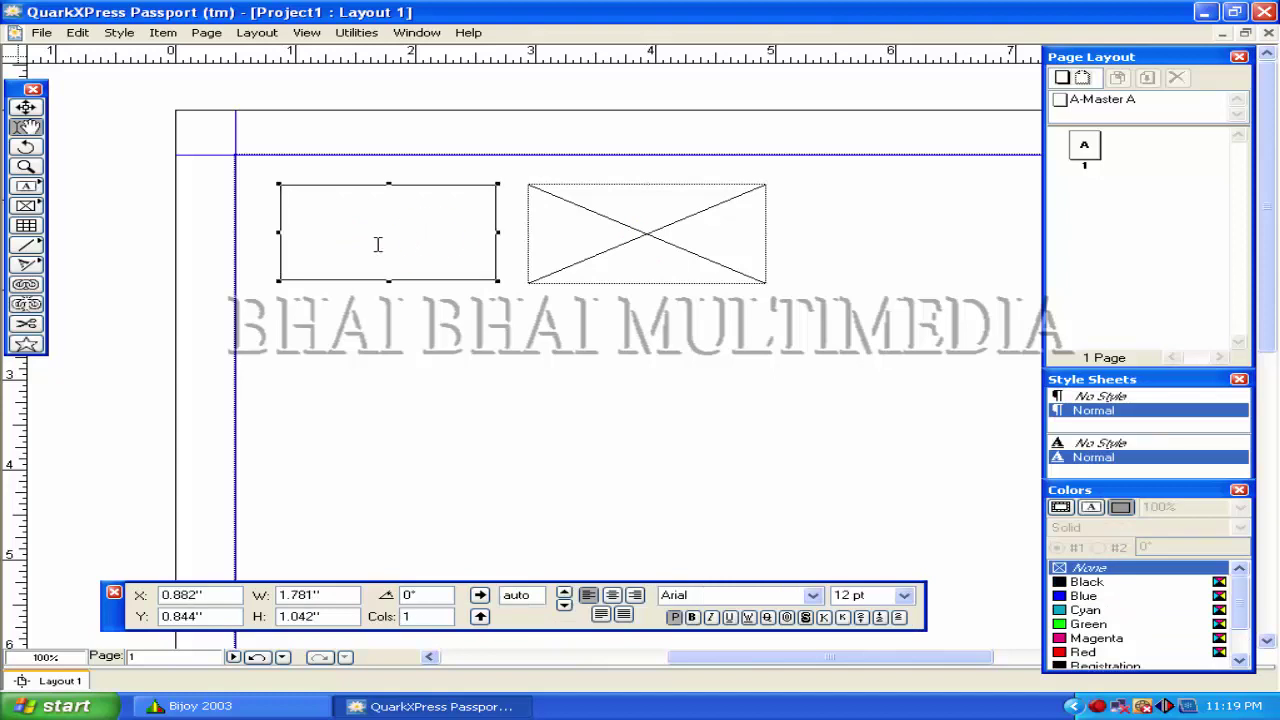
Draw a nearly horizontal line about 2.9" long below the boxes, and select the text box, picture box and line in turn to compare their measurements.
left_click(24, 245)
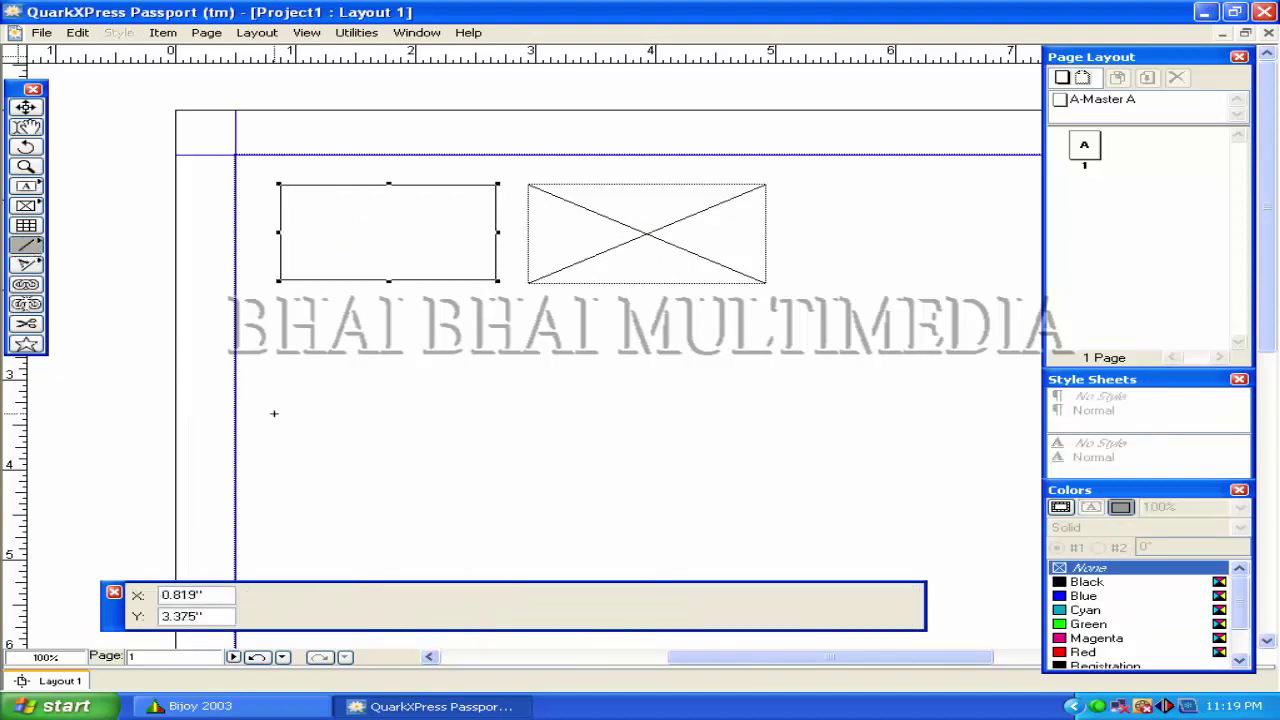
left_click_drag(289, 371, 639, 372)
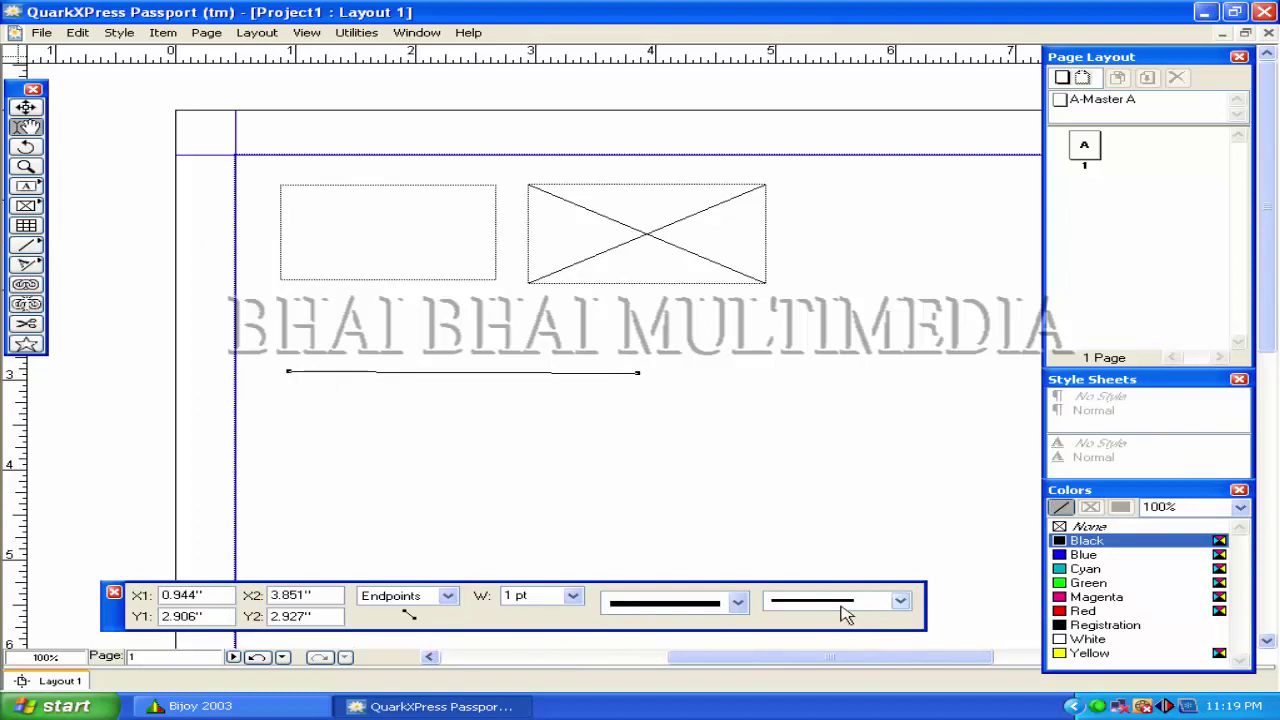
left_click(396, 253)
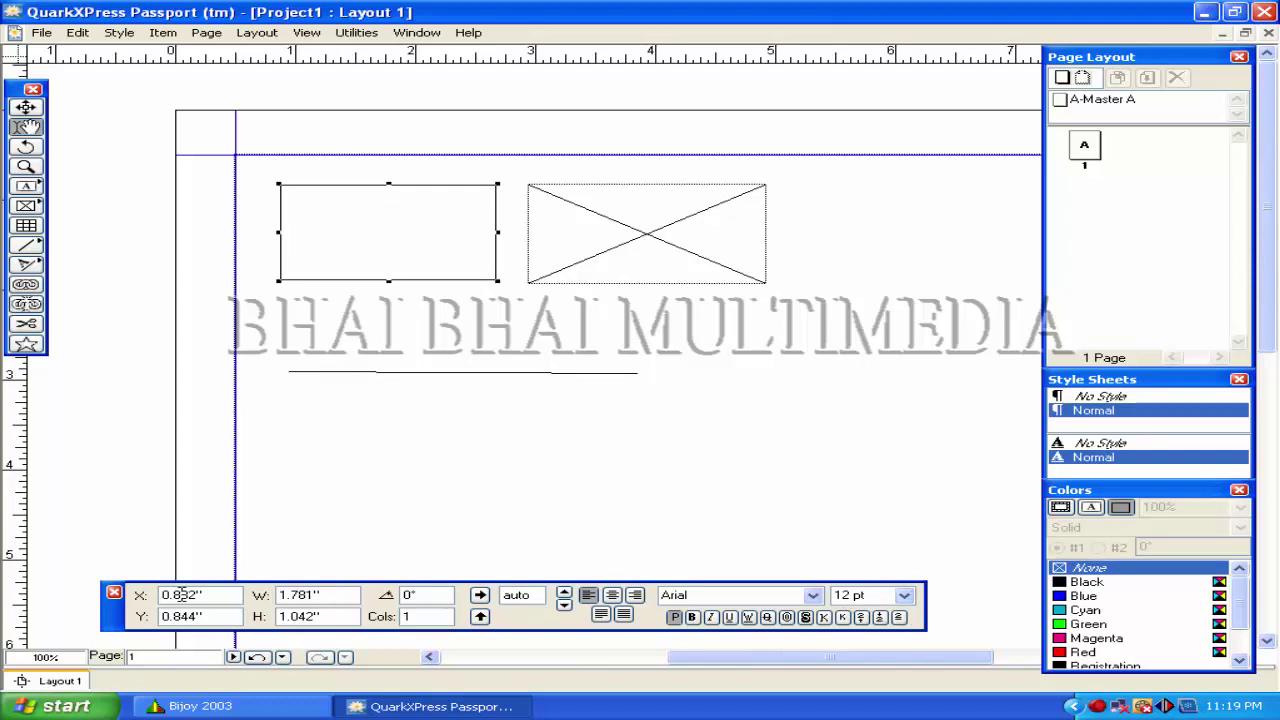
left_click(628, 264)
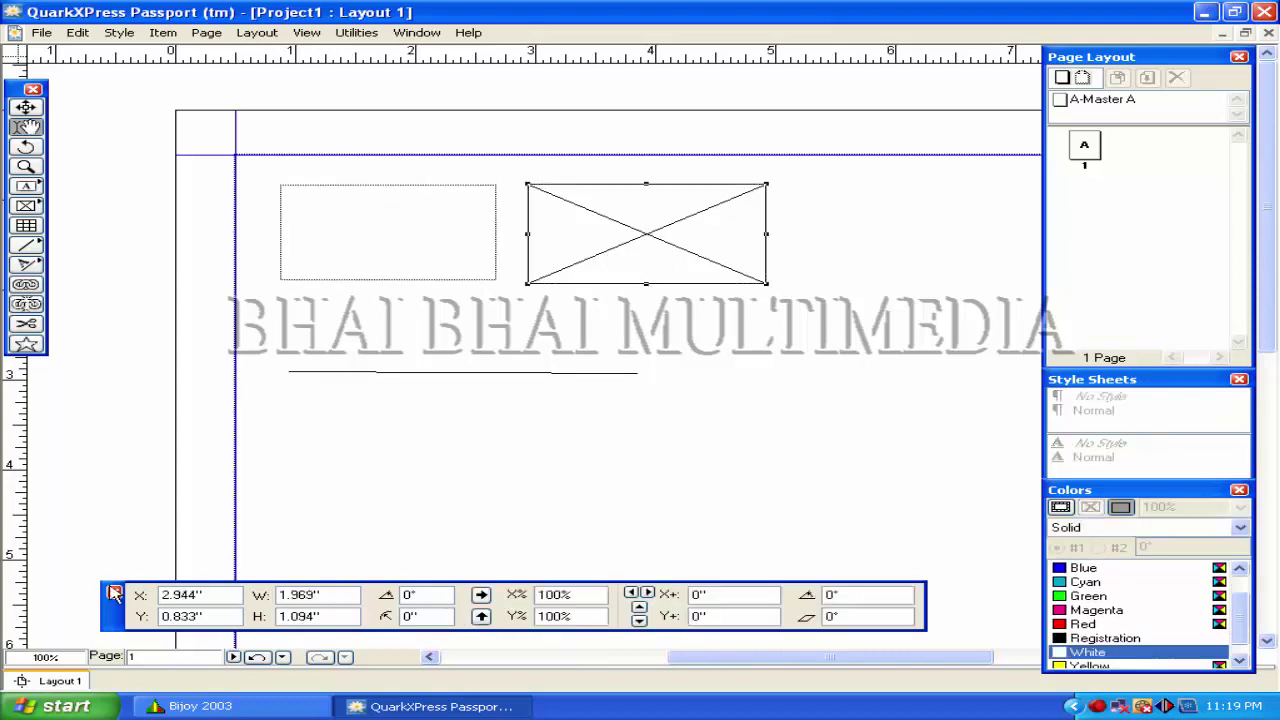
left_click(433, 376)
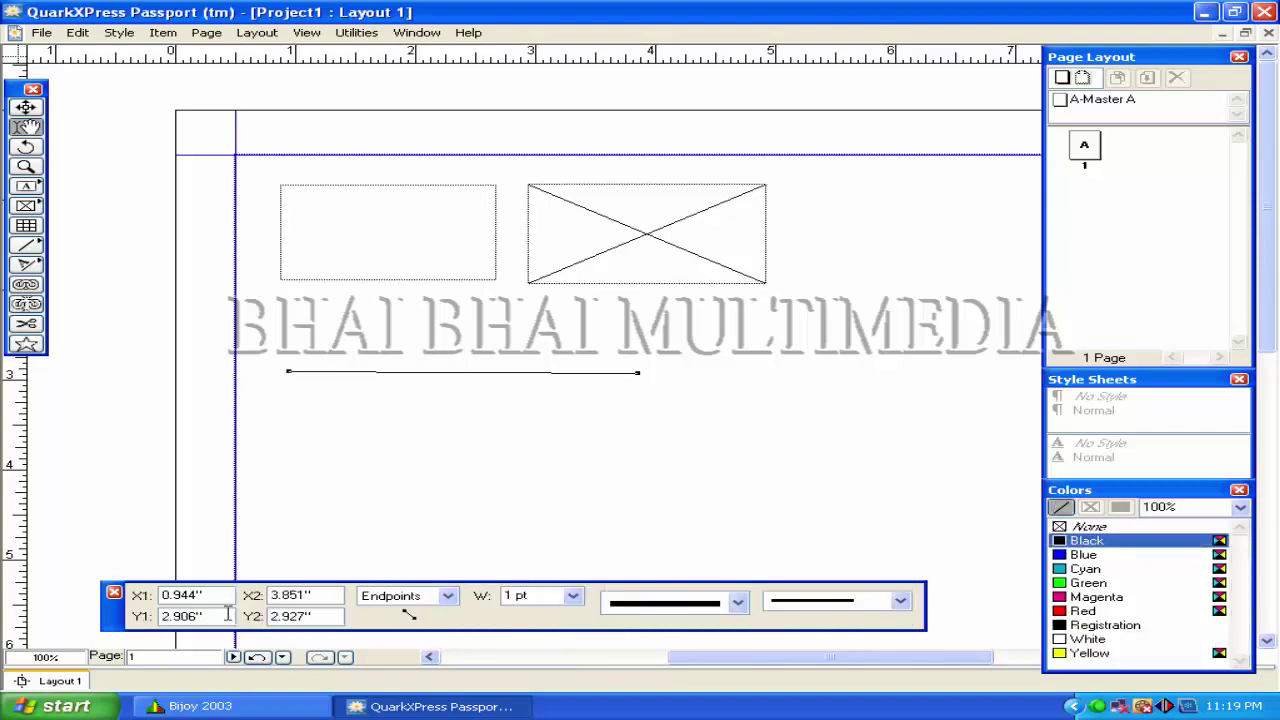
Review the text box's Box, Text, Frame and Runaround settings in the Modify dialog.
left_click(393, 225)
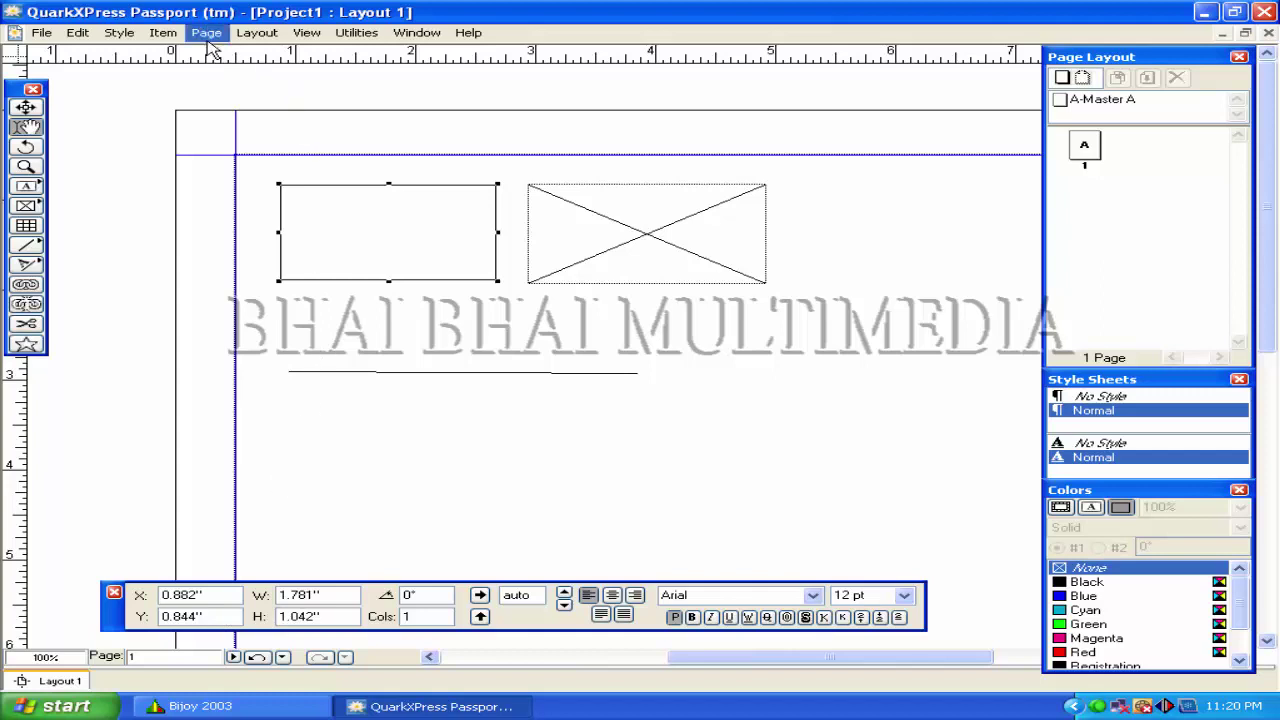
key("shift+F8")
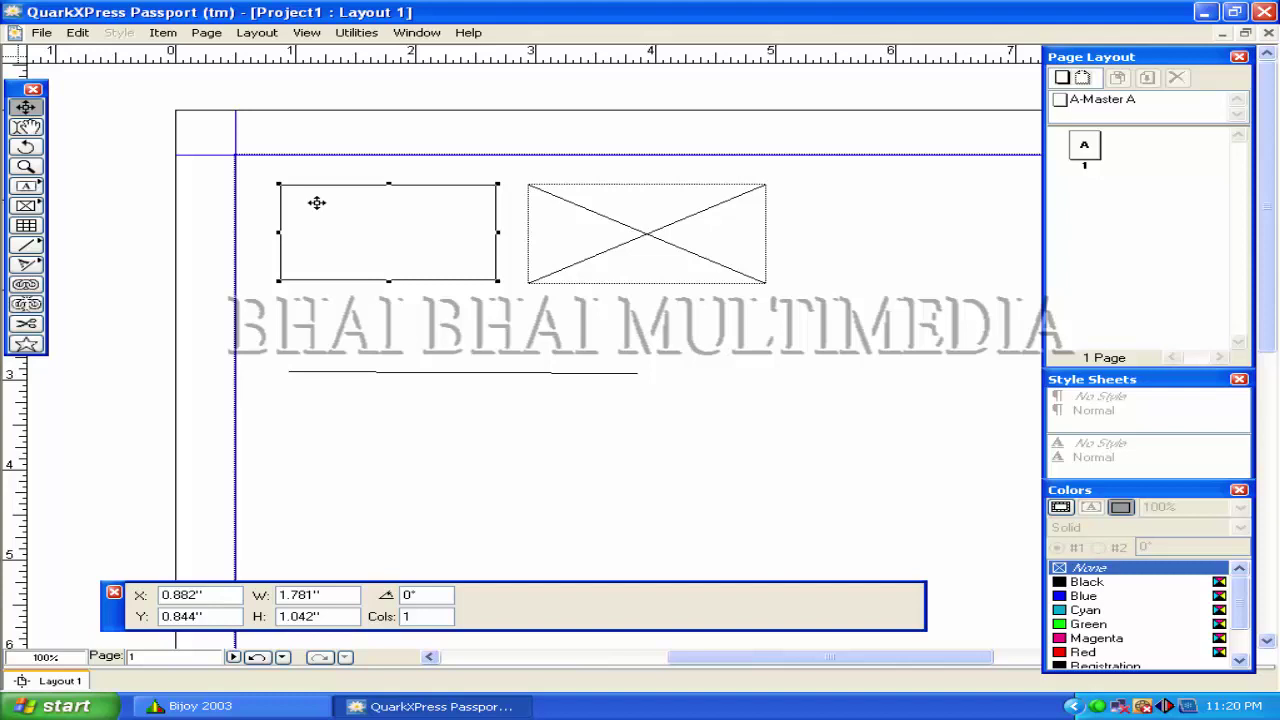
left_click(165, 33)
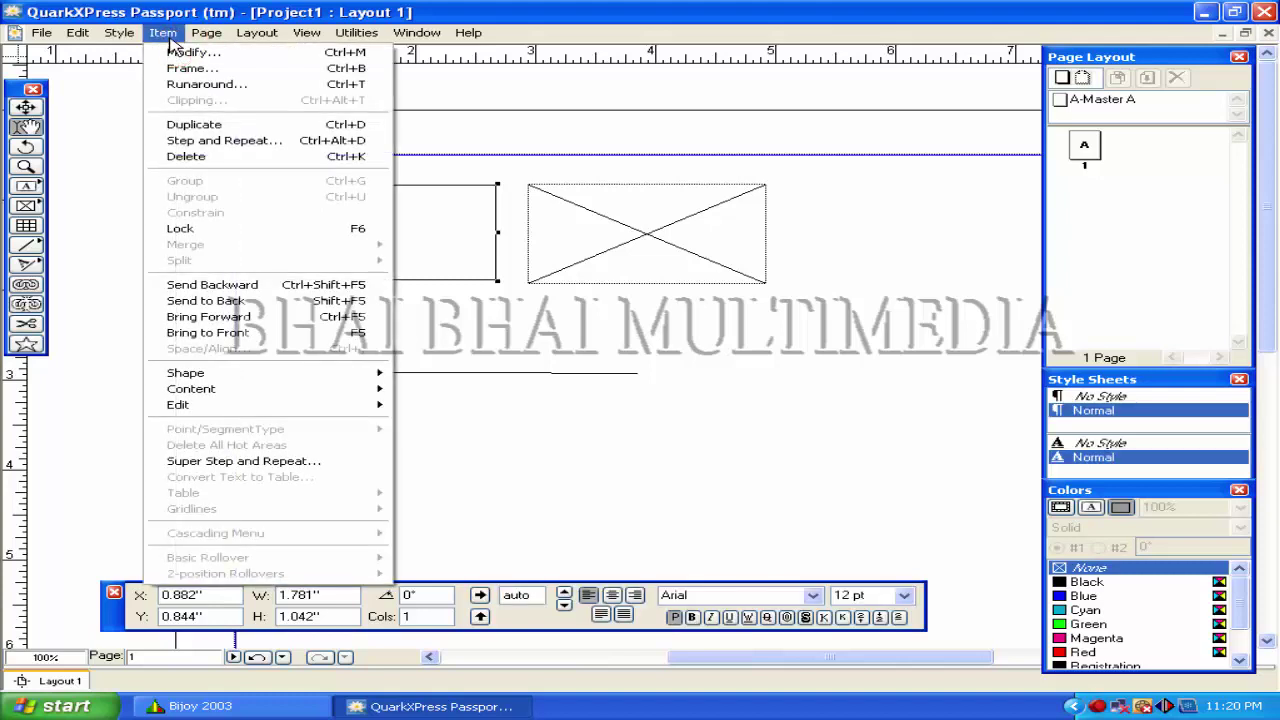
left_click(190, 52)
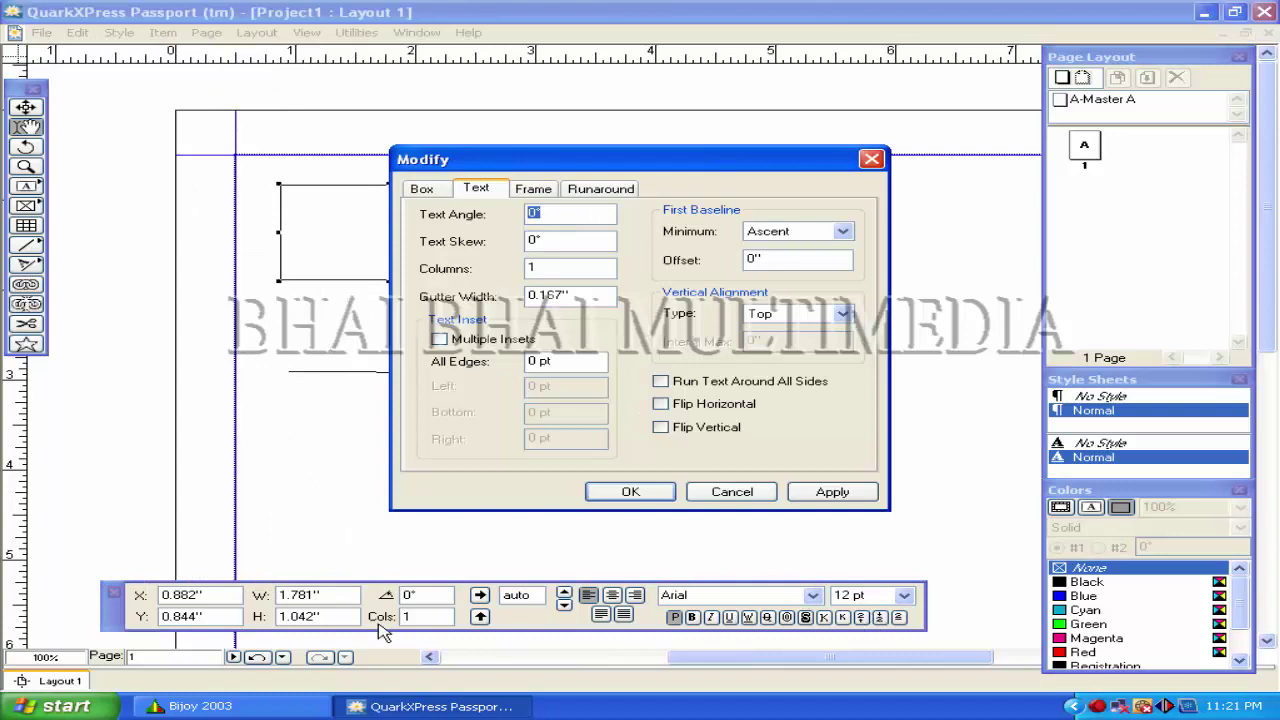
left_click(438, 190)
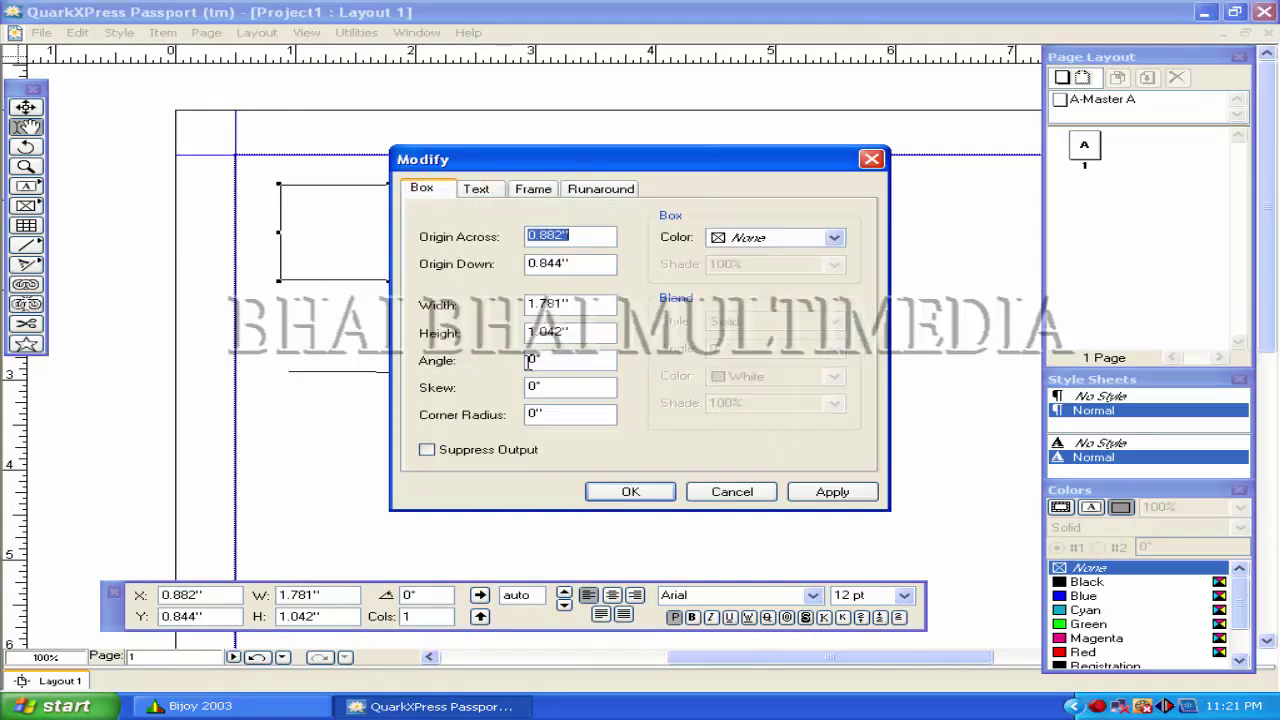
left_click(468, 191)
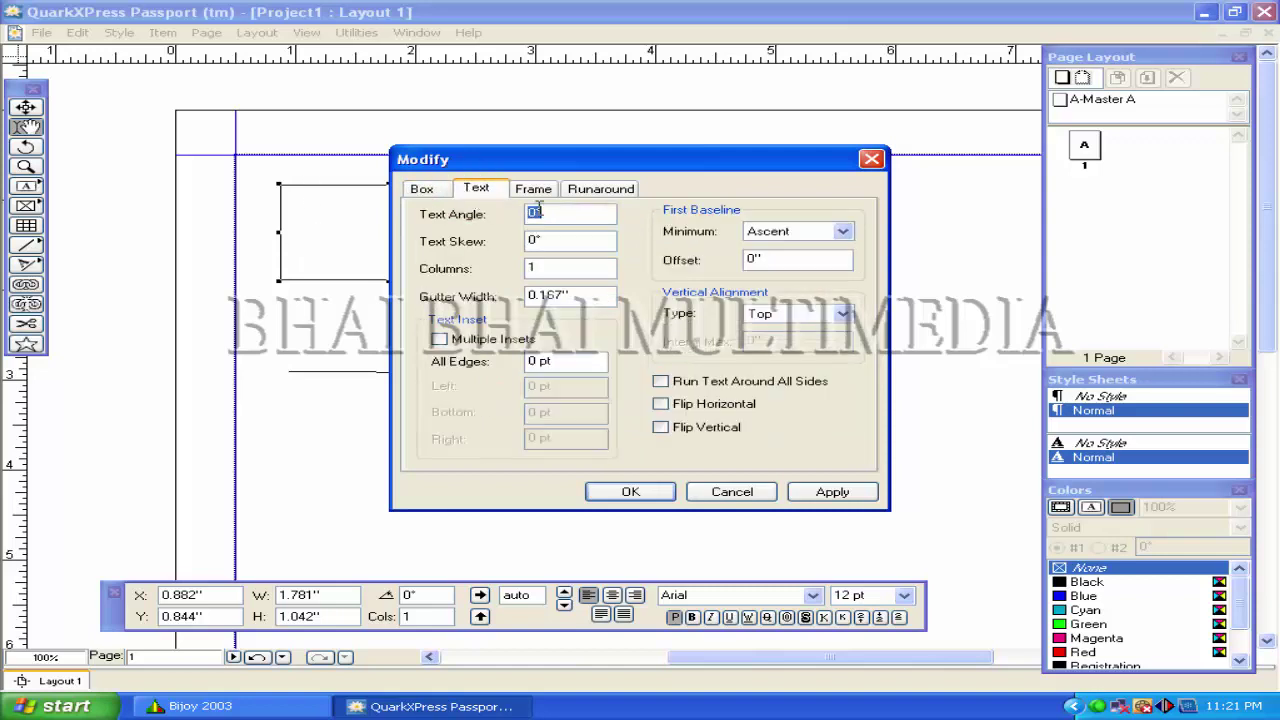
left_click(531, 191)
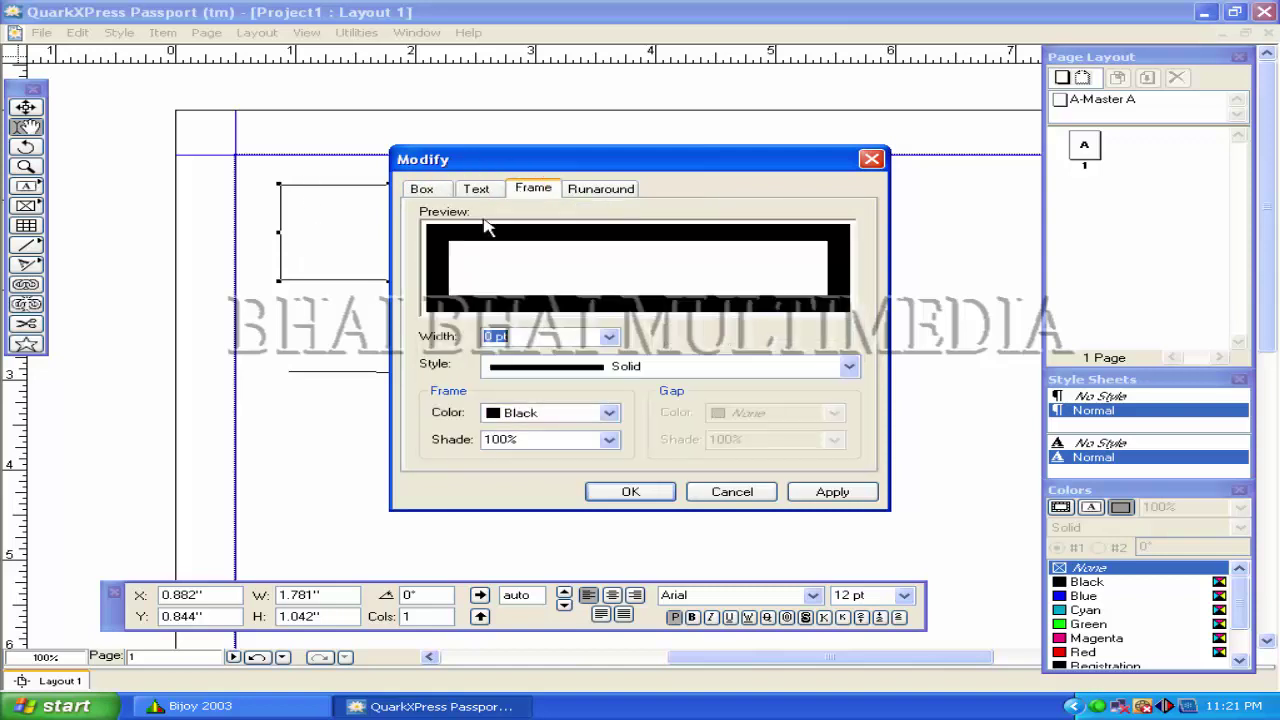
left_click(600, 189)
left_click_drag(578, 163, 669, 176)
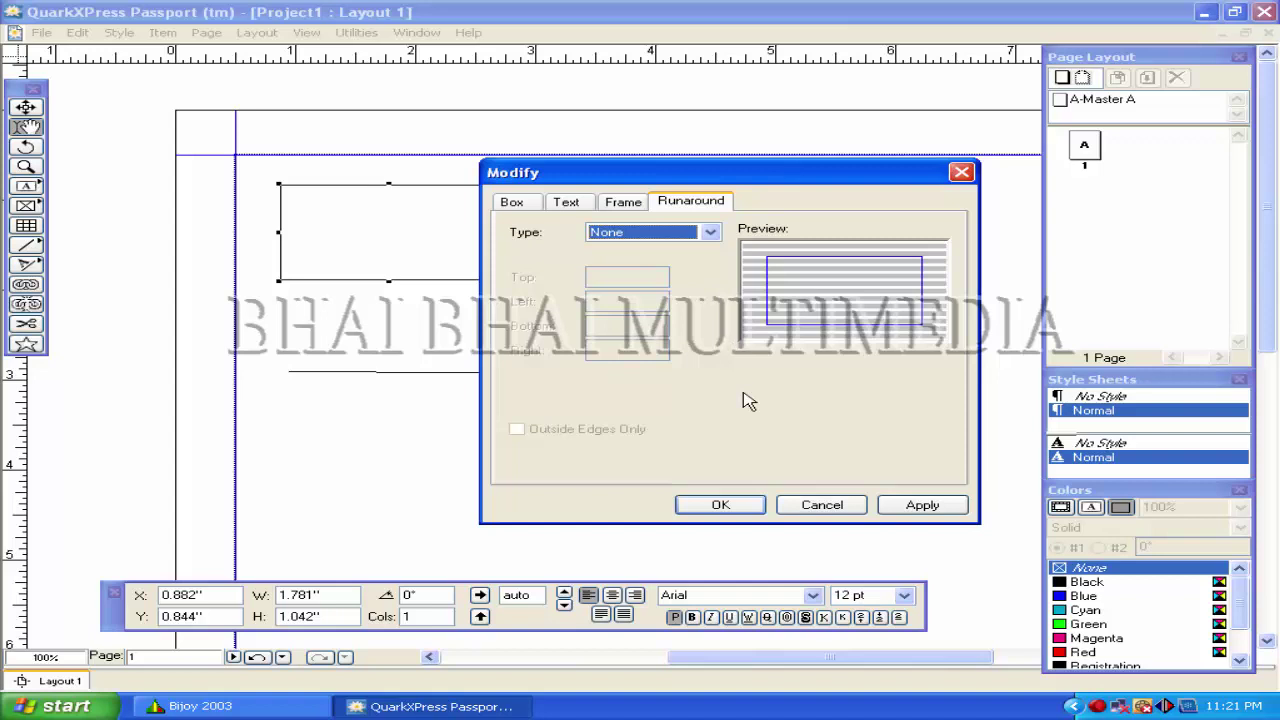
left_click(757, 507)
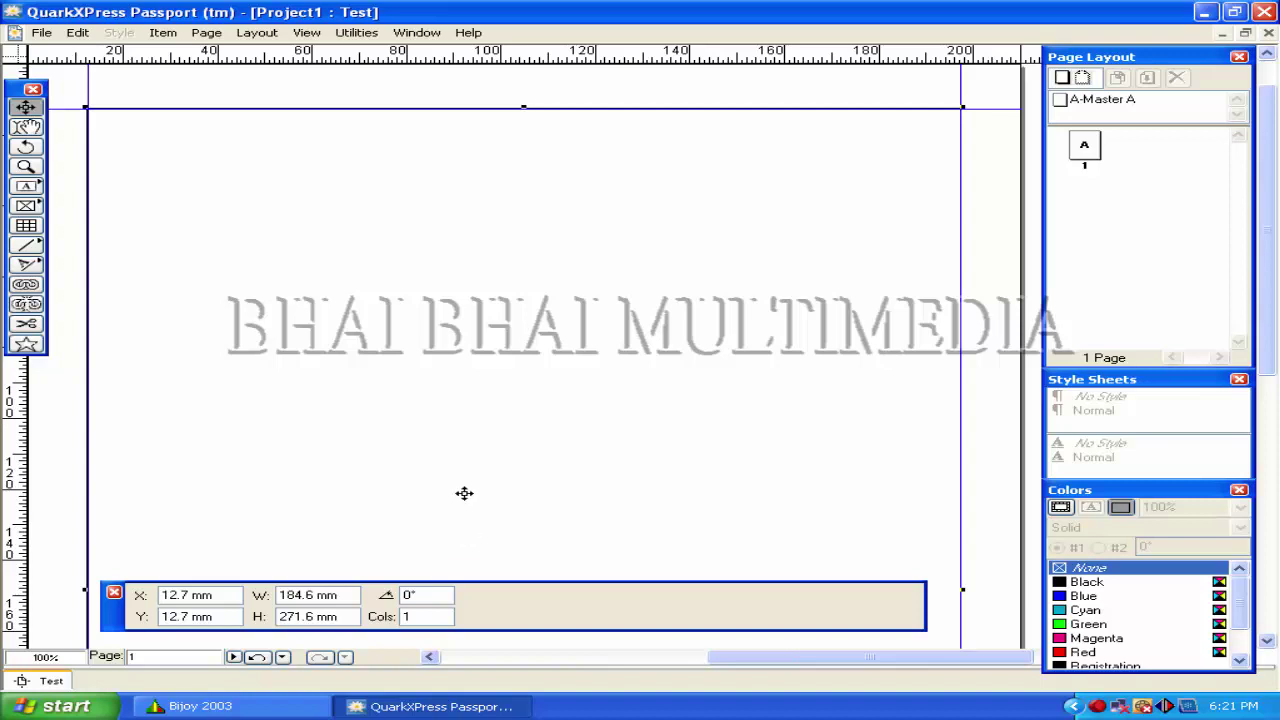
Draw a text box about 65 mm wide and 34 mm high in the Test layout and enter "BHAI BHAI" in it.
left_click(37, 189)
left_click_drag(206, 203, 514, 324)
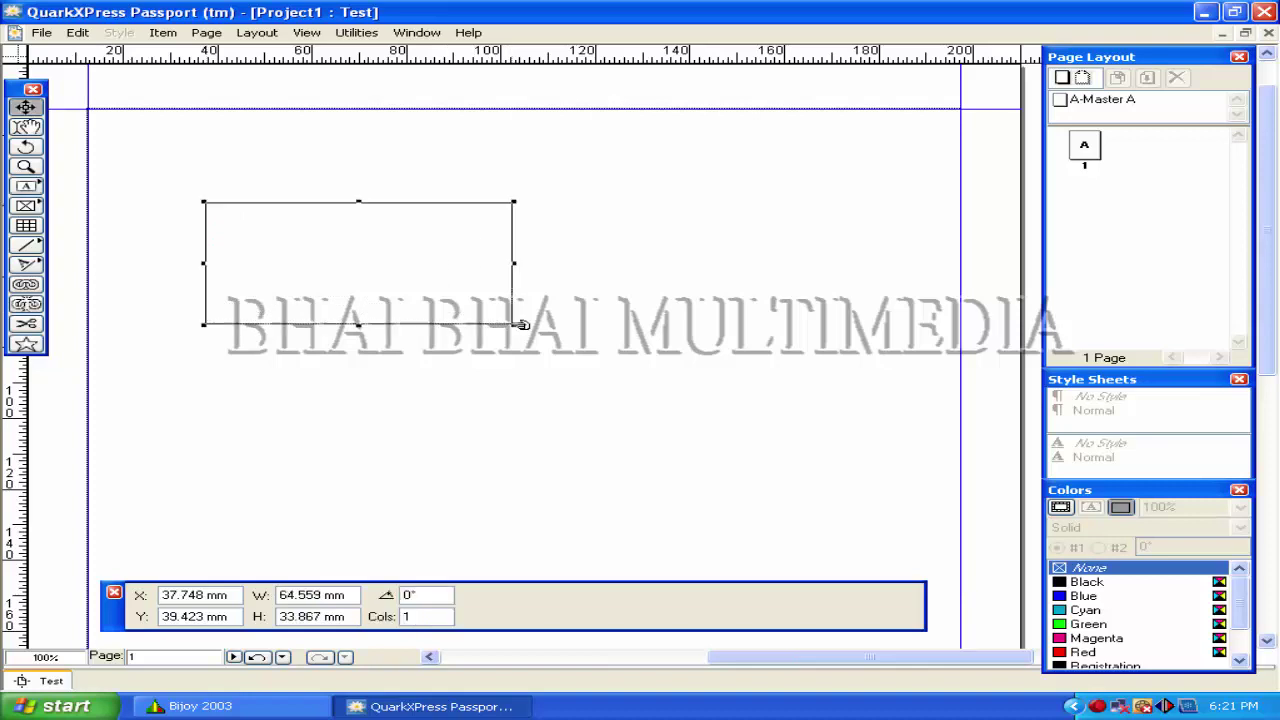
left_click(26, 127)
type("BHAI BHAI")
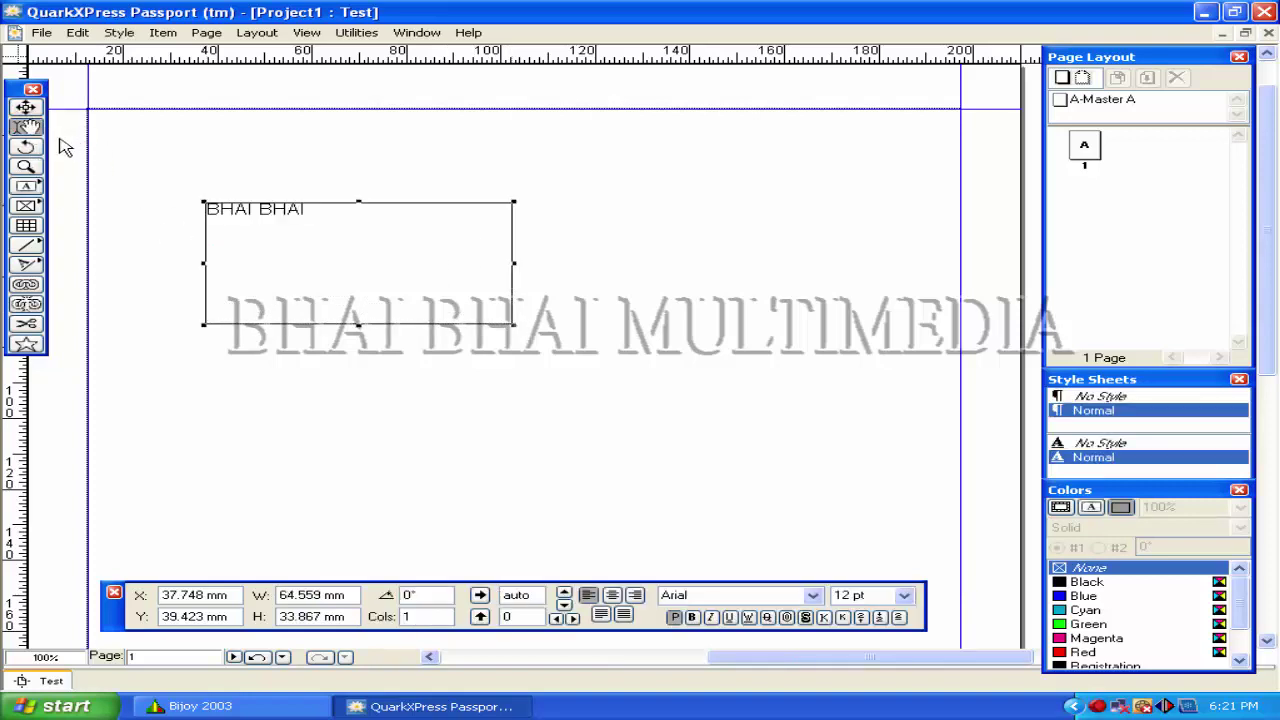
Magnify the "BHAI BHAI" text to 400% with the Zoom tool and return to the fit-in-window view.
left_click(25, 169)
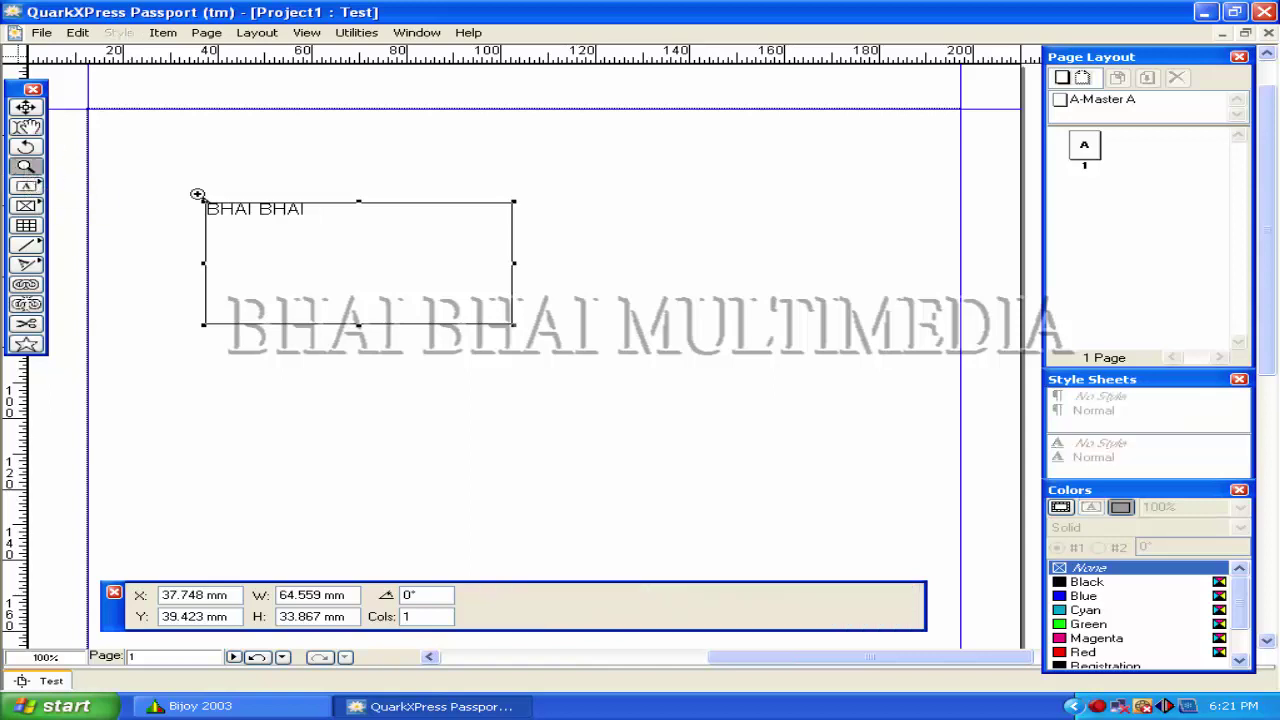
left_click(229, 207)
left_click(229, 207)
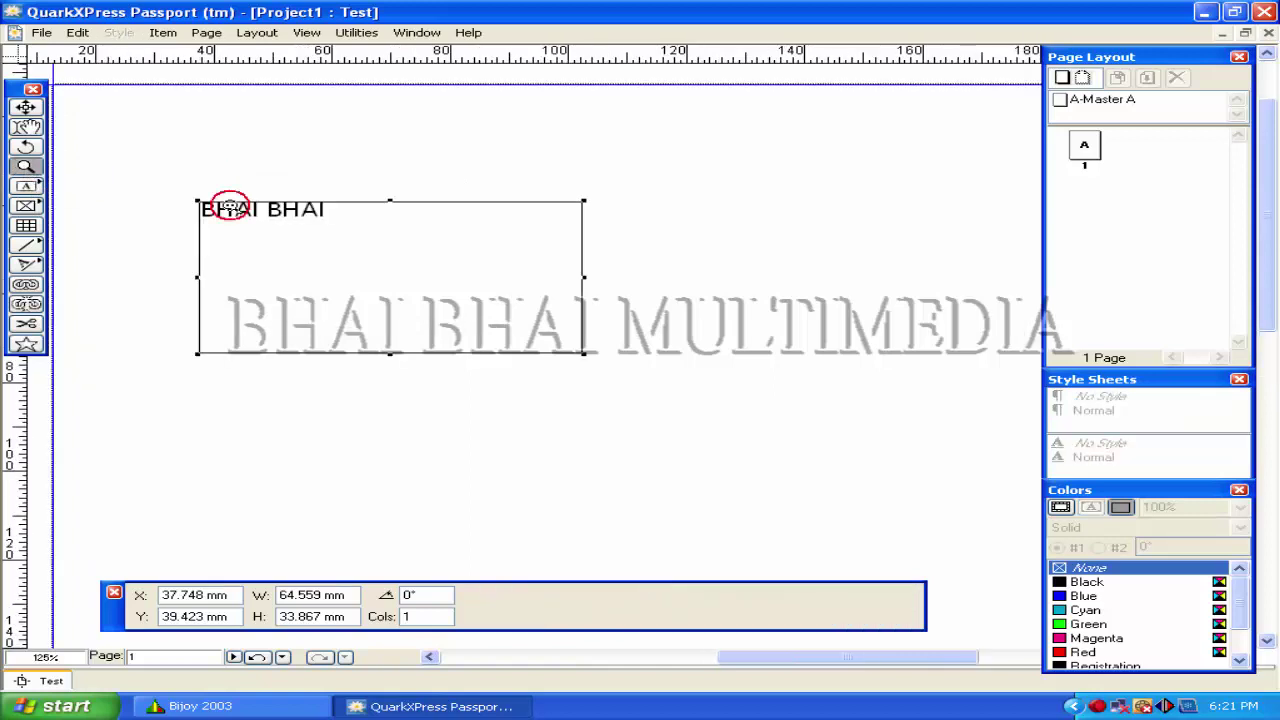
left_click(229, 207)
left_click(229, 207)
left_click(229, 205)
left_click(230, 206)
left_click(231, 206)
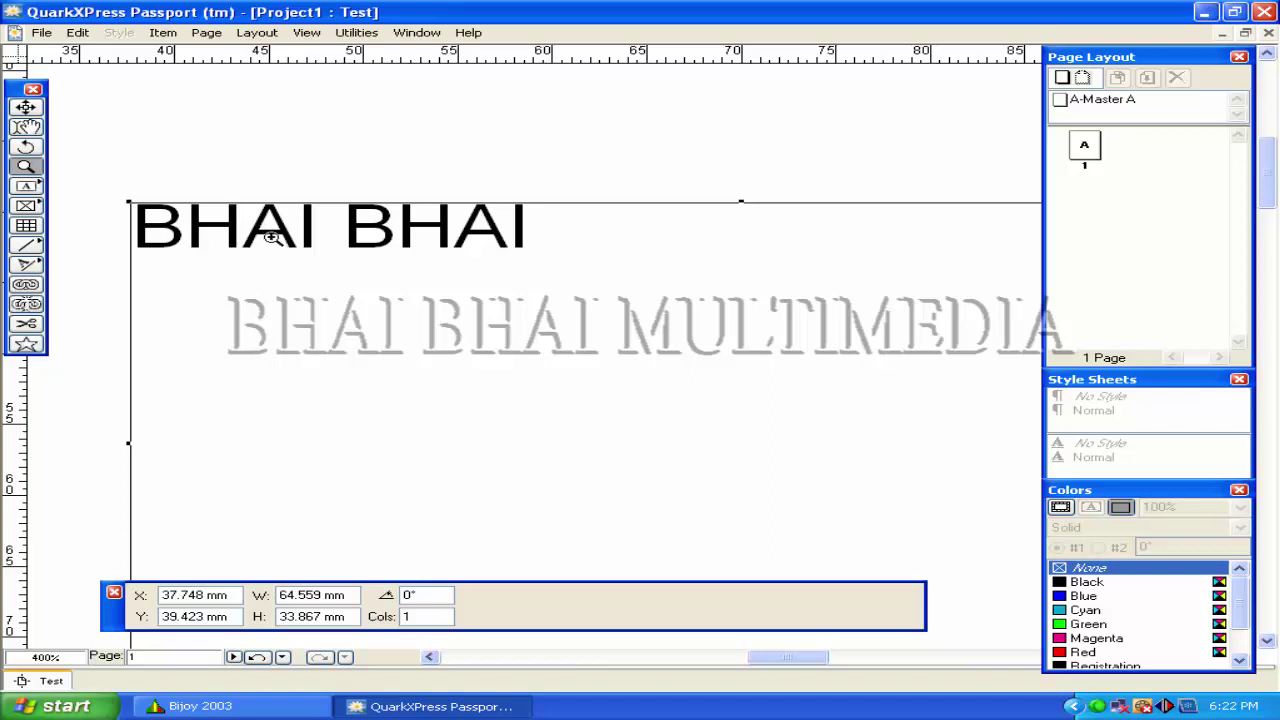
left_click(272, 233, "alt")
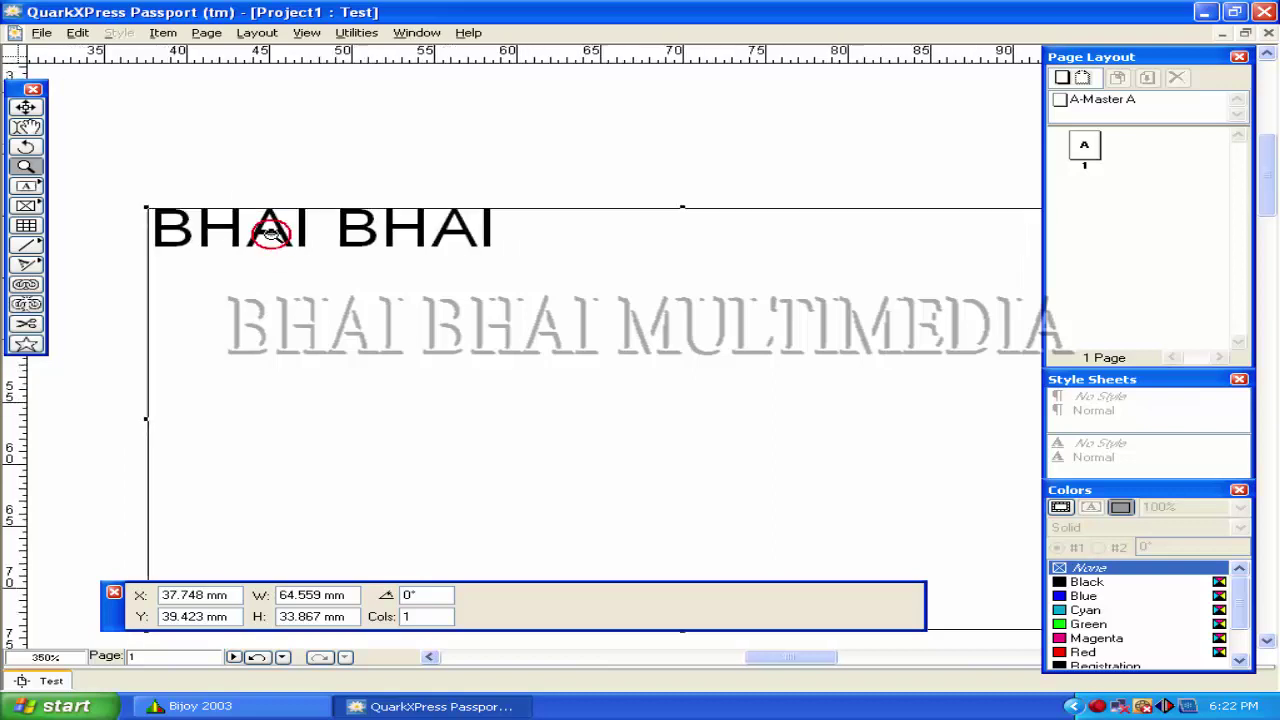
key("ctrl+0")
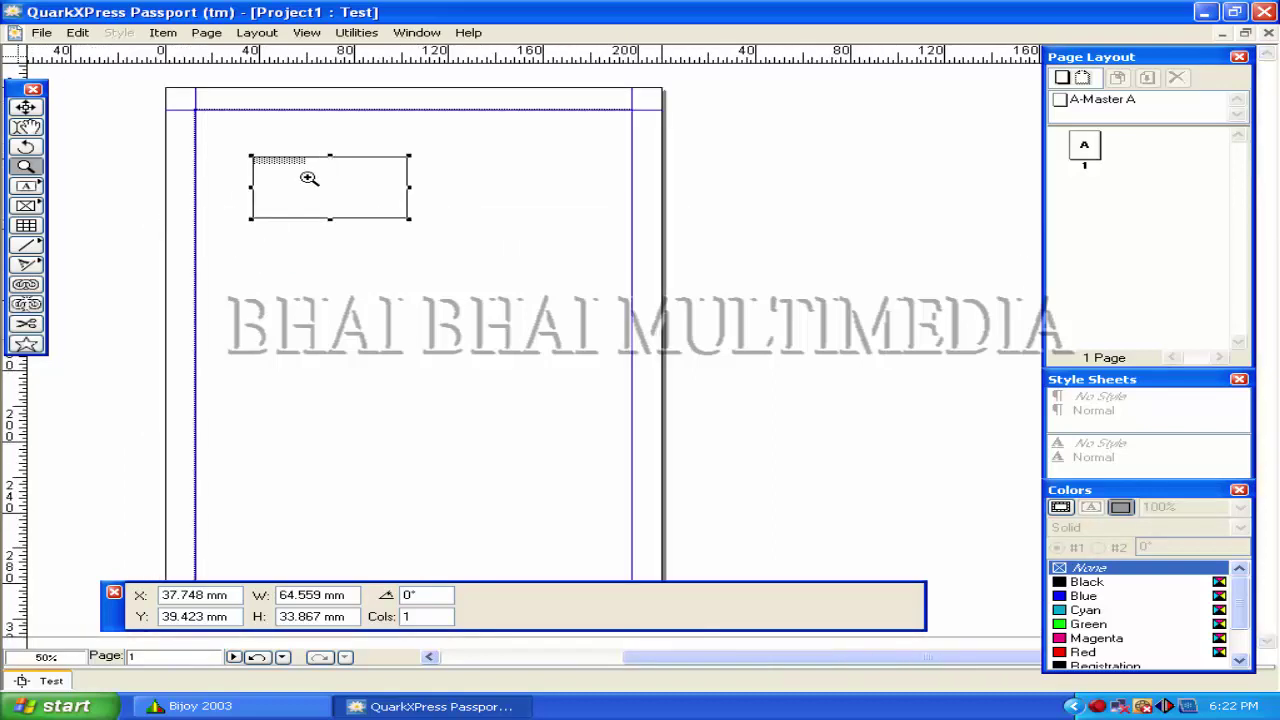
Magnify a marqueed area around the "BHAI BHAI" text with the Zoom tool, and reduce the view through 100% back to fit in window.
left_click(27, 167)
left_click_drag(234, 145, 325, 176)
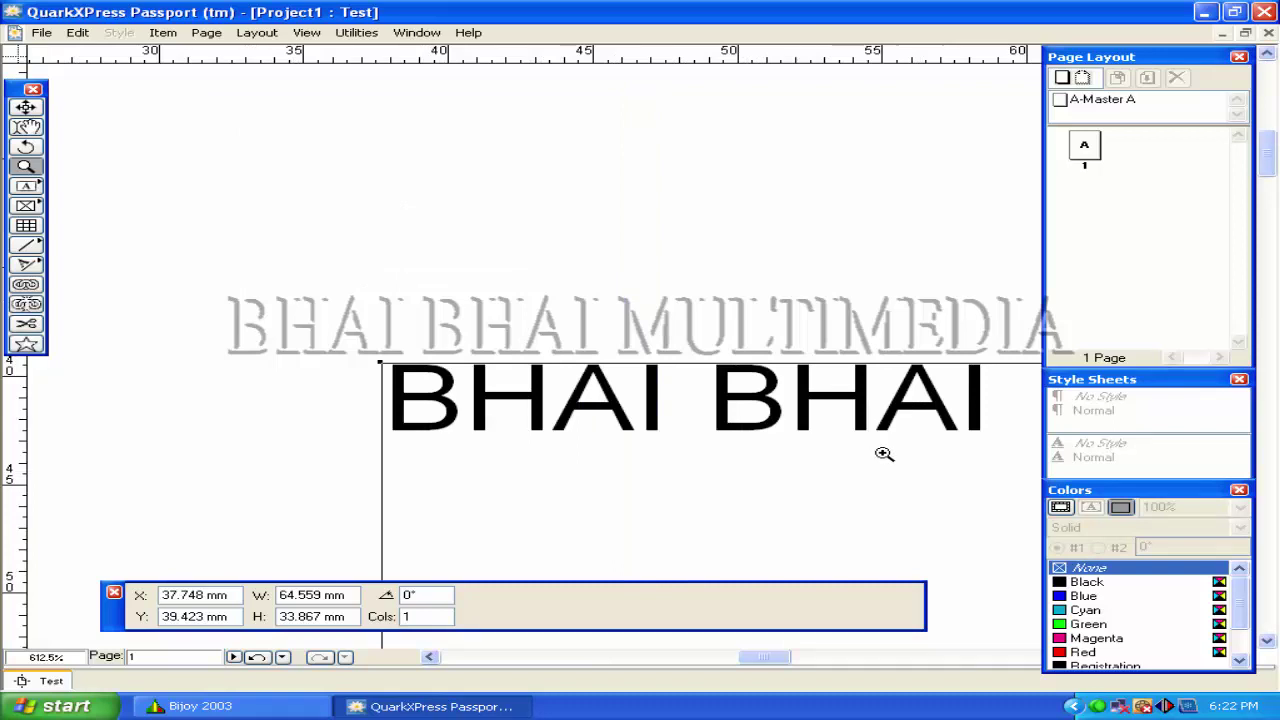
left_click(884, 453, "alt")
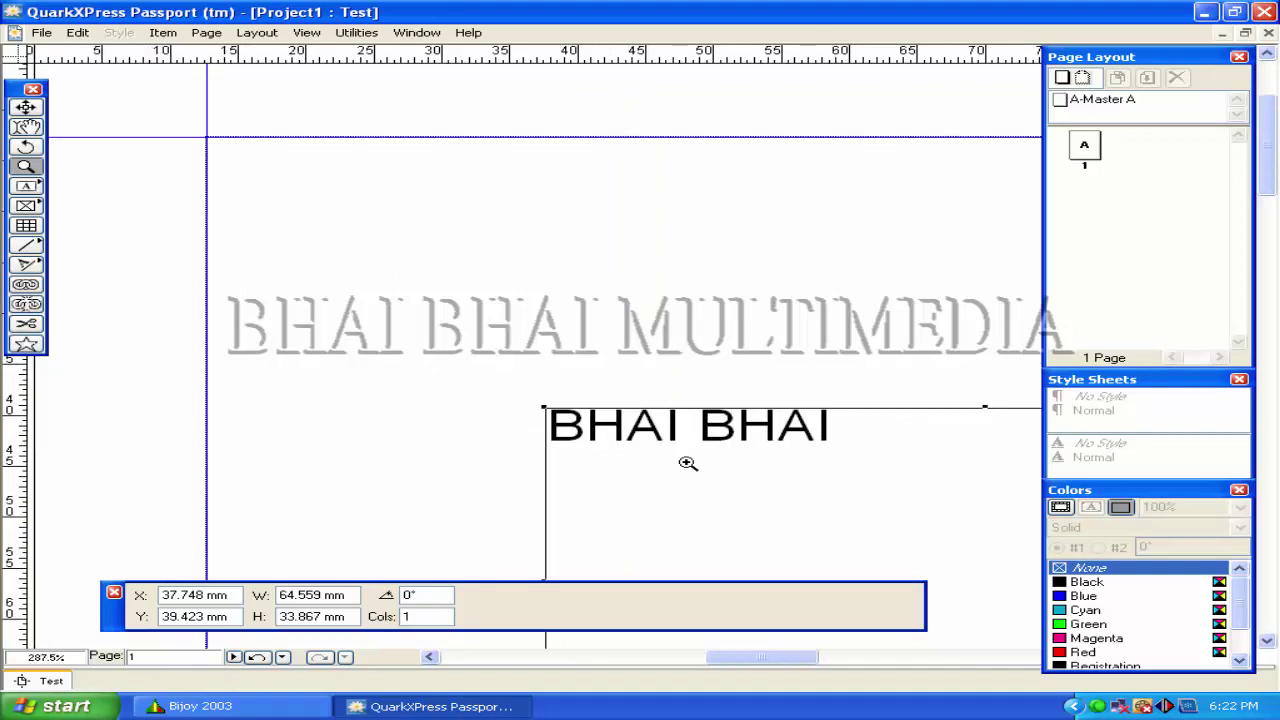
key("ctrl+1")
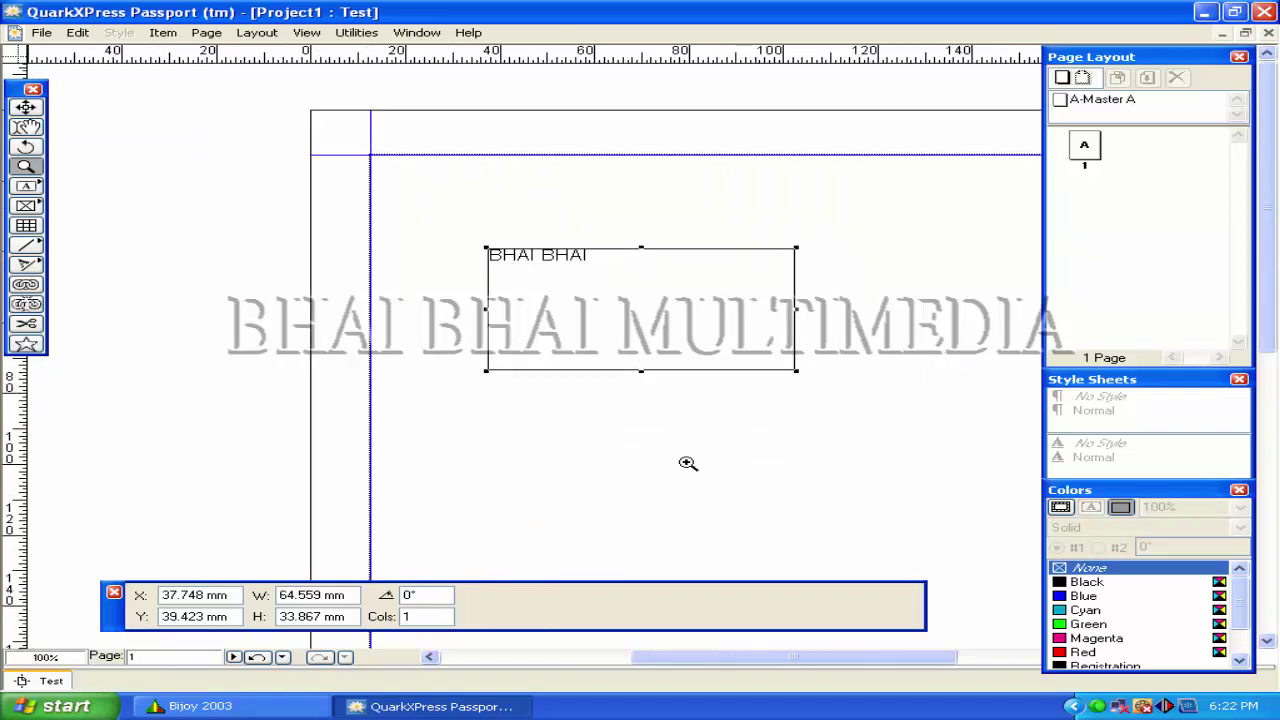
key("ctrl+0")
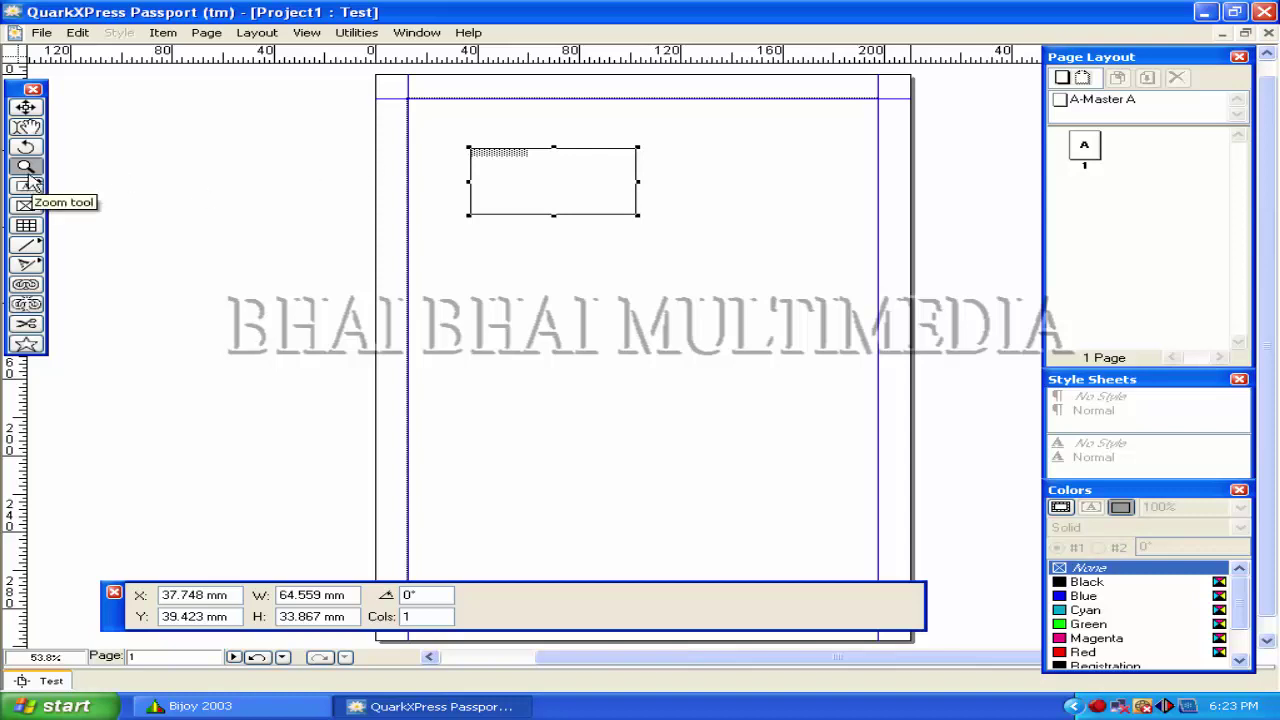
Enlarge the view of the "BHAI BHAI" text box in increments to 153.8% with the Zoom tool.
left_click(537, 150)
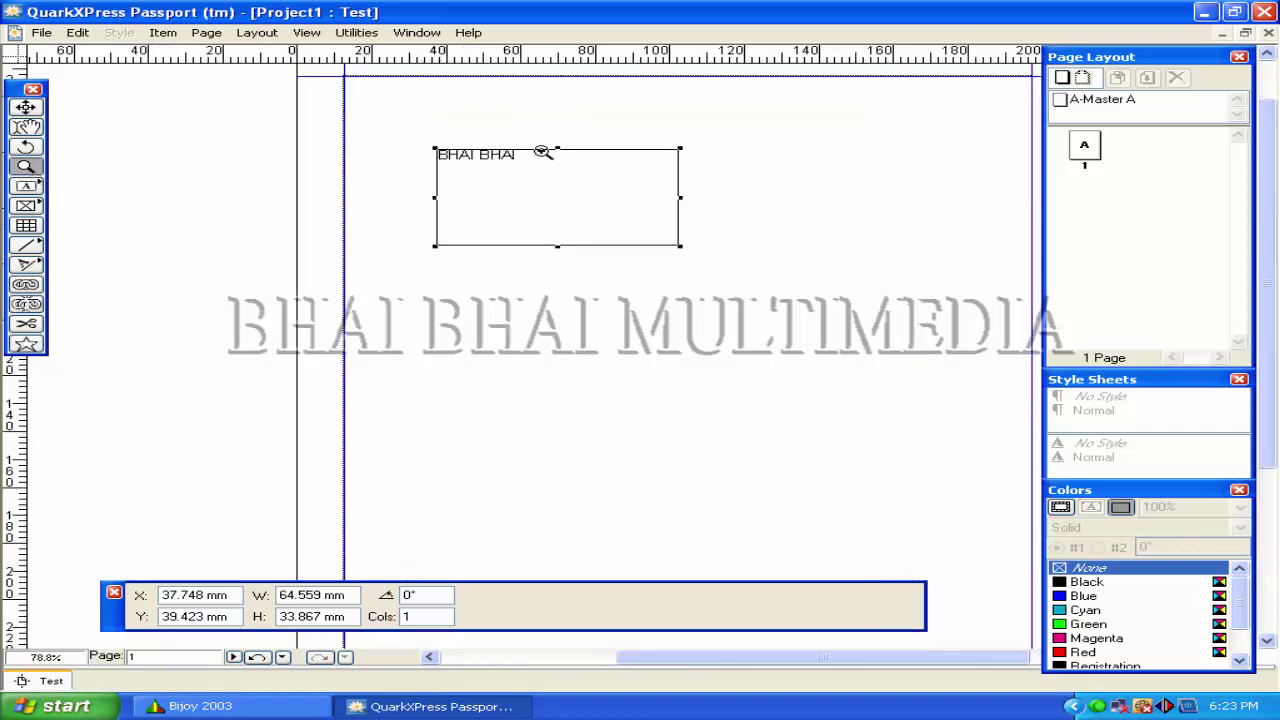
left_click(543, 150)
left_click(547, 151)
left_click(514, 103)
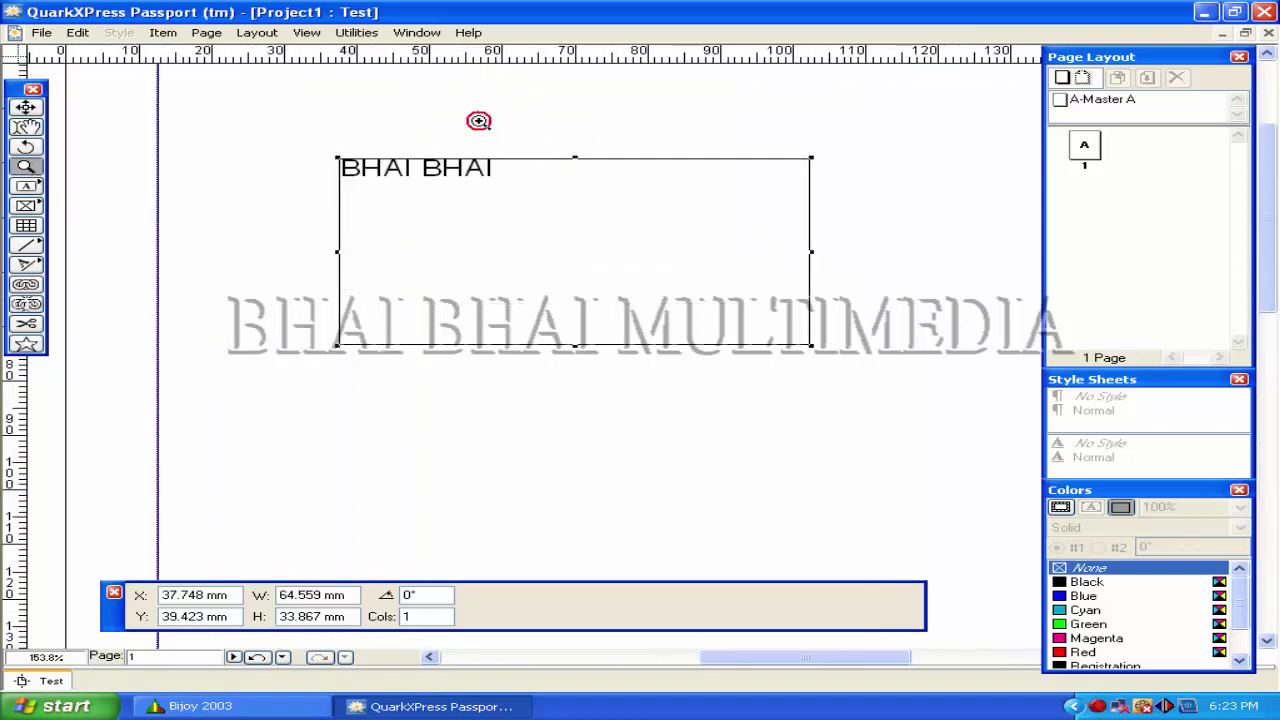